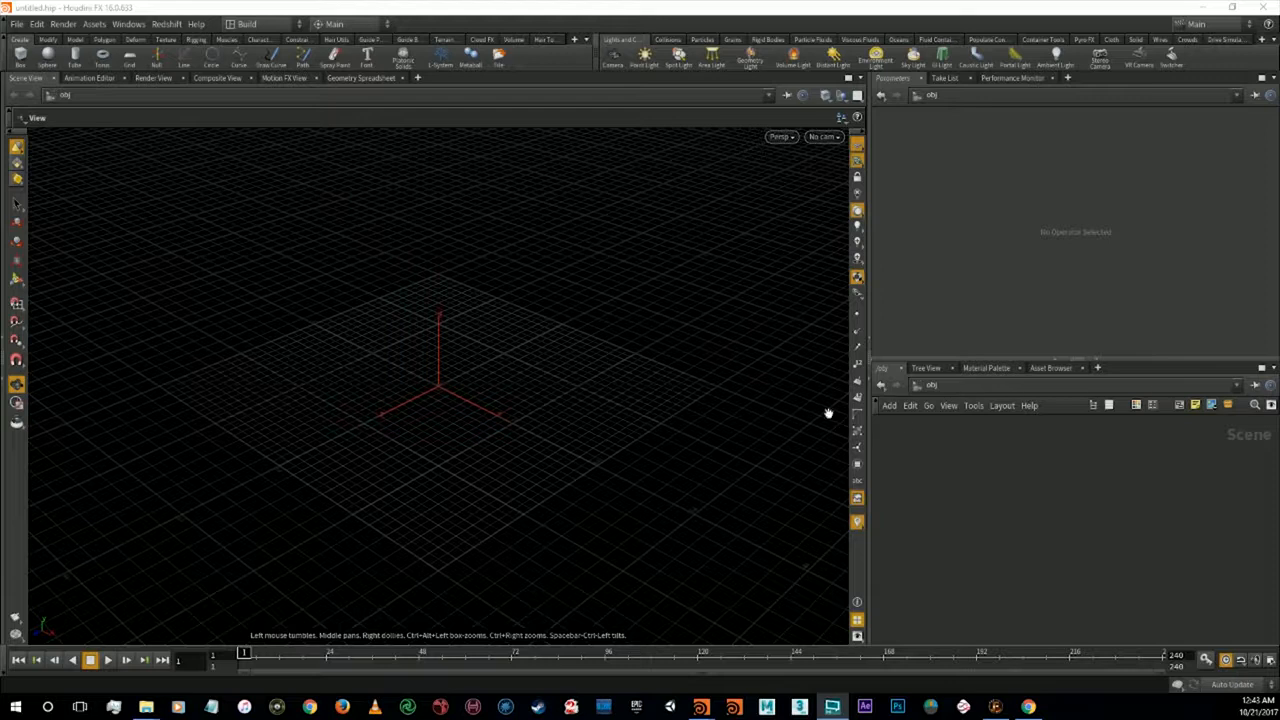
# Add a Sphere geometry object to the scene network
pyautogui.click(1013, 475)
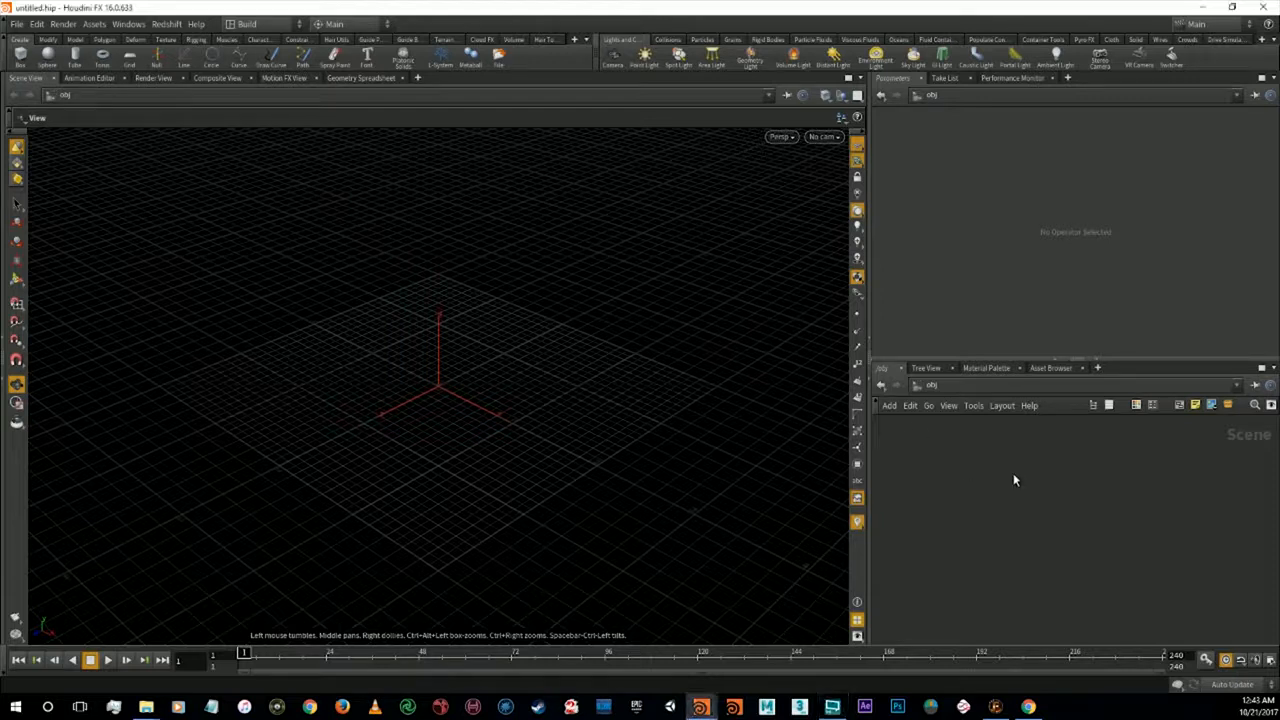
pyautogui.press('Tab')
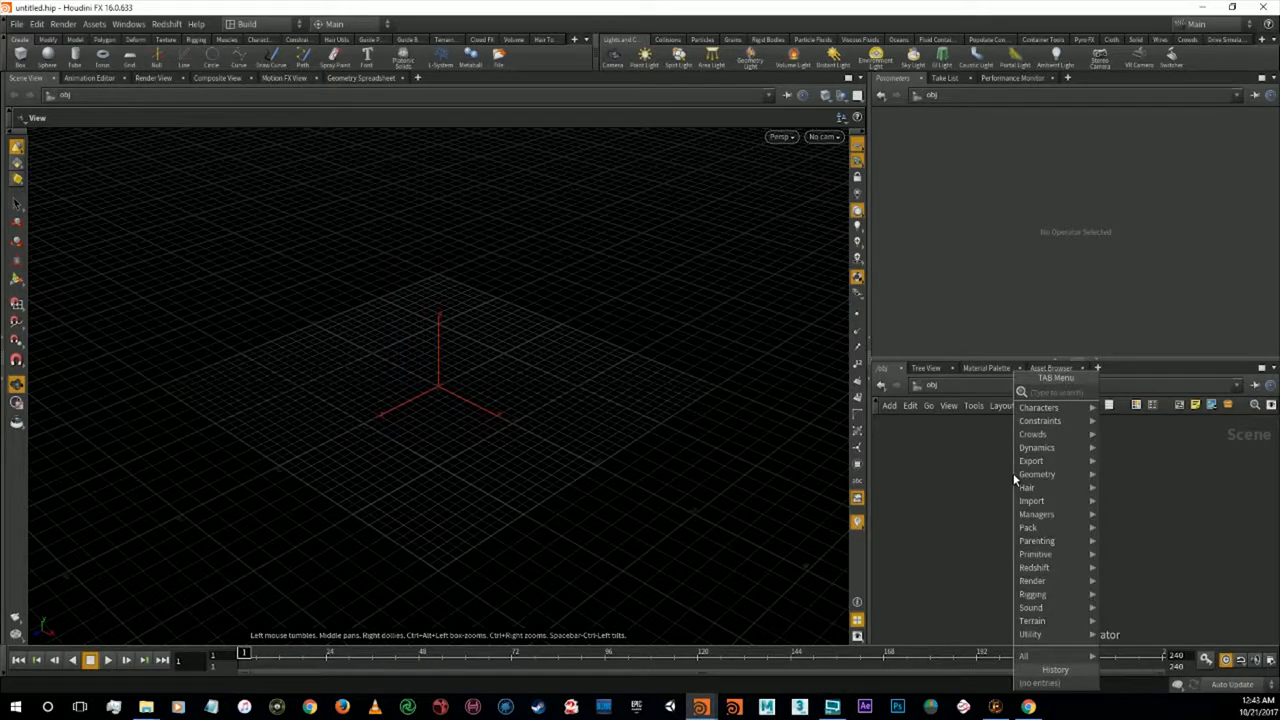
pyautogui.write('sphere')
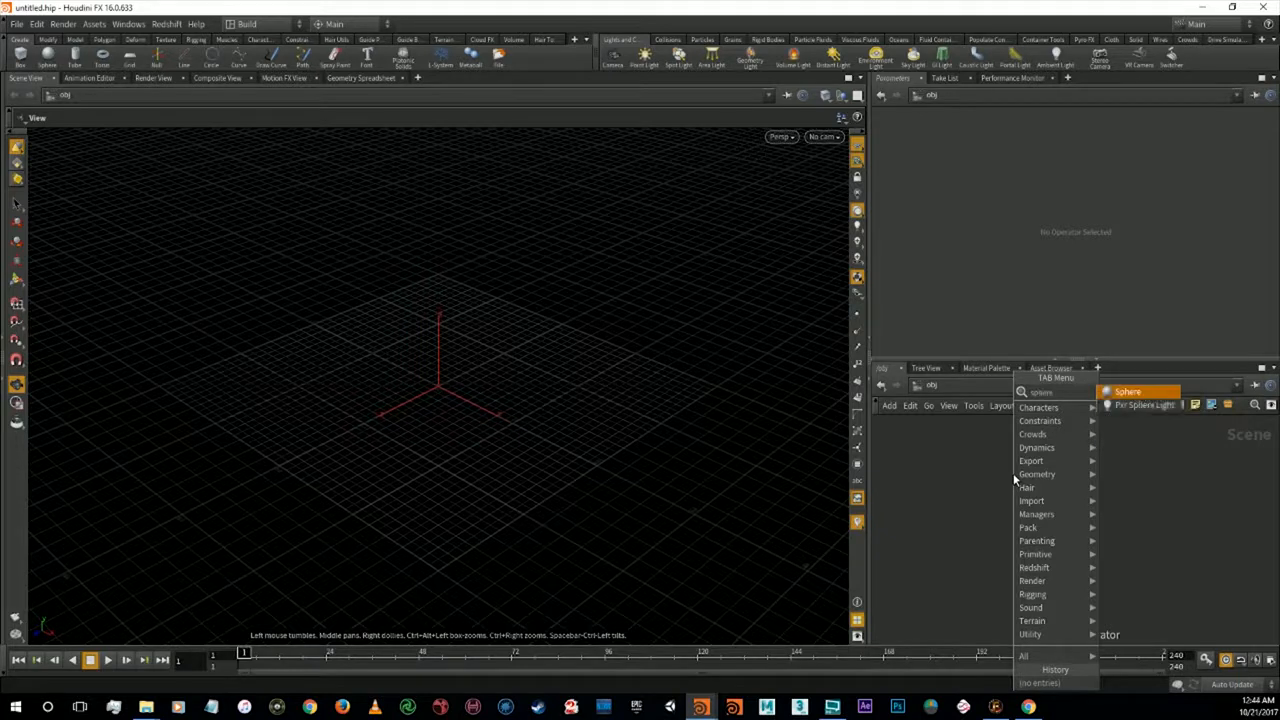
pyautogui.press('Return')
pyautogui.click(1013, 478)
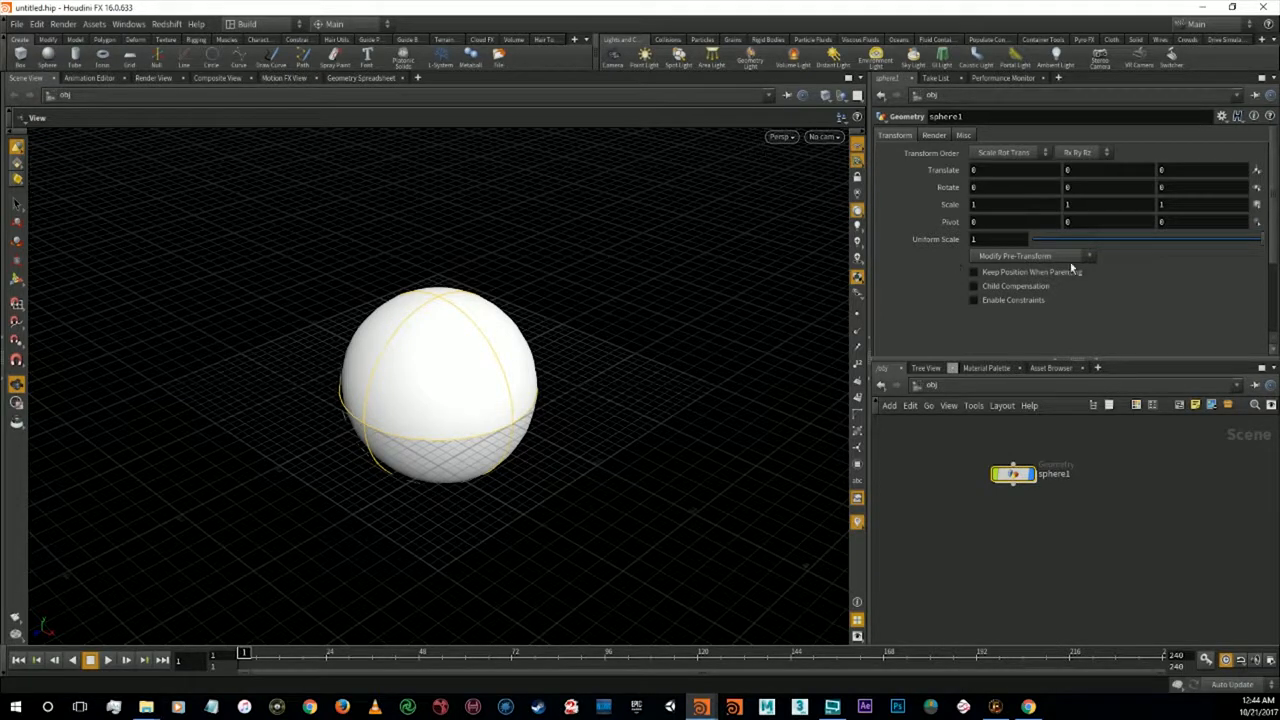
# Scale the sphere non-uniformly into a flattened, elongated ellipsoid of about 0.63, 0.35 and 1.8 in X, Y and Z
pyautogui.press('e')
pyautogui.moveTo(437, 320); pyautogui.dragTo(458, 363)
pyautogui.hotkey('ctrl', 'z')
pyautogui.press('Escape')
pyautogui.moveTo(578, 396); pyautogui.dragTo(491, 371)
pyautogui.press('e')
pyautogui.keyDown('alt'); pyautogui.moveTo(415, 411); pyautogui.dragTo(622, 484); pyautogui.keyUp('alt')
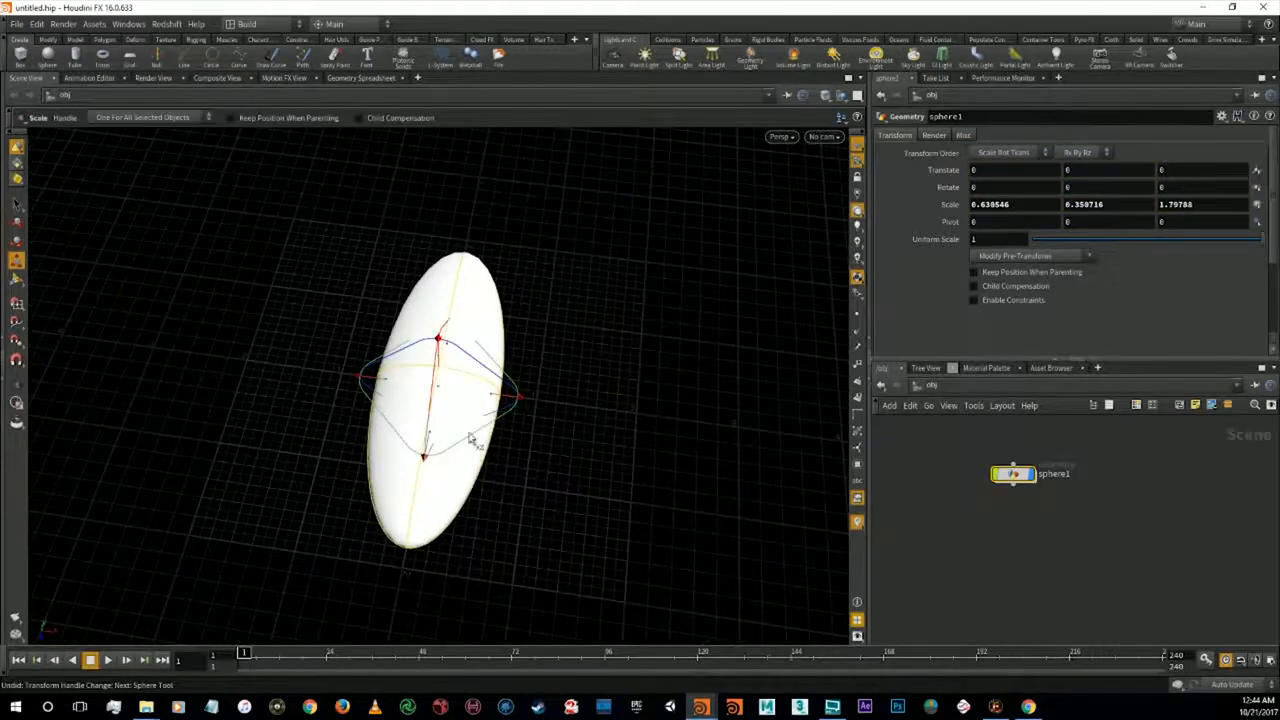
pyautogui.keyDown('alt'); pyautogui.moveTo(511, 491); pyautogui.dragTo(331, 471); pyautogui.keyUp('alt')
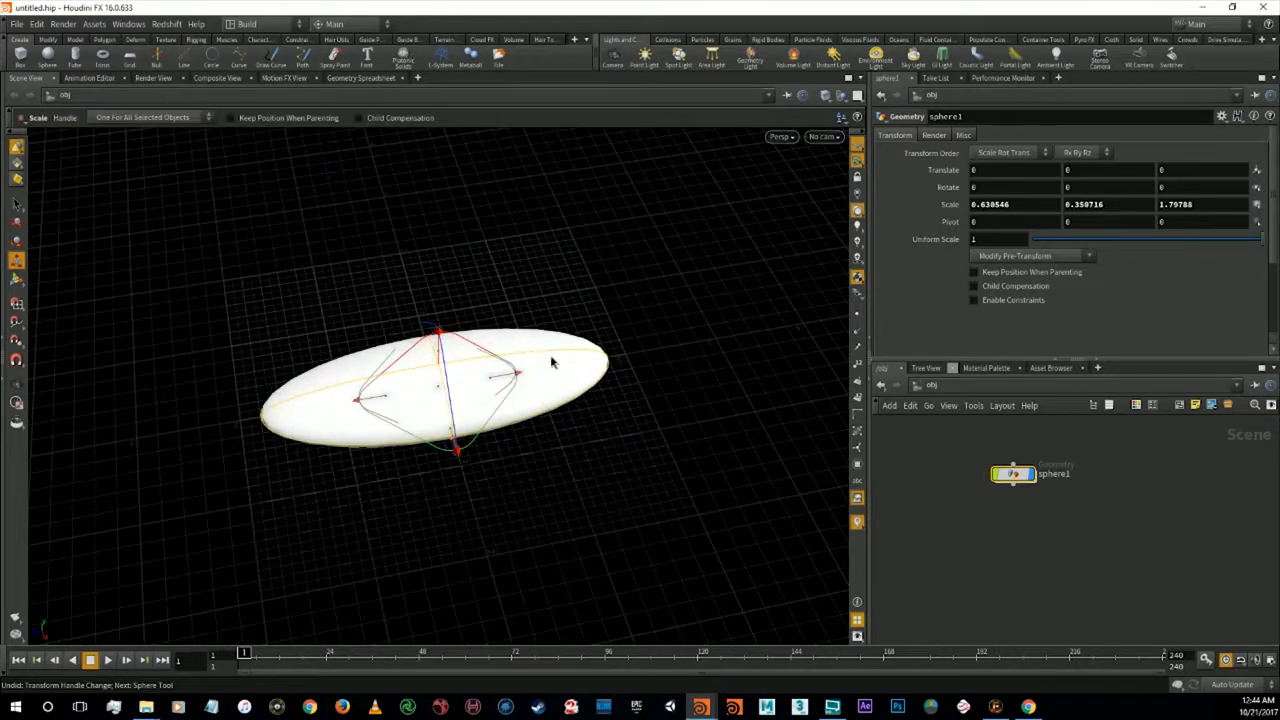
pyautogui.keyDown('alt'); pyautogui.moveTo(559, 408); pyautogui.dragTo(300, 395); pyautogui.keyUp('alt')
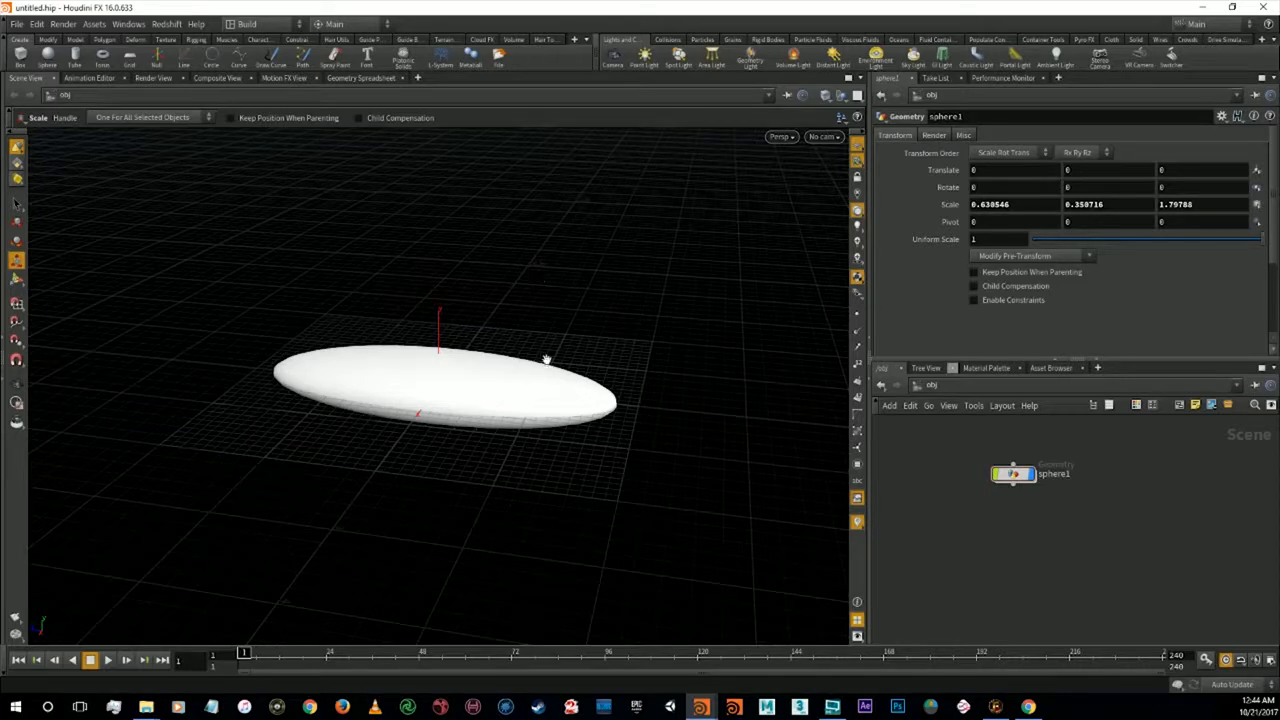
pyautogui.keyDown('alt'); pyautogui.moveTo(547, 360); pyautogui.dragTo(408, 289); pyautogui.keyUp('alt')
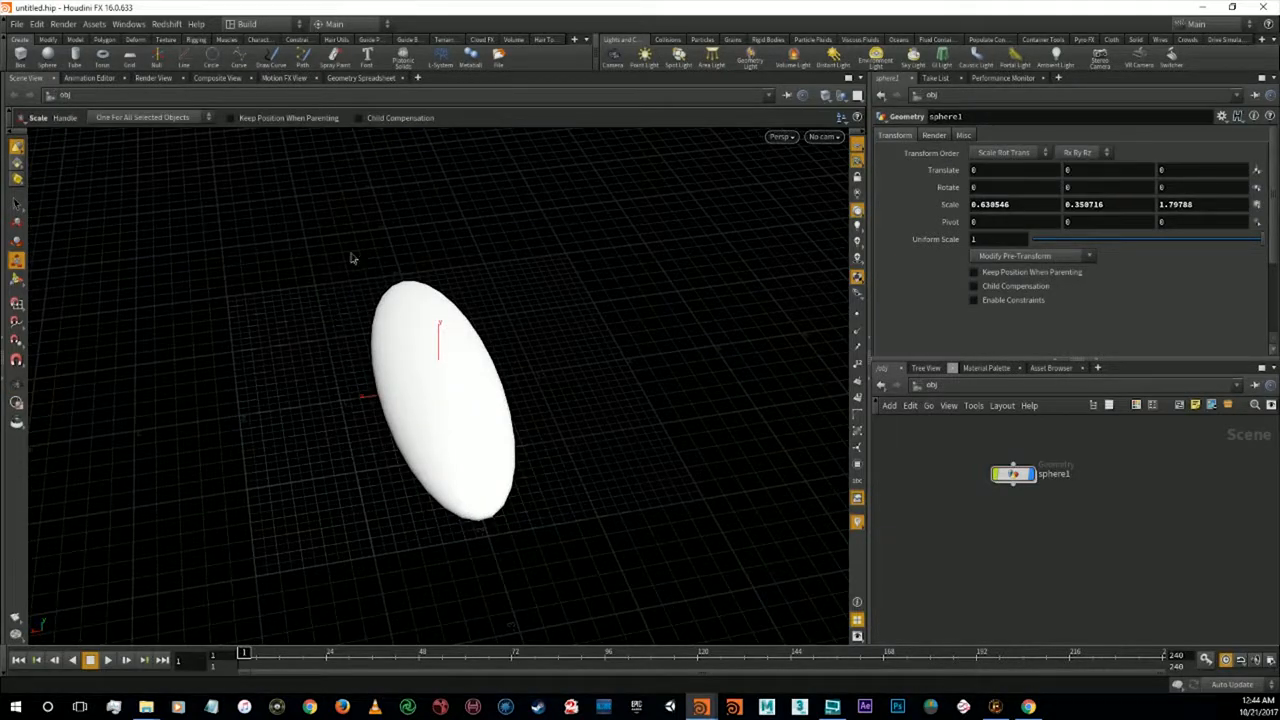
pyautogui.moveTo(414, 426); pyautogui.dragTo(574, 377)
pyautogui.press('e')
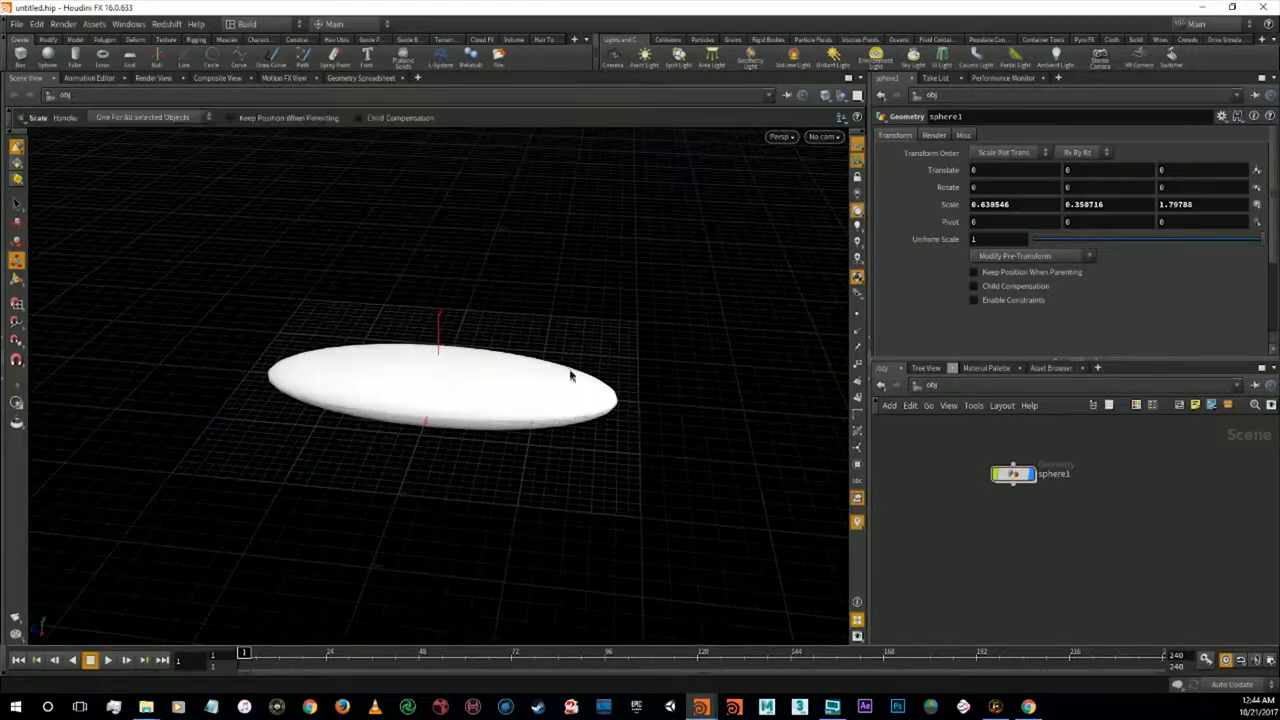
# Bring up the Pyro FX tools and rename the sphere object as emitter
pyautogui.click(1087, 40)
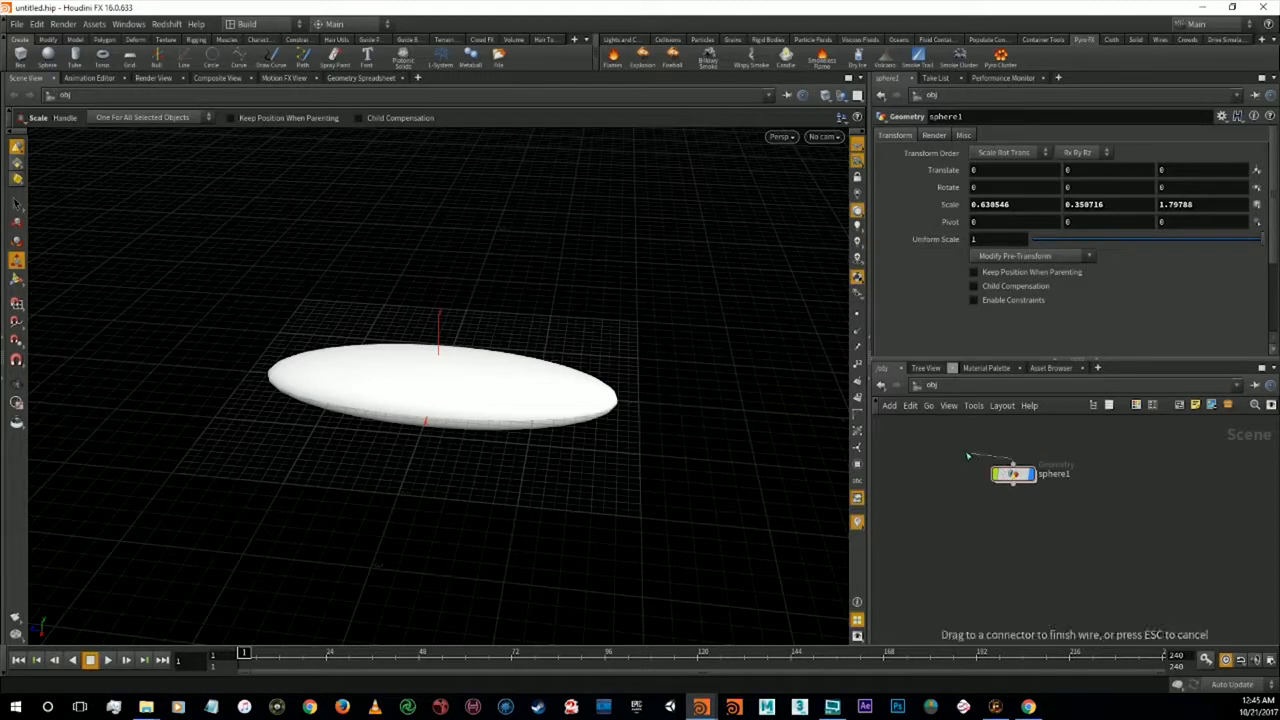
pyautogui.doubleClick(1060, 475)
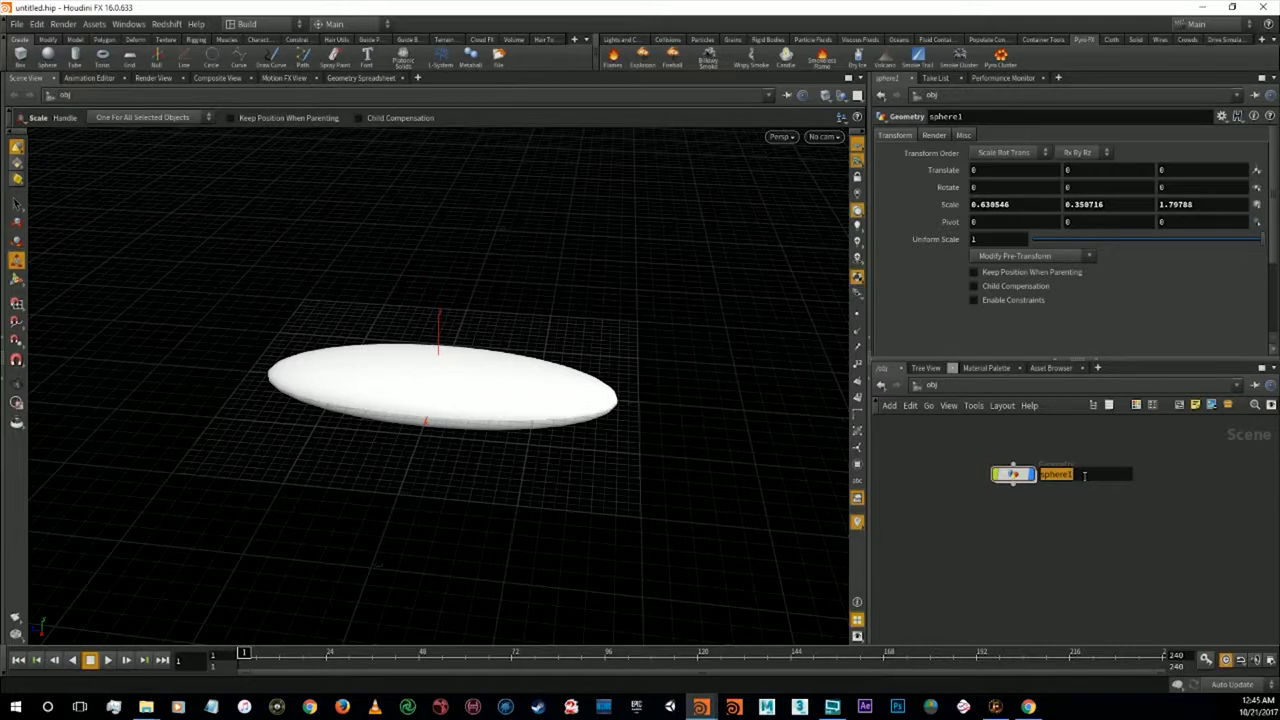
pyautogui.write('emitter')
pyautogui.press('Return')
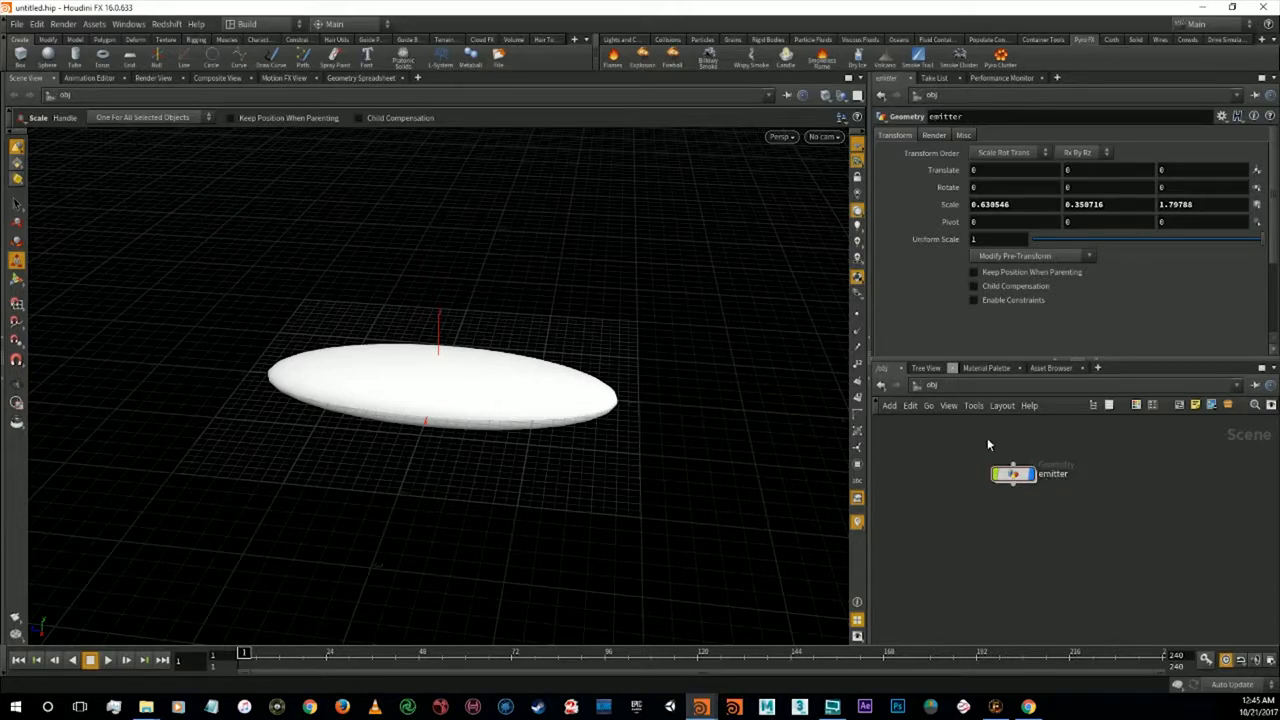
# Apply the Fireball pyro effect to the emitter object
pyautogui.click(1020, 478)
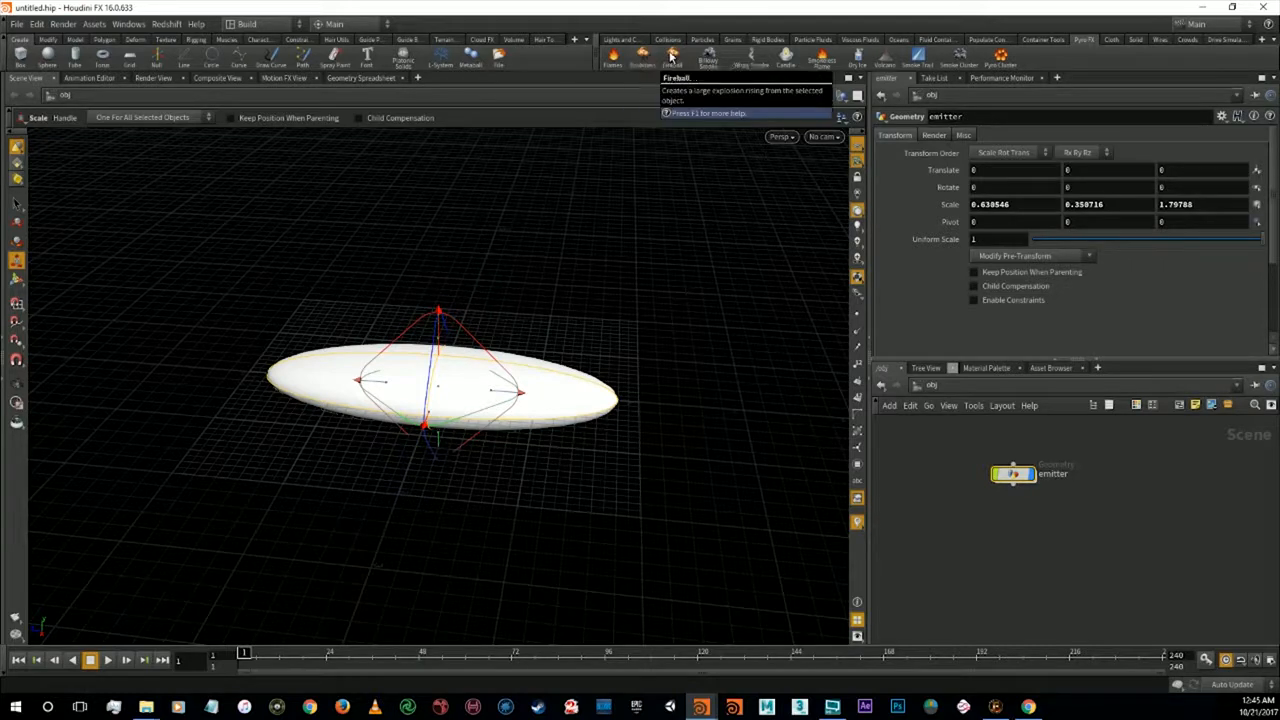
pyautogui.click(672, 55)
pyautogui.click(766, 93)
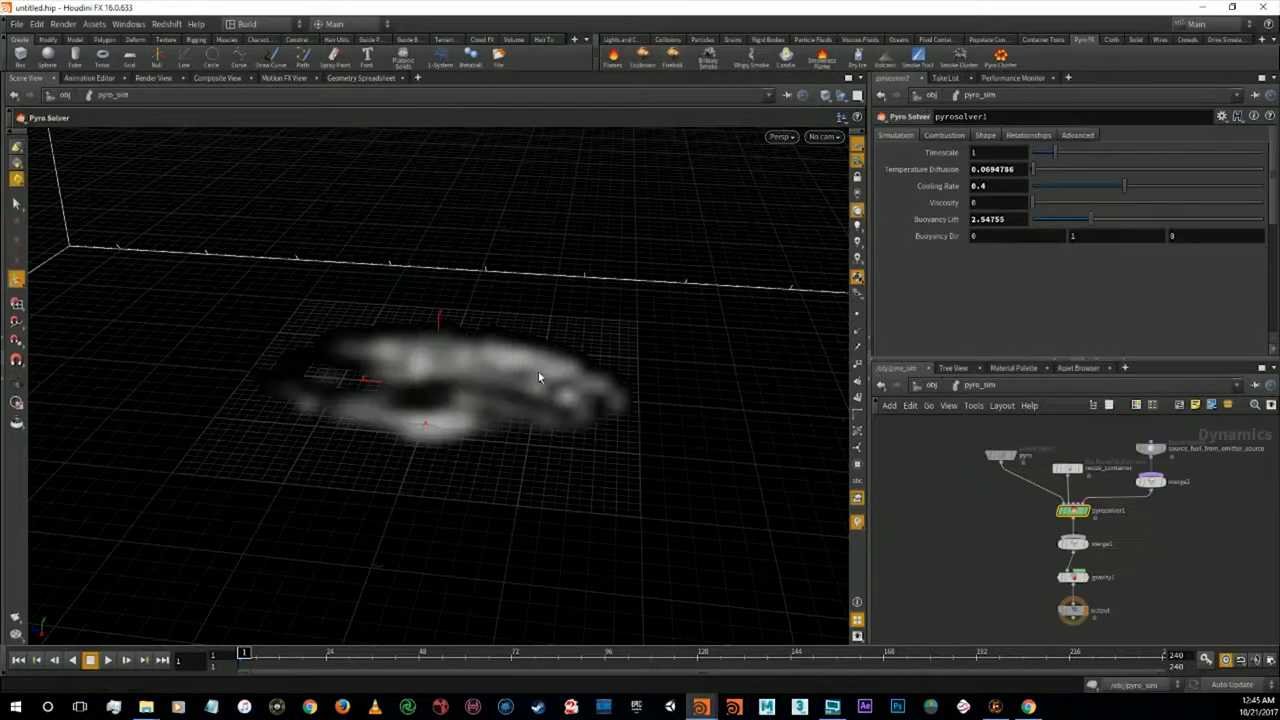
# Simulate the fireball to frame 27 and on to frame 52 to preview the explosion with its whole container in view
pyautogui.keyDown('alt'); pyautogui.moveTo(552, 395); pyautogui.dragTo(554, 428, button='right'); pyautogui.keyUp('alt')
pyautogui.moveTo(479, 474); pyautogui.dragTo(843, 447)
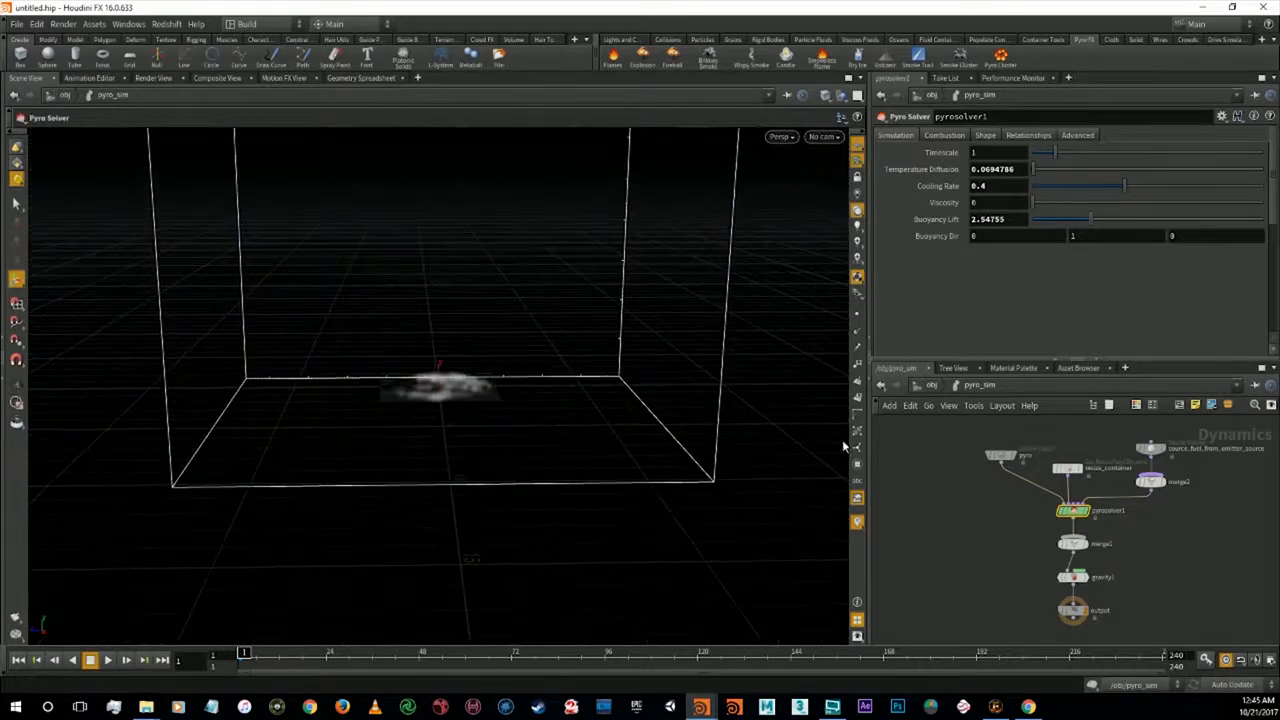
pyautogui.click(338, 656)
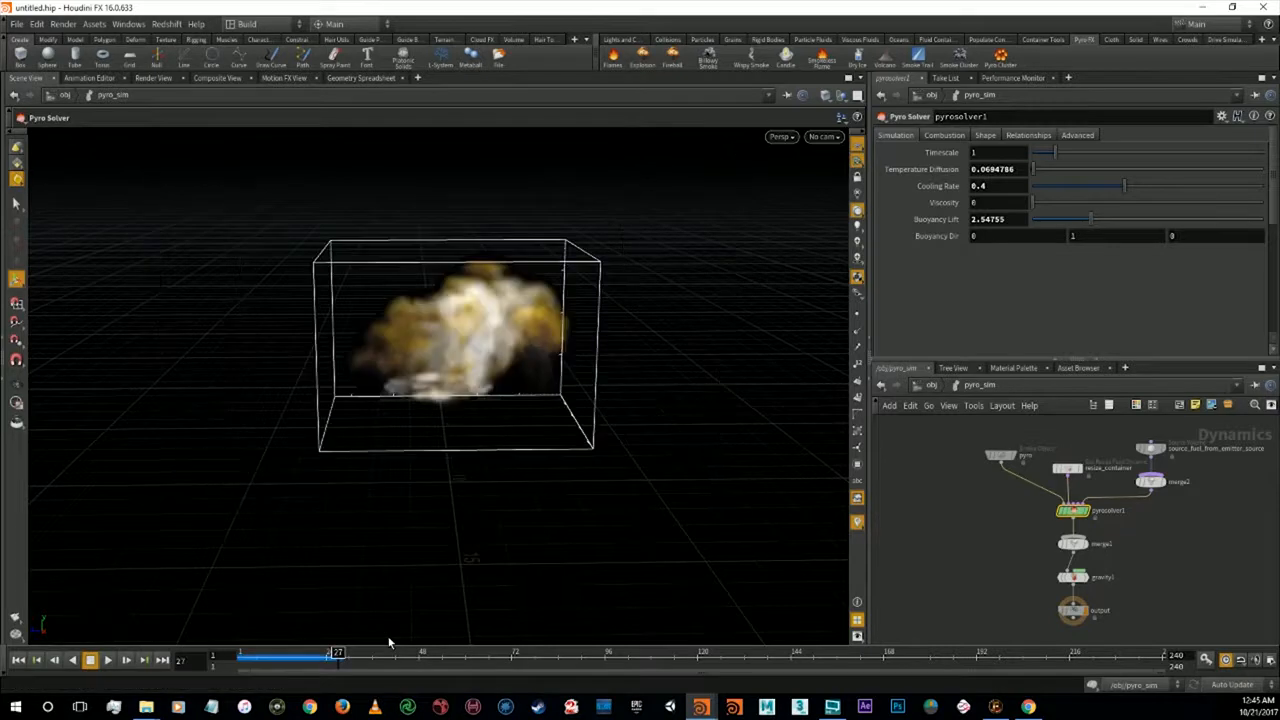
pyautogui.click(438, 658)
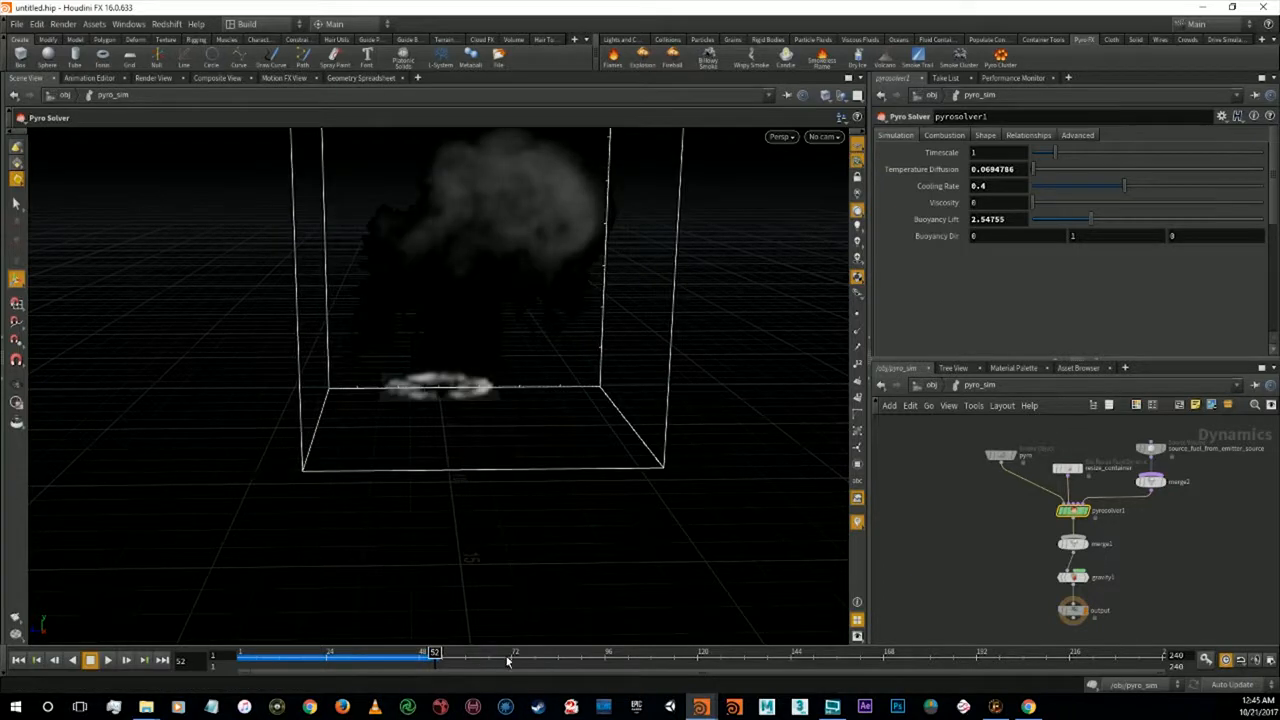
# Render the fireball and check how it looks at several frames, including 32, 21, 9, 40 and 48
pyautogui.click(154, 78)
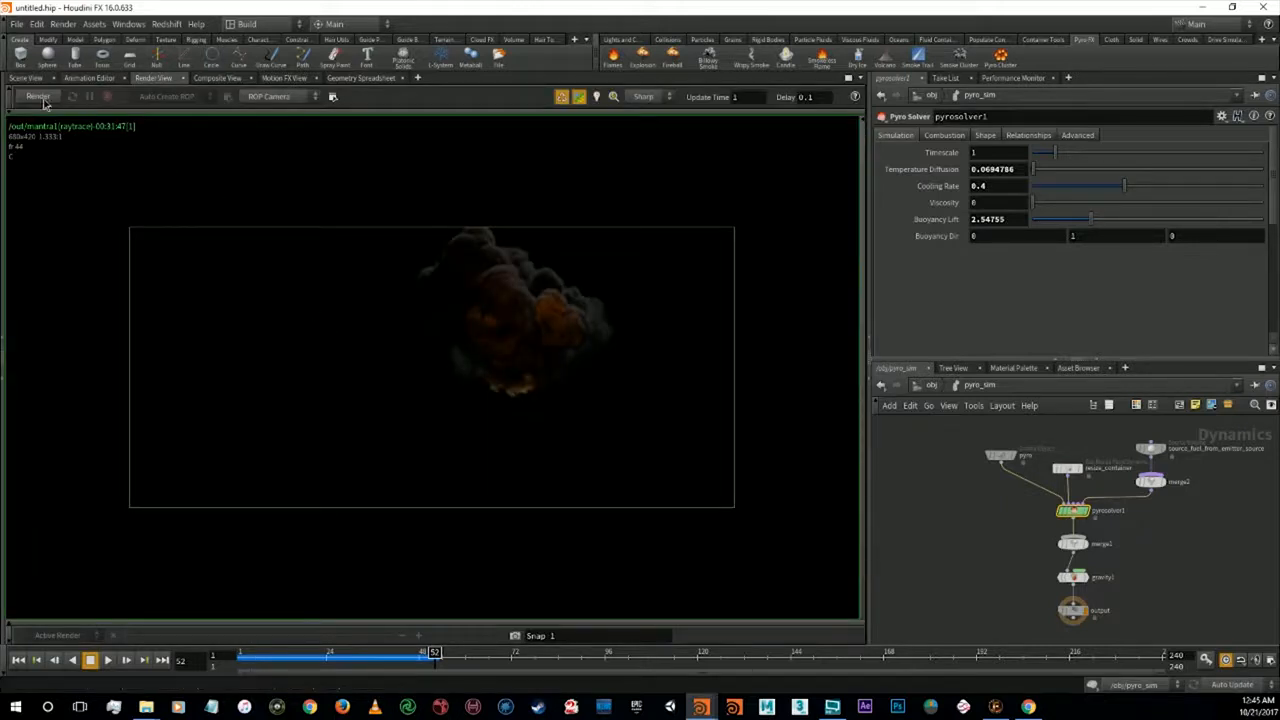
pyautogui.click(38, 97)
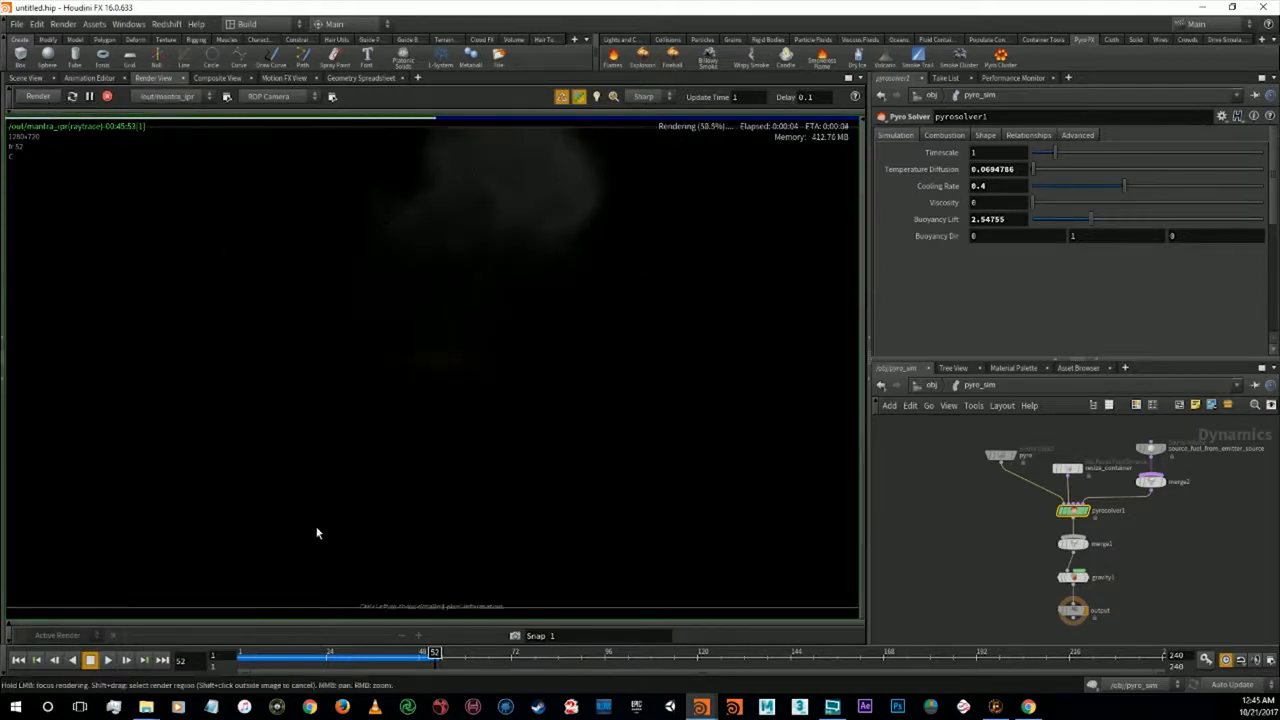
pyautogui.click(357, 655)
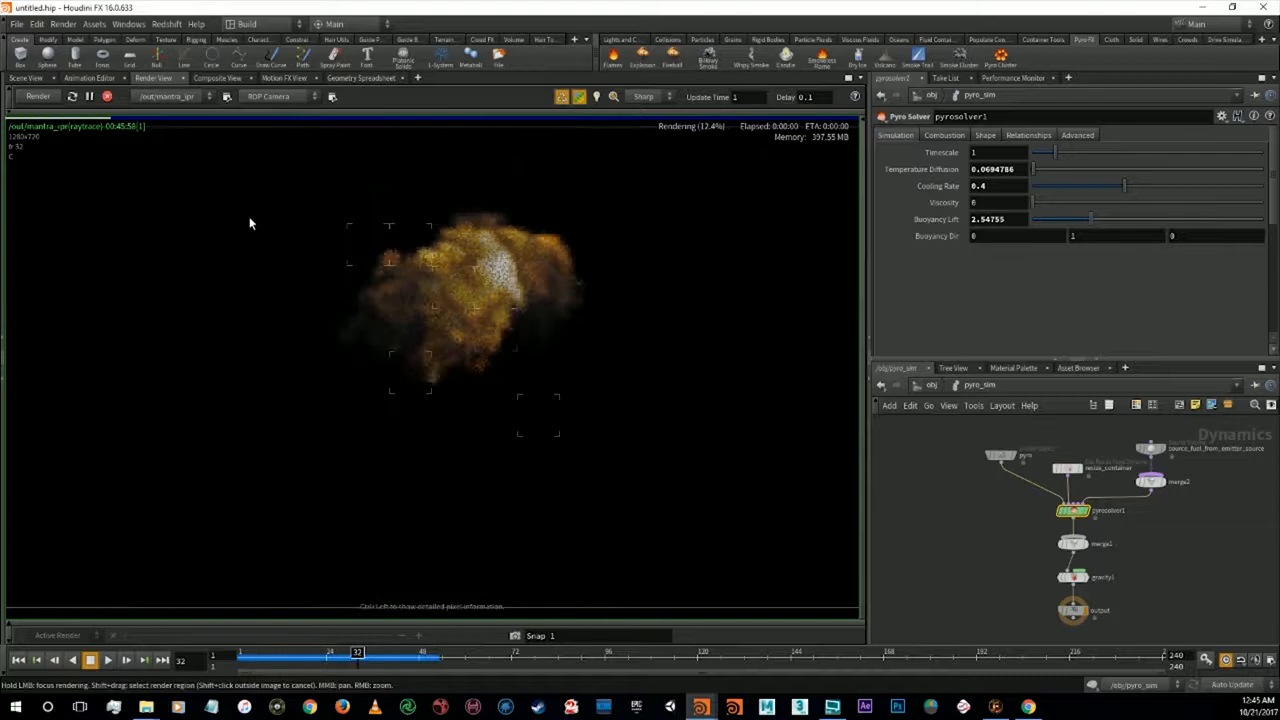
pyautogui.click(314, 656)
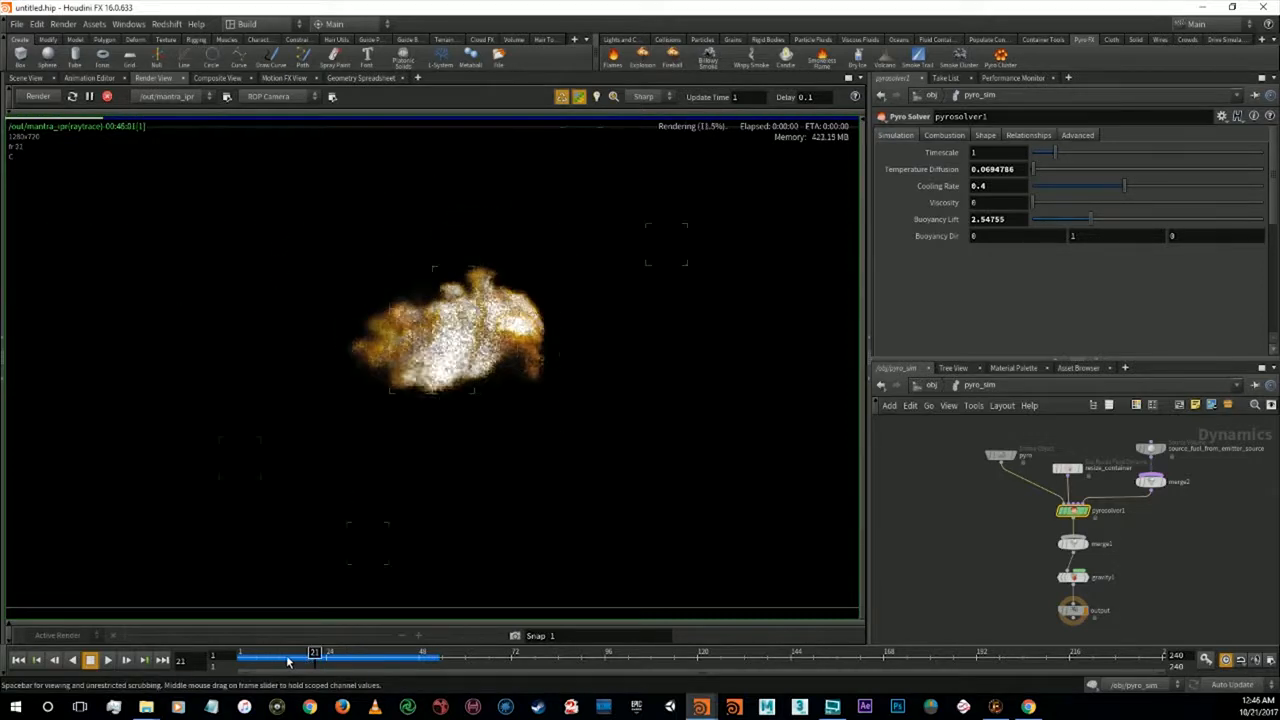
pyautogui.click(267, 656)
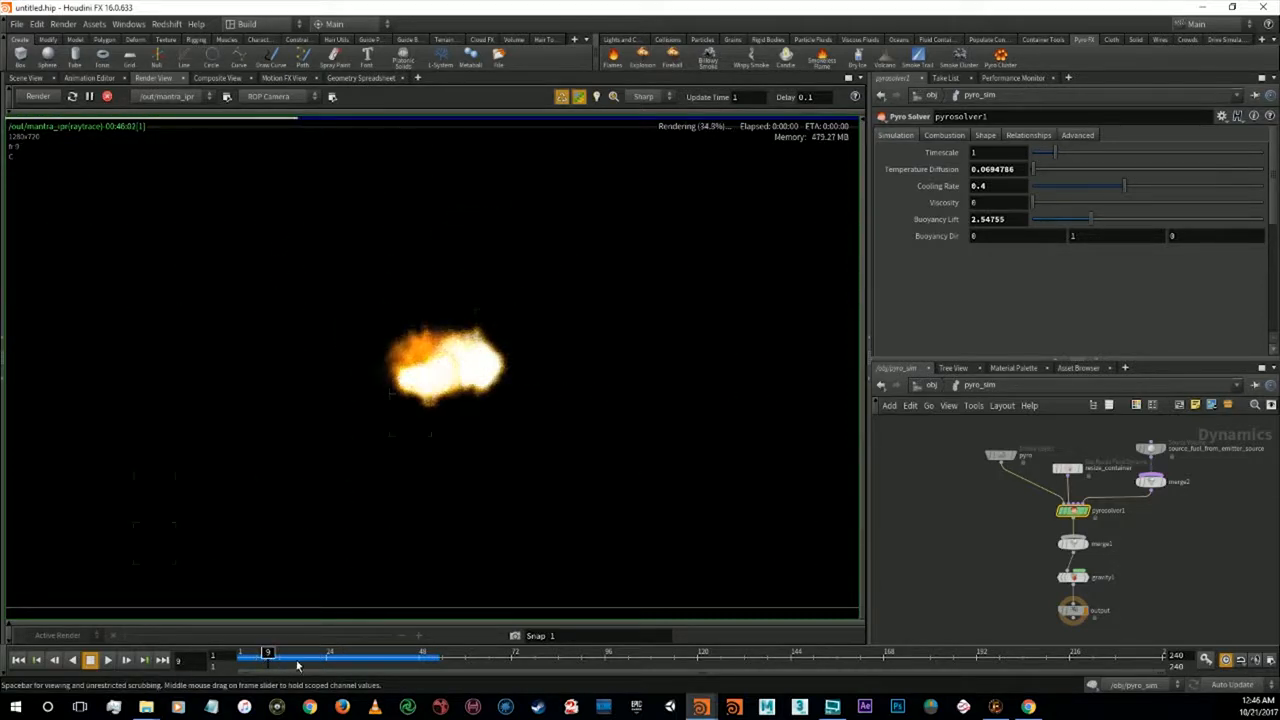
pyautogui.click(343, 658)
pyautogui.click(388, 658)
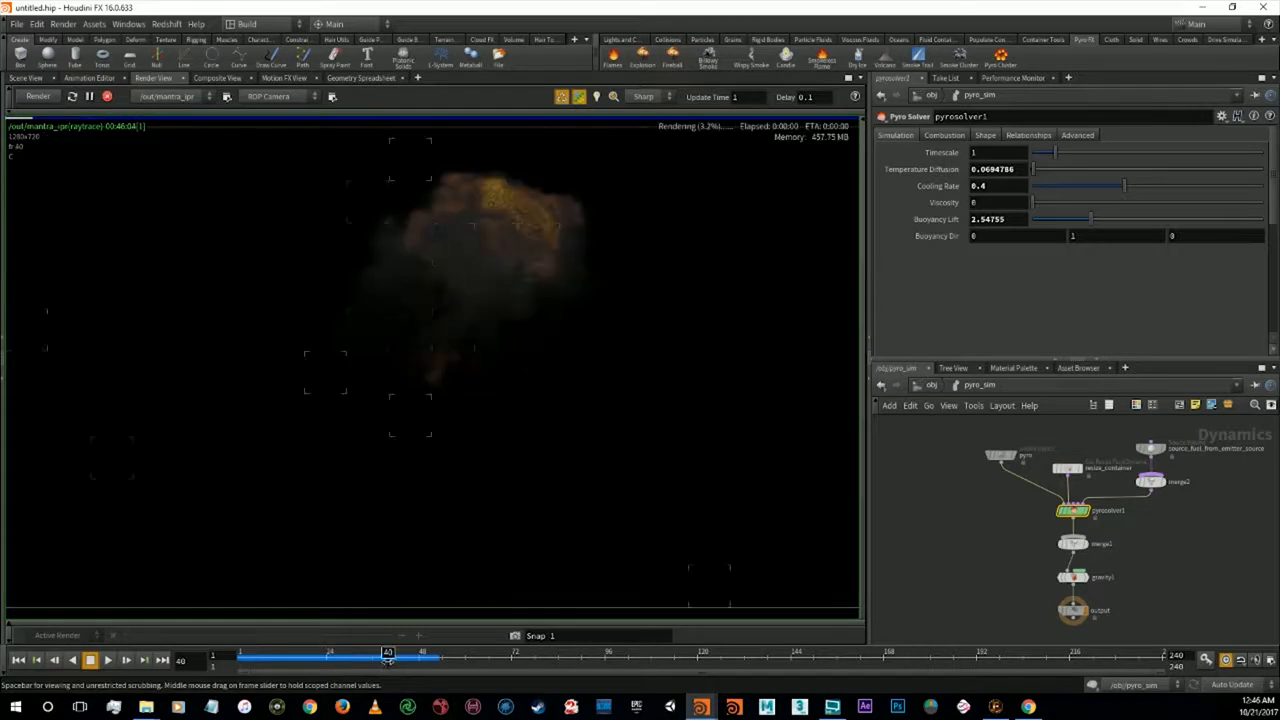
pyautogui.click(419, 658)
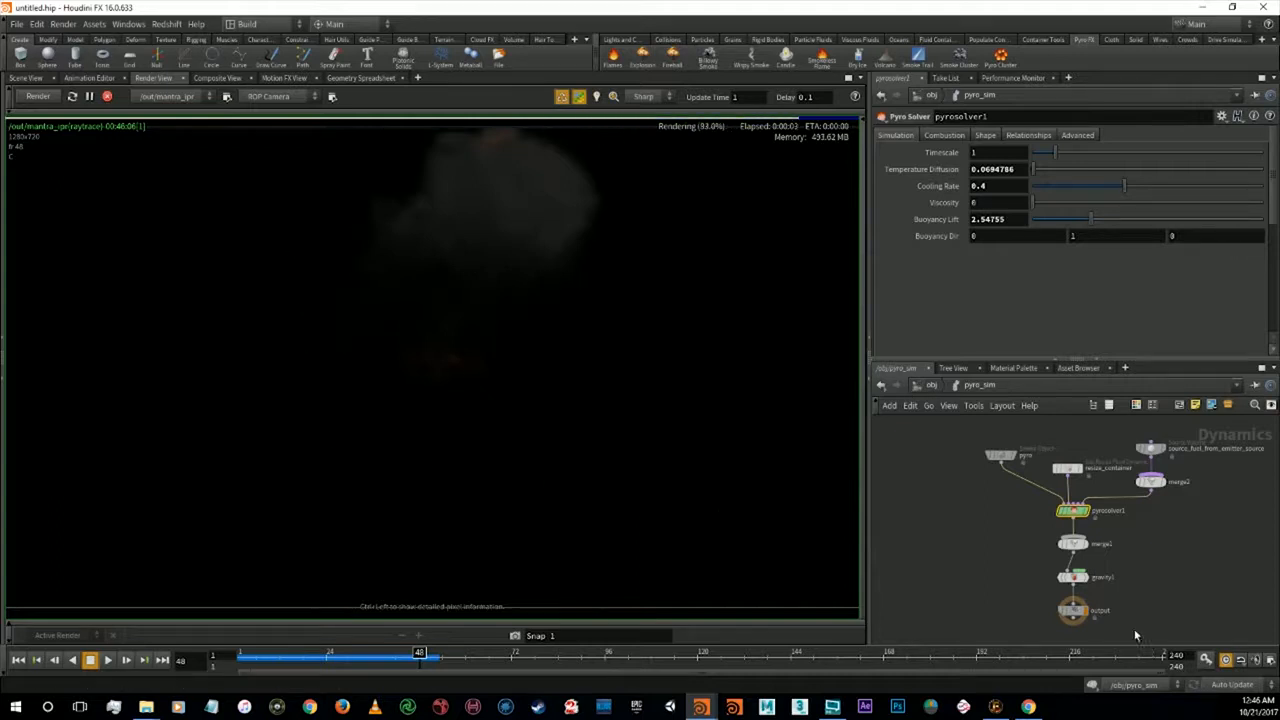
# Turn off Clamp To Maximum on the resize_container node and return to the scene view
pyautogui.click(1068, 470)
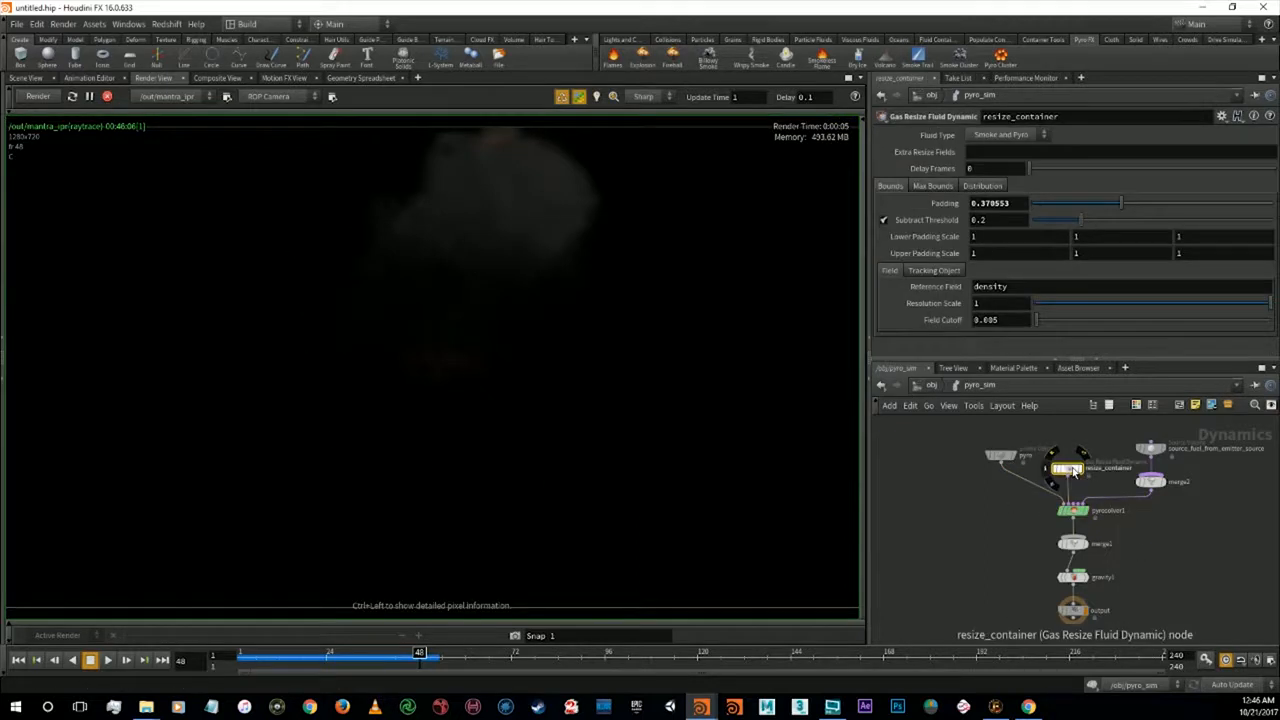
pyautogui.click(935, 186)
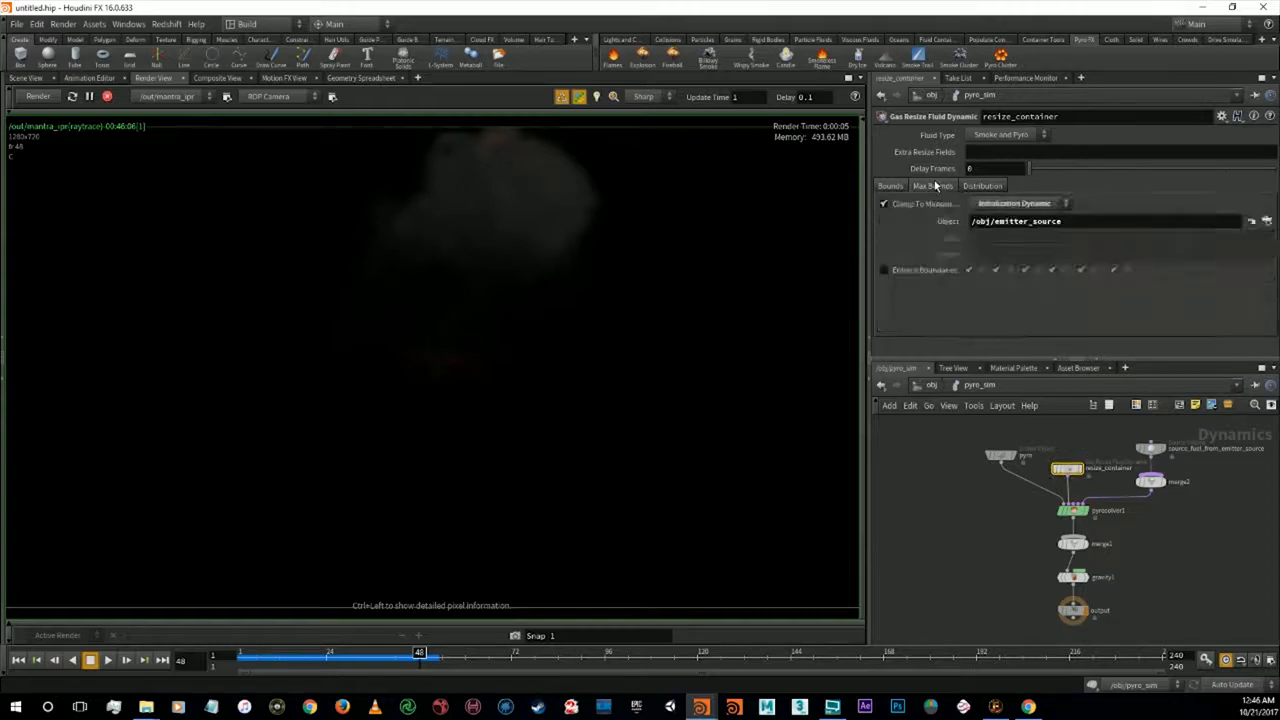
pyautogui.click(885, 204)
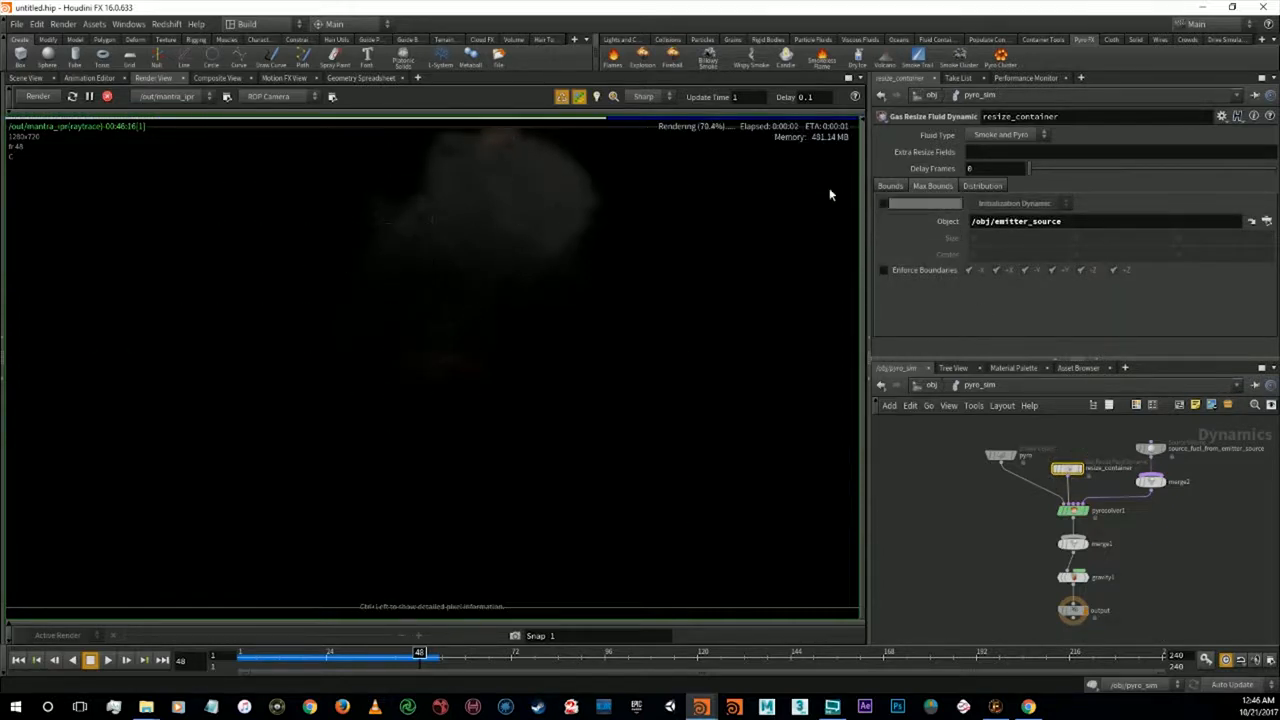
pyautogui.click(27, 81)
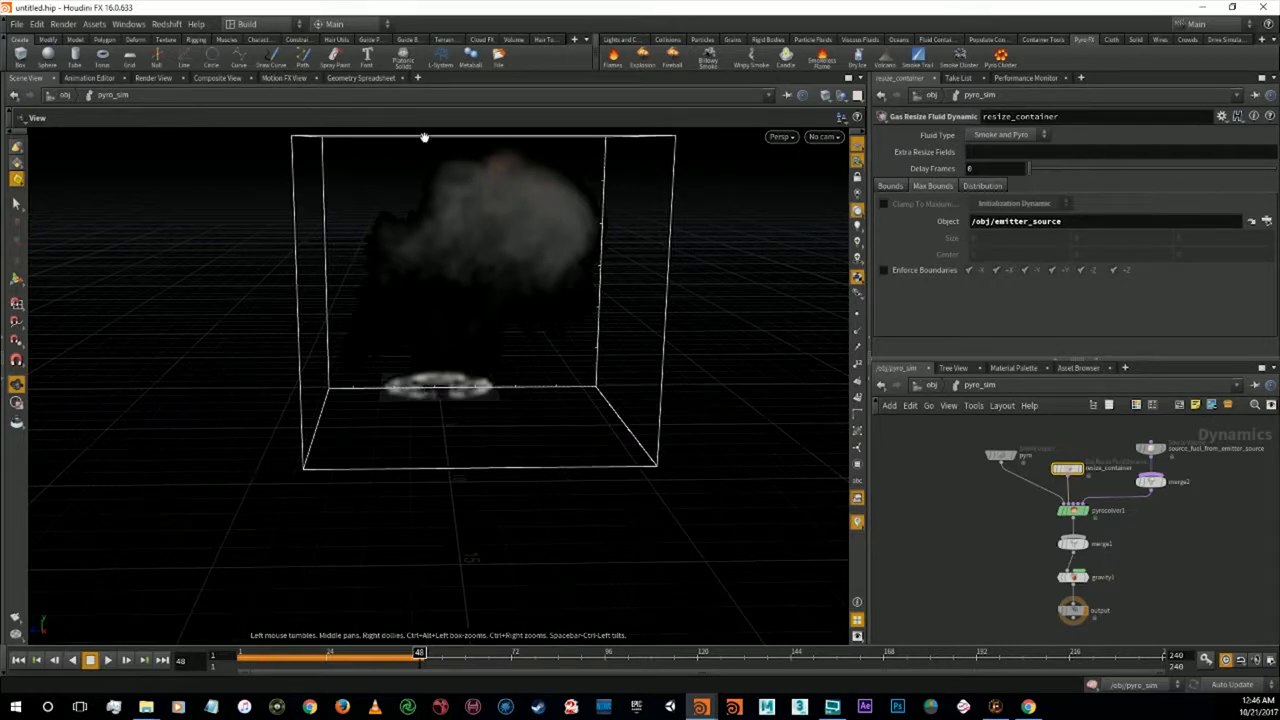
pyautogui.click(889, 186)
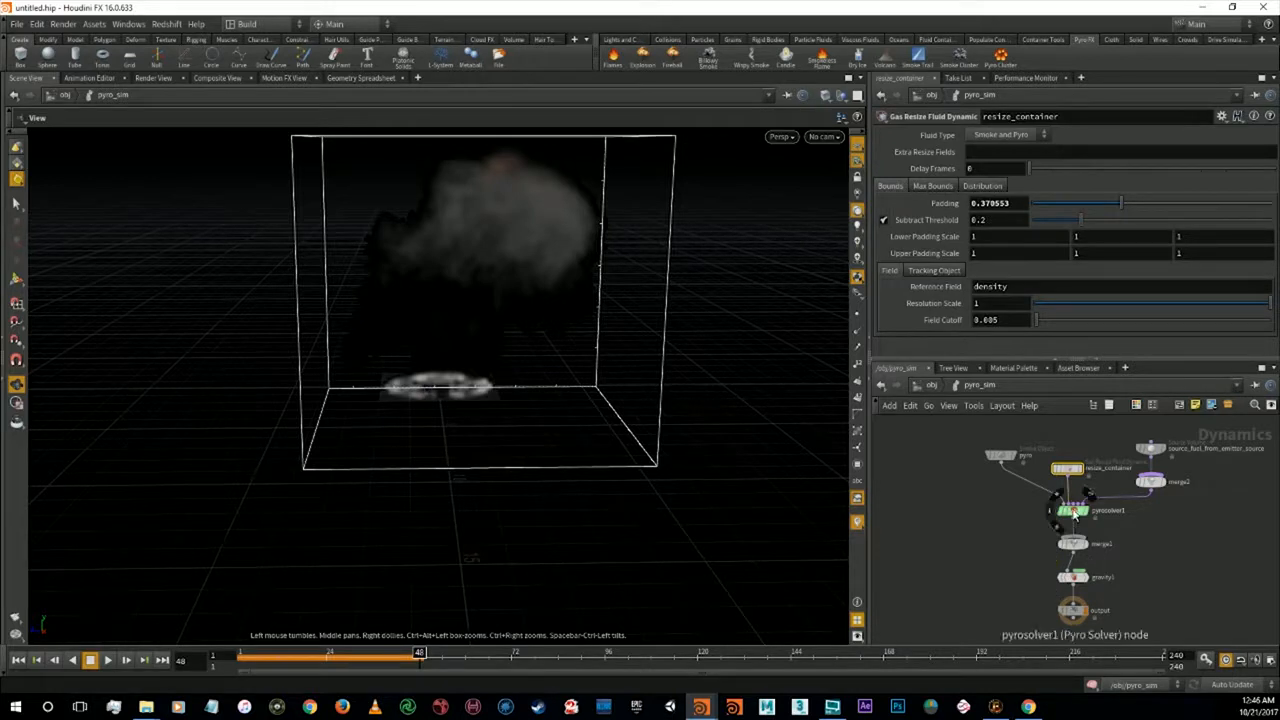
pyautogui.moveTo(1074, 514); pyautogui.dragTo(1074, 509)
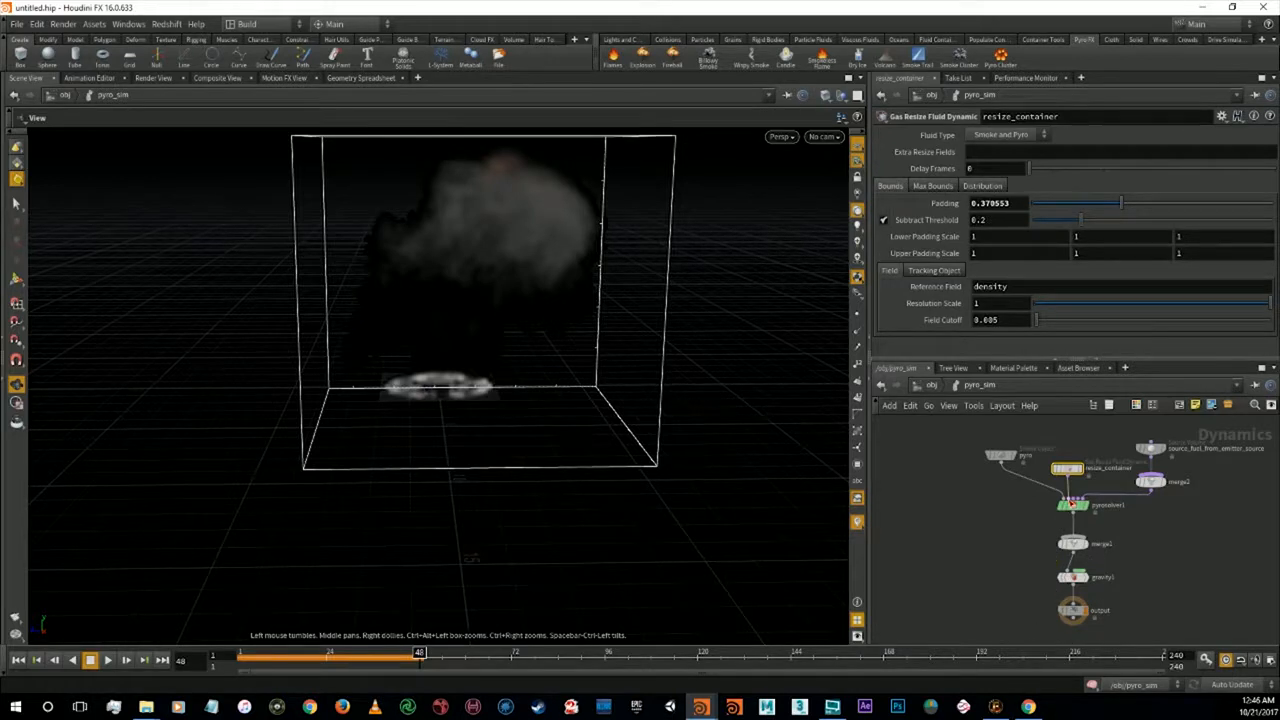
# Set the pyro smoke object's Division Size to 0.2 and its Size to 15, 20, 15
pyautogui.click(1002, 458)
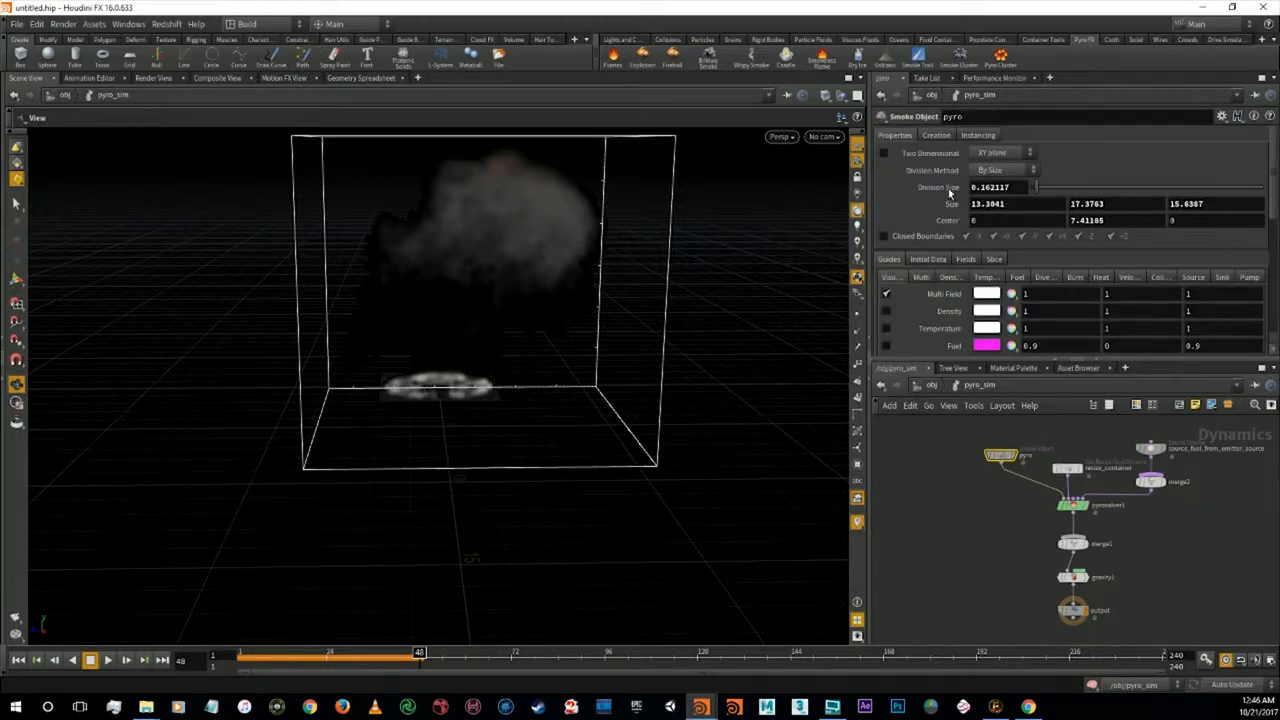
pyautogui.moveTo(1036, 188); pyautogui.dragTo(933, 194)
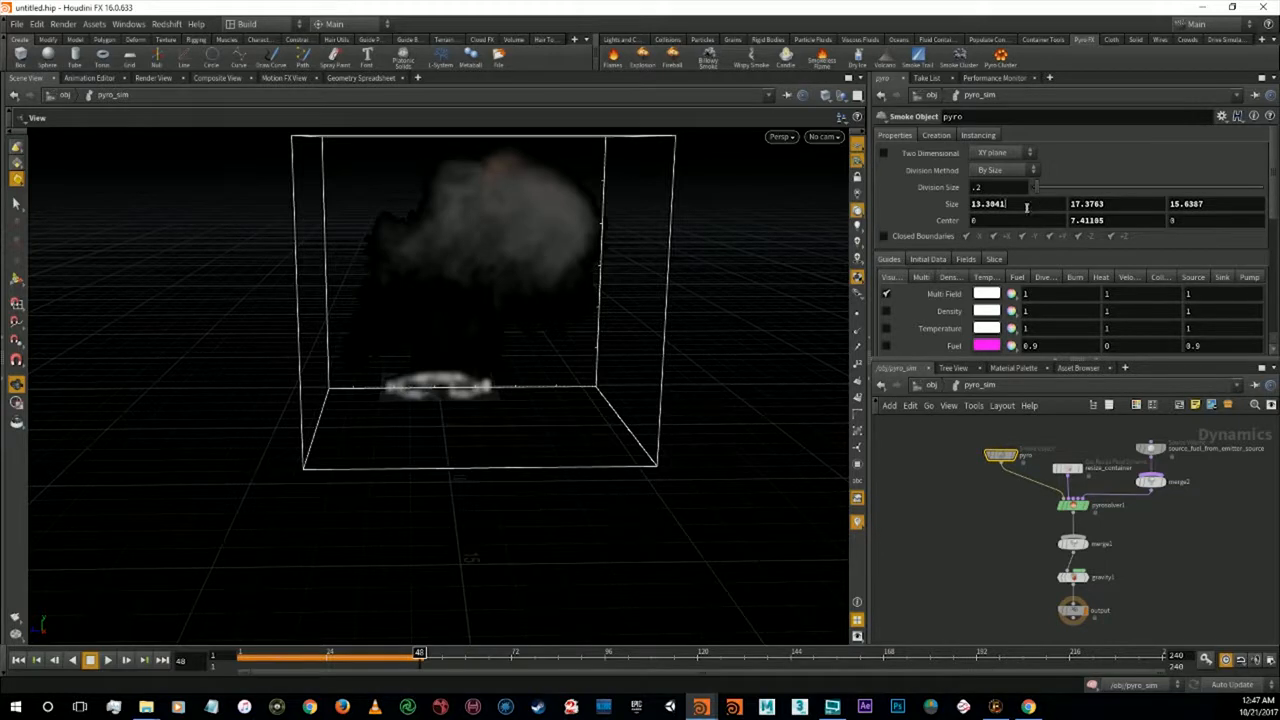
pyautogui.moveTo(1026, 207); pyautogui.dragTo(938, 203)
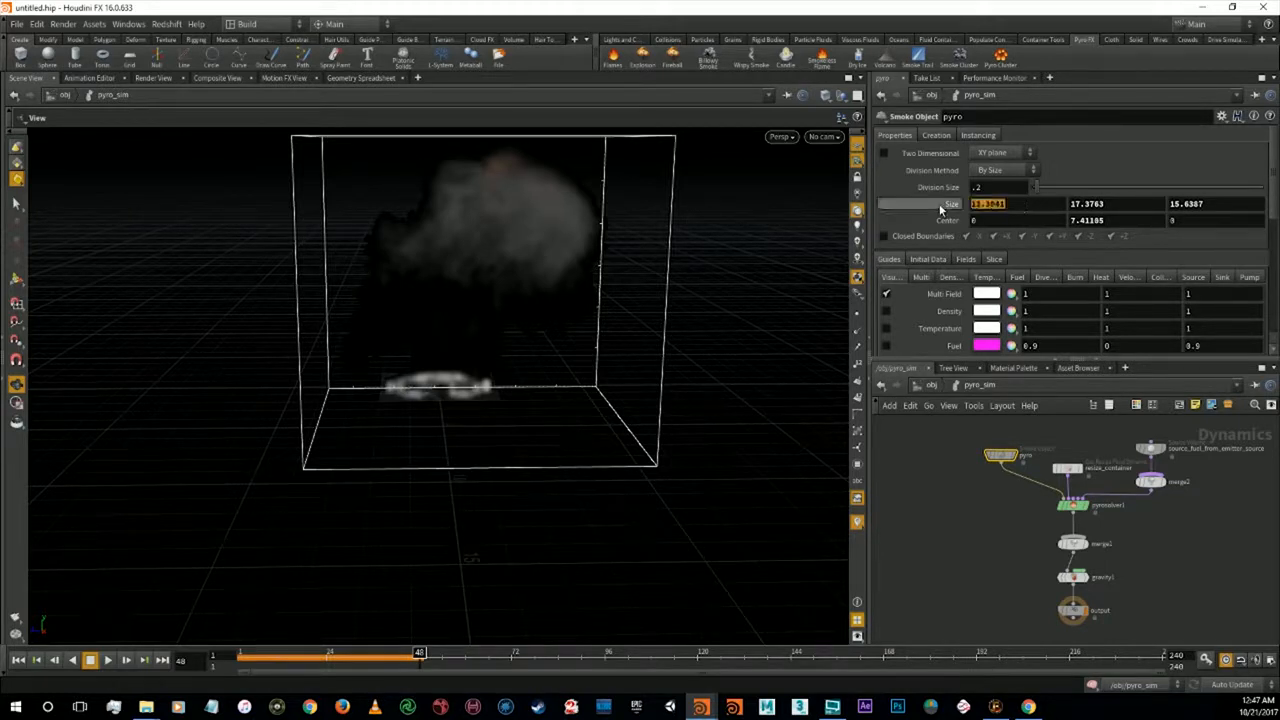
pyautogui.write('15')
pyautogui.moveTo(1122, 207); pyautogui.dragTo(1072, 214)
pyautogui.write('20')
pyautogui.moveTo(1240, 205); pyautogui.dragTo(1162, 198)
pyautogui.write('15')
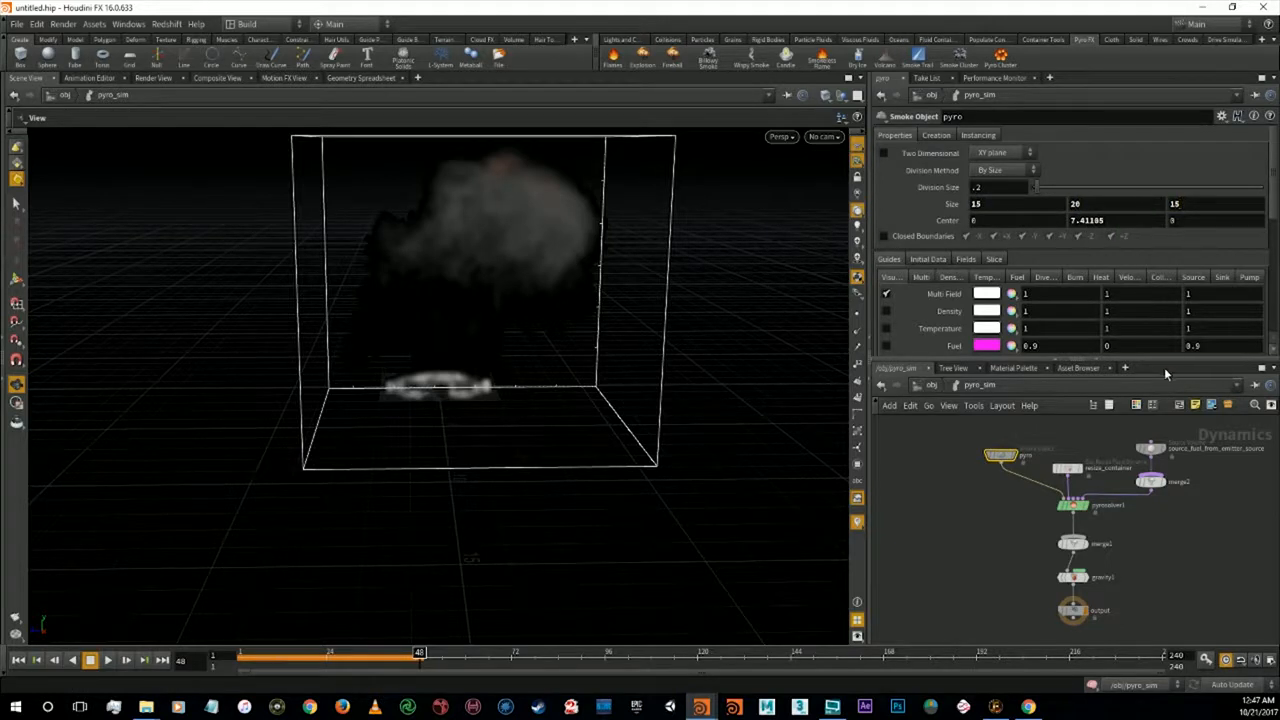
# Set the Y value of the pyro smoke object's Center to 7
pyautogui.moveTo(1135, 220); pyautogui.dragTo(1068, 219)
pyautogui.write('7')
pyautogui.scroll(-3, 935, 320)
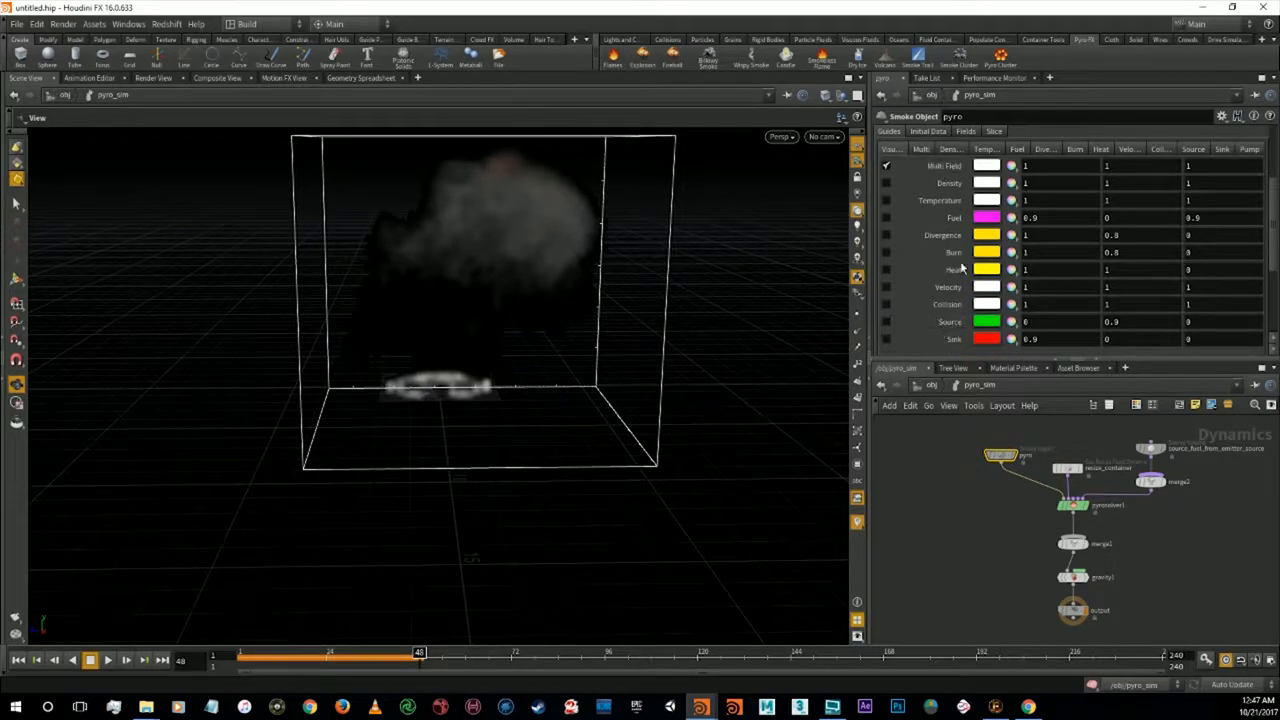
# Hide the pyro object's Multi Field guide and examine its Velocity guide from a different view angle
pyautogui.click(886, 166)
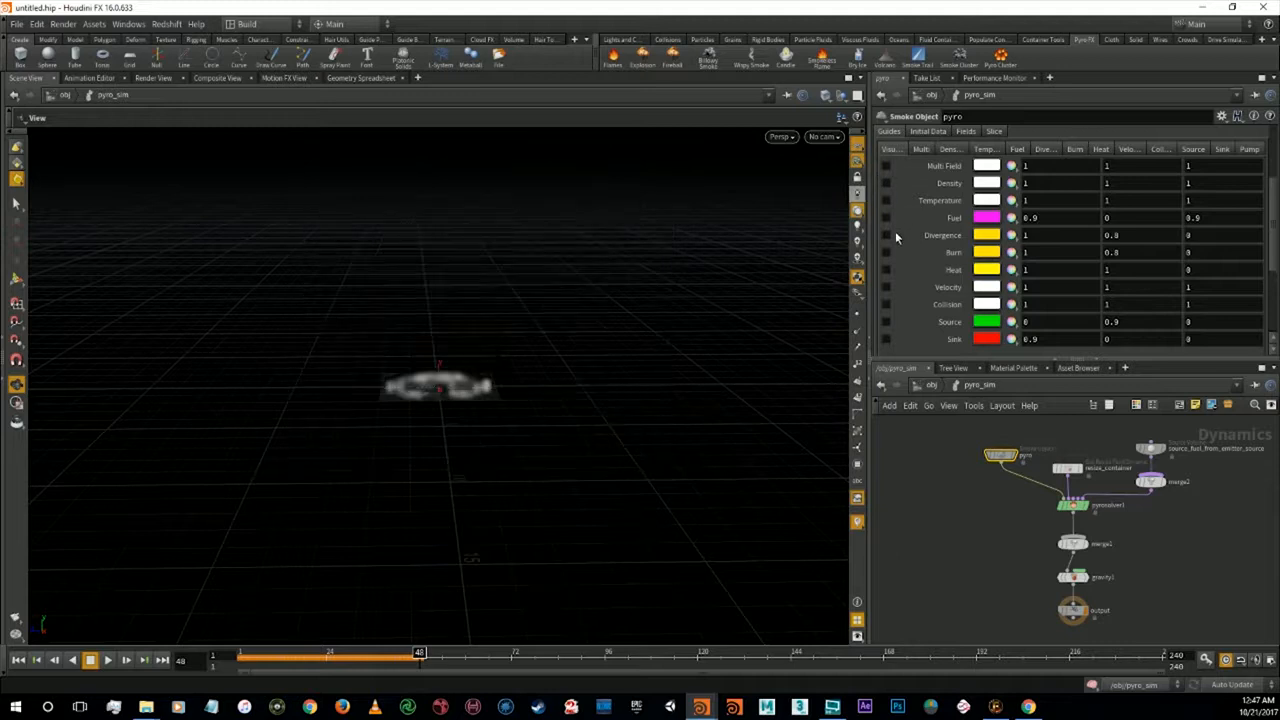
pyautogui.click(885, 287)
pyautogui.moveTo(474, 344); pyautogui.dragTo(678, 316)
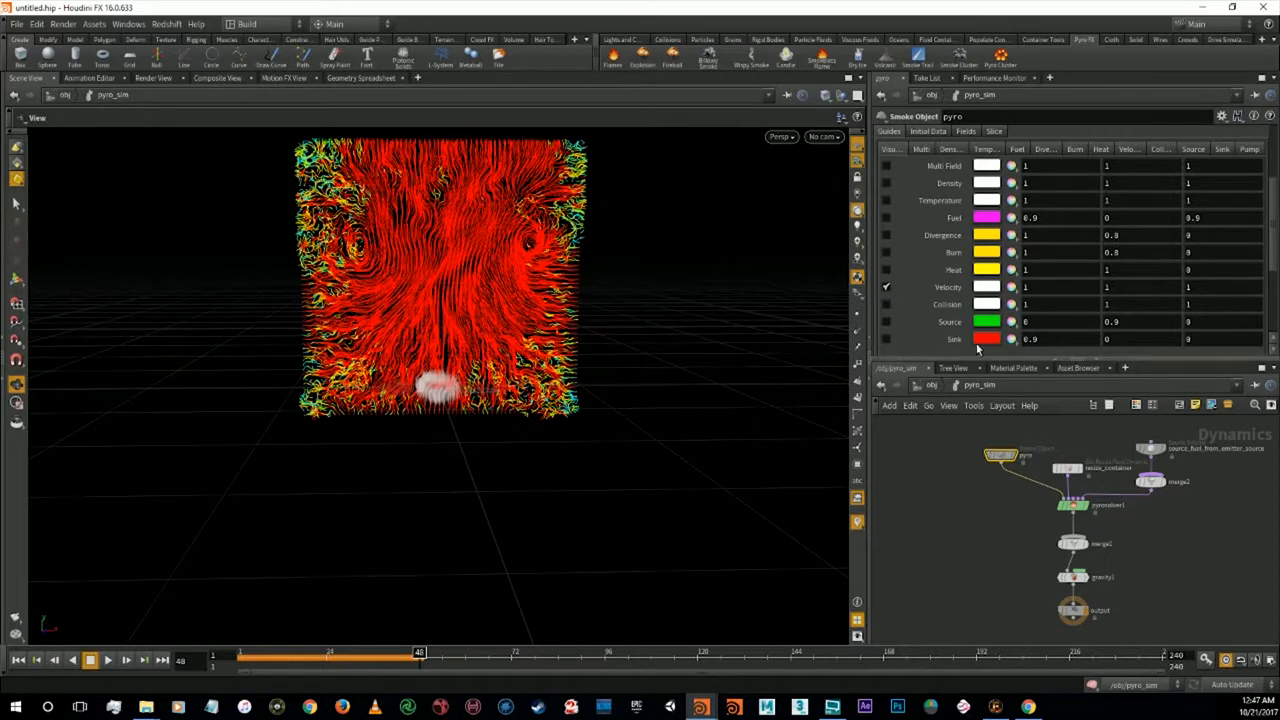
pyautogui.click(885, 289)
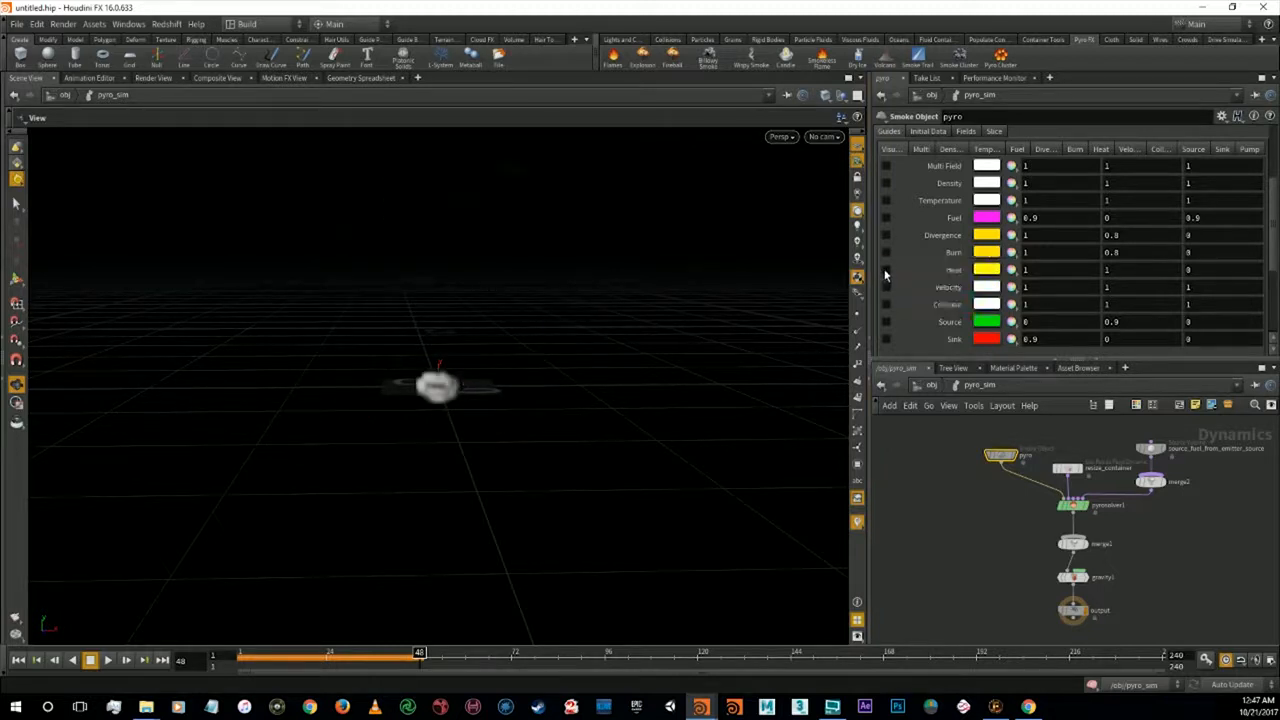
# Check the pyro object's Source, Fuel, Temperature and Density guides one at a time and show the Multi Field guide again
pyautogui.click(888, 324)
pyautogui.click(889, 323)
pyautogui.click(887, 220)
pyautogui.click(887, 220)
pyautogui.scroll(2, 916, 256)
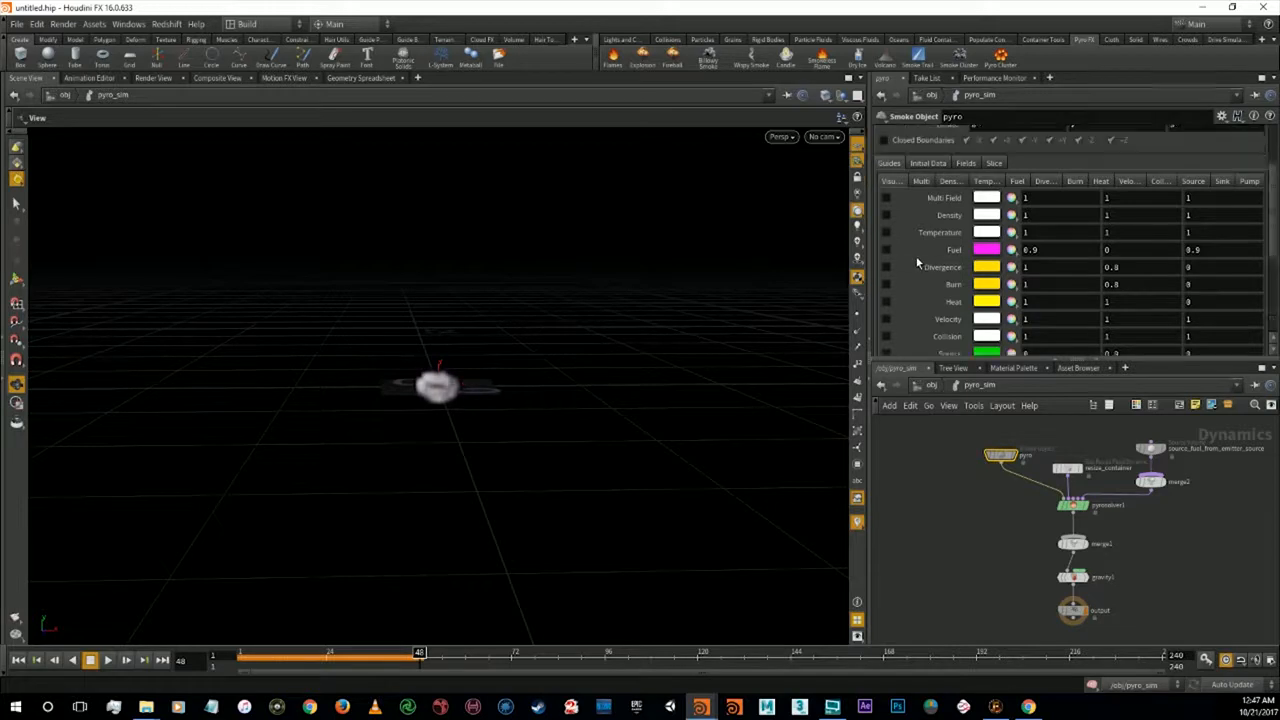
pyautogui.click(886, 265)
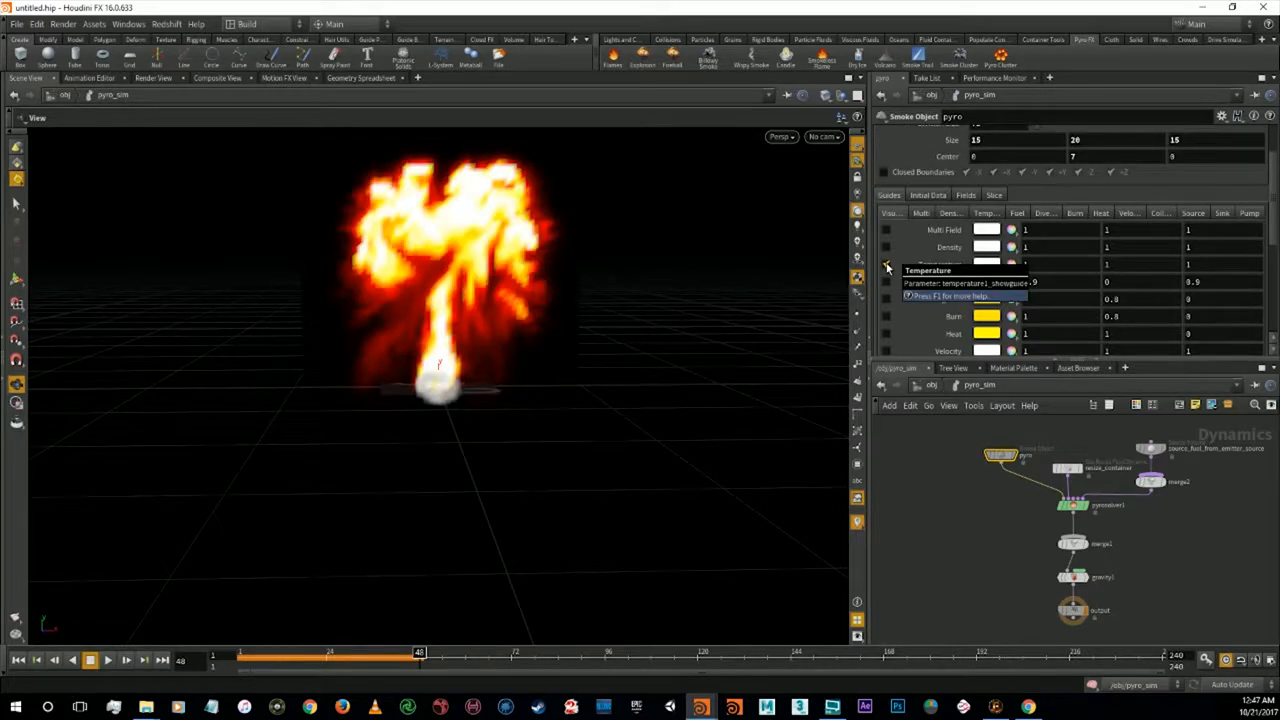
pyautogui.click(886, 265)
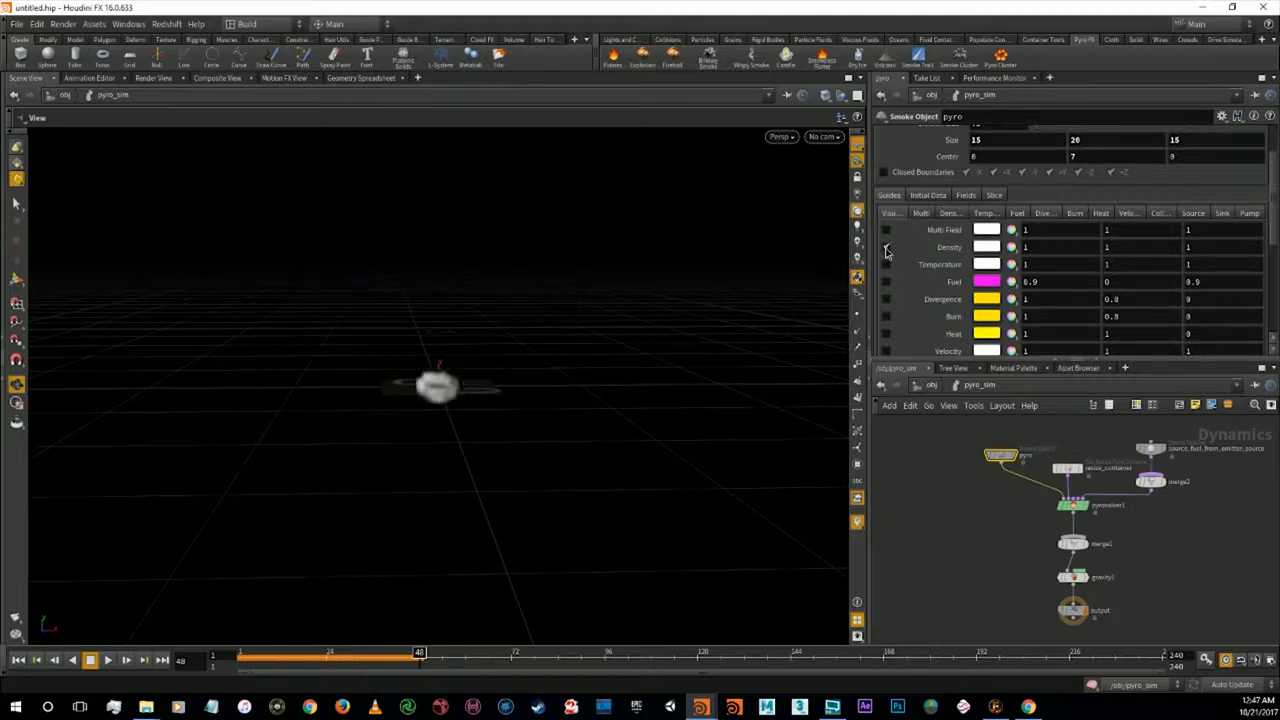
pyautogui.click(885, 248)
pyautogui.click(885, 248)
pyautogui.click(886, 230)
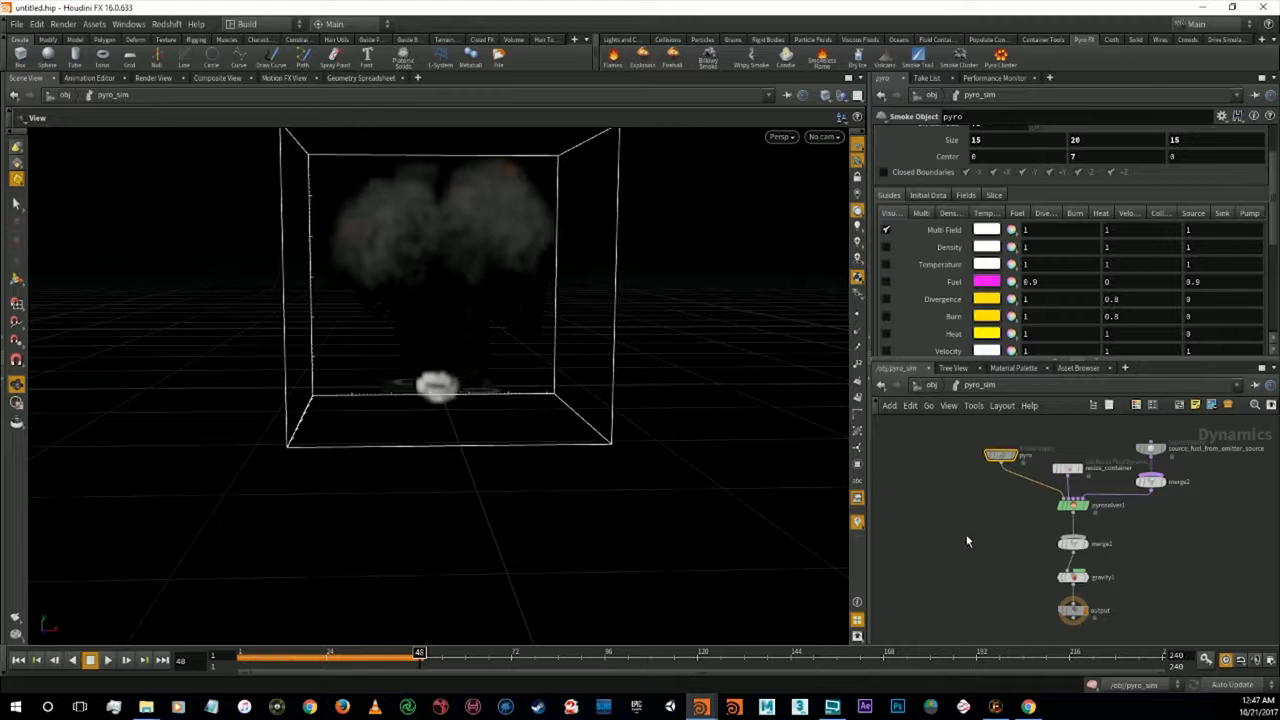
# Select the pyrosolver1 node and open the Pyro Solver dynamics node page in the Houdini help
pyautogui.click(1070, 506)
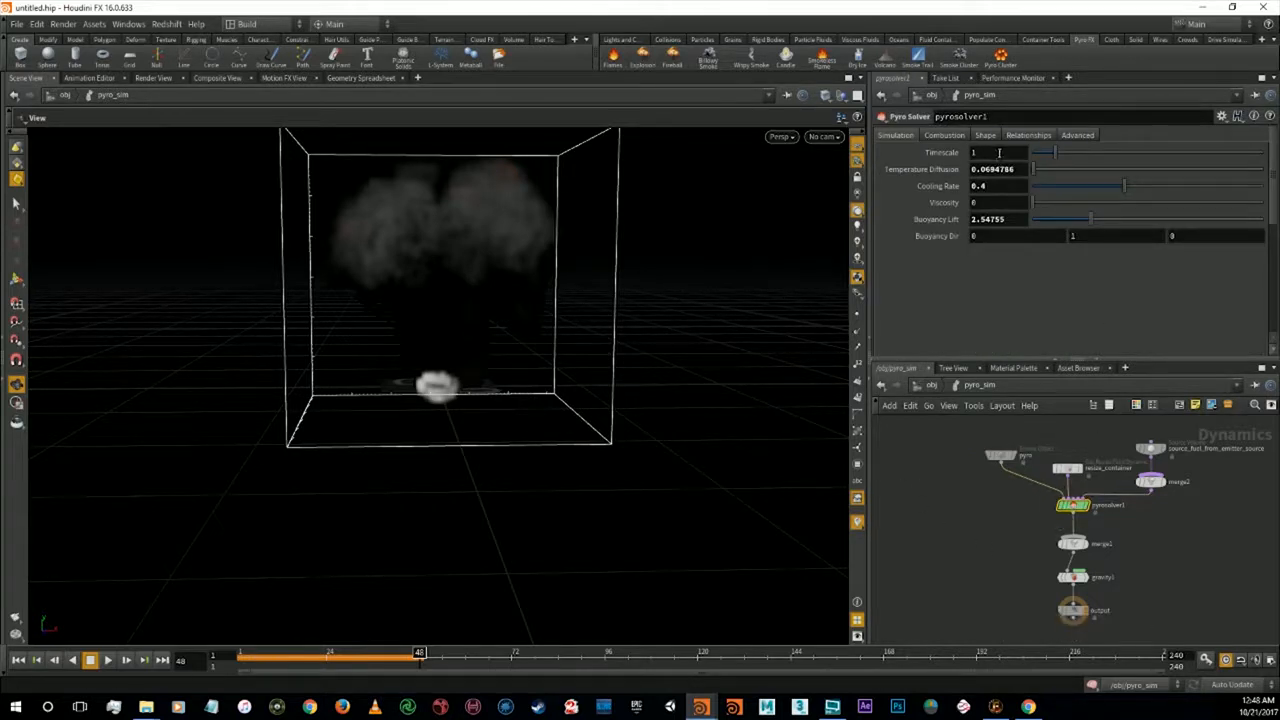
pyautogui.moveTo(1023, 220); pyautogui.dragTo(951, 229)
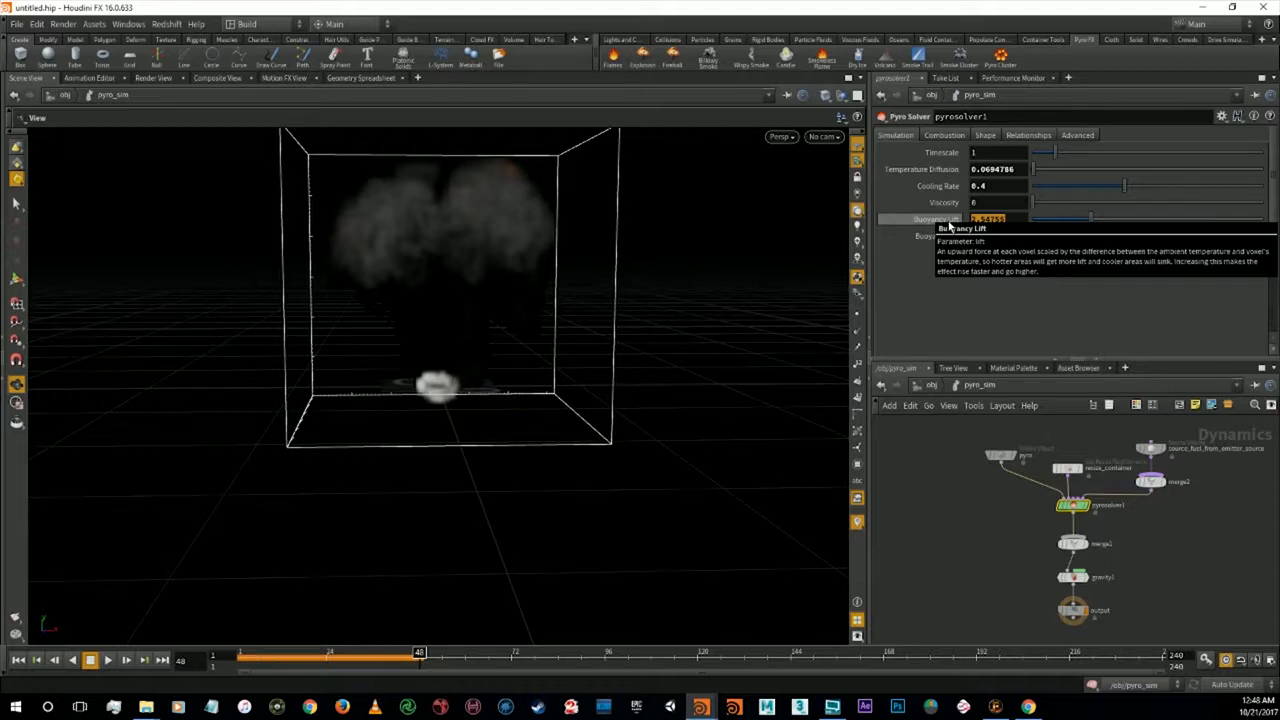
pyautogui.click(950, 221)
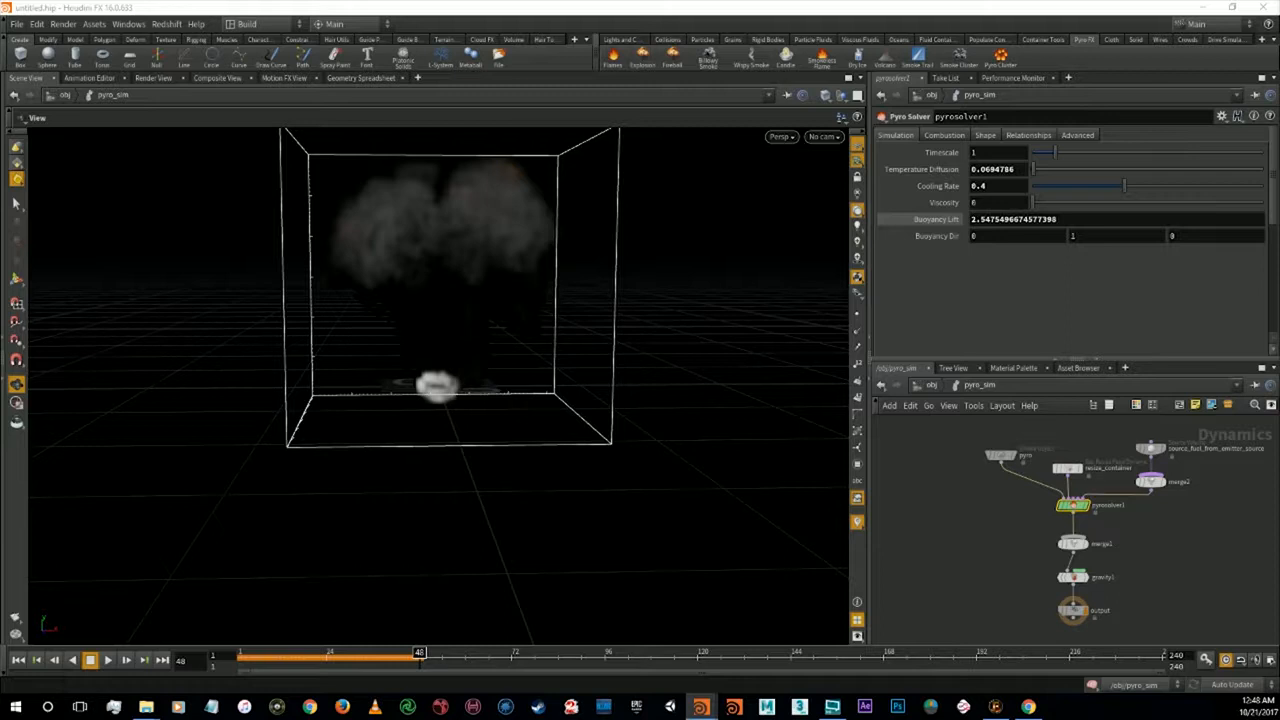
pyautogui.moveTo(1279, 5); pyautogui.dragTo(370, 139)
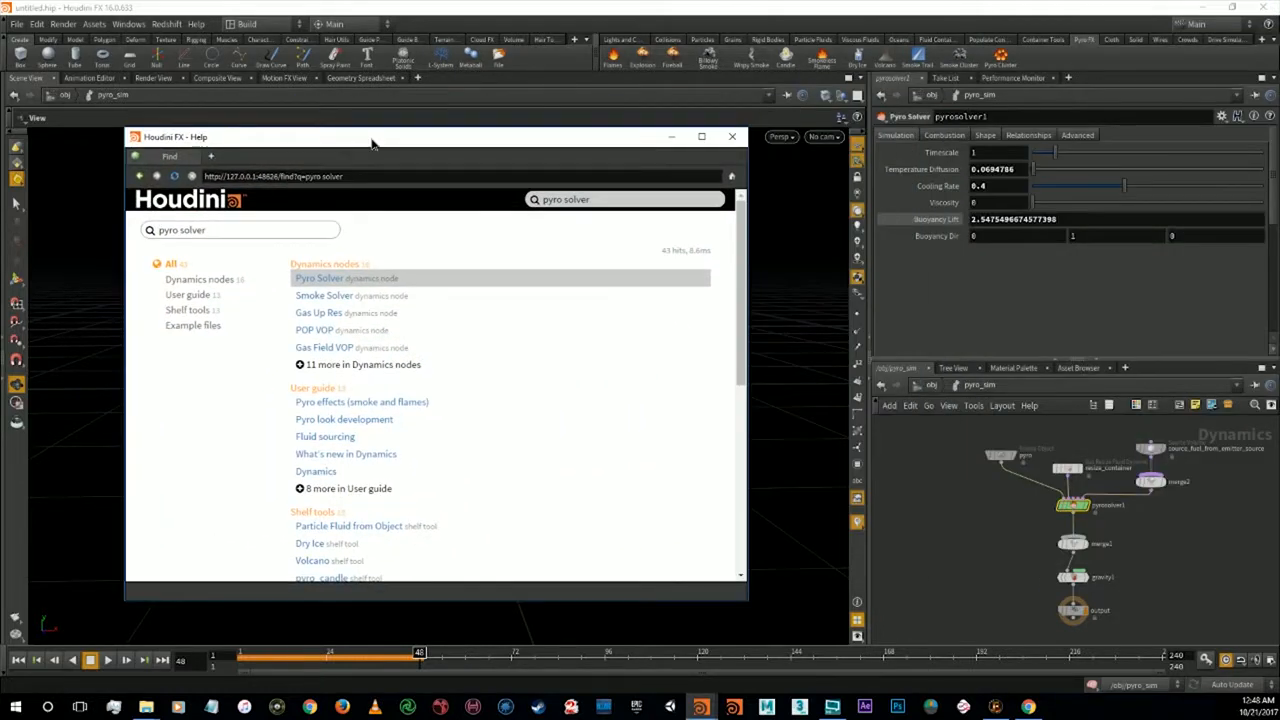
pyautogui.click(325, 281)
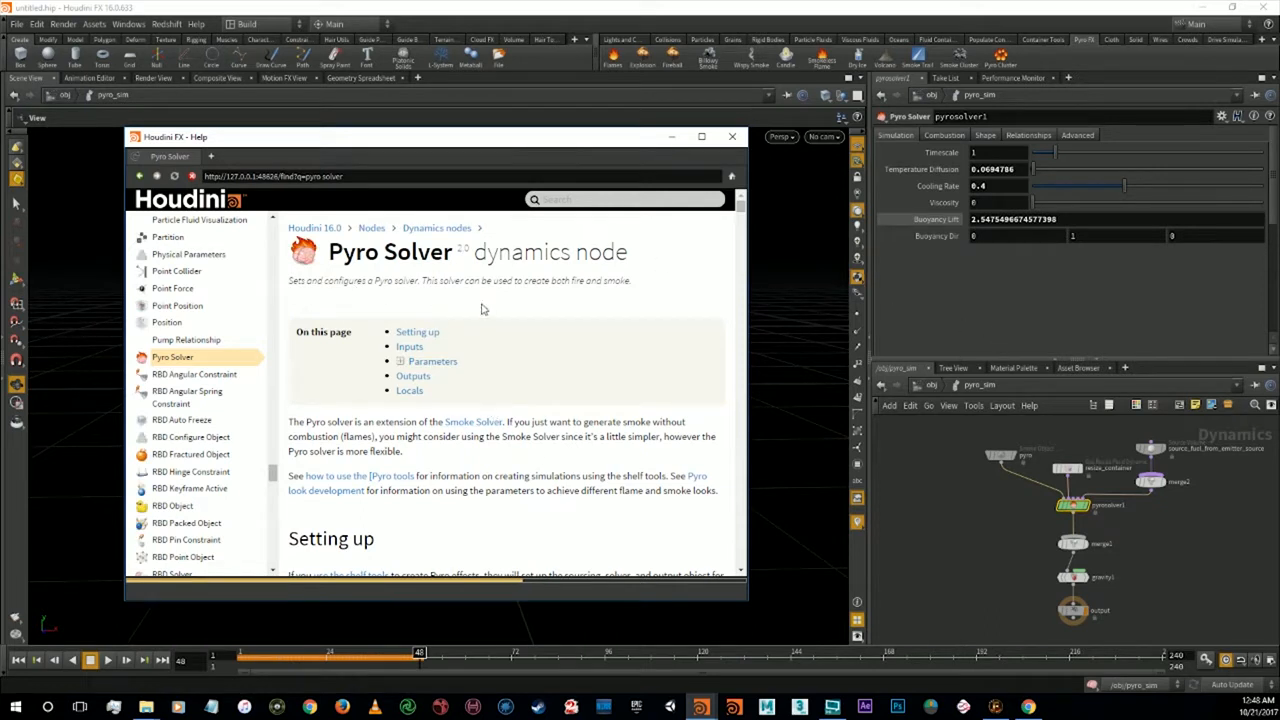
# Read through the Pyro Solver help page's Simulation parameters, focusing on the Buoyancy Lift description
pyautogui.scroll(-3, 456, 346)
pyautogui.scroll(-7, 456, 346)
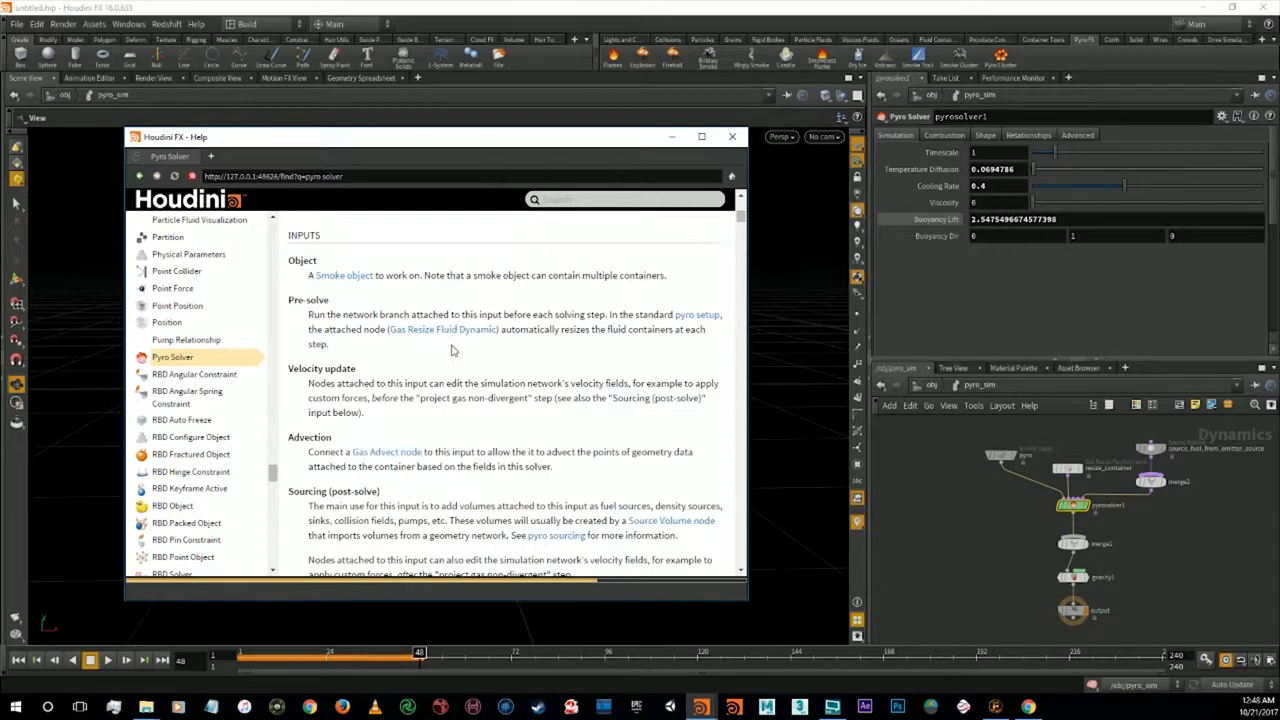
pyautogui.scroll(-3, 451, 349)
pyautogui.scroll(5, 451, 349)
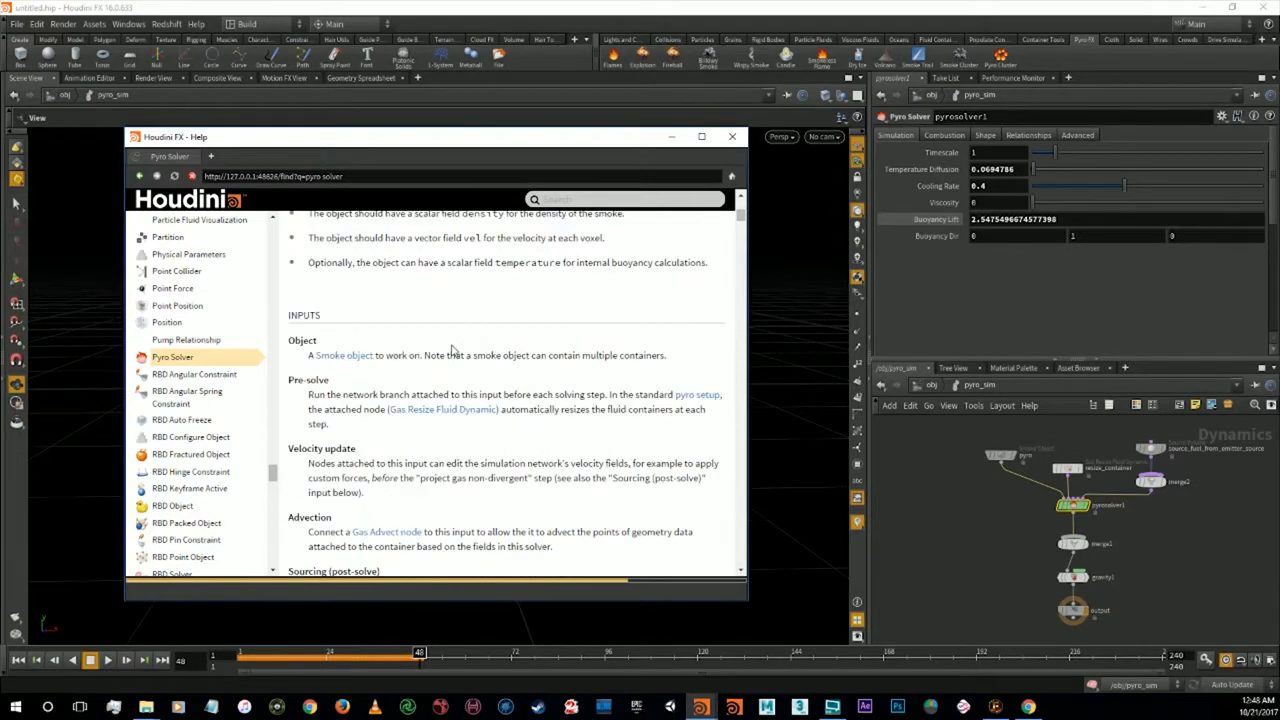
pyautogui.scroll(-20, 451, 349)
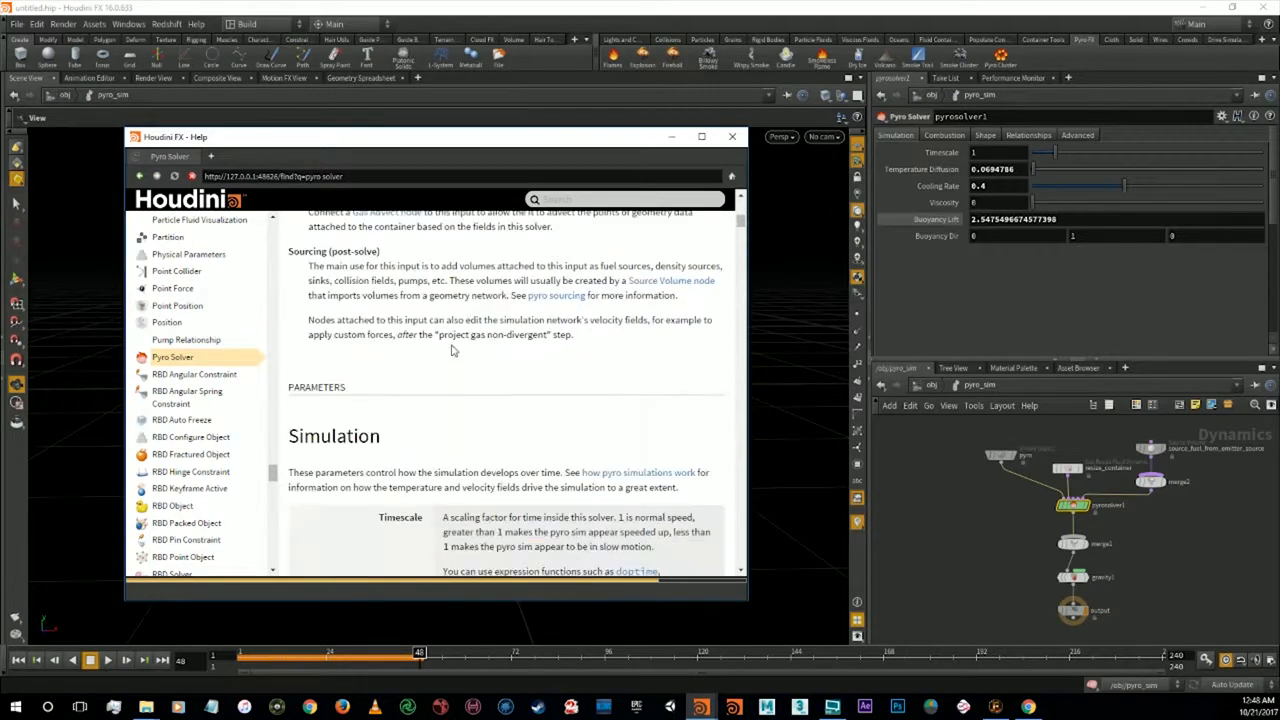
pyautogui.scroll(-20, 453, 348)
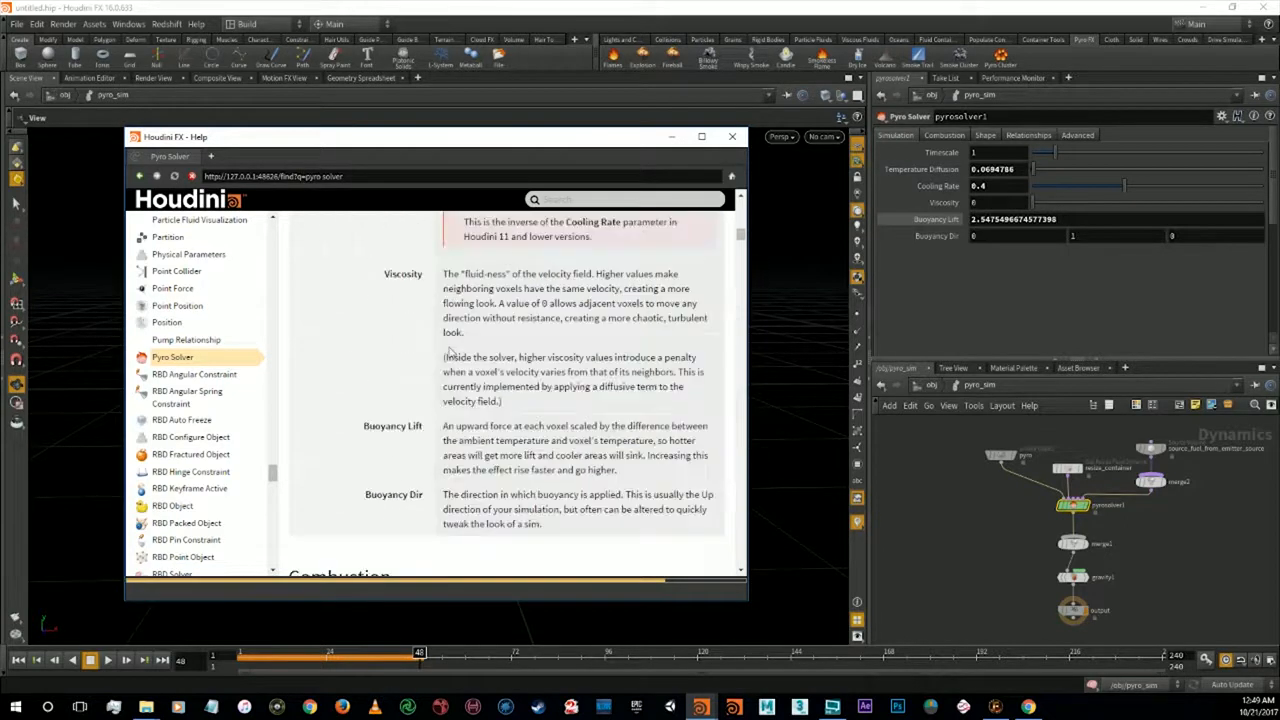
pyautogui.scroll(4, 451, 352)
pyautogui.scroll(1, 451, 352)
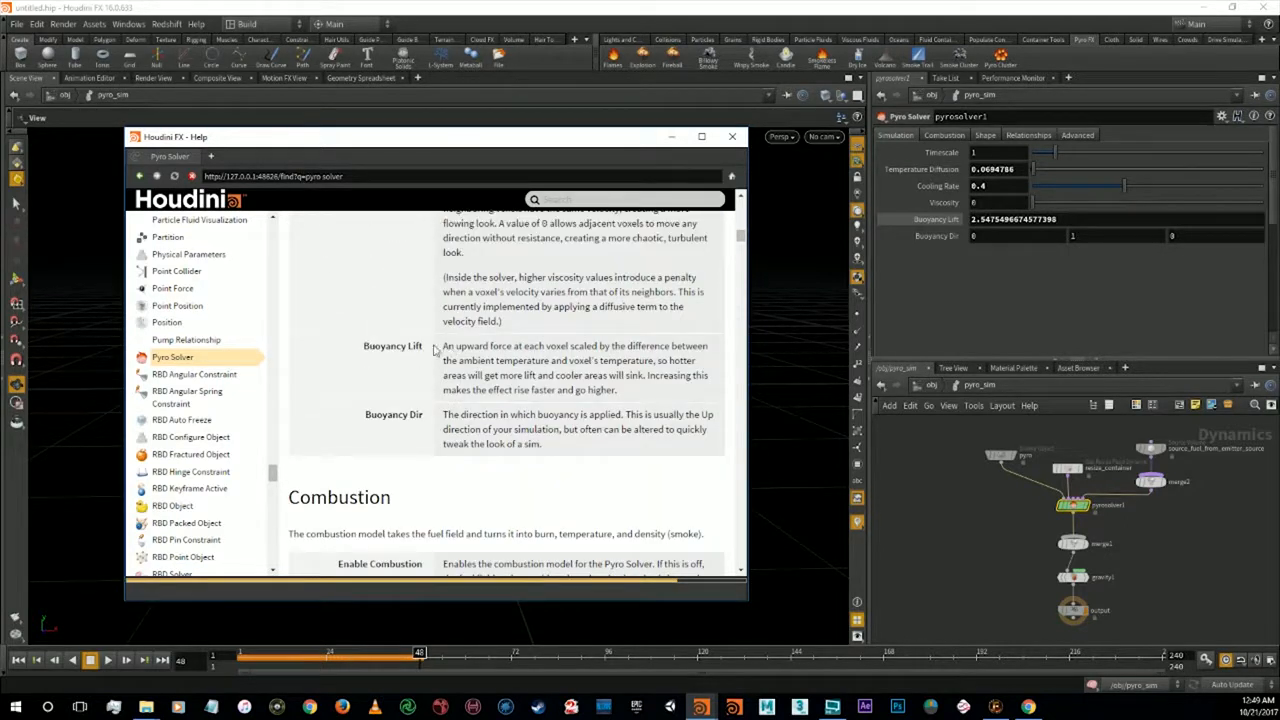
pyautogui.moveTo(360, 350); pyautogui.dragTo(421, 355)
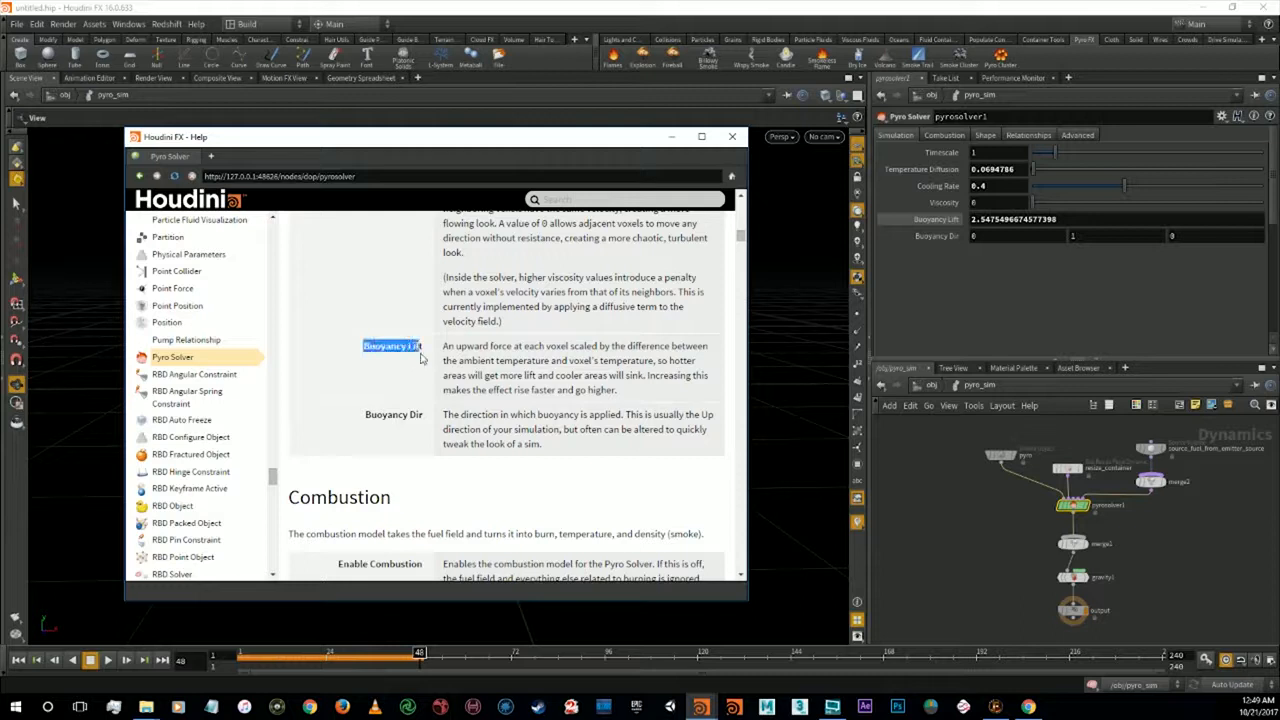
pyautogui.click(453, 369)
# Set pyrosolver1's Buoyancy Lift to 2 and return to the pyro_sim network
pyautogui.click(1078, 220)
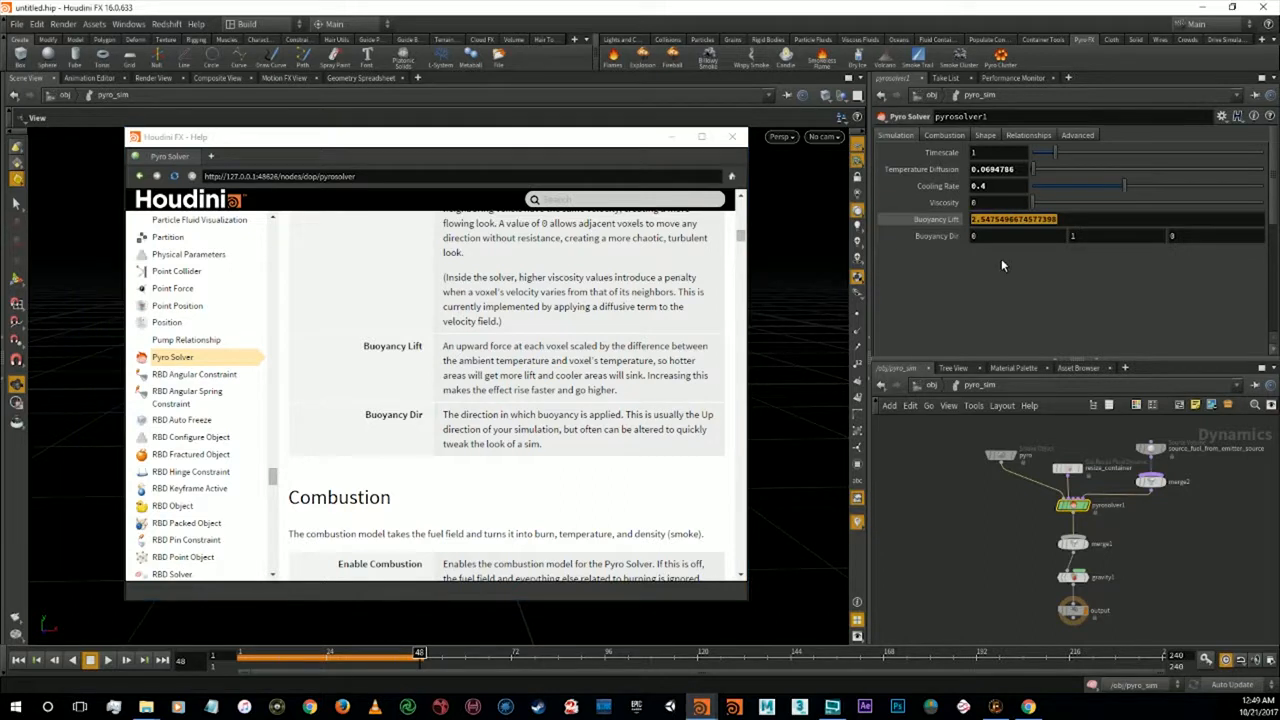
pyautogui.write('1')
pyautogui.press('Return')
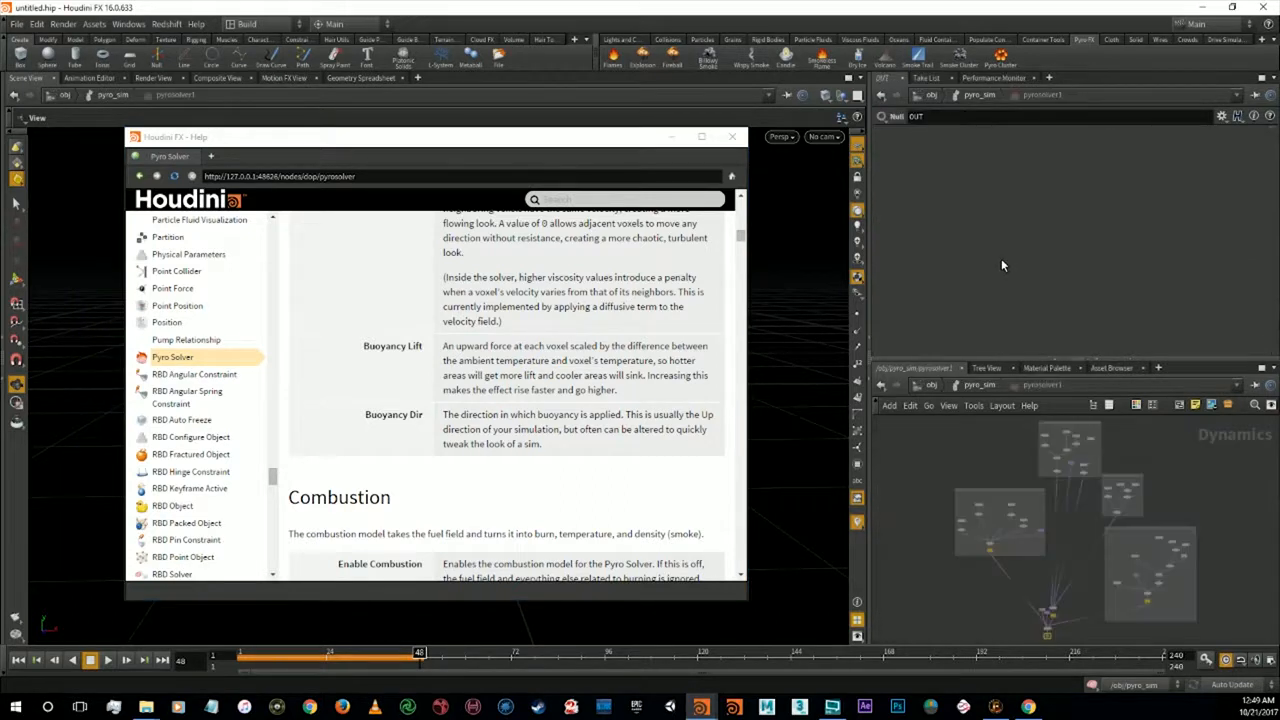
pyautogui.click(981, 385)
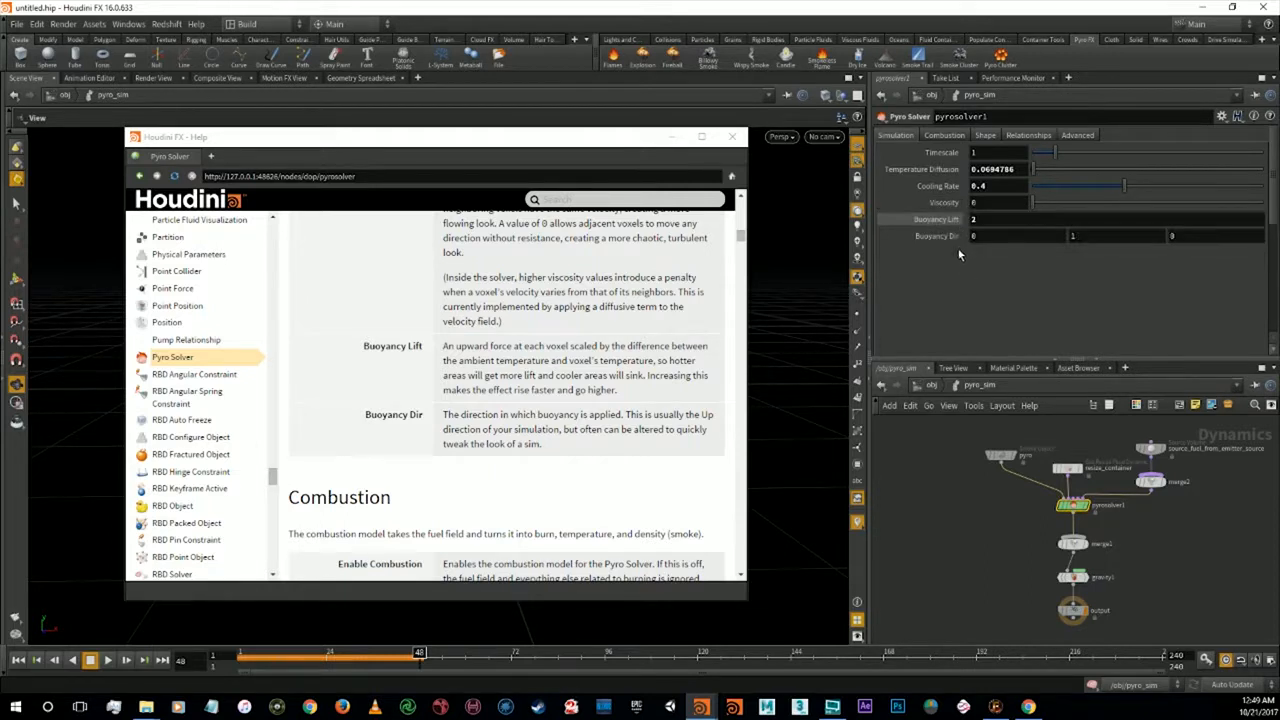
# Review the X, Y and Z values of Buoyancy Dir and find the Combustion section of the help page
pyautogui.moveTo(1081, 238); pyautogui.dragTo(1061, 236)
pyautogui.moveTo(1040, 239); pyautogui.dragTo(957, 238)
pyautogui.moveTo(1182, 238); pyautogui.dragTo(1058, 240)
pyautogui.click(1076, 312)
pyautogui.scroll(-3, 540, 422)
pyautogui.scroll(-2, 518, 414)
pyautogui.scroll(2, 513, 412)
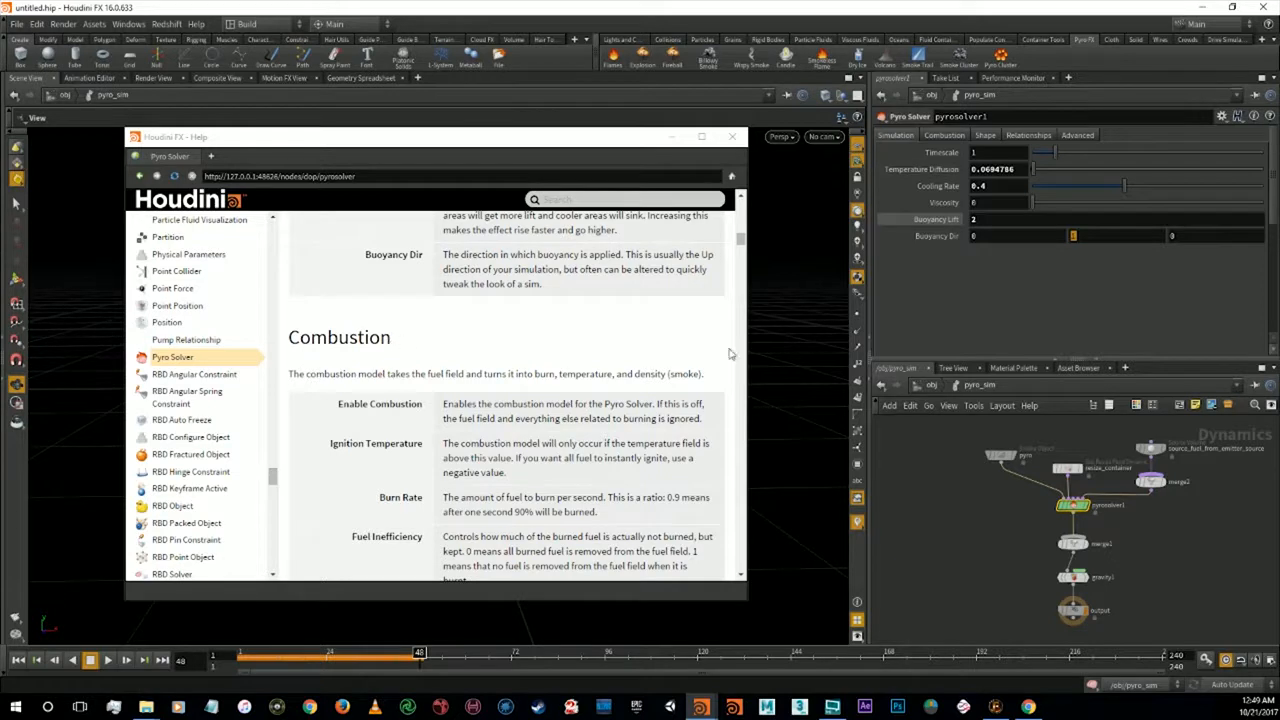
# Set the Burn Rate to 0.5 in pyrosolver1's Combustion parameters
pyautogui.click(944, 134)
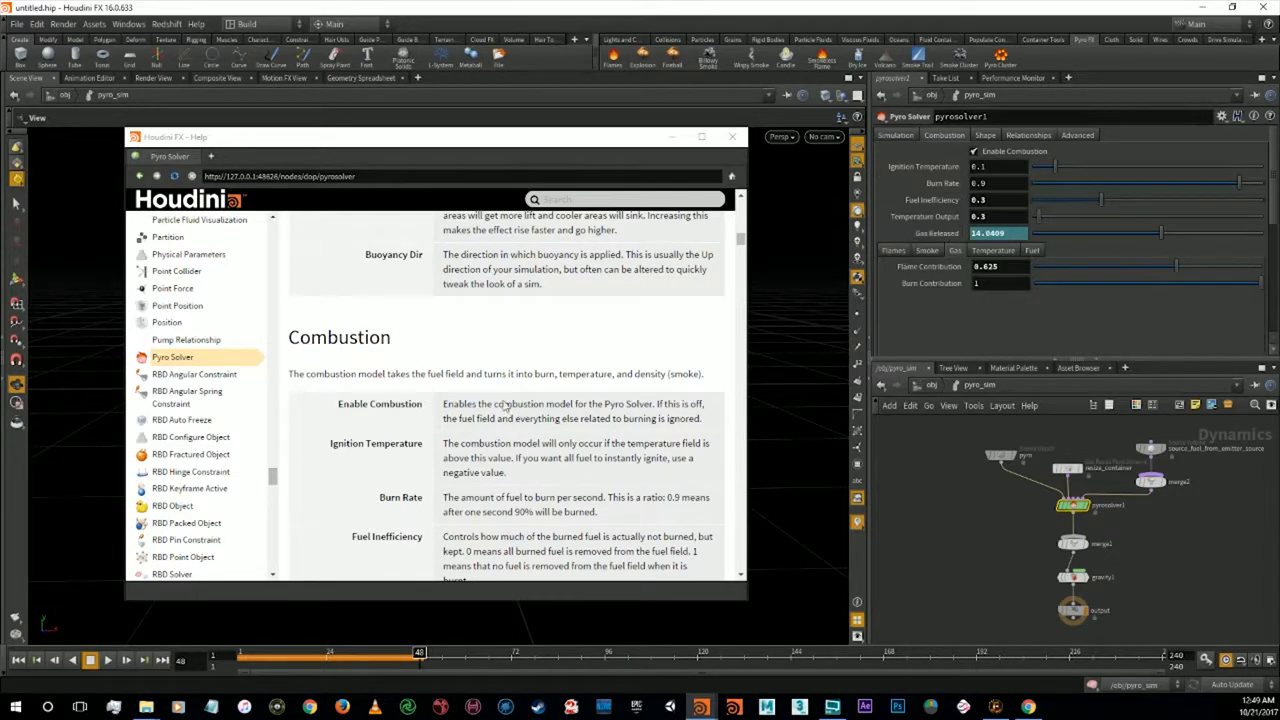
pyautogui.moveTo(393, 344); pyautogui.dragTo(290, 342)
pyautogui.click(455, 347)
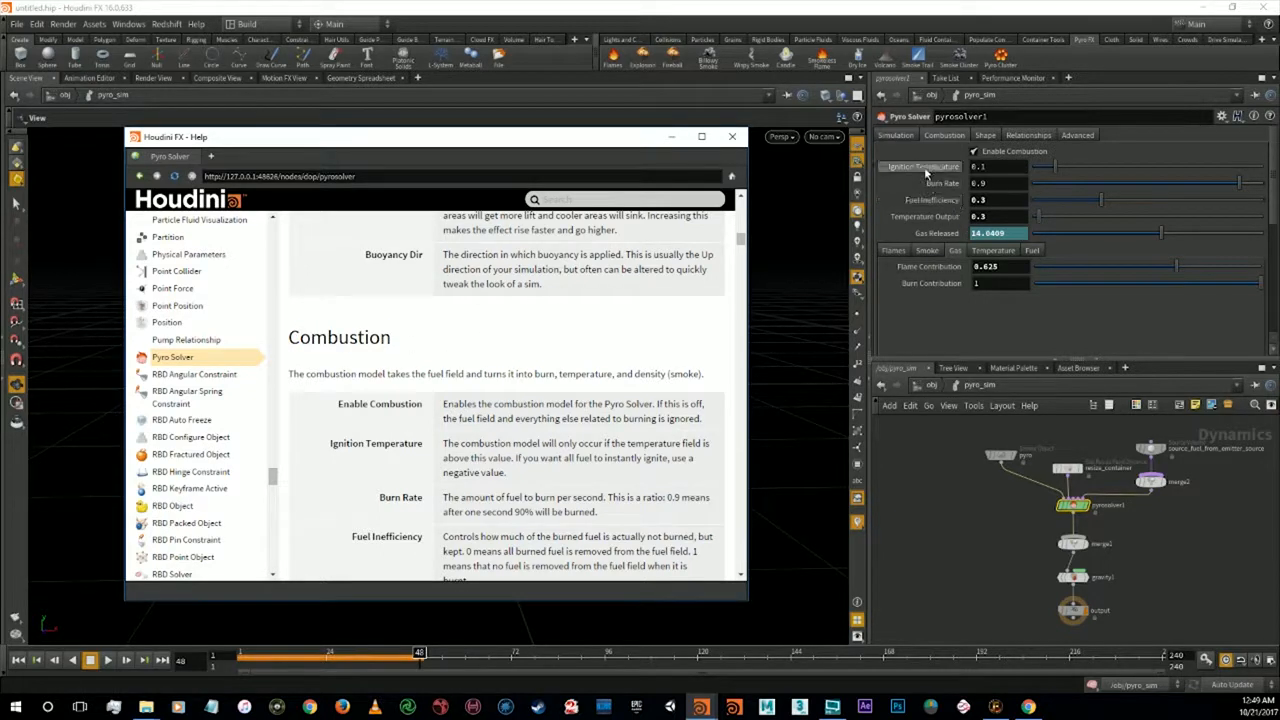
pyautogui.moveTo(989, 167); pyautogui.dragTo(956, 175)
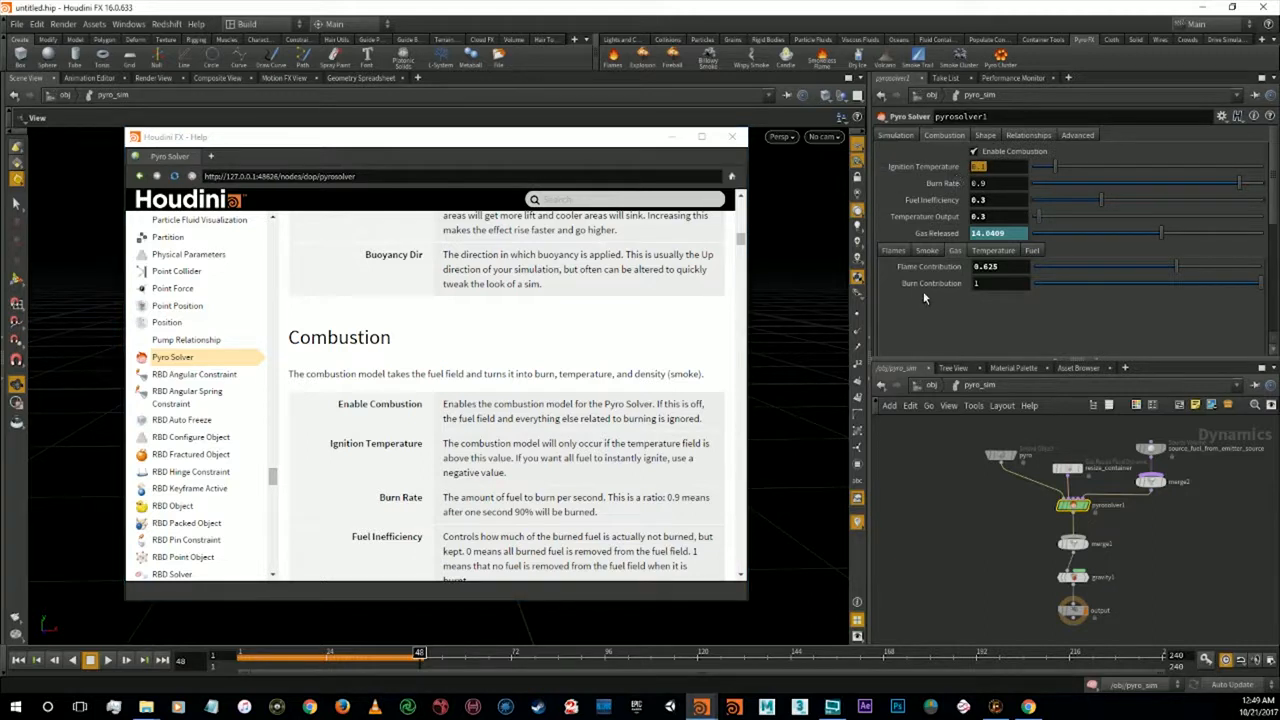
pyautogui.doubleClick(997, 185)
pyautogui.write('.5')
pyautogui.press('Return')
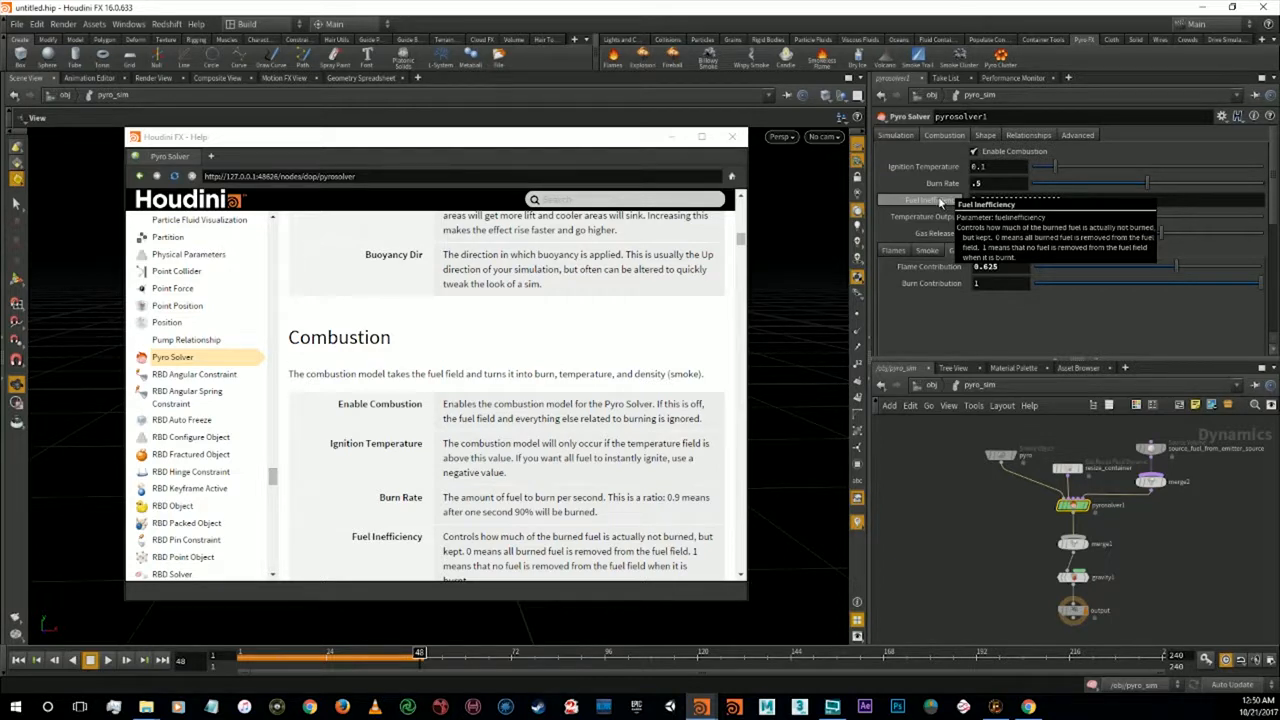
# Review the Fuel Inefficiency value and set the Temperature Output to 0.5 in the Combustion parameters
pyautogui.click(1086, 200)
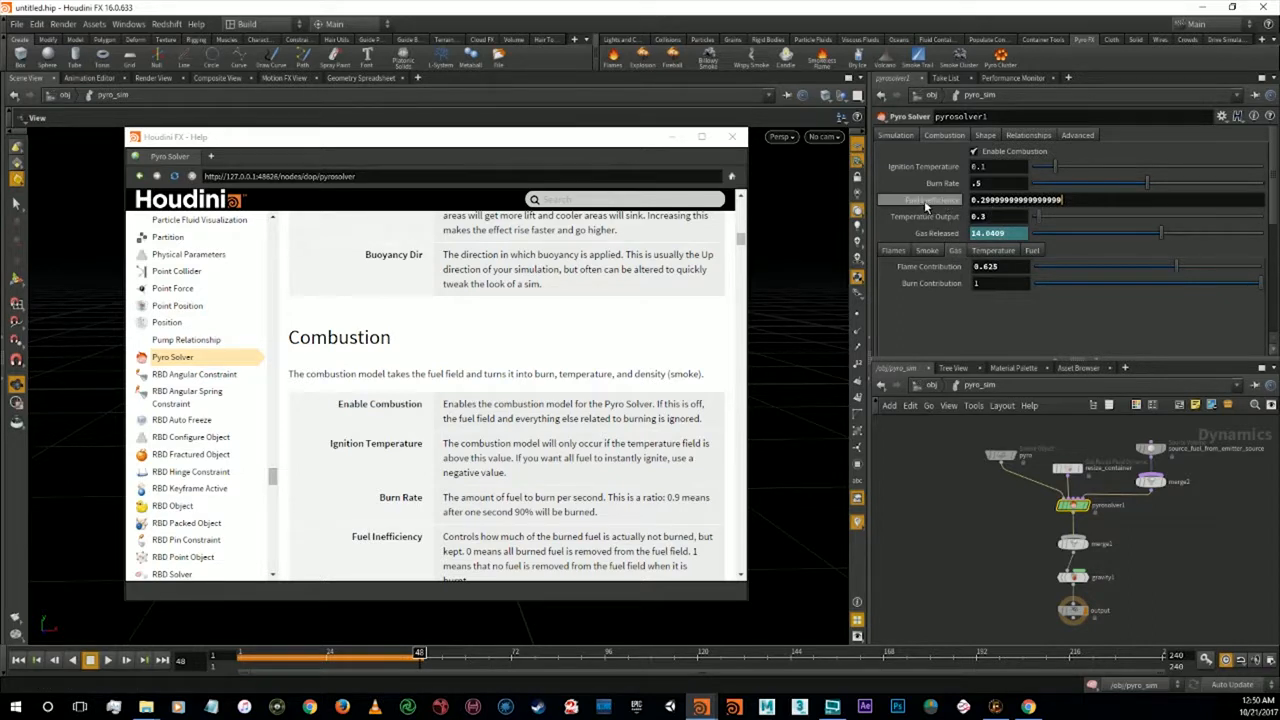
pyautogui.moveTo(926, 206)
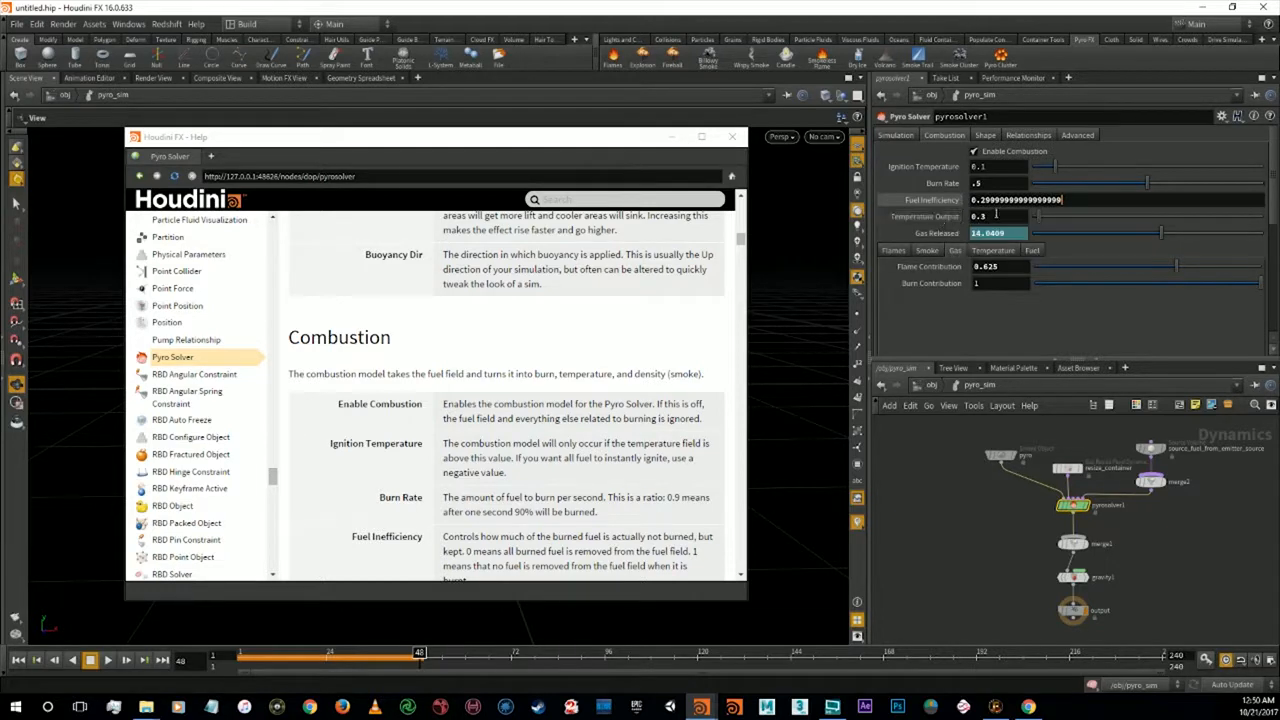
pyautogui.click(980, 216)
pyautogui.write('0.5')
pyautogui.press('Return')
pyautogui.scroll(-5, 574, 404)
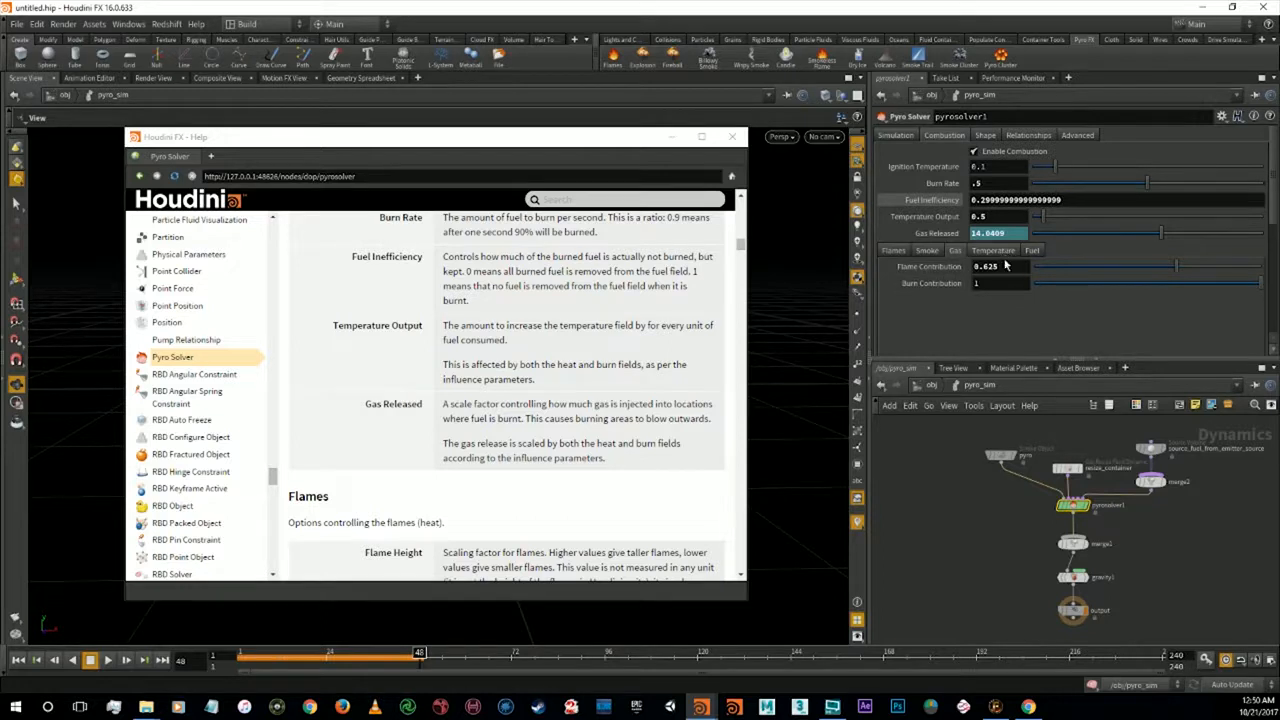
# Set the gas Burn Contribution to 2 and the Fuel Speed to 0.25, clearing the help window from the viewport
pyautogui.moveTo(992, 285); pyautogui.dragTo(958, 286)
pyautogui.write('2')
pyautogui.click(1038, 250)
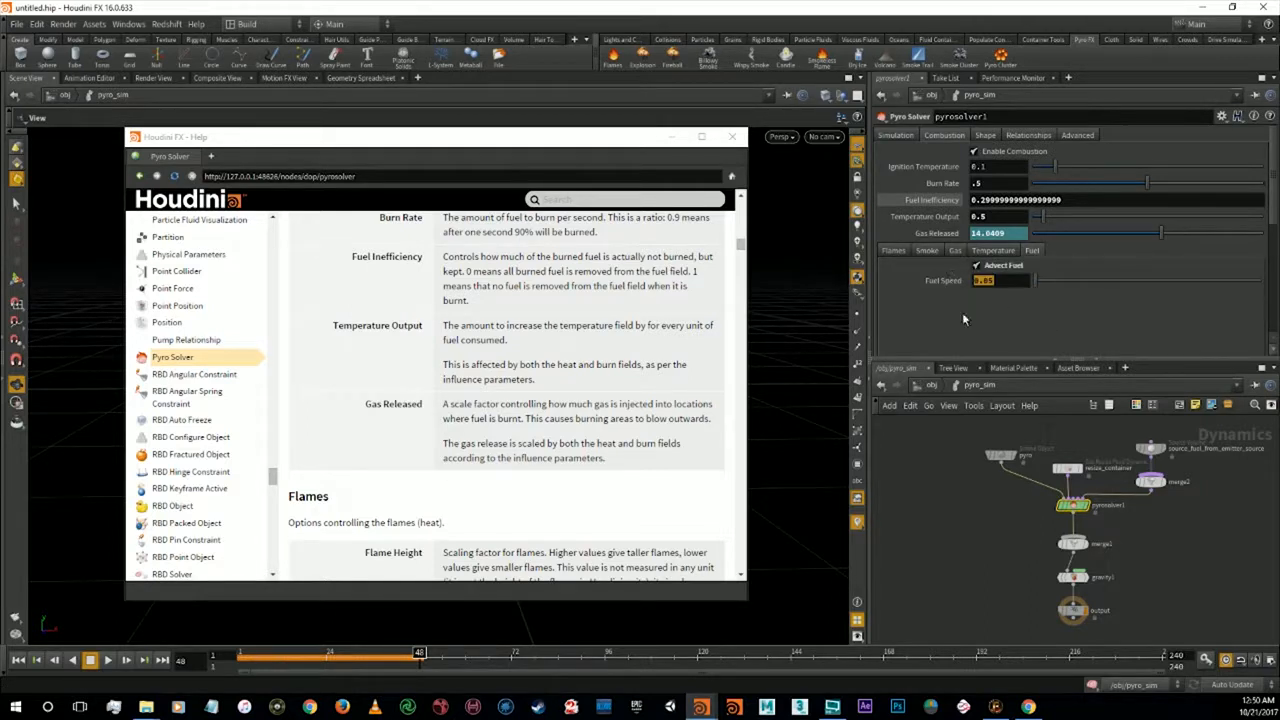
pyautogui.write('0.25')
pyautogui.press('Return')
pyautogui.moveTo(527, 142); pyautogui.dragTo(1279, 26)
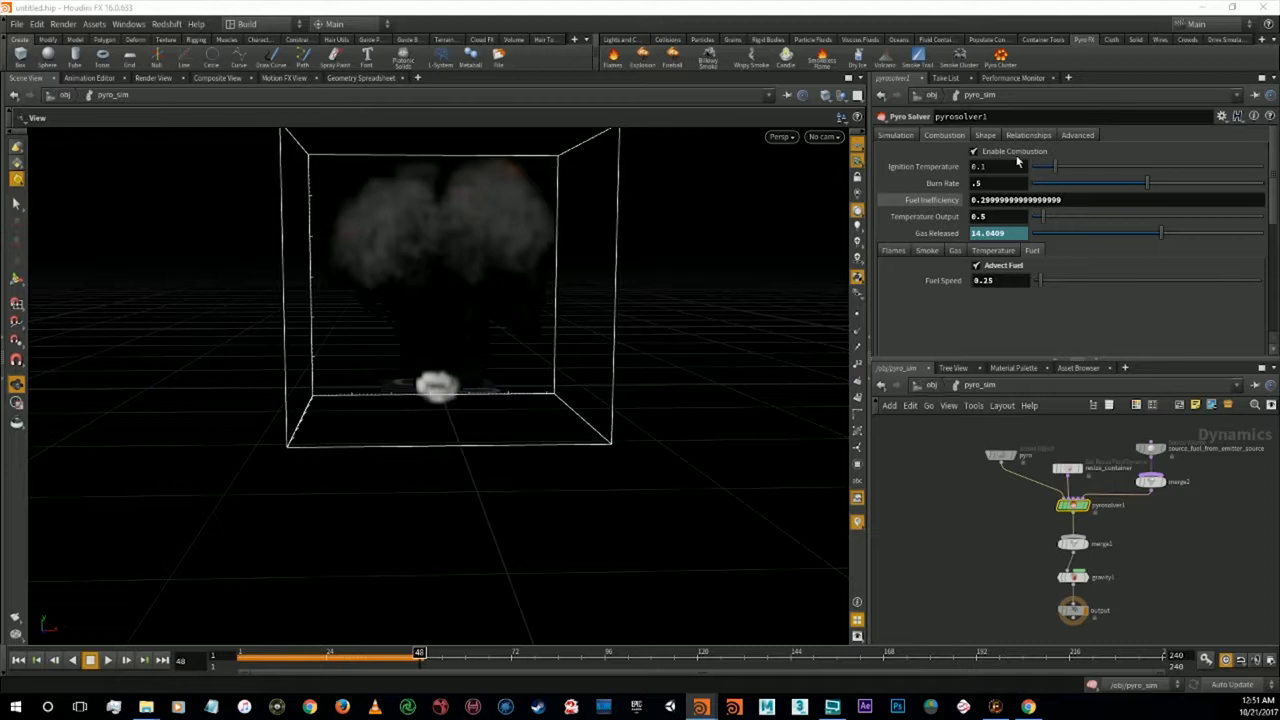
# Set the solver's Shape values to Dissipation 0.25, Disturbance 0.75 and Shredding 0.45, and rewind to frame 1
pyautogui.click(986, 135)
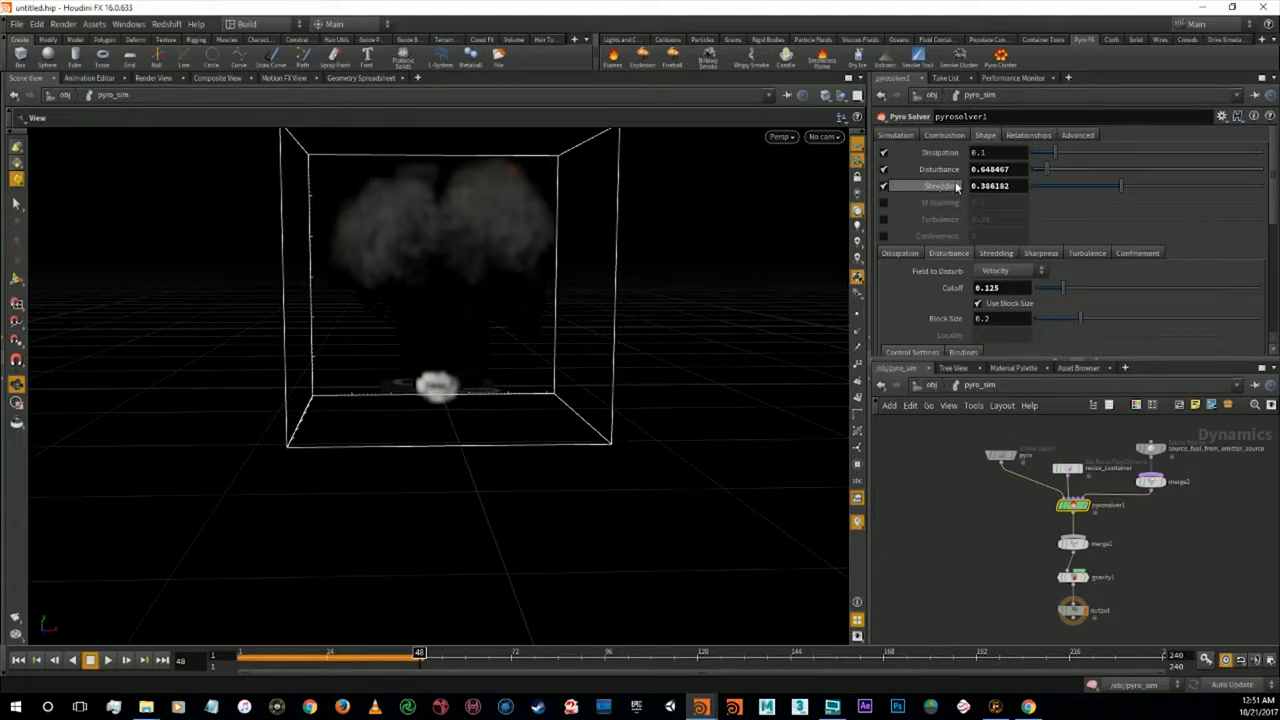
pyautogui.moveTo(944, 157)
pyautogui.click(999, 154)
pyautogui.write('0.25')
pyautogui.press('Tab')
pyautogui.write('.75')
pyautogui.press('Tab')
pyautogui.write('.4')
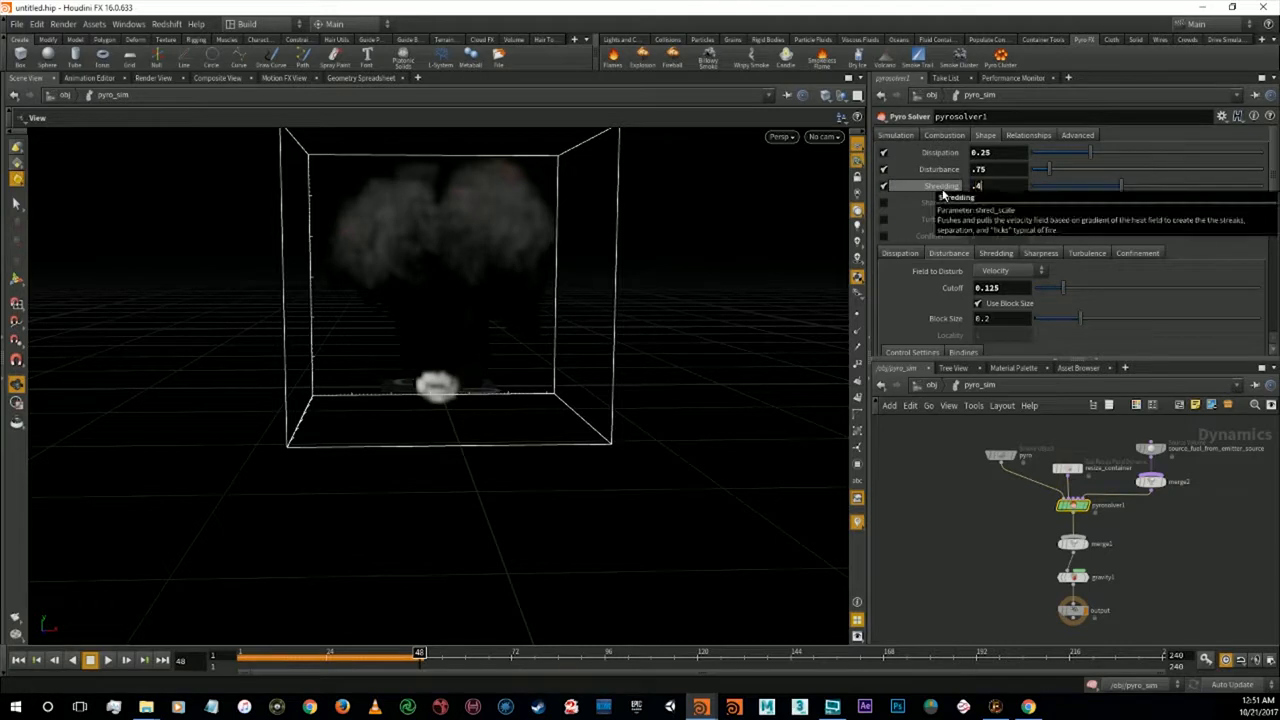
pyautogui.write('5')
pyautogui.press('Return')
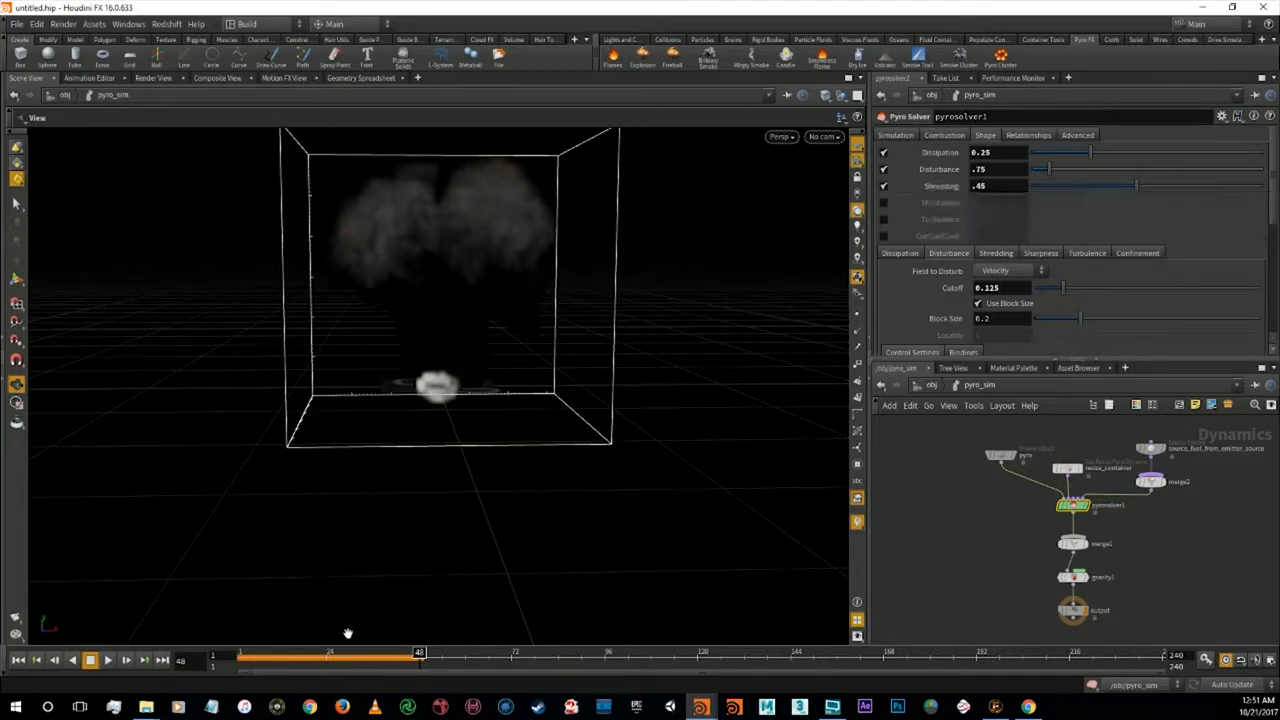
pyautogui.click(36, 660)
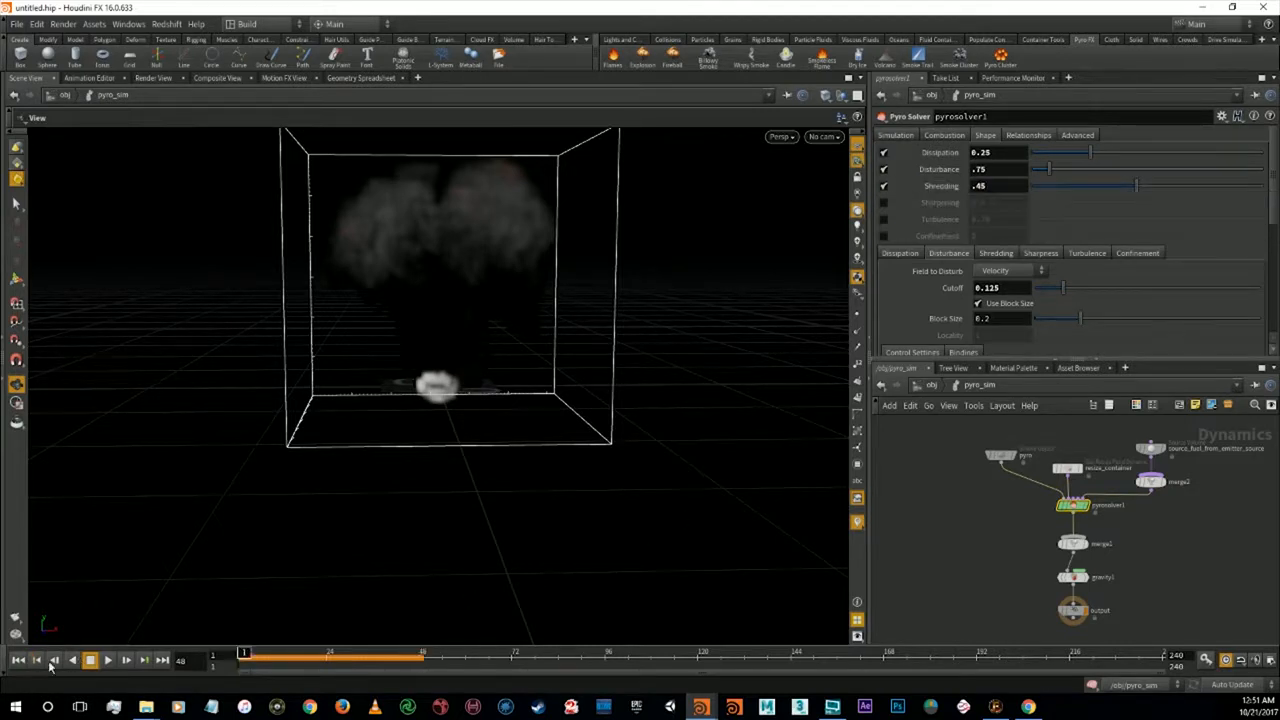
# Start simulating the explosion toward frame 47, cancel the cook, and move to frame 33
pyautogui.click(416, 665)
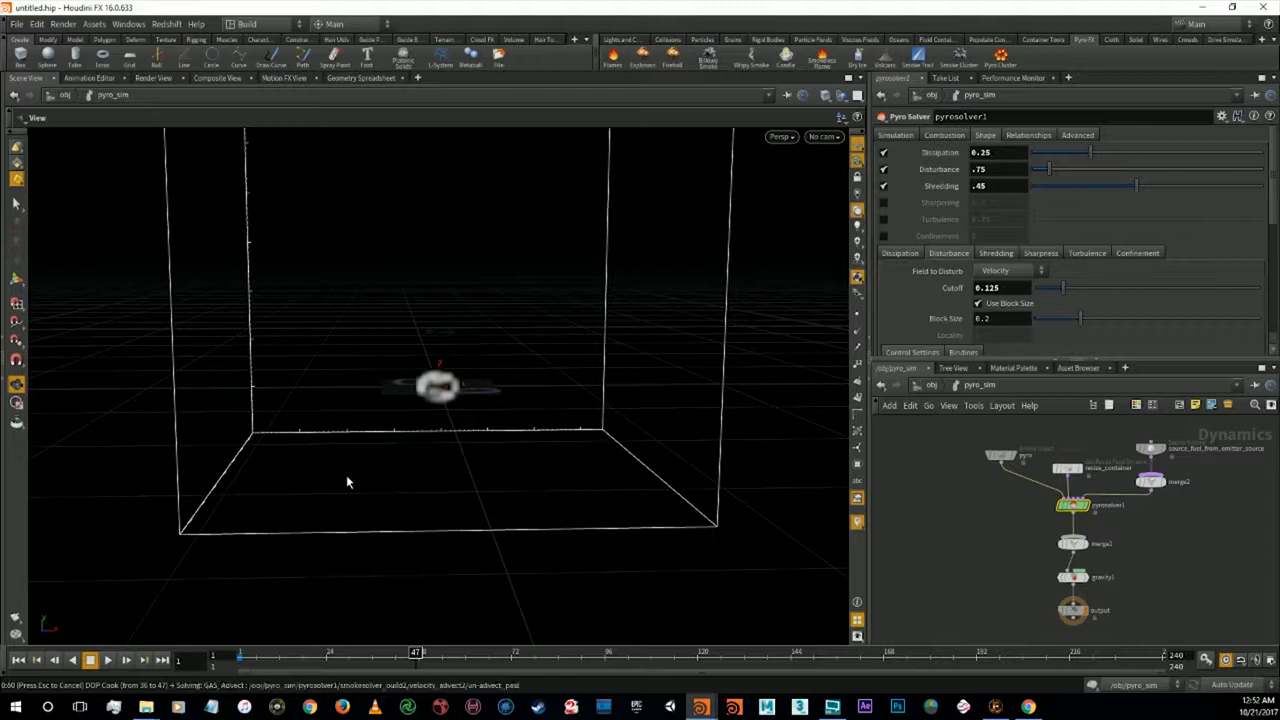
pyautogui.press('Escape')
pyautogui.click(363, 653)
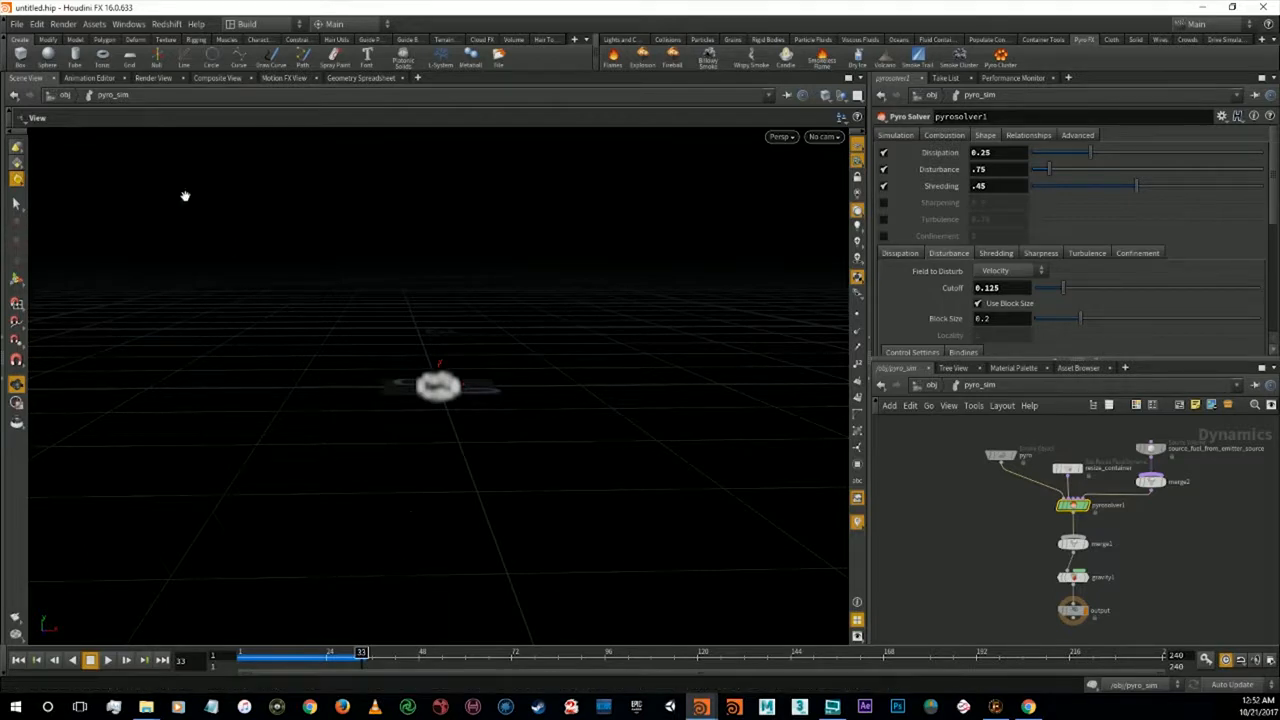
# Render frame 33 in the Render View, switching the camera to Scene View 1, and stop the render
pyautogui.click(154, 79)
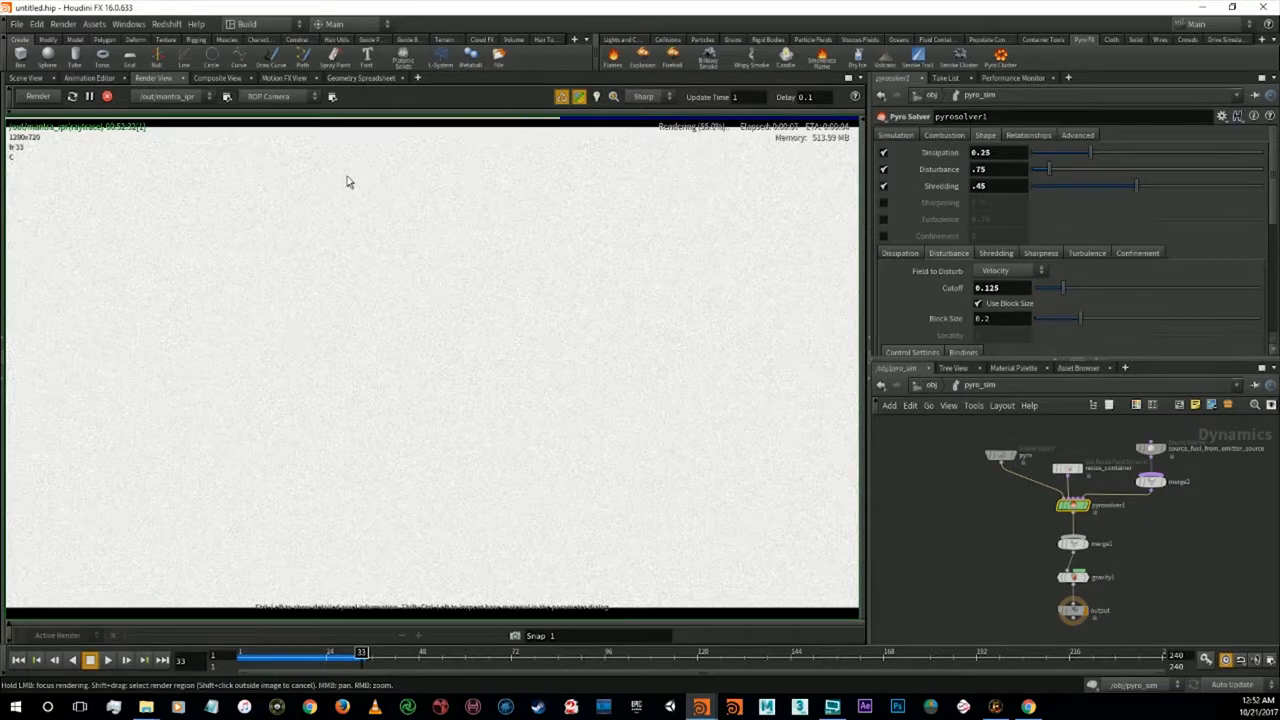
pyautogui.click(272, 97)
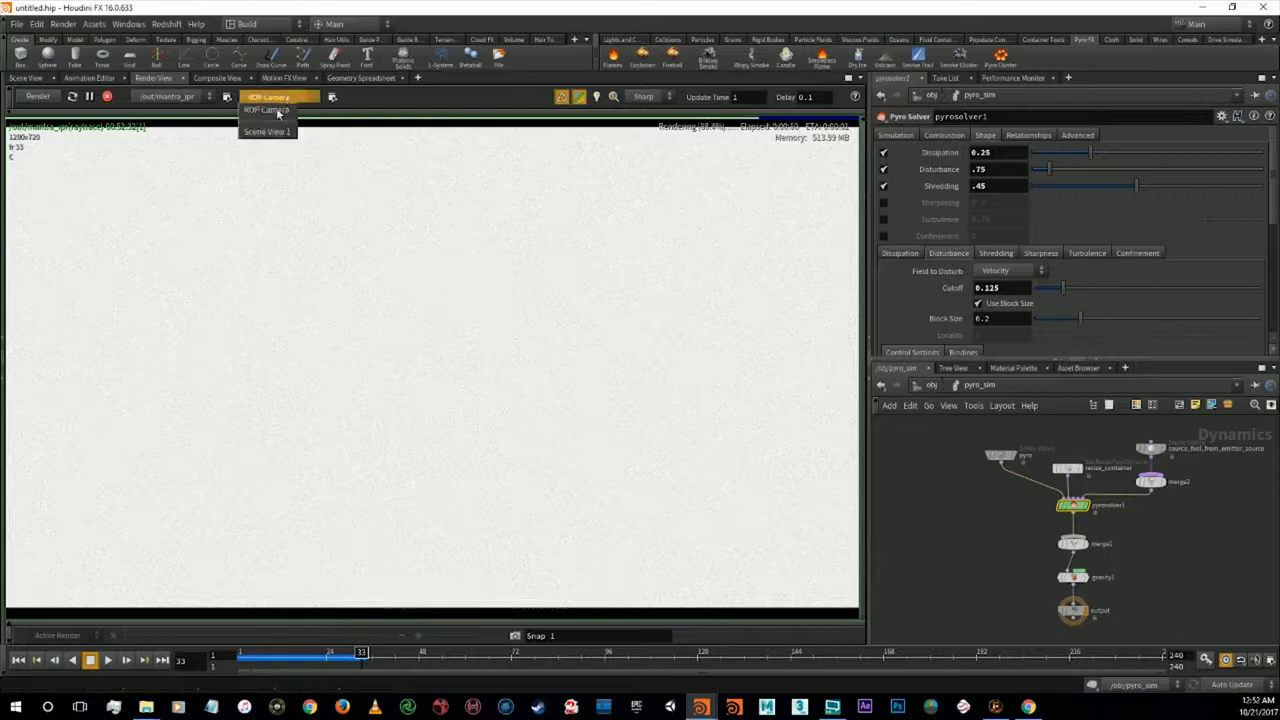
pyautogui.click(267, 131)
pyautogui.click(106, 96)
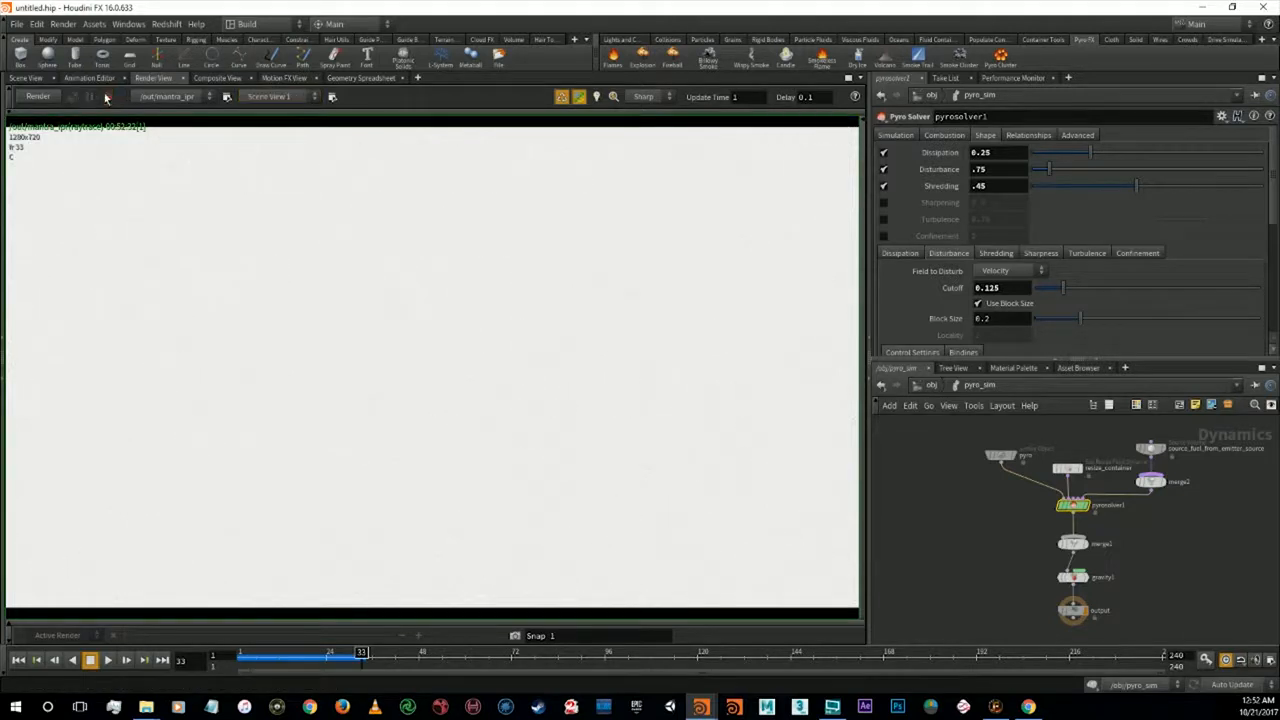
pyautogui.click(38, 96)
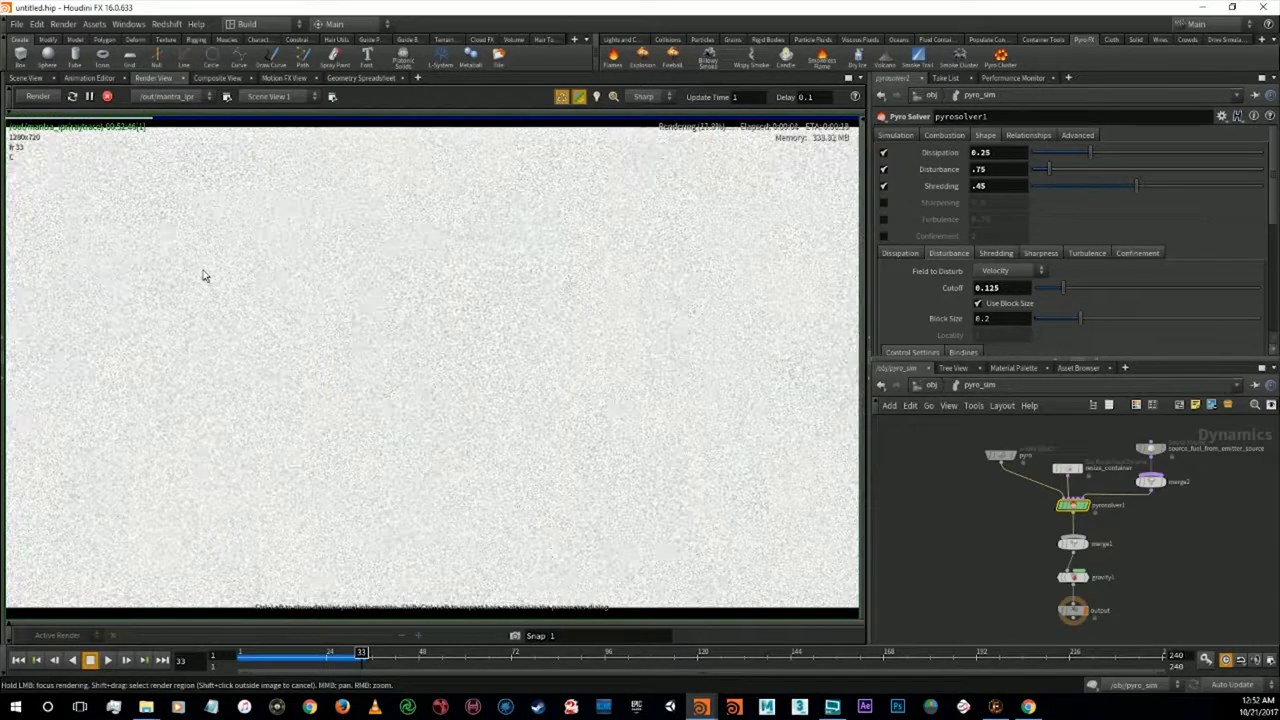
pyautogui.click(107, 96)
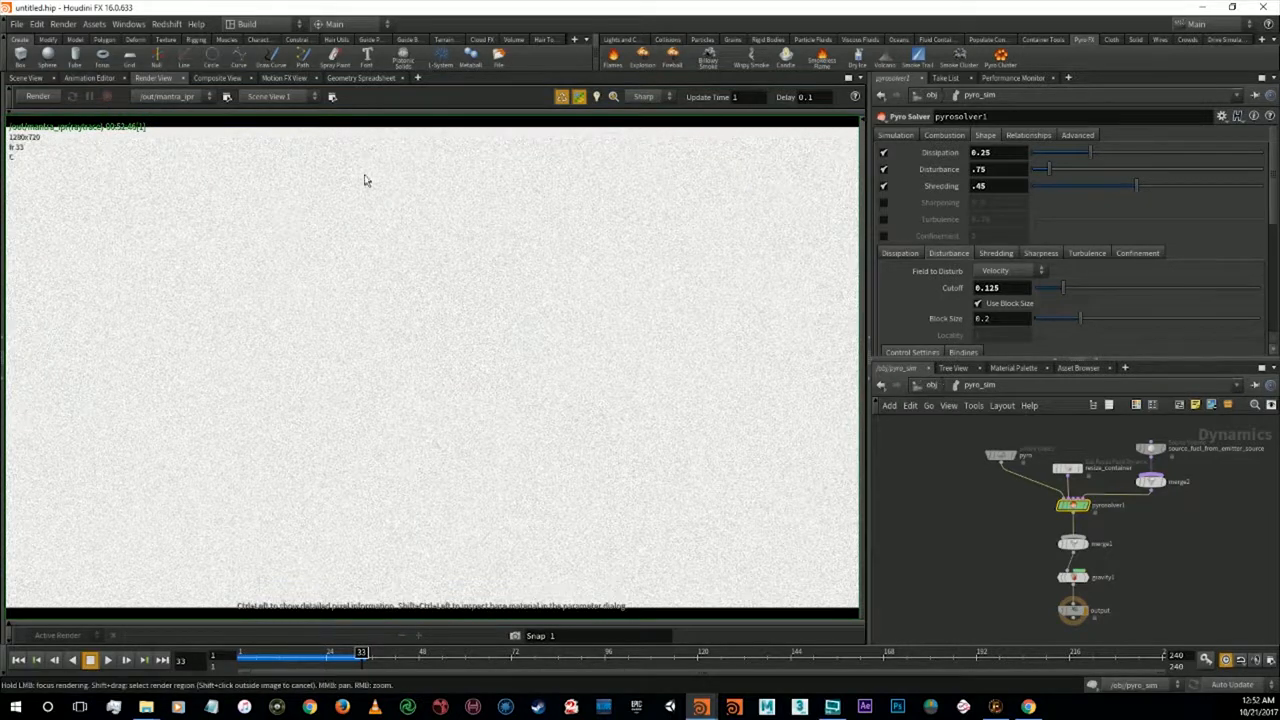
# Check the Dark color scheme in the viewport's Background display options and save the display options as default
pyautogui.click(19, 79)
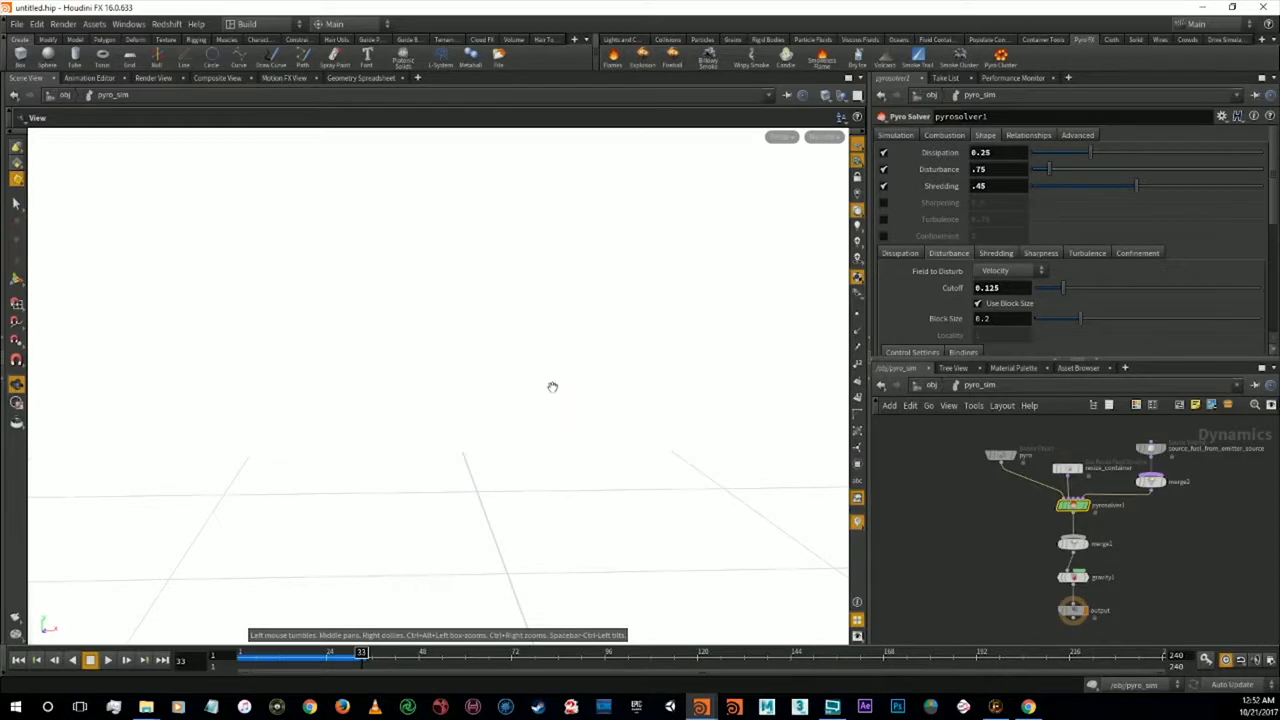
pyautogui.press('d')
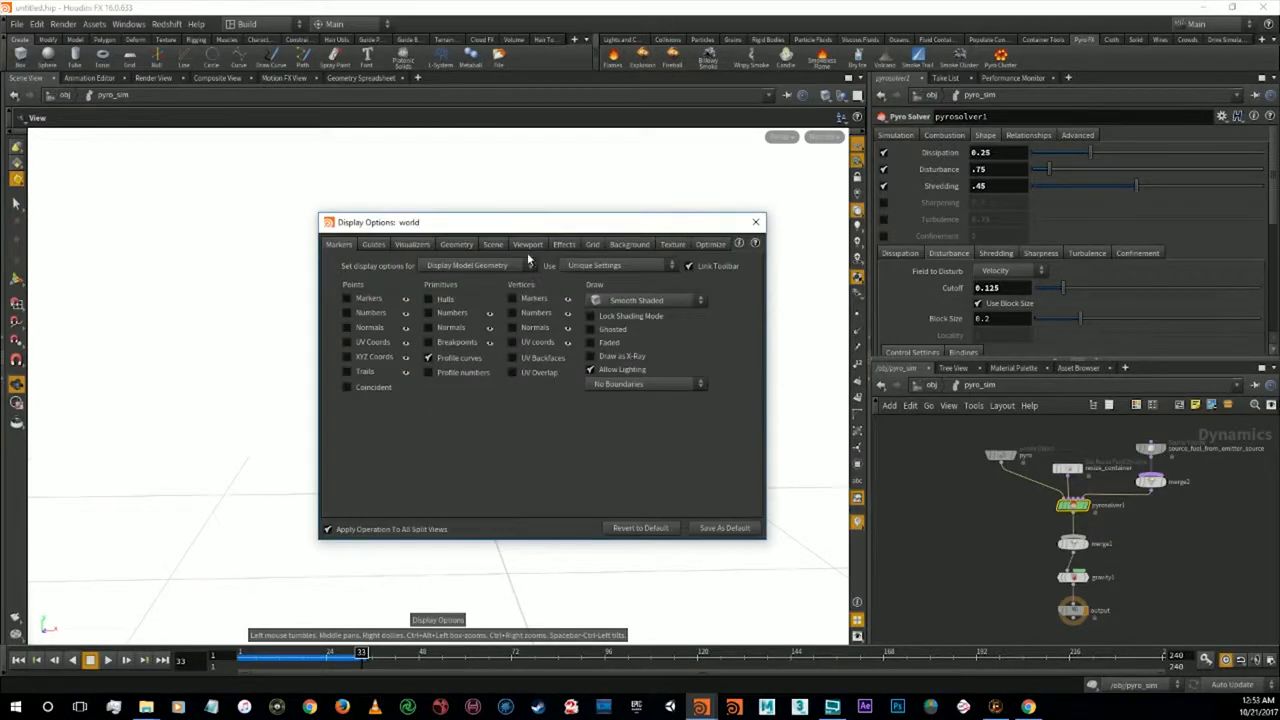
pyautogui.click(626, 250)
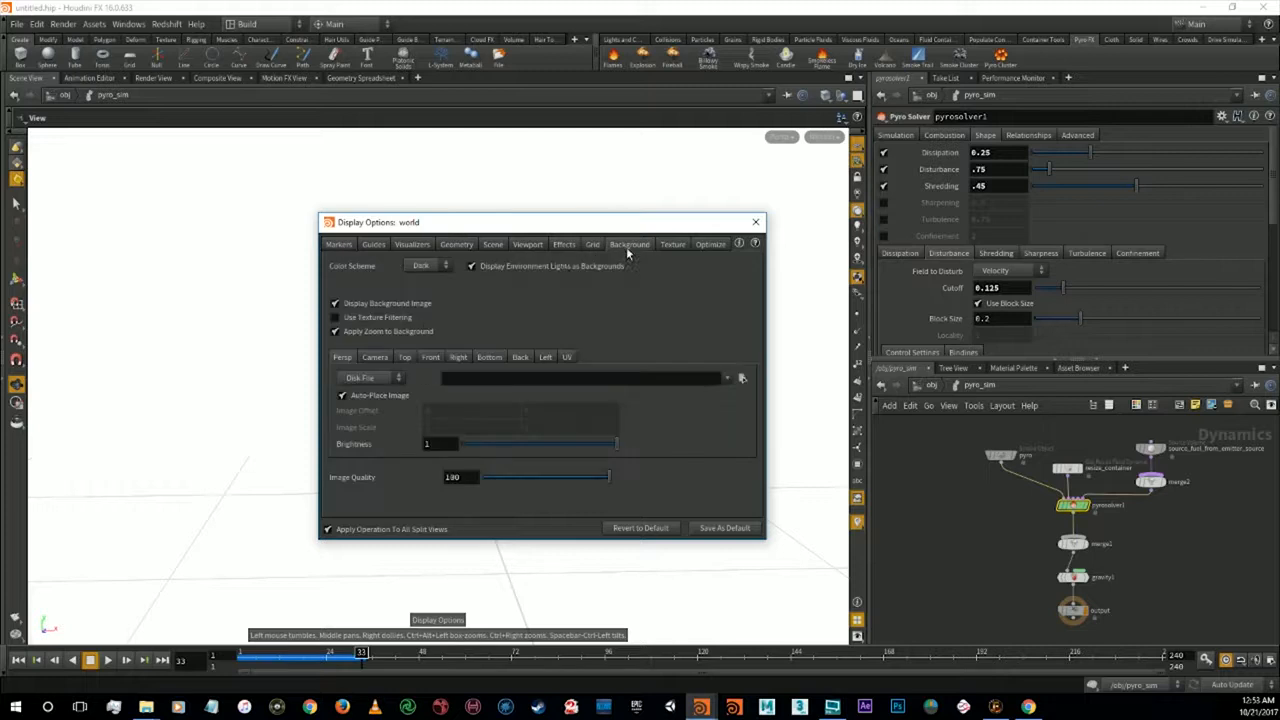
pyautogui.click(441, 265)
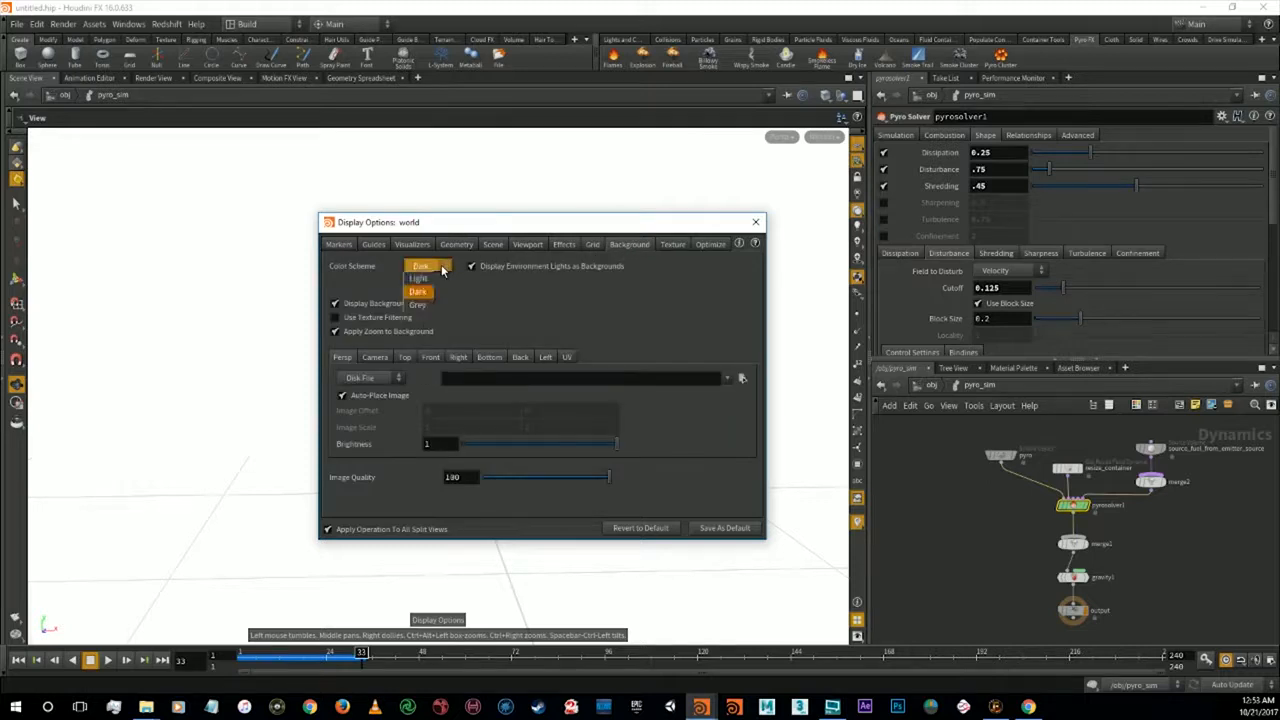
pyautogui.click(508, 273)
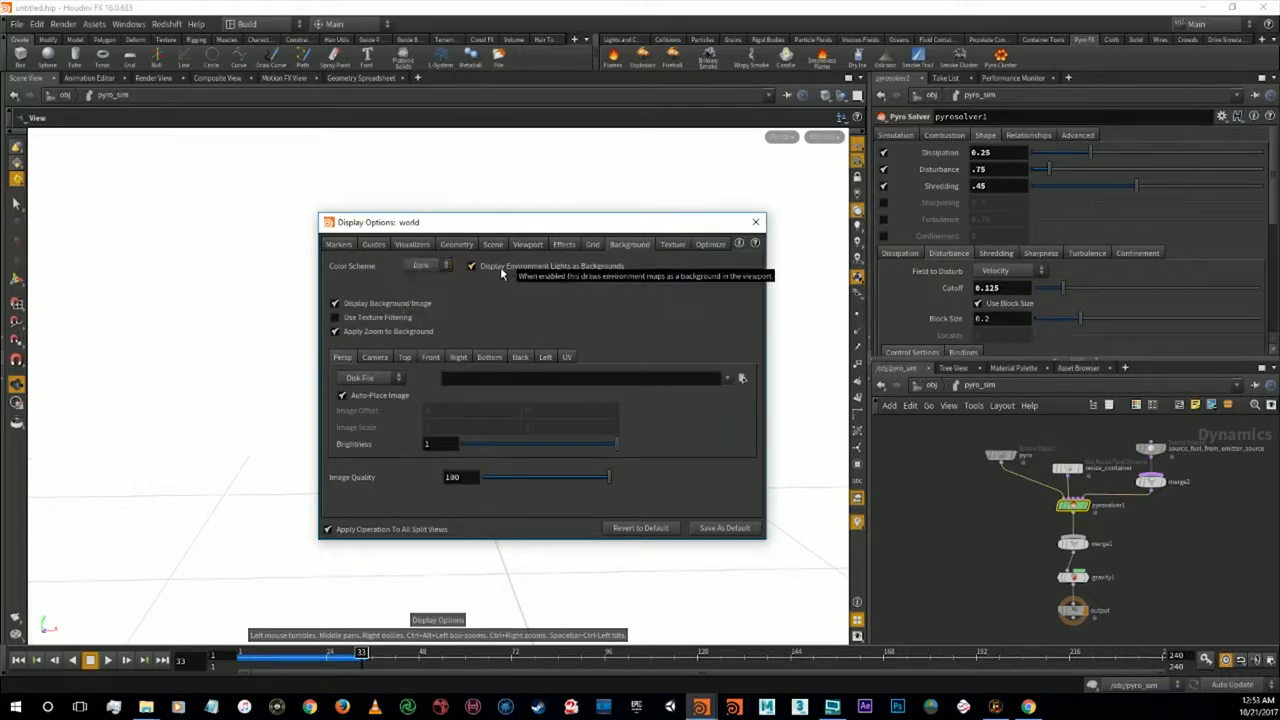
pyautogui.click(720, 530)
pyautogui.press('Return')
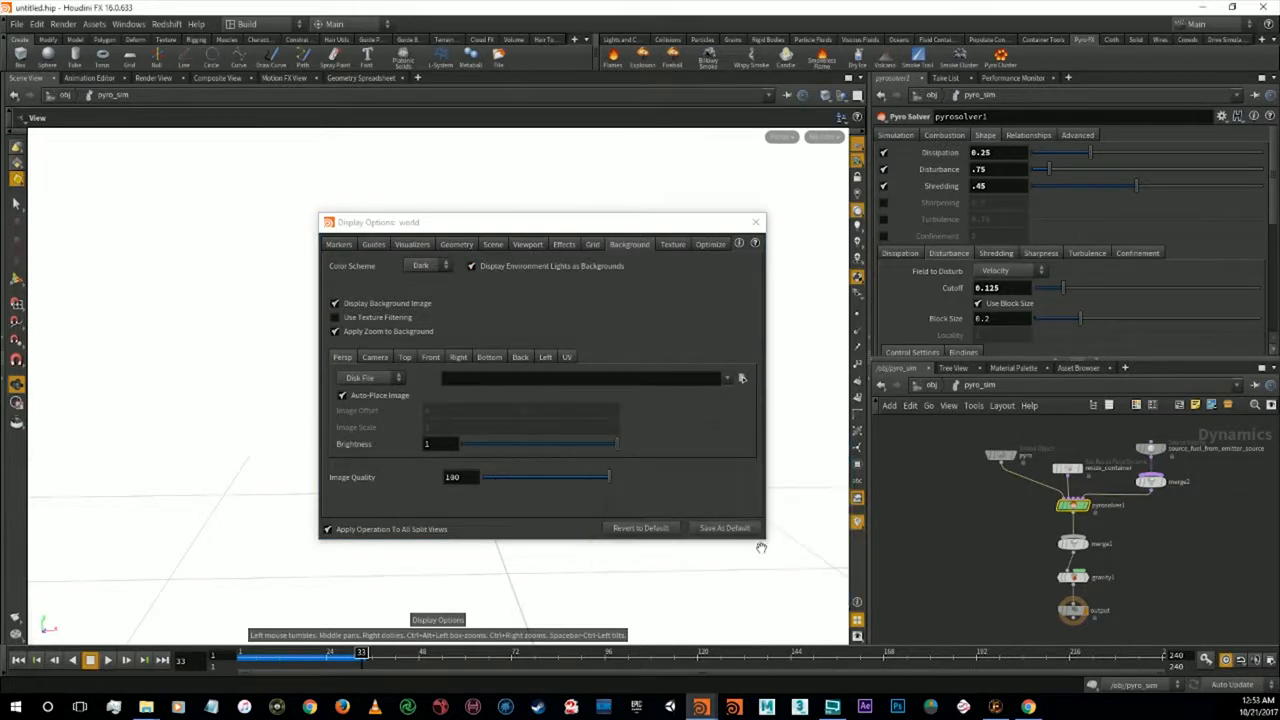
pyautogui.click(755, 221)
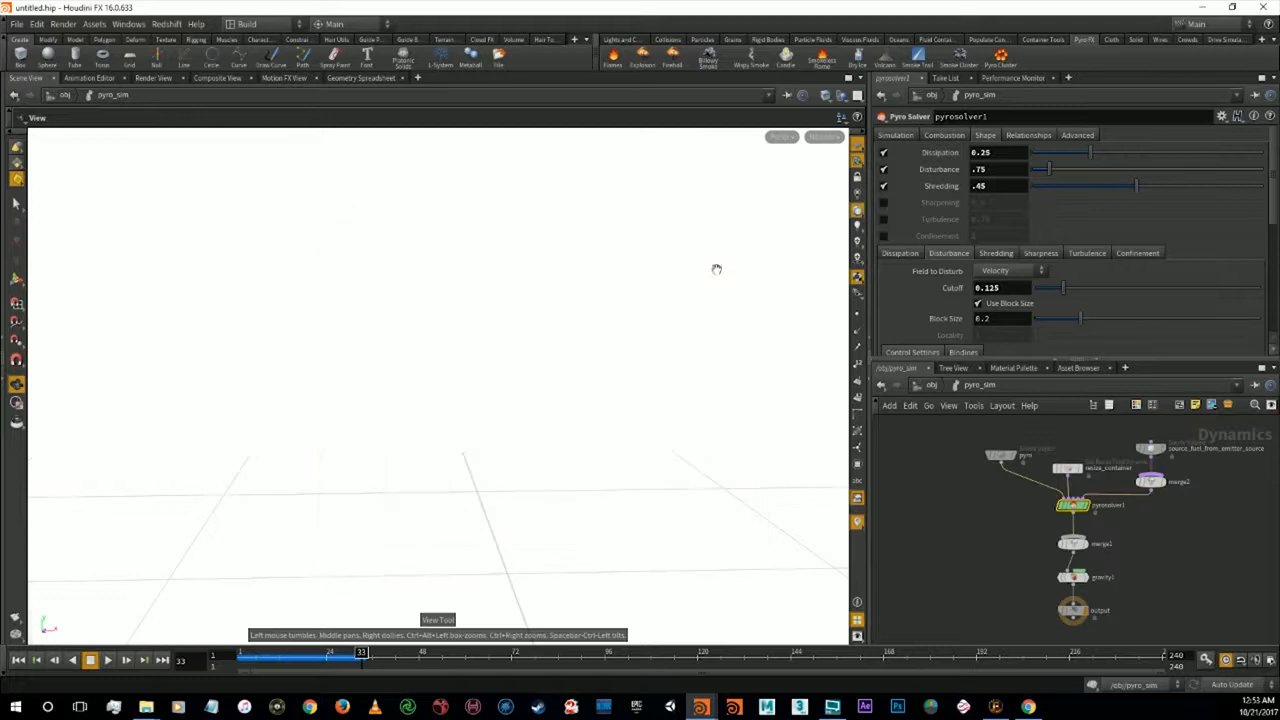
# Try disabling Advect Fuel in pyrosolver1's Combustion fuel settings and rewind the simulation to frame 1
pyautogui.moveTo(594, 391); pyautogui.dragTo(500, 369)
pyautogui.moveTo(501, 370); pyautogui.dragTo(456, 489, button='right')
pyautogui.moveTo(544, 478); pyautogui.dragTo(431, 514)
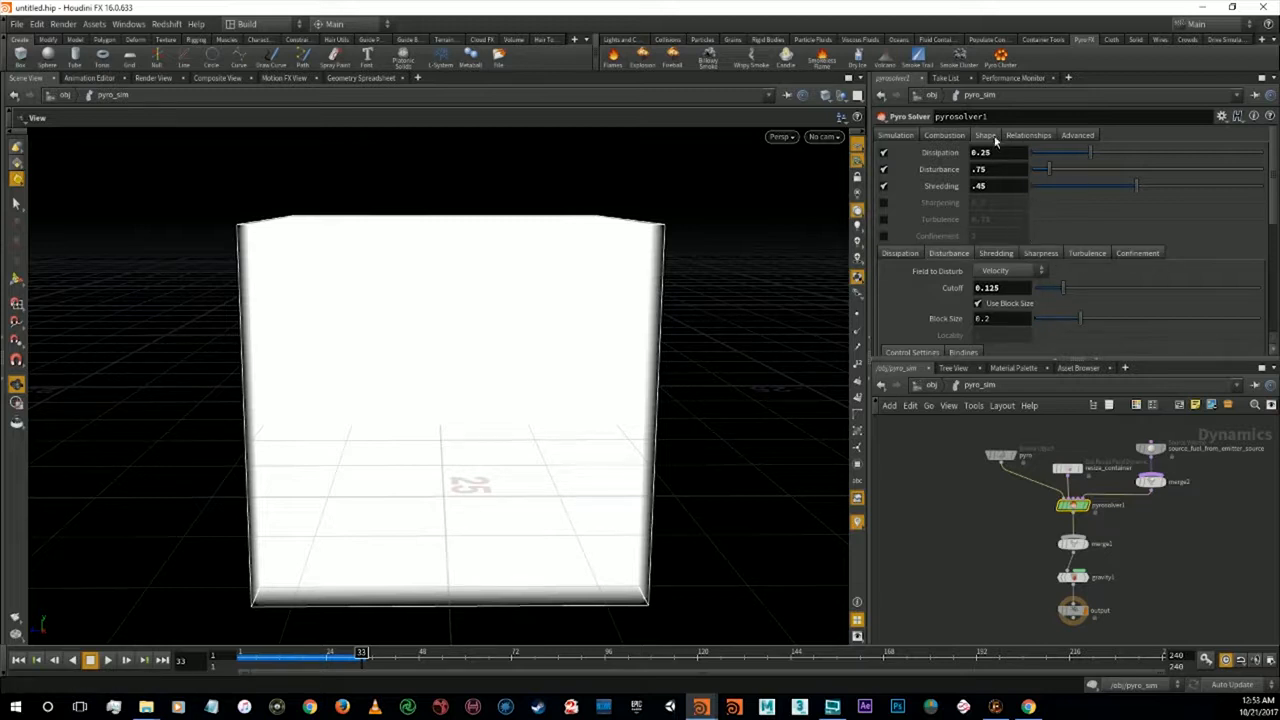
pyautogui.click(958, 137)
pyautogui.click(1001, 265)
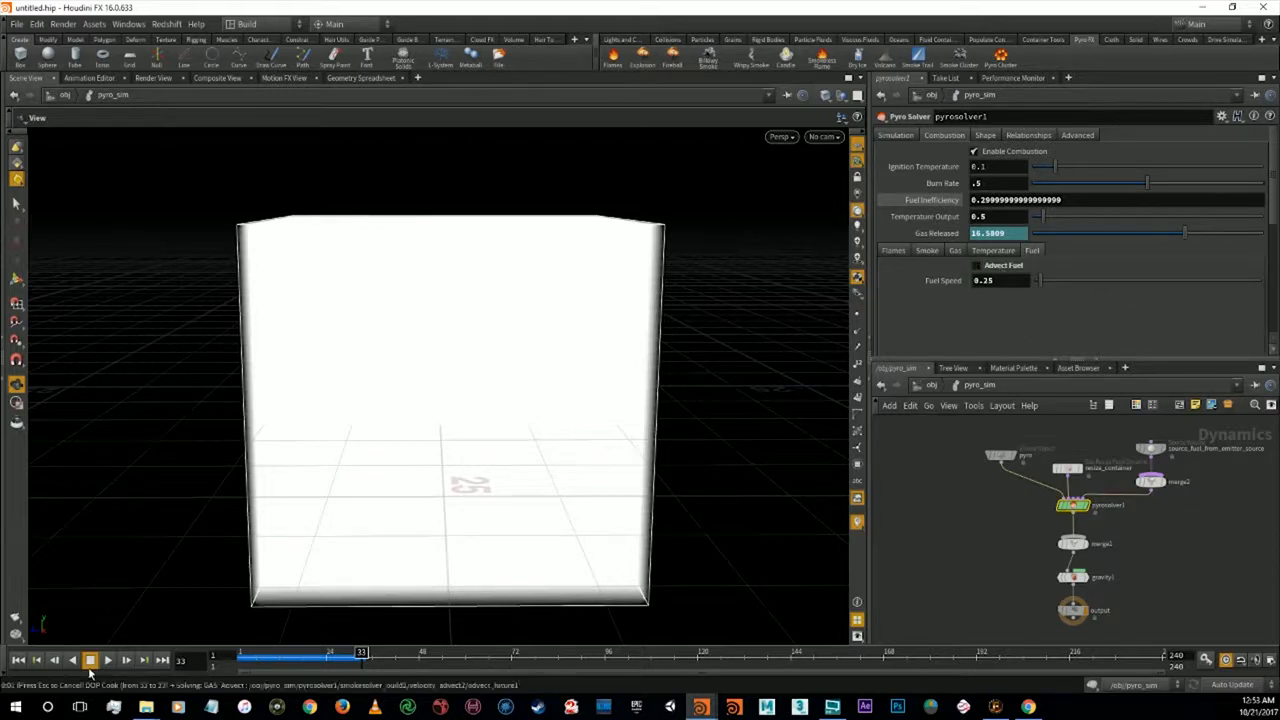
pyautogui.click(24, 662)
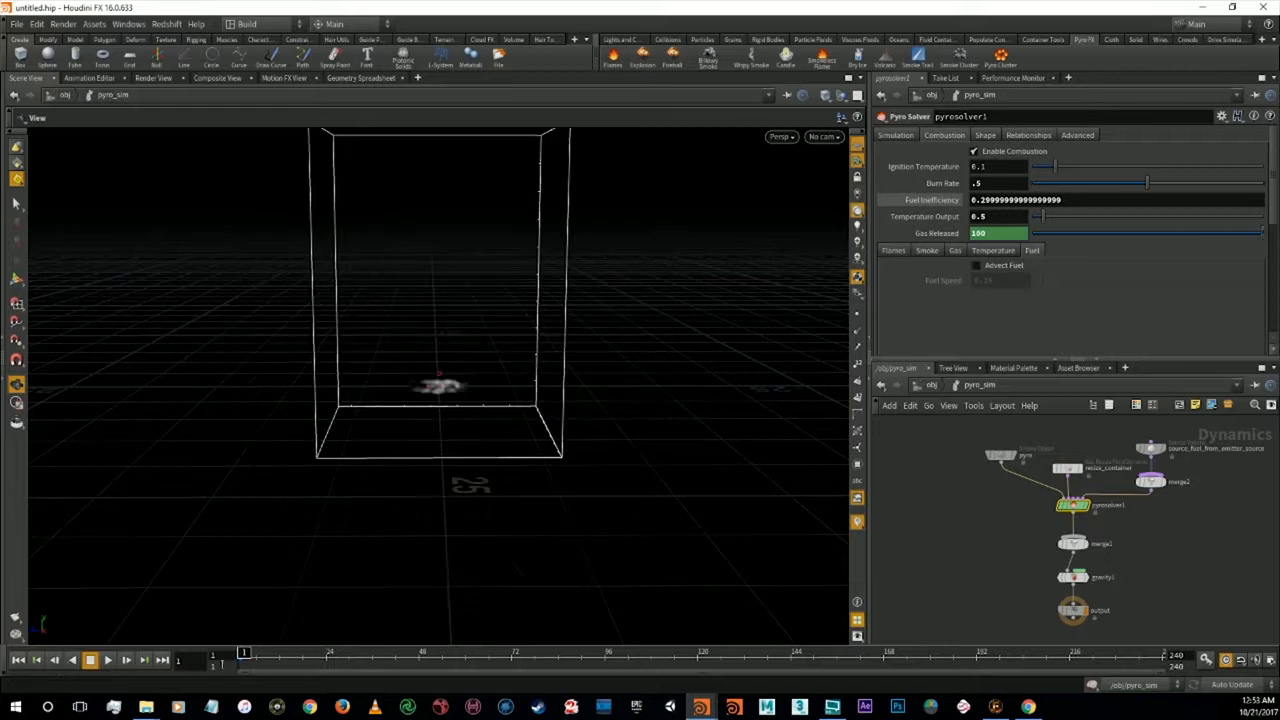
# Simulate the explosion to frame 24 and on to frame 34, and render that frame from Scene View 1
pyautogui.click(328, 661)
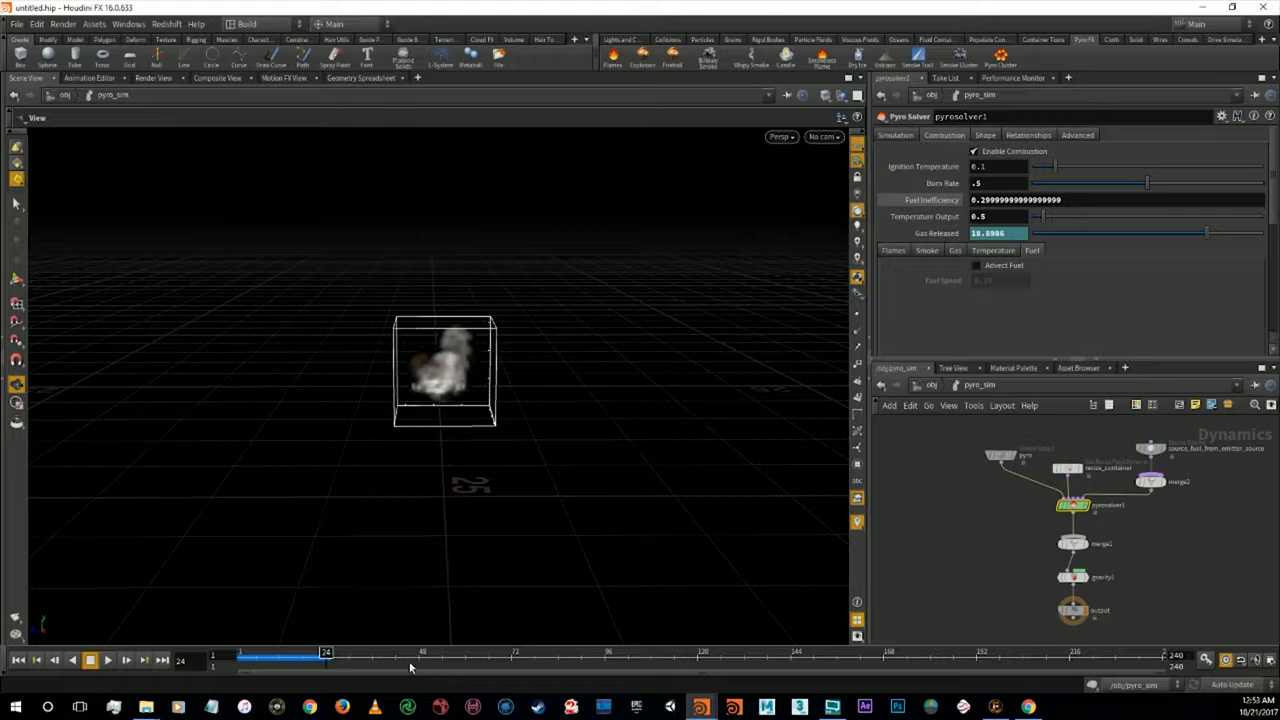
pyautogui.click(368, 665)
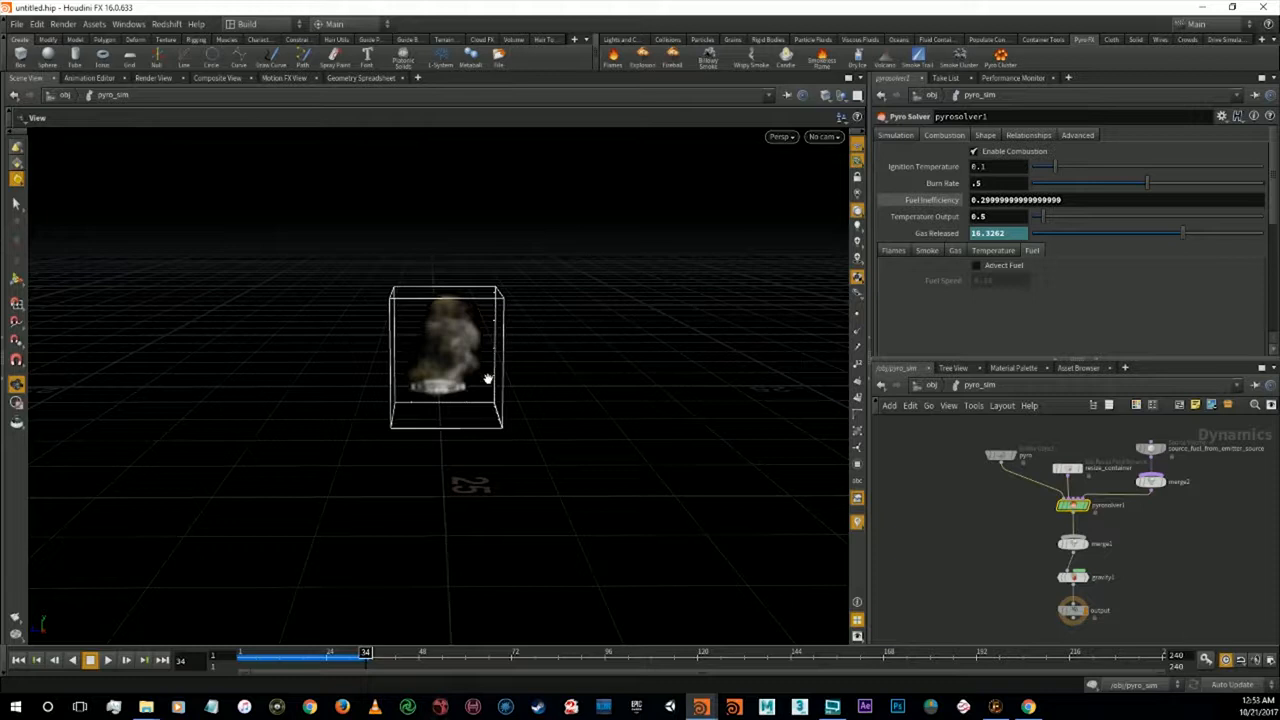
pyautogui.click(152, 78)
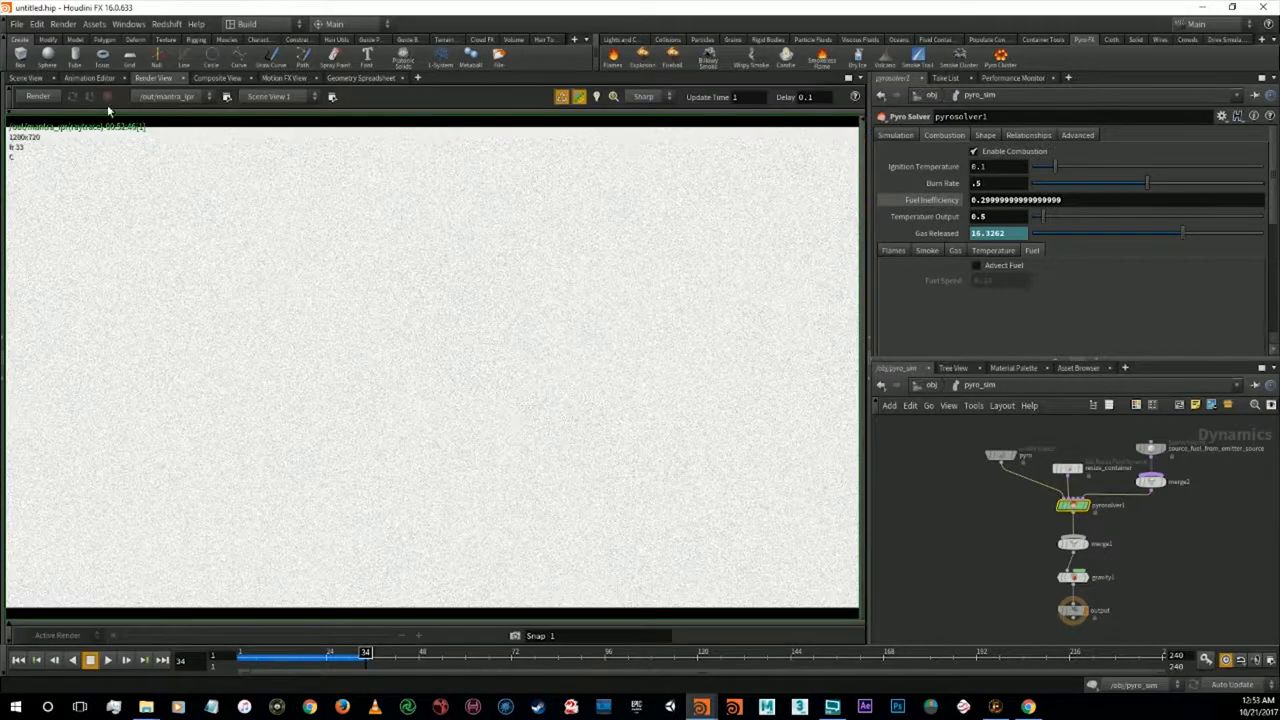
pyautogui.click(48, 98)
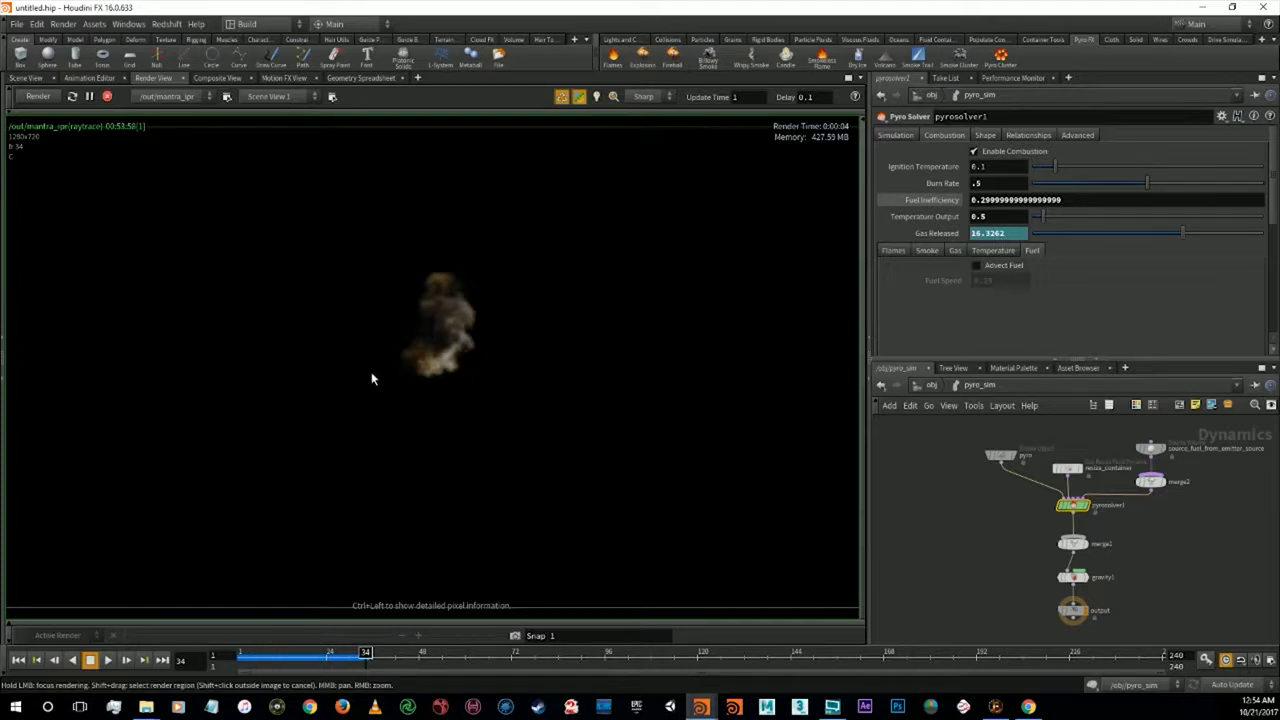
# Enable Advect Fuel and set the Fuel Speed to 0.02 in pyrosolver1's Combustion settings
pyautogui.click(978, 265)
pyautogui.doubleClick(995, 280)
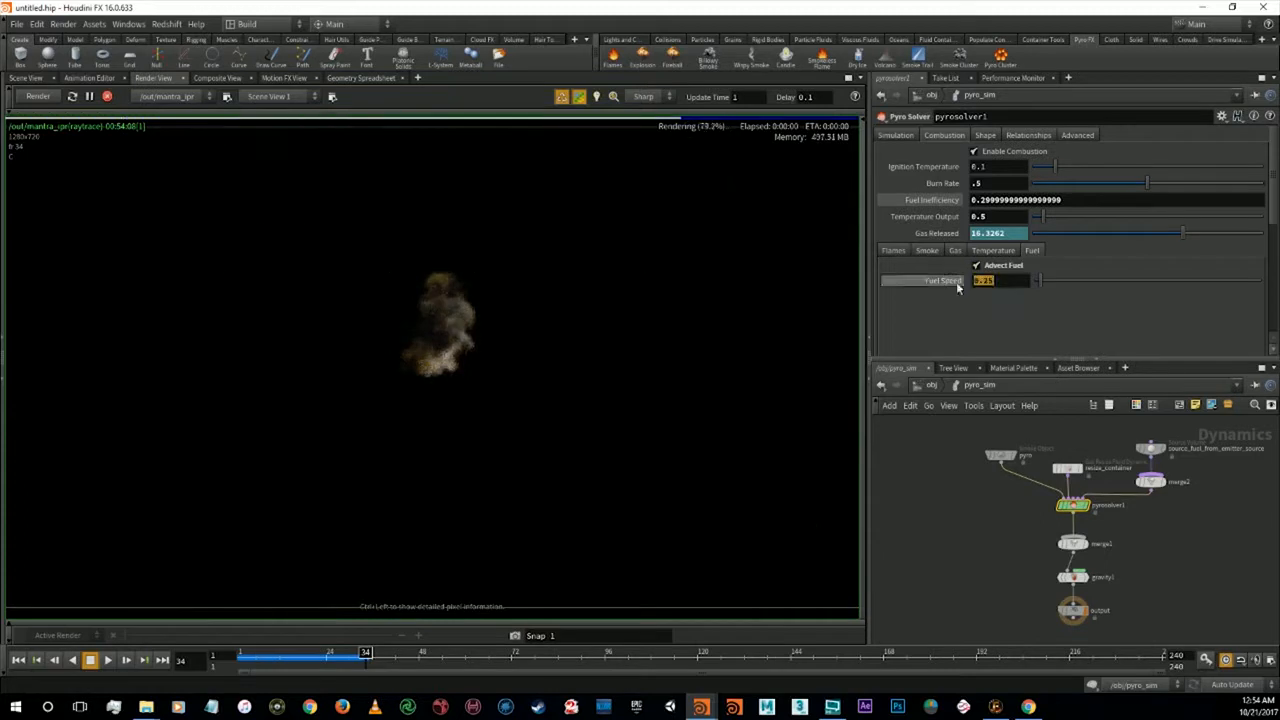
pyautogui.write('.')
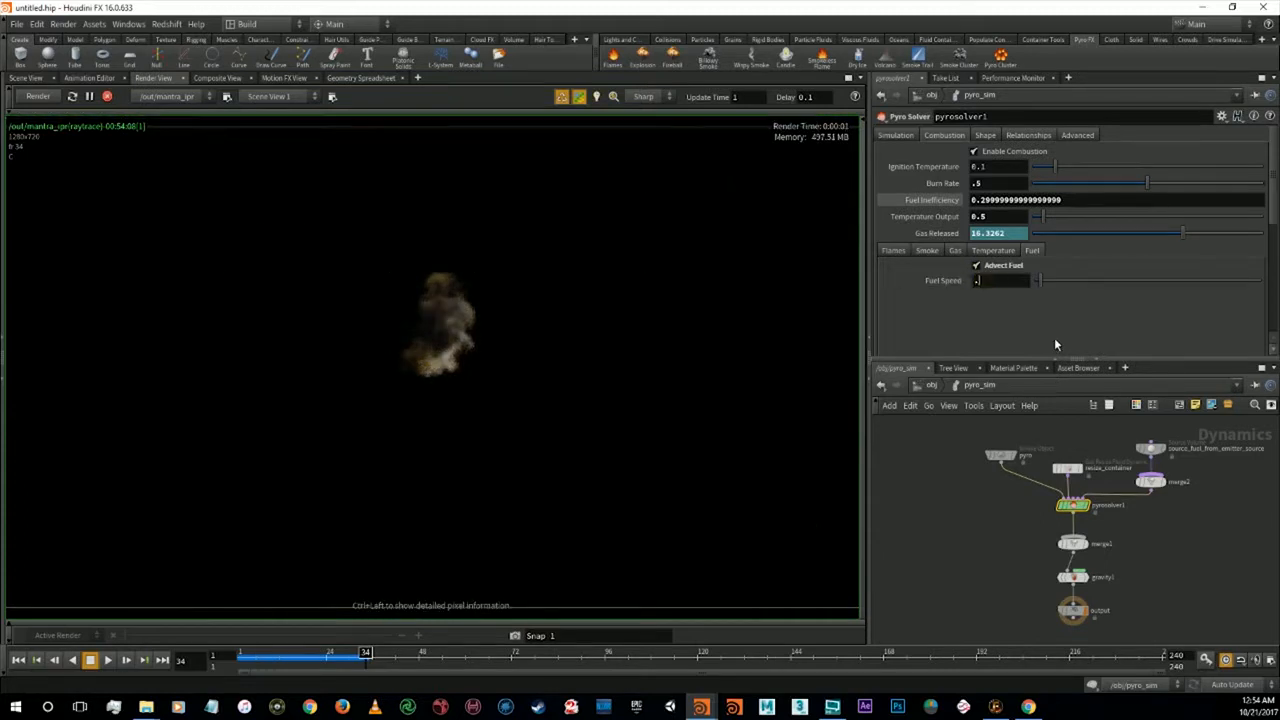
pyautogui.write('02')
pyautogui.press('Return')
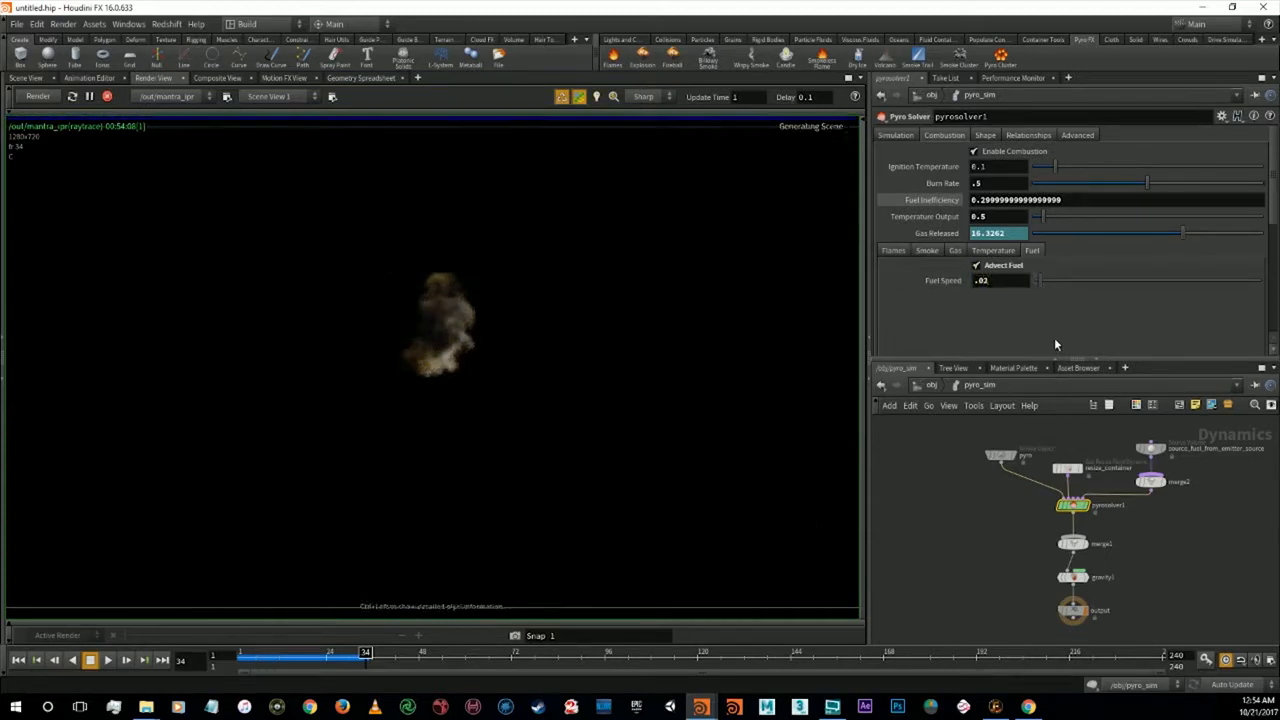
# Resimulate the explosion from the first frame to frame 35 and show its render
pyautogui.click(27, 78)
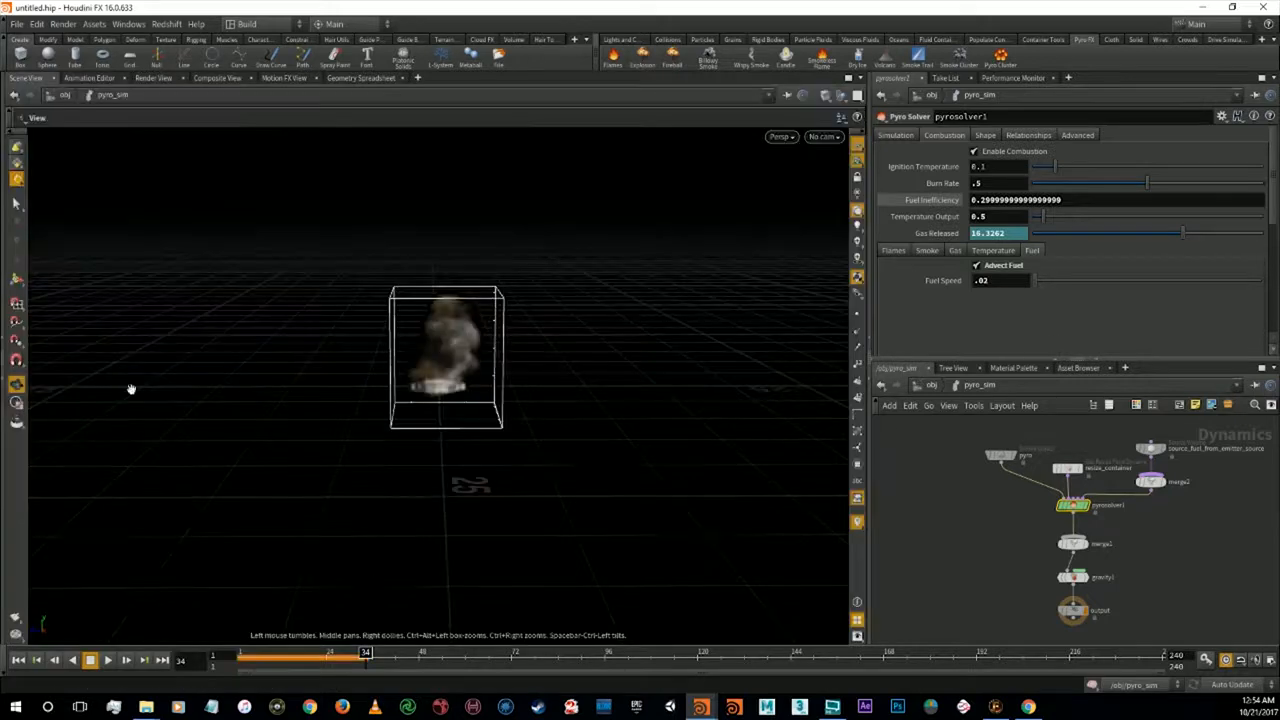
pyautogui.click(17, 660)
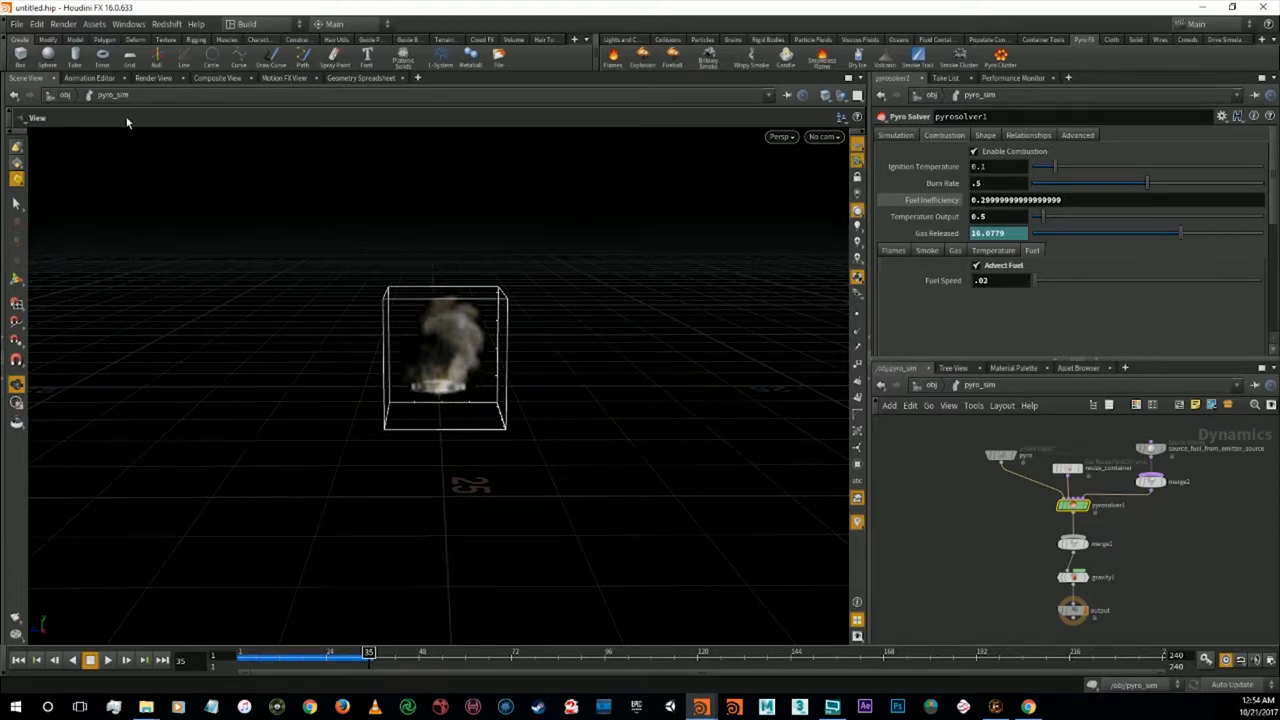
pyautogui.click(153, 78)
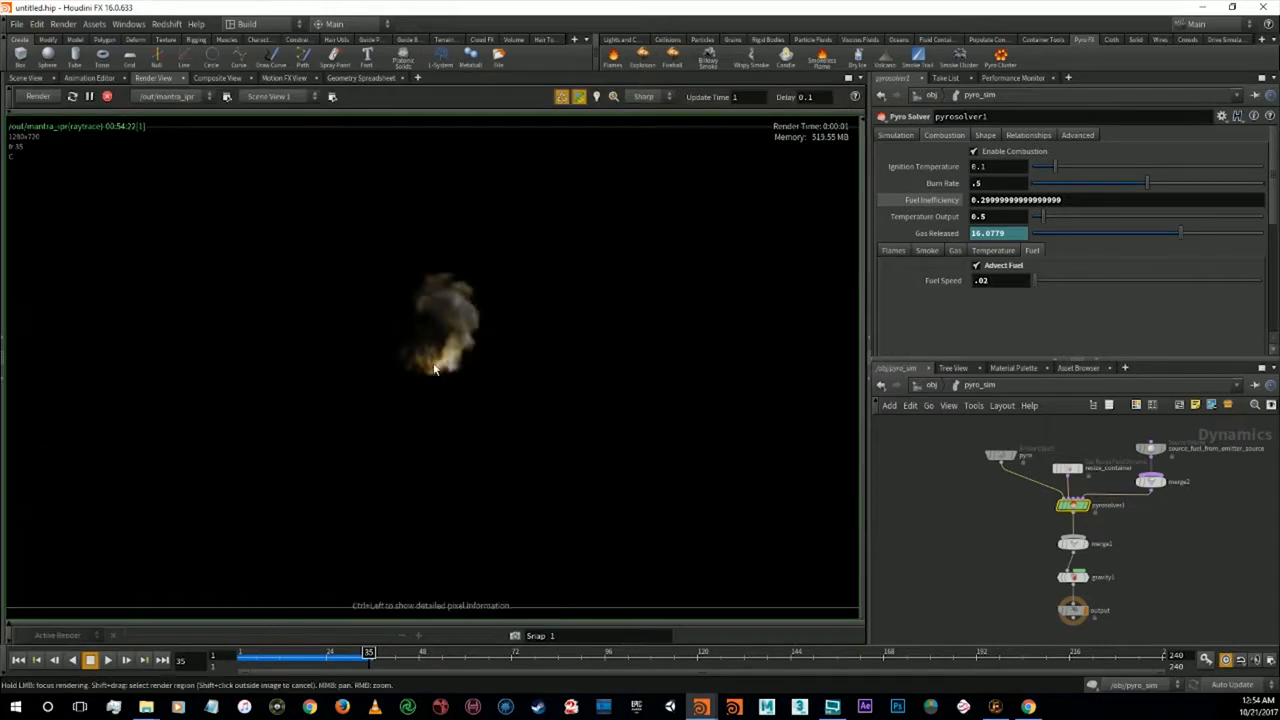
# Examine the rendered explosion at several frames between 16 and 48, ending on frame 44
pyautogui.moveTo(369, 655); pyautogui.dragTo(330, 656)
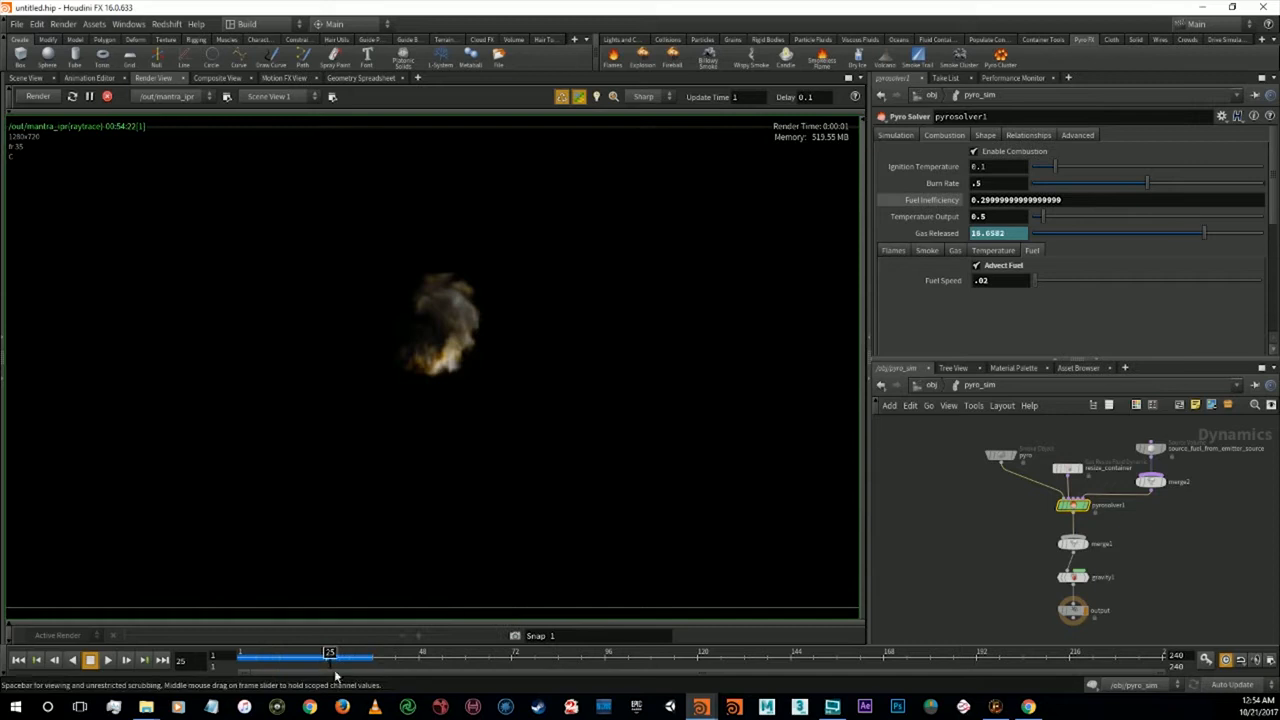
pyautogui.click(295, 662)
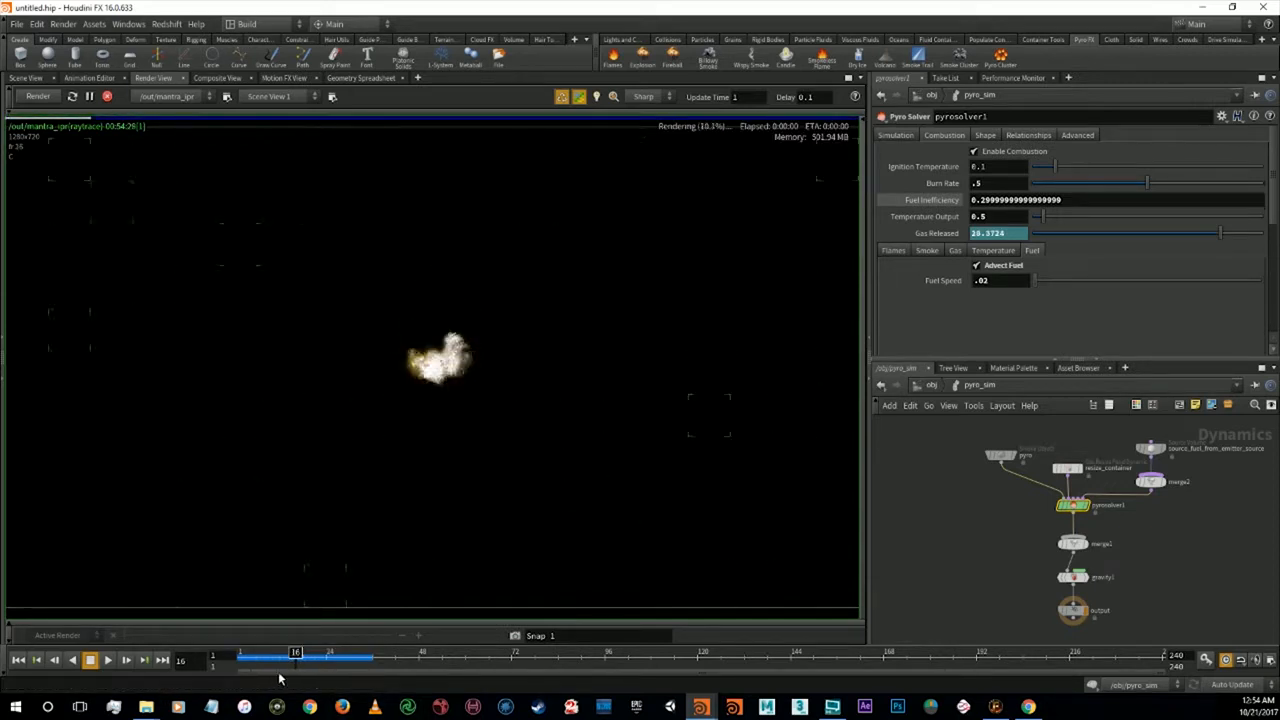
pyautogui.click(316, 659)
pyautogui.click(349, 659)
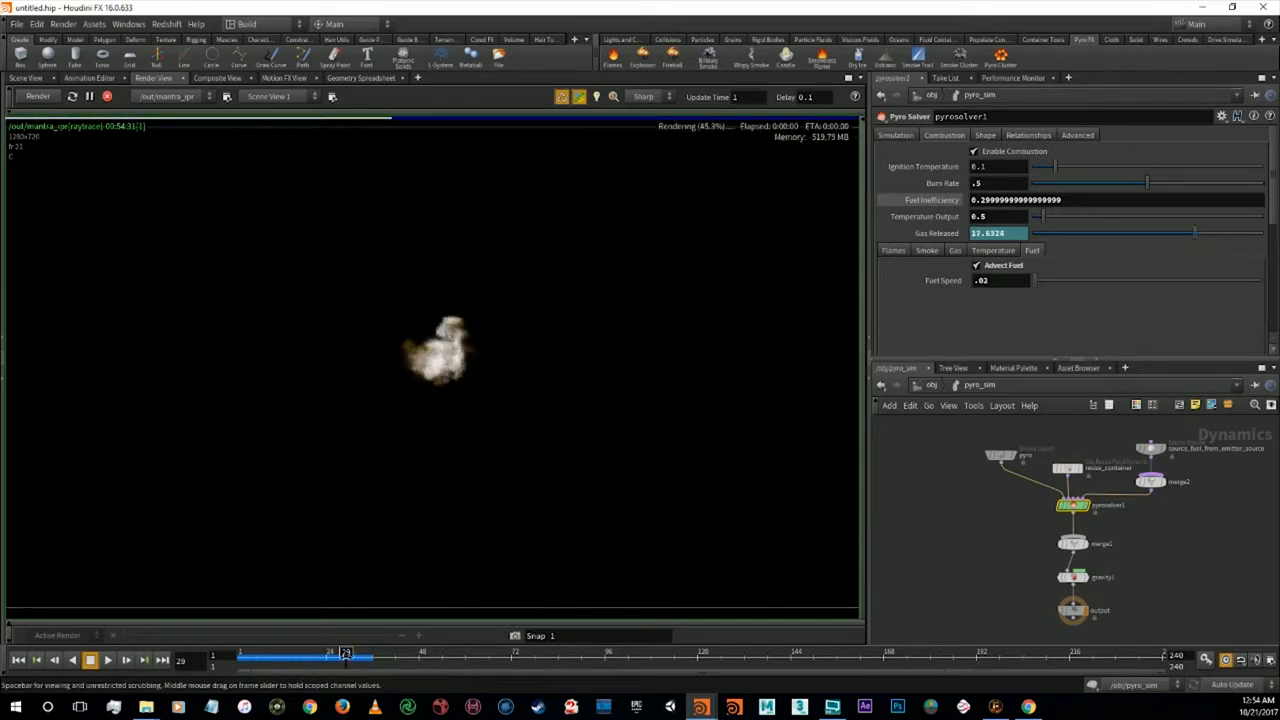
pyautogui.click(362, 659)
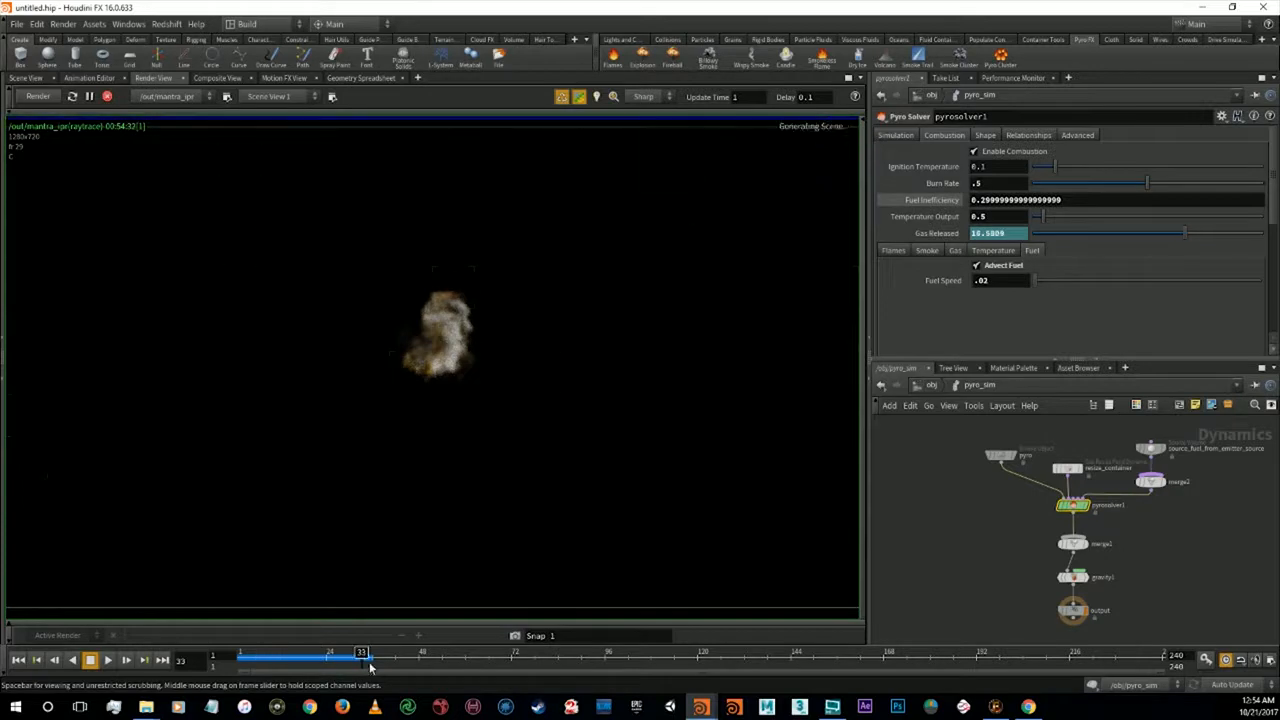
pyautogui.click(419, 659)
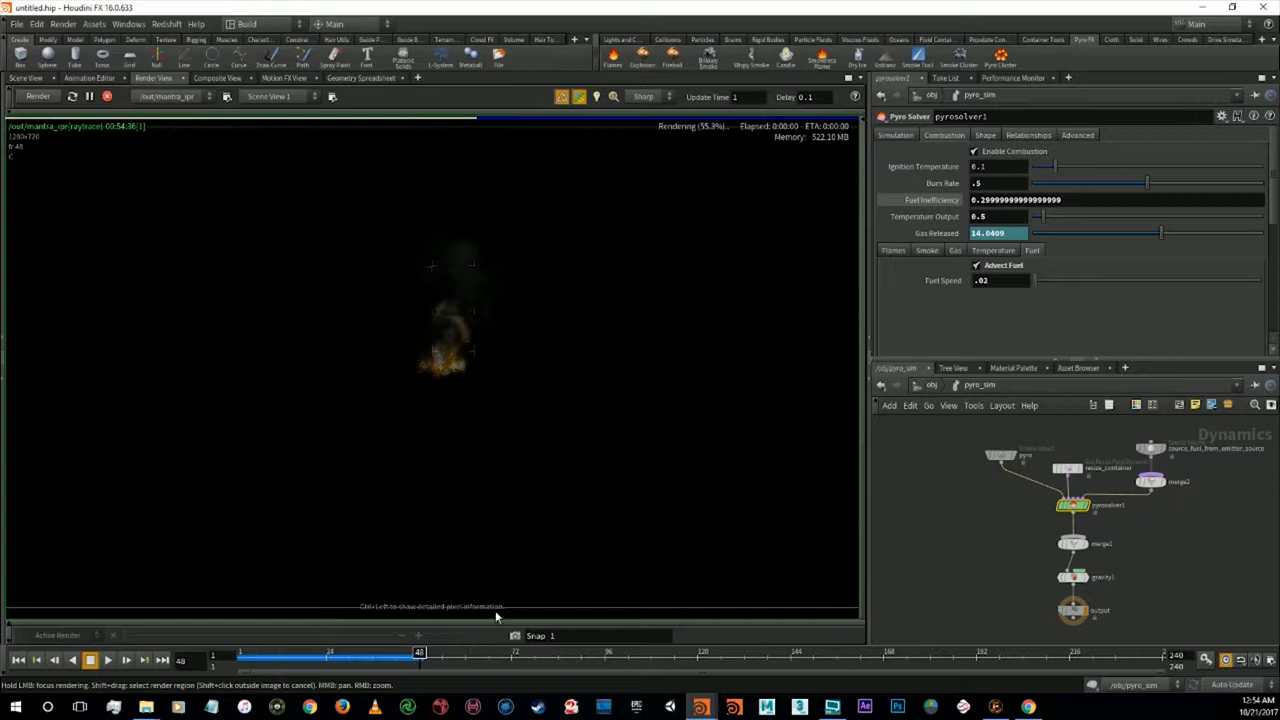
pyautogui.click(410, 657)
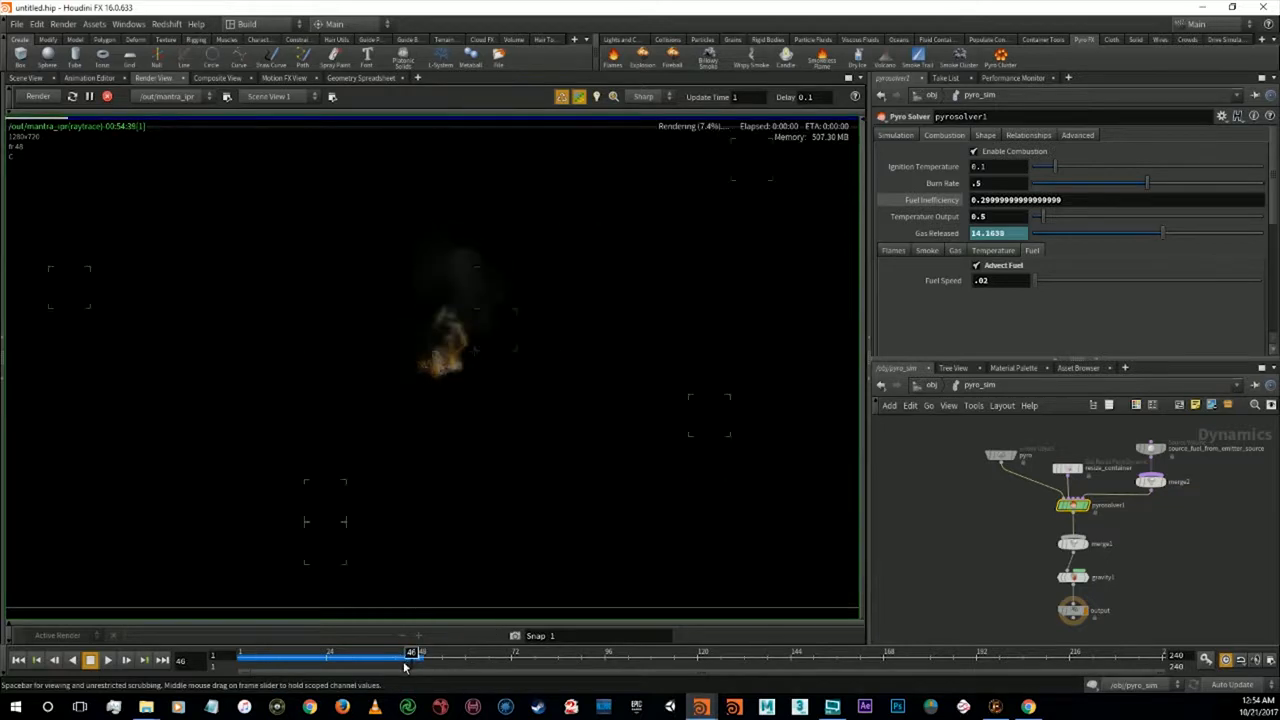
pyautogui.click(404, 660)
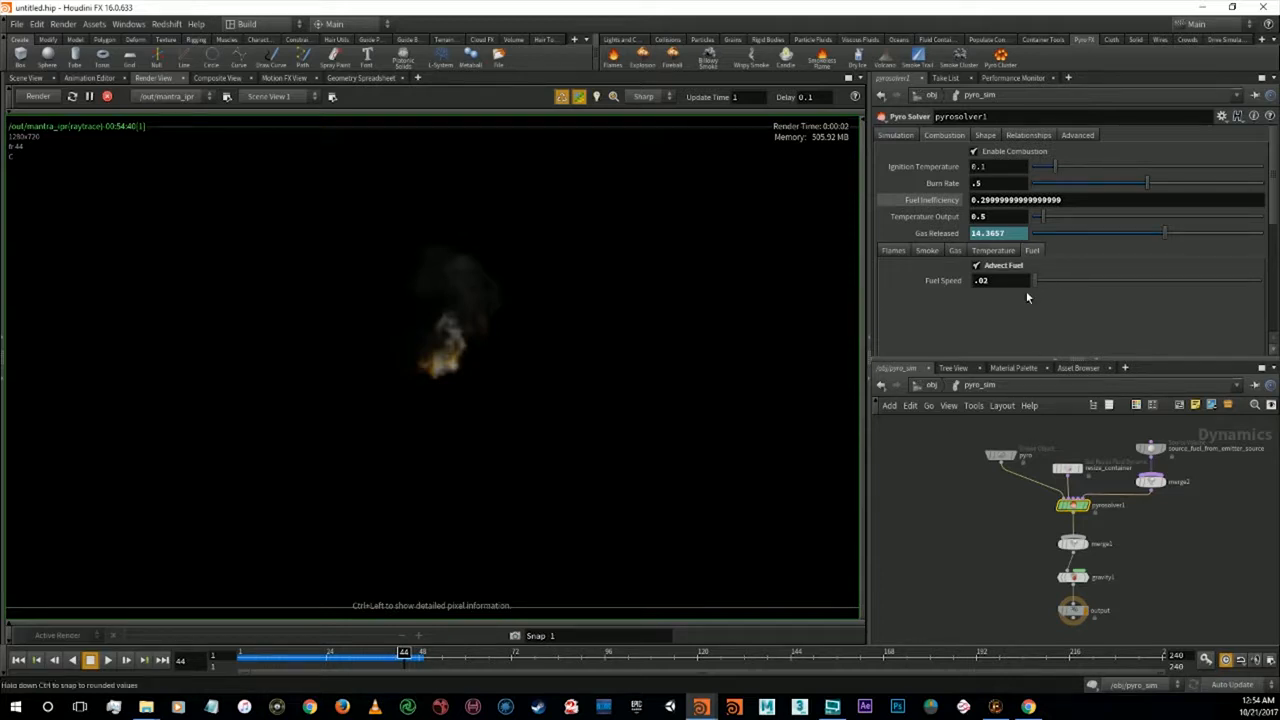
# Set the Fuel Speed to 0.07 and return to the Scene View
pyautogui.doubleClick(982, 281)
pyautogui.write('07')
pyautogui.press('Return')
pyautogui.click(26, 78)
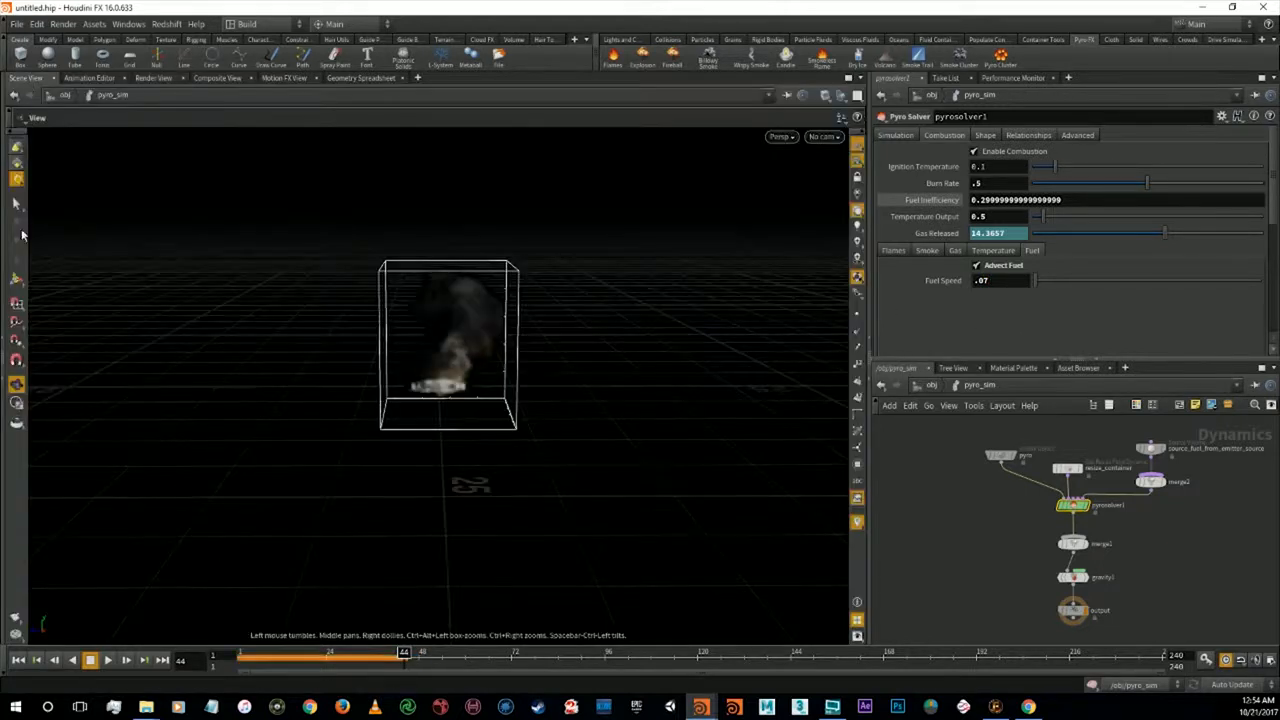
# Resimulate the explosion from the first frame to frame 47 and show its render
pyautogui.click(18, 660)
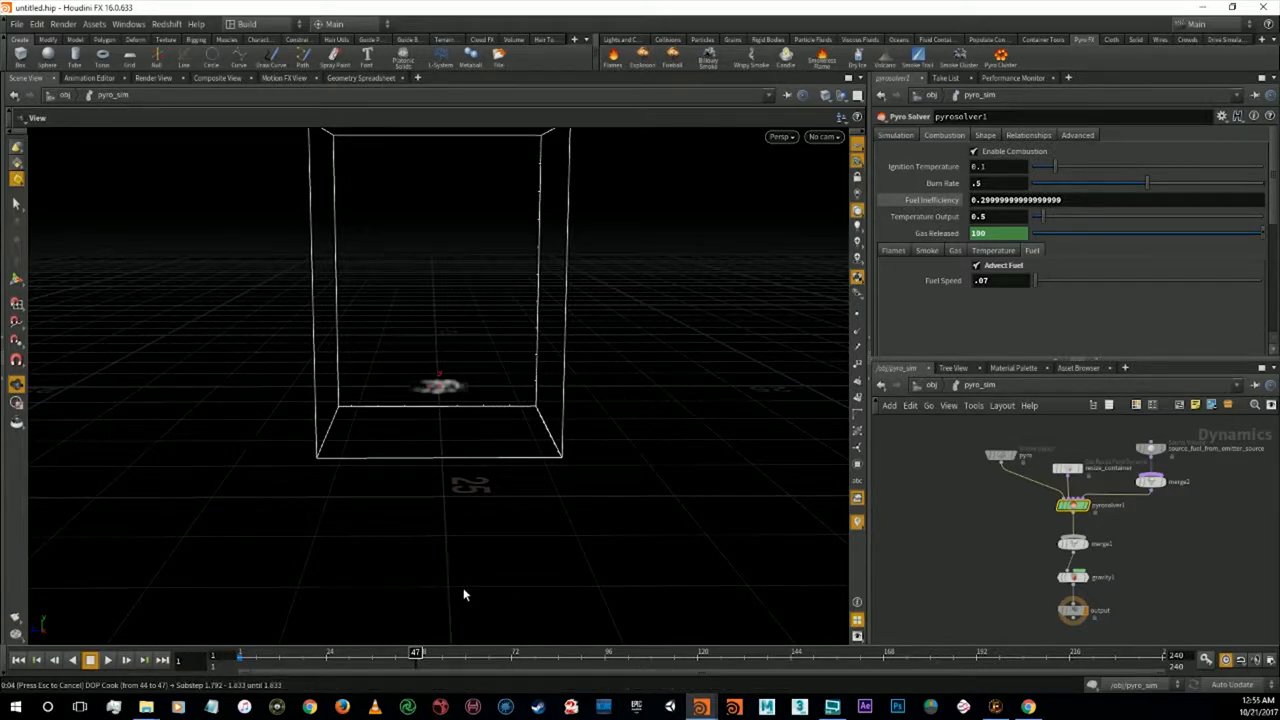
pyautogui.click(167, 77)
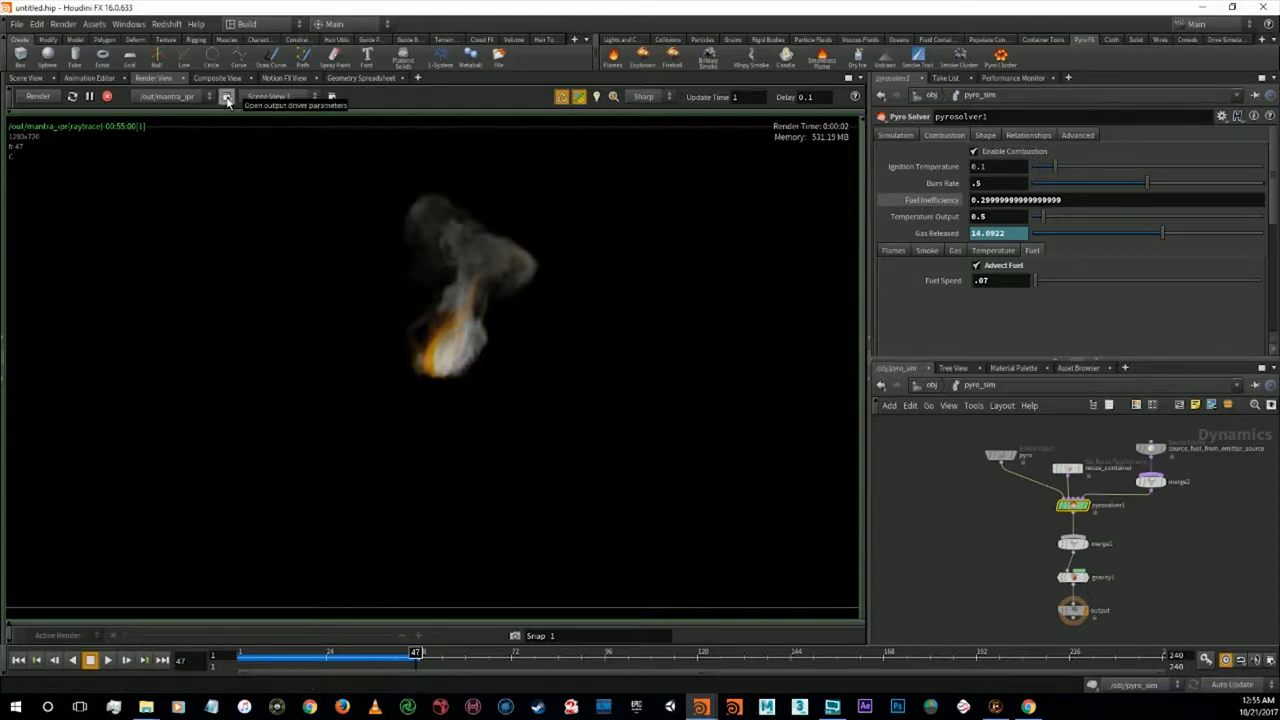
# Open the View settings of the render camera ipr_camera
pyautogui.click(332, 98)
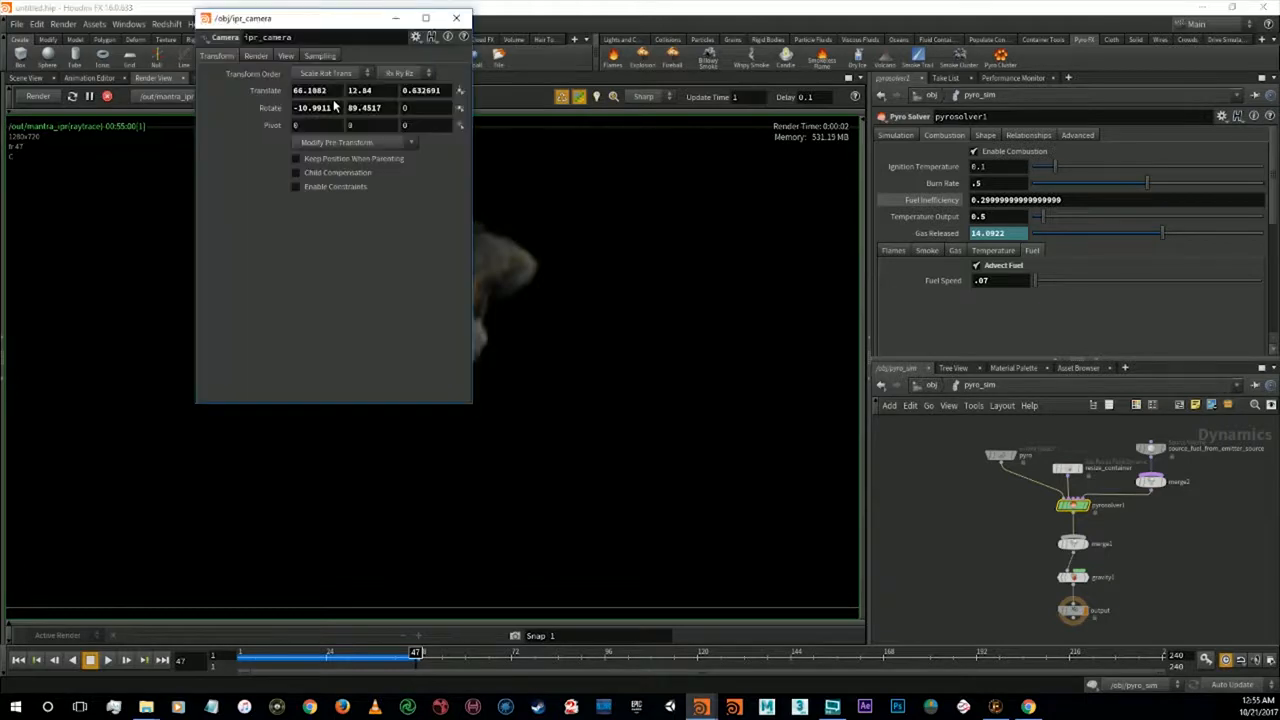
pyautogui.click(264, 57)
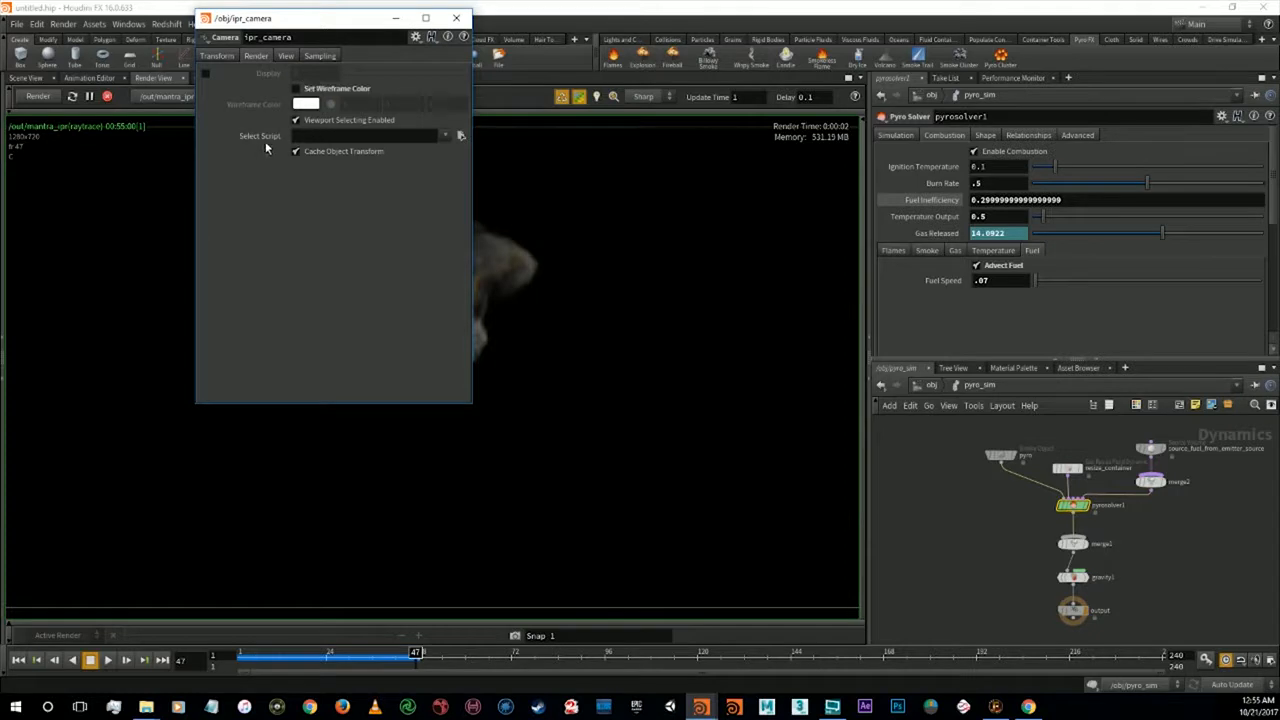
pyautogui.click(287, 57)
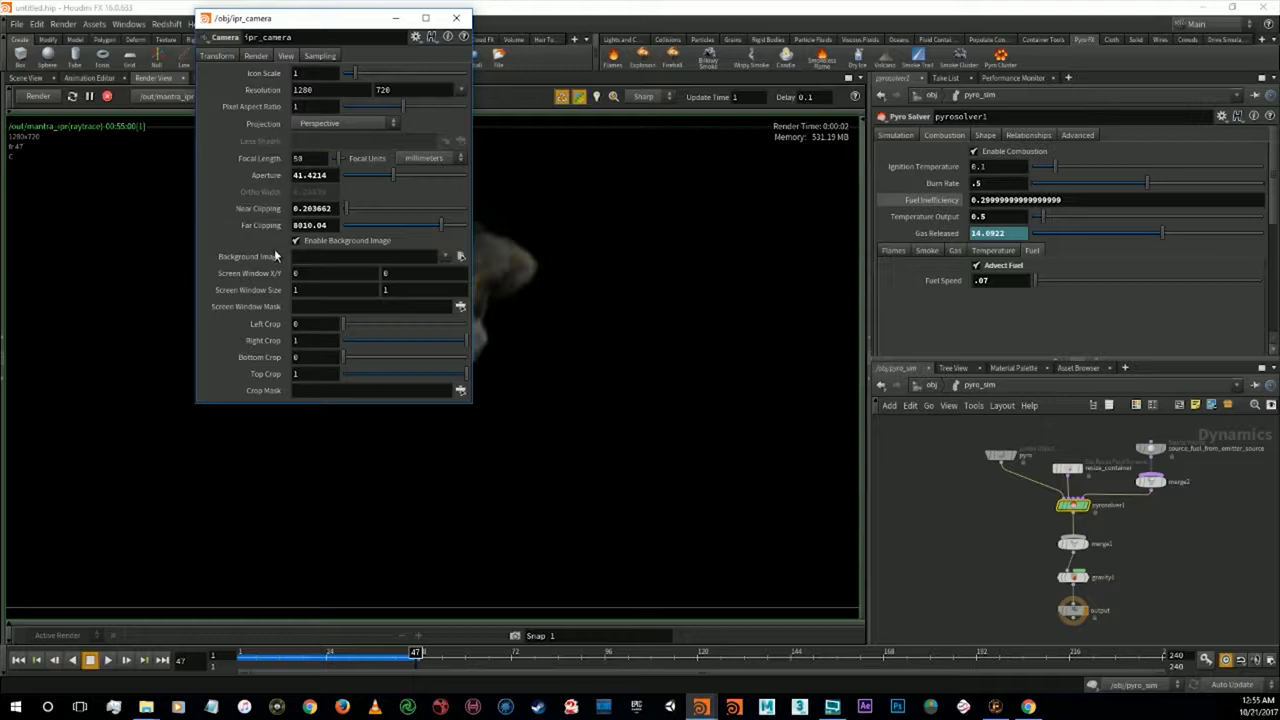
# Load 0aabaa6.png from the Desktop as the camera's background image
pyautogui.click(460, 256)
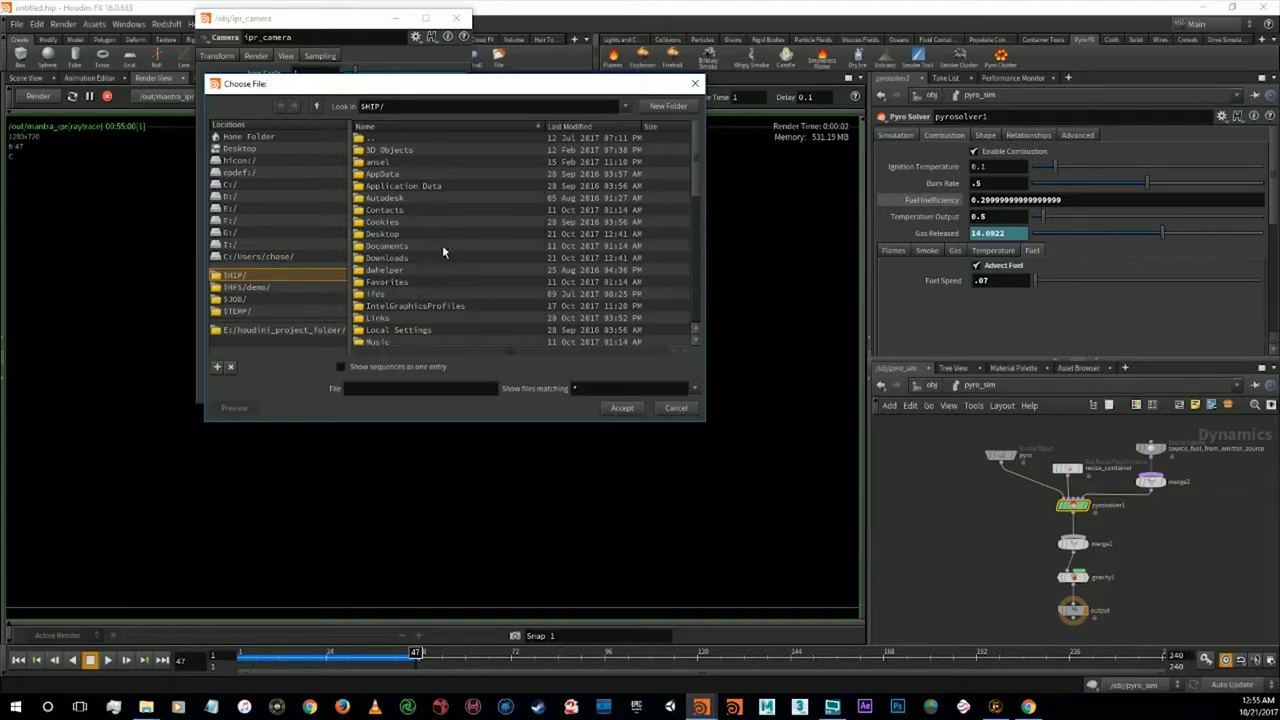
pyautogui.click(245, 150)
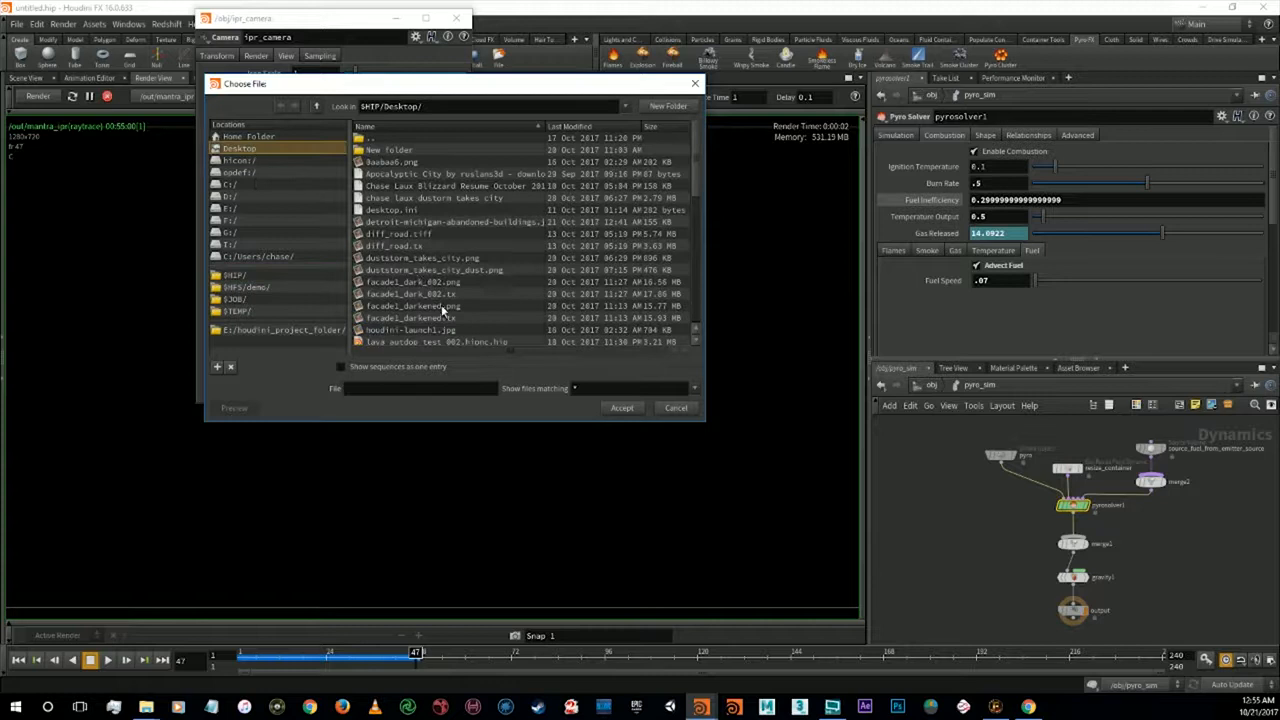
pyautogui.click(407, 163)
pyautogui.scroll(-5, 427, 204)
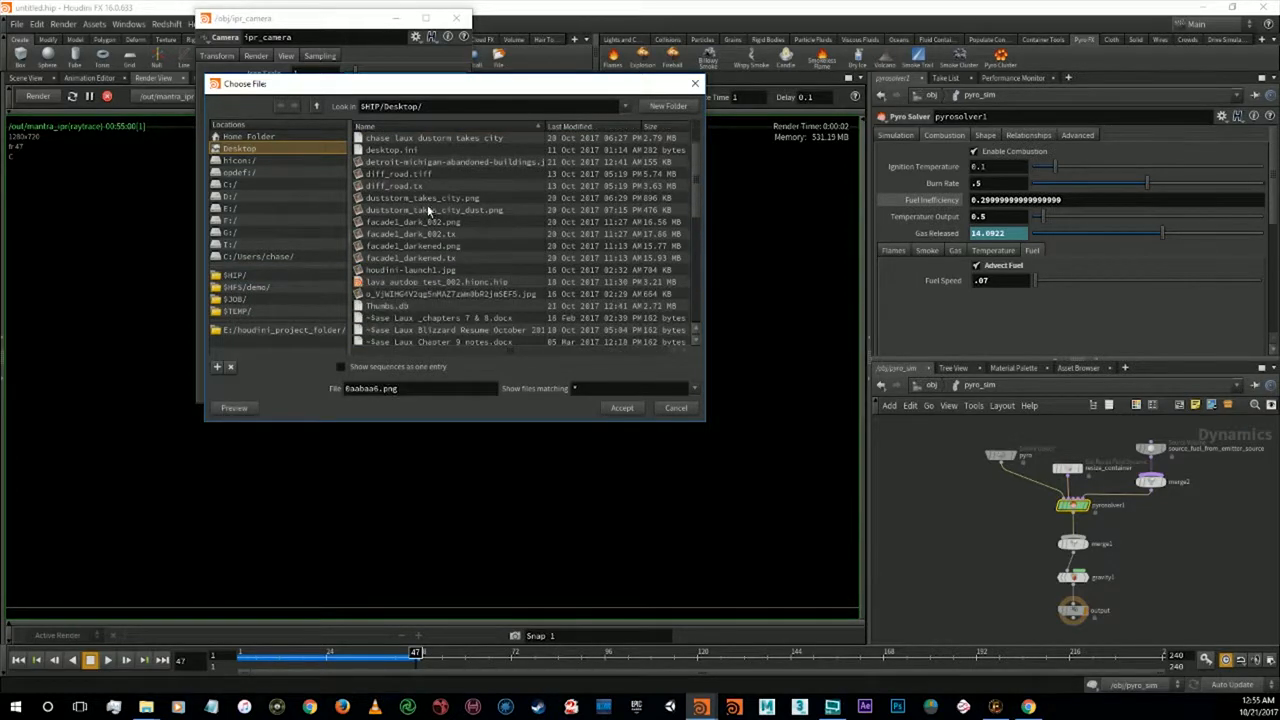
pyautogui.scroll(-6, 449, 228)
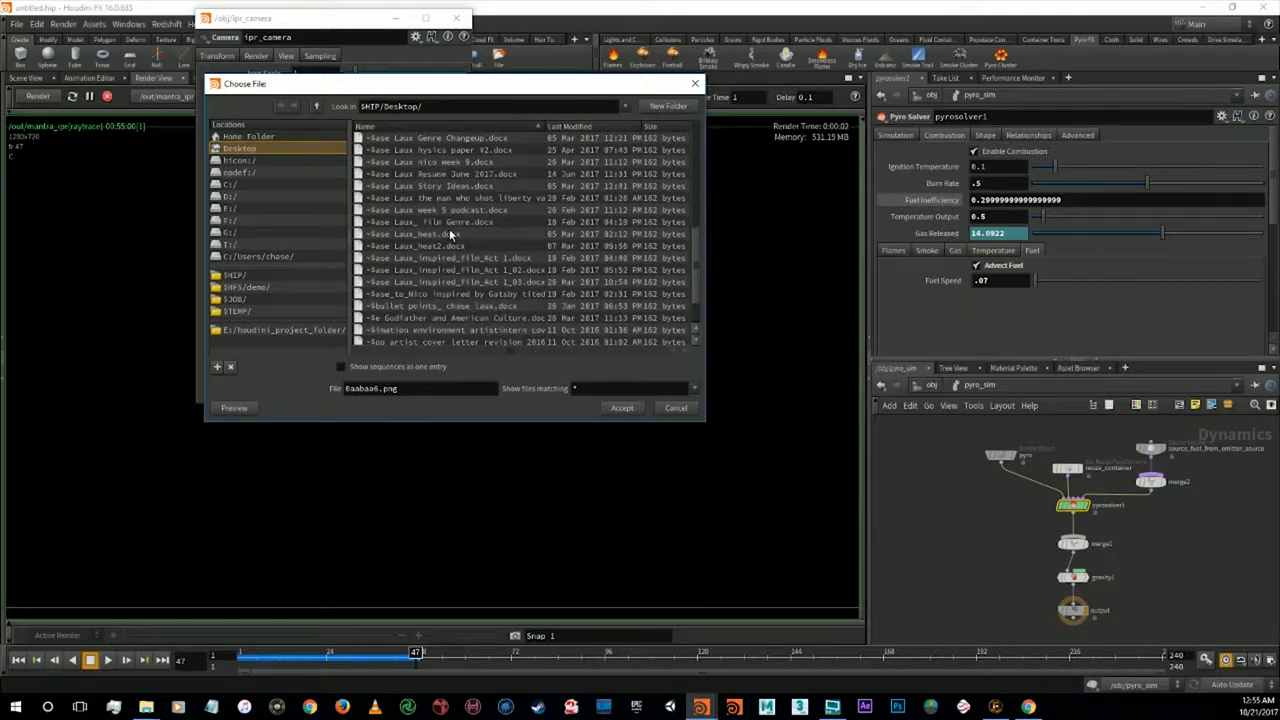
pyautogui.click(620, 408)
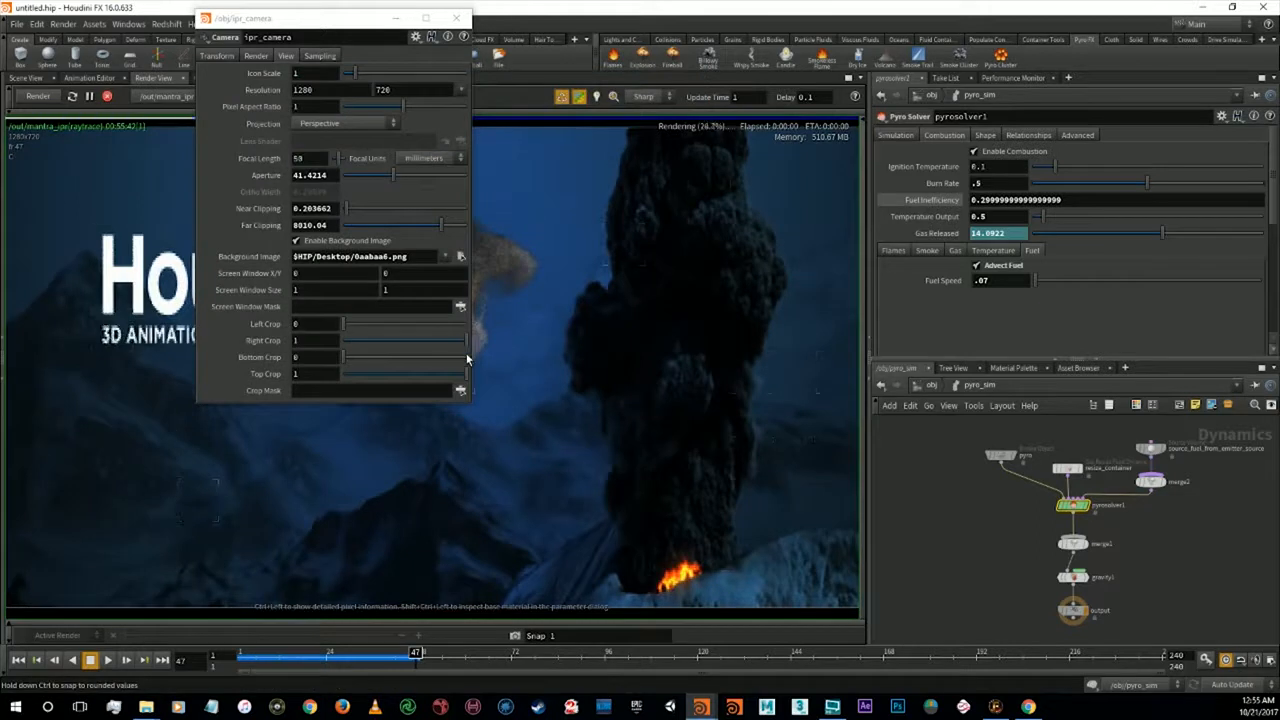
# Set the camera's background image to the detroit-michigan-abandoned-buildings picture from the Desktop and close the camera settings
pyautogui.click(461, 257)
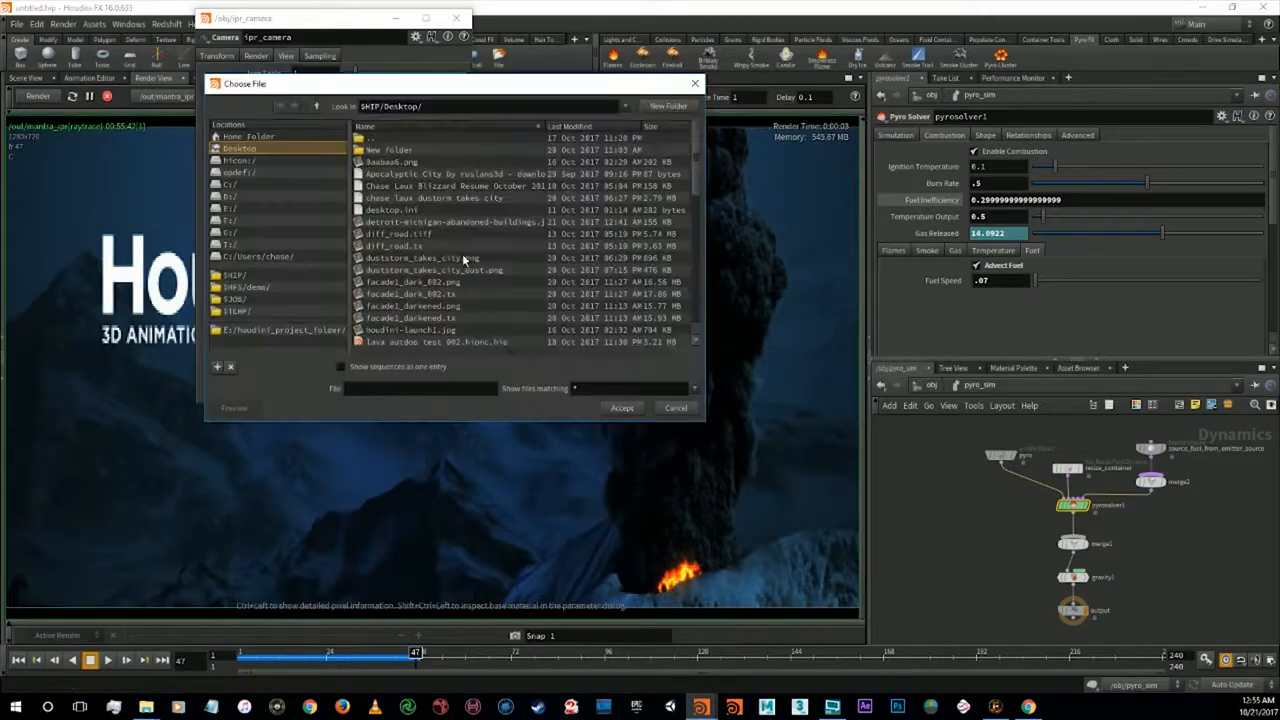
pyautogui.doubleClick(424, 222)
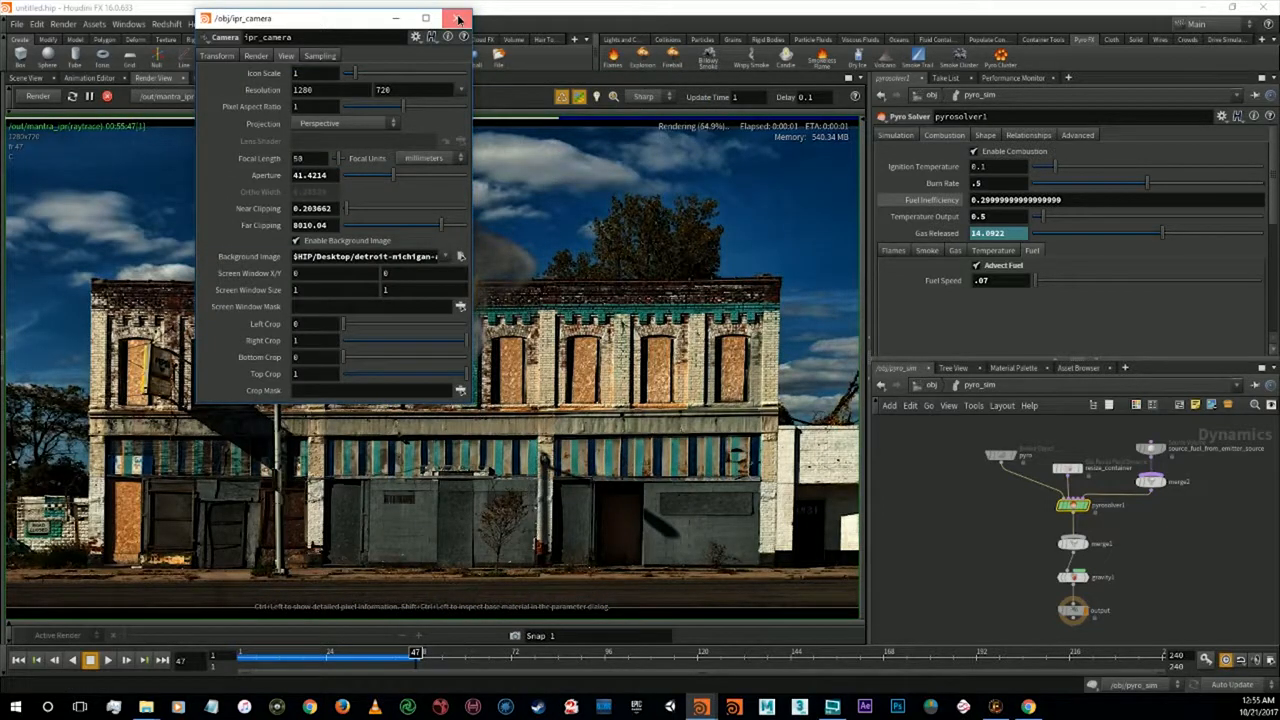
pyautogui.click(459, 19)
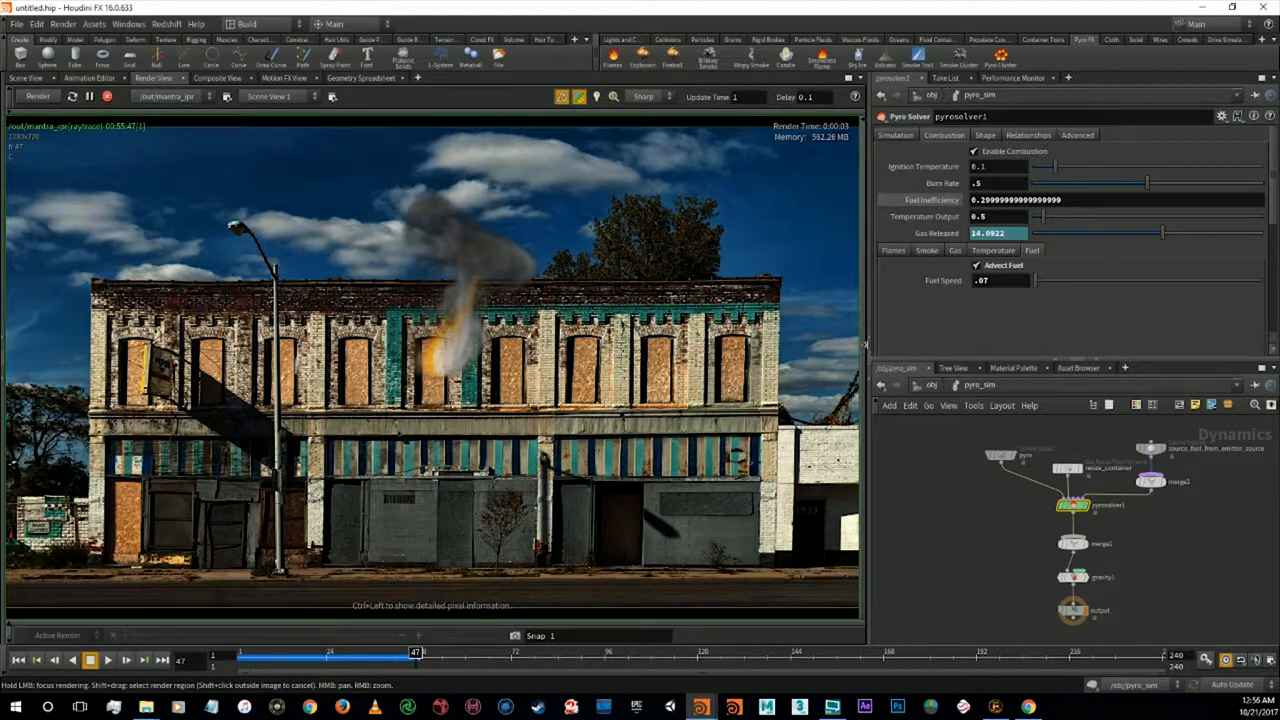
# Enable Confinement and Turbulence in pyrosolver1's Shape settings
pyautogui.click(897, 135)
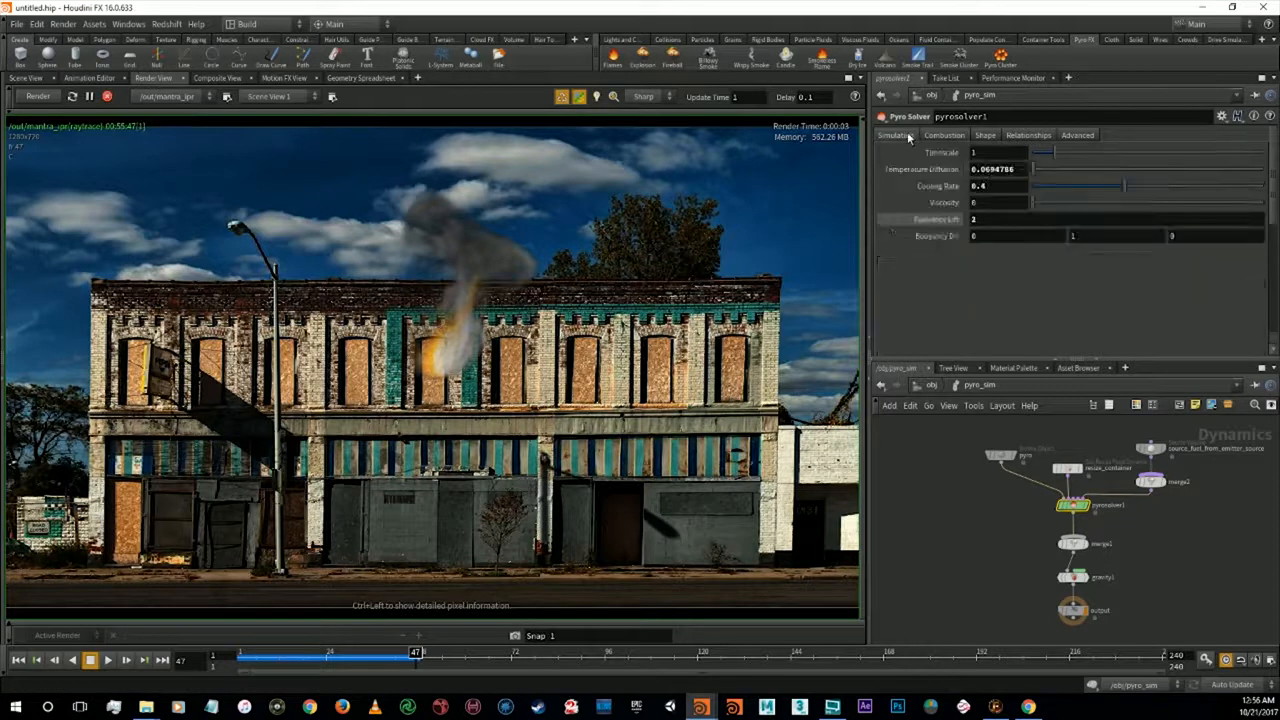
pyautogui.click(985, 136)
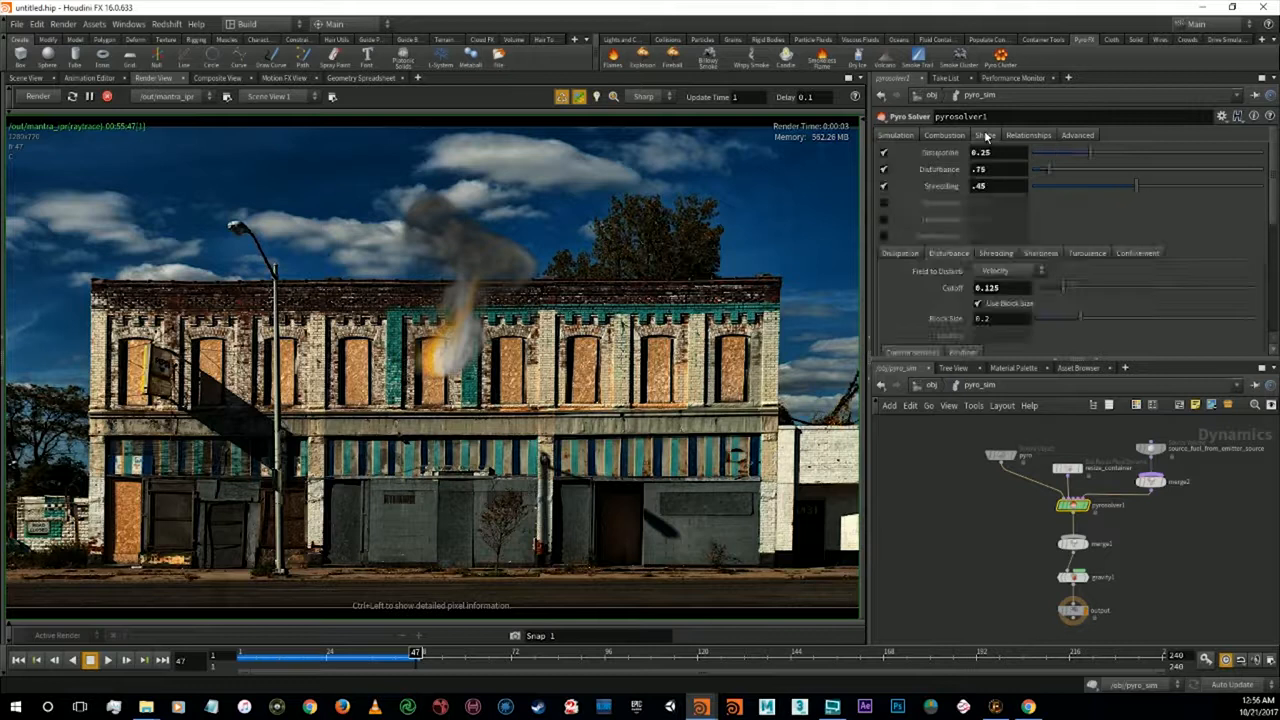
pyautogui.click(883, 236)
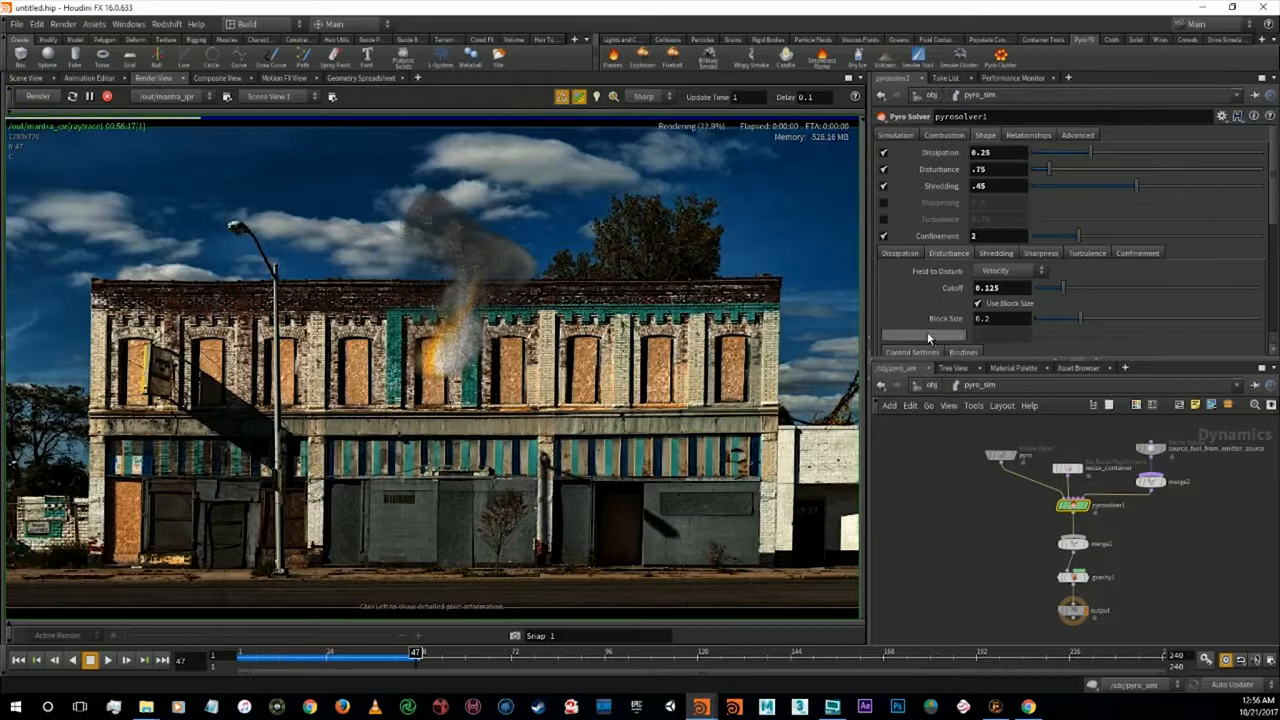
pyautogui.click(884, 220)
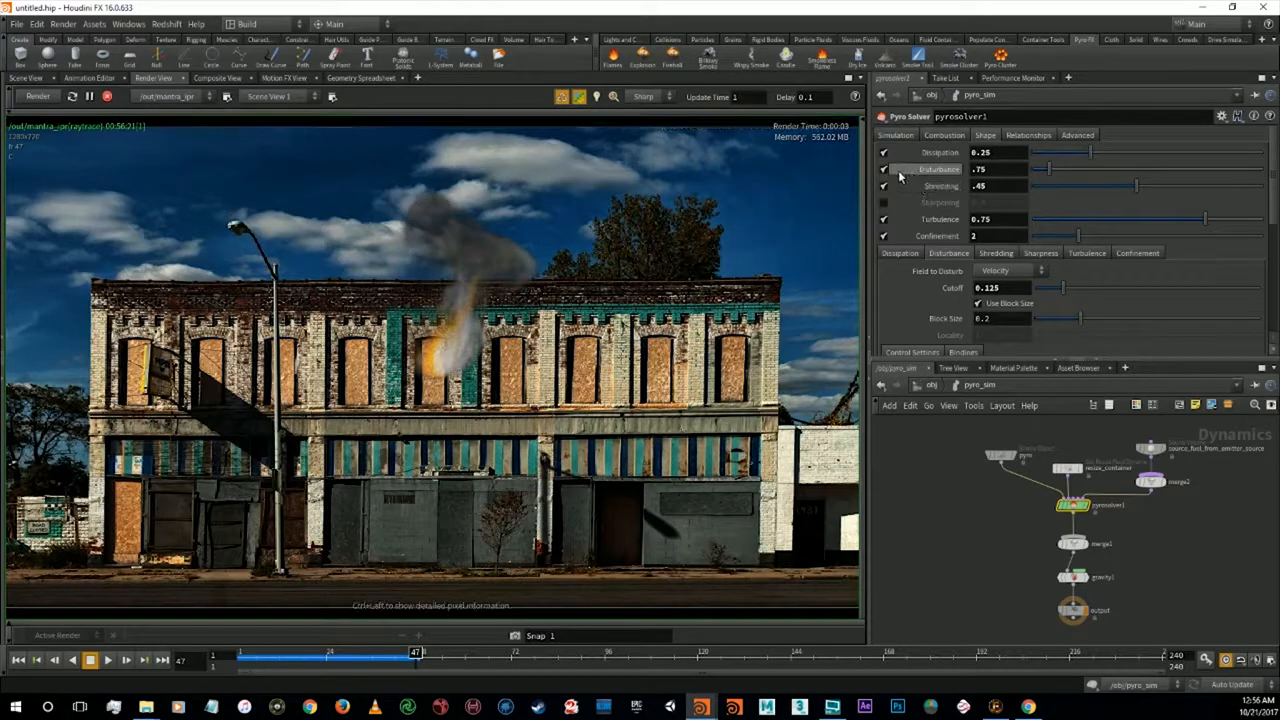
# Set pyrosolver1's Shredding to 0.2 and its Disturbance to 0.5
pyautogui.click(978, 186)
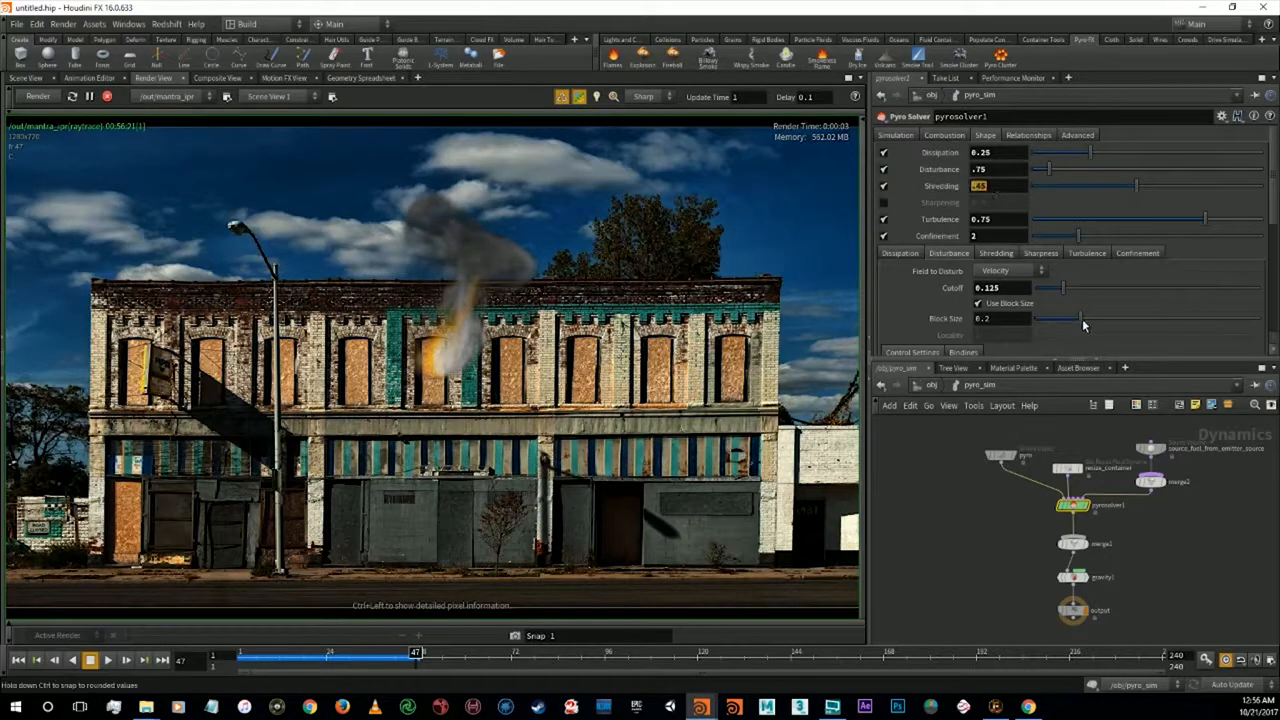
pyautogui.write('.2')
pyautogui.press('Return')
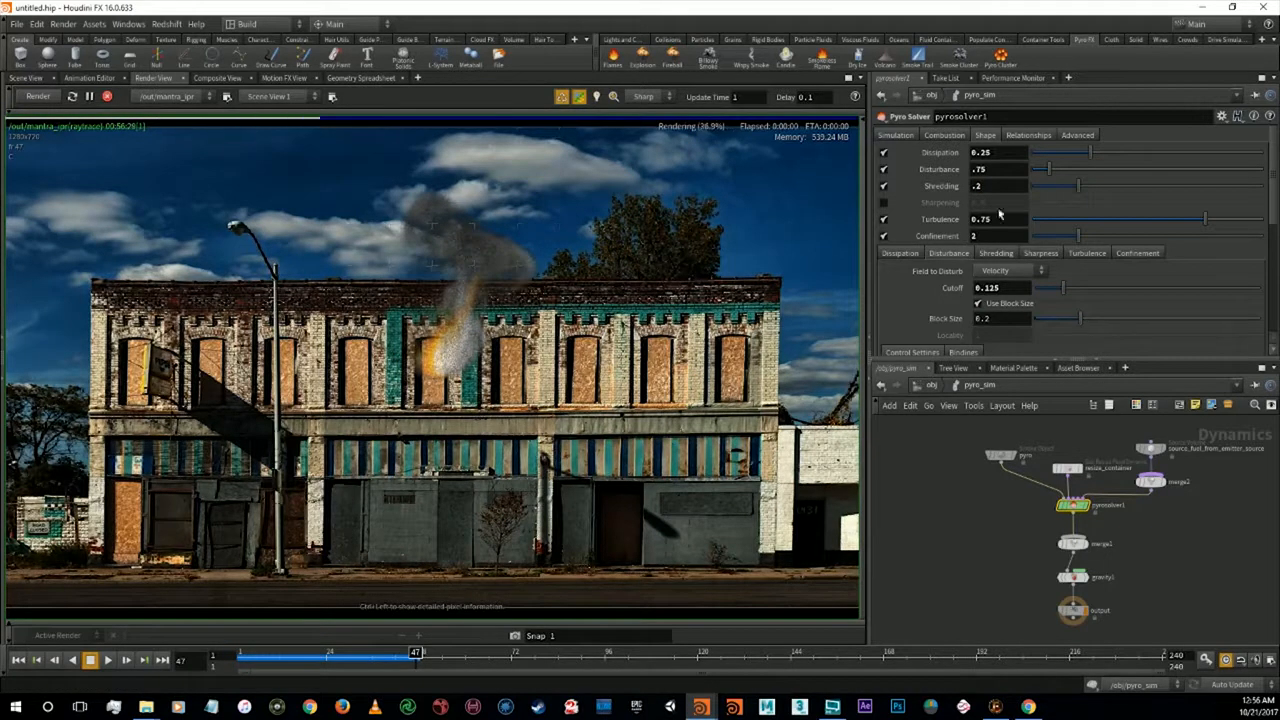
pyautogui.moveTo(1000, 169); pyautogui.dragTo(968, 169)
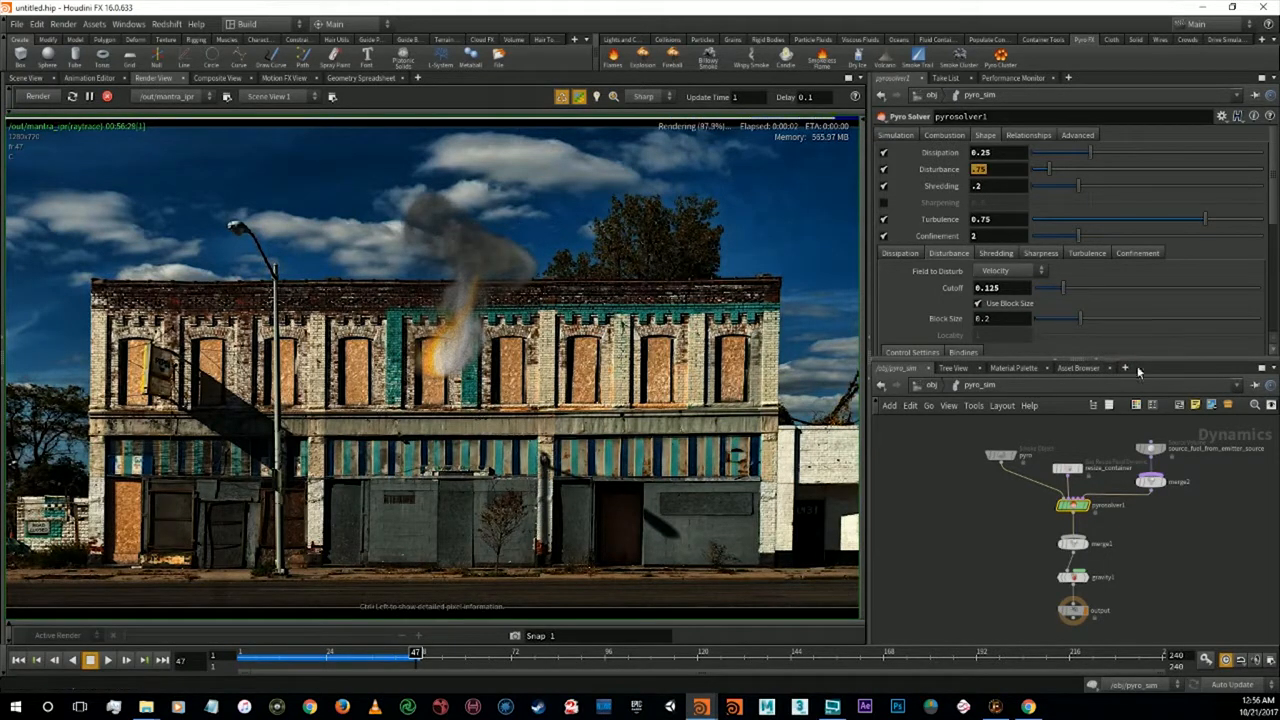
pyautogui.write('.5')
pyautogui.press('Return')
# Set the Dissipation to 0.02 and resimulate the explosion from the first frame to frame 48
pyautogui.moveTo(1000, 153); pyautogui.dragTo(968, 153)
pyautogui.write('.02')
pyautogui.press('Return')
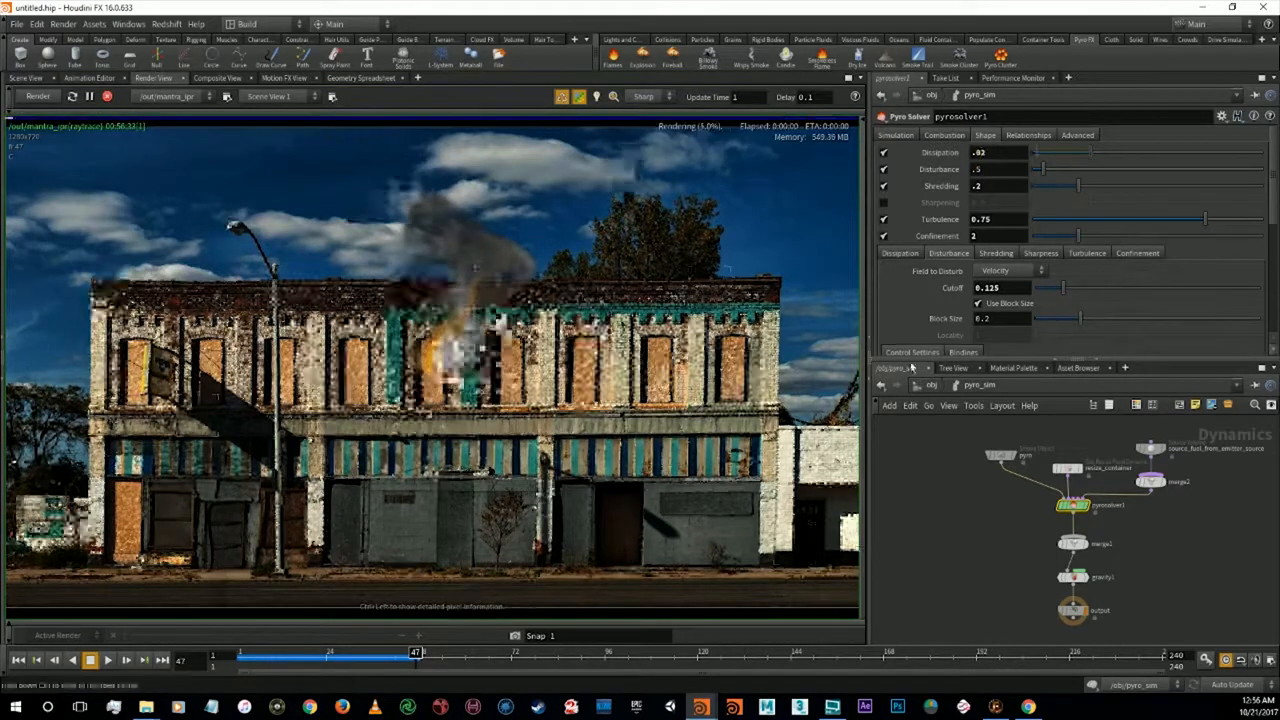
pyautogui.click(18, 660)
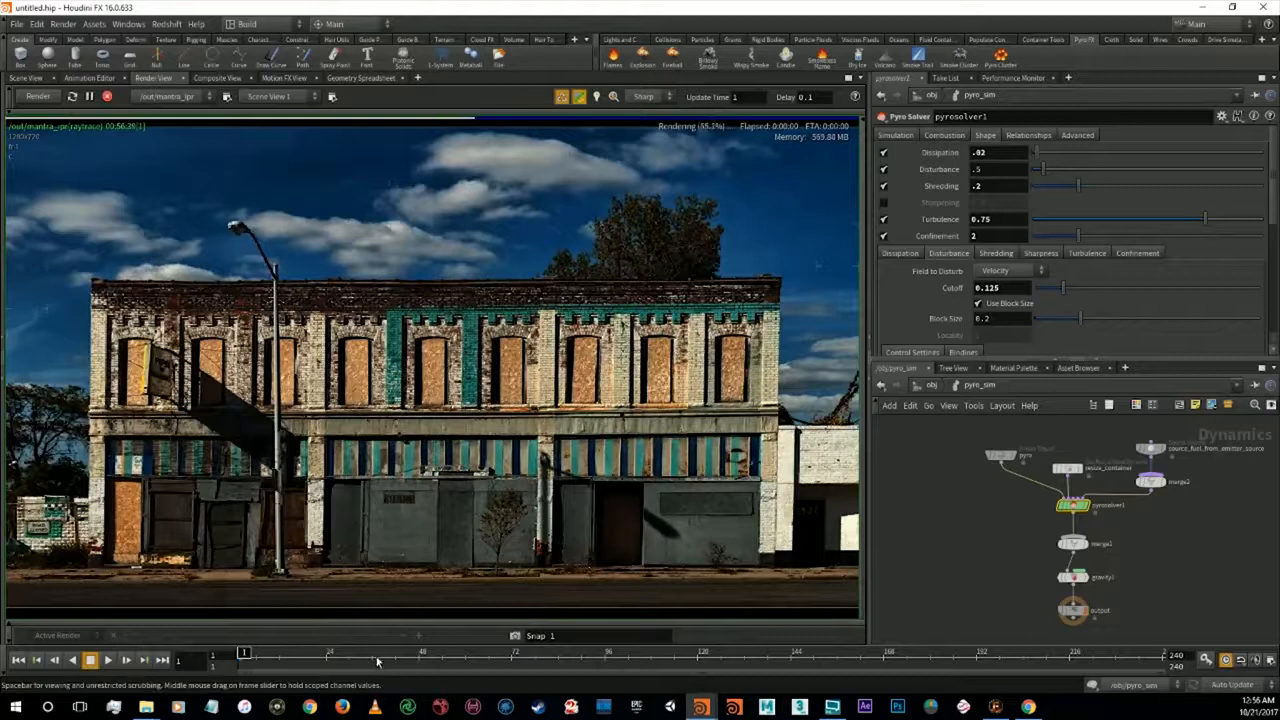
pyautogui.click(418, 655)
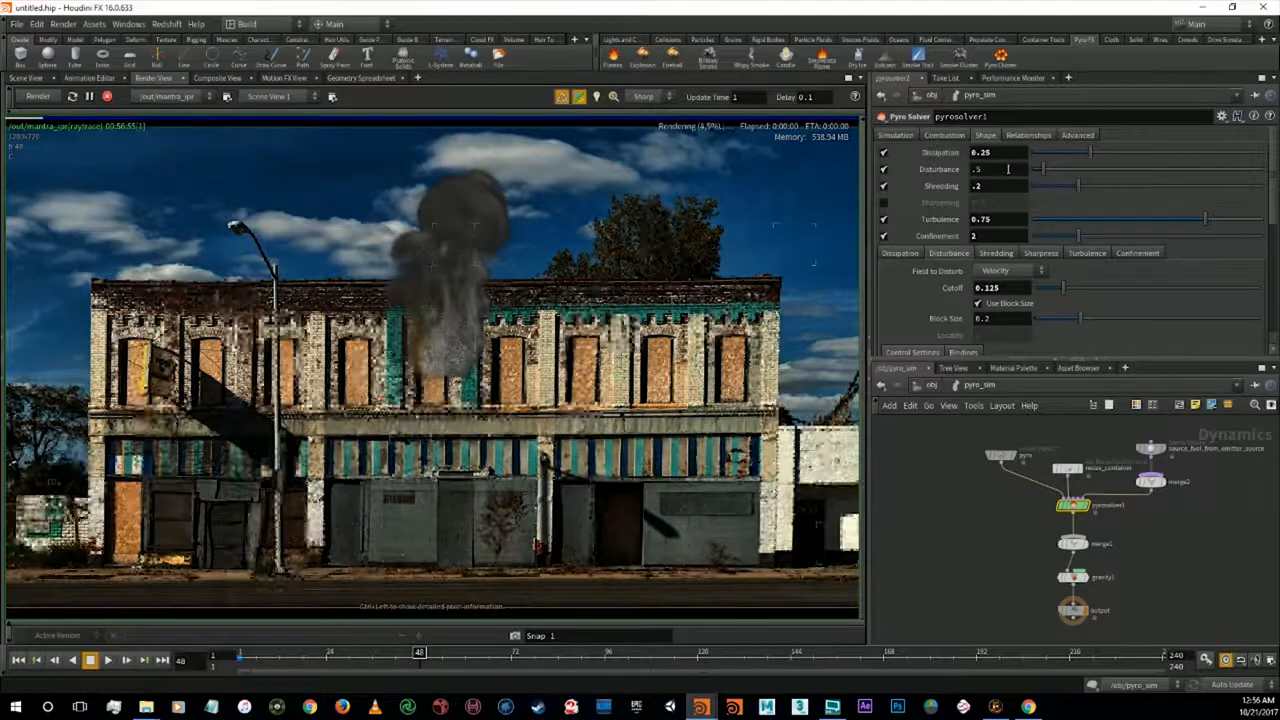
# Set the Disturbance to 1.25 and resimulate from the first frame to frame 46 to check the render
pyautogui.doubleClick(1000, 169)
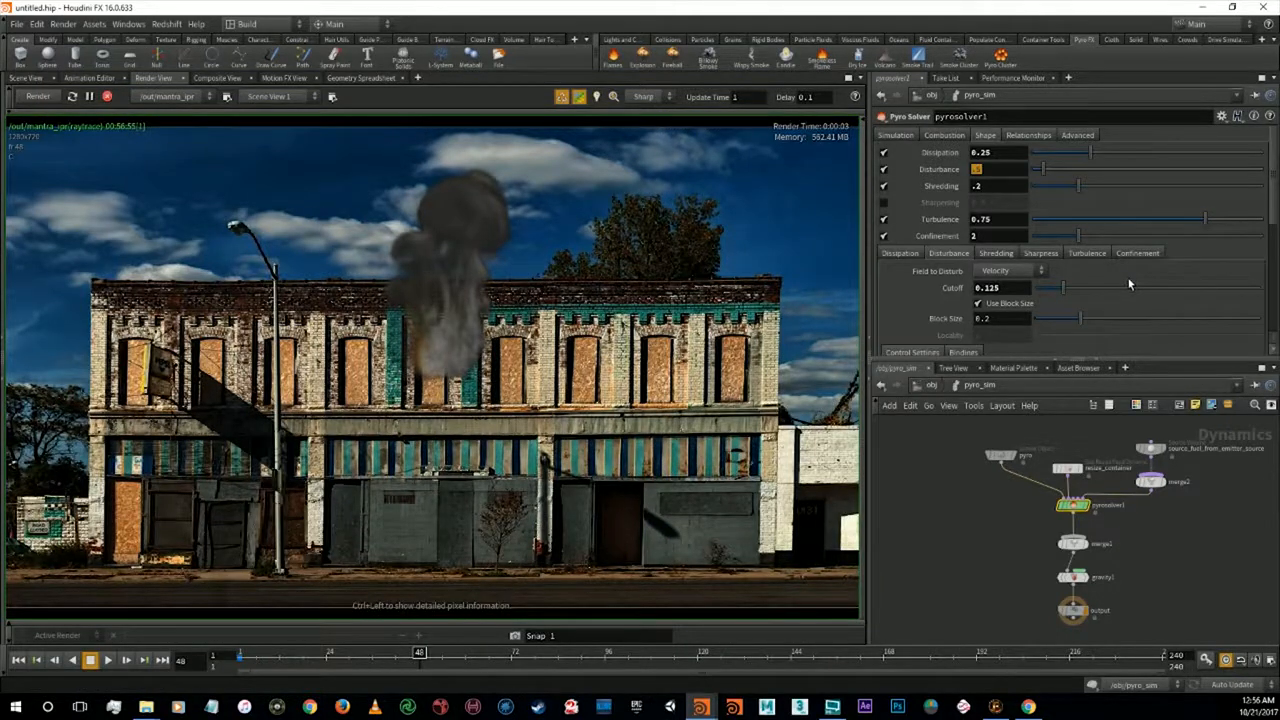
pyautogui.write('1.25')
pyautogui.press('Return')
pyautogui.click(23, 662)
pyautogui.click(413, 656)
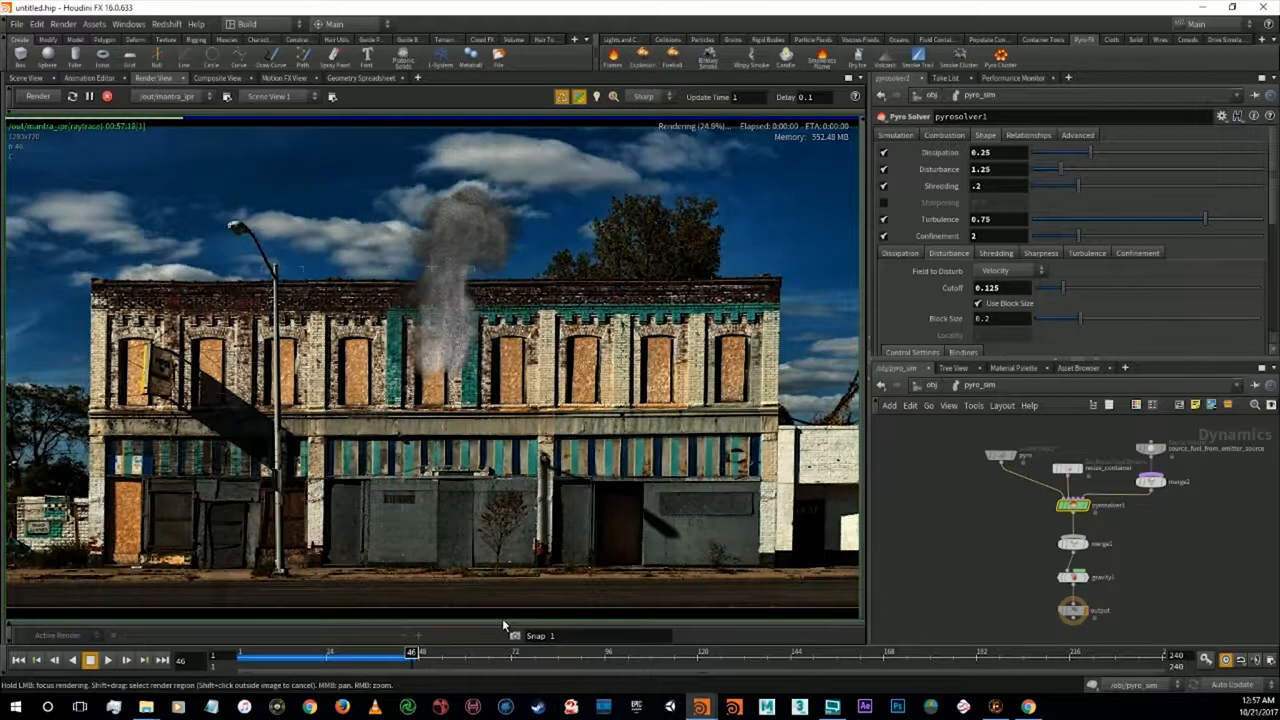
# Set the Disturbance to 0.2 and resimulate up to frame 49 to check the render
pyautogui.doubleClick(993, 170)
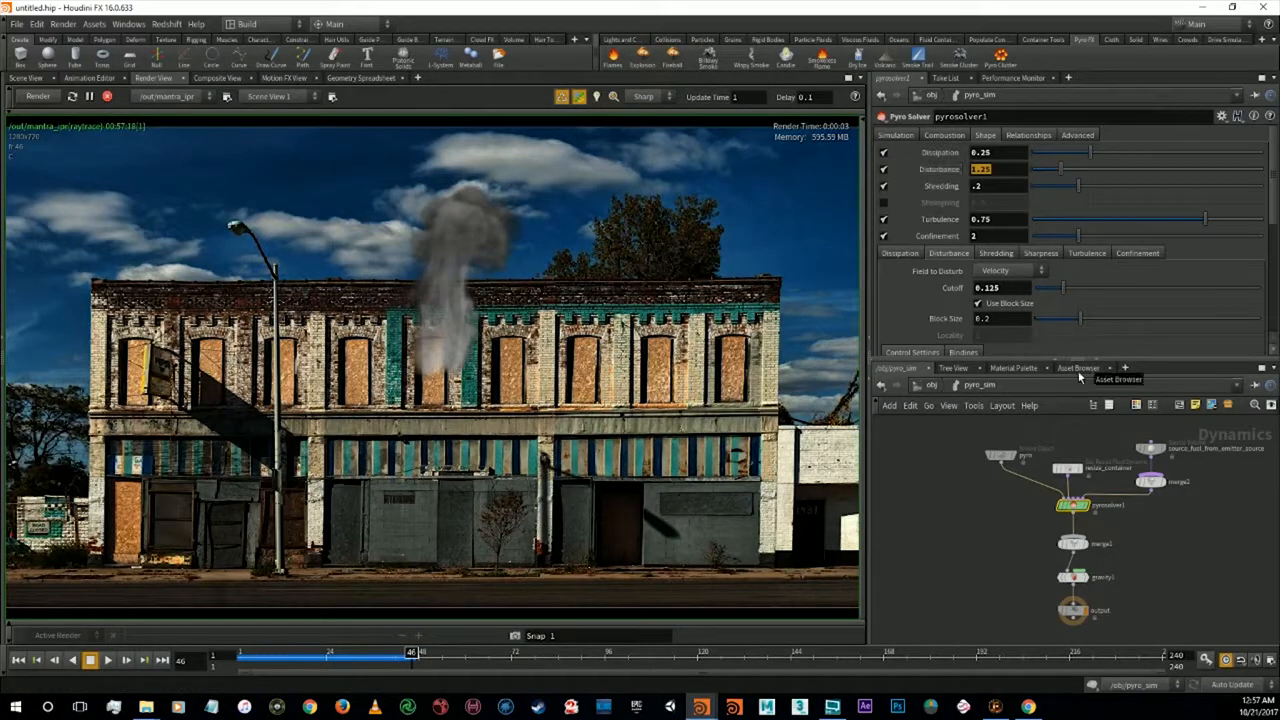
pyautogui.write('.2')
pyautogui.press('Return')
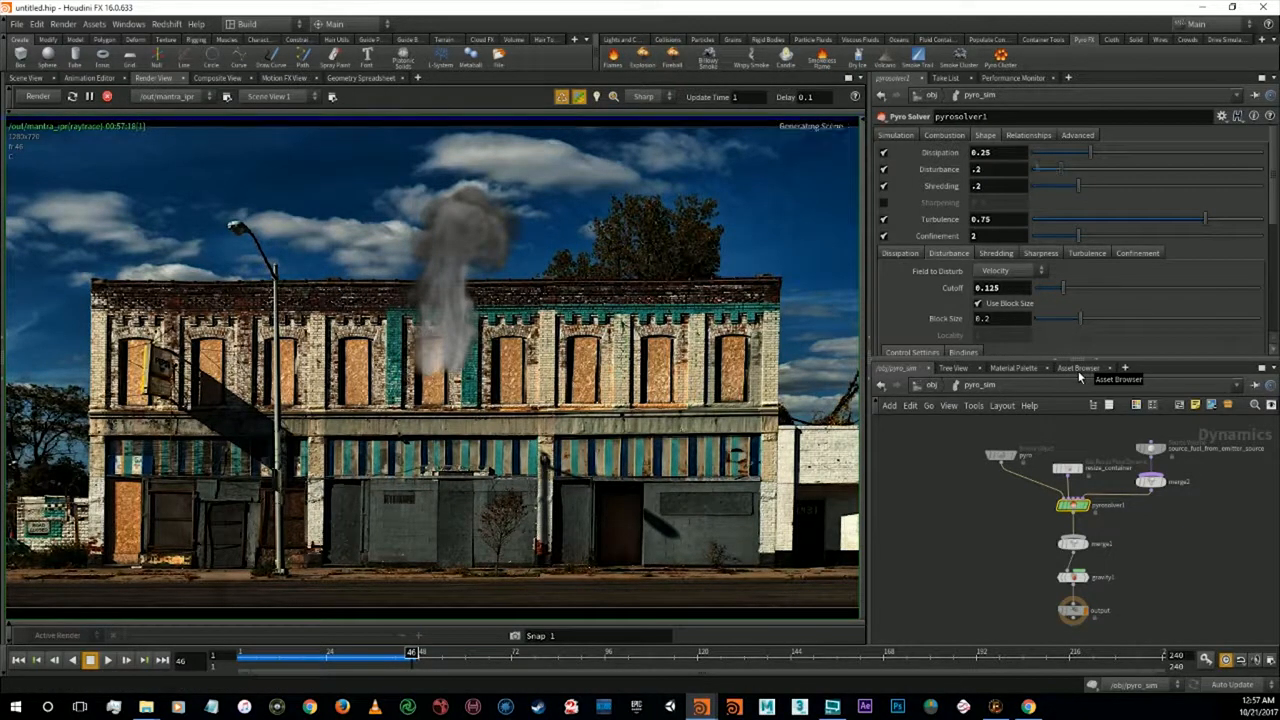
pyautogui.click(36, 661)
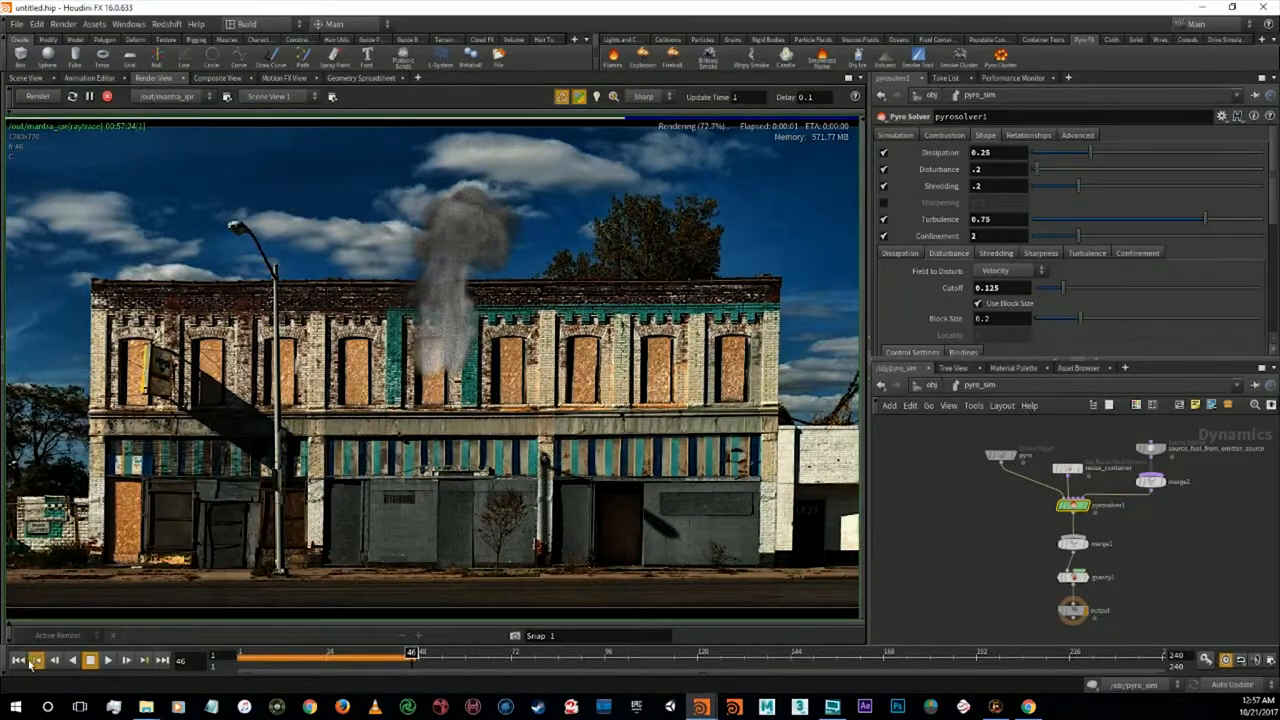
pyautogui.click(420, 659)
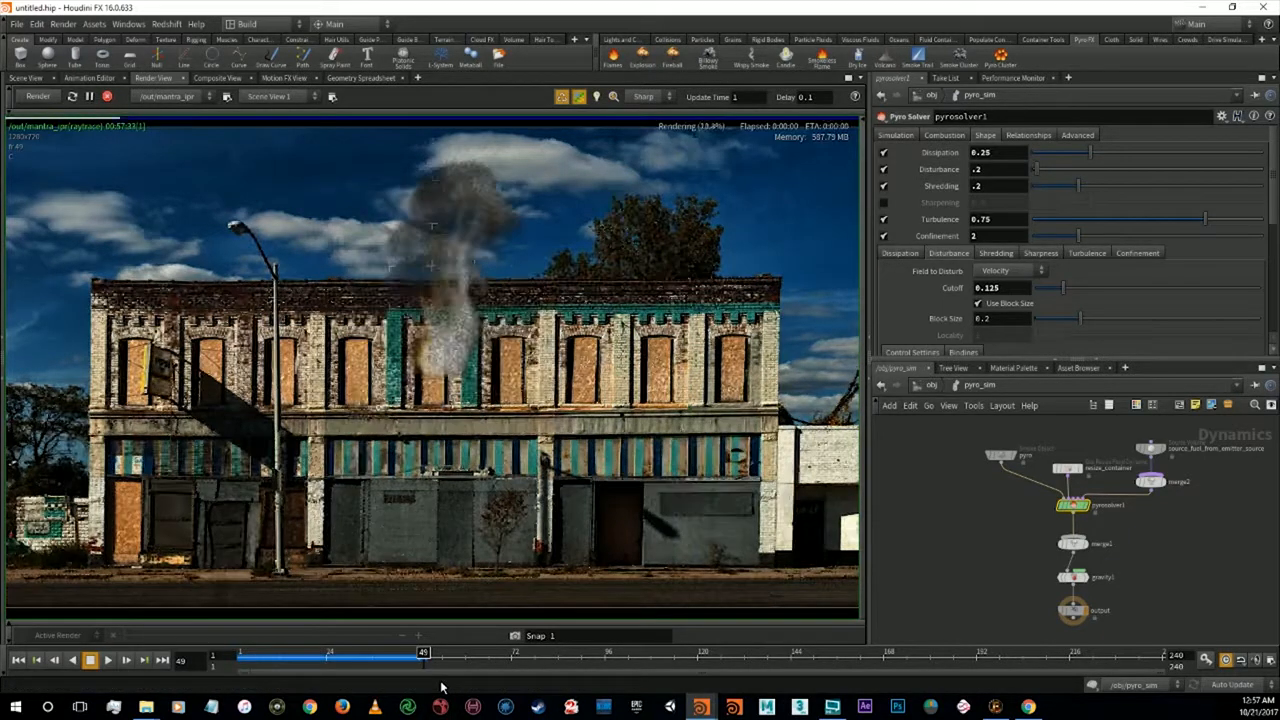
# Set the Disturbance to 0.75 and resimulate up to frame 71 to check the render
pyautogui.moveTo(989, 170); pyautogui.dragTo(948, 174)
pyautogui.write('.75')
pyautogui.press('Return')
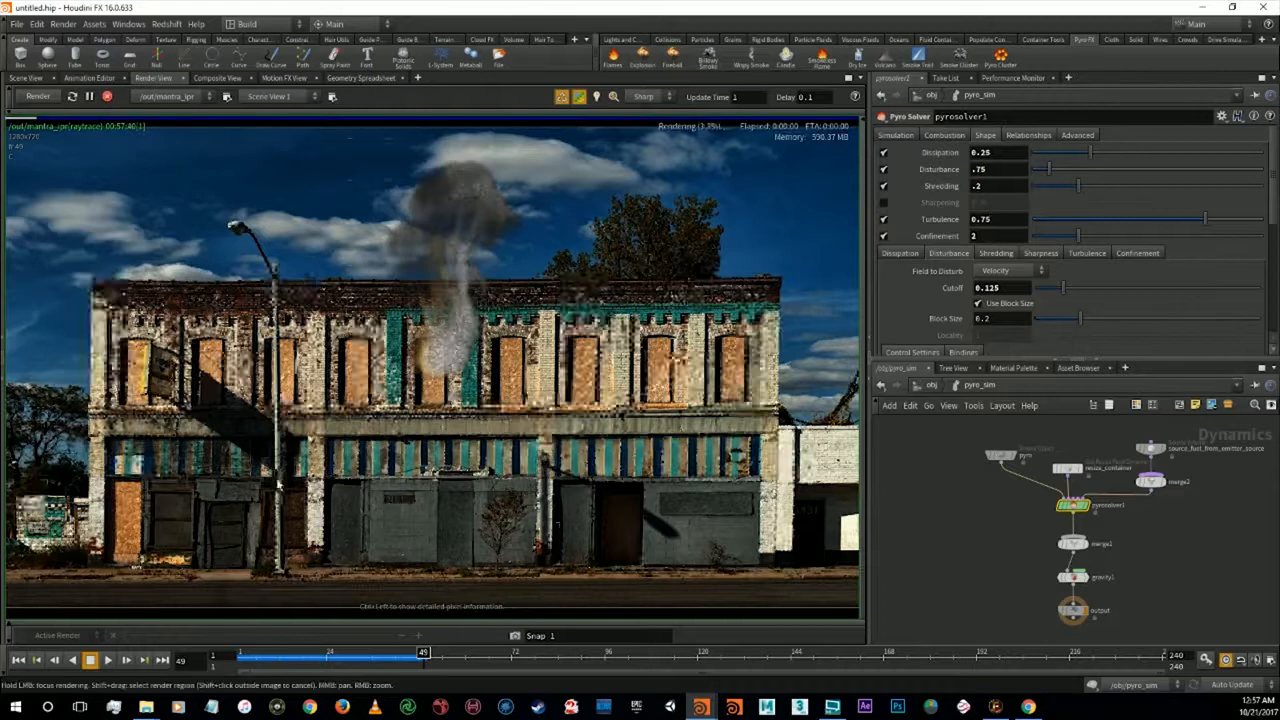
pyautogui.click(30, 662)
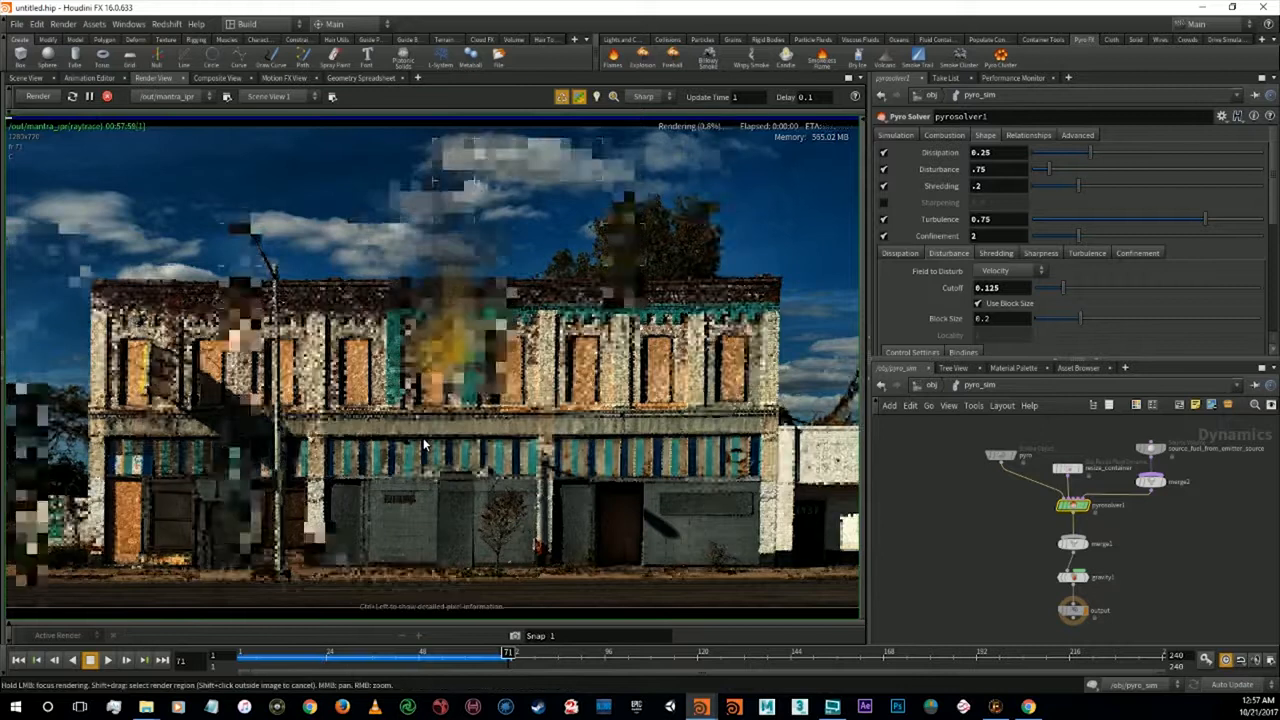
# Set the Disturbance to 0.8 and the Shredding to 0.5, and resimulate from the first frame to frame 48
pyautogui.doubleClick(983, 170)
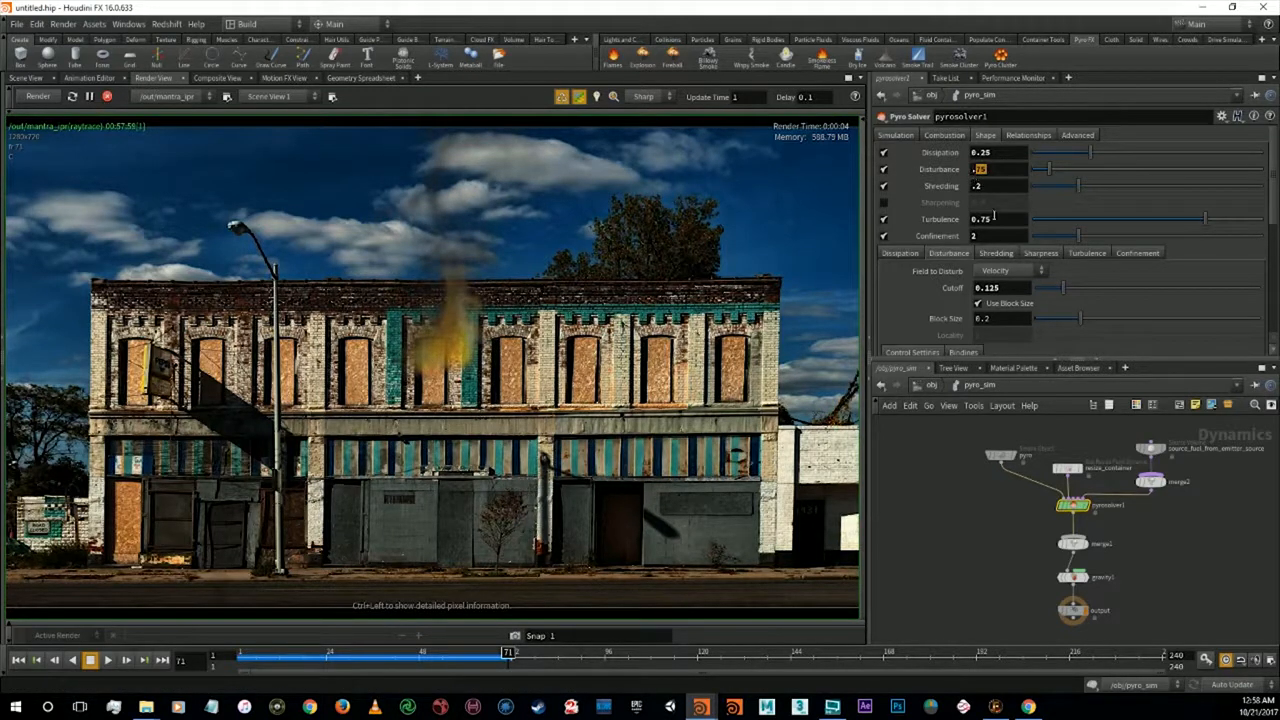
pyautogui.press('Return')
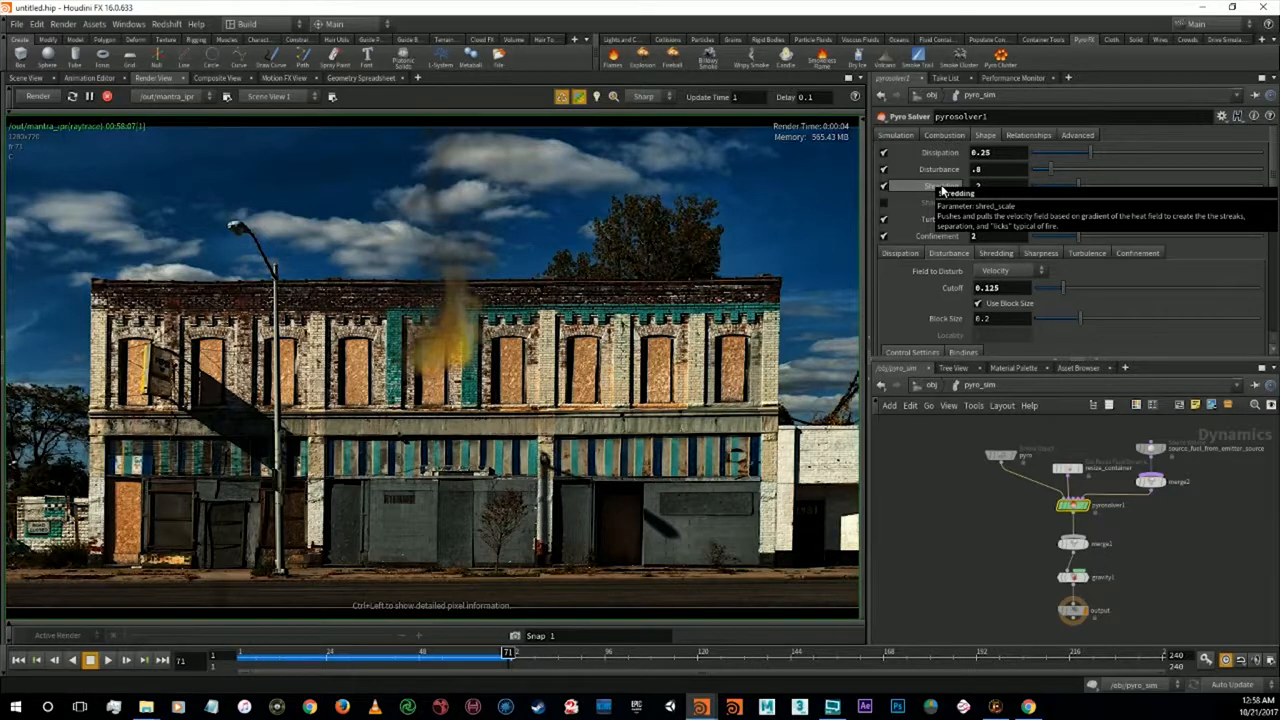
pyautogui.click(978, 186)
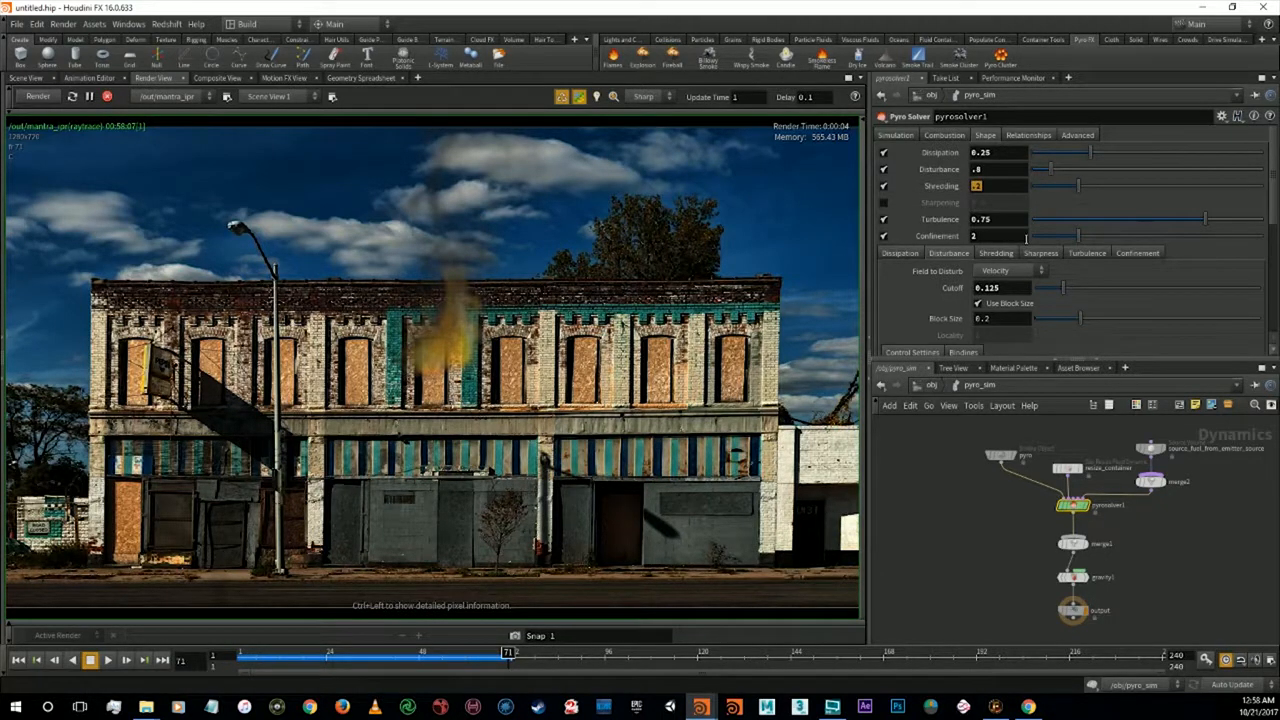
pyautogui.write('.5')
pyautogui.press('Return')
pyautogui.click(18, 660)
pyautogui.click(419, 655)
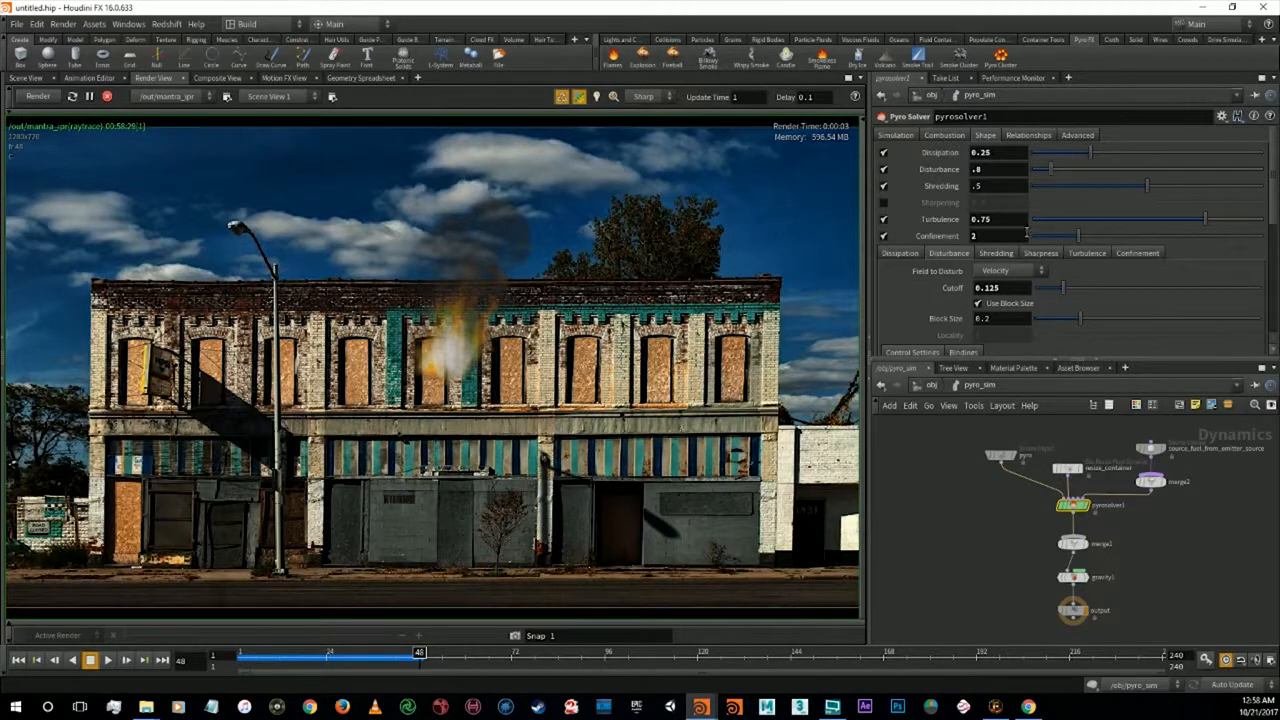
# Enable Use OpenCL in the Pyro Solver's advanced settings and return to its simulation settings
pyautogui.click(1080, 136)
pyautogui.click(1001, 153)
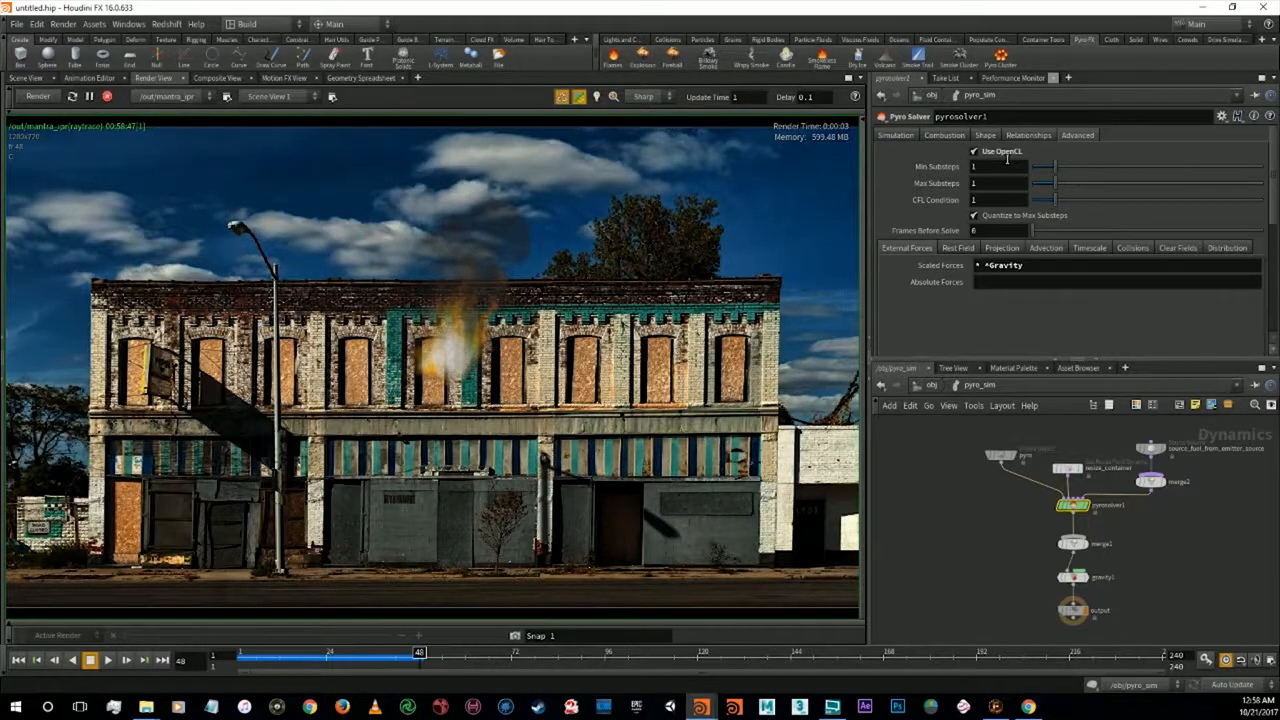
pyautogui.click(903, 137)
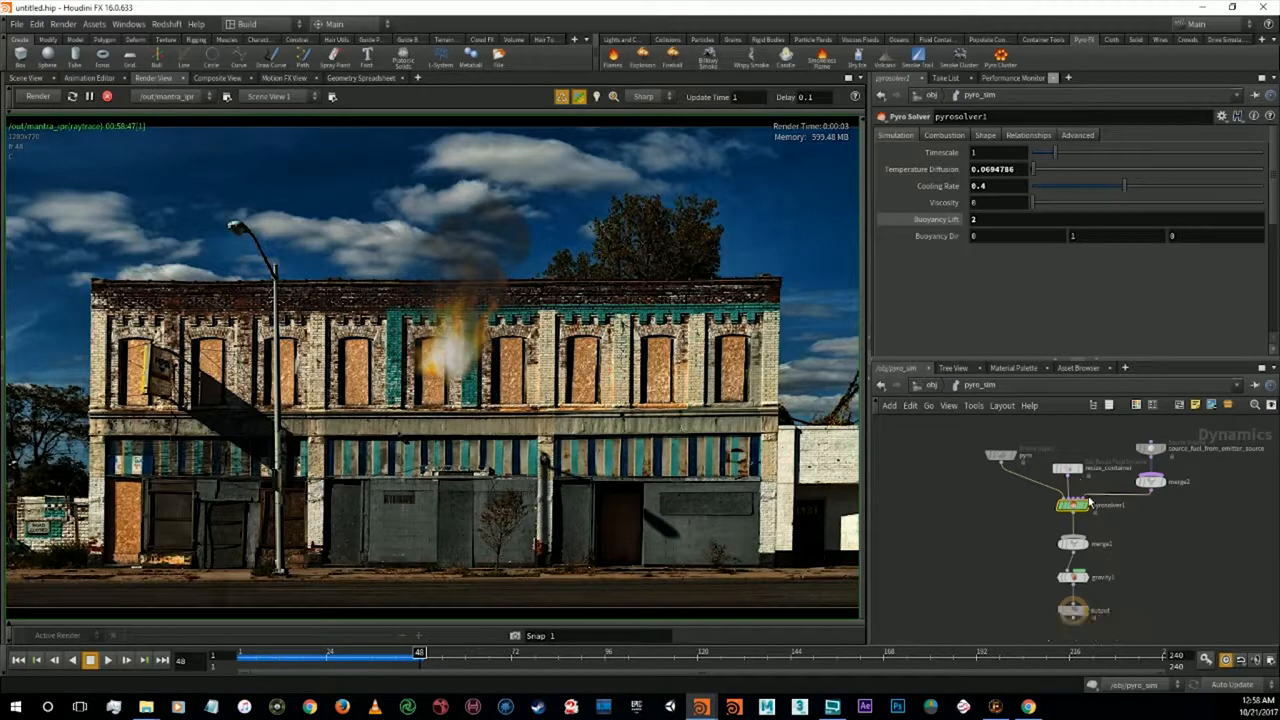
# Select the scene's fireball material for editing and look through its general smoke and fire settings
pyautogui.click(1014, 368)
pyautogui.click(1019, 444)
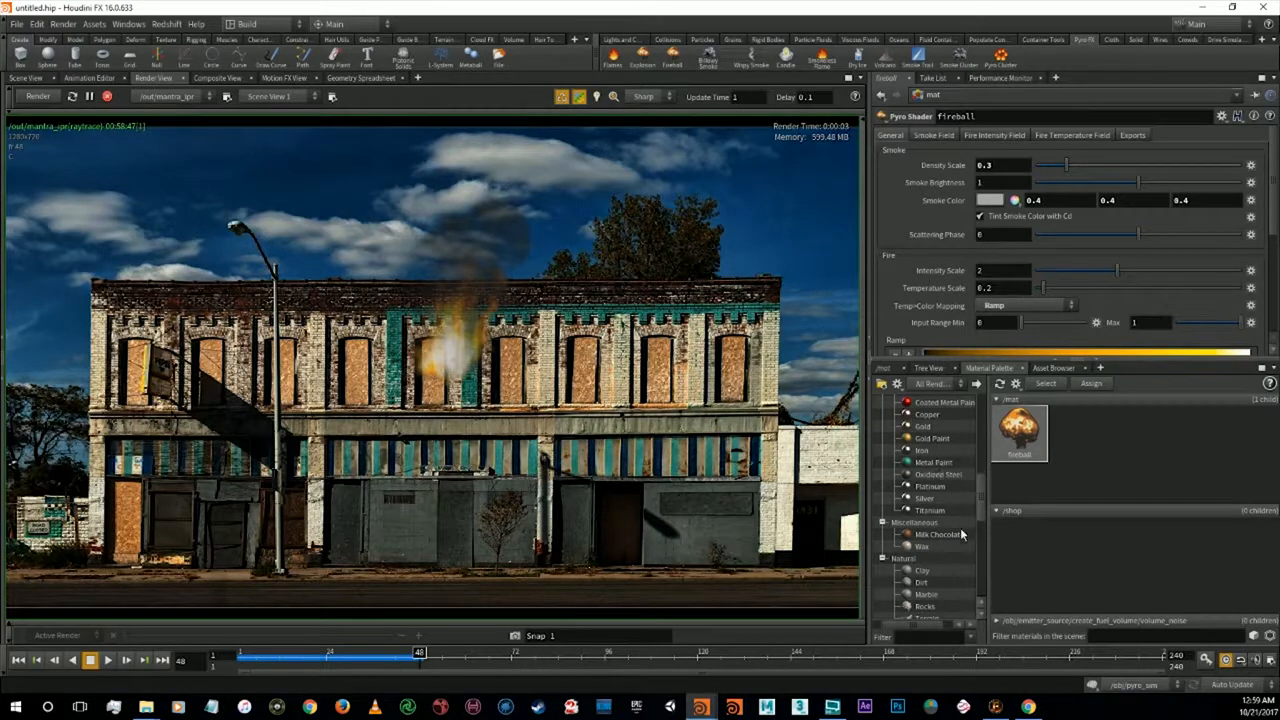
pyautogui.moveTo(982, 497); pyautogui.dragTo(981, 551)
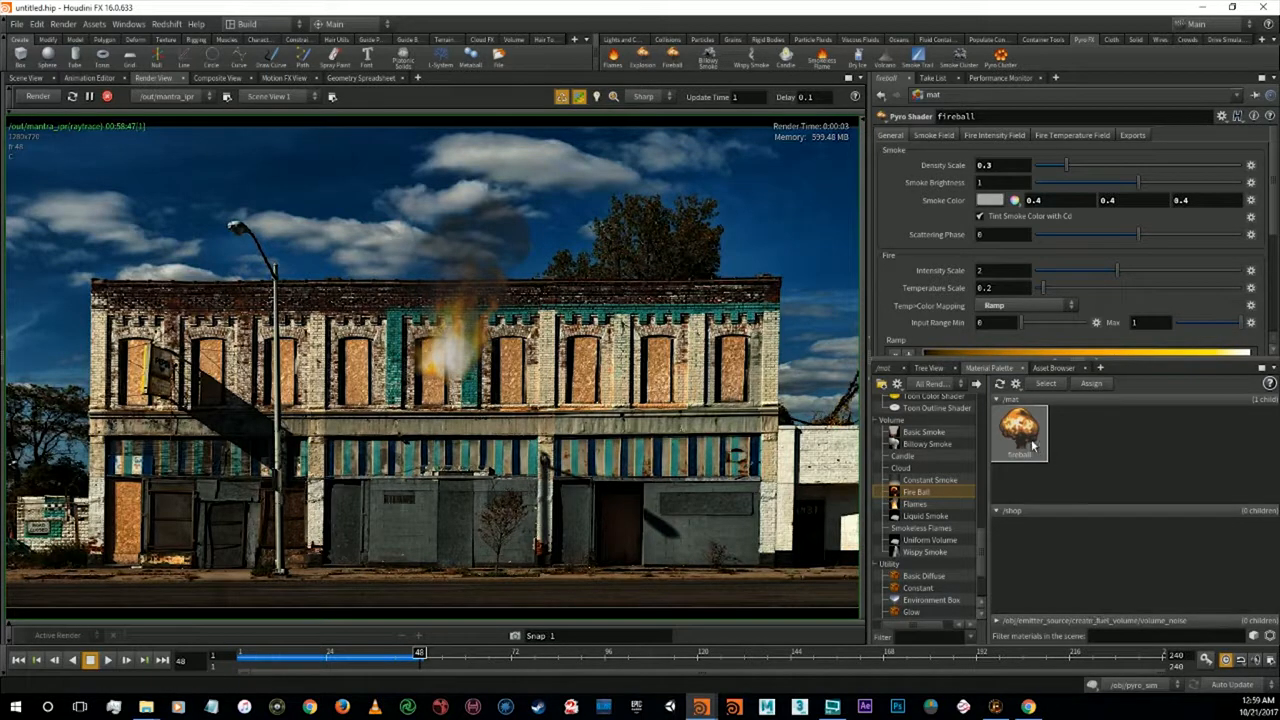
pyautogui.scroll(-2, 926, 207)
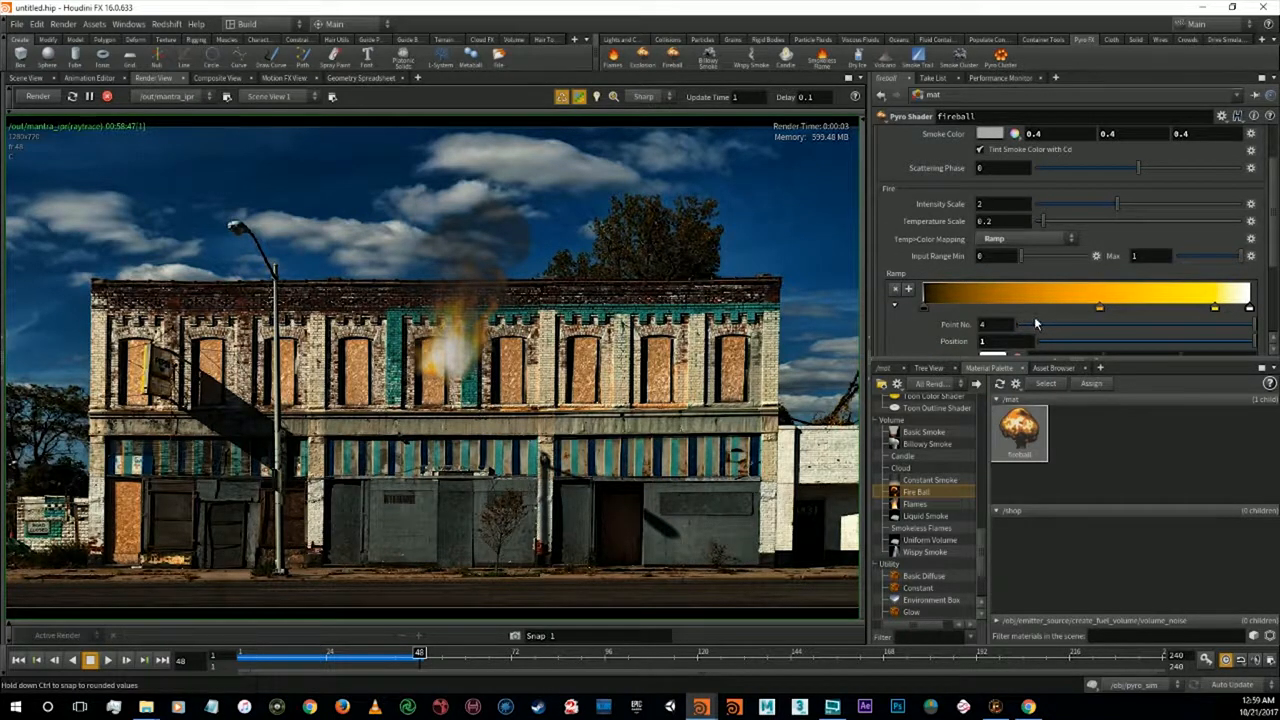
pyautogui.scroll(2, 1036, 323)
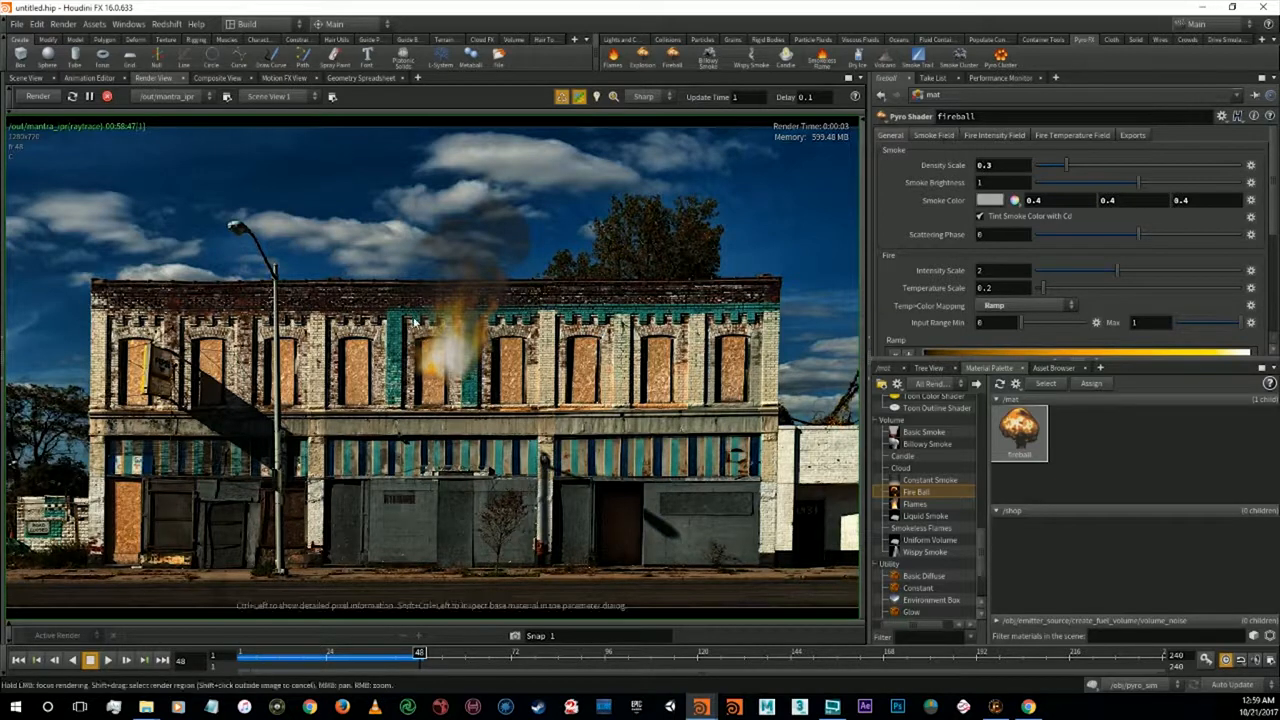
# Set the fireball material's Final Scale to 0 for the smoke field and 3 for the fire intensity field
pyautogui.click(932, 136)
pyautogui.click(997, 291)
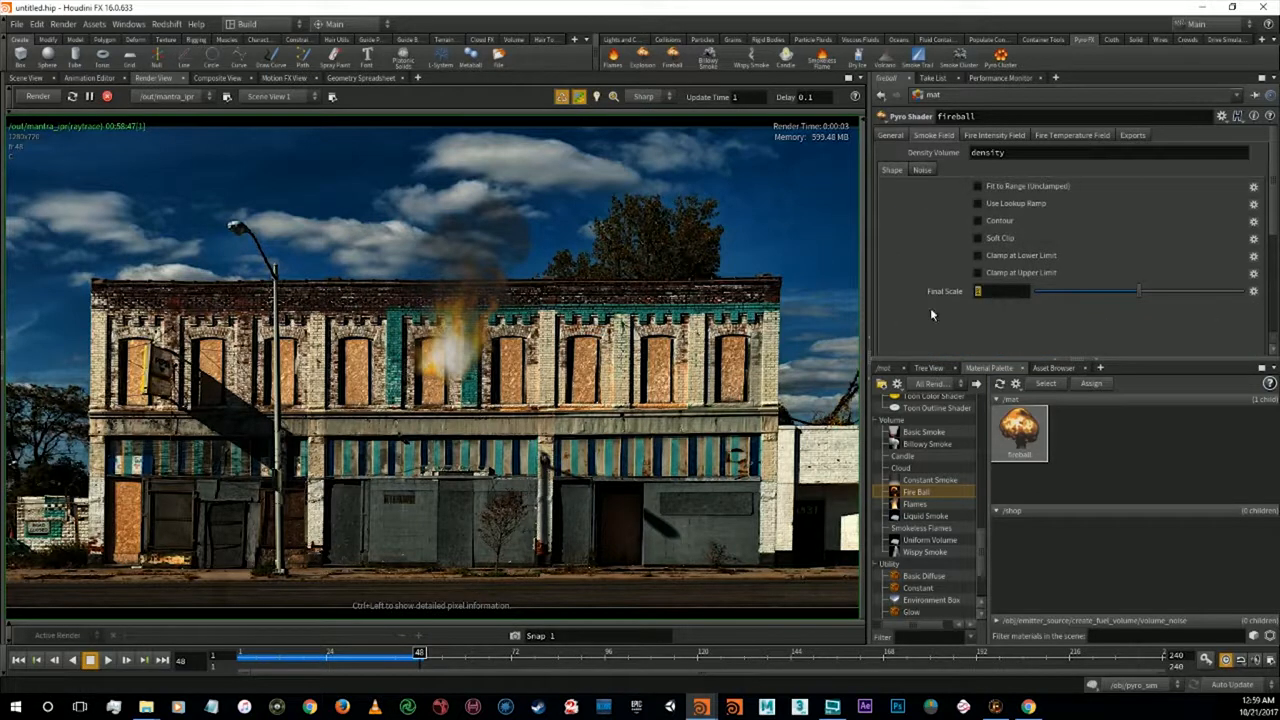
pyautogui.write('0')
pyautogui.press('Return')
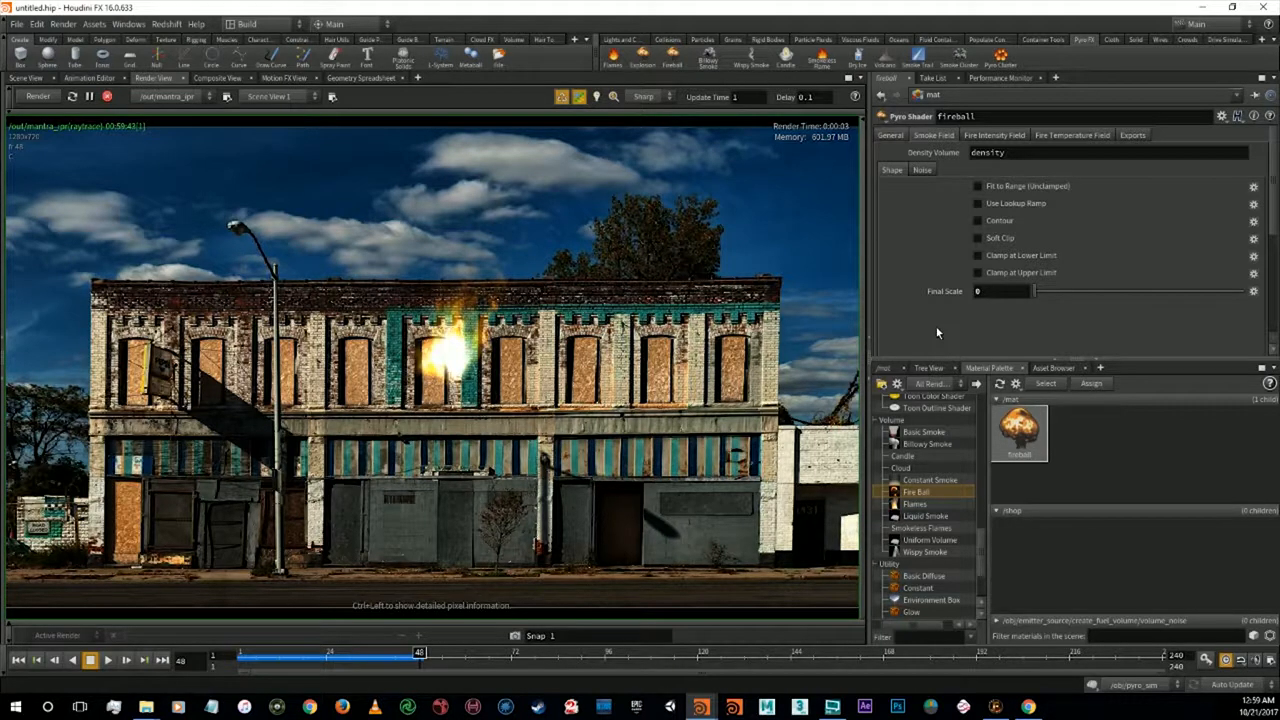
pyautogui.click(972, 137)
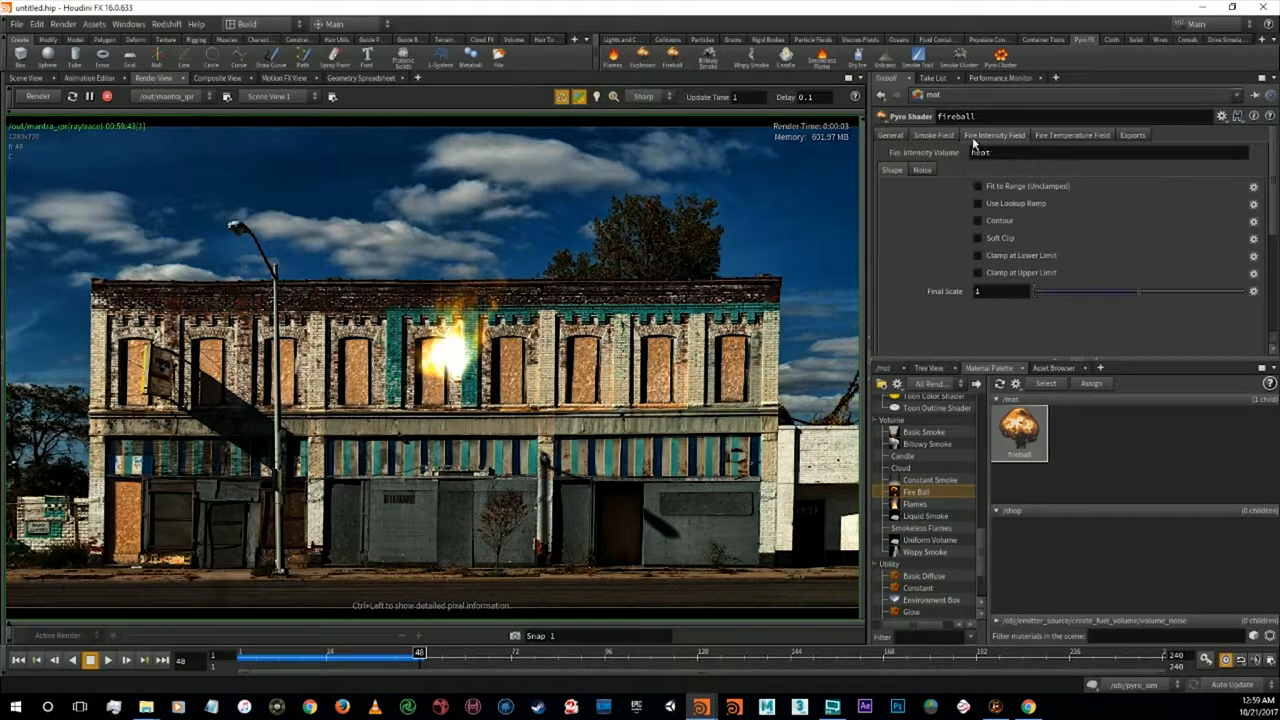
pyautogui.keyDown('ctrl'); pyautogui.middleClick(948, 291); pyautogui.keyUp('ctrl')
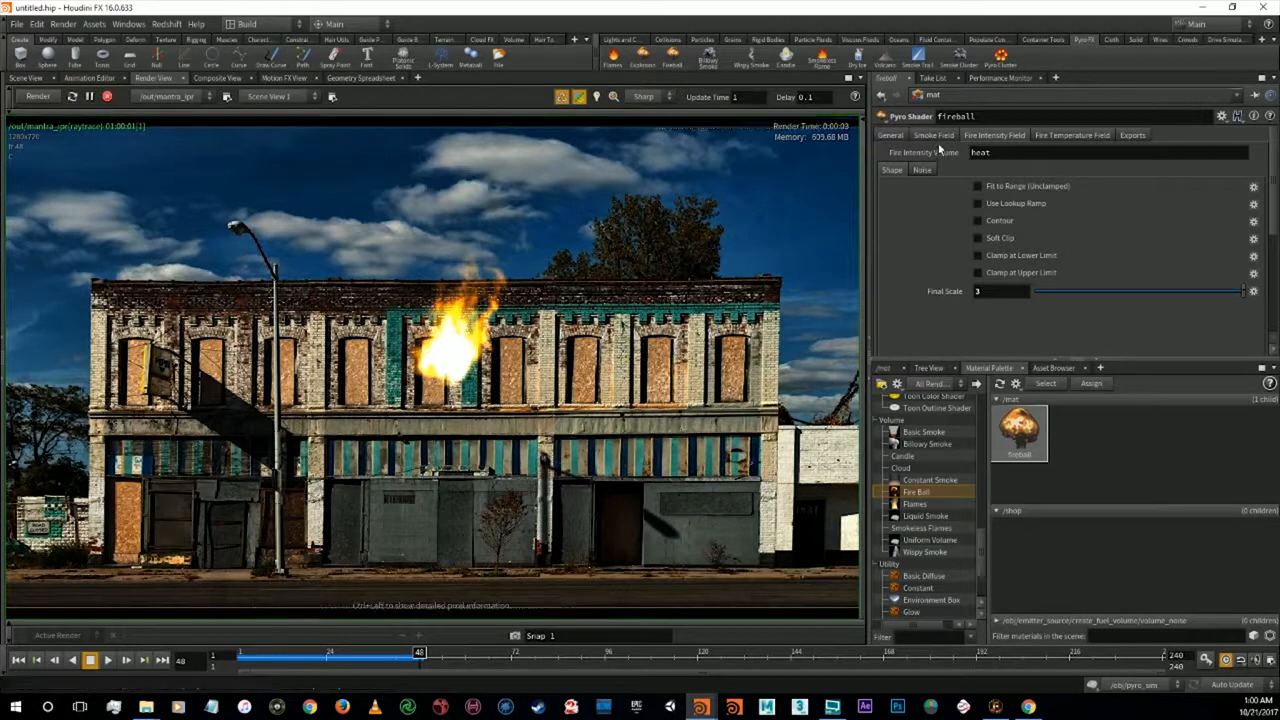
# Try a fire Intensity Scale of 3 on the fireball material and raise it to 6
pyautogui.click(890, 135)
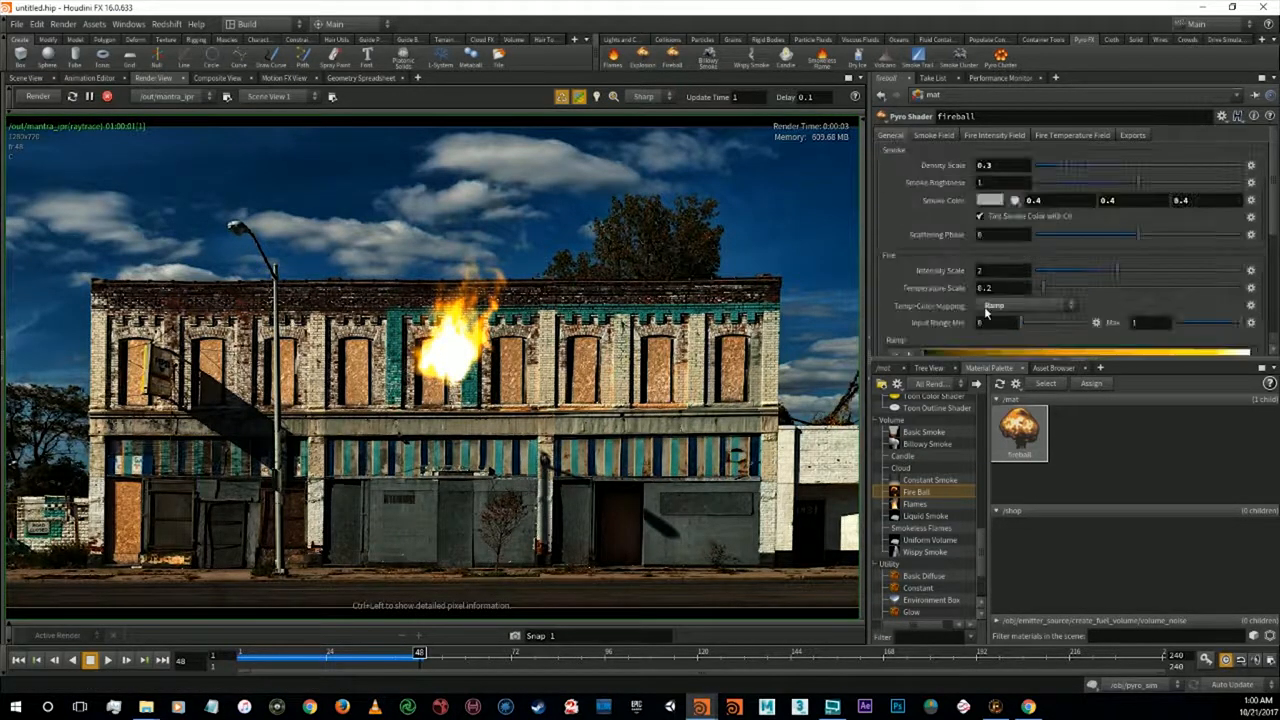
pyautogui.scroll(-3, 1040, 281)
pyautogui.scroll(3, 1040, 281)
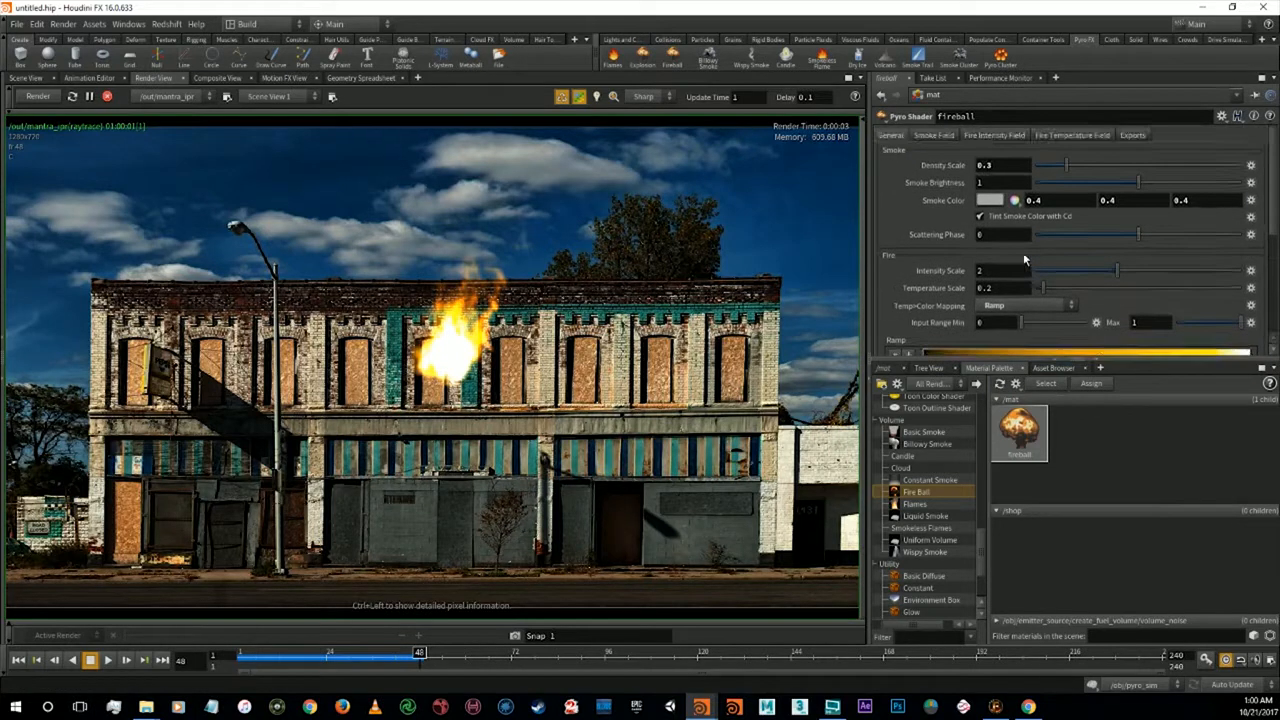
pyautogui.click(990, 184)
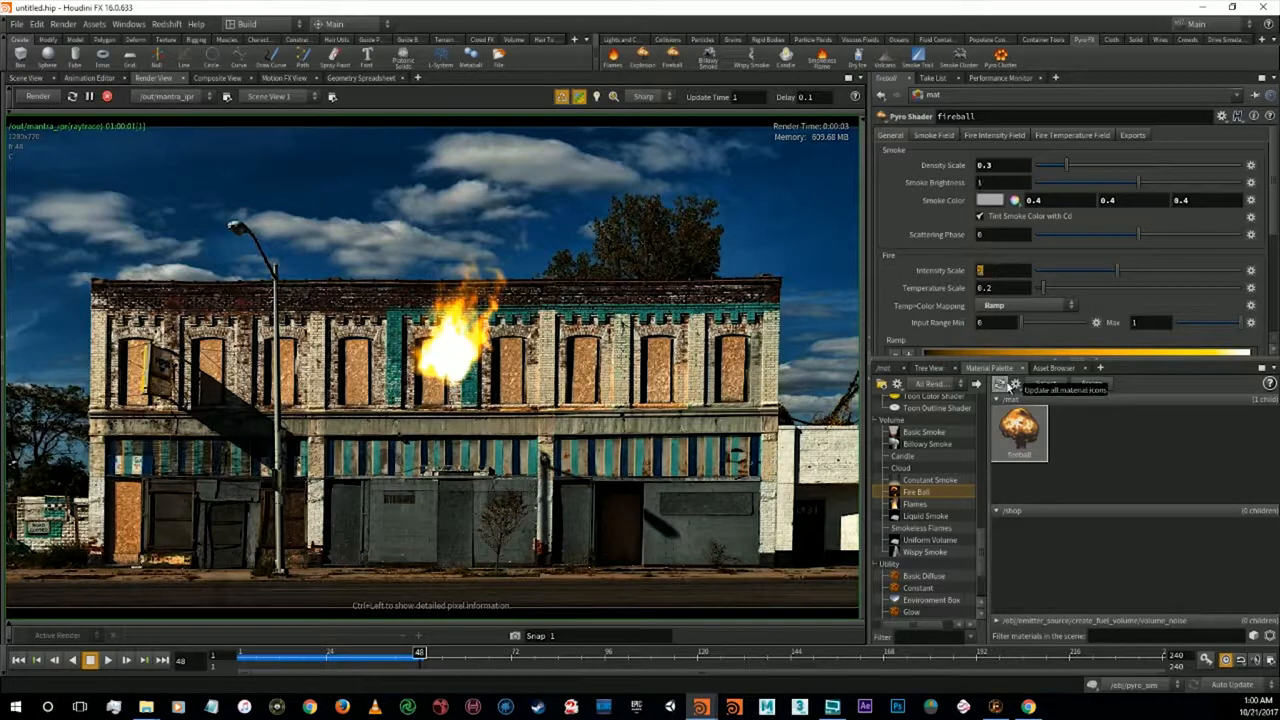
pyautogui.press('Return')
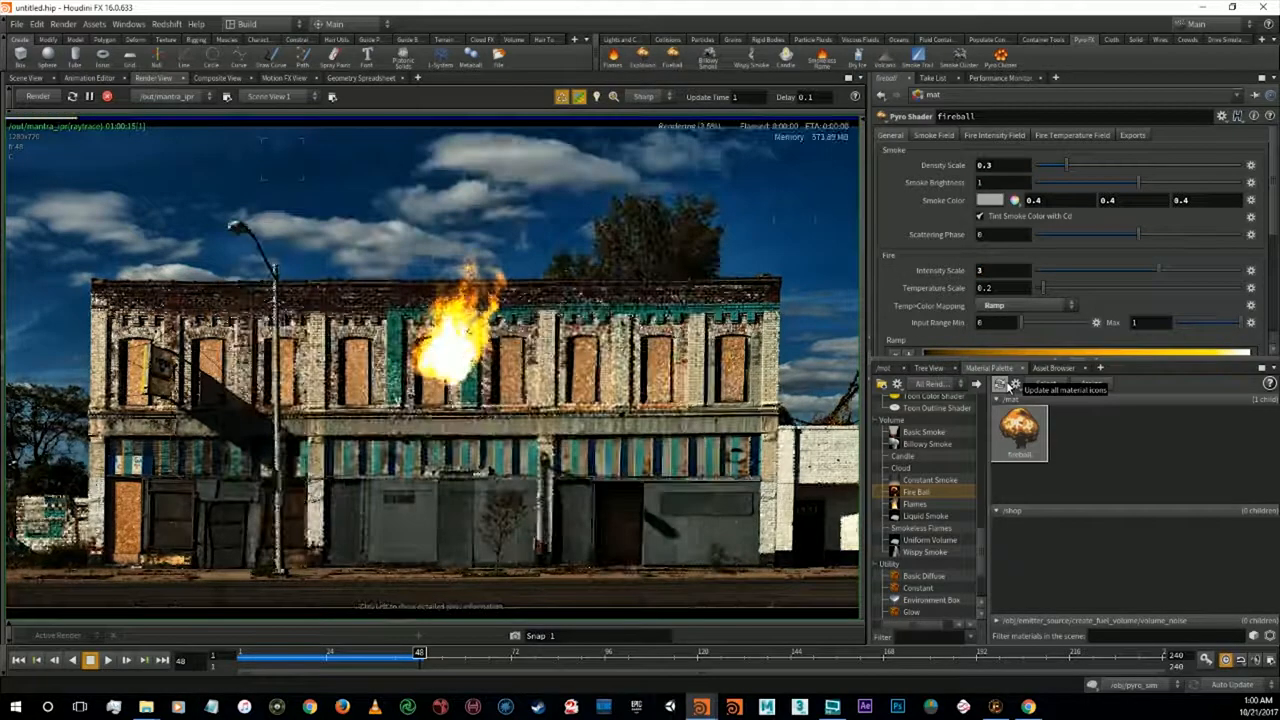
pyautogui.write('6')
pyautogui.press('Return')
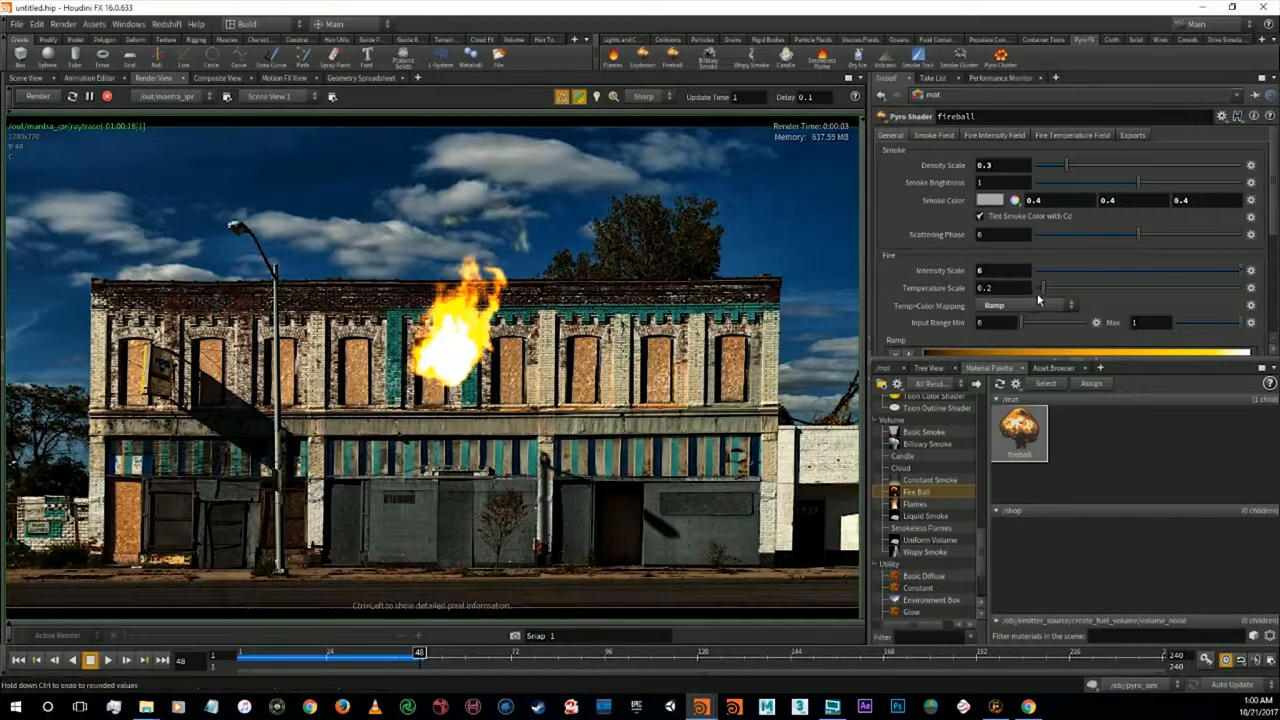
# Change the fire's temperature color mapping to Physical (Black-Body)
pyautogui.scroll(-2, 1012, 256)
pyautogui.click(1014, 240)
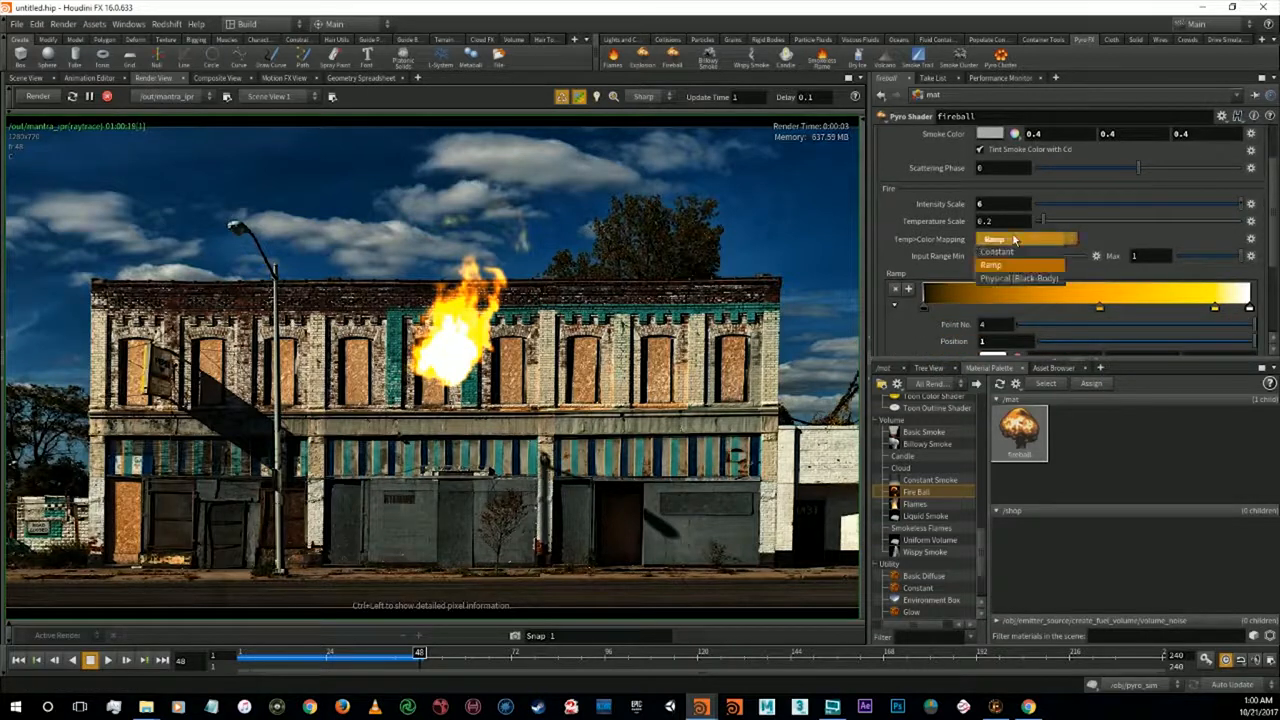
pyautogui.click(1015, 278)
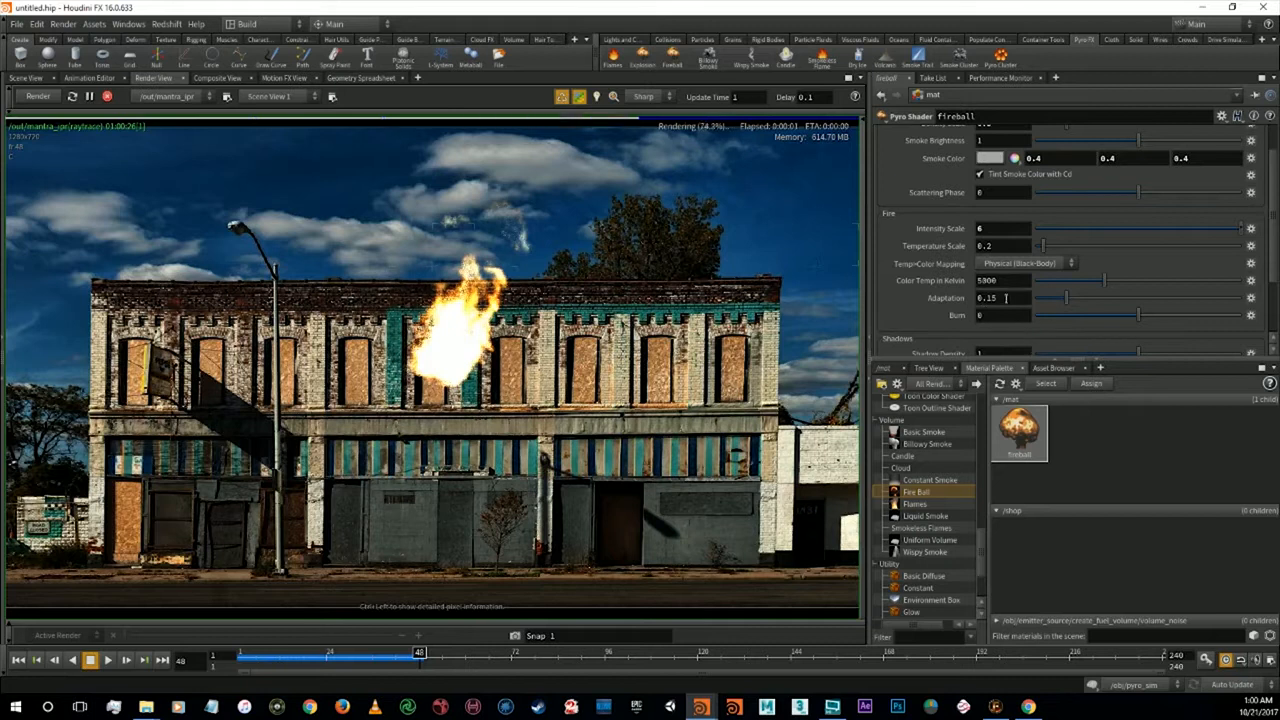
# Try black-body color temperatures of 7500, 2500, 1500 and 250 Kelvin, comparing the rendered fire
pyautogui.doubleClick(1000, 281)
pyautogui.write('7500')
pyautogui.press('Return')
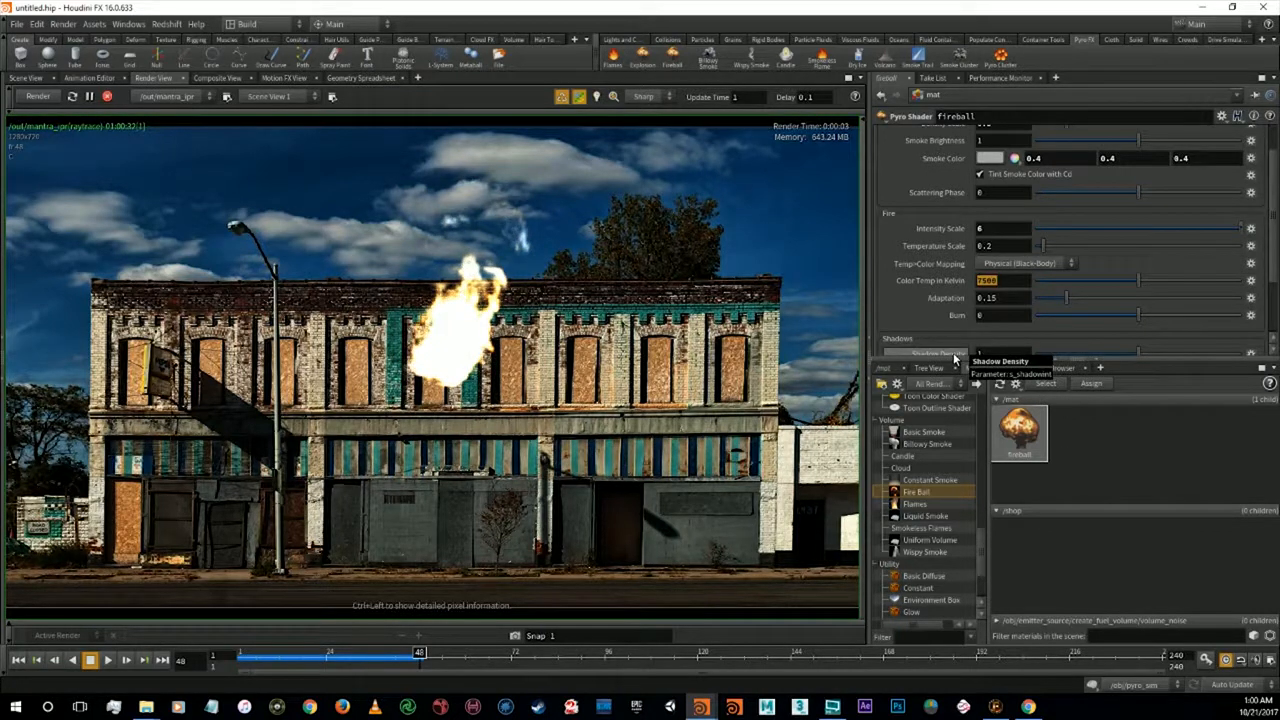
pyautogui.write('2500')
pyautogui.press('Return')
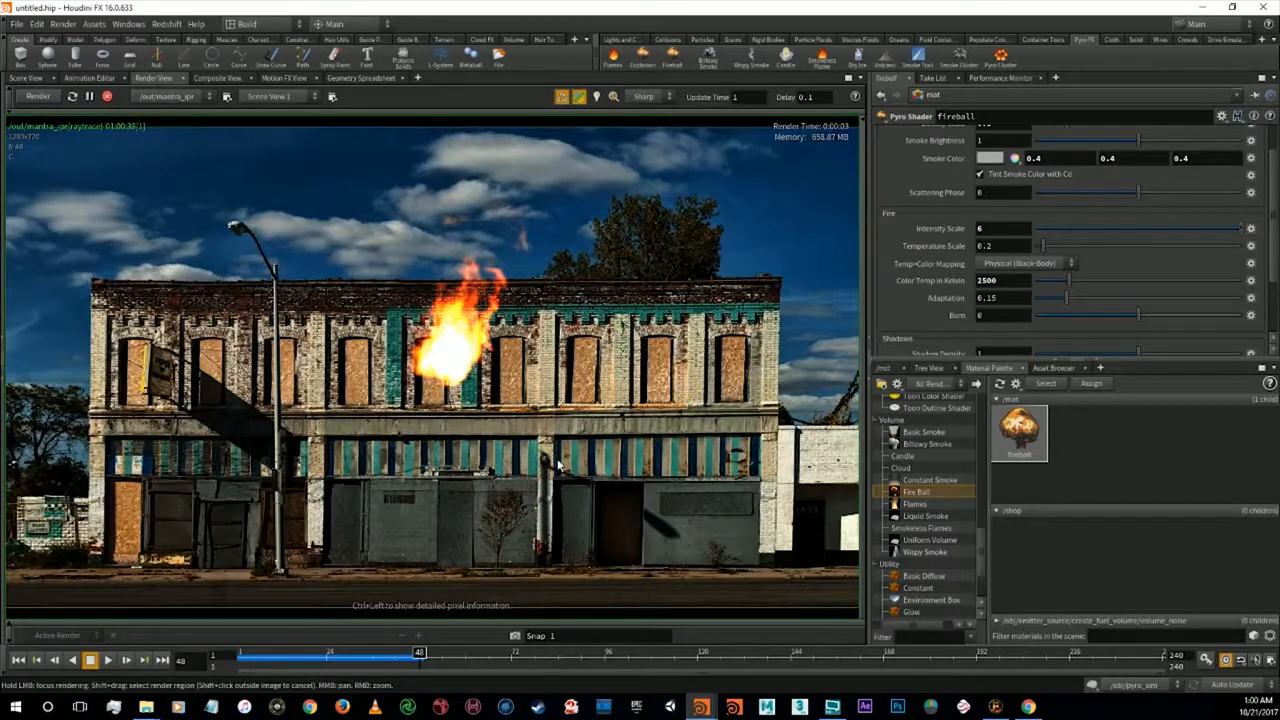
pyautogui.doubleClick(1009, 281)
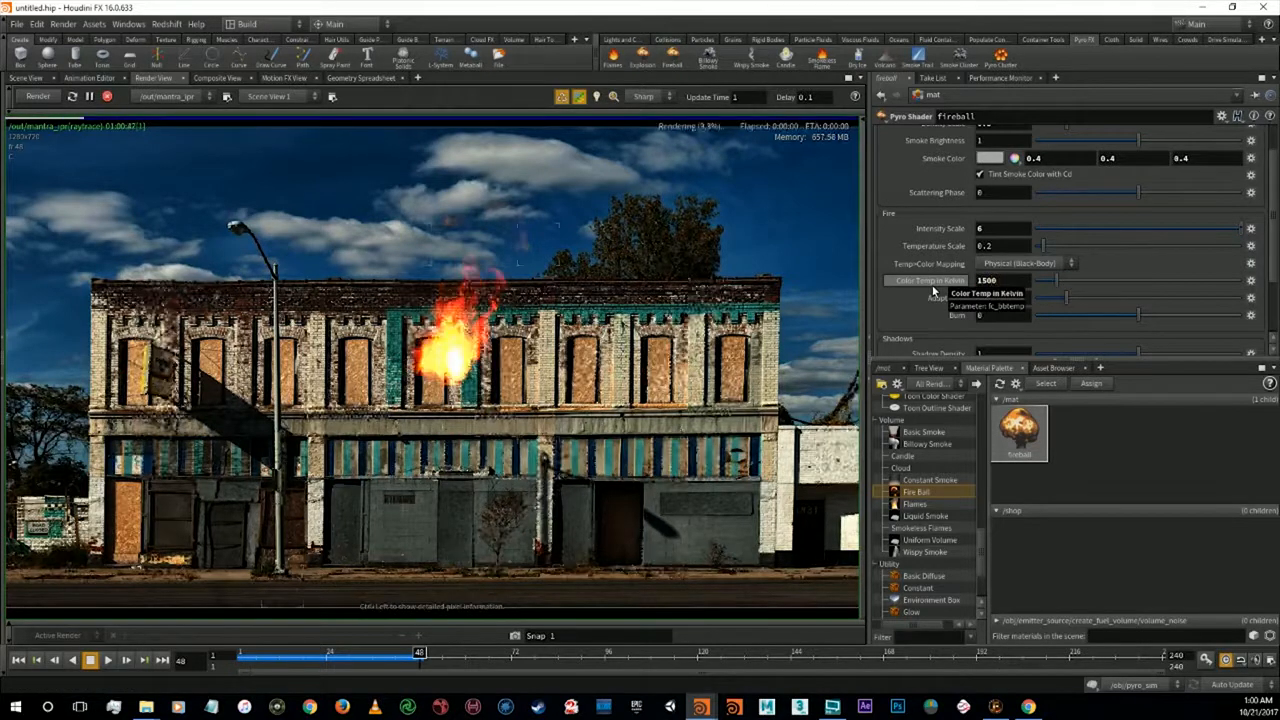
pyautogui.moveTo(1002, 281); pyautogui.dragTo(951, 287)
pyautogui.write('250')
pyautogui.press('Return')
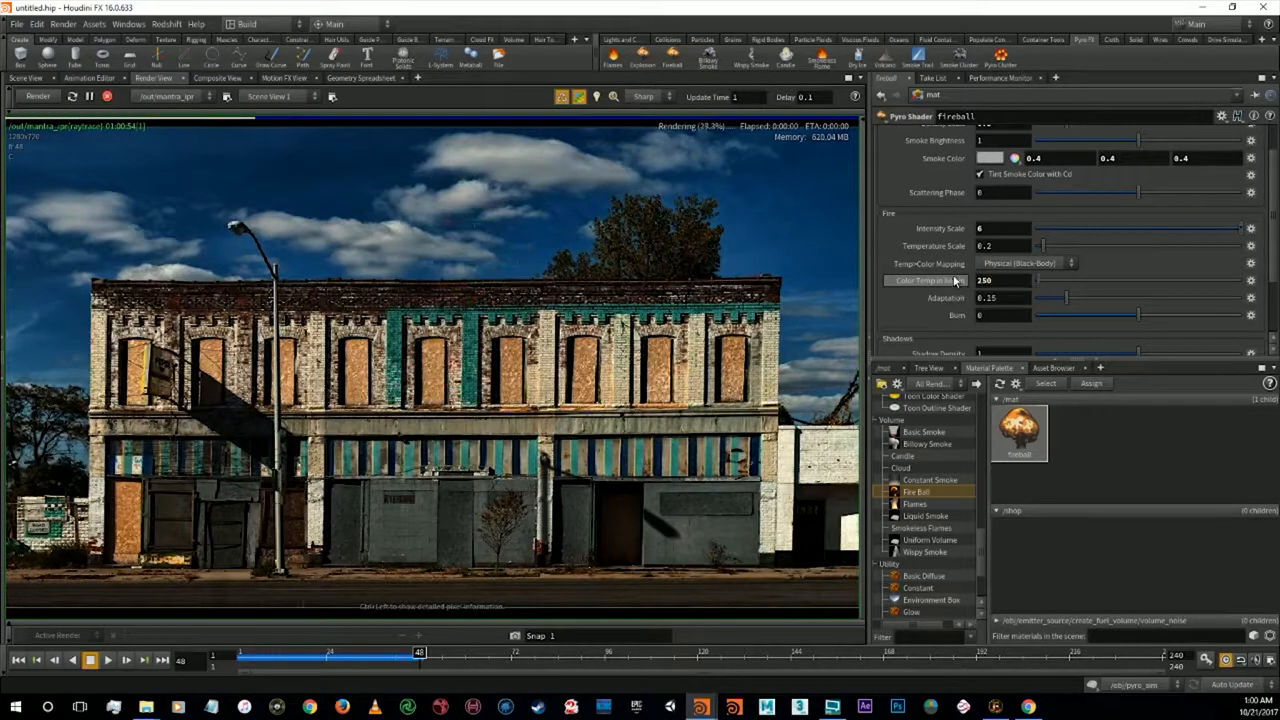
# Test further black-body color temperatures, including 500, 5000 and 3500 Kelvin, against the background photo
pyautogui.moveTo(1008, 280); pyautogui.dragTo(951, 287)
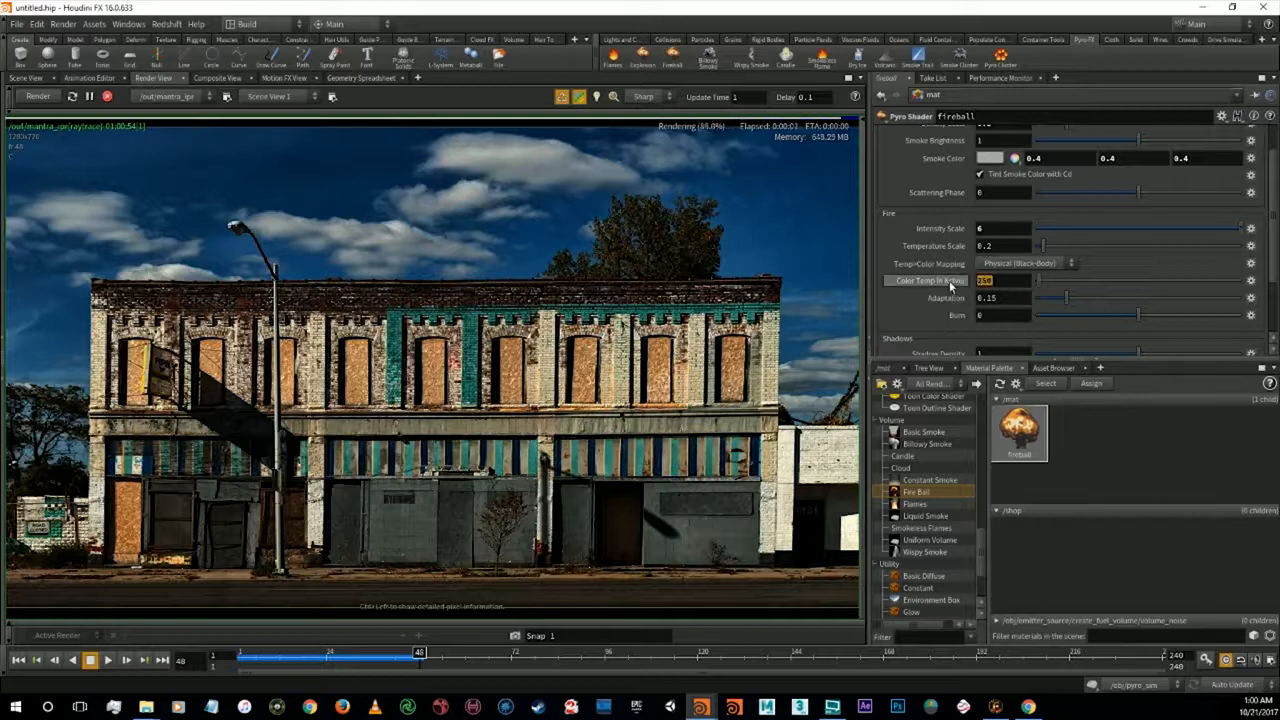
pyautogui.write('500')
pyautogui.press('Return')
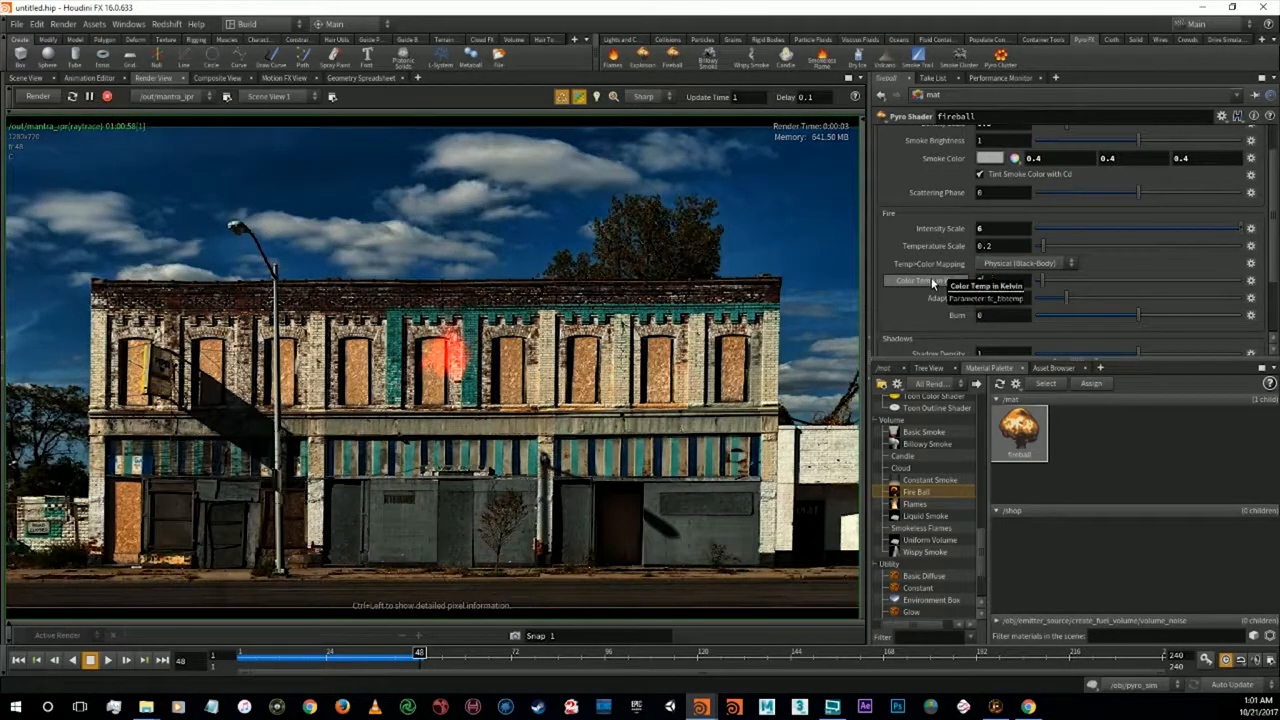
pyautogui.press('Return')
pyautogui.moveTo(1002, 281); pyautogui.dragTo(951, 284)
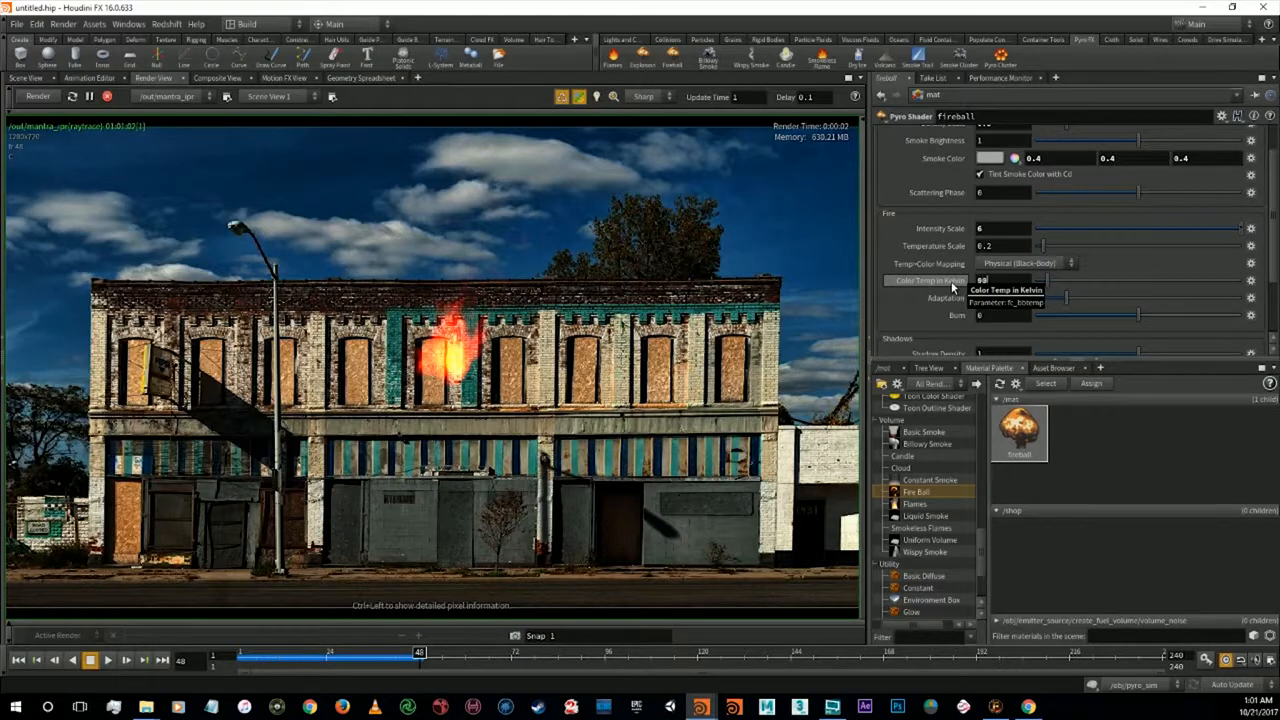
pyautogui.moveTo(1006, 280); pyautogui.dragTo(929, 269)
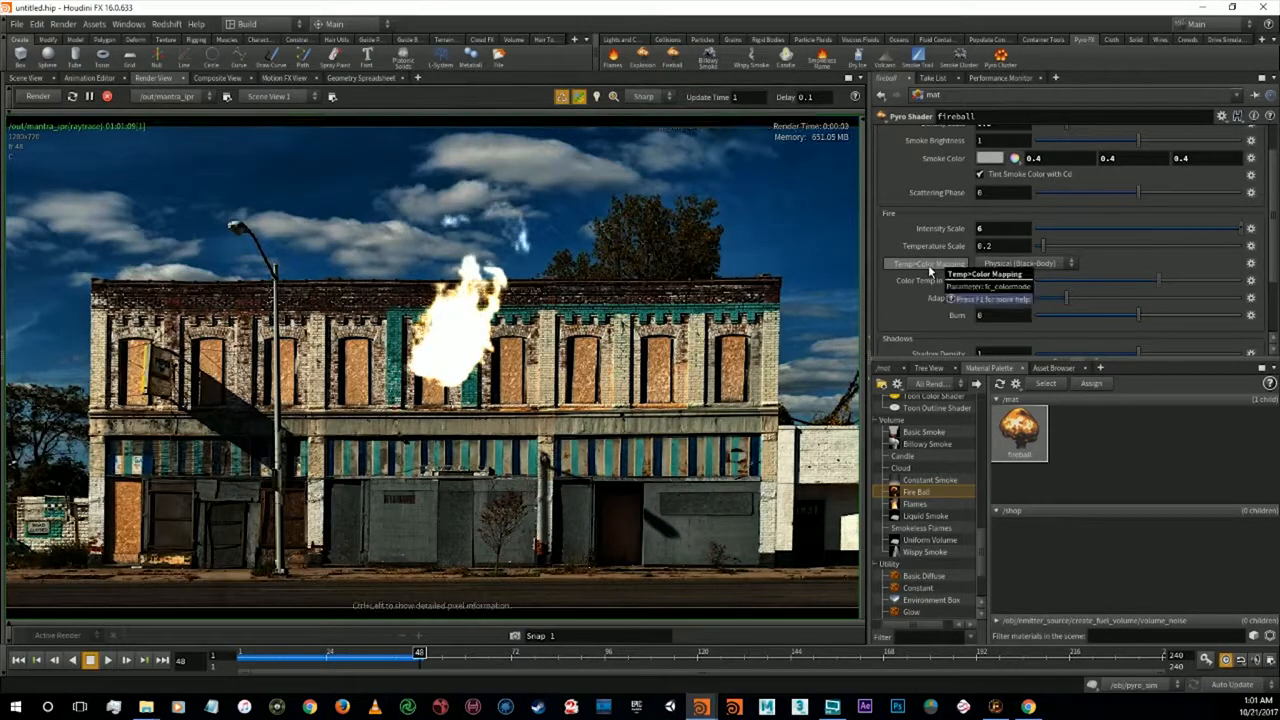
pyautogui.write('5800')
pyautogui.press('Return')
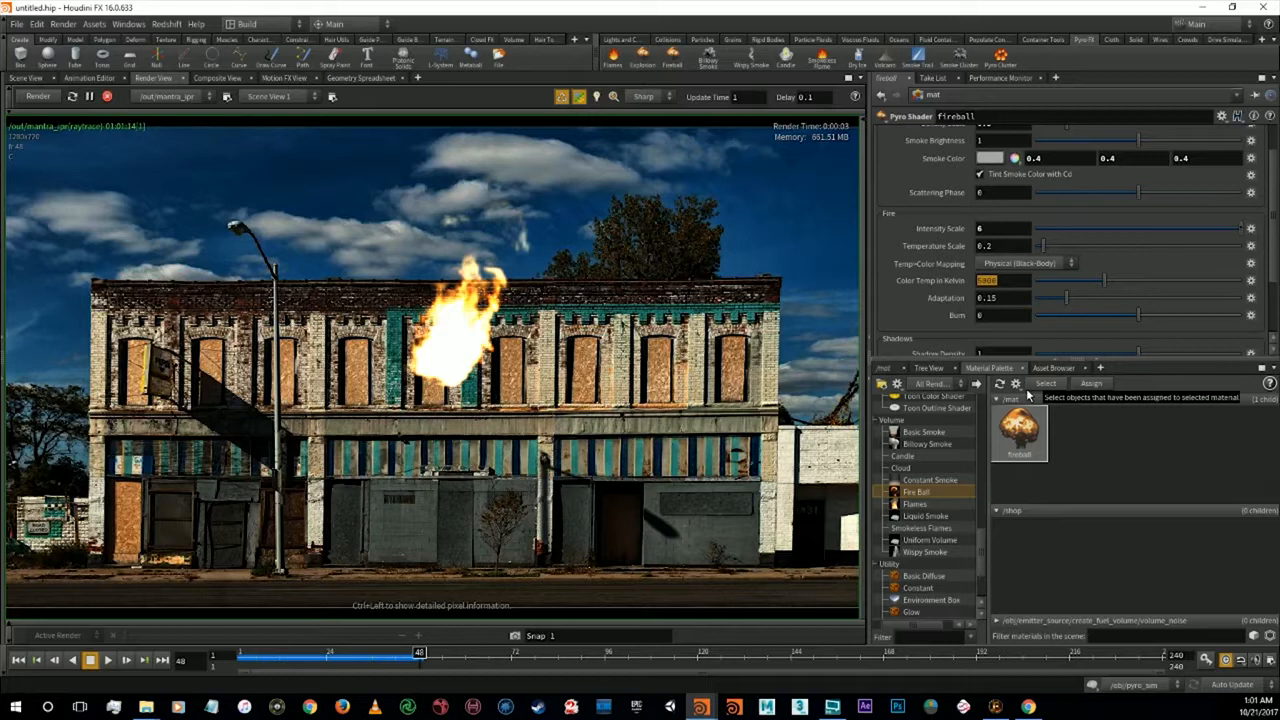
pyautogui.write('3500')
pyautogui.press('Return')
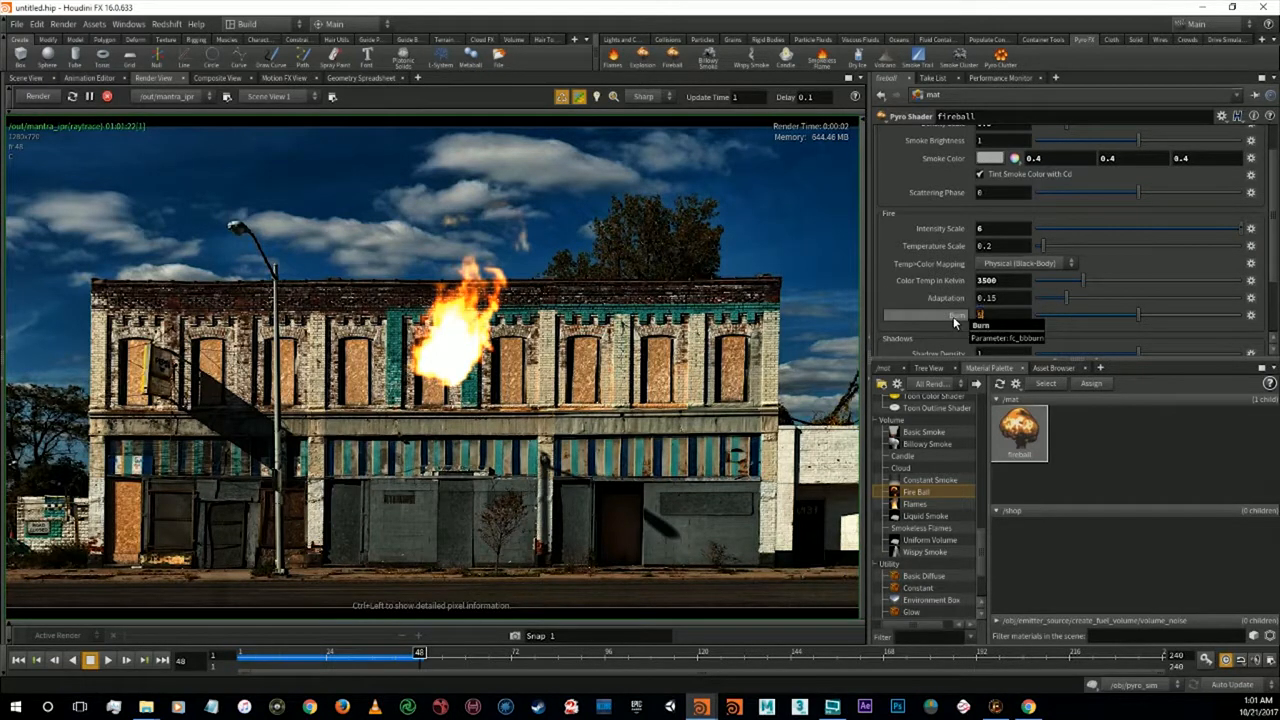
# Try Burn values such as 5 and 500 on the black-body fire to compare the renders
pyautogui.click(992, 316)
pyautogui.write('5')
pyautogui.press('Return')
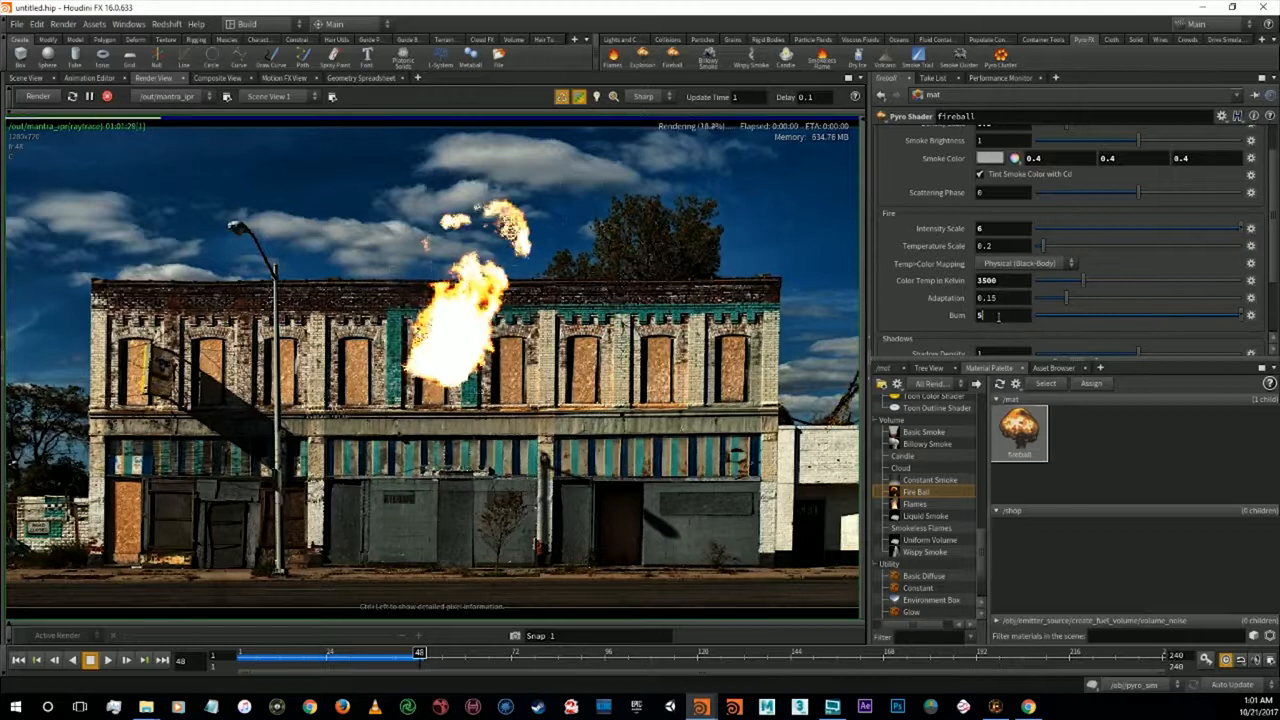
pyautogui.write('00')
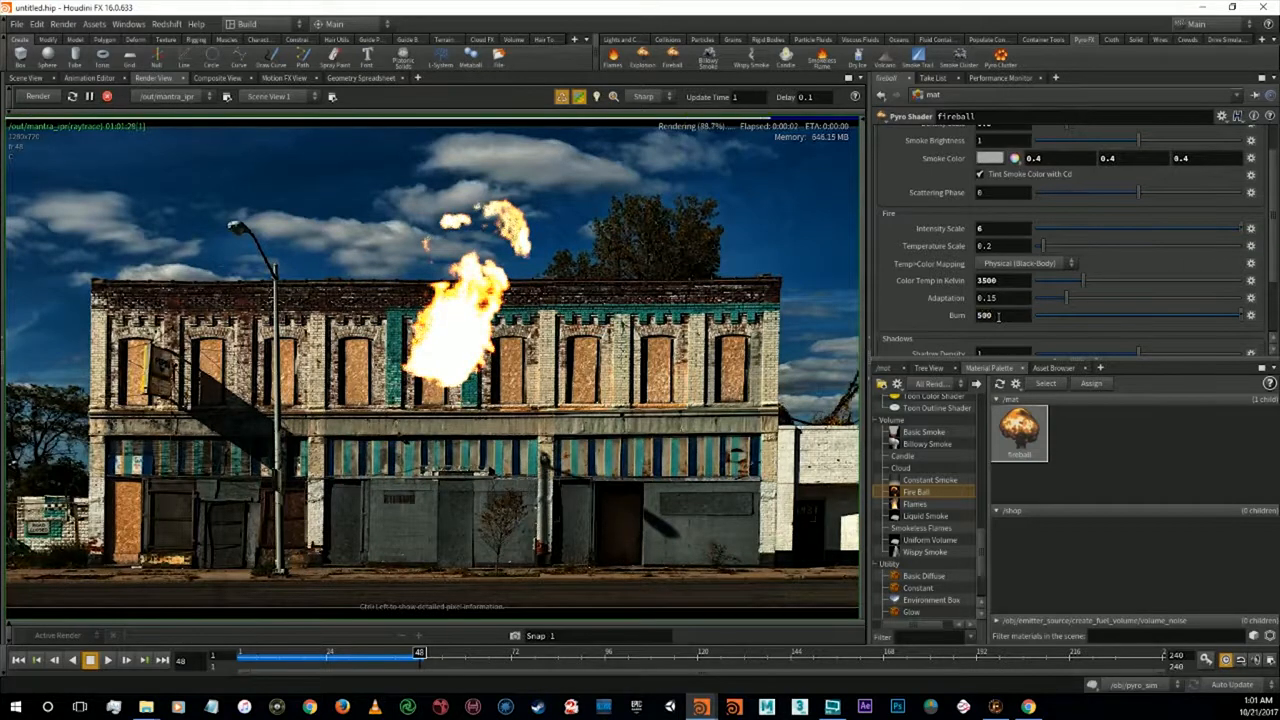
pyautogui.press('Return')
pyautogui.write('5')
pyautogui.press('Return')
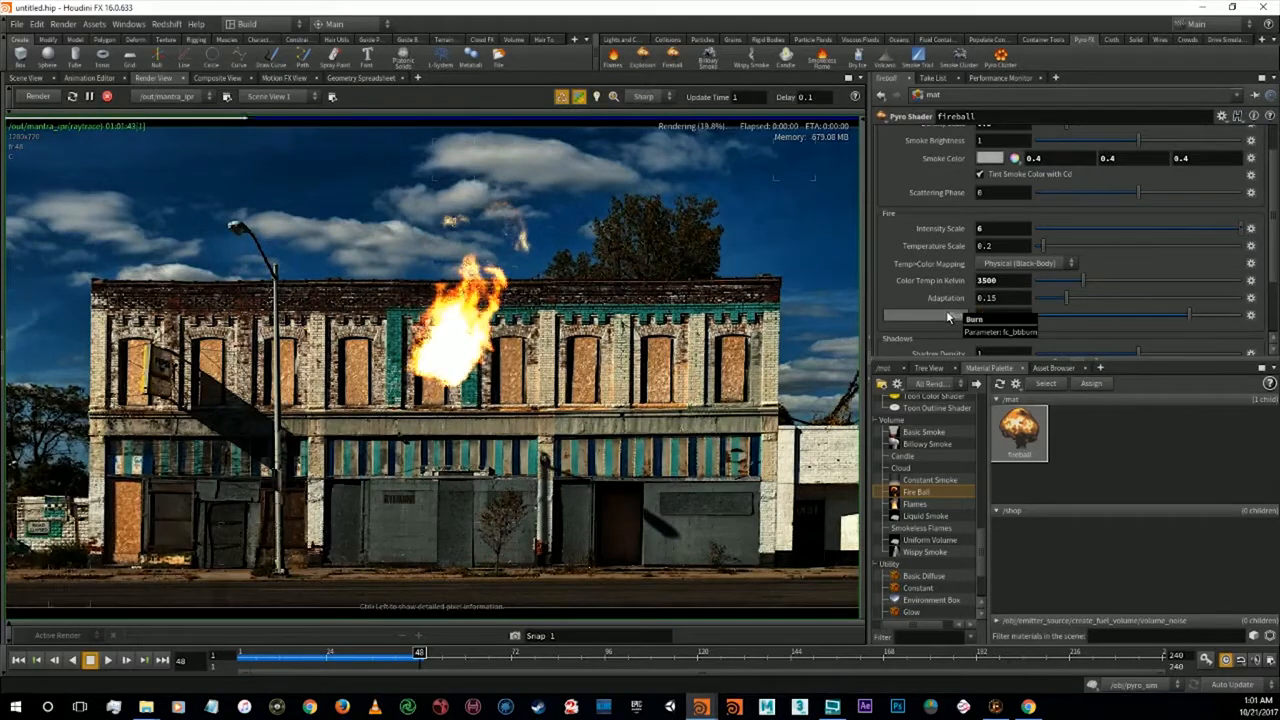
# Set the black-body fire's Burn to 3
pyautogui.moveTo(986, 315); pyautogui.dragTo(955, 311)
pyautogui.write('2')
pyautogui.press('Return')
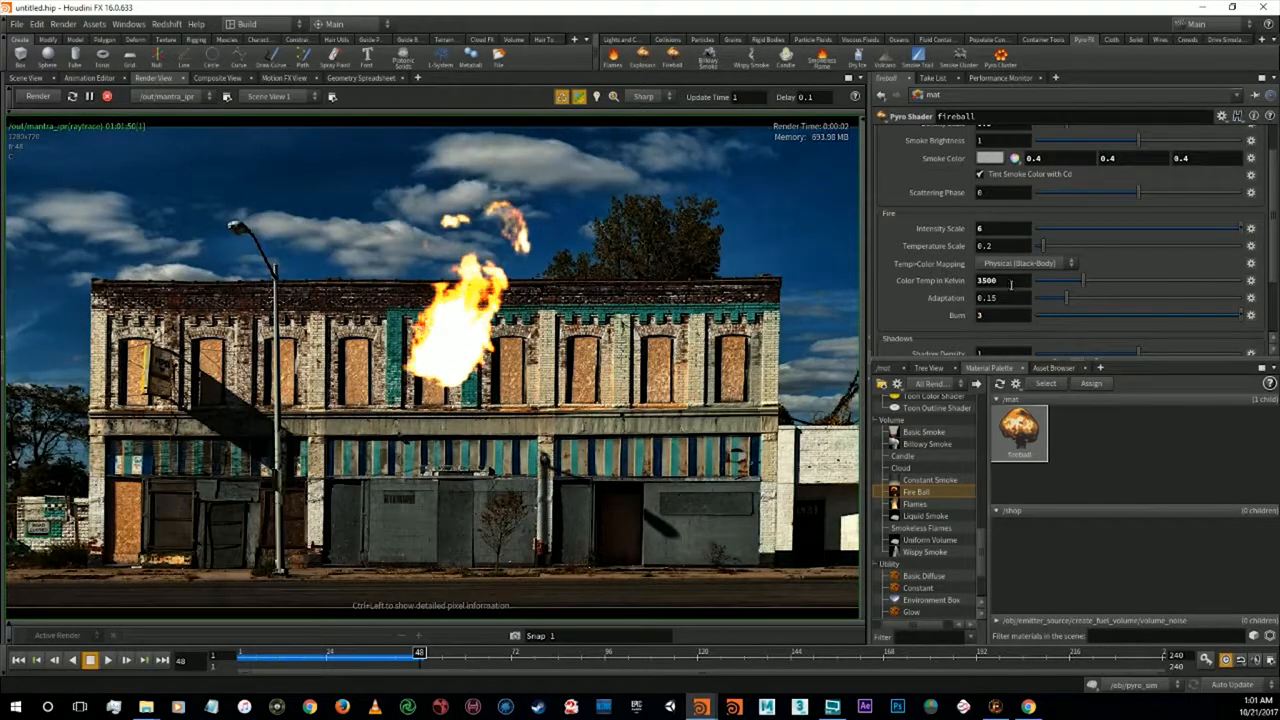
# Try a fire color temperature of 2500 Kelvin and raise it to 3000 Kelvin
pyautogui.moveTo(1011, 284); pyautogui.dragTo(949, 281)
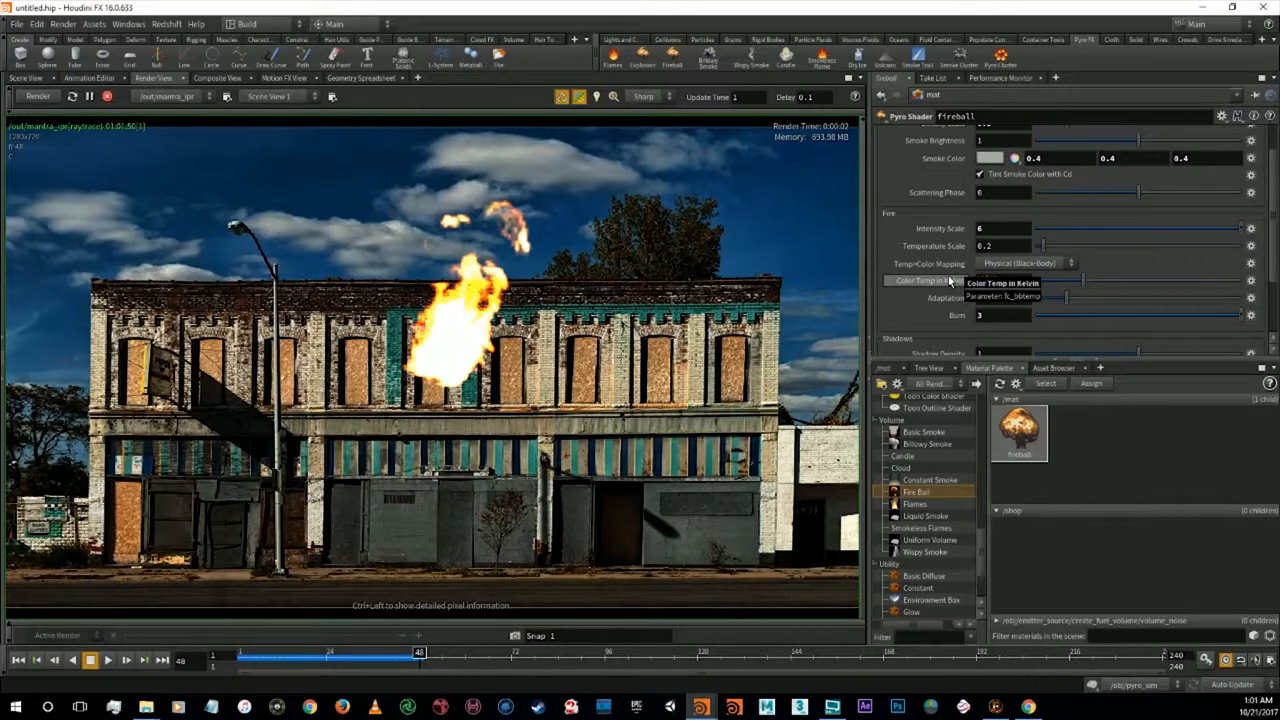
pyautogui.write('2500')
pyautogui.press('Return')
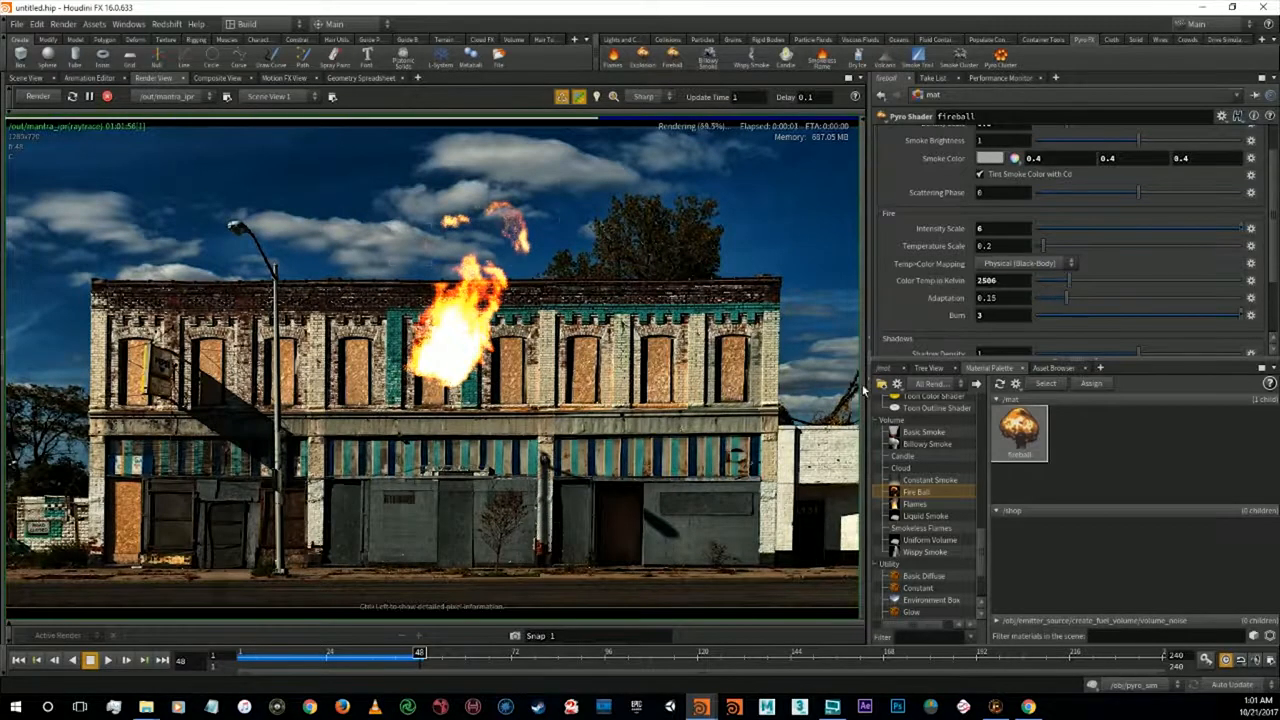
pyautogui.write('3800')
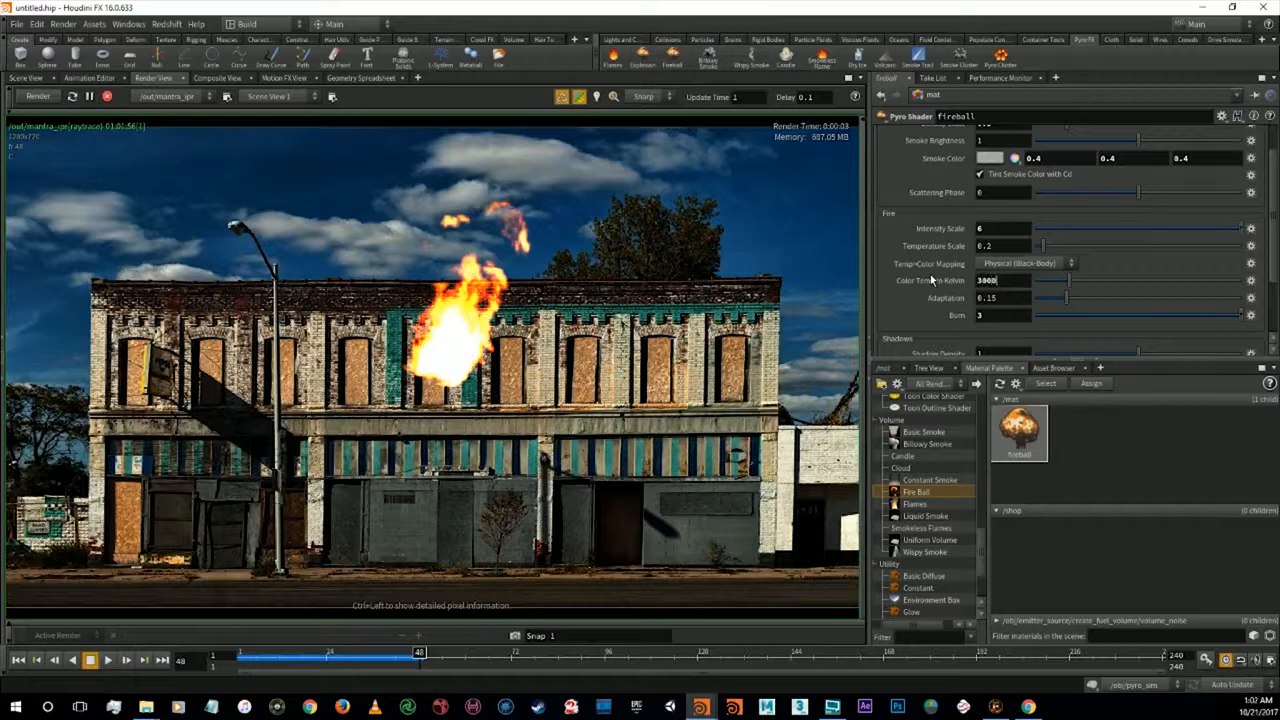
pyautogui.press('Return')
pyautogui.click(1008, 283)
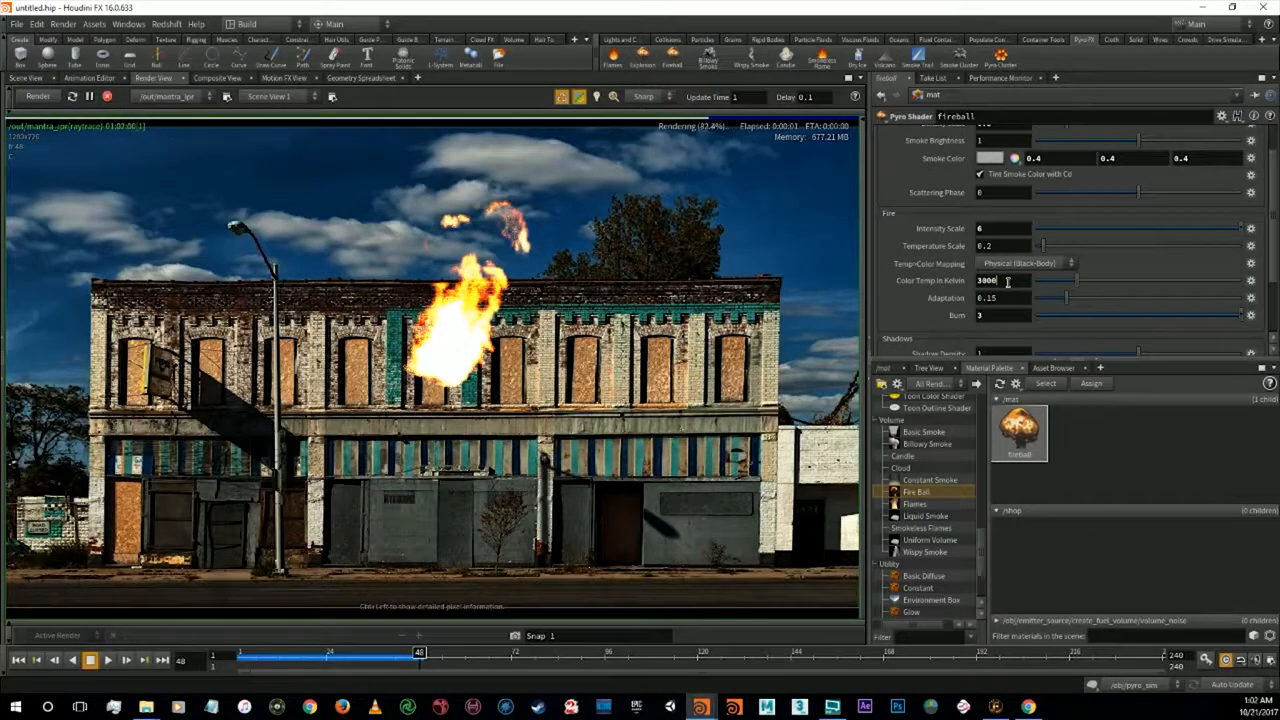
# Try fire color temperatures of 1500, 200 and 2000 Kelvin, and settle on 2750 Kelvin
pyautogui.moveTo(1010, 284); pyautogui.dragTo(945, 280)
pyautogui.write('1500')
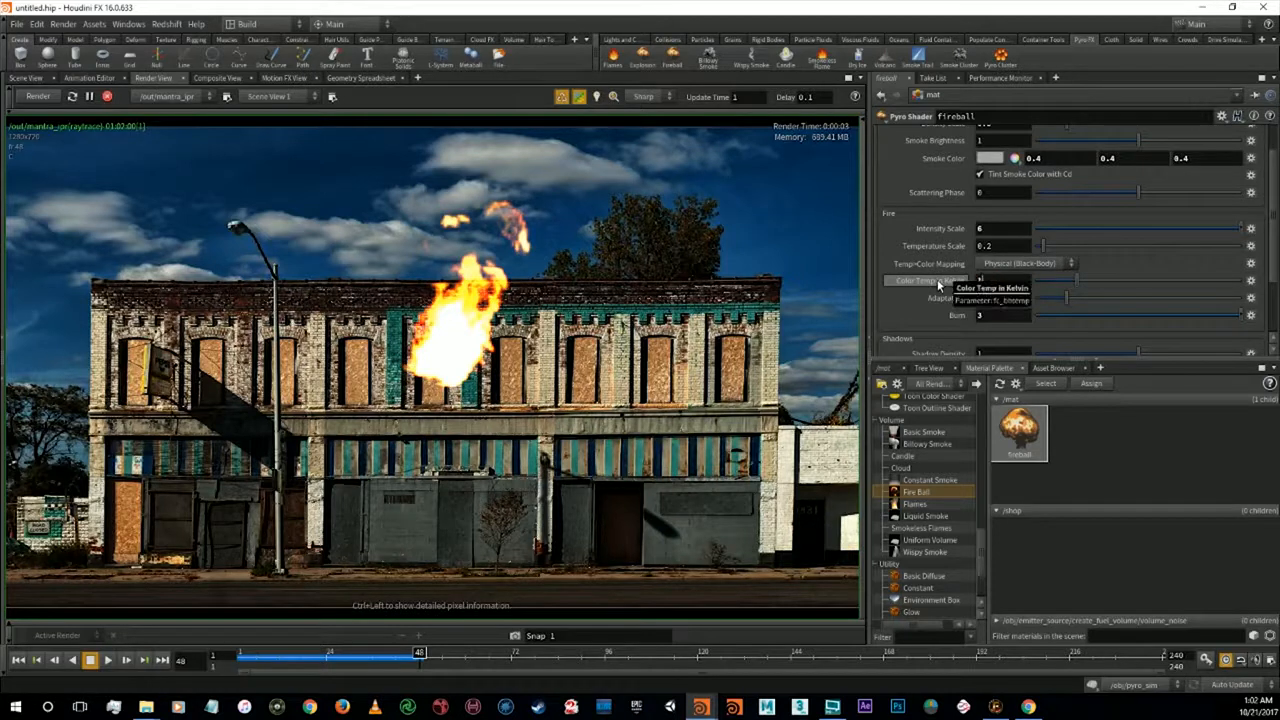
pyautogui.press('Return')
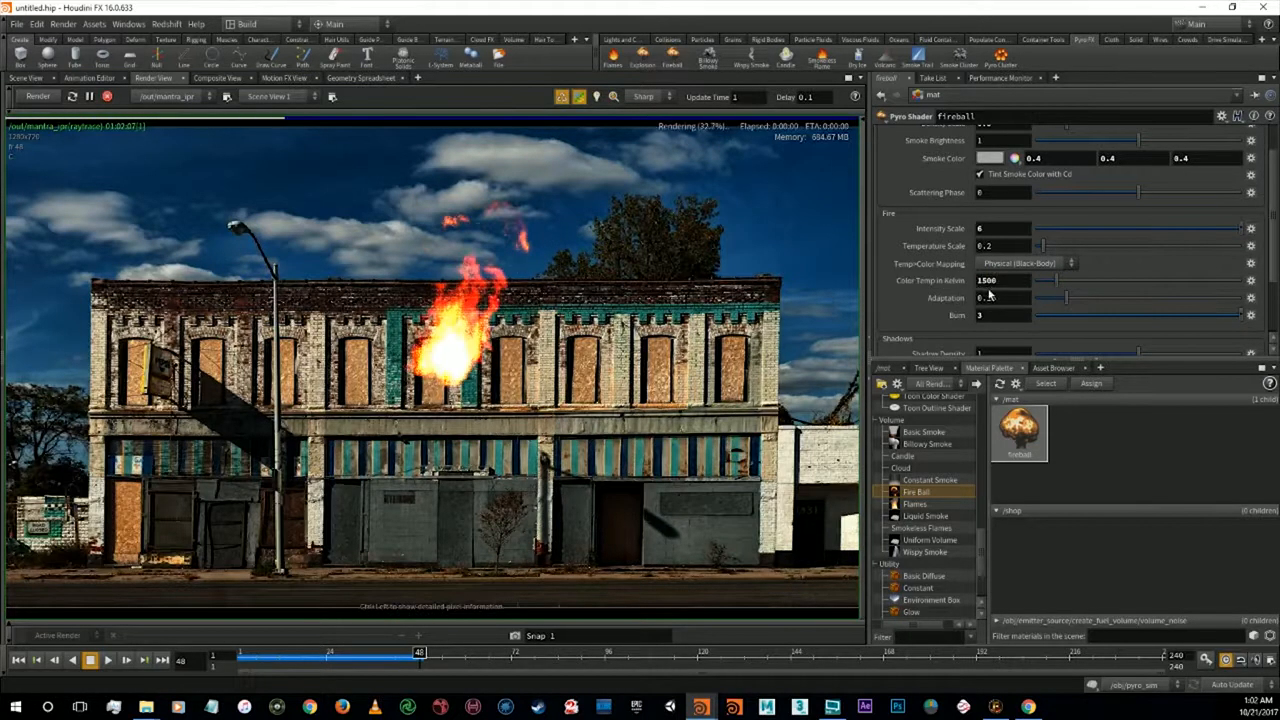
pyautogui.moveTo(1010, 281); pyautogui.dragTo(948, 286)
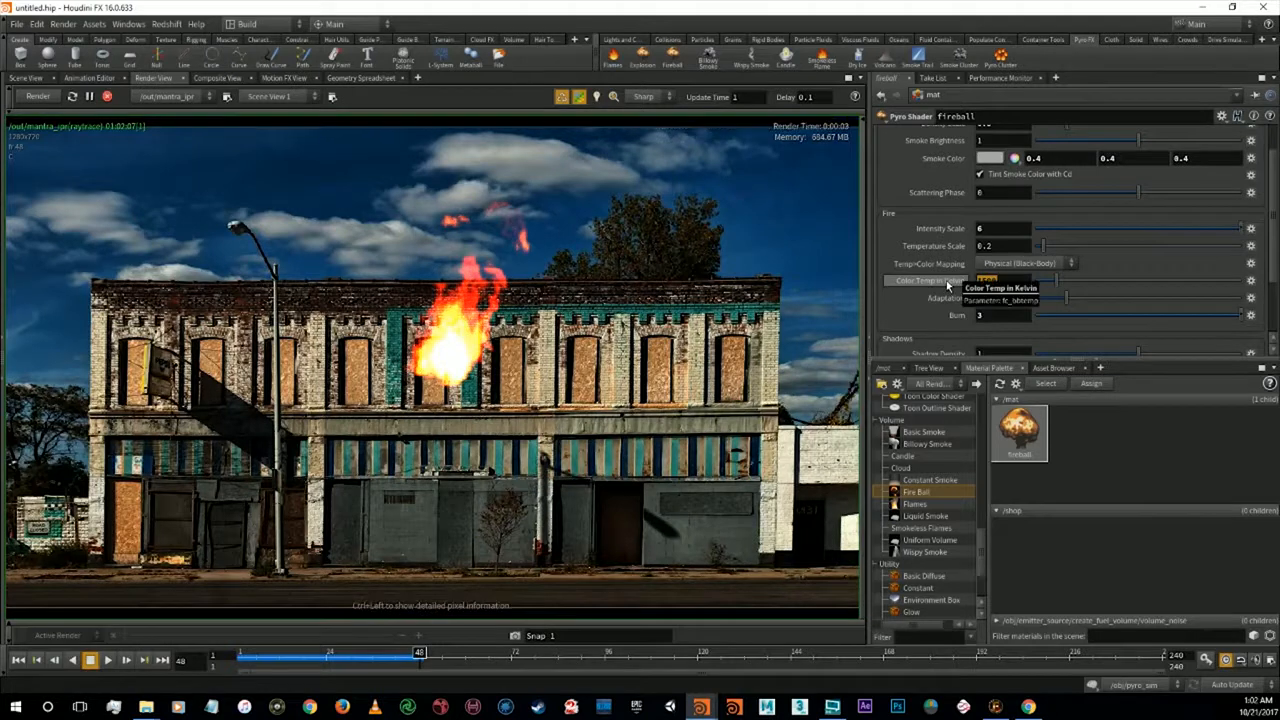
pyautogui.write('200')
pyautogui.press('Return')
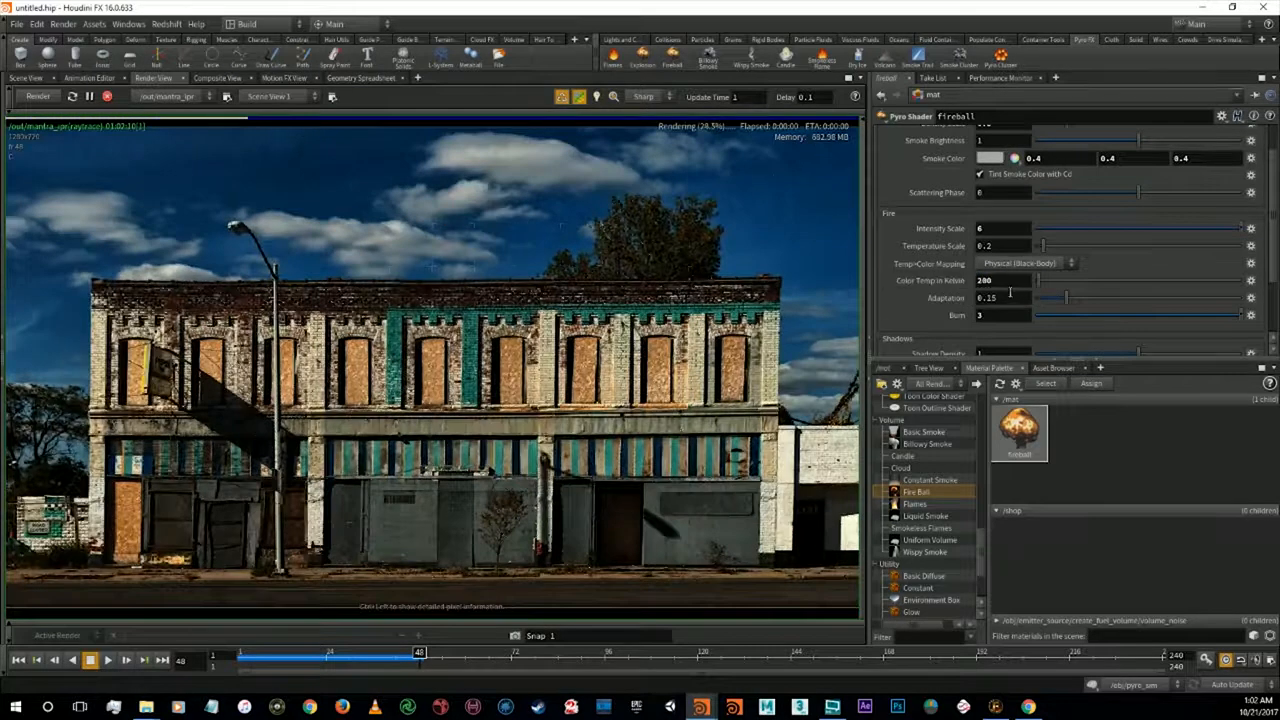
pyautogui.write('0')
pyautogui.press('Return')
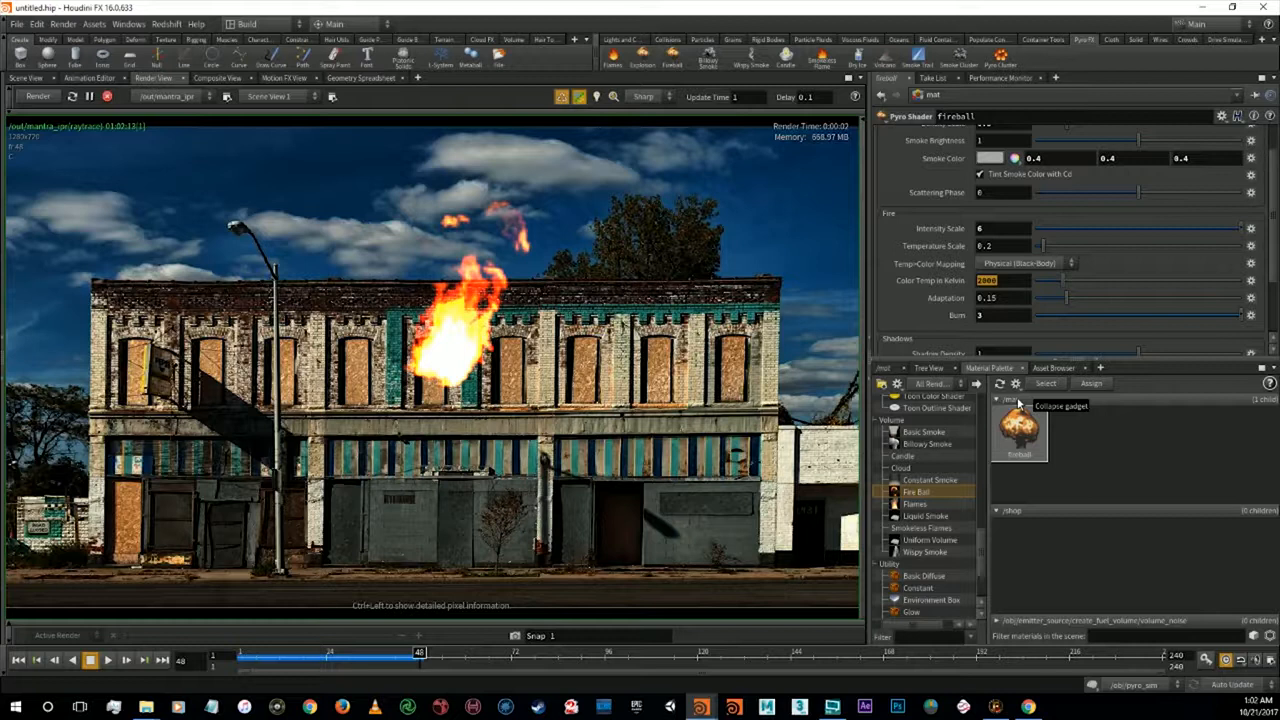
pyautogui.press('Return')
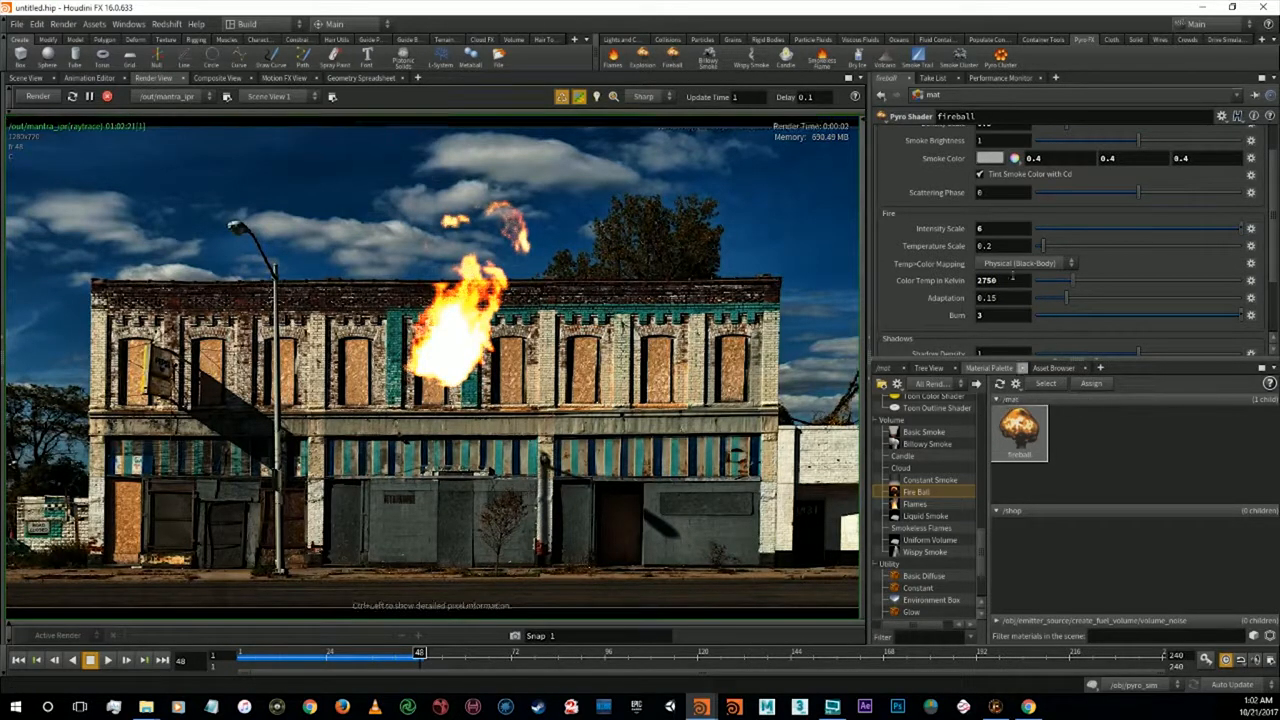
# Test higher fire Temperature Scale values such as 2 and .5 in the render
pyautogui.click(1012, 248)
pyautogui.write('2')
pyautogui.press('Return')
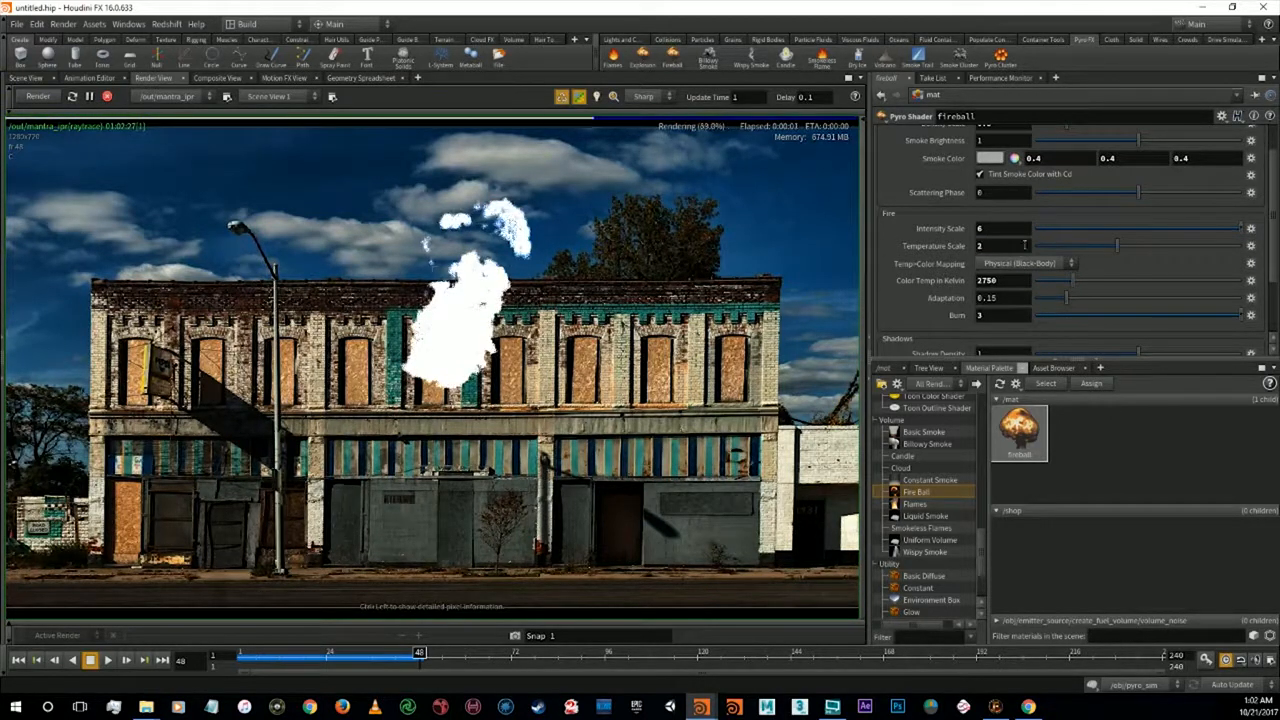
pyautogui.moveTo(1020, 246); pyautogui.dragTo(945, 249)
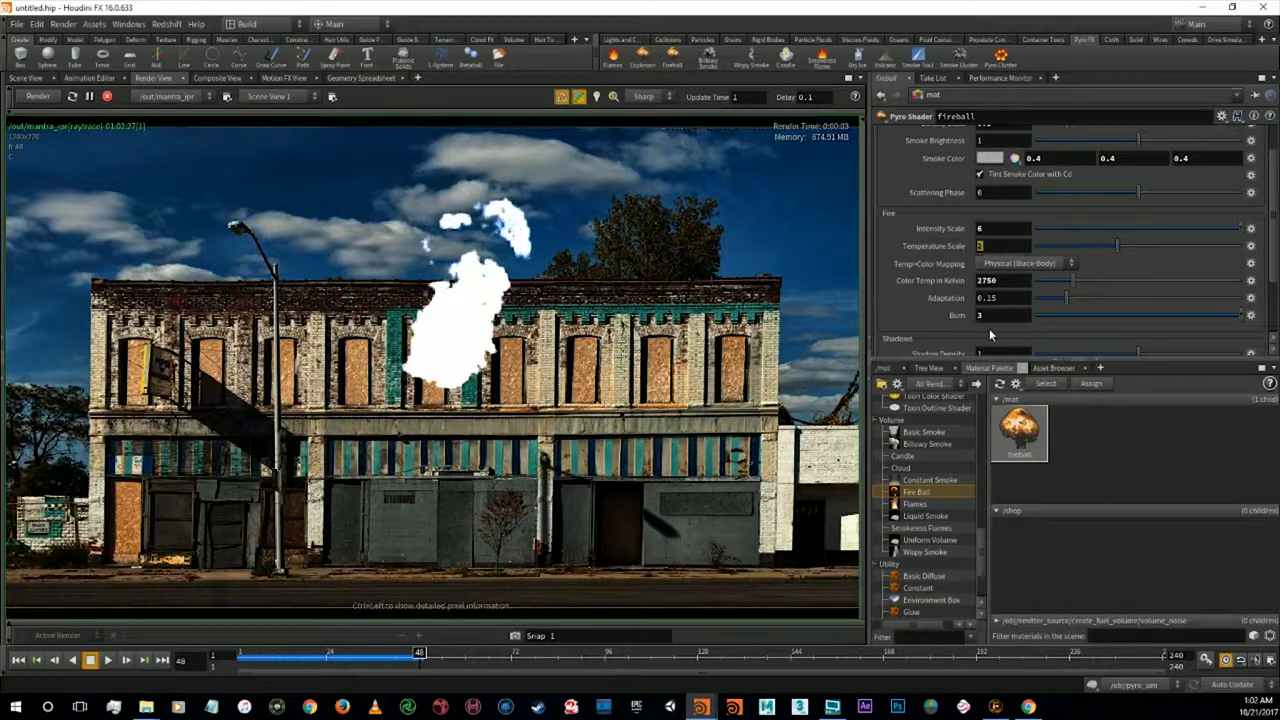
pyautogui.press('Return')
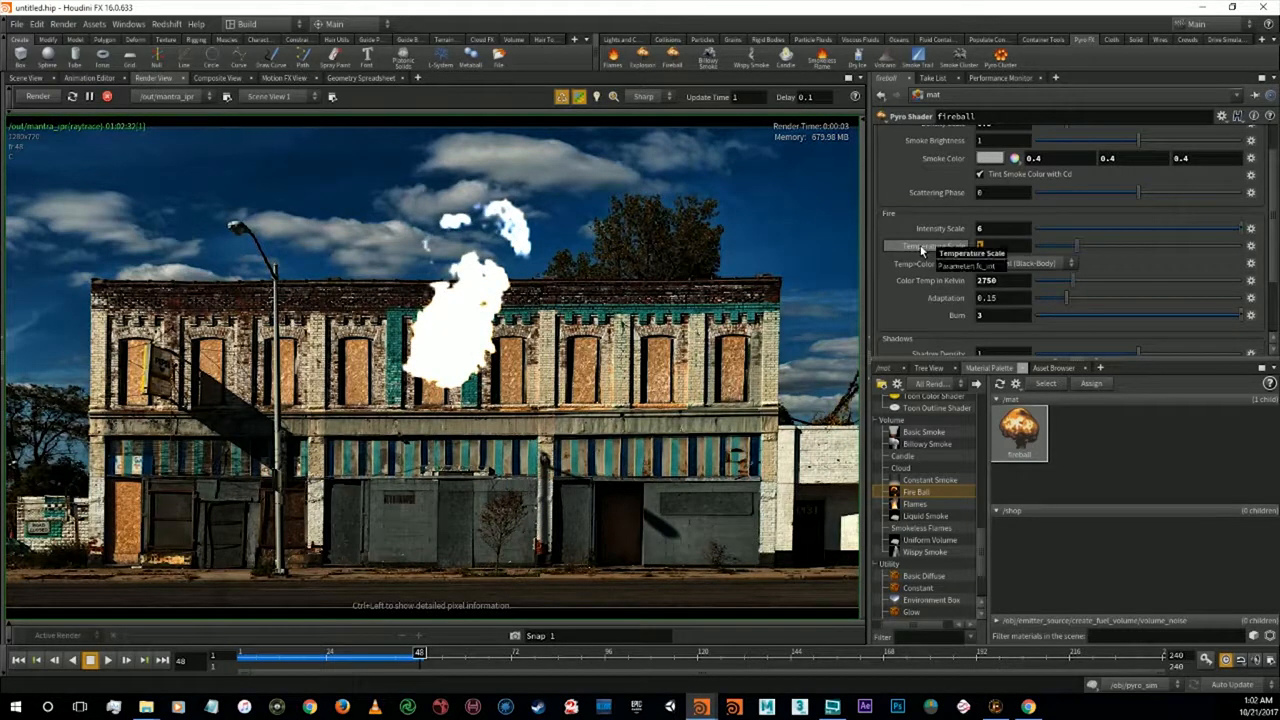
pyautogui.press('Return')
# Try lower values for the fire's Temperature Scale and set it to .15
pyautogui.moveTo(997, 246); pyautogui.dragTo(945, 247)
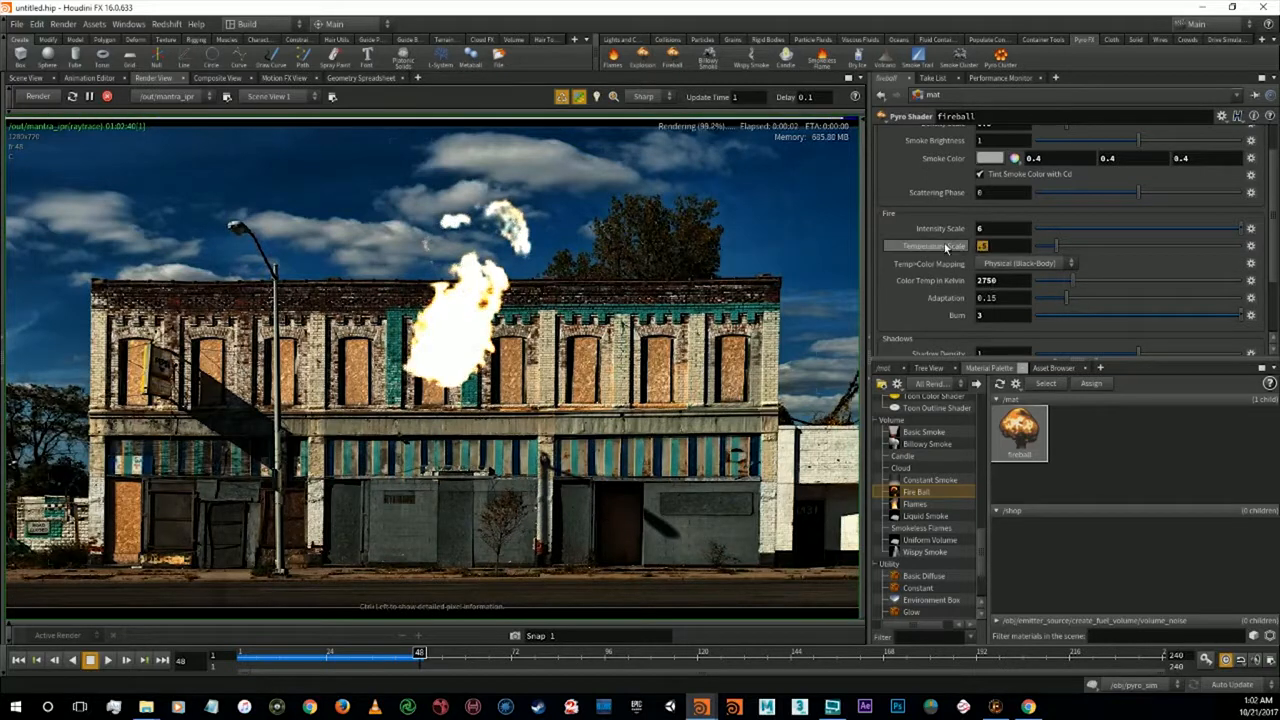
pyautogui.write('.2')
pyautogui.press('Return')
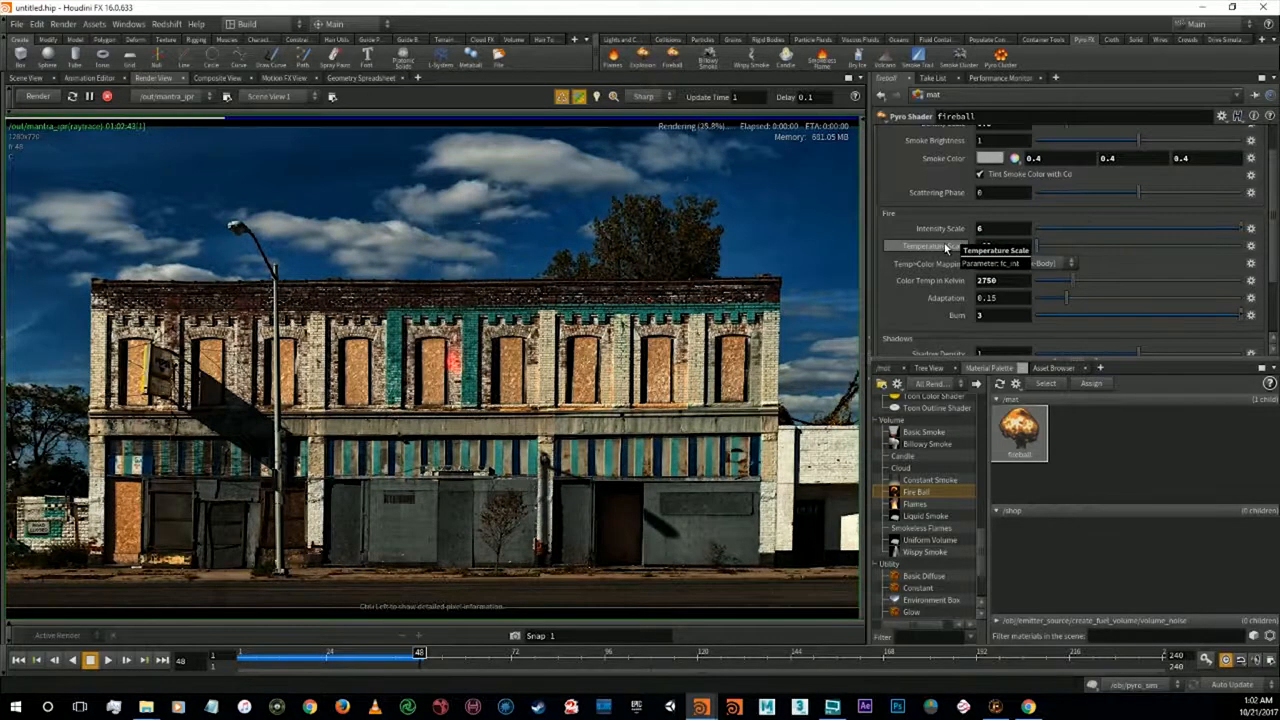
pyautogui.press('Return')
pyautogui.moveTo(1000, 245); pyautogui.dragTo(922, 234)
pyautogui.write('.3')
pyautogui.press('Return')
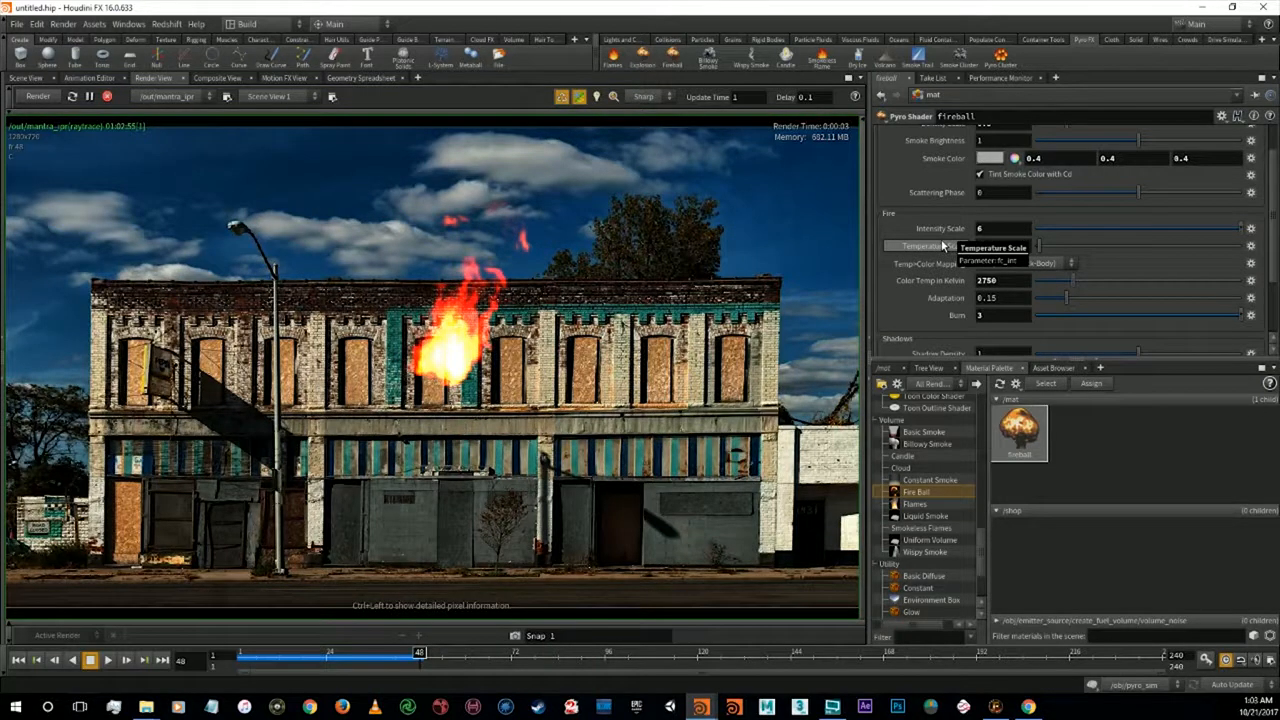
pyautogui.press('Return')
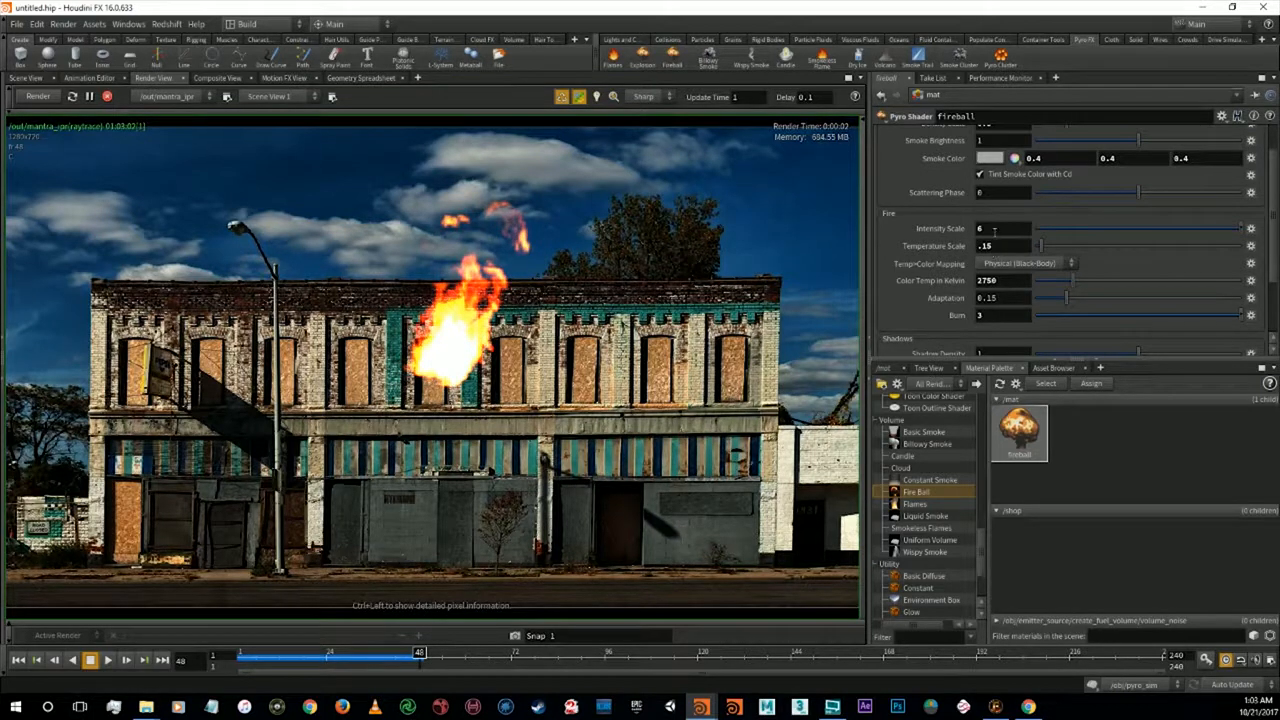
# Compare fire Intensity Scale values of 1 and 15, and set the Intensity Scale to 3
pyautogui.doubleClick(993, 231)
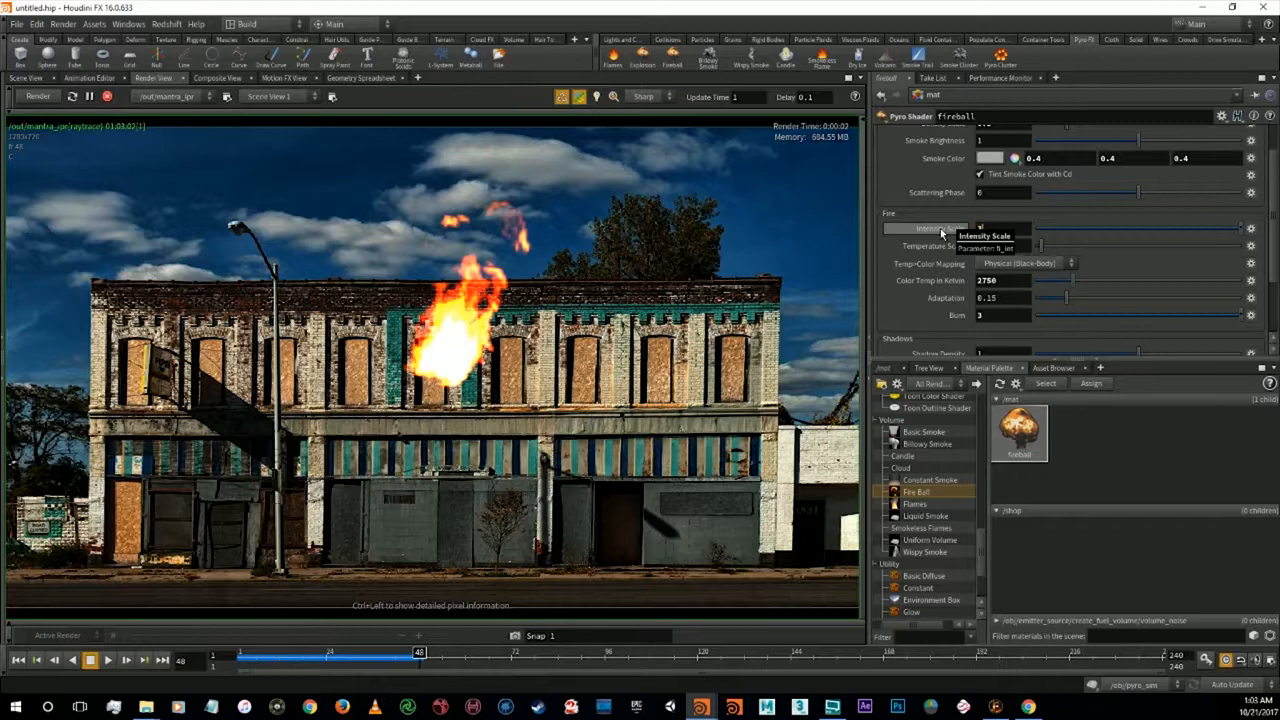
pyautogui.write('1')
pyautogui.press('Return')
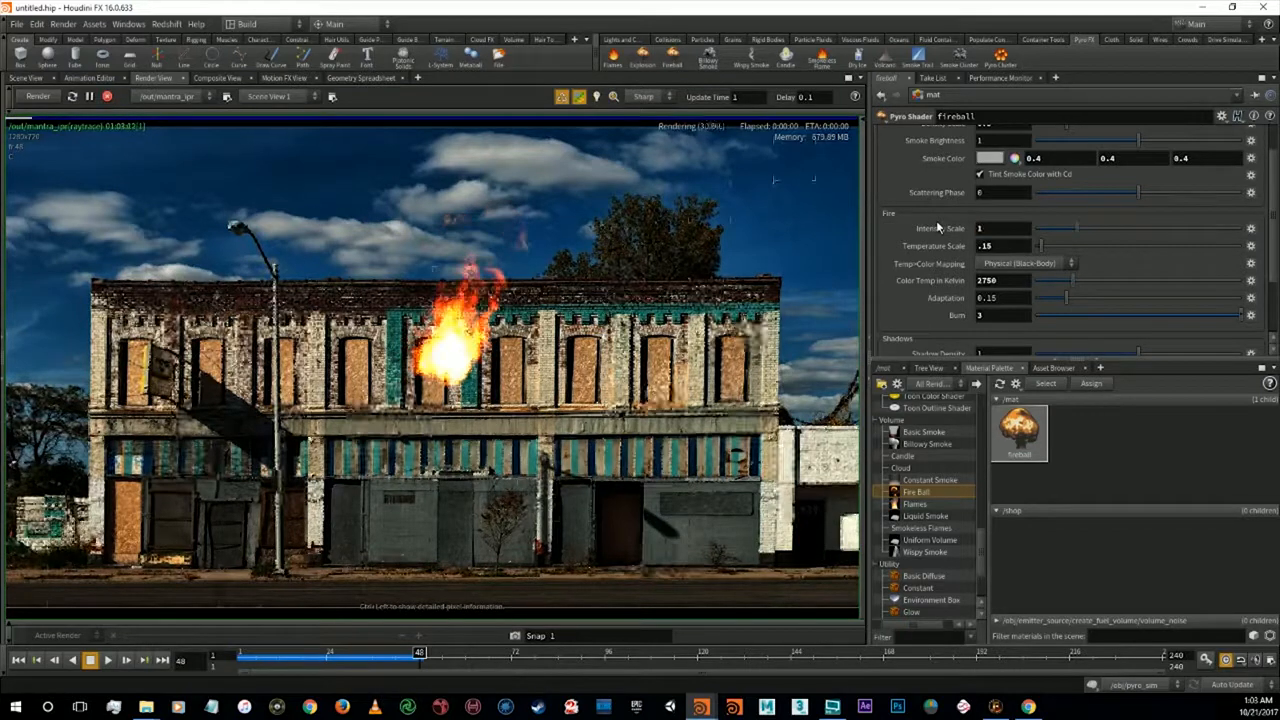
pyautogui.write('15')
pyautogui.press('Return')
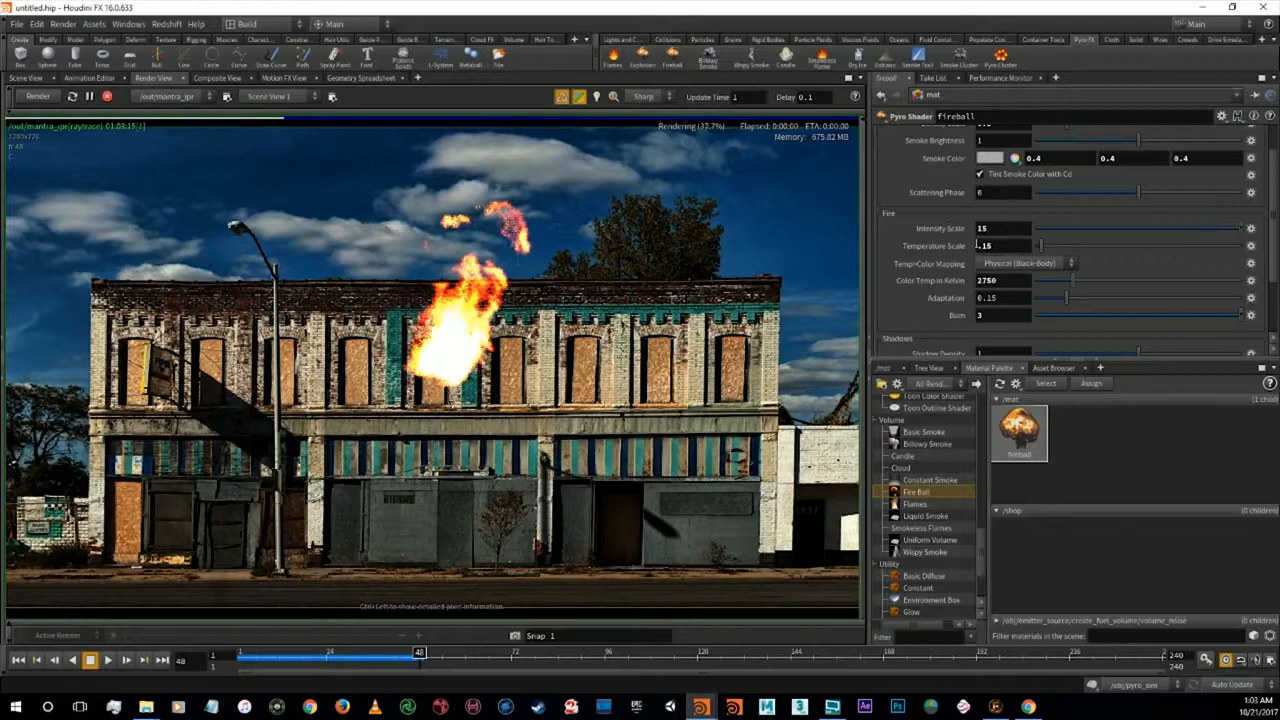
pyautogui.moveTo(1008, 230); pyautogui.dragTo(937, 236)
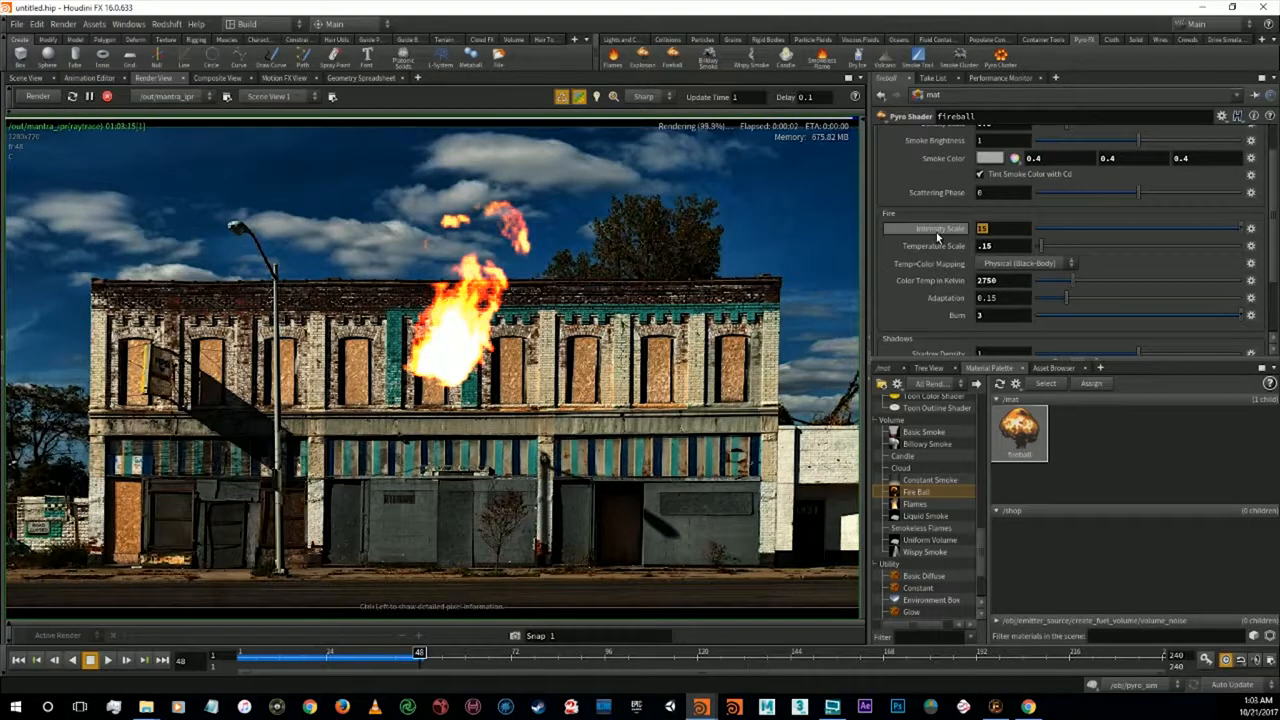
pyautogui.write('3')
pyautogui.press('Return')
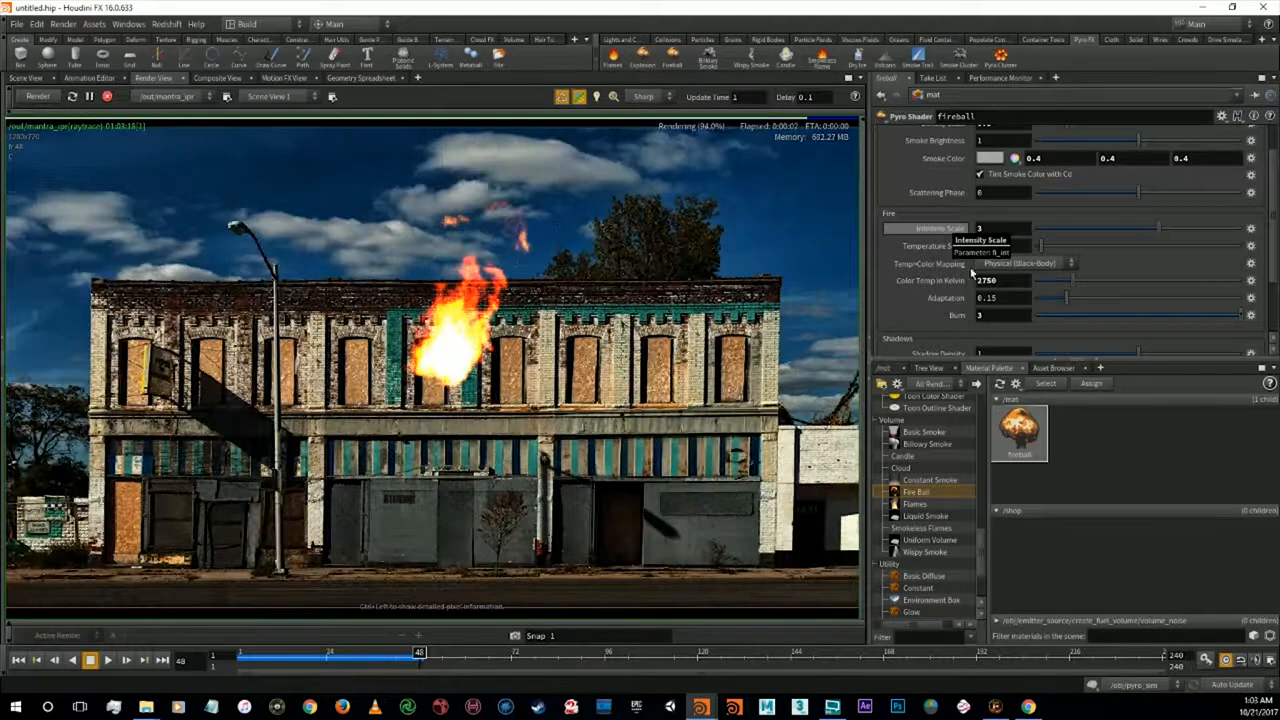
# Set the fireball shader's Shadow Density to 5
pyautogui.scroll(-3, 940, 240)
pyautogui.moveTo(992, 284); pyautogui.dragTo(962, 291)
pyautogui.write('5')
pyautogui.press('Return')
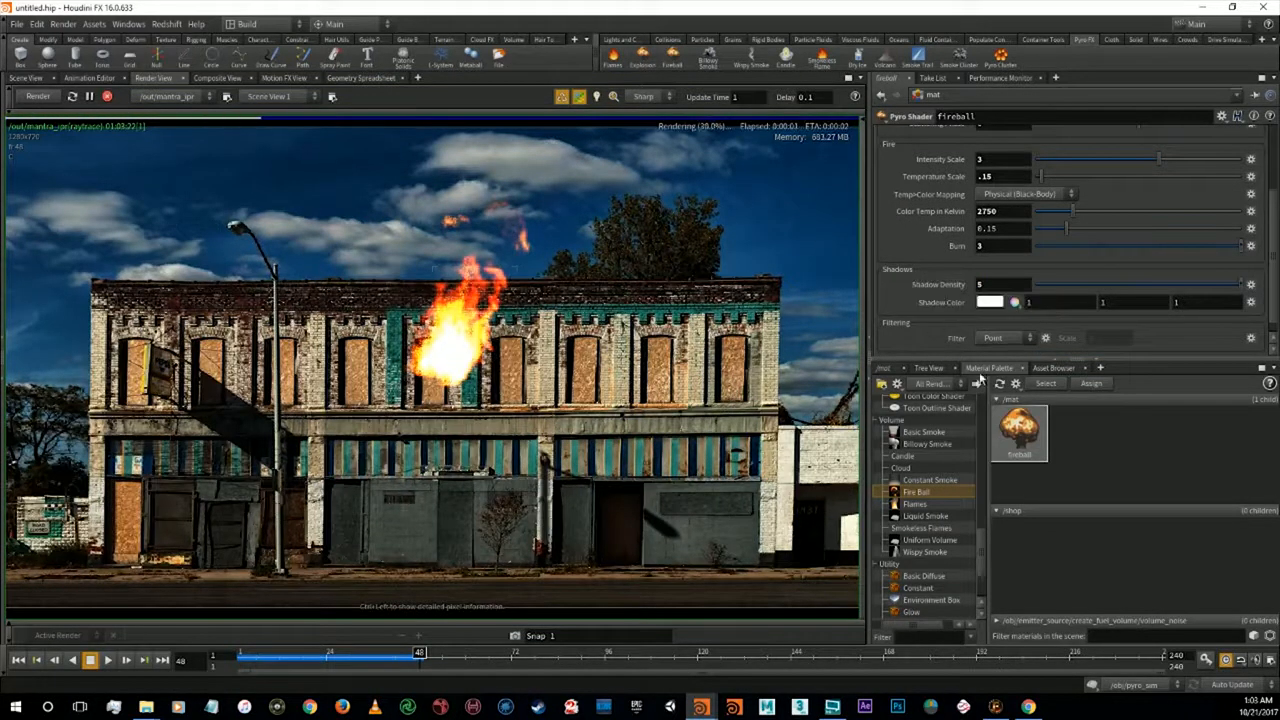
# Change the fire's temperature-to-color mapping from Physical (Black-Body) to Ramp
pyautogui.scroll(-1, 994, 293)
pyautogui.scroll(2, 990, 295)
pyautogui.scroll(-1, 990, 292)
pyautogui.scroll(3, 990, 292)
pyautogui.click(999, 285)
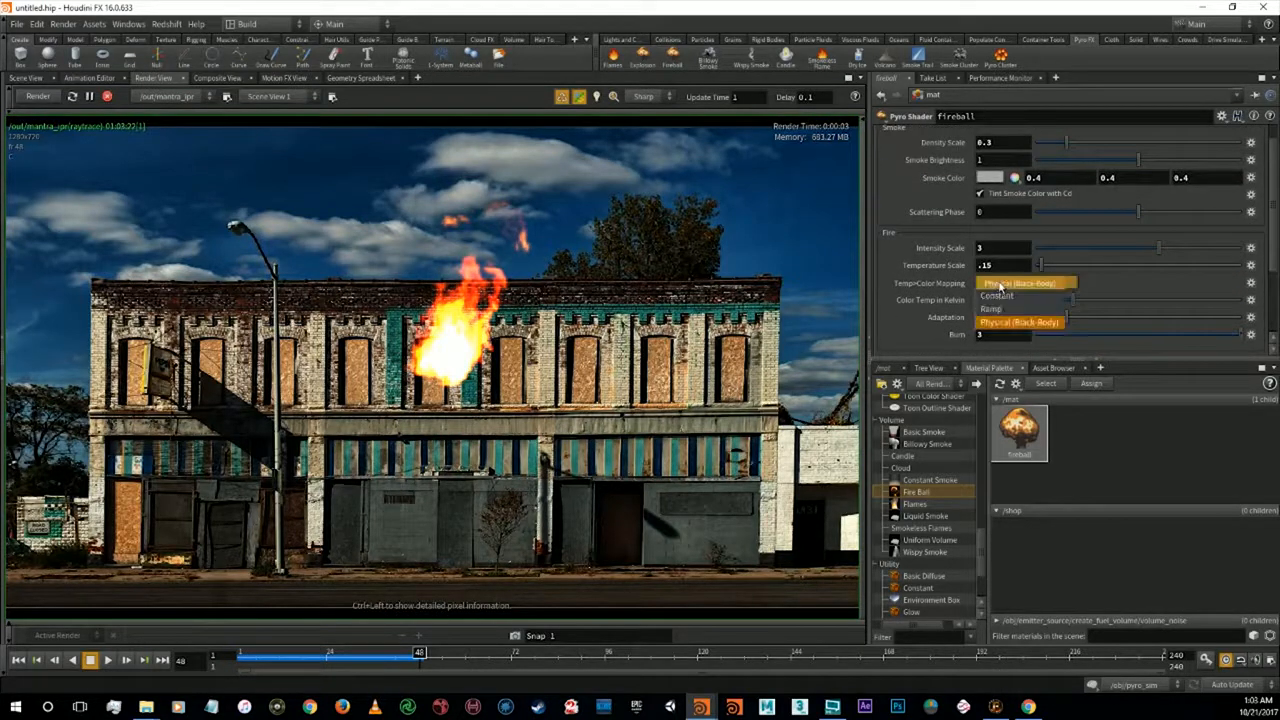
pyautogui.click(985, 309)
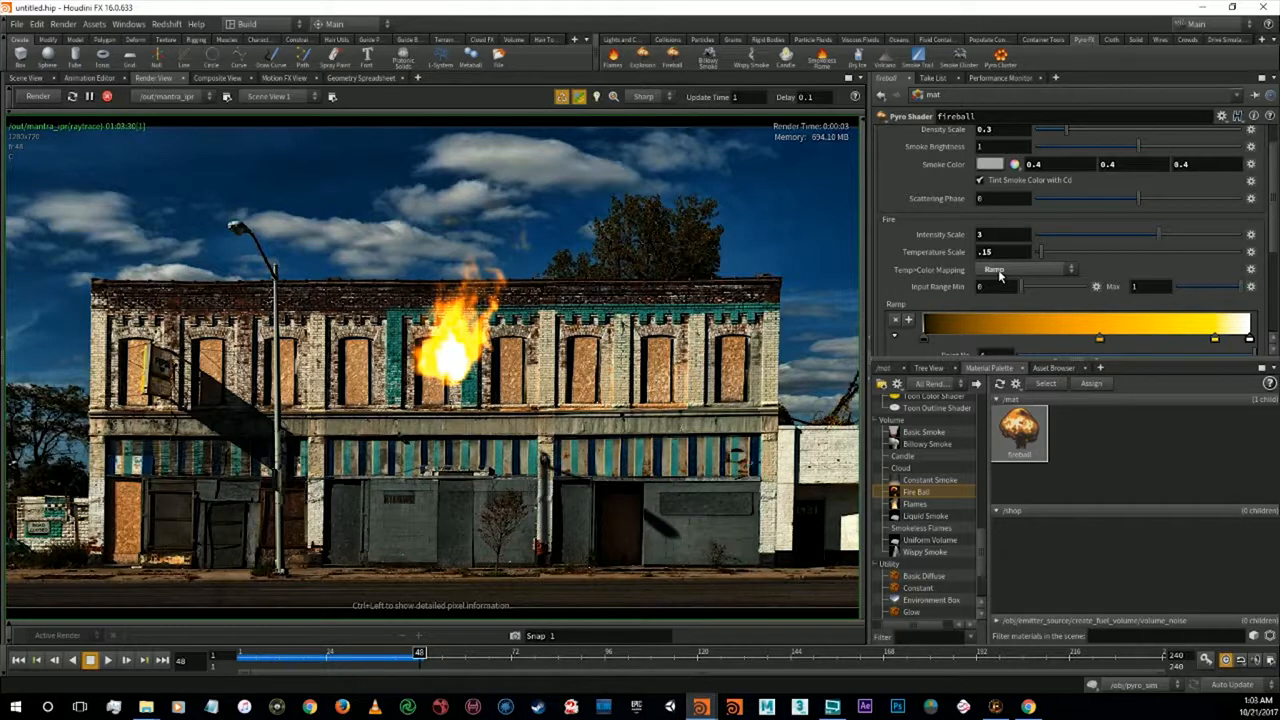
# Try the Constant temperature-to-color mapping for the fire and return it to Ramp
pyautogui.scroll(-1, 1008, 270)
pyautogui.click(1011, 240)
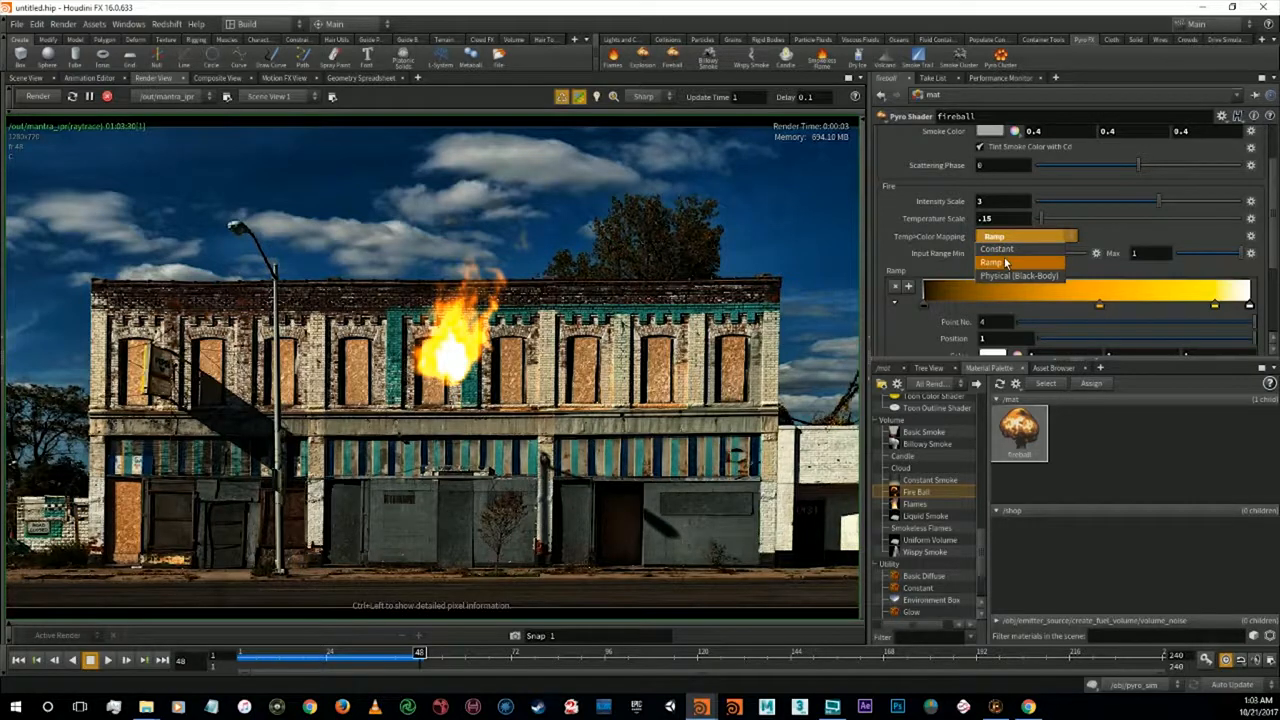
pyautogui.click(1004, 249)
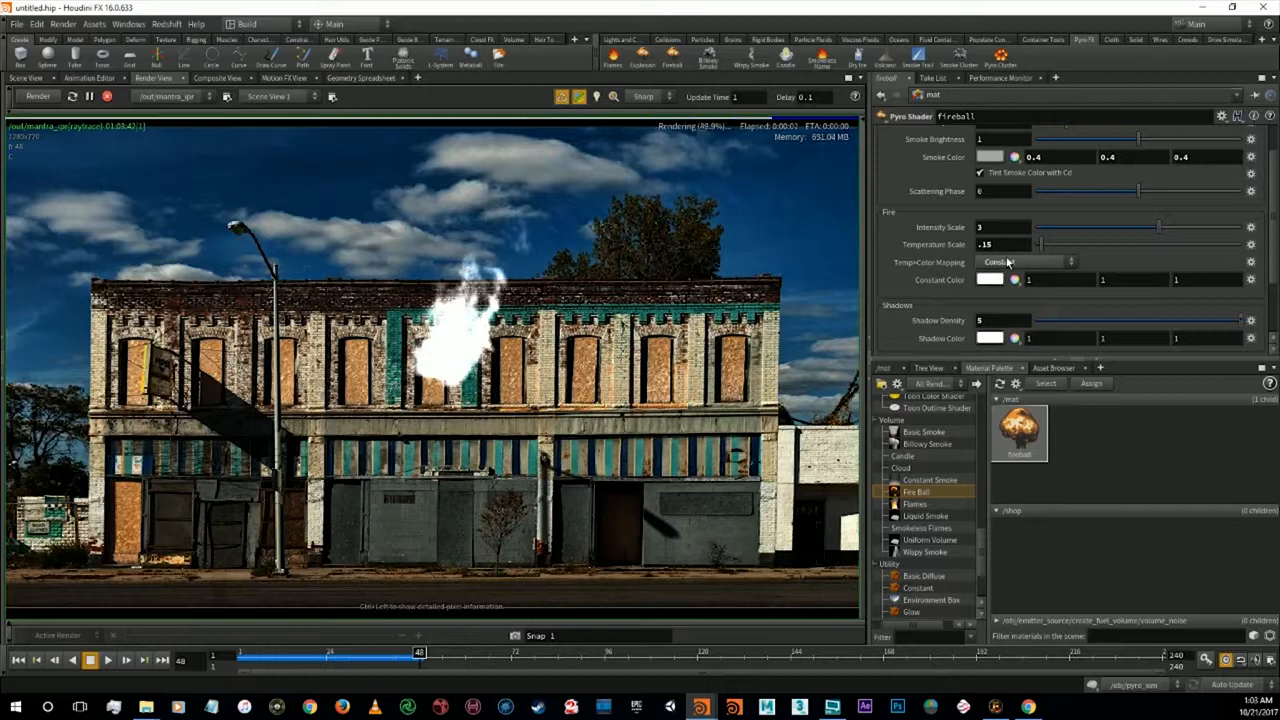
pyautogui.click(1008, 261)
pyautogui.click(1004, 288)
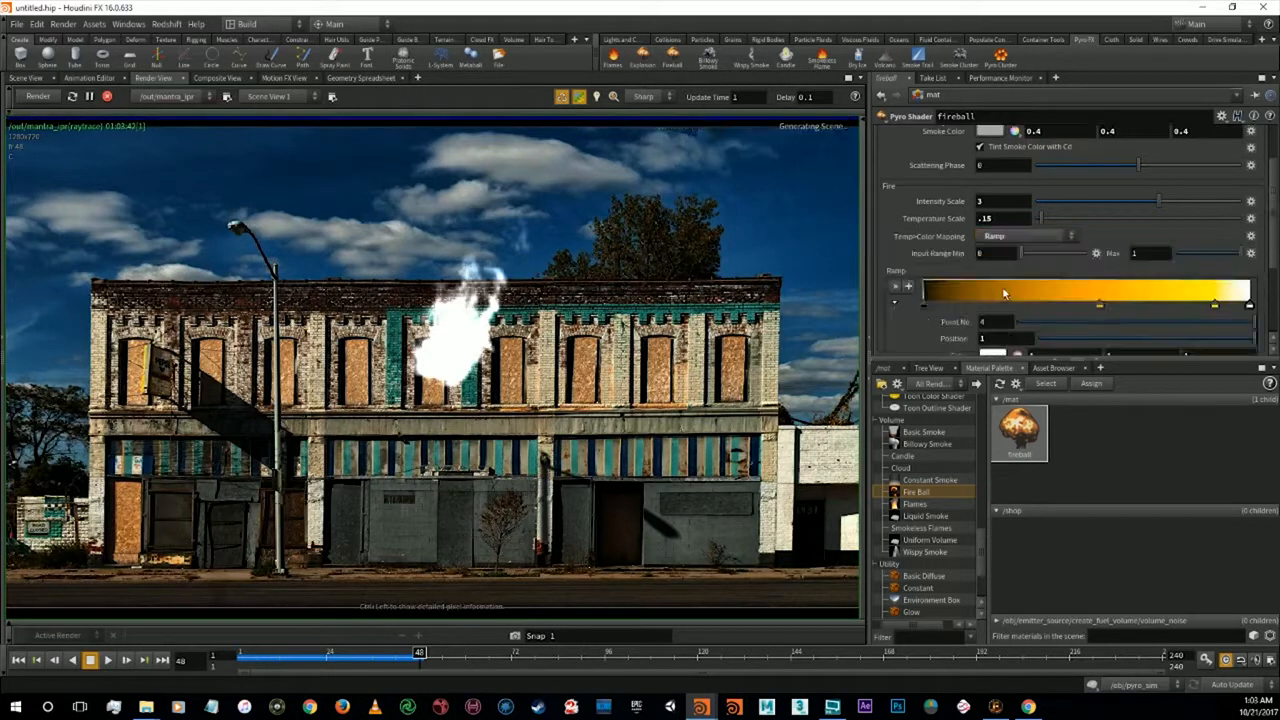
# Color the fire ramp's point at 0.54 red (0.9, 0, 0) and add an orange point (0.9, 0.45, 0) at about 0.28
pyautogui.doubleClick(1097, 306)
pyautogui.click(1015, 232)
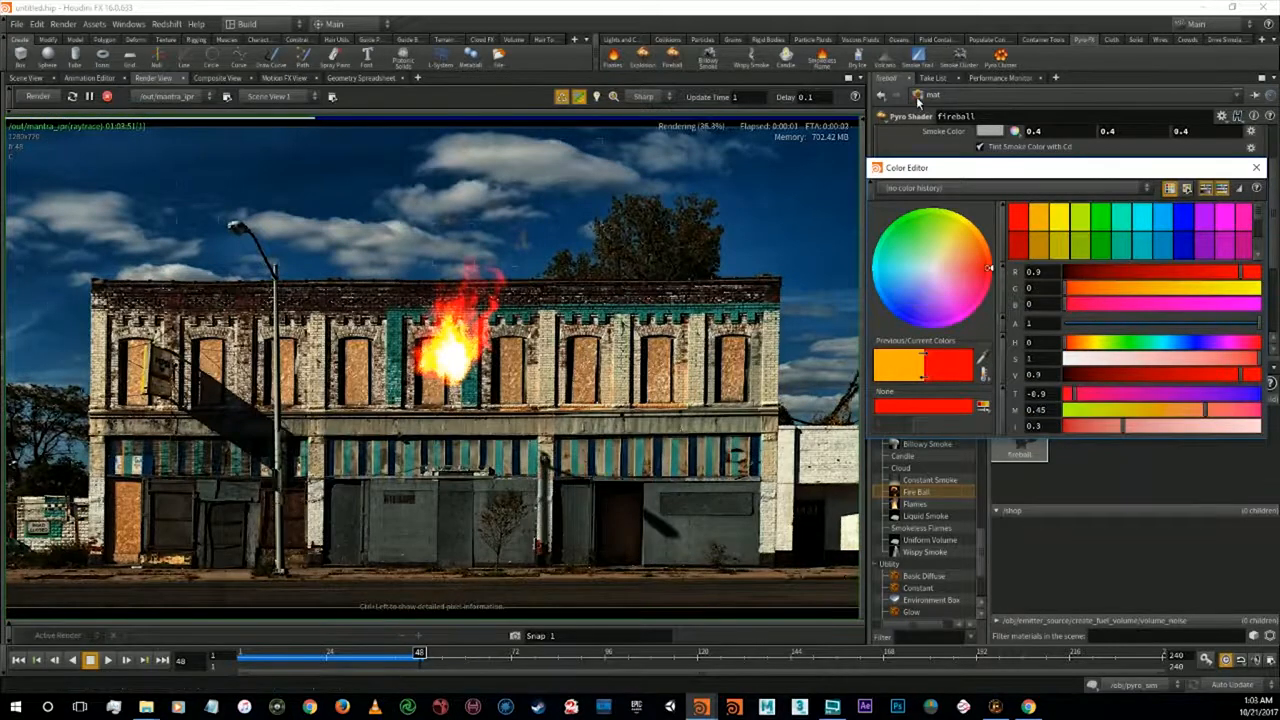
pyautogui.click(1257, 168)
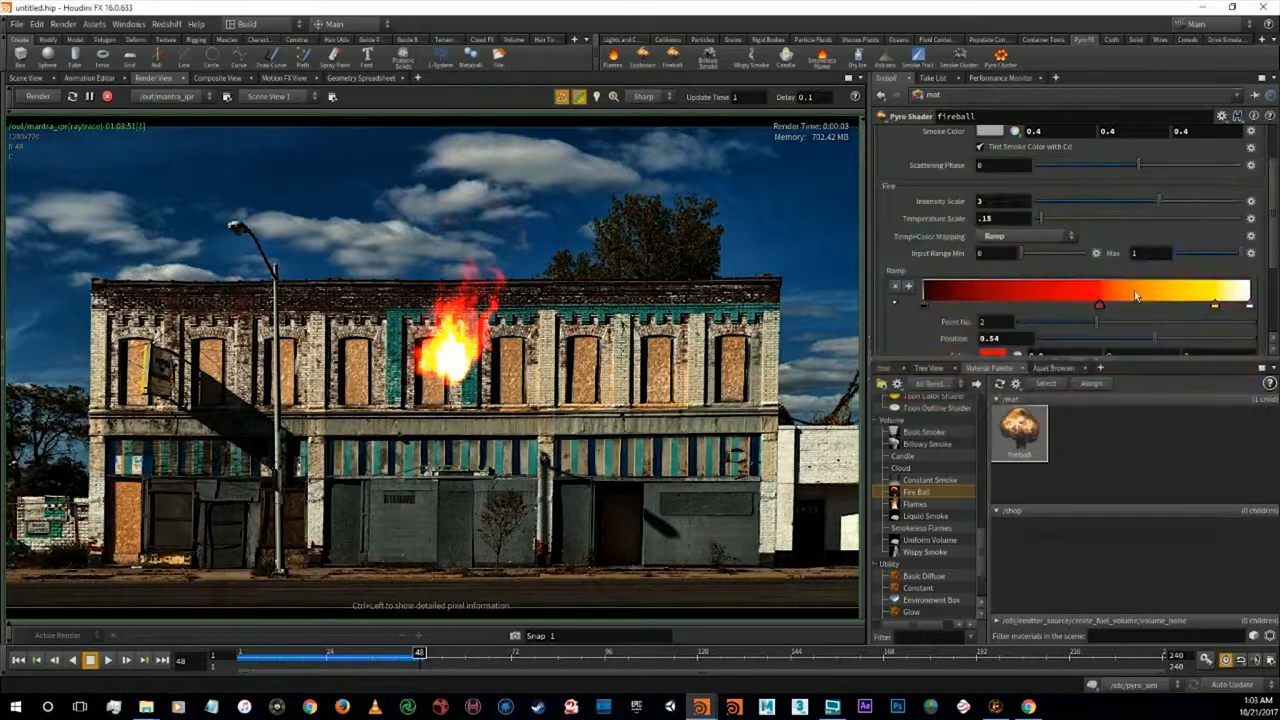
pyautogui.doubleClick(1010, 300)
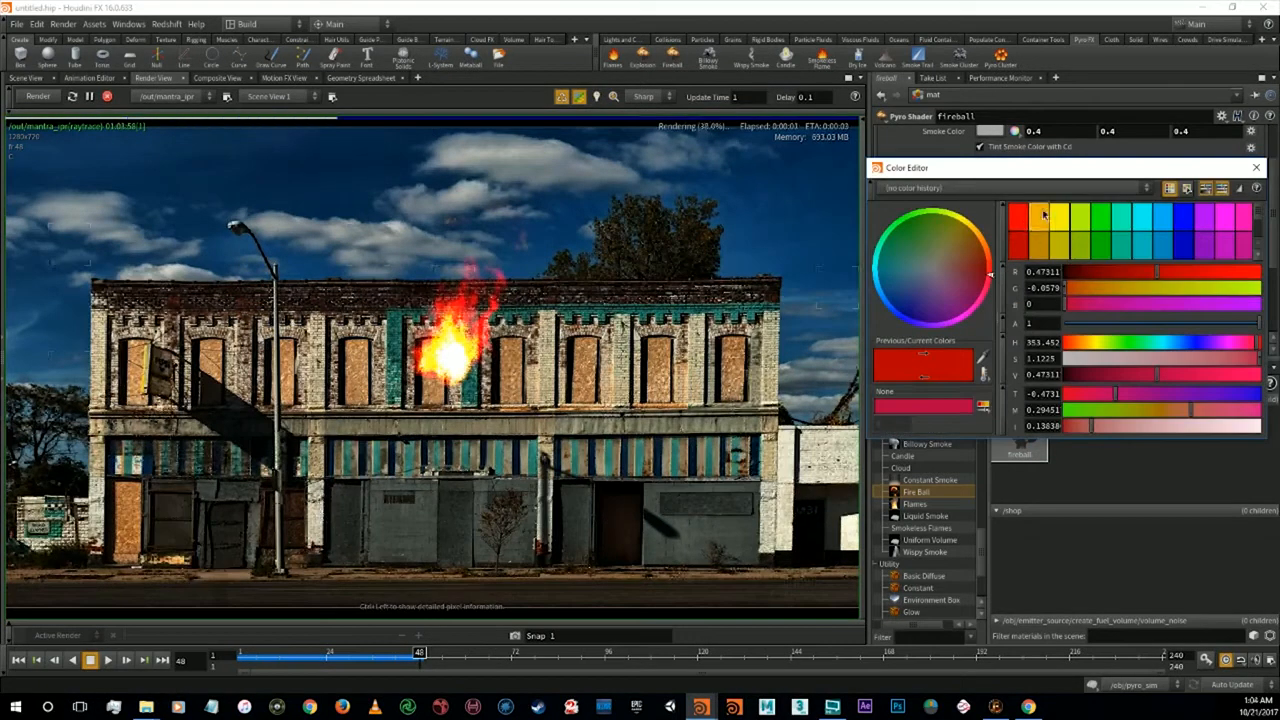
pyautogui.click(1043, 215)
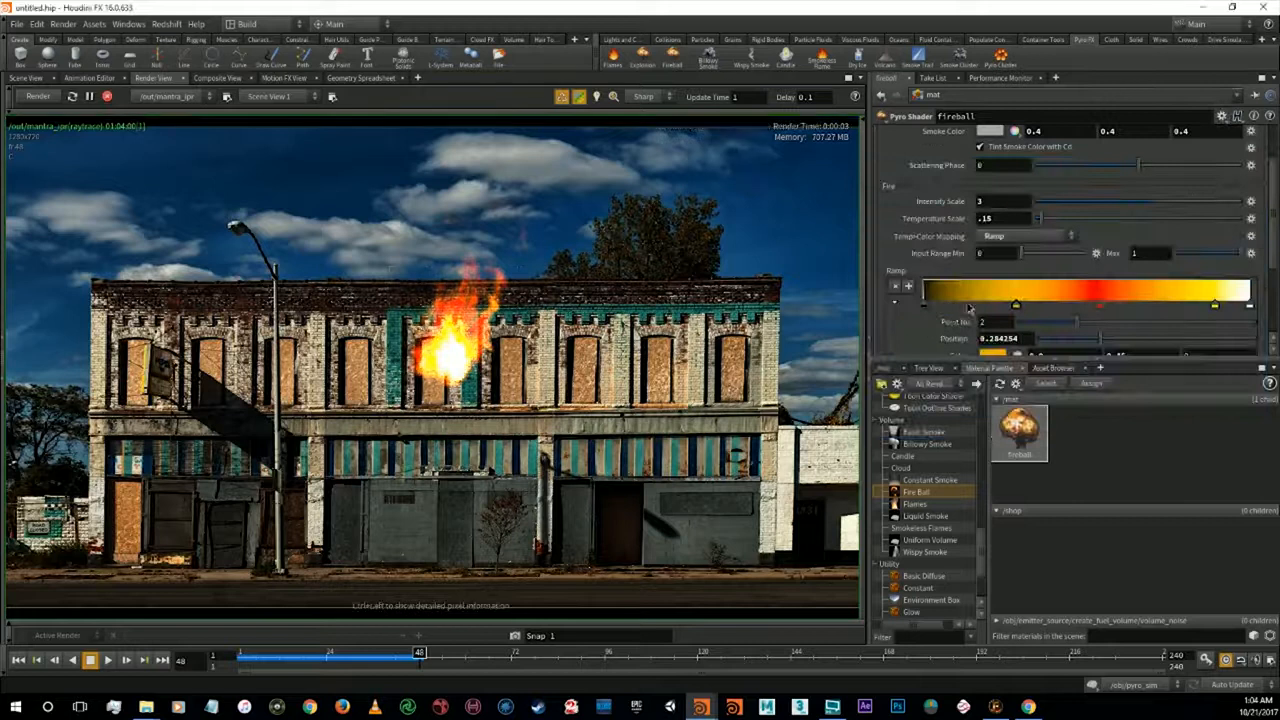
# Try an extra fire ramp point at about 0.14 in blue and in red, and delete it
pyautogui.doubleClick(964, 298)
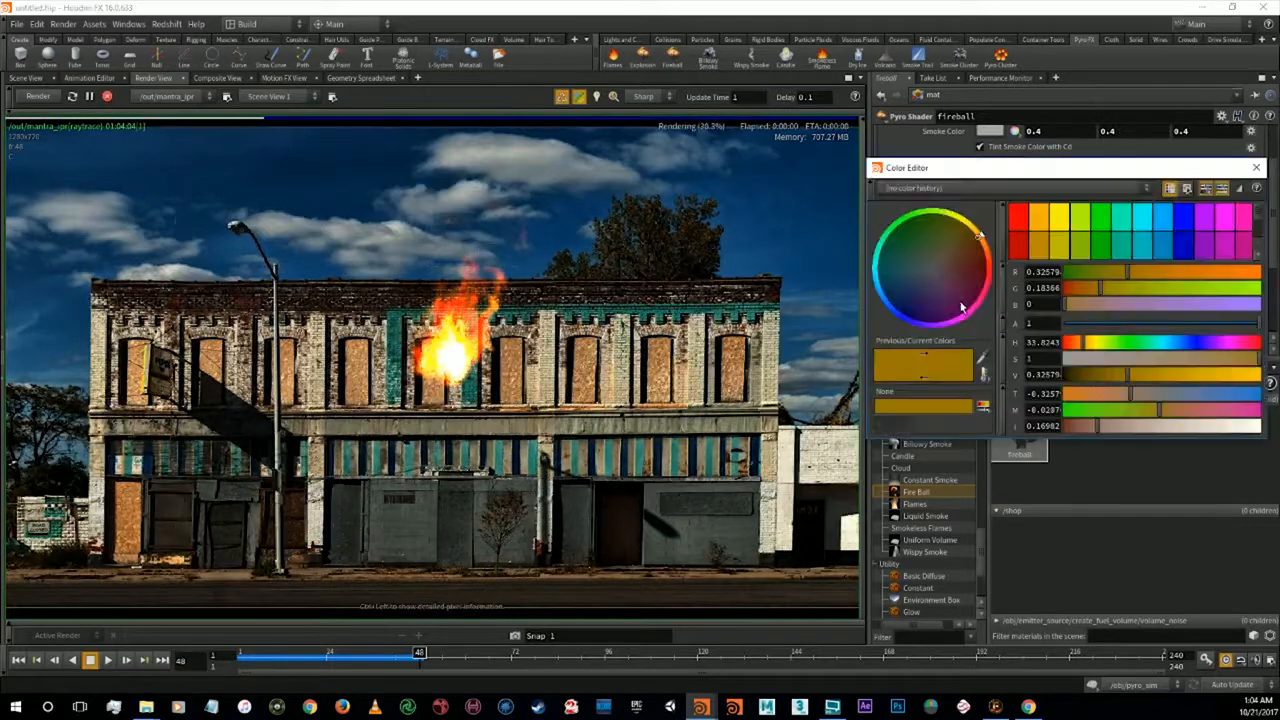
pyautogui.click(1184, 222)
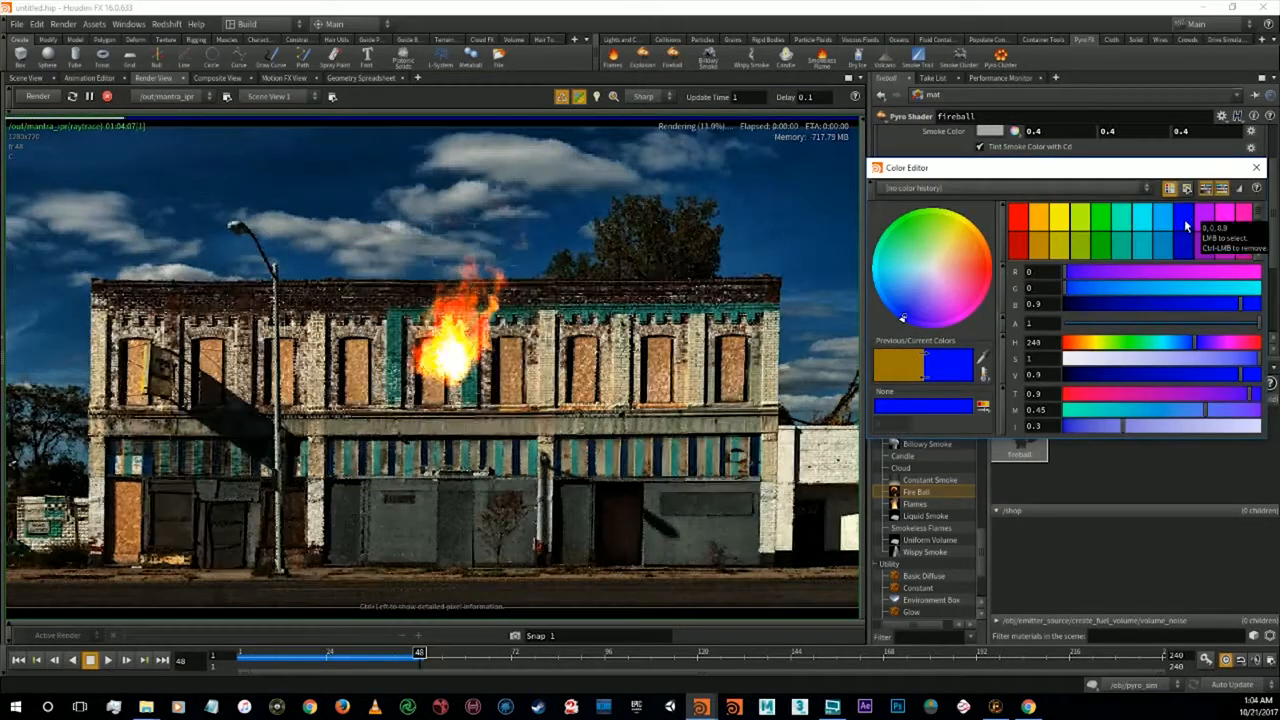
pyautogui.moveTo(964, 306)
pyautogui.mouseDown()
pyautogui.moveTo(1245, 308)
pyautogui.moveTo(969, 309)
pyautogui.mouseUp()
pyautogui.doubleClick(969, 309)
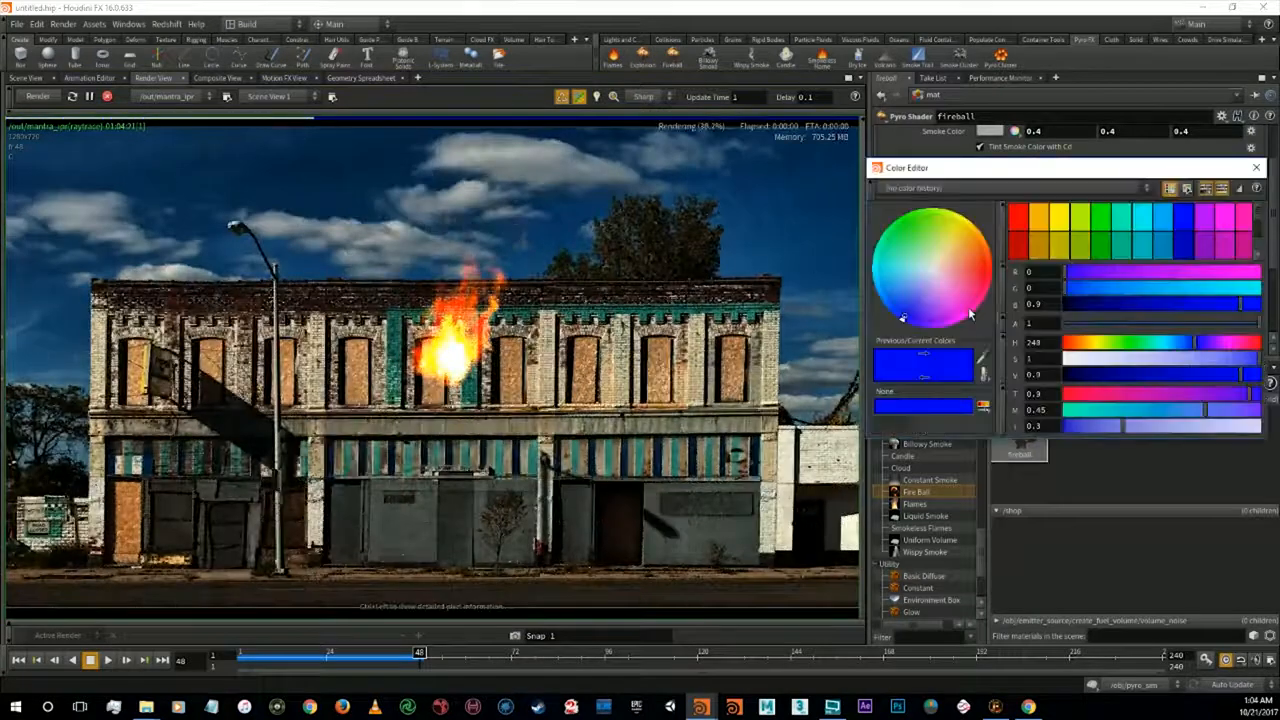
pyautogui.click(1021, 221)
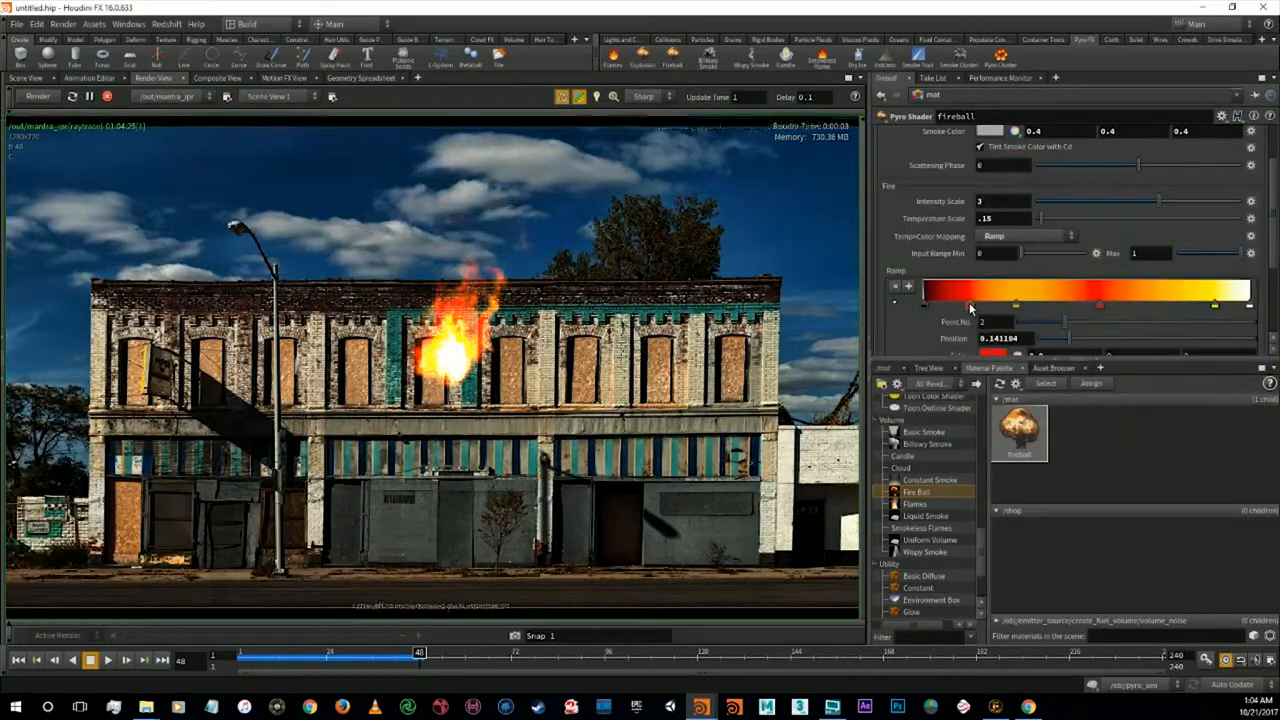
pyautogui.press('Delete')
# Reposition the fire ramp's orange point to about 0.23 and its red point to about 0.48
pyautogui.moveTo(1016, 305); pyautogui.dragTo(985, 305)
pyautogui.moveTo(1099, 304)
pyautogui.mouseDown()
pyautogui.moveTo(1175, 305)
pyautogui.moveTo(1038, 308)
pyautogui.moveTo(1081, 306)
pyautogui.mouseUp()
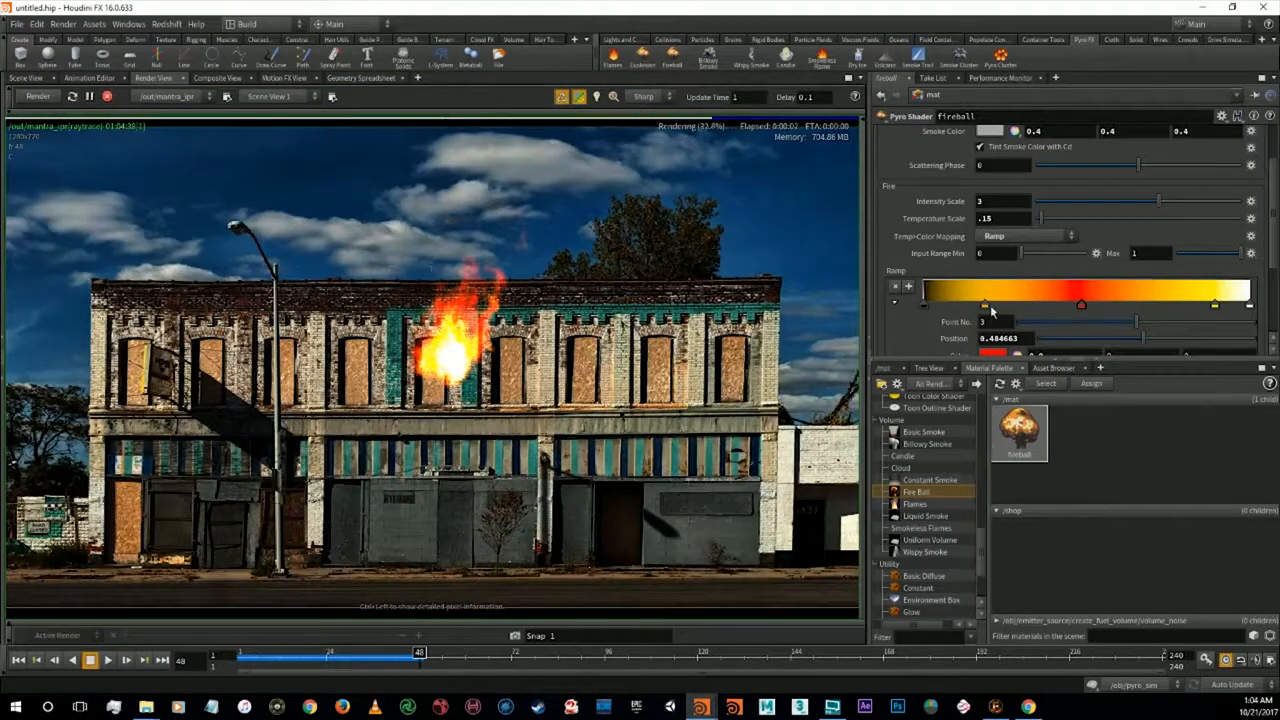
pyautogui.moveTo(986, 305)
pyautogui.mouseDown()
pyautogui.moveTo(1048, 307)
pyautogui.moveTo(995, 314)
pyautogui.mouseUp()
pyautogui.scroll(-2, 993, 325)
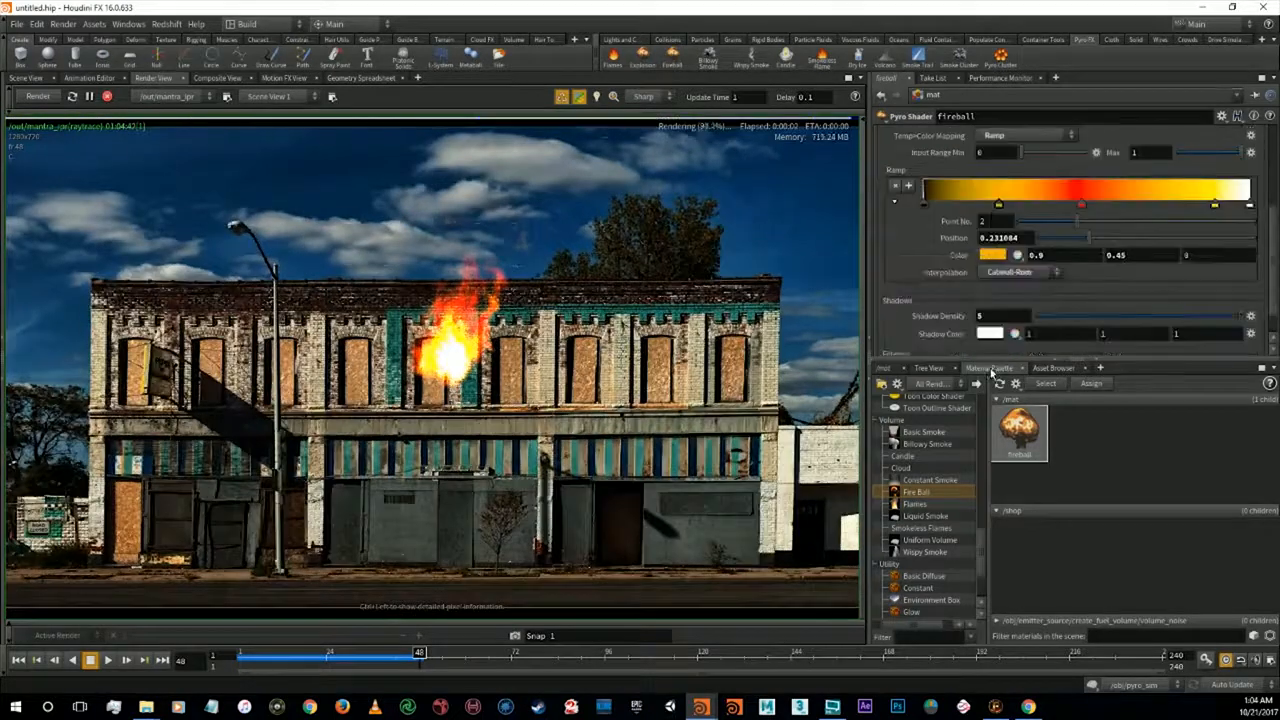
pyautogui.scroll(3, 1010, 270)
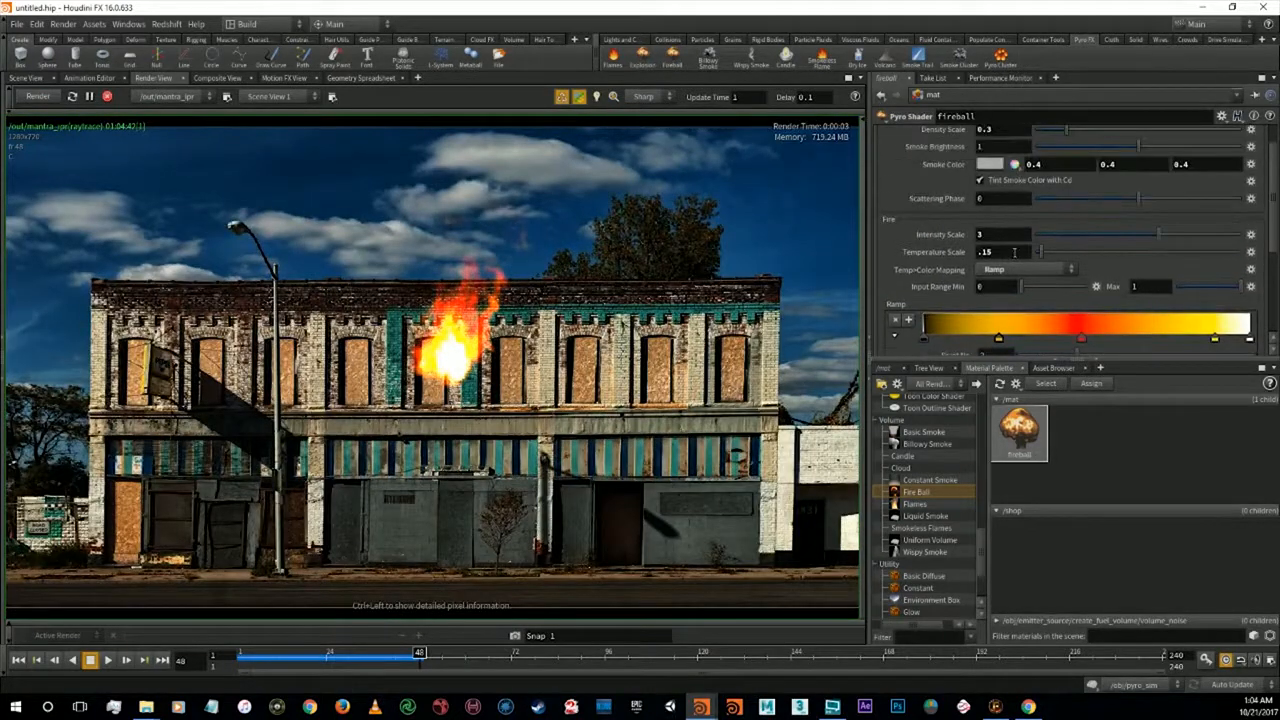
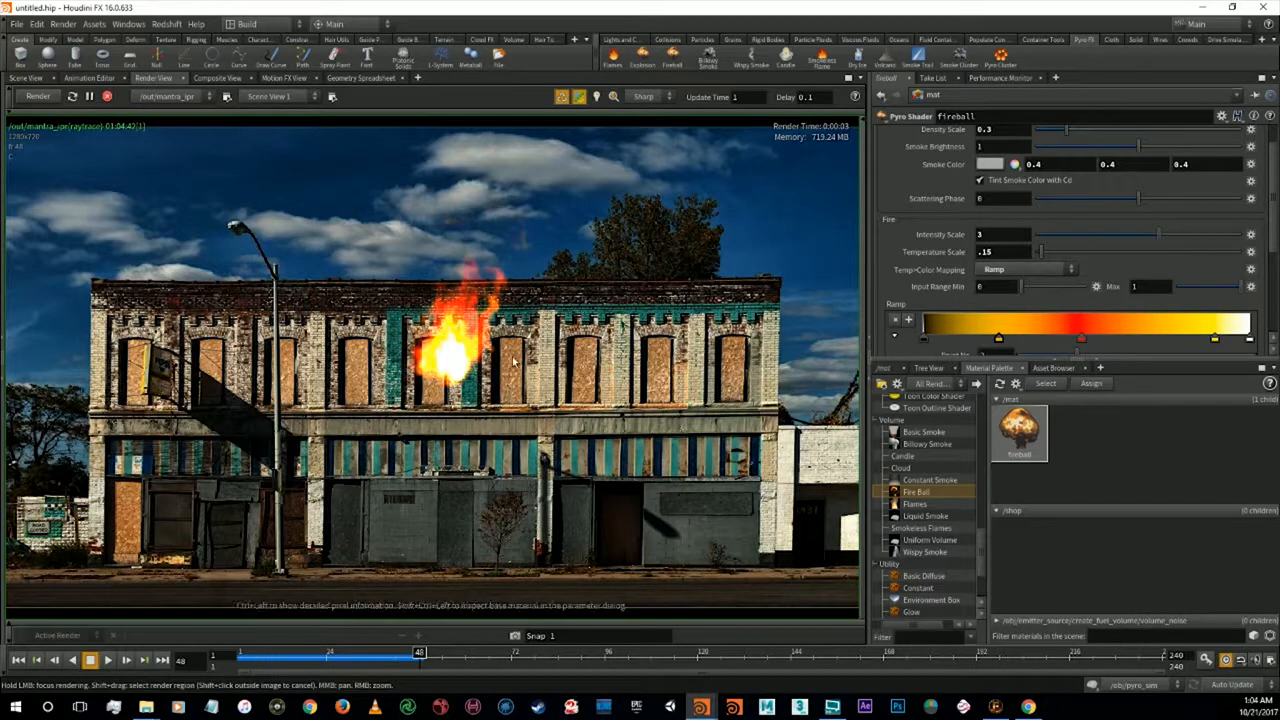
# Set the smoke field's final scale to 2 in the fireball shader
pyautogui.scroll(2, 1055, 318)
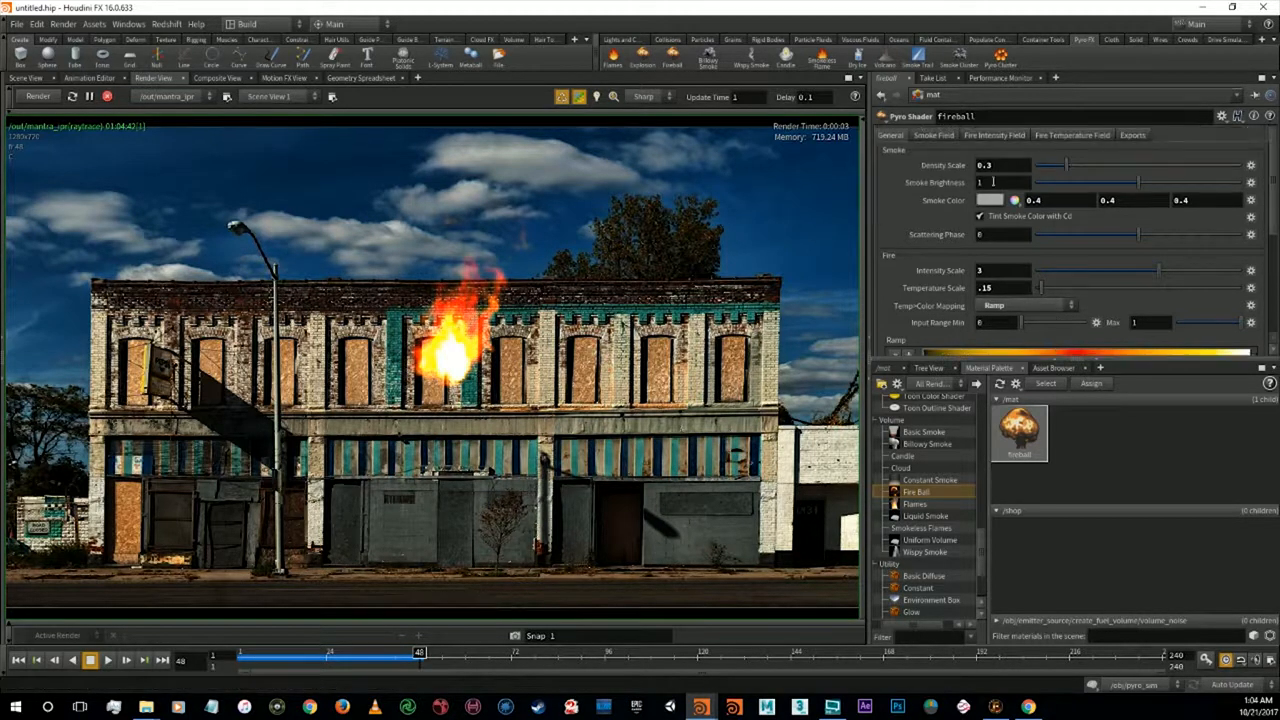
pyautogui.click(935, 136)
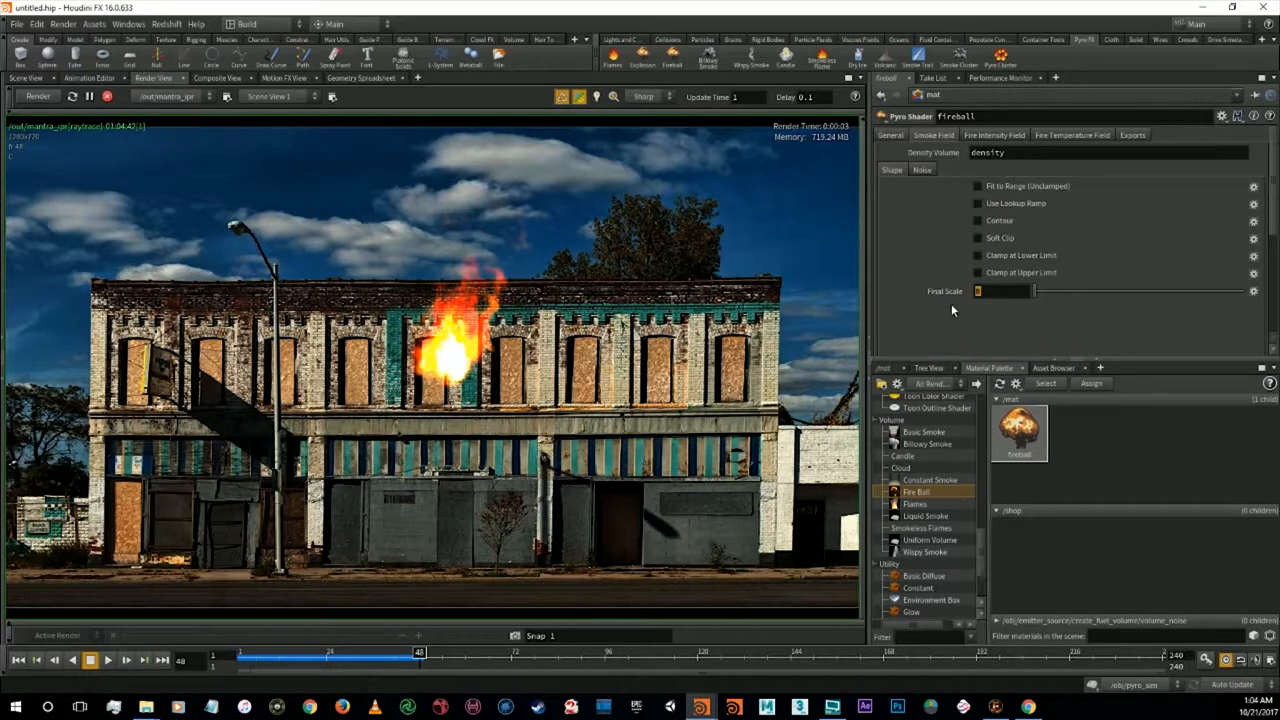
pyautogui.write('2')
pyautogui.press('Return')
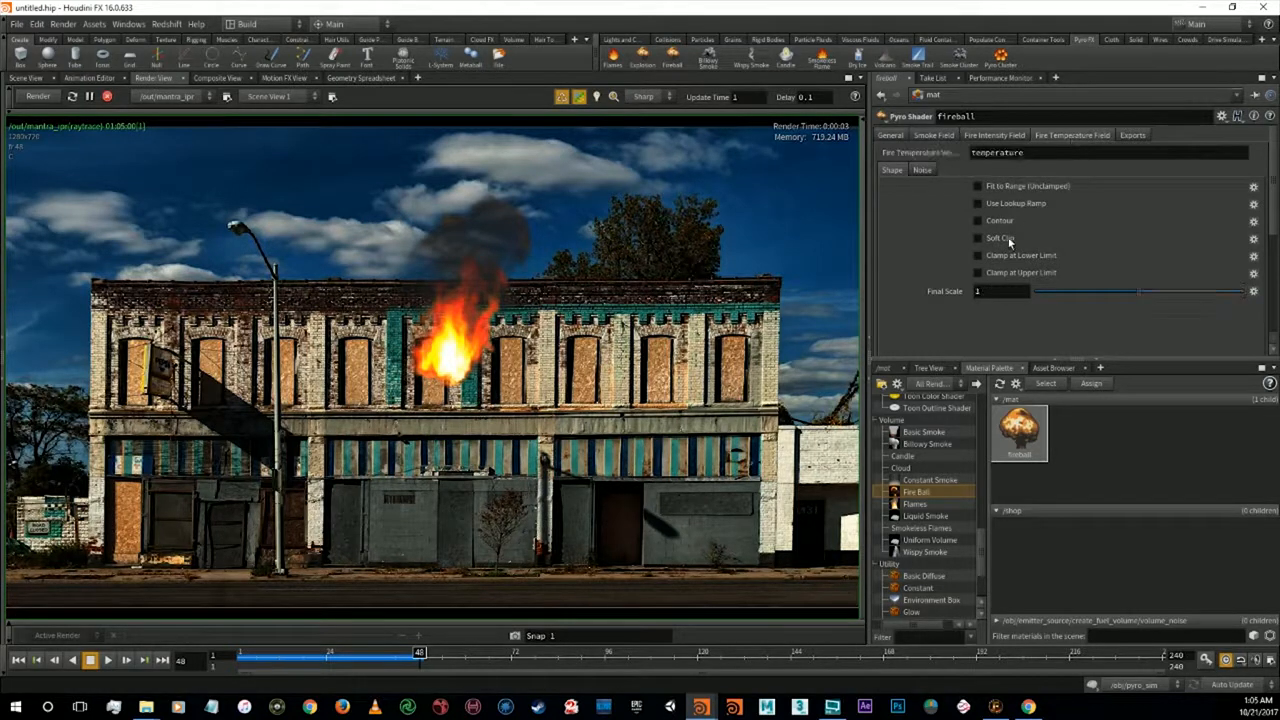
# Check the shader's export and fire temperature settings and try the lookup ramp, Contour and Soft Clip on the smoke density field
pyautogui.click(1134, 136)
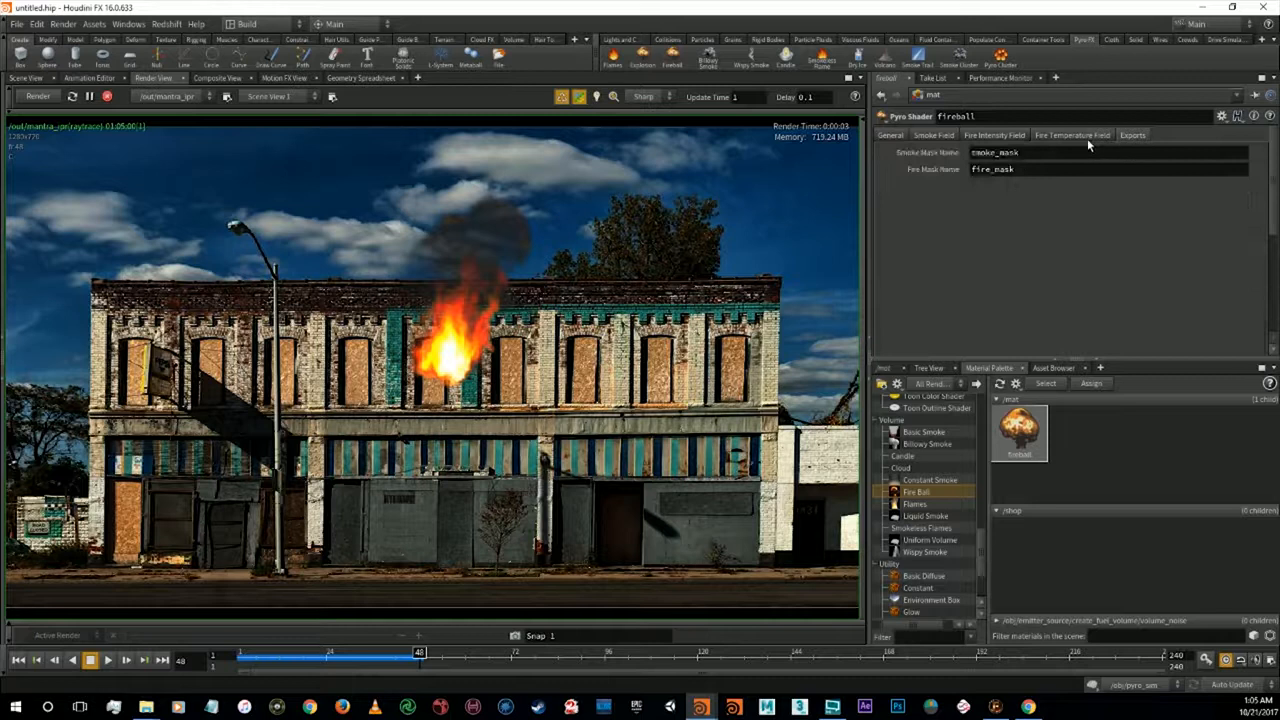
pyautogui.click(1080, 137)
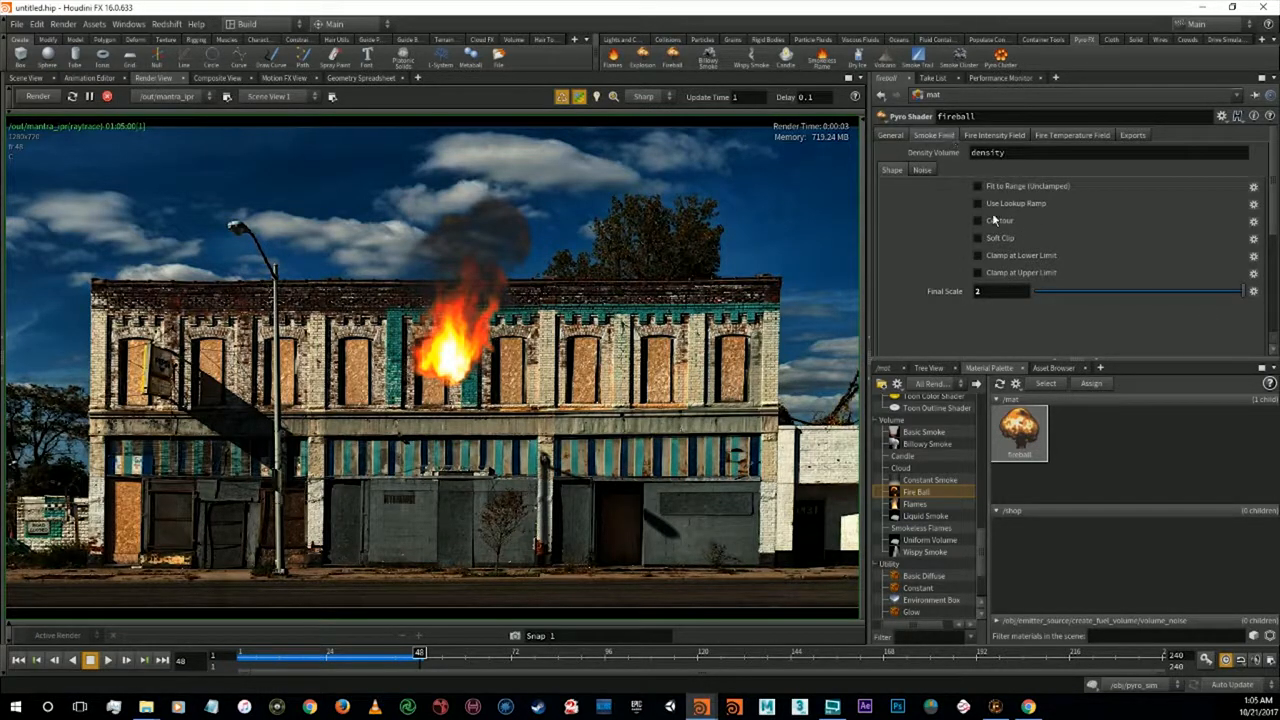
pyautogui.click(995, 206)
pyautogui.click(995, 206)
pyautogui.click(998, 224)
pyautogui.click(997, 222)
pyautogui.click(998, 239)
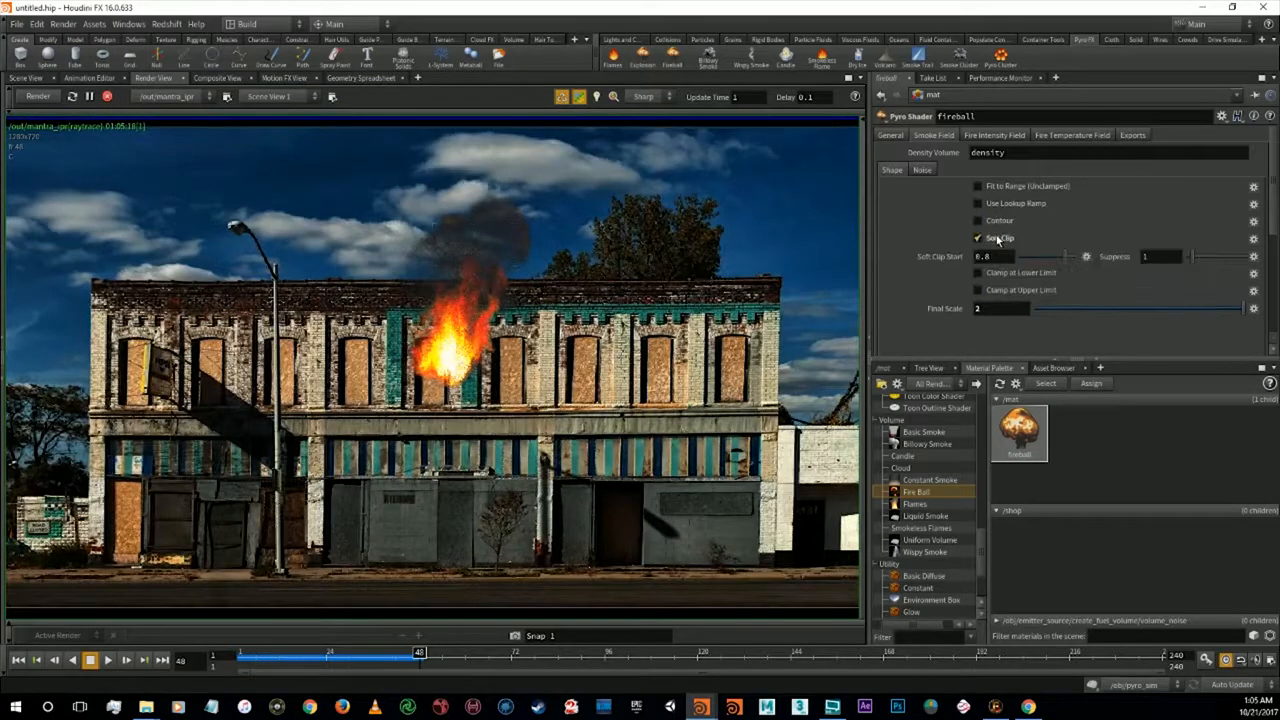
pyautogui.click(997, 238)
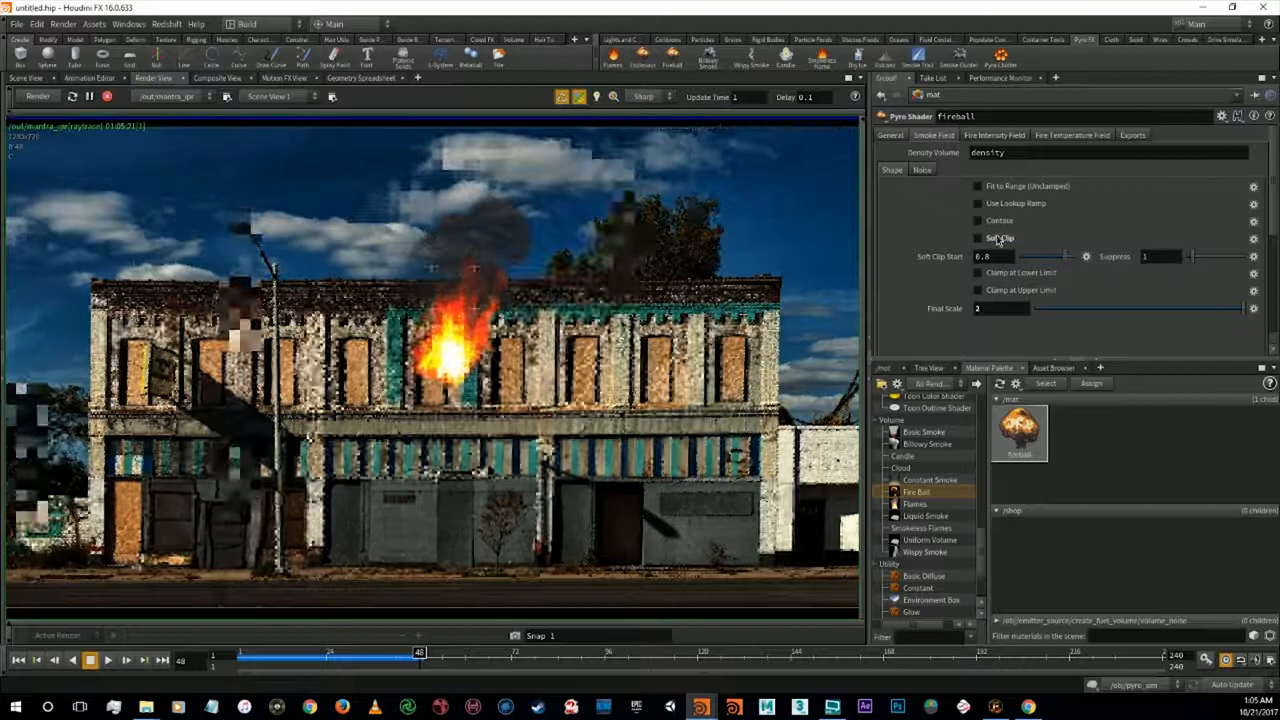
# Test Soft Clip on the fire intensity field and clamp the field's lower limit to 0.029
pyautogui.click(995, 239)
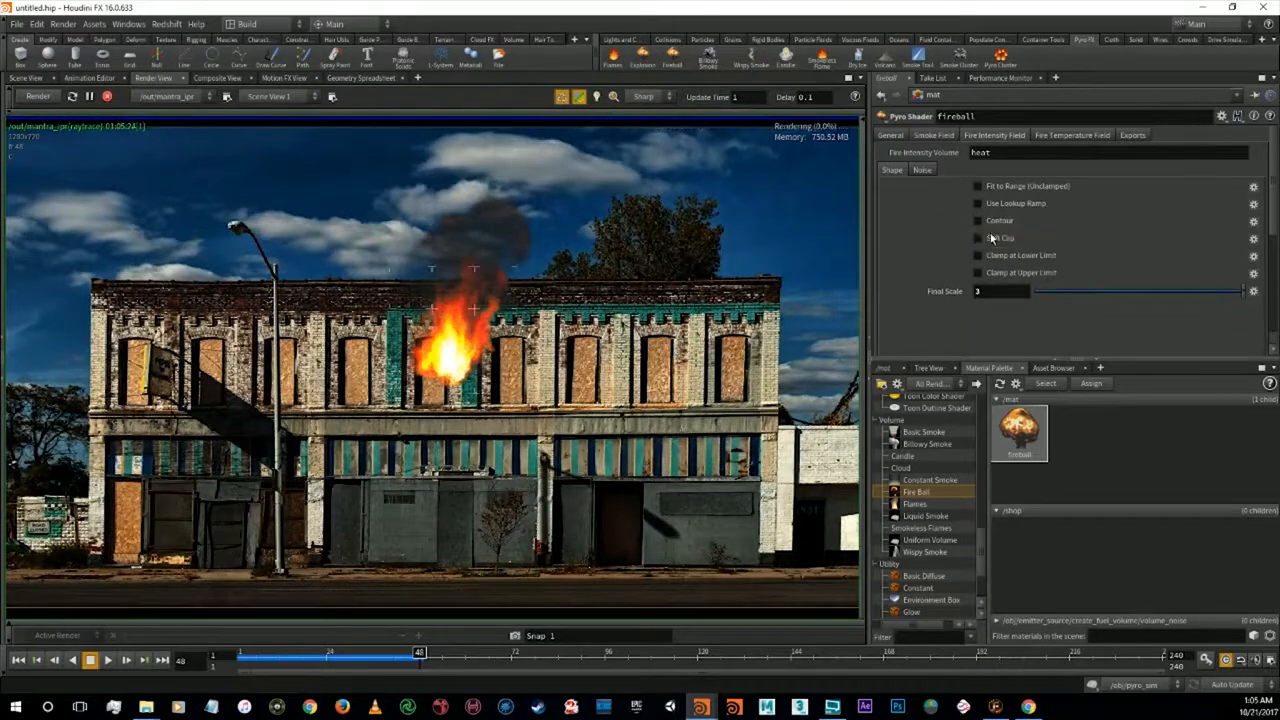
pyautogui.click(992, 240)
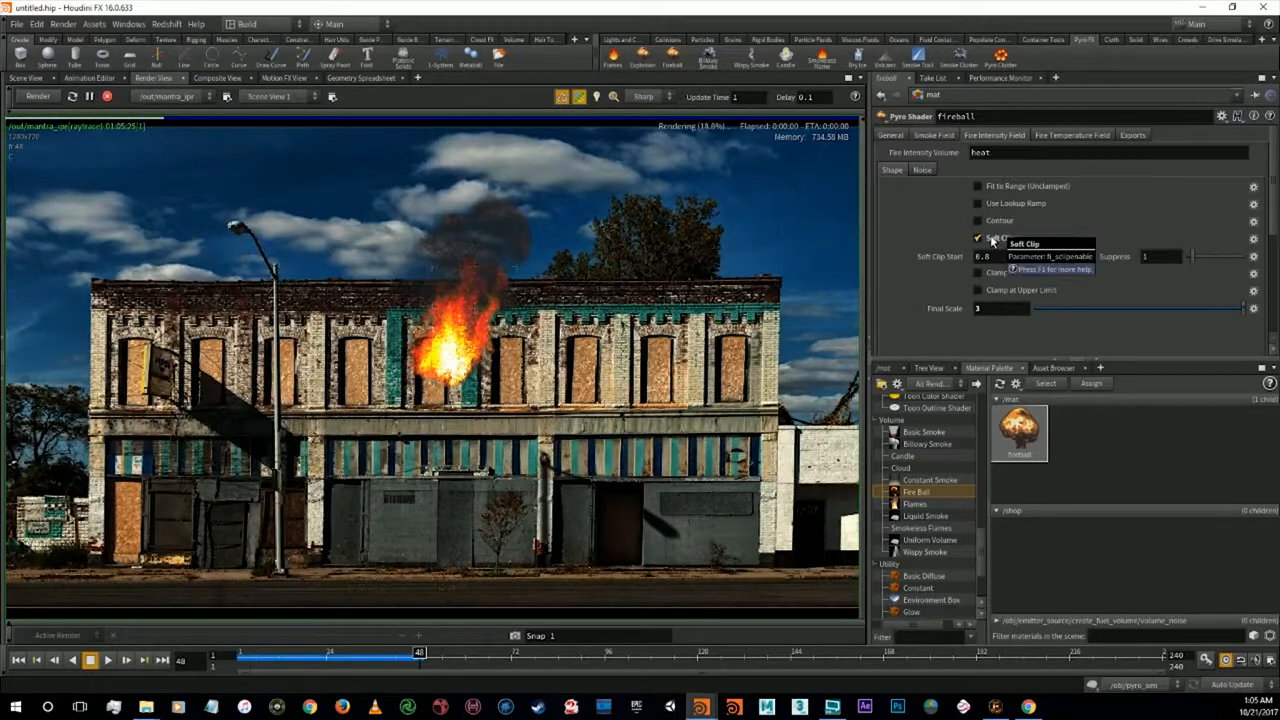
pyautogui.click(996, 257)
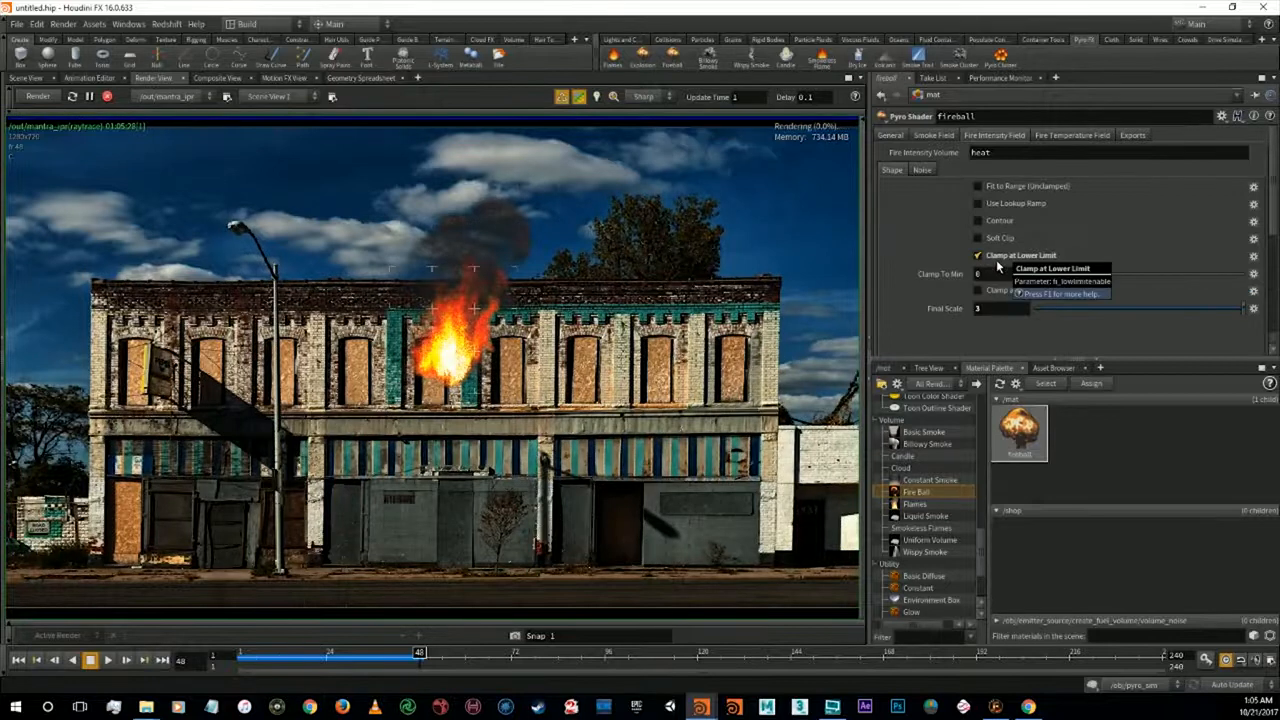
pyautogui.moveTo(1036, 274)
pyautogui.mouseDown()
pyautogui.moveTo(1070, 274)
pyautogui.moveTo(1042, 277)
pyautogui.mouseUp()
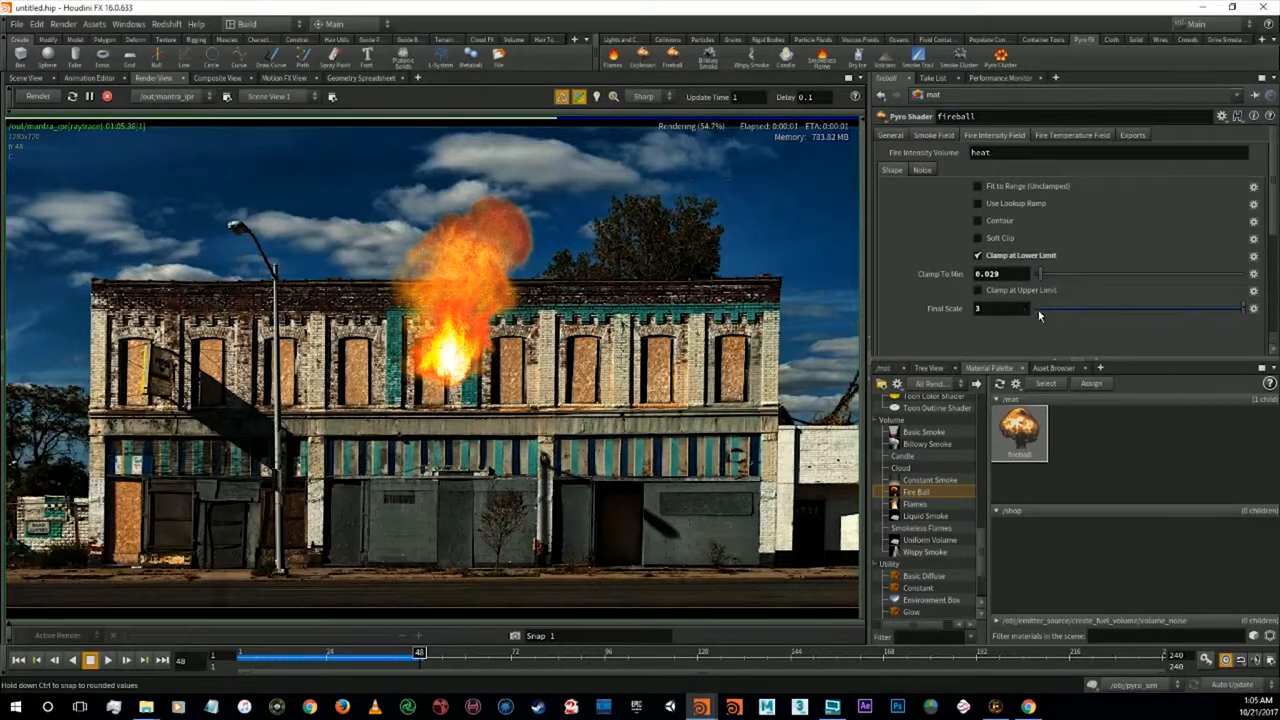
# Try clamping the fire intensity field's upper limit to about 0.252 and disable that clamp again
pyautogui.click(1020, 290)
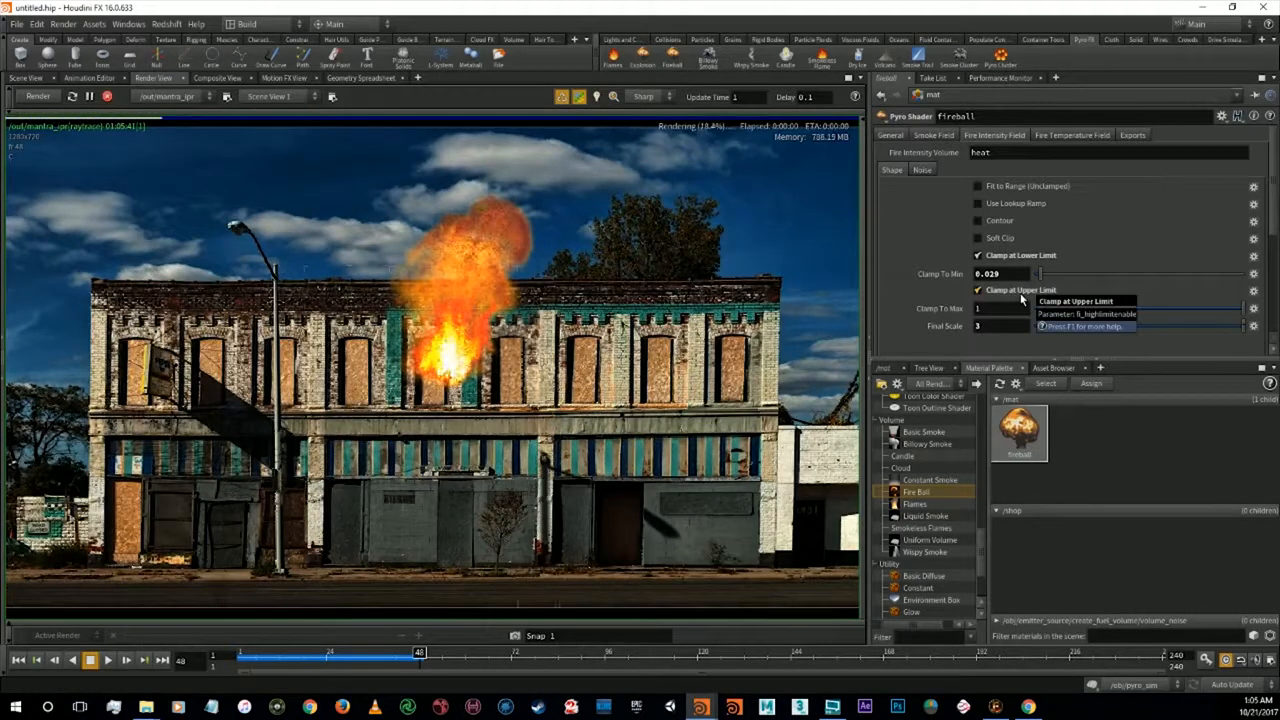
pyautogui.moveTo(1060, 309); pyautogui.dragTo(1087, 310)
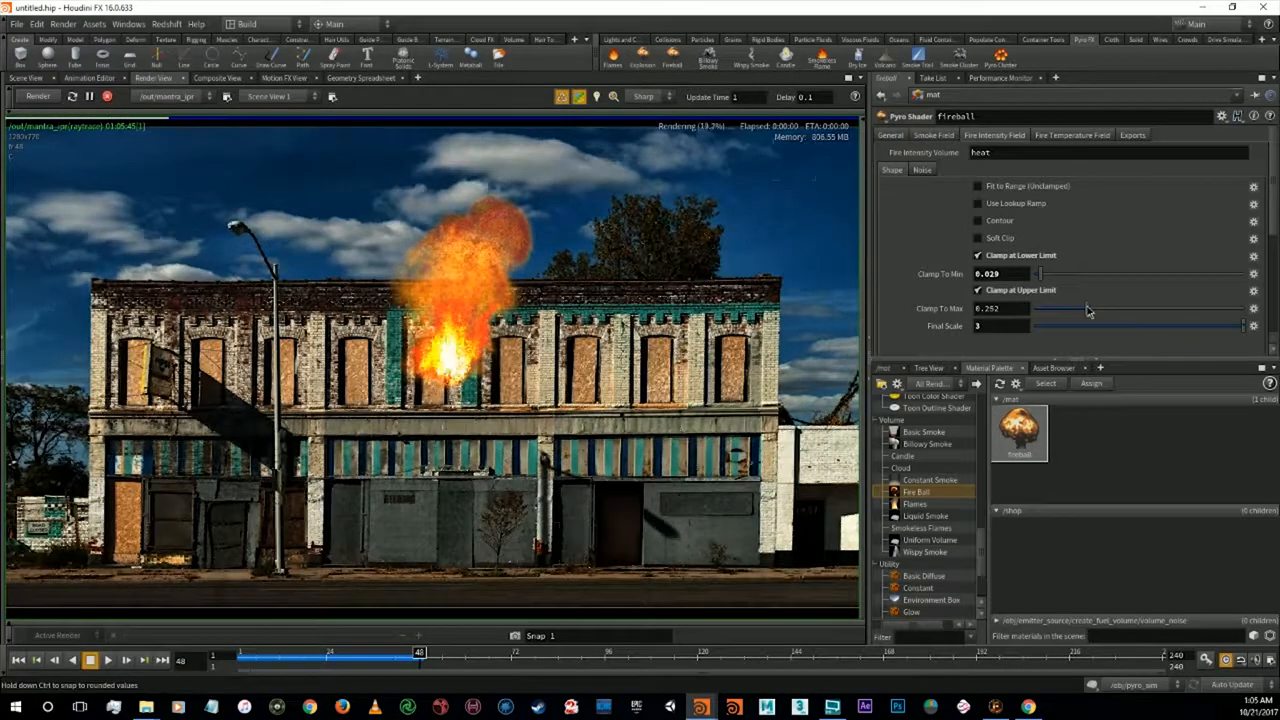
pyautogui.click(1021, 291)
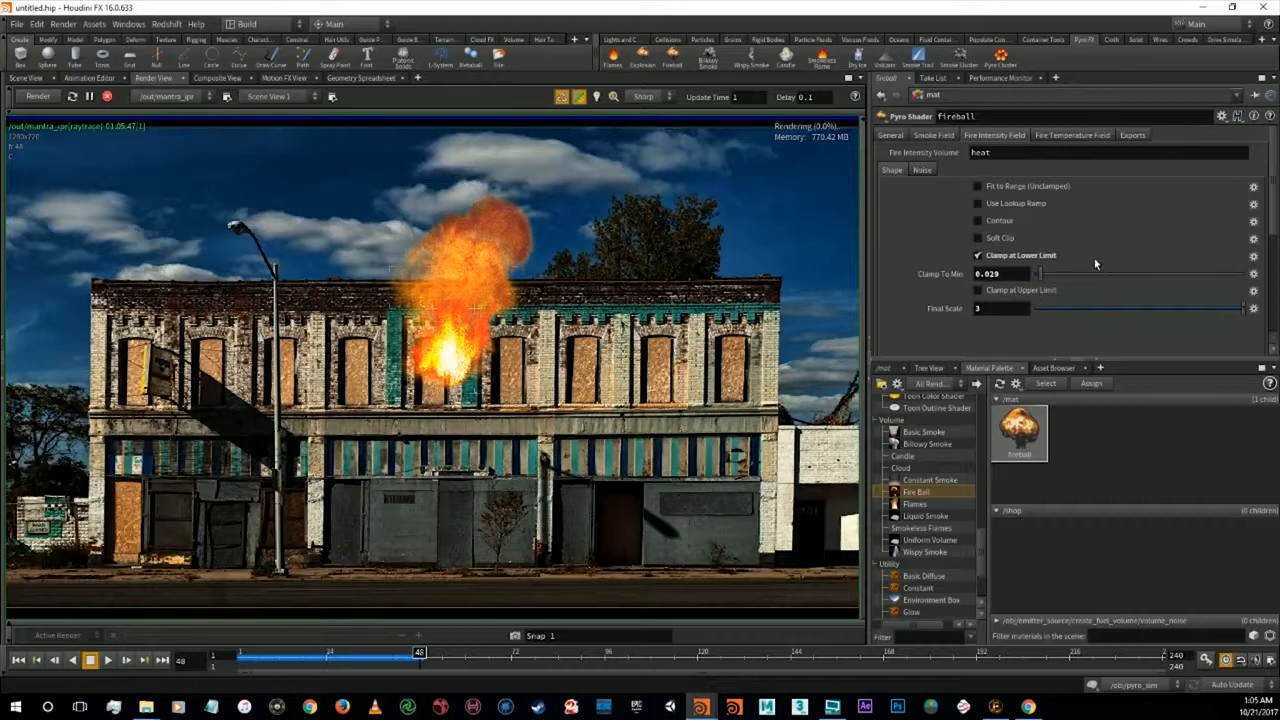
# Try Contour, the lookup ramp and Fit to Range on the fire intensity field, disabling each one again
pyautogui.click(999, 221)
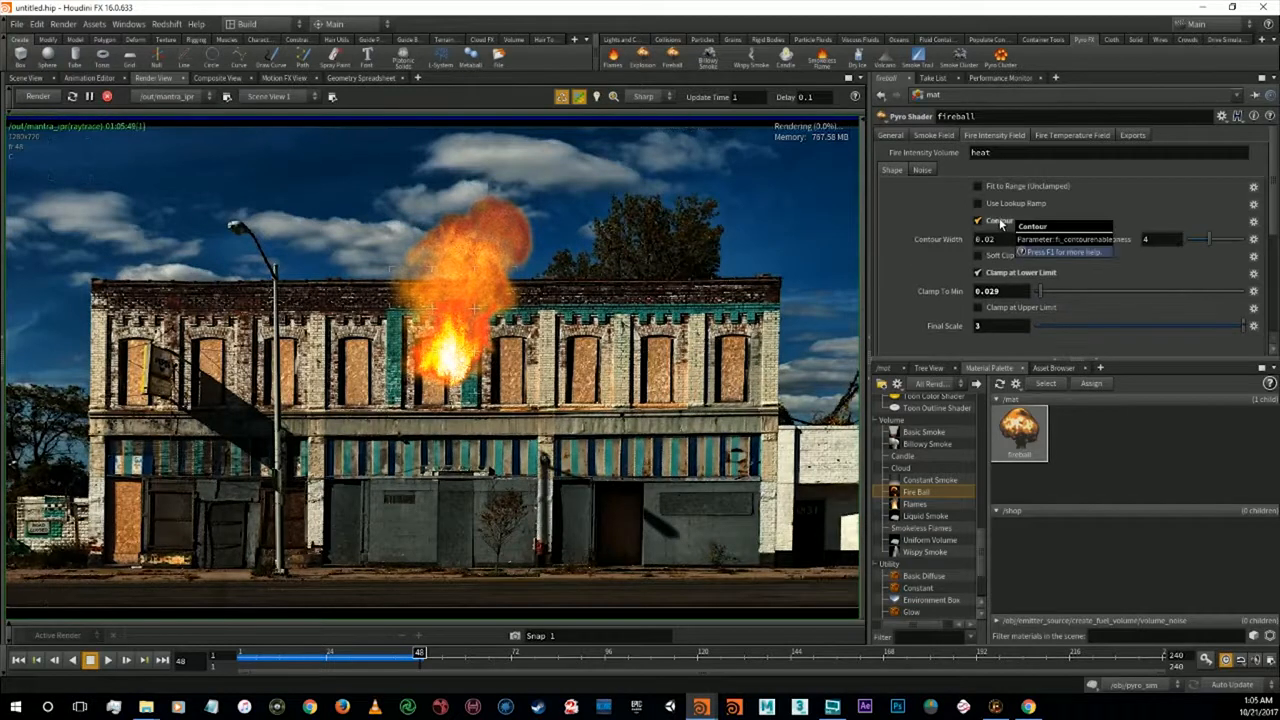
pyautogui.click(1000, 220)
pyautogui.click(1010, 204)
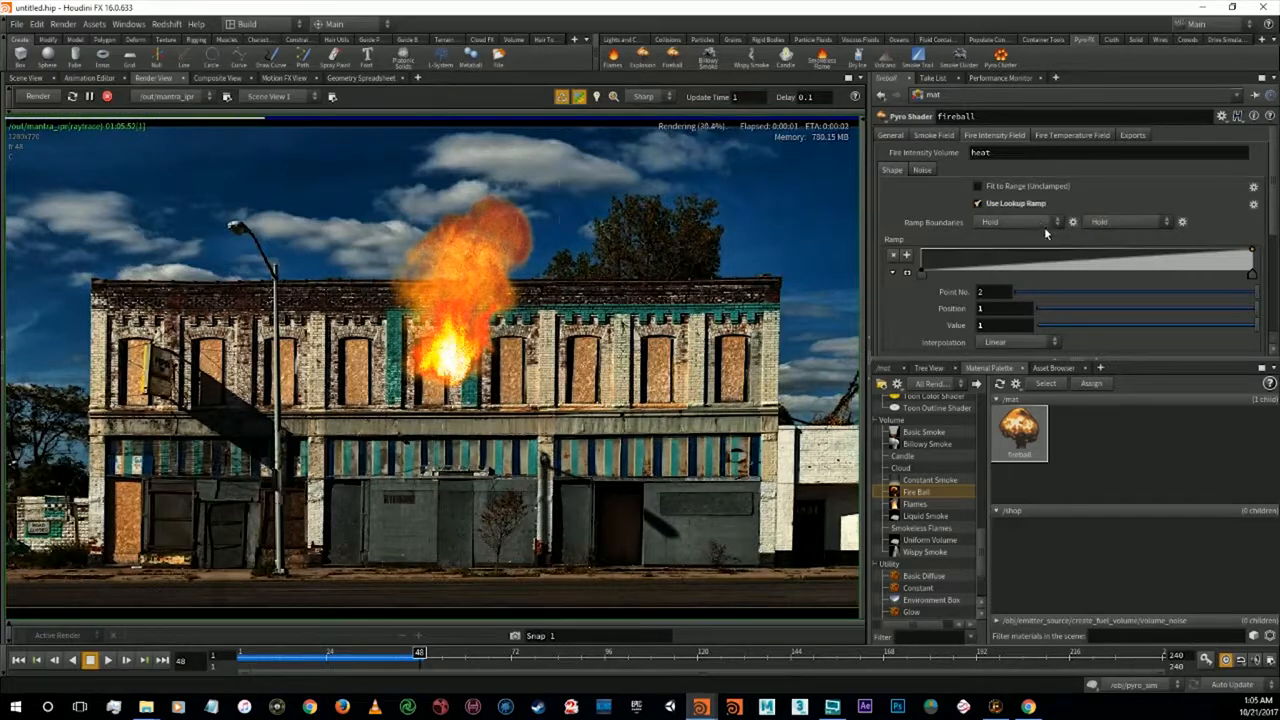
pyautogui.click(1019, 205)
pyautogui.click(1019, 189)
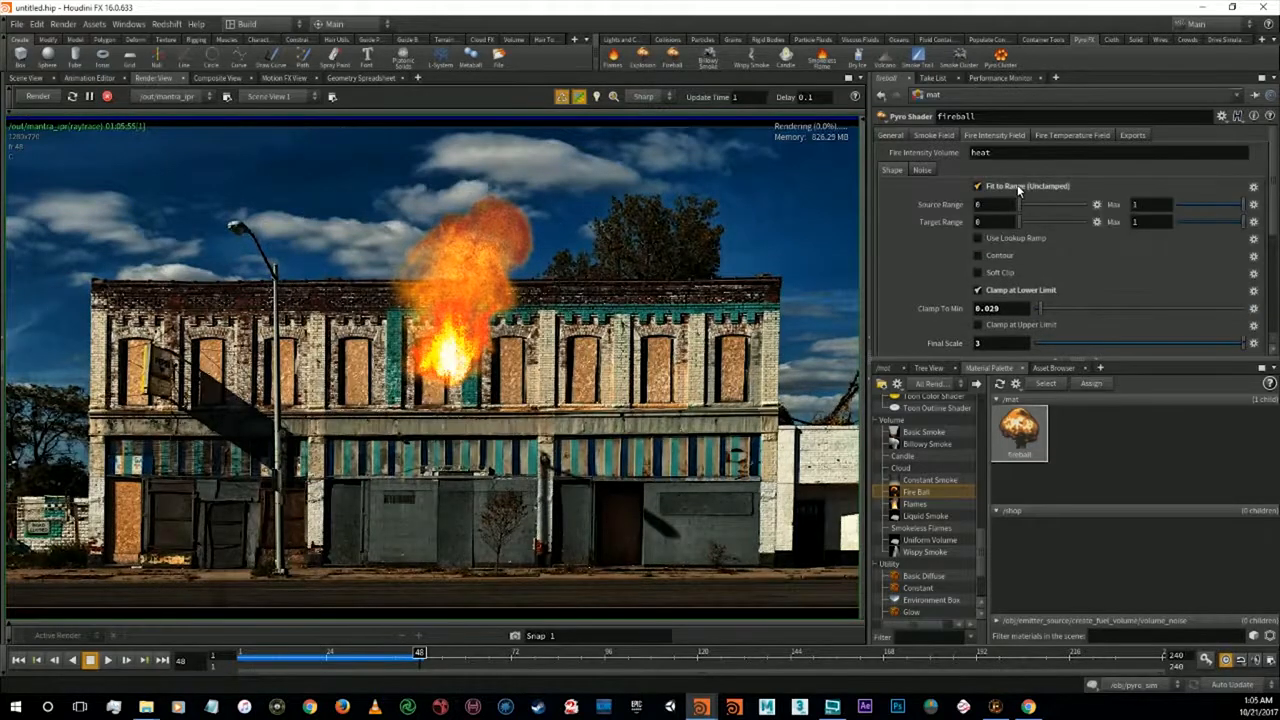
pyautogui.click(1017, 186)
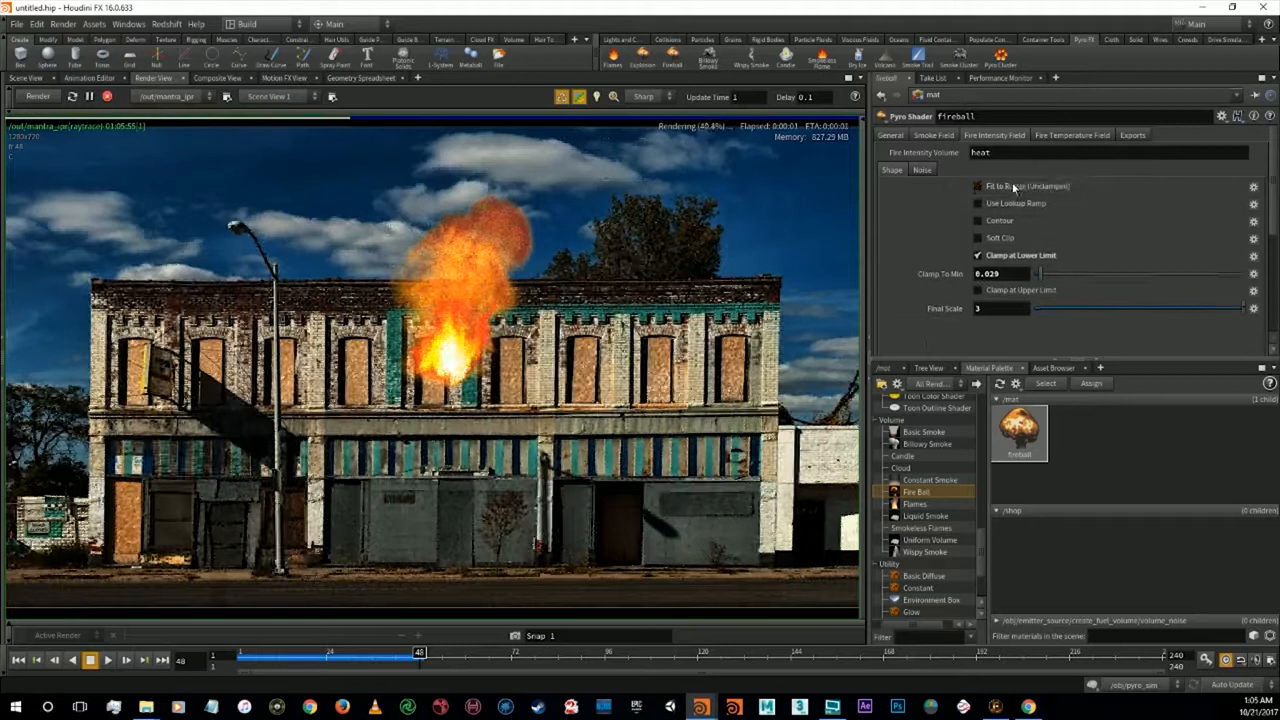
# Try the lookup ramp and the lower and upper limit clamps on the smoke density field, disabling each one again
pyautogui.click(940, 136)
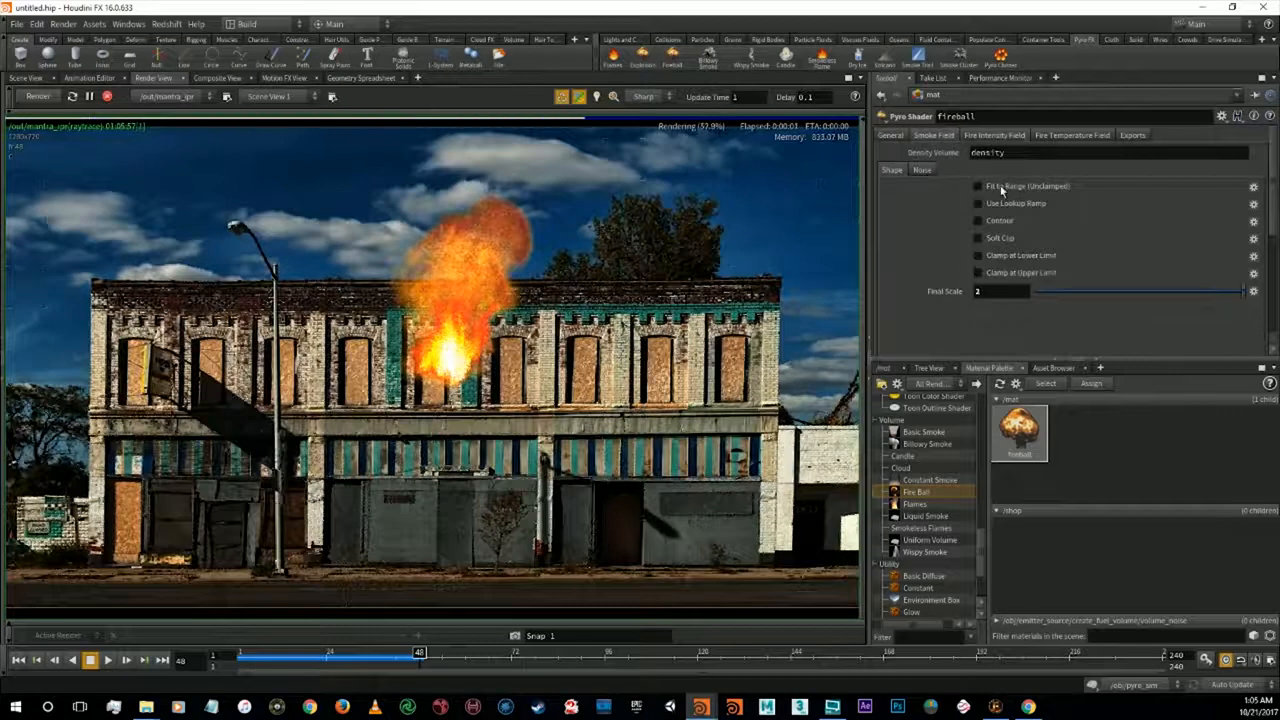
pyautogui.click(1007, 202)
pyautogui.click(1007, 202)
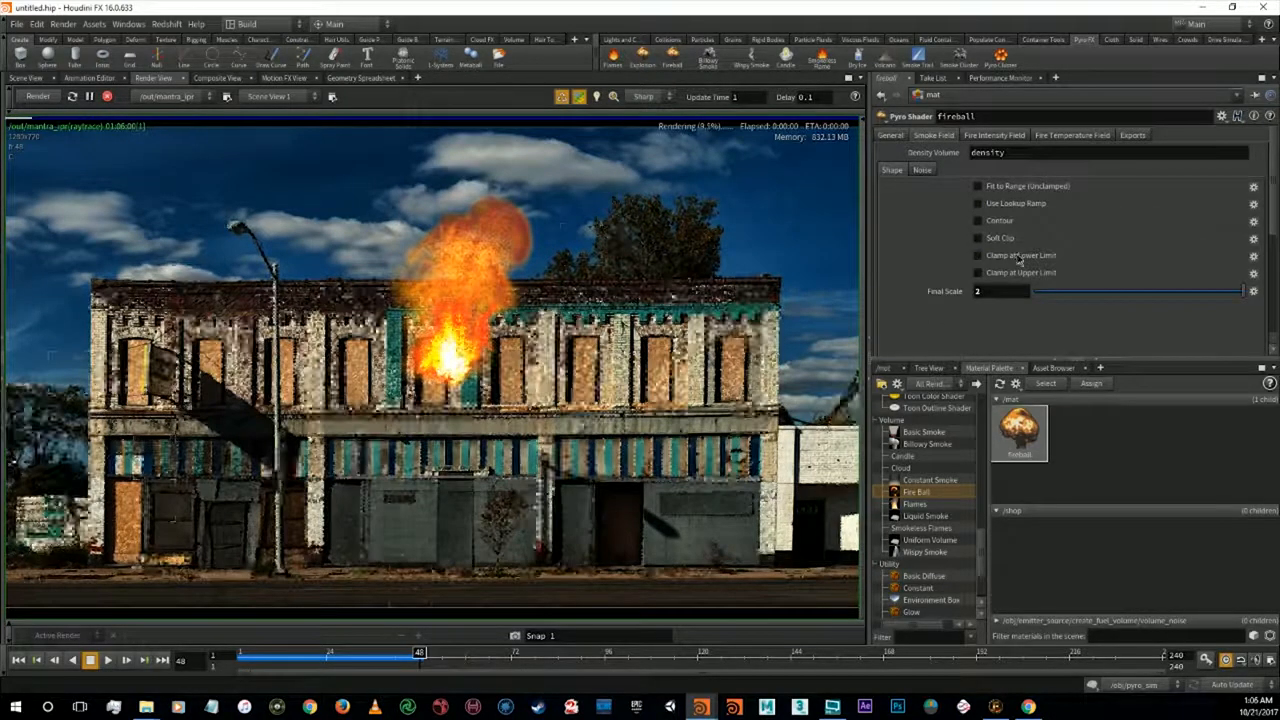
pyautogui.click(1016, 255)
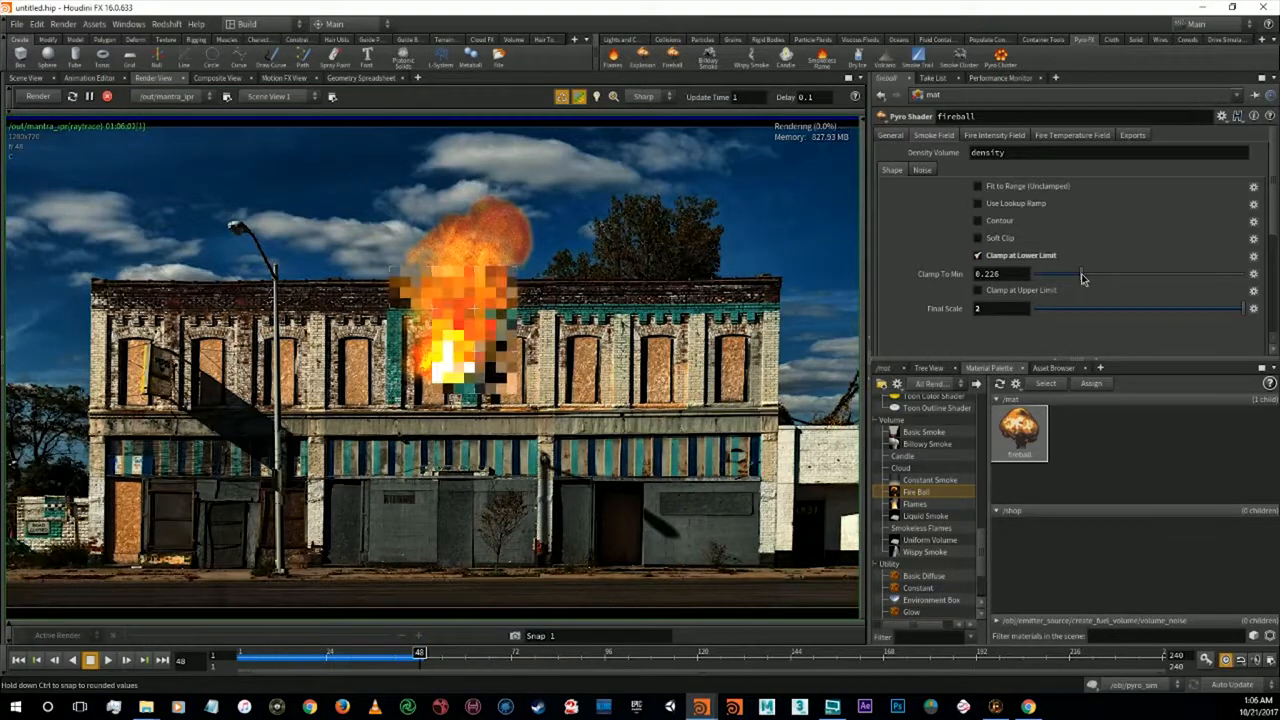
pyautogui.moveTo(1083, 277); pyautogui.dragTo(1035, 278)
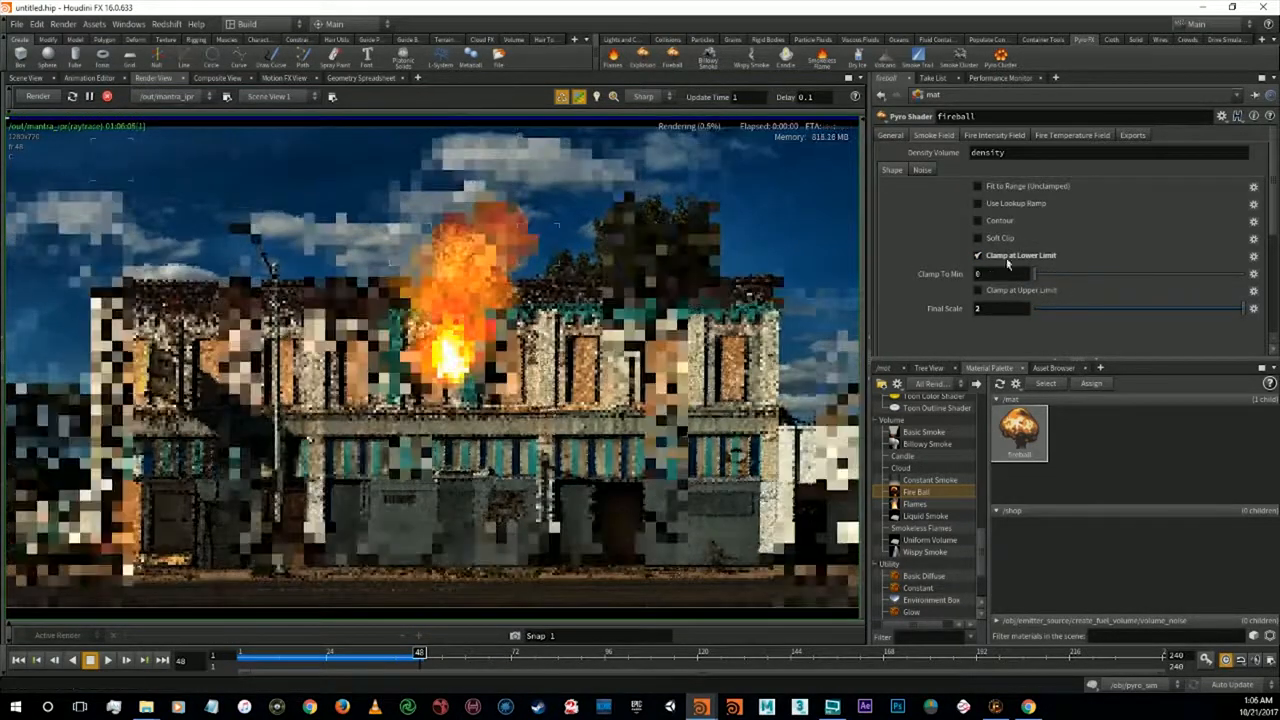
pyautogui.click(1004, 254)
pyautogui.click(1012, 273)
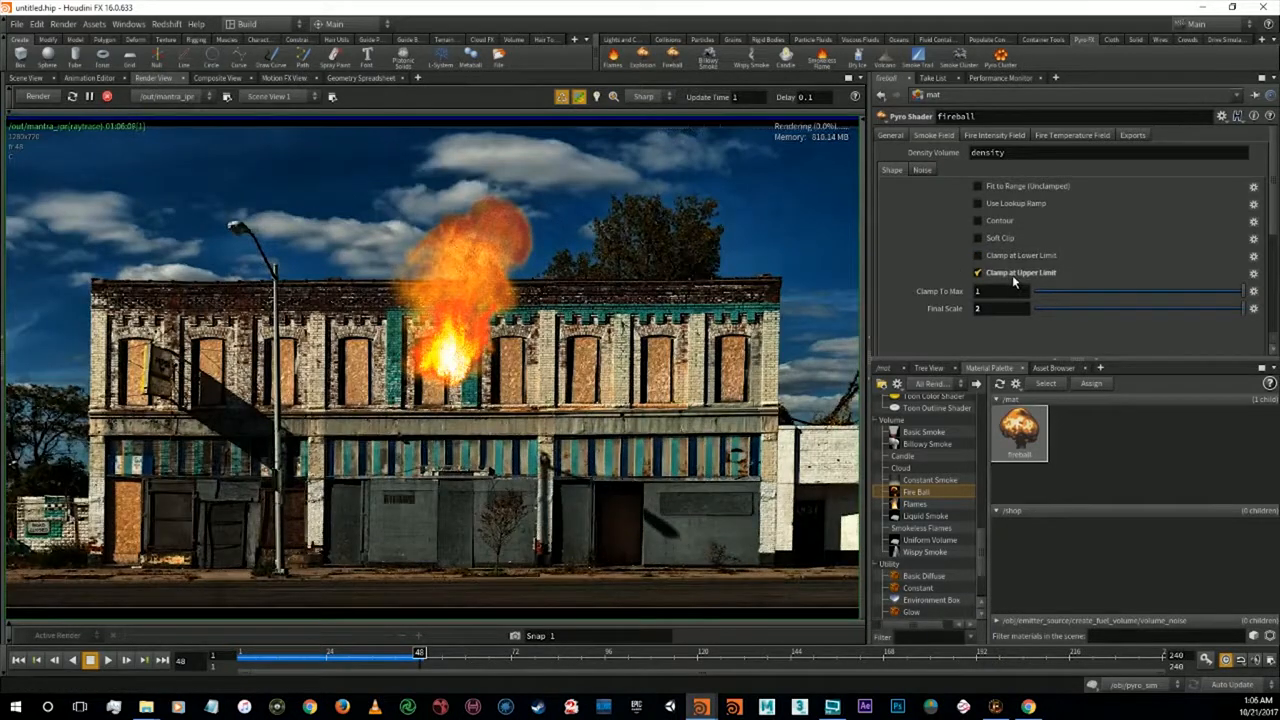
pyautogui.click(1010, 274)
# Try a final scale of 0 on the smoke field and set it to 1
pyautogui.doubleClick(990, 291)
pyautogui.write('0')
pyautogui.press('Return')
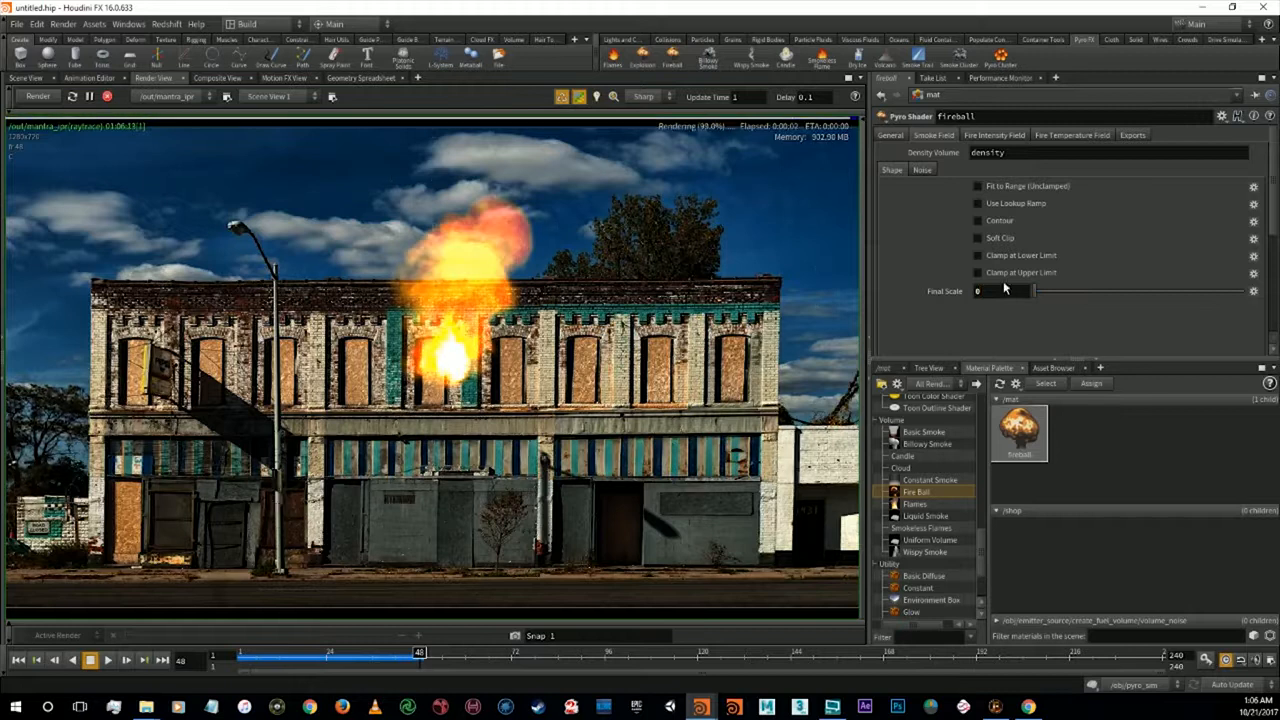
pyautogui.write('1')
pyautogui.press('Return')
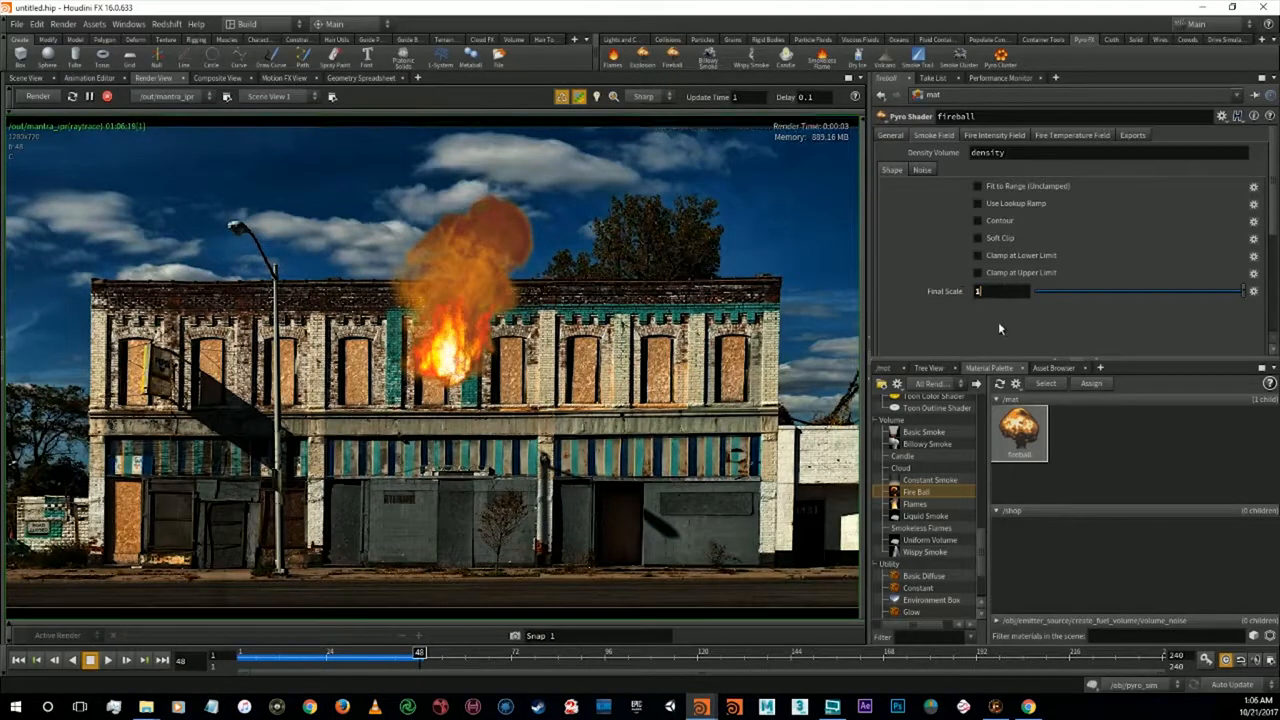
pyautogui.press('Return')
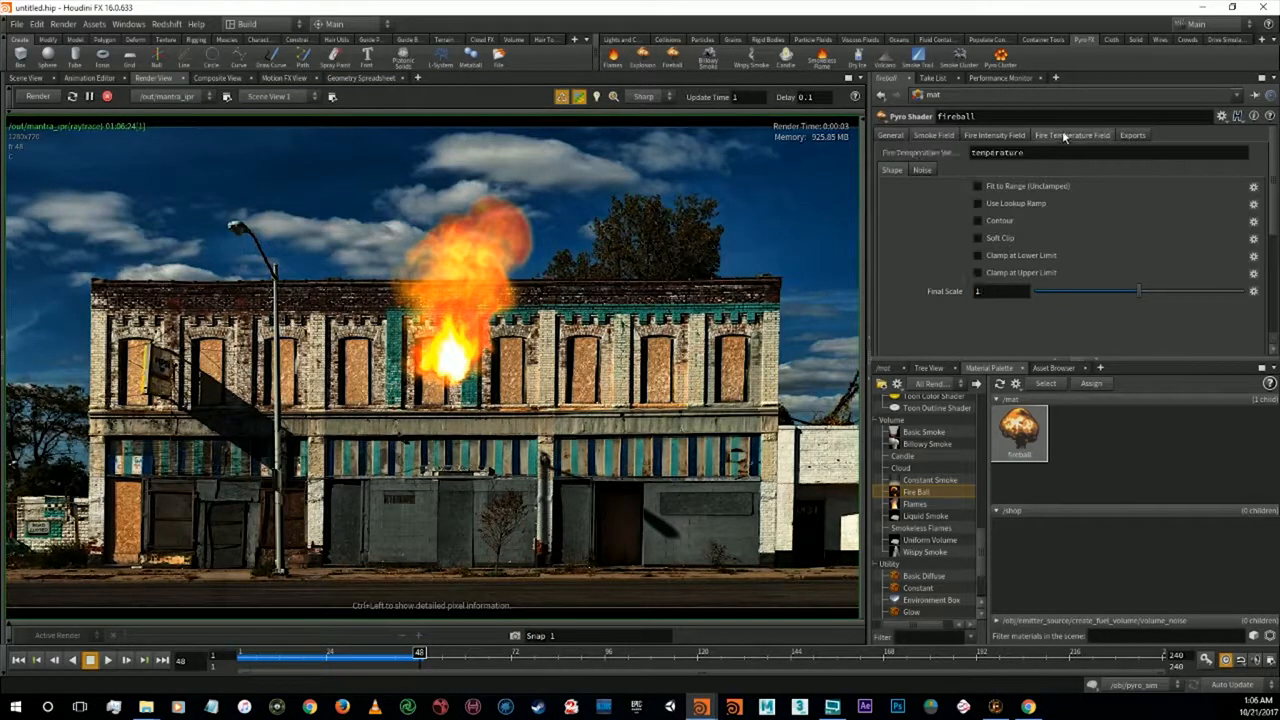
# Try the lower and upper limit clamps on the fire temperature field and disable them again
pyautogui.click(994, 278)
pyautogui.click(1002, 257)
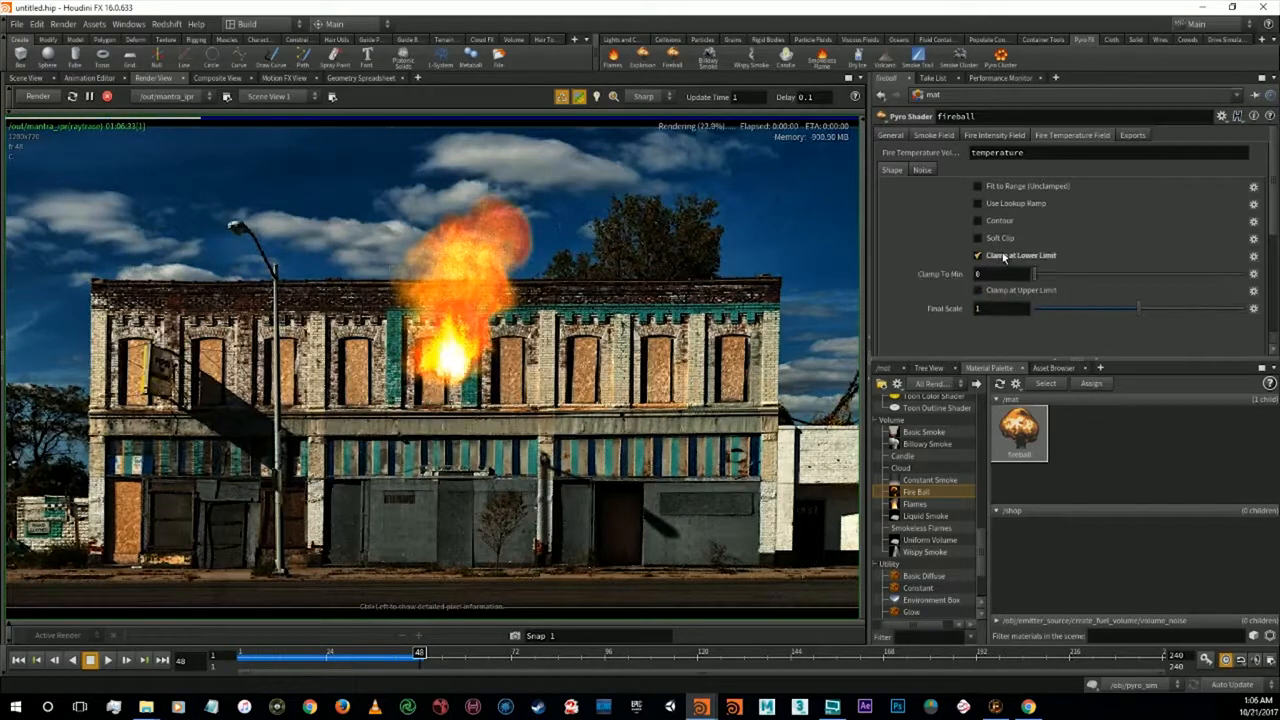
pyautogui.click(1004, 257)
pyautogui.click(1015, 270)
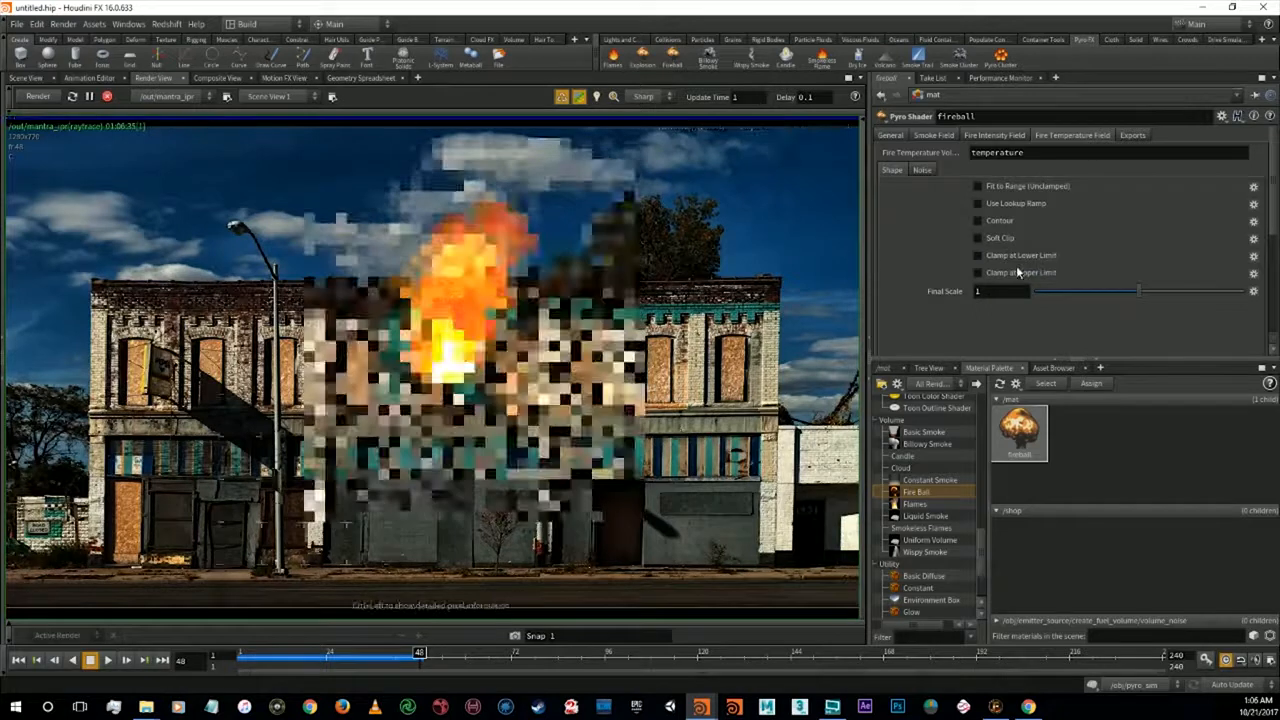
pyautogui.click(1015, 270)
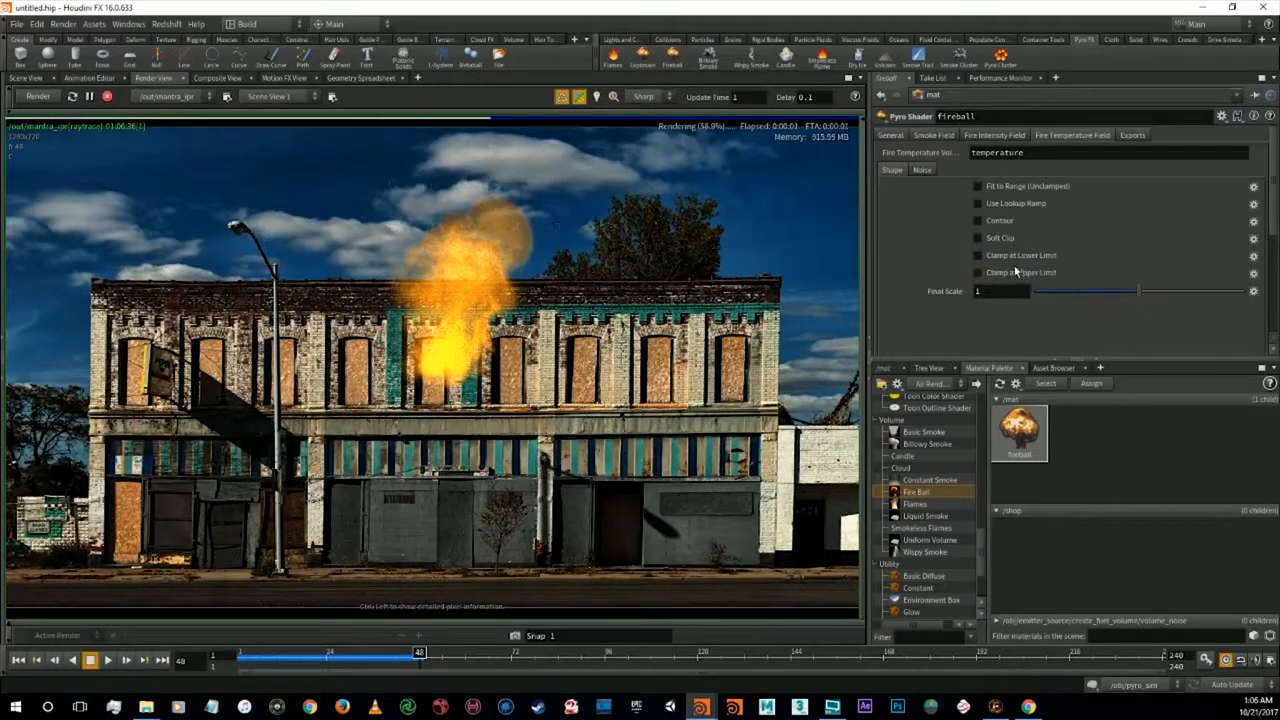
# Try Soft Clip, the lookup ramp and Contour on the fire temperature field and return to the smoke field settings
pyautogui.click(1000, 236)
pyautogui.click(1000, 236)
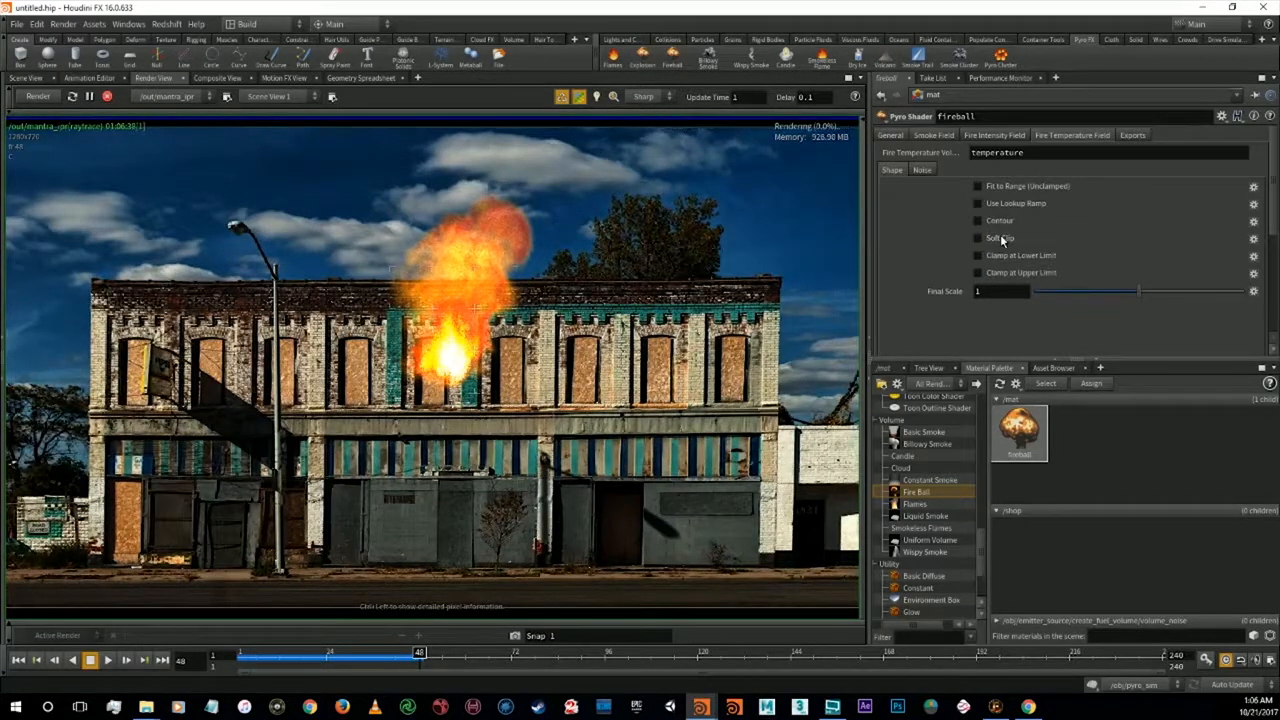
pyautogui.click(1005, 203)
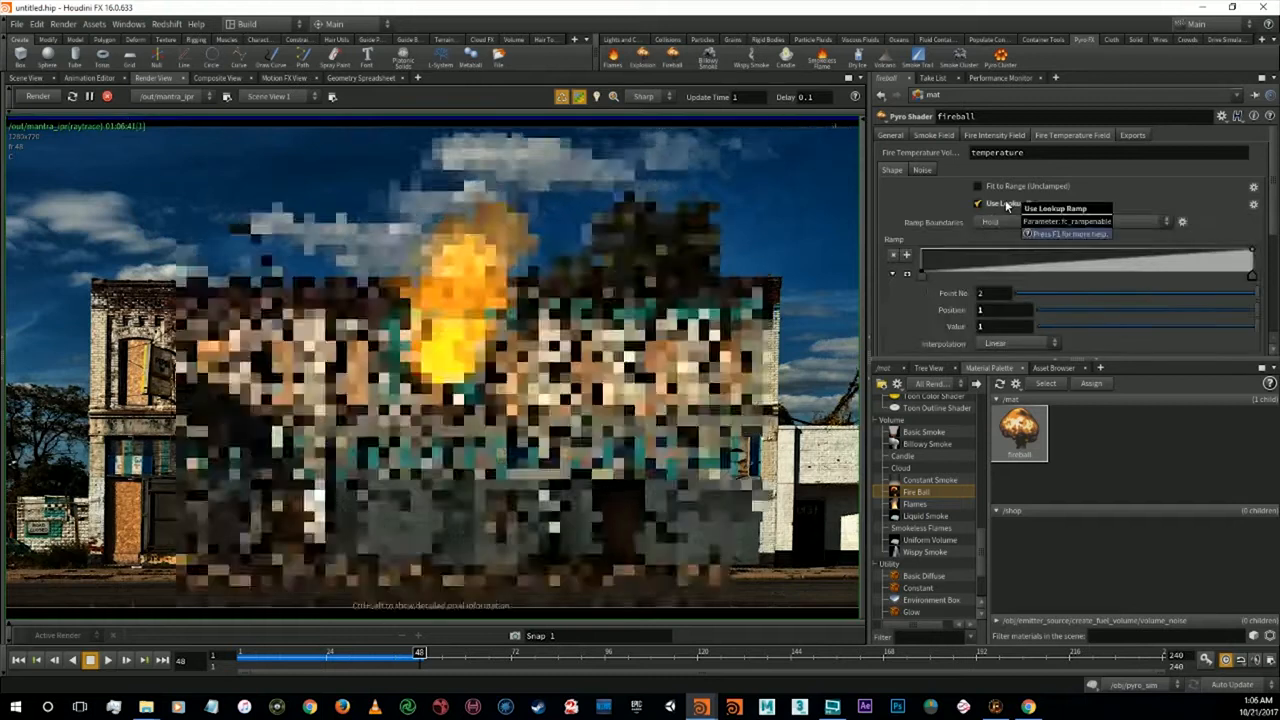
pyautogui.click(1003, 203)
pyautogui.click(999, 220)
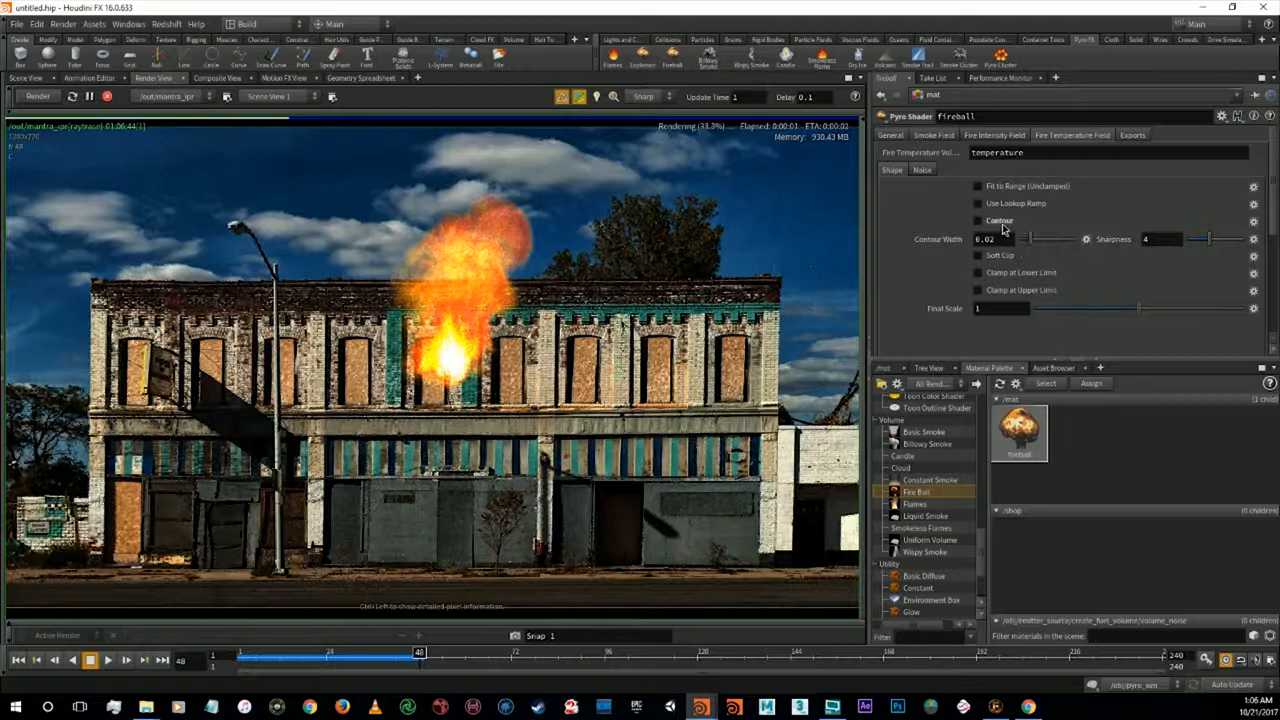
pyautogui.click(1002, 221)
pyautogui.click(1000, 136)
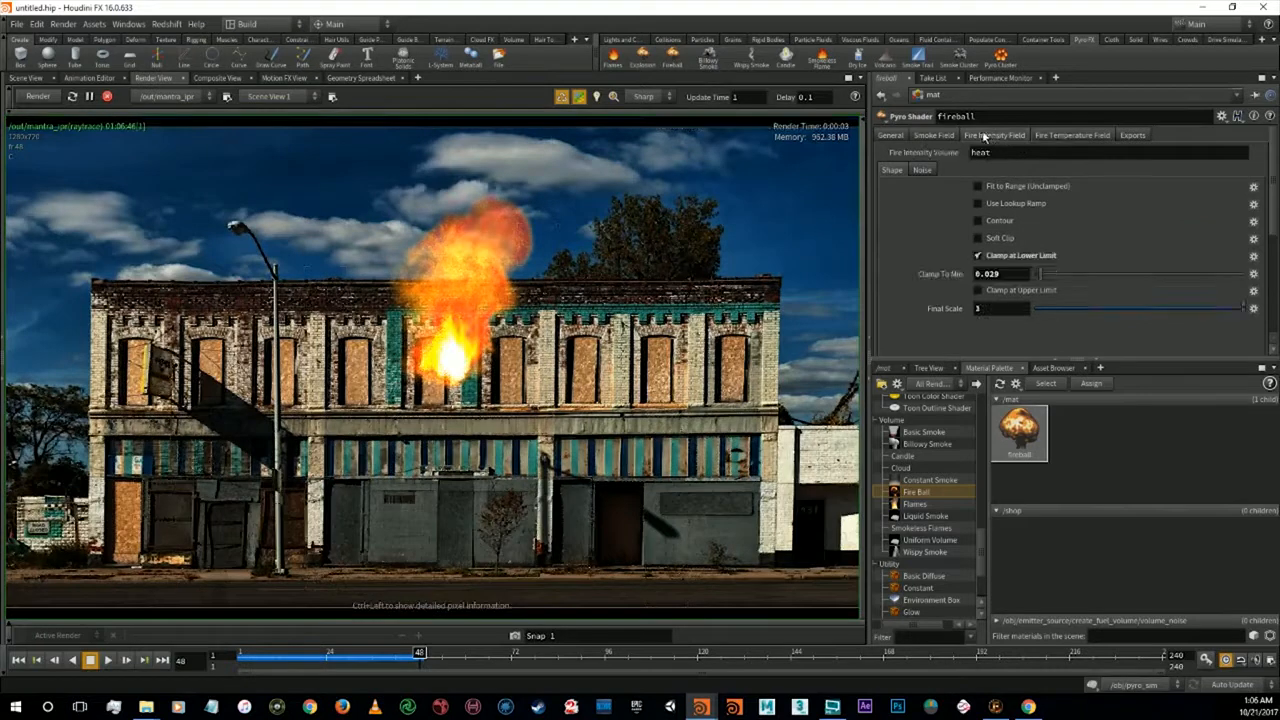
pyautogui.click(948, 138)
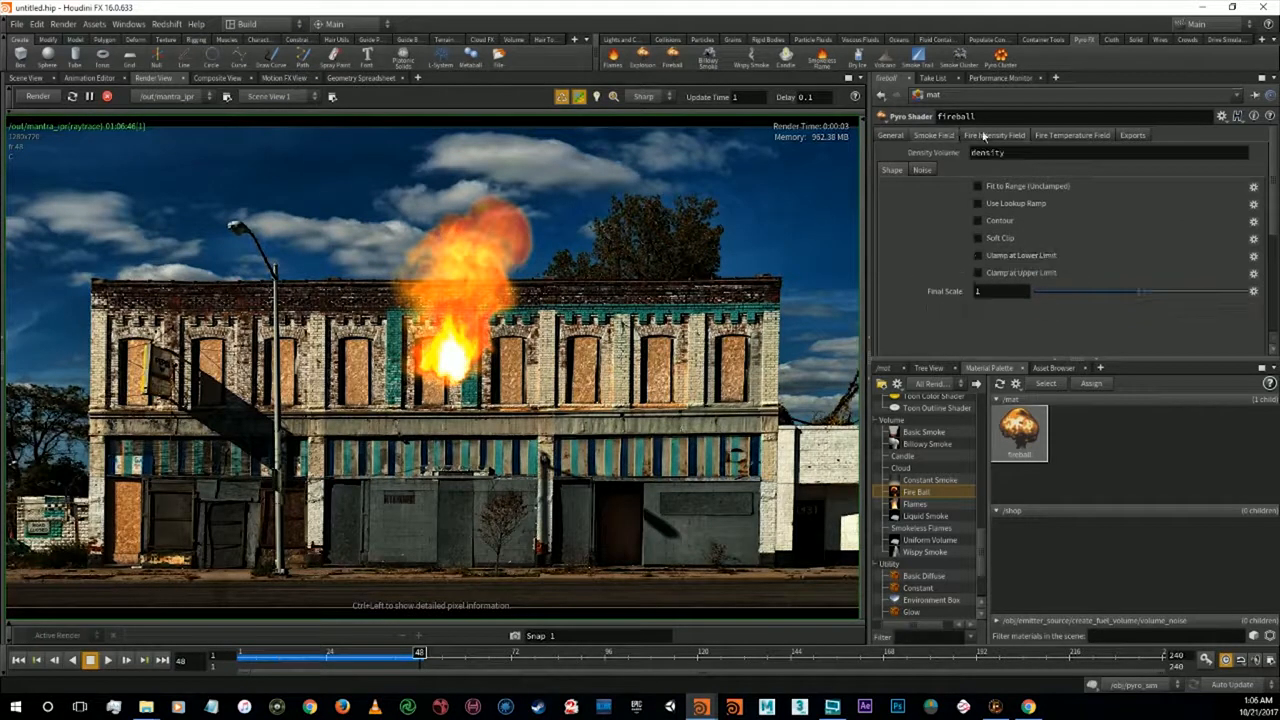
# Try the lower and upper limit clamps and Contour on the fire intensity field, disabling each one again
pyautogui.click(994, 135)
pyautogui.moveTo(1063, 278); pyautogui.dragTo(1035, 271)
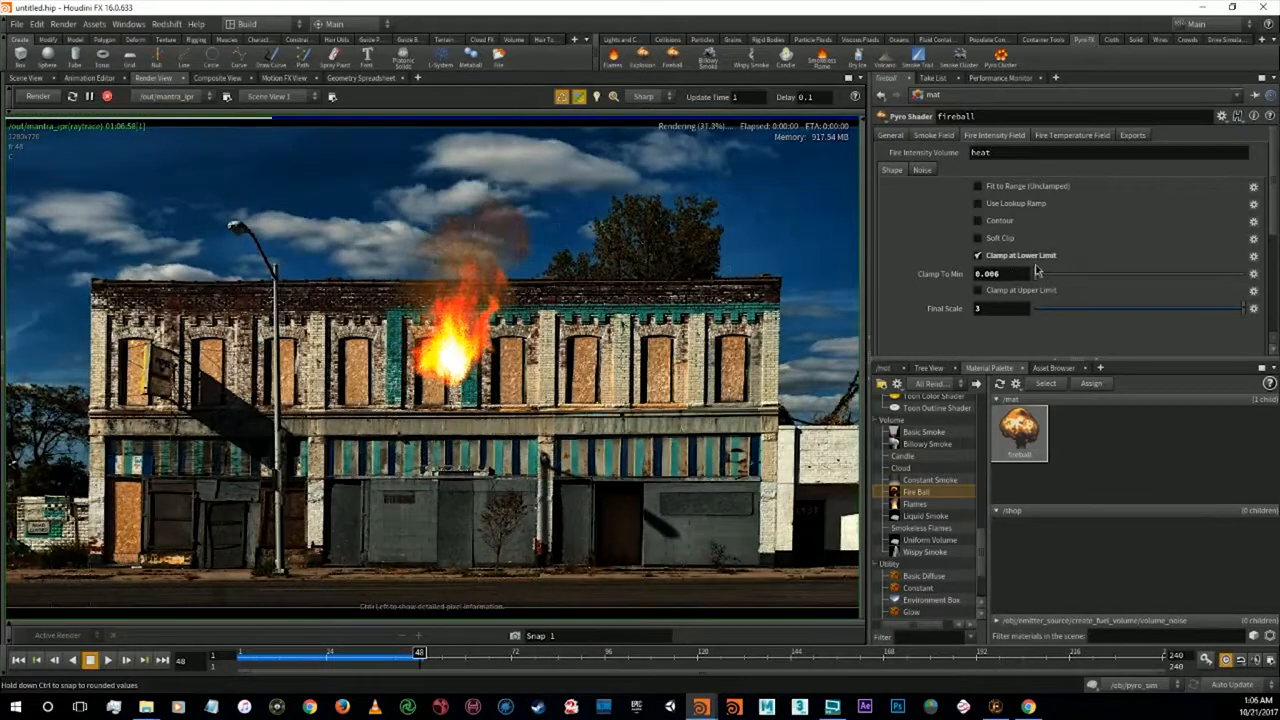
pyautogui.click(1010, 256)
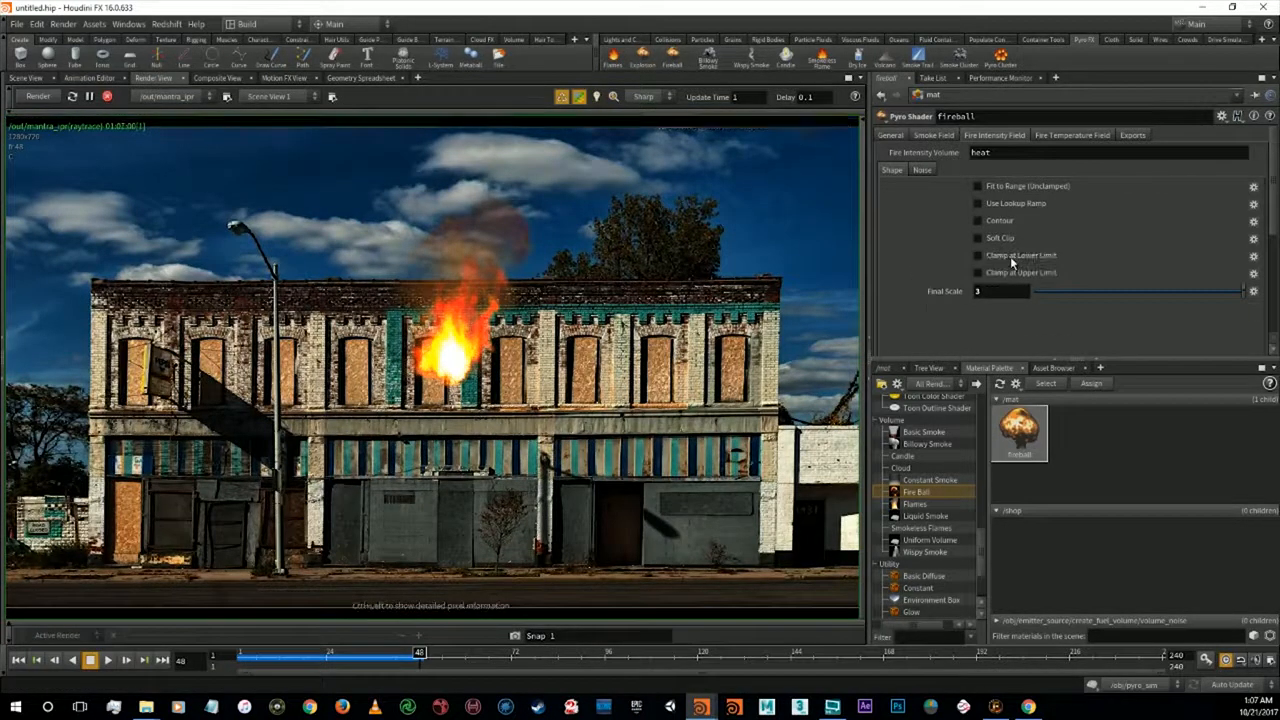
pyautogui.click(1013, 270)
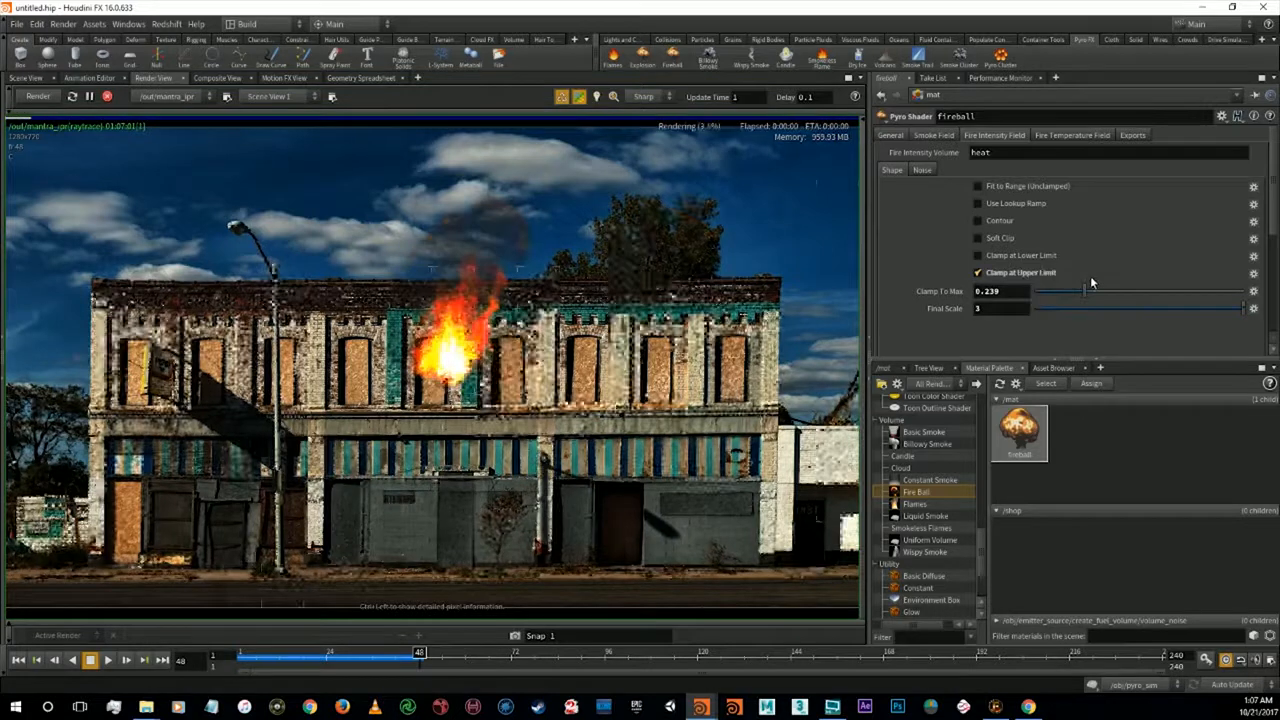
pyautogui.moveTo(1118, 291); pyautogui.dragTo(1216, 291)
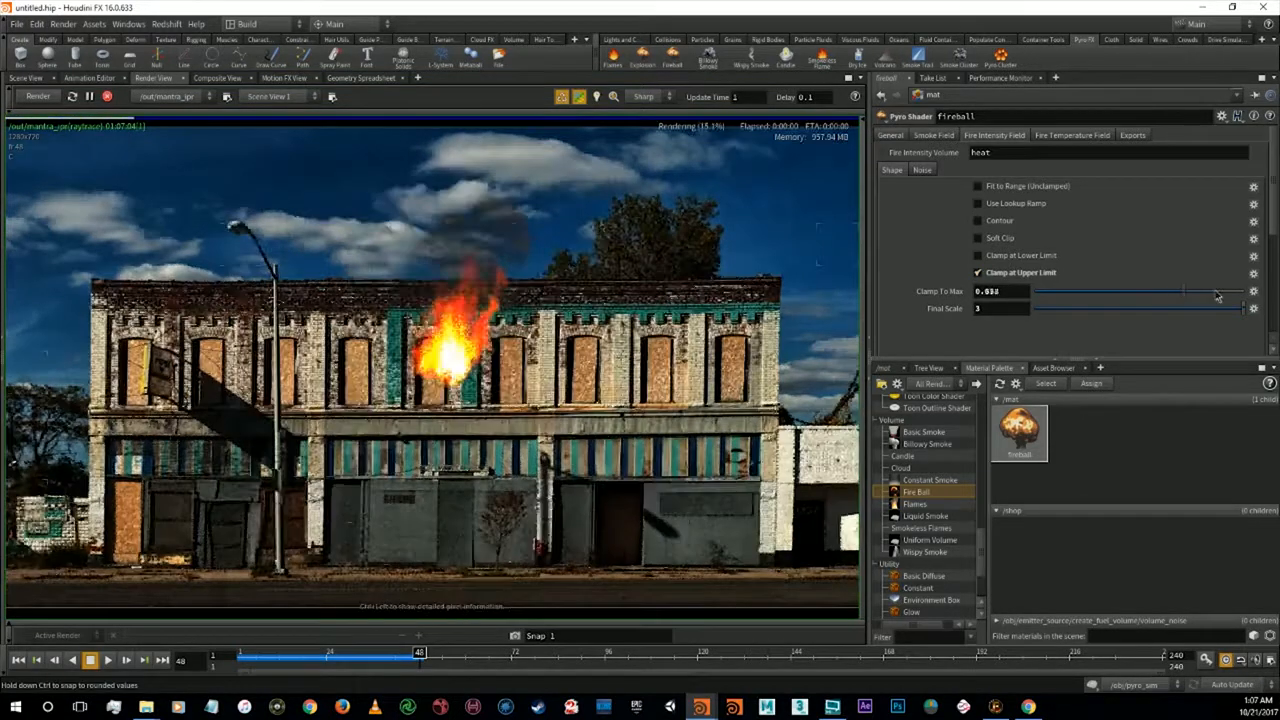
pyautogui.click(1020, 273)
pyautogui.click(997, 221)
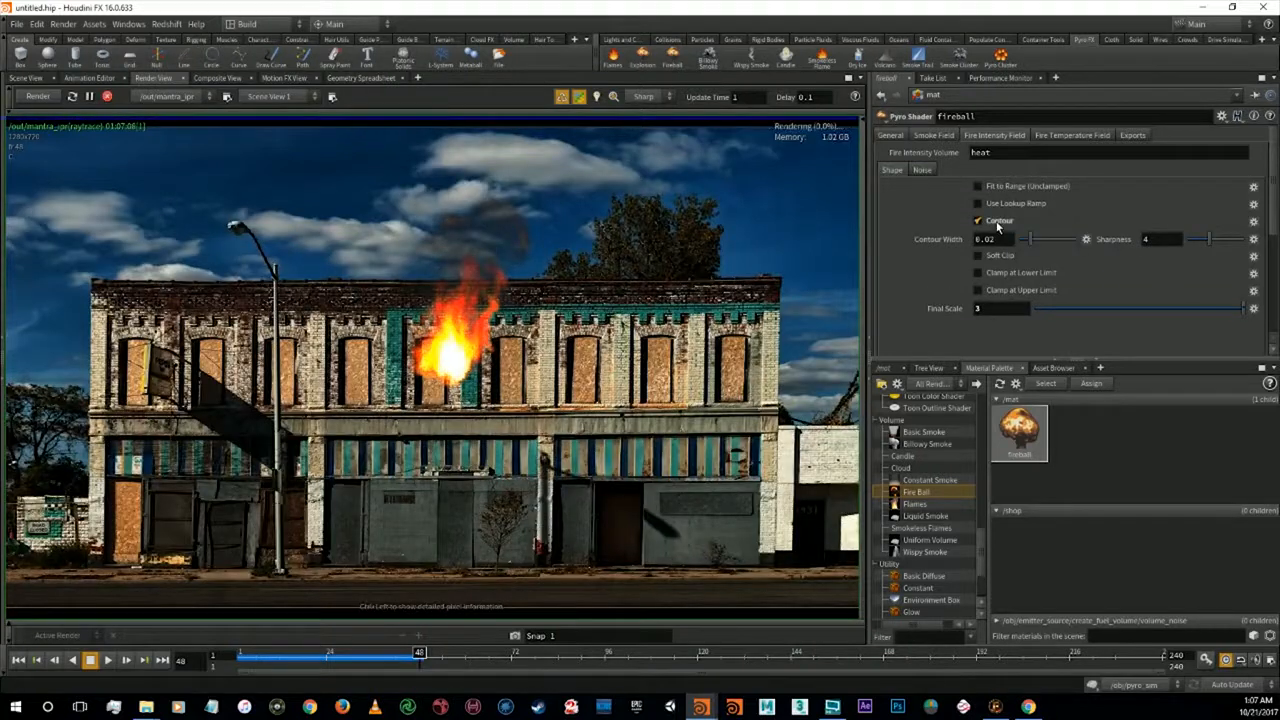
pyautogui.click(997, 221)
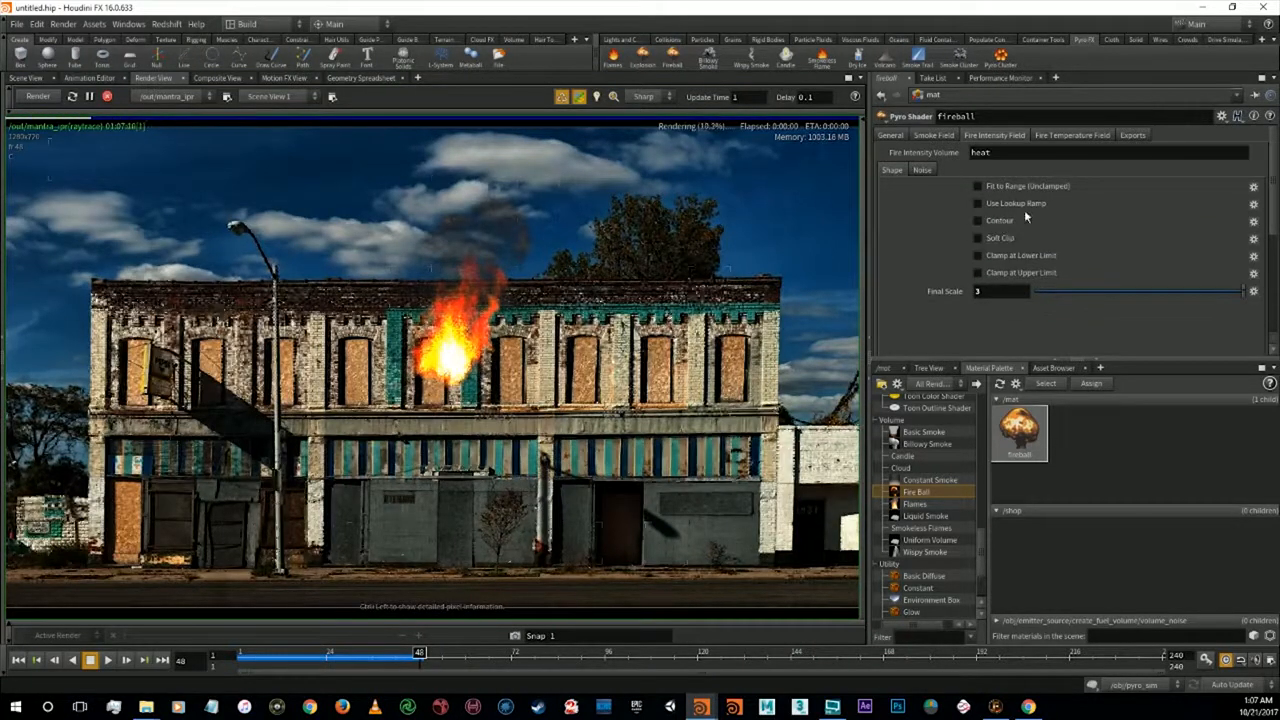
# Try a final scale of 30 on the fire intensity field and return it to 3
pyautogui.click(1004, 290)
pyautogui.moveTo(1004, 290); pyautogui.dragTo(936, 284)
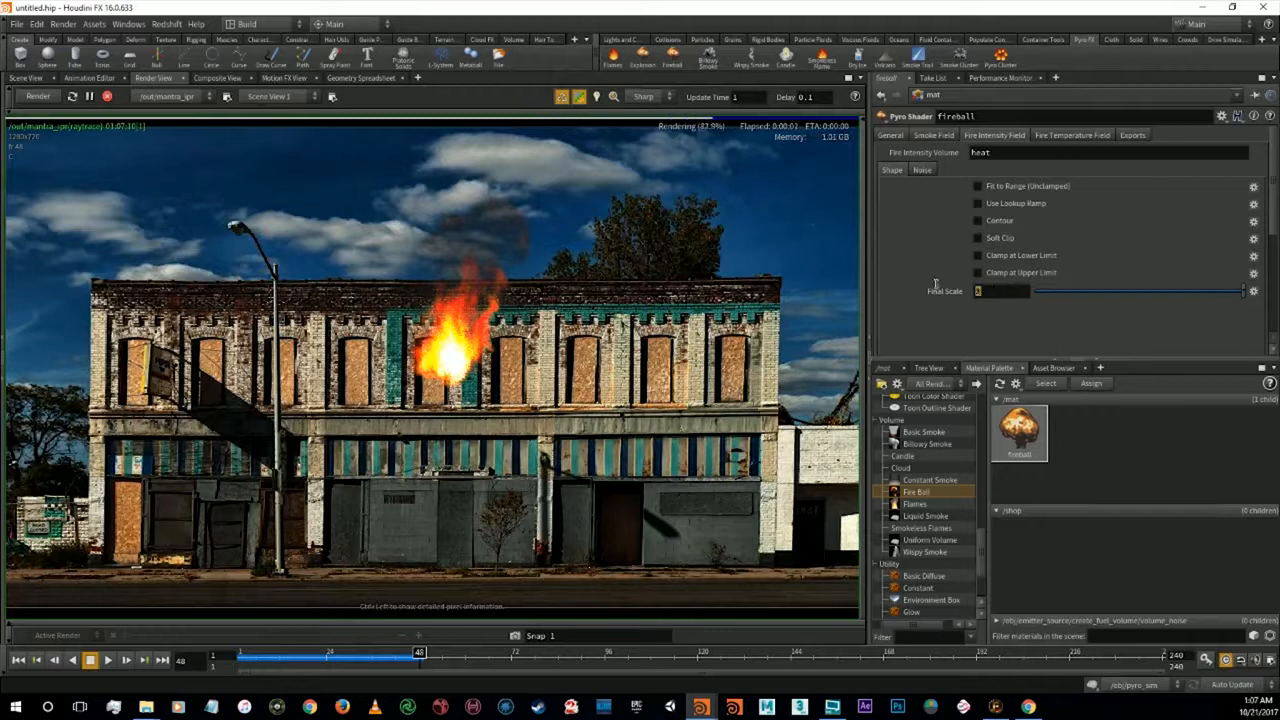
pyautogui.write('30')
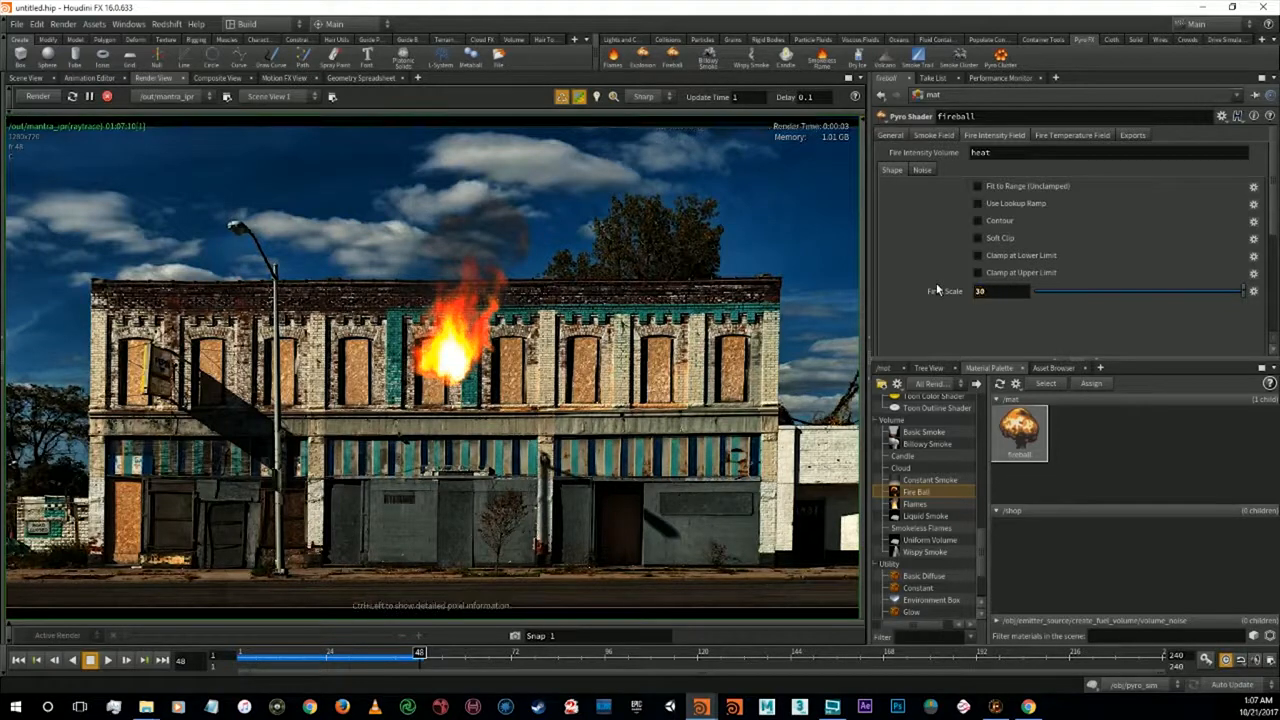
pyautogui.press('Return')
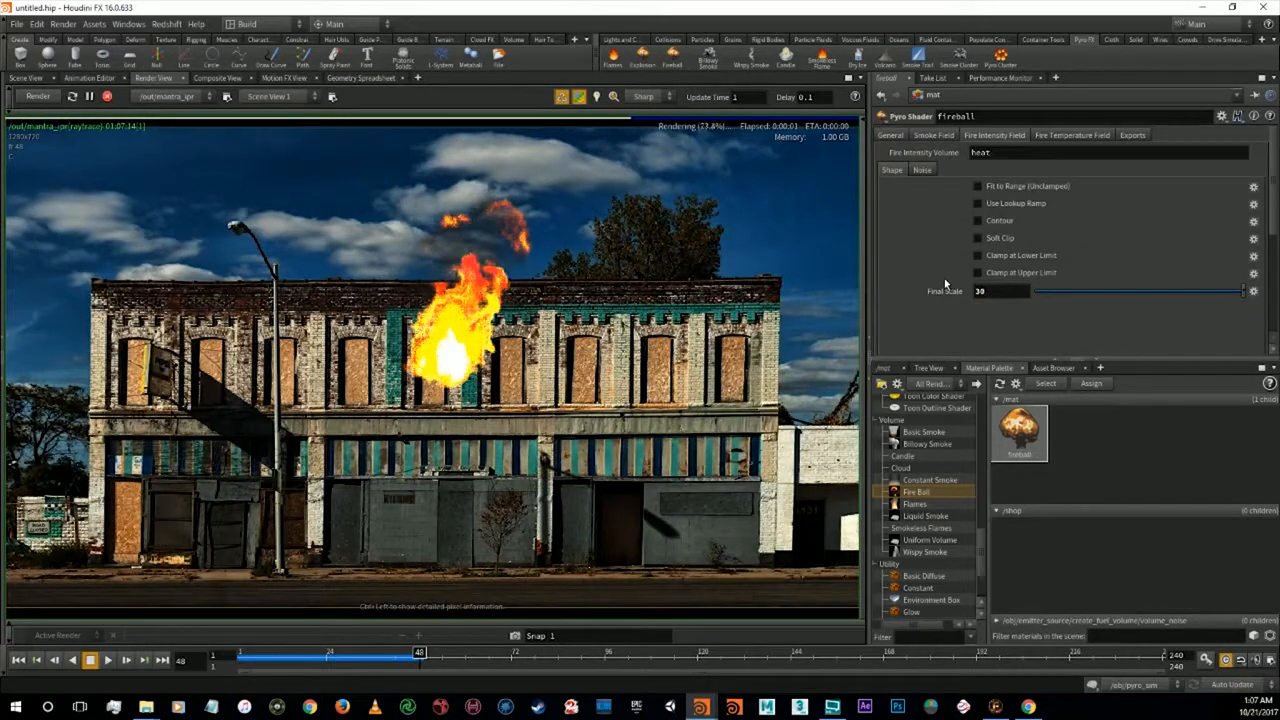
pyautogui.moveTo(1010, 296); pyautogui.dragTo(940, 290)
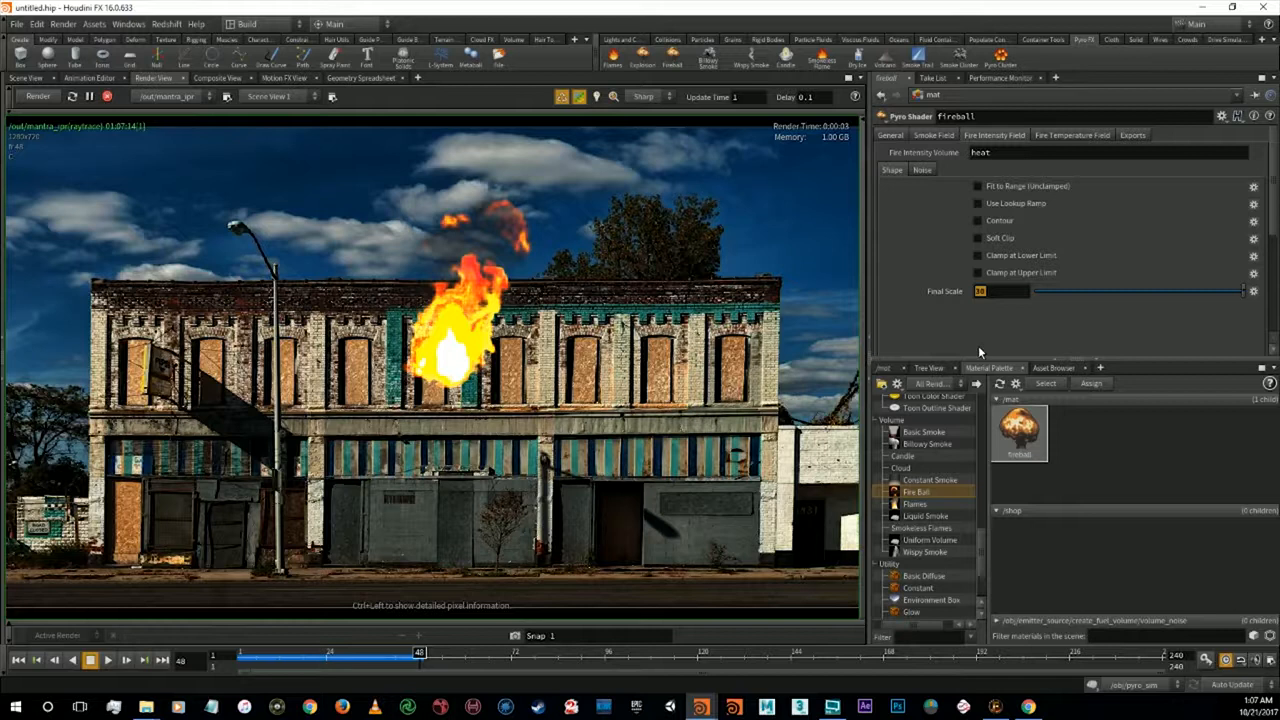
pyautogui.write('3')
pyautogui.press('Return')
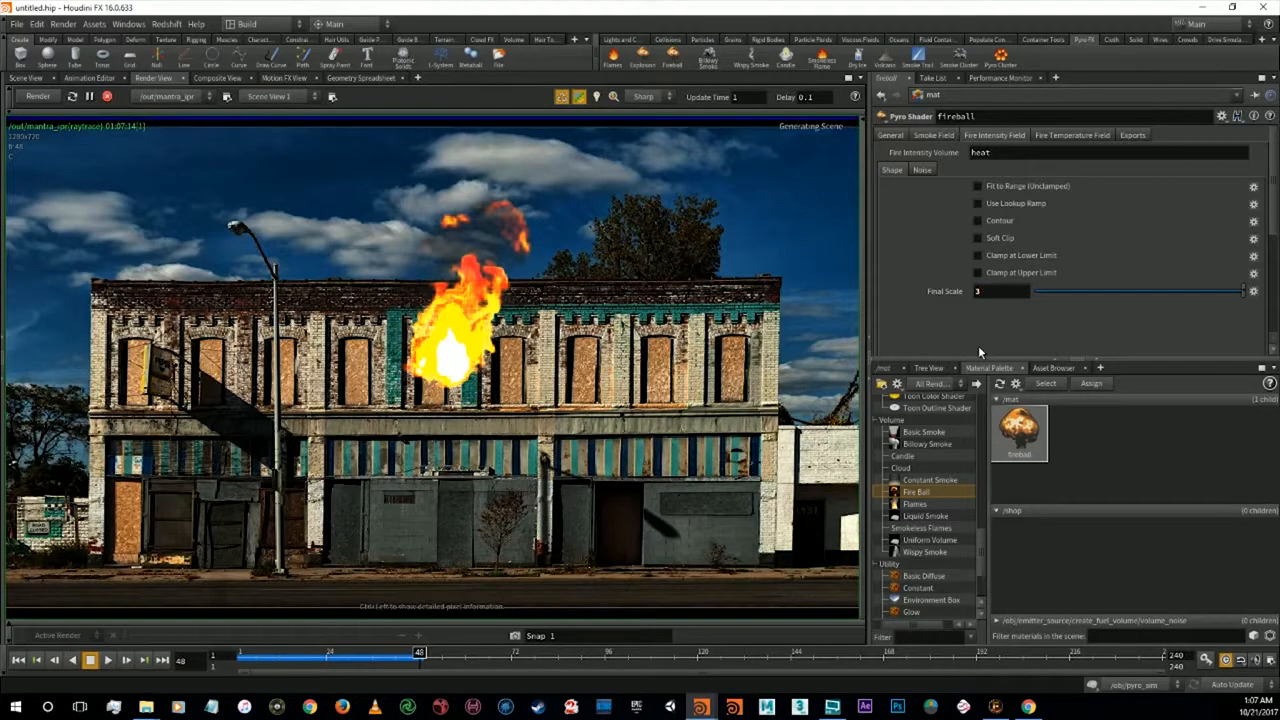
pyautogui.write('10')
pyautogui.press('Return')
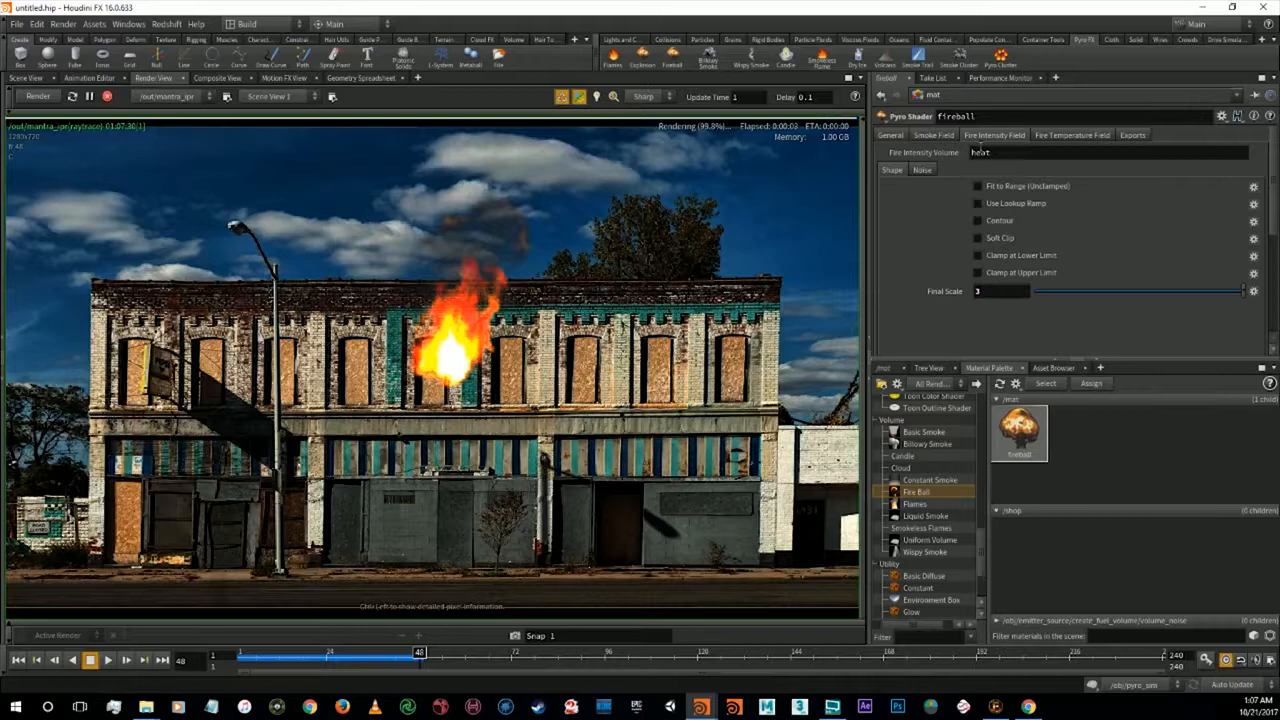
# Try final scales of 30, 10 and 5 on the smoke density field and set it to 15
pyautogui.click(945, 136)
pyautogui.doubleClick(1000, 291)
pyautogui.write('30')
pyautogui.press('Return')
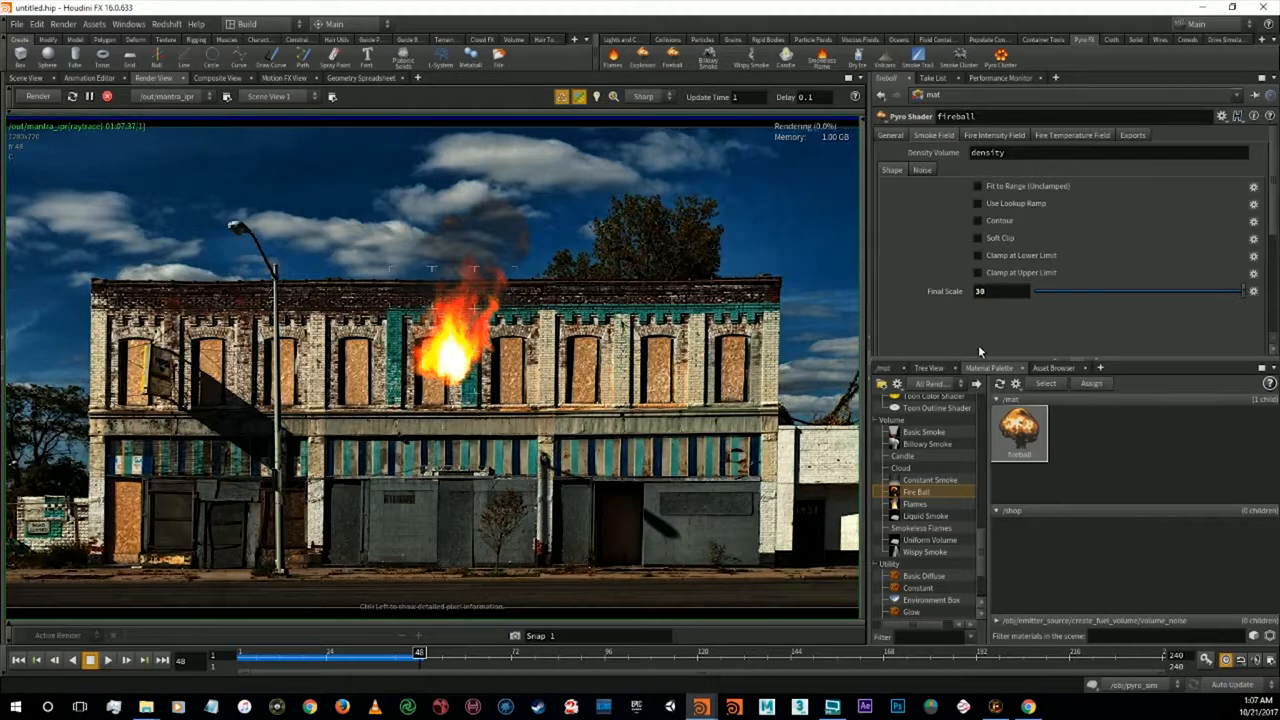
pyautogui.doubleClick(980, 291)
pyautogui.write('10')
pyautogui.press('Return')
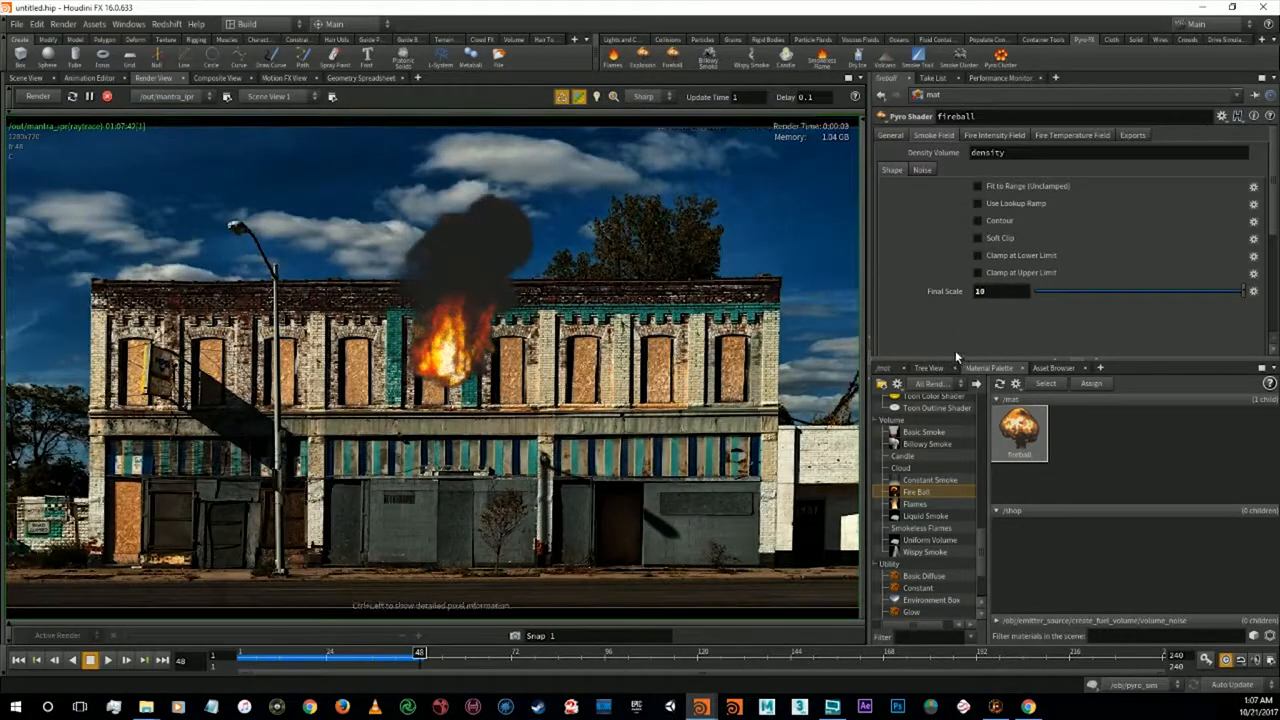
pyautogui.doubleClick(999, 291)
pyautogui.write('5')
pyautogui.press('Return')
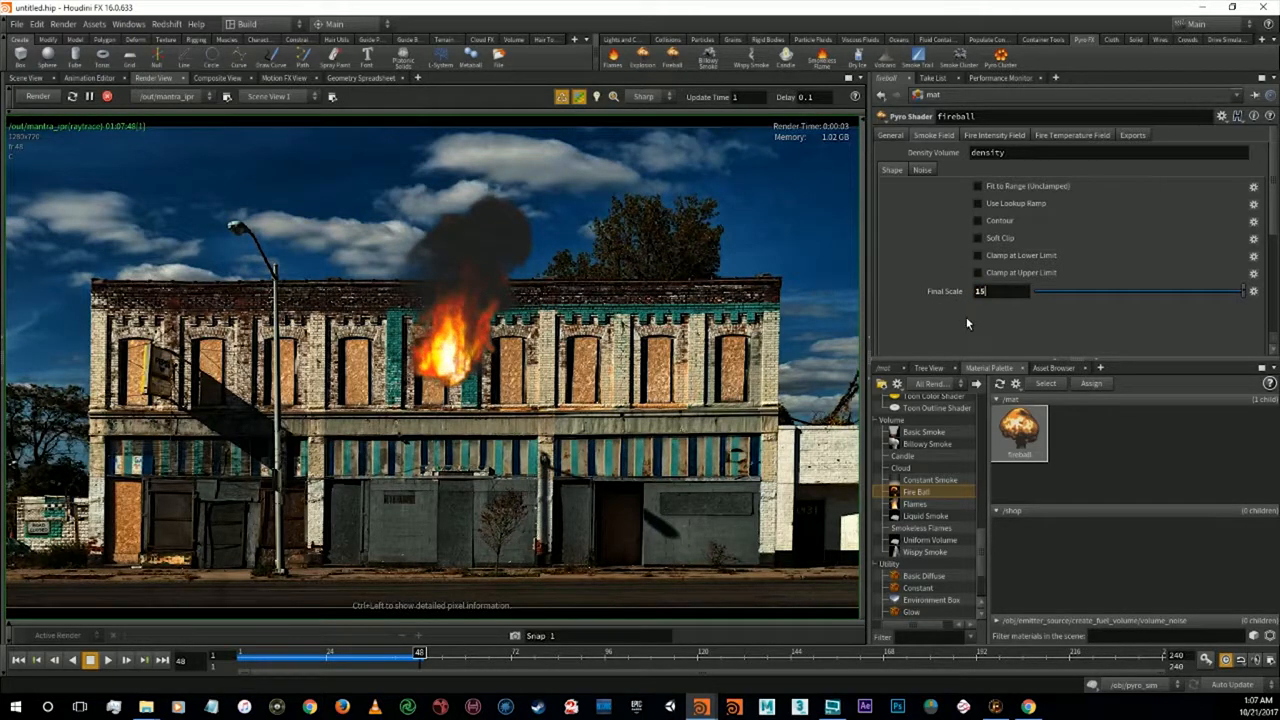
# Try Soft Clip and an upper limit clamp with maximums of 41 and 1 on the smoke field, disabling both again
pyautogui.click(999, 237)
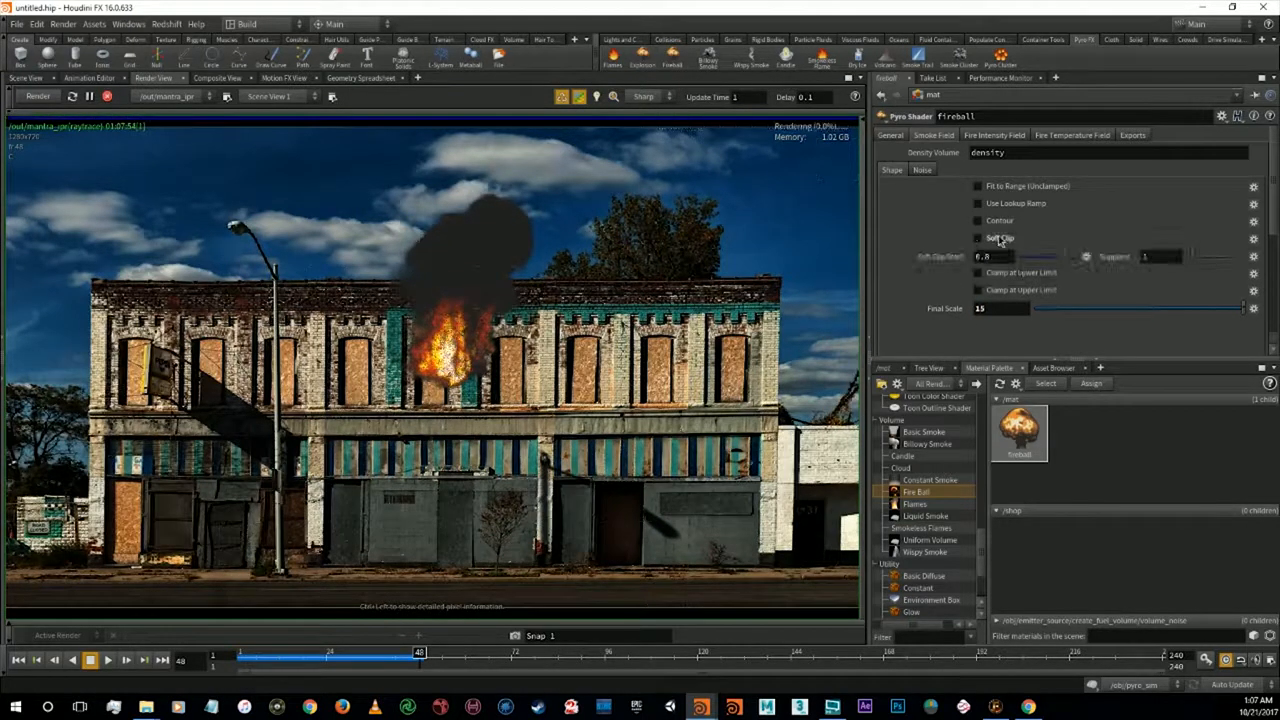
pyautogui.click(999, 238)
pyautogui.click(1008, 268)
pyautogui.click(1087, 292)
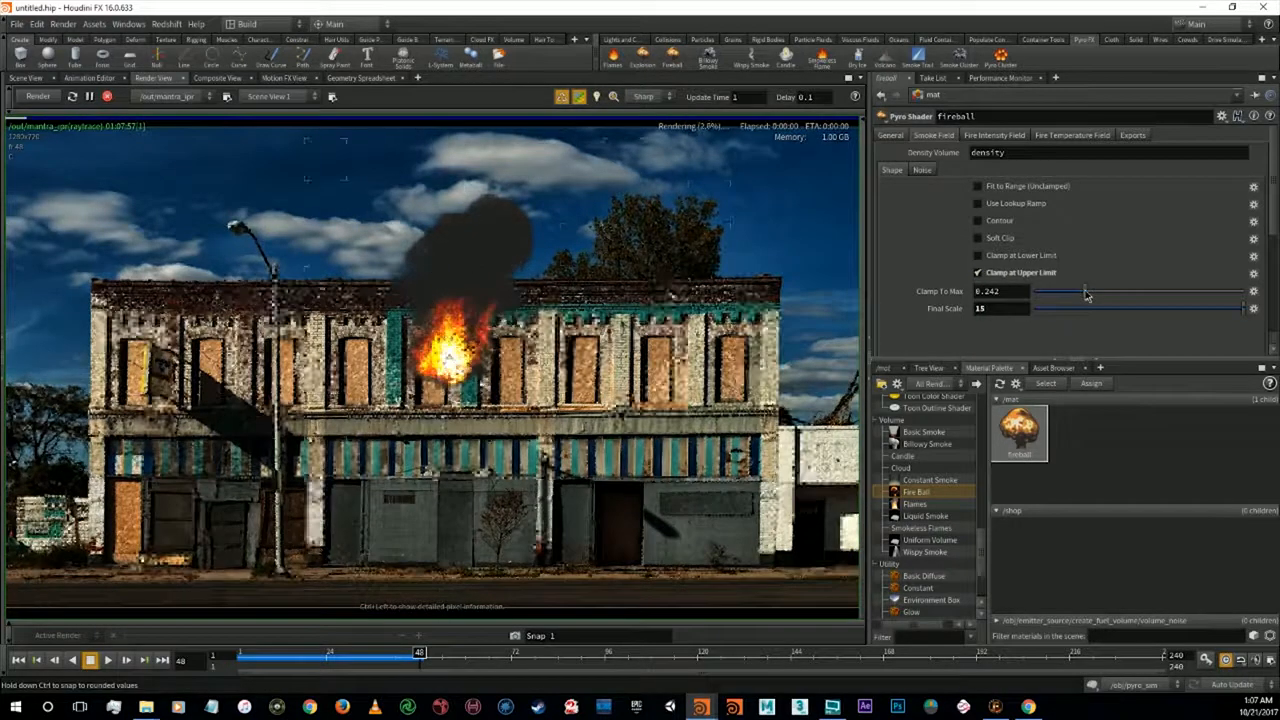
pyautogui.moveTo(1087, 292); pyautogui.dragTo(1240, 296)
pyautogui.doubleClick(1019, 292)
pyautogui.write('41')
pyautogui.press('Return')
pyautogui.doubleClick(995, 291)
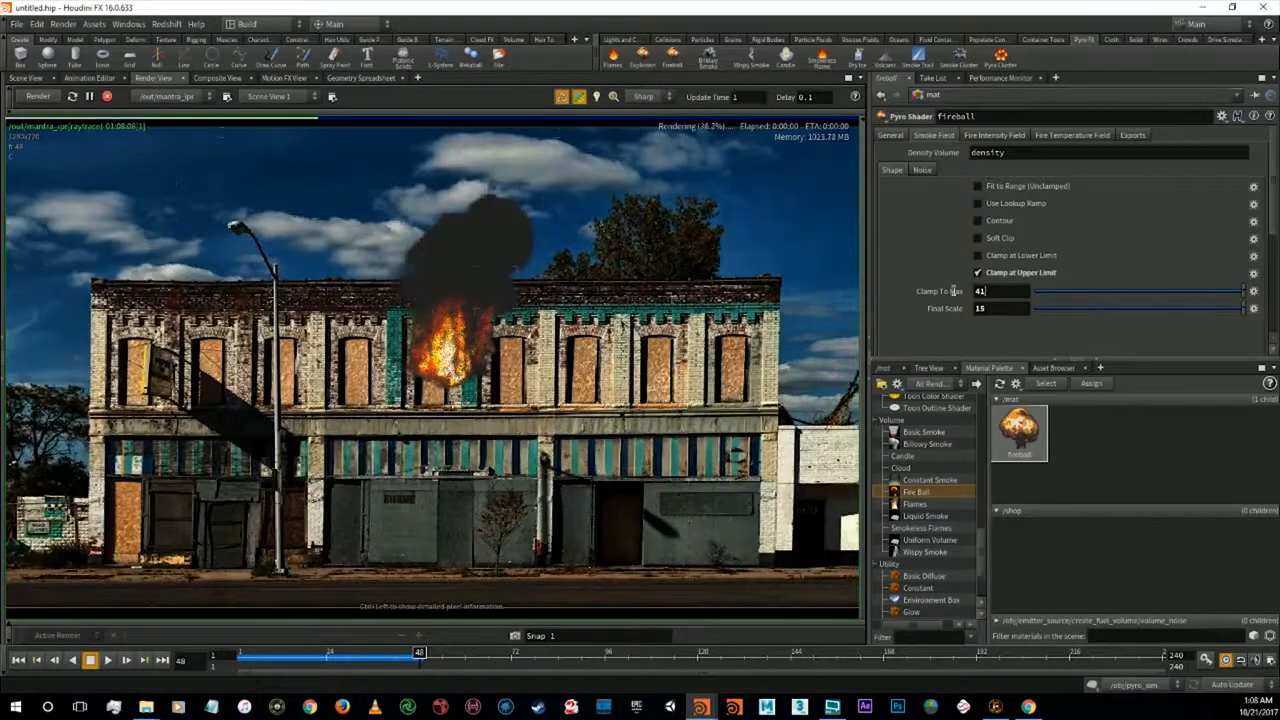
pyautogui.write('1')
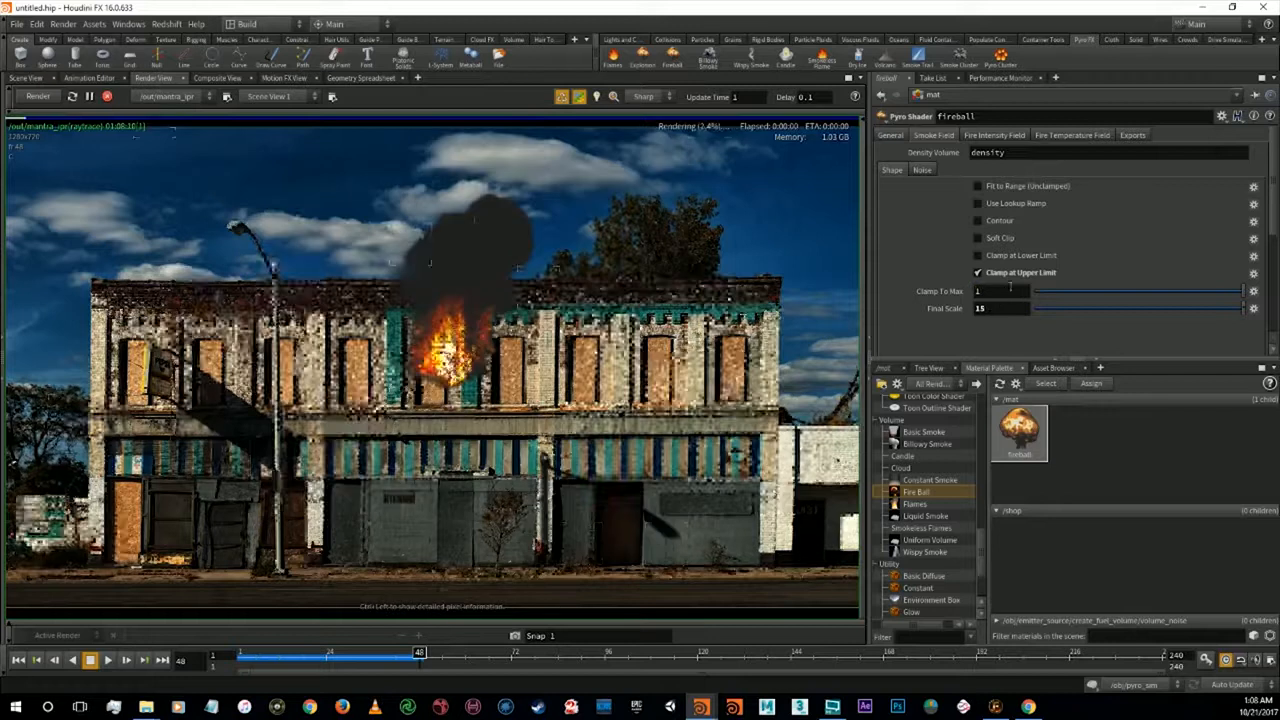
pyautogui.click(1005, 270)
# Try Soft Clip, Contour, the lookup ramp and Fit to Range on the smoke field, disabling each one again
pyautogui.click(994, 241)
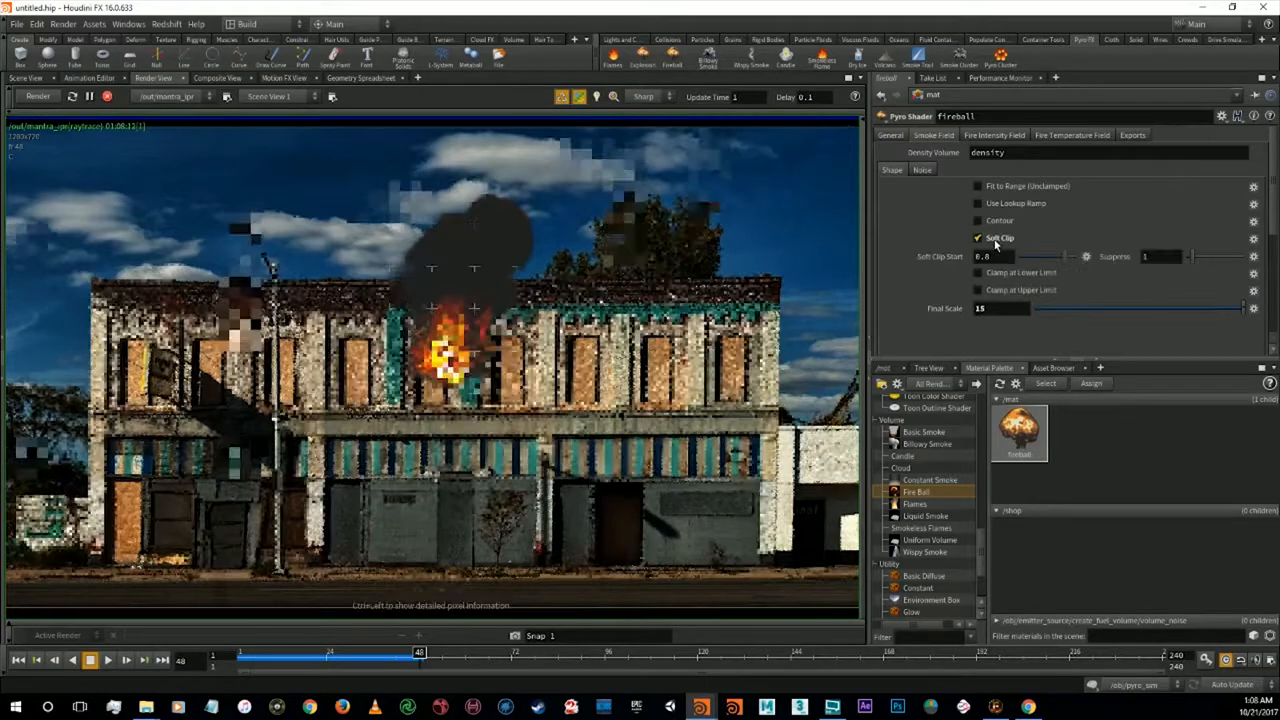
pyautogui.click(996, 243)
pyautogui.click(996, 226)
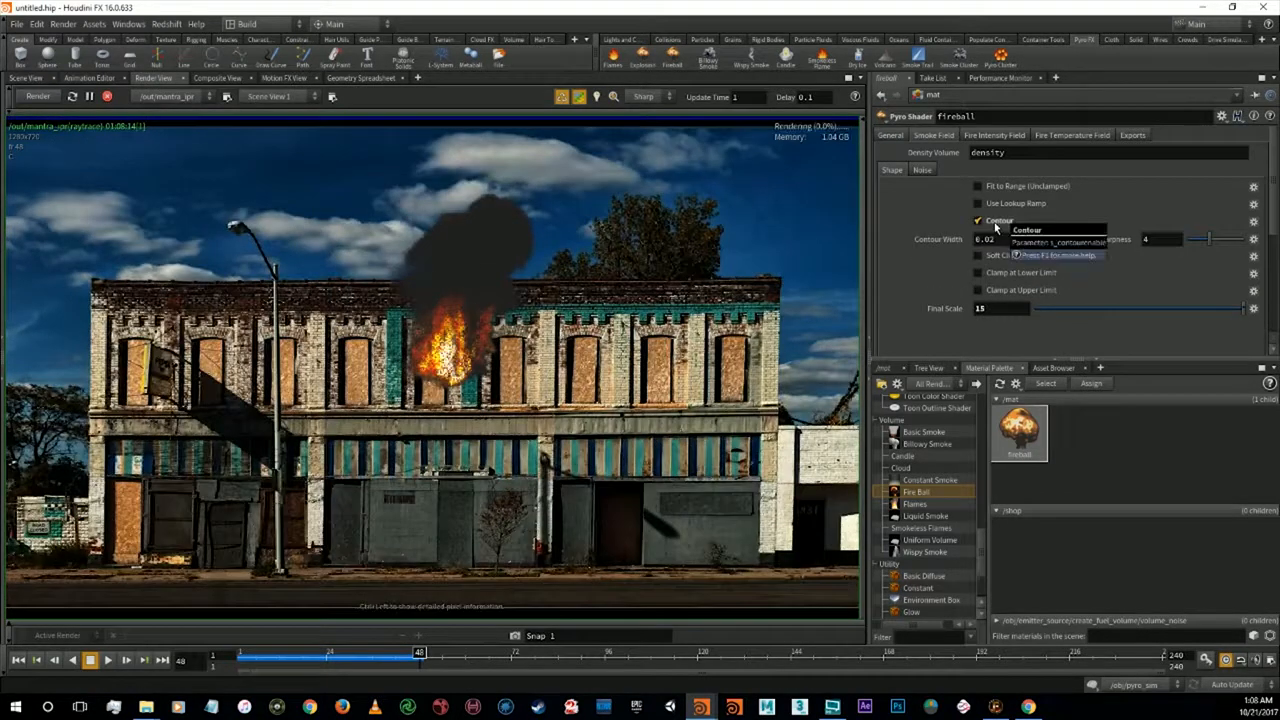
pyautogui.click(996, 222)
pyautogui.click(997, 206)
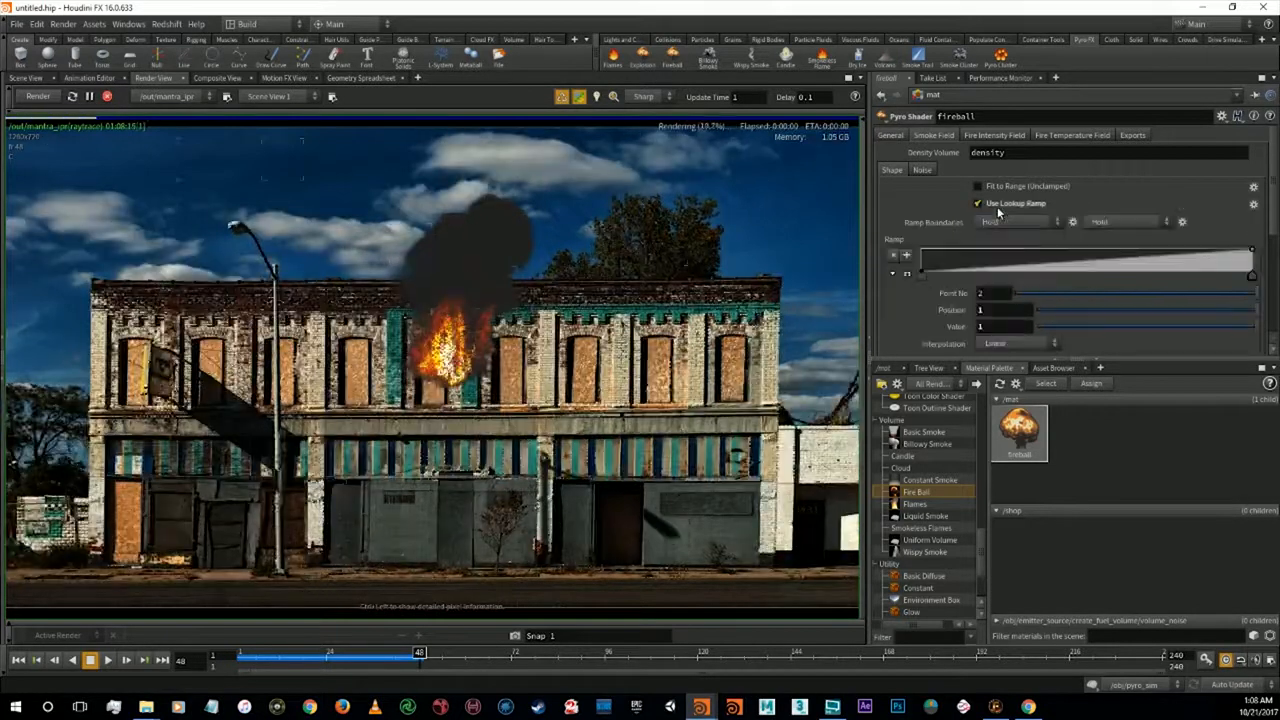
pyautogui.click(997, 206)
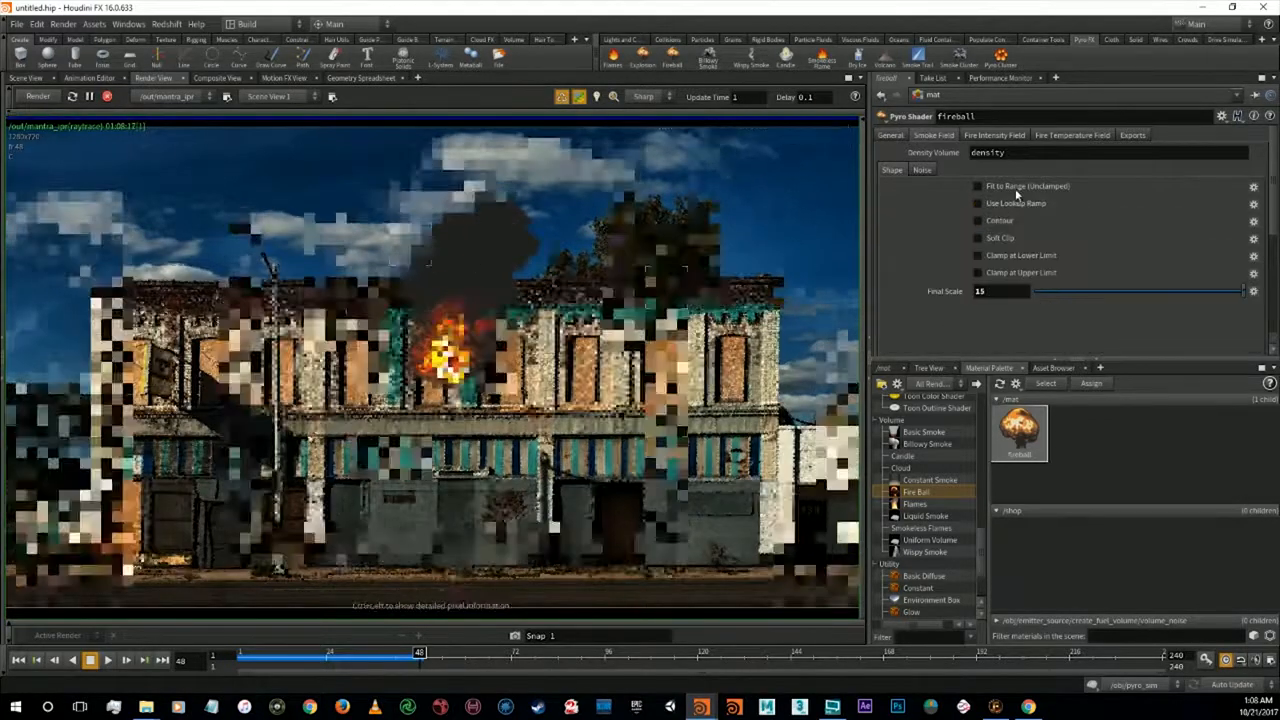
pyautogui.click(1015, 188)
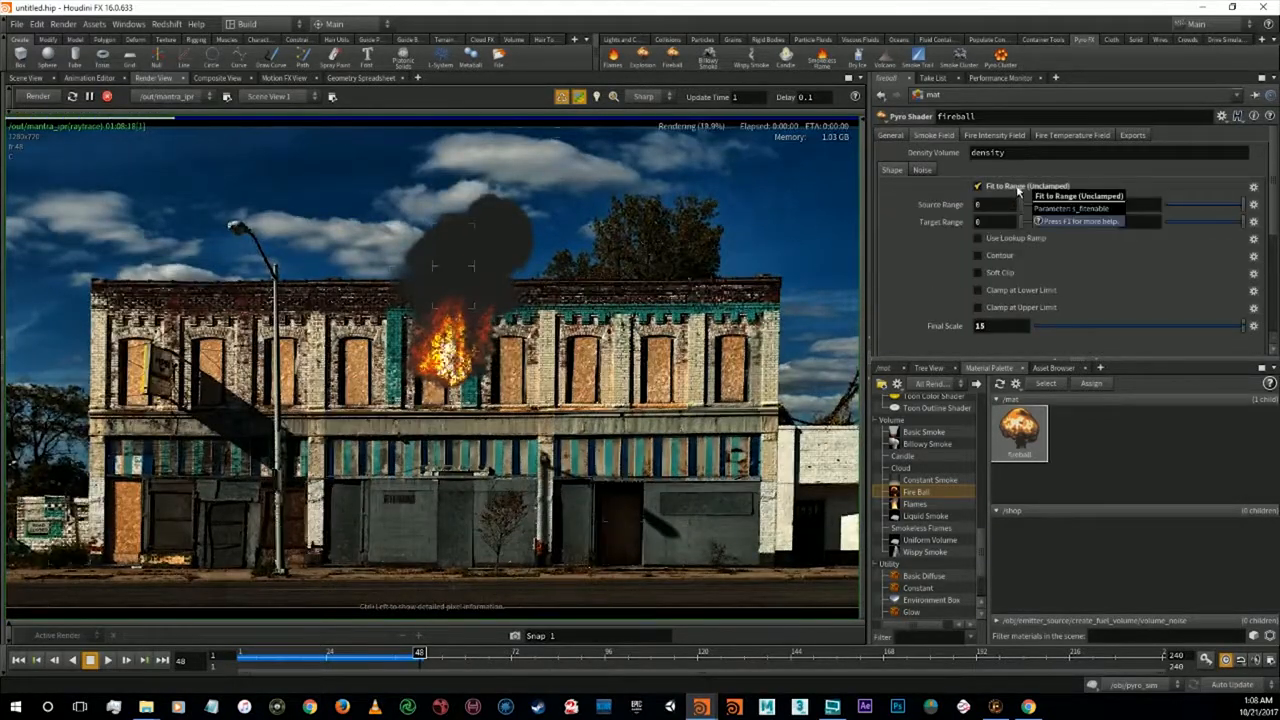
pyautogui.click(1018, 186)
# Set the fire's temperature color mapping to Physical (Black-Body) in the shader's general settings
pyautogui.click(1068, 135)
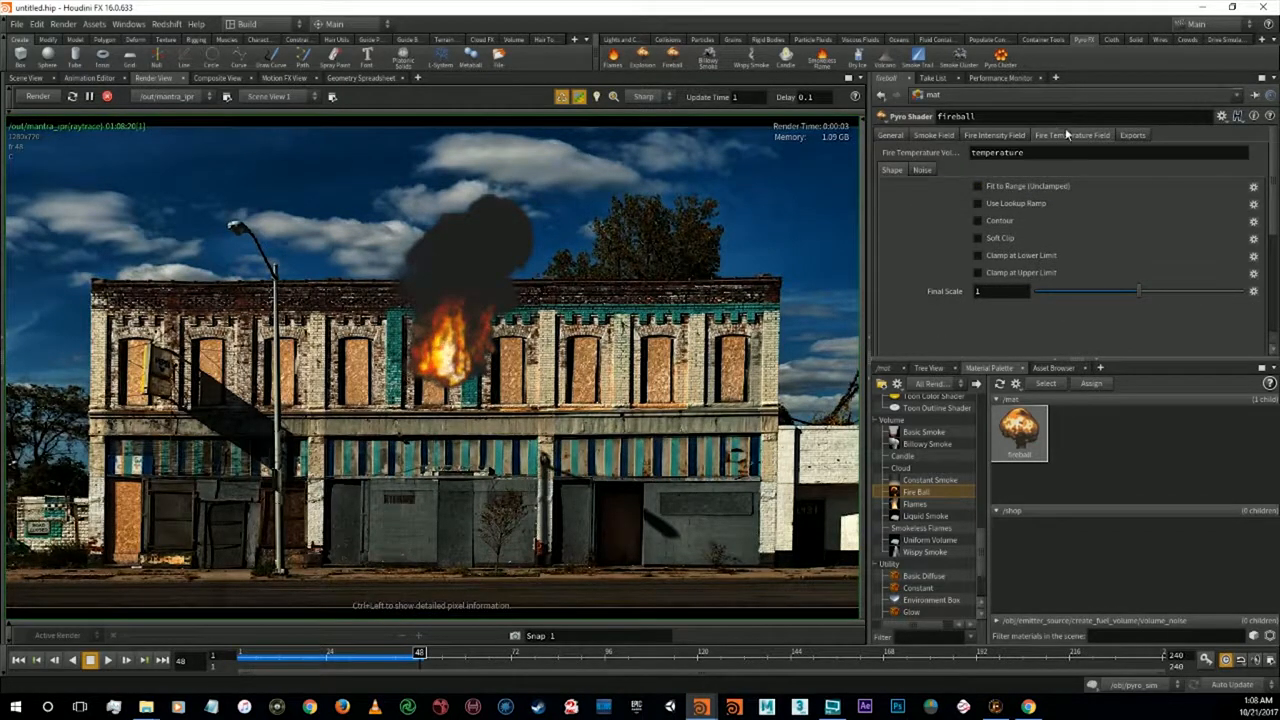
pyautogui.click(993, 137)
pyautogui.click(891, 136)
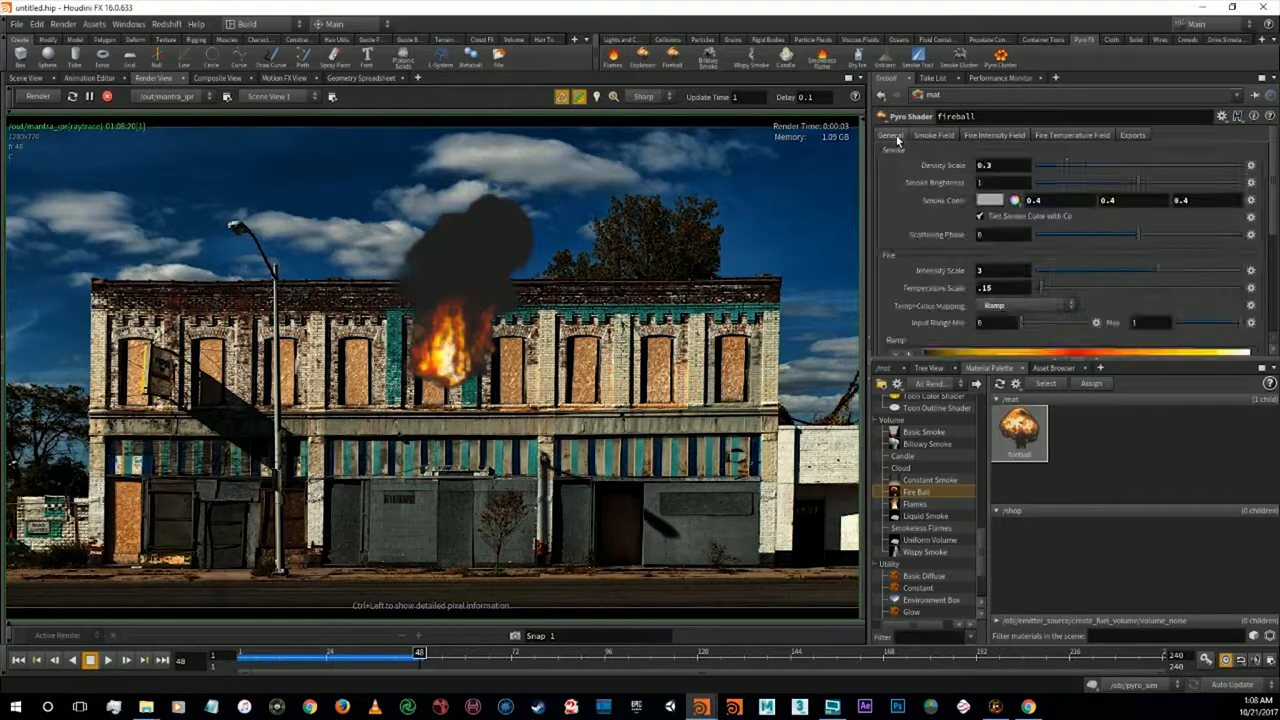
pyautogui.scroll(-3, 966, 286)
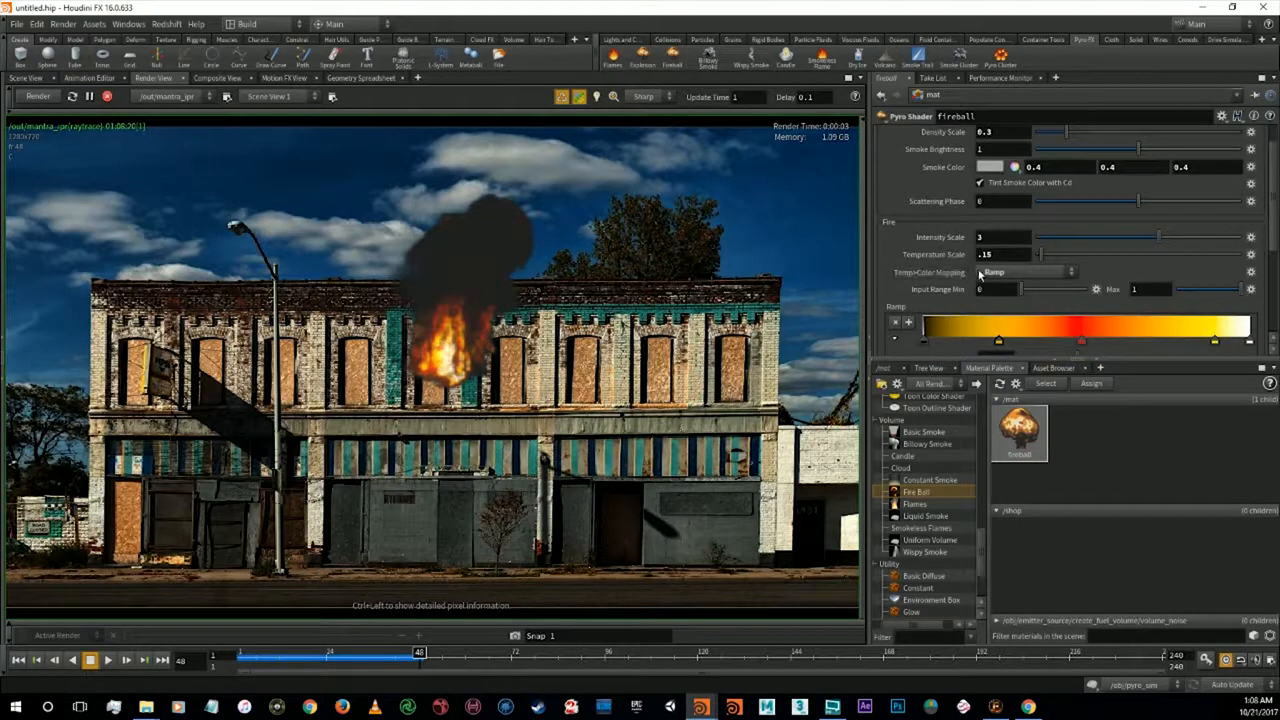
pyautogui.click(1015, 239)
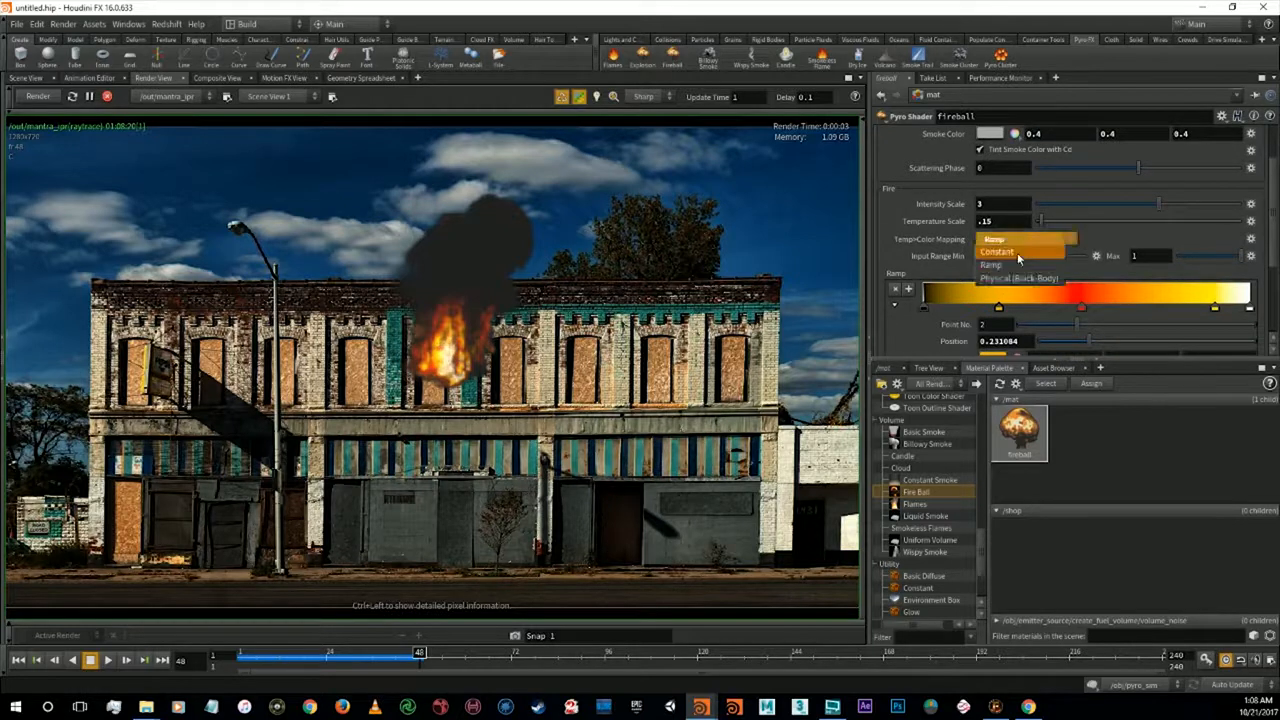
pyautogui.click(1019, 279)
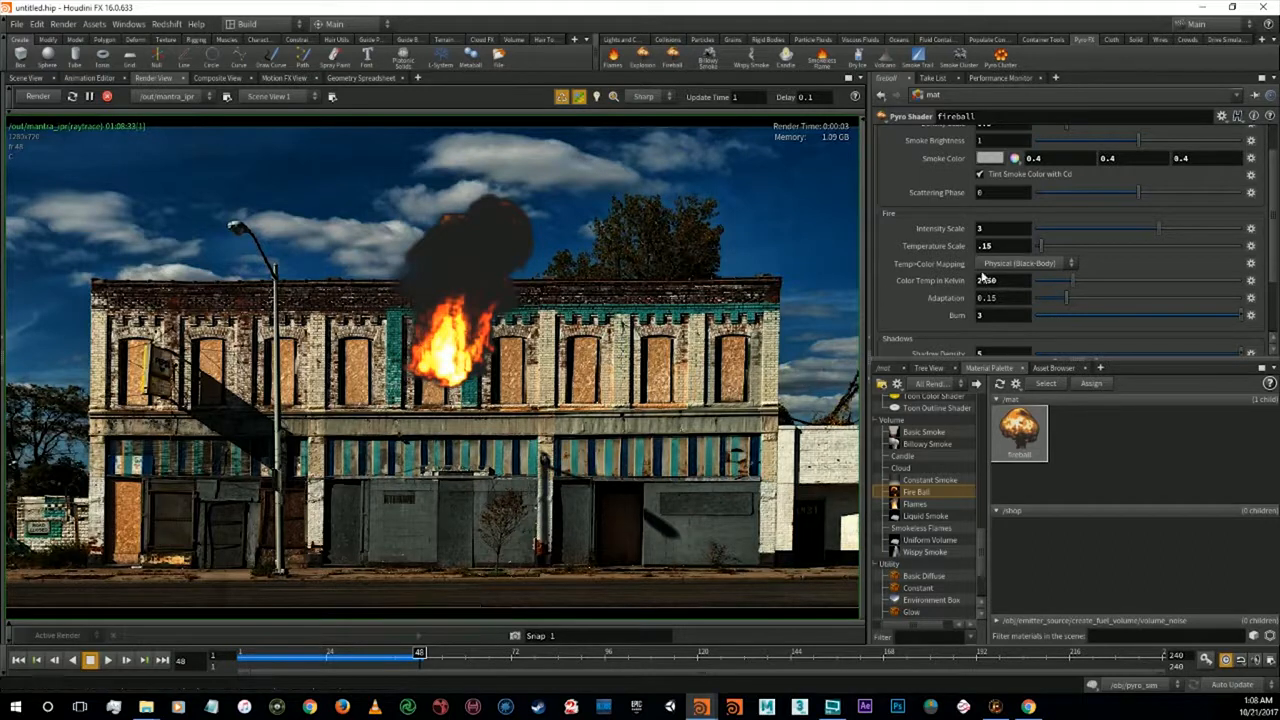
# Try fire temperature scales of 1, 0.5 and 0.2 and set the scale to 0.09
pyautogui.scroll(2, 1000, 242)
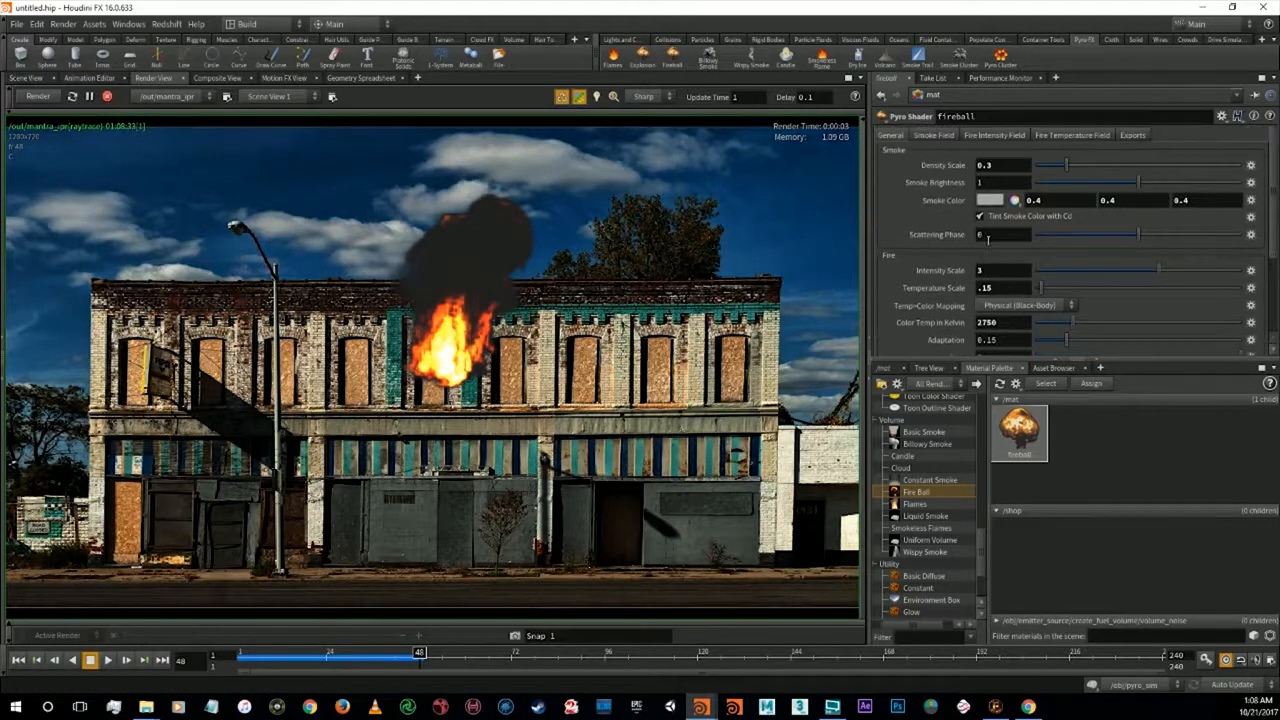
pyautogui.scroll(-3, 988, 236)
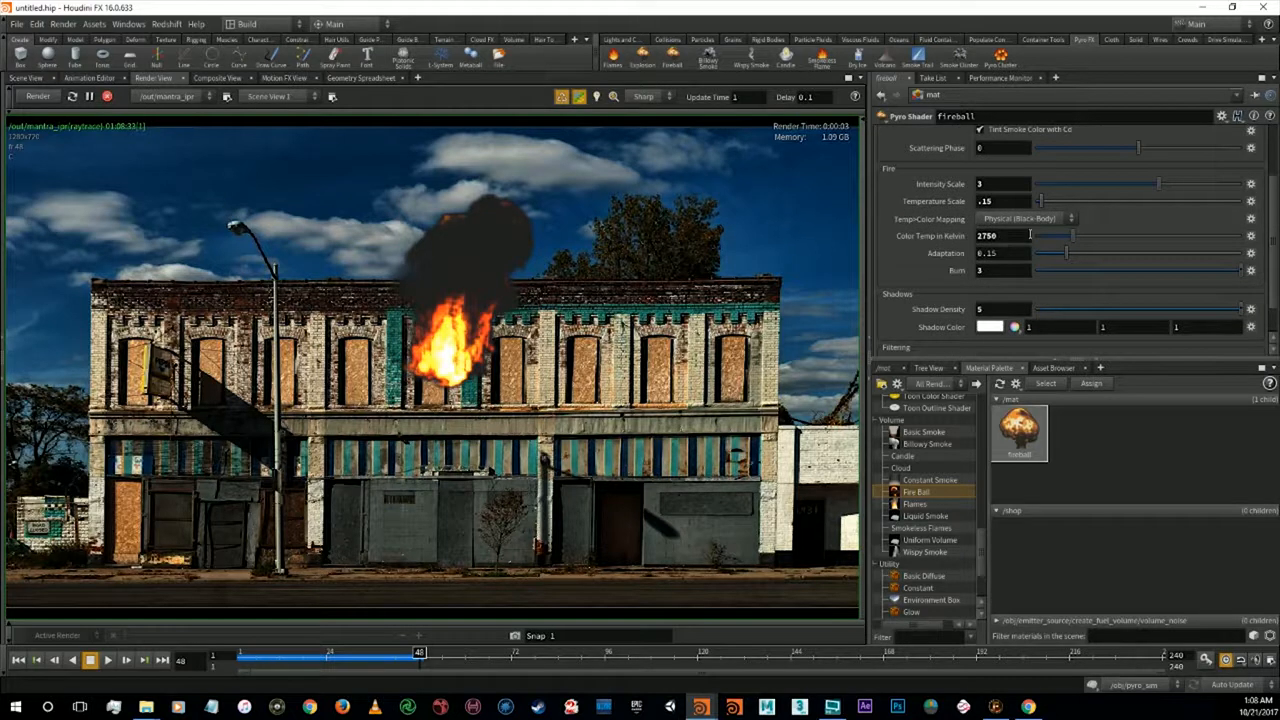
pyautogui.click(1011, 201)
pyautogui.write('1')
pyautogui.press('Return')
pyautogui.click(980, 201)
pyautogui.write('.5')
pyautogui.press('Return')
pyautogui.moveTo(1002, 205); pyautogui.dragTo(952, 204)
pyautogui.write('.2')
pyautogui.press('Return')
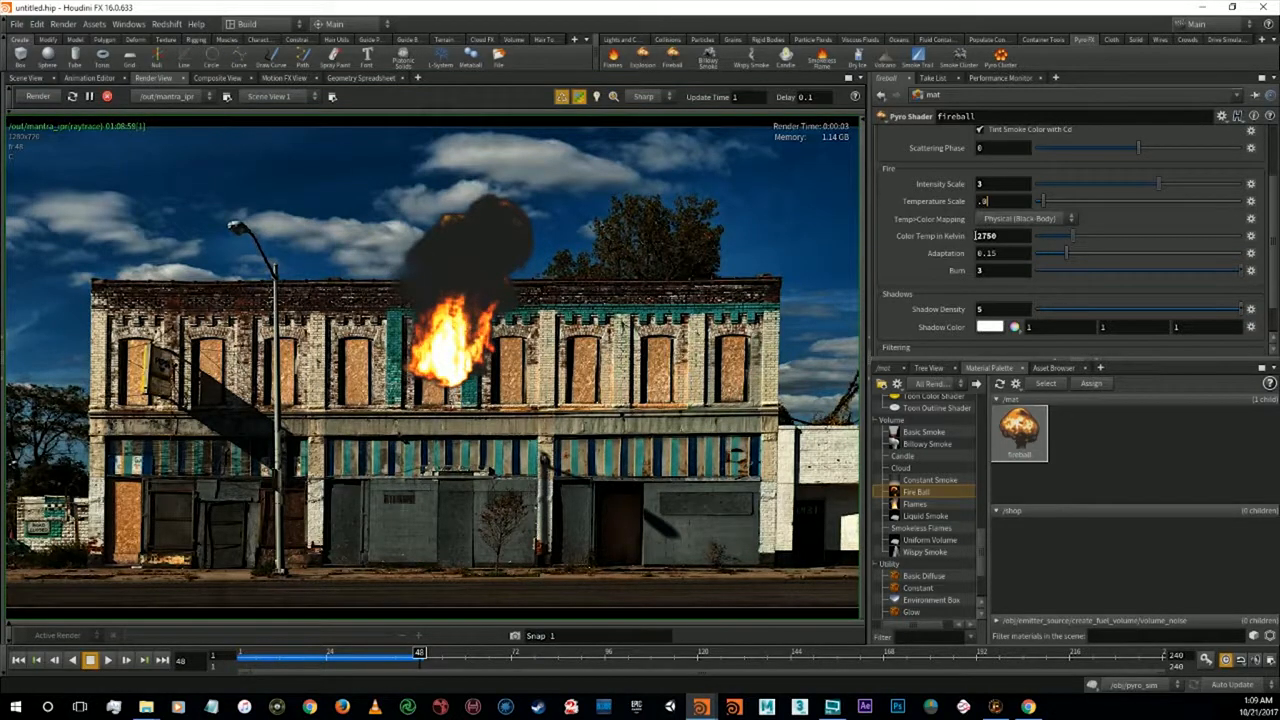
pyautogui.write('.09')
pyautogui.press('Return')
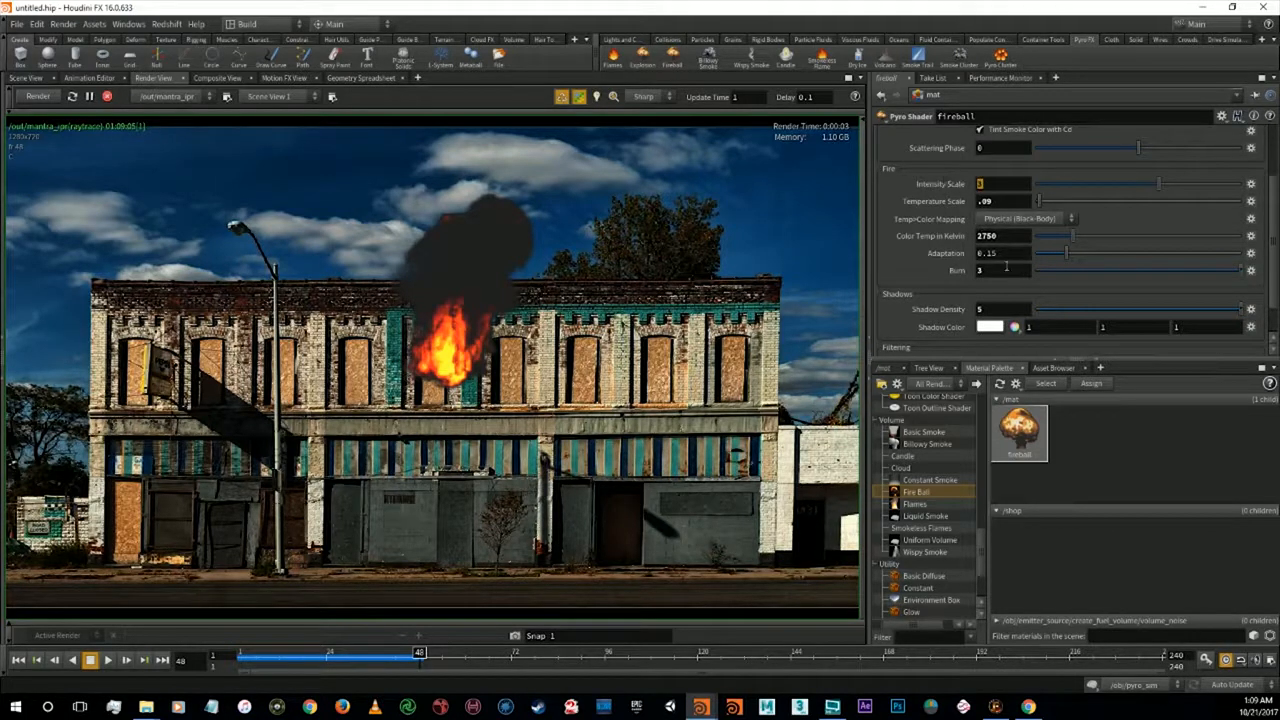
# Look over the shader's general settings and return the timeline to frame 1
pyautogui.scroll(-1, 1015, 300)
pyautogui.scroll(-1, 1013, 302)
pyautogui.scroll(4, 1013, 300)
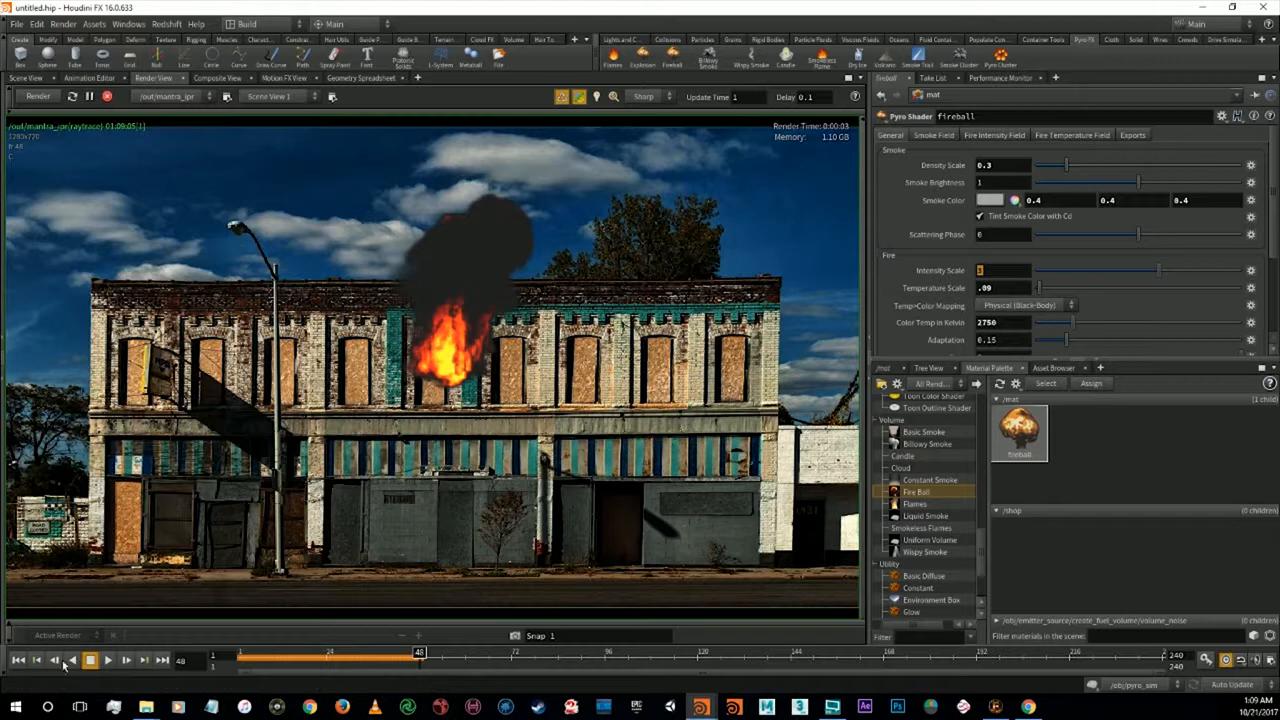
pyautogui.click(17, 660)
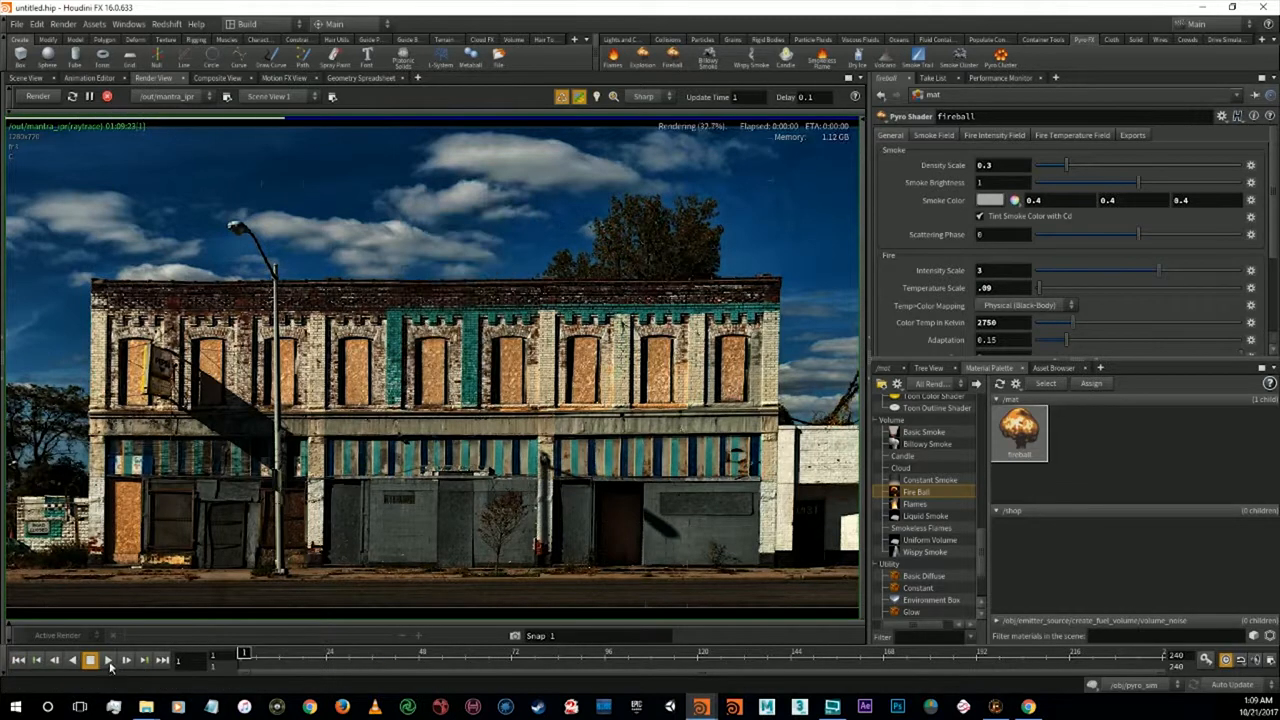
# Play the fireball simulation and check its render at frames 30, 43, 57, 73, 93 and 117, returning to frame 41
pyautogui.click(108, 660)
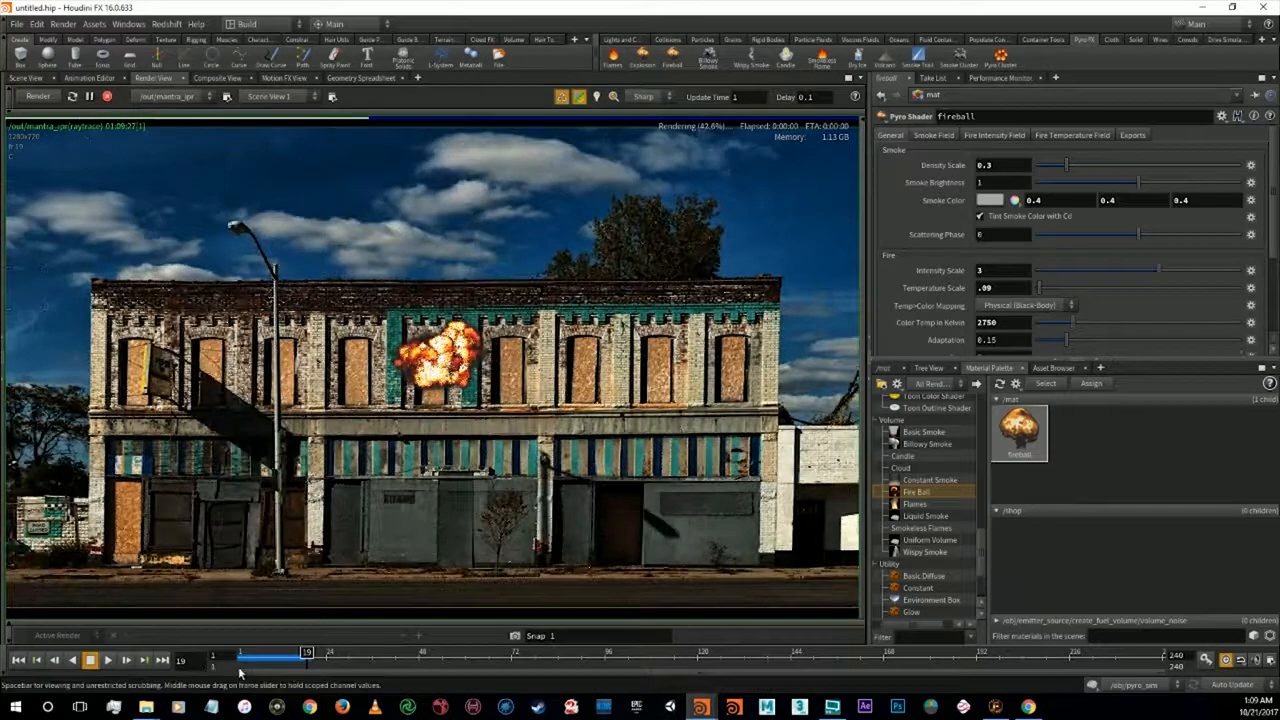
pyautogui.click(351, 654)
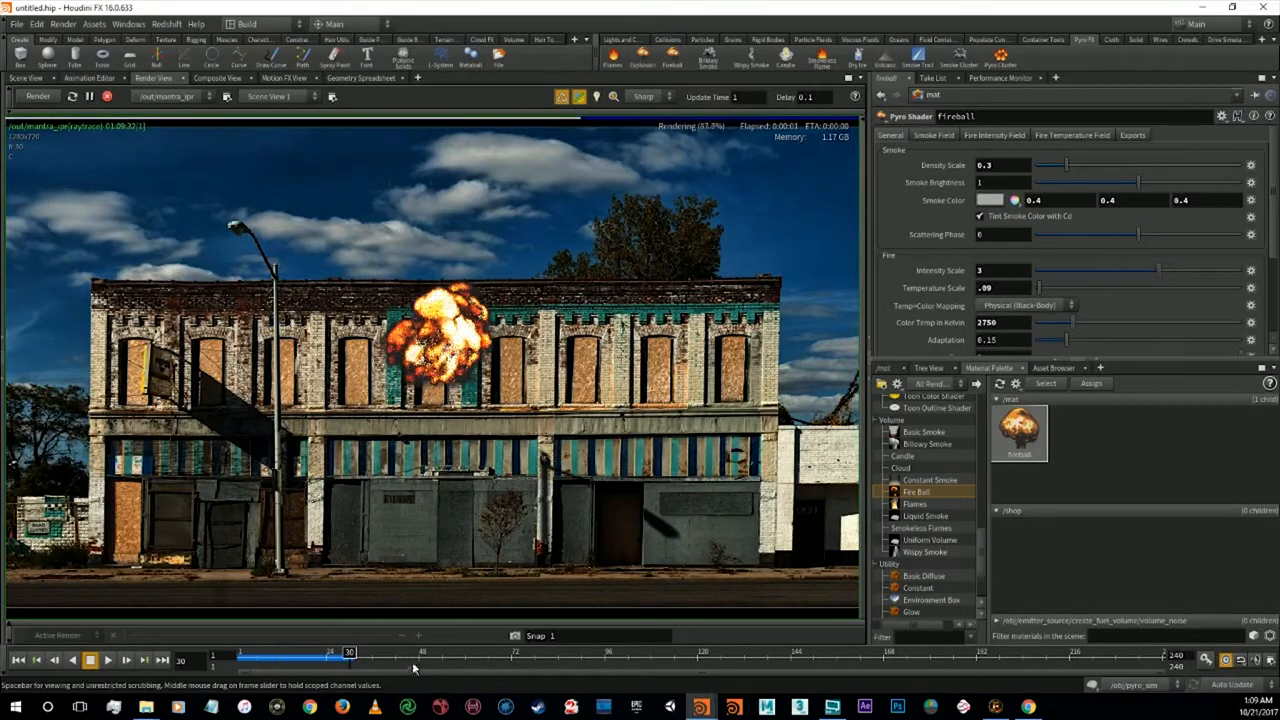
pyautogui.click(401, 655)
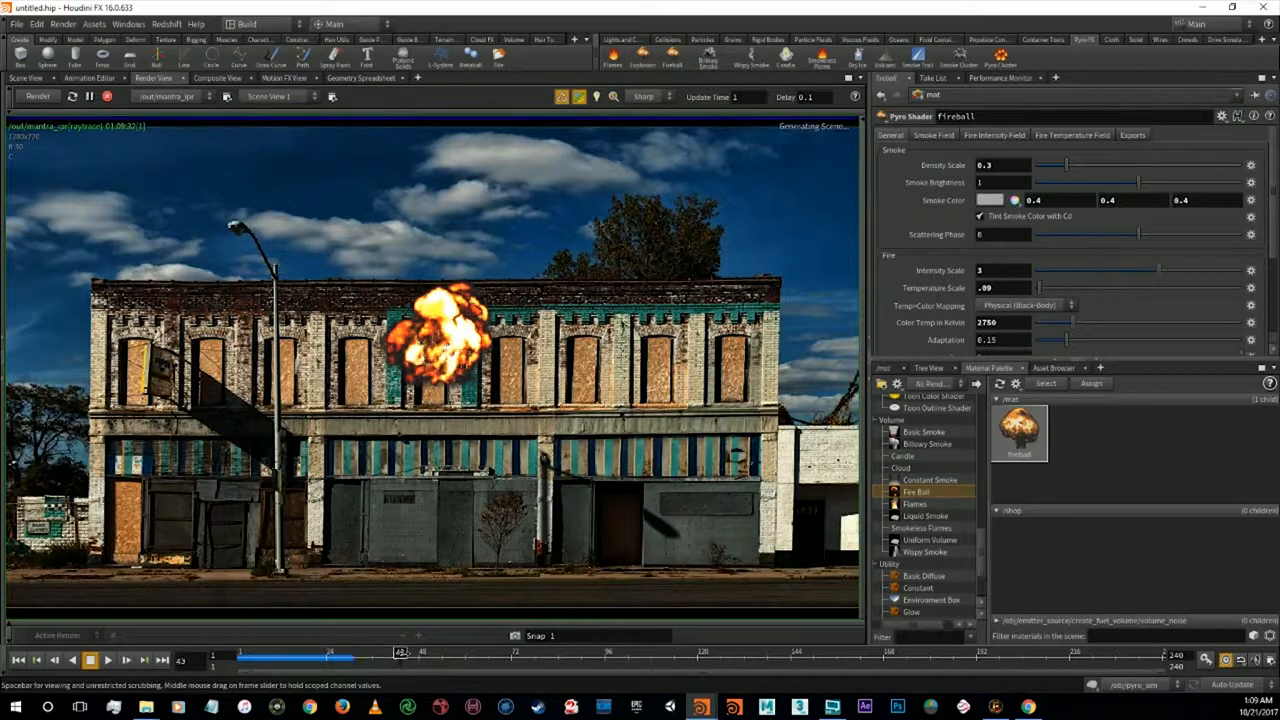
pyautogui.click(454, 657)
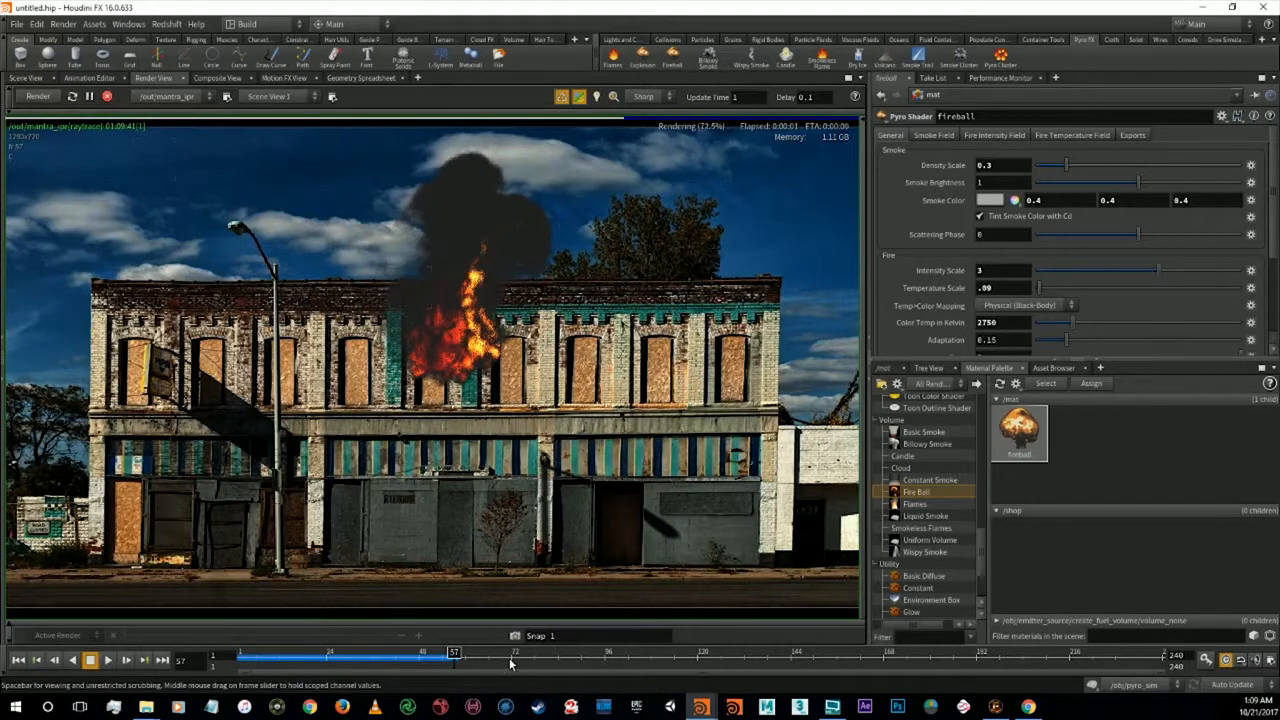
pyautogui.click(515, 656)
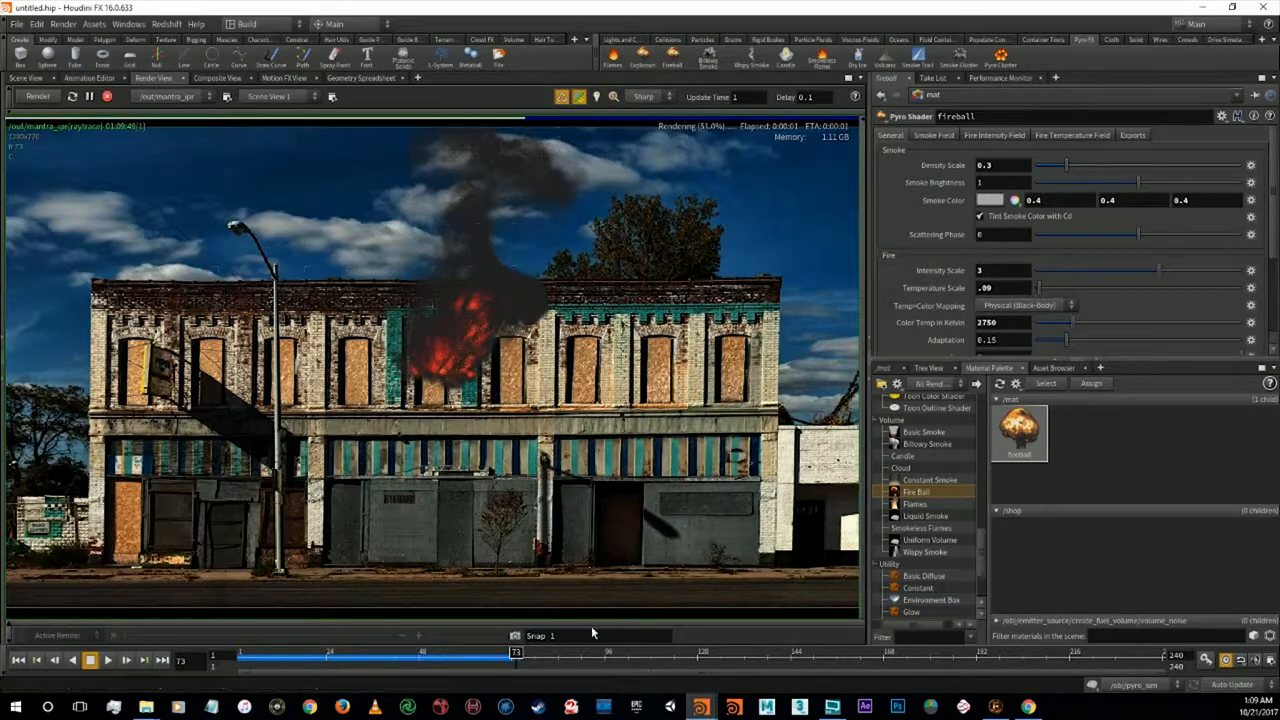
pyautogui.click(594, 655)
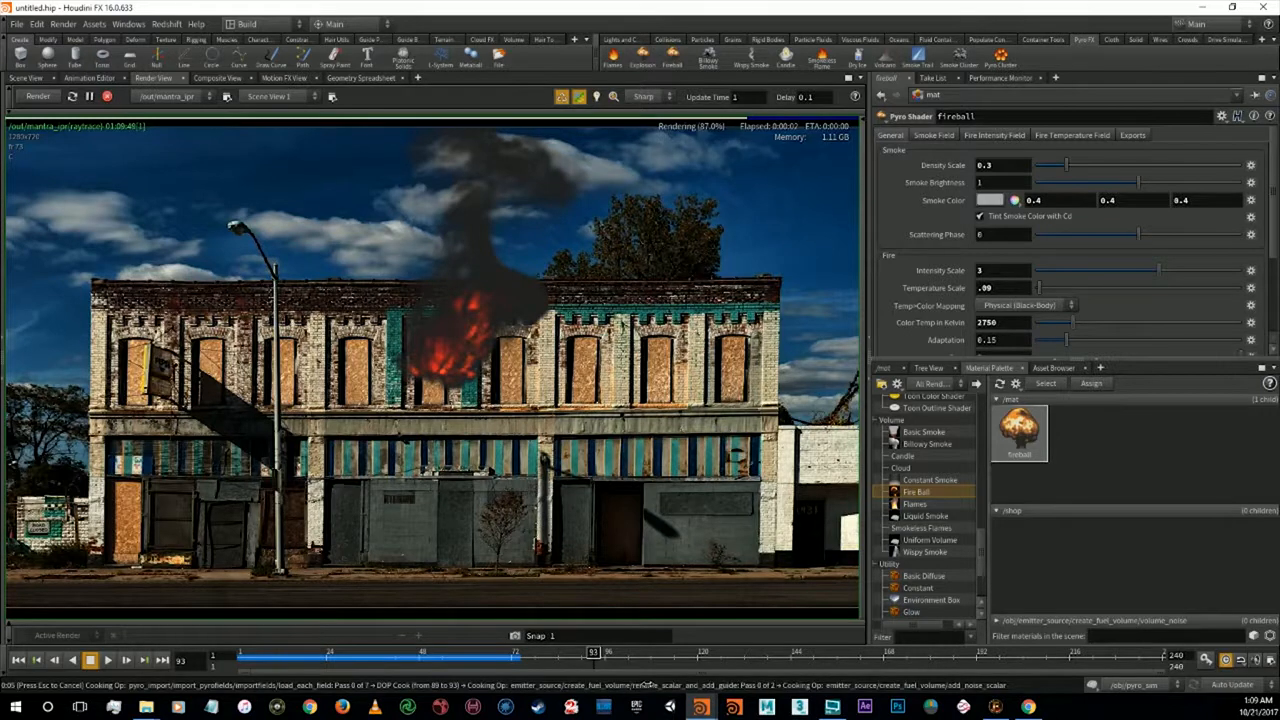
pyautogui.click(686, 653)
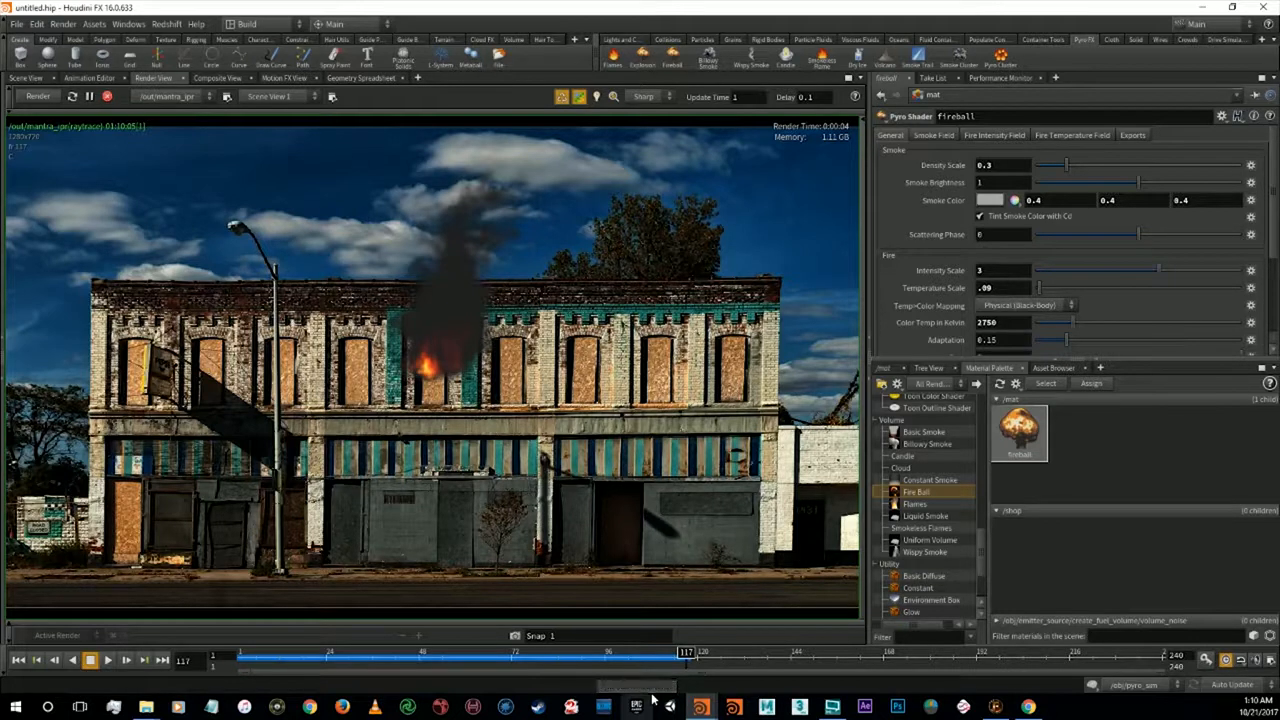
pyautogui.click(392, 652)
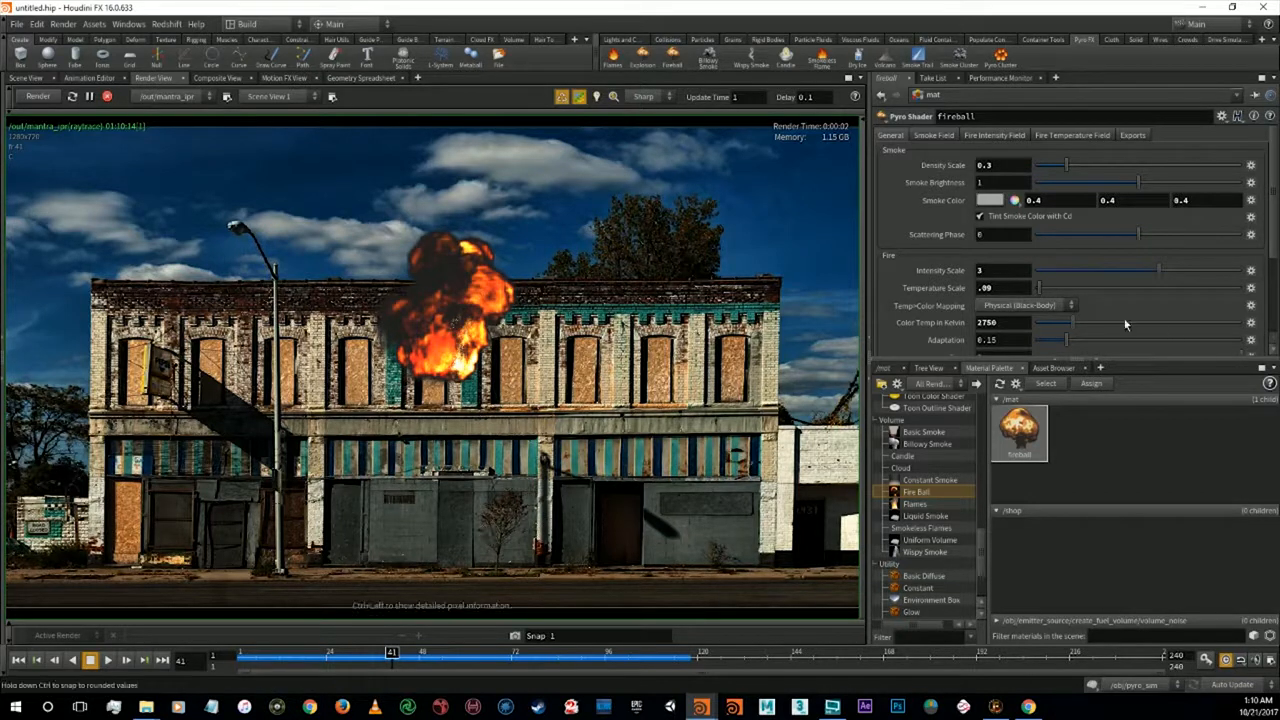
# Try the smoke without Tint Smoke Color with Cd, re-enable the option, and set the smoke density scale to 30
pyautogui.click(1014, 216)
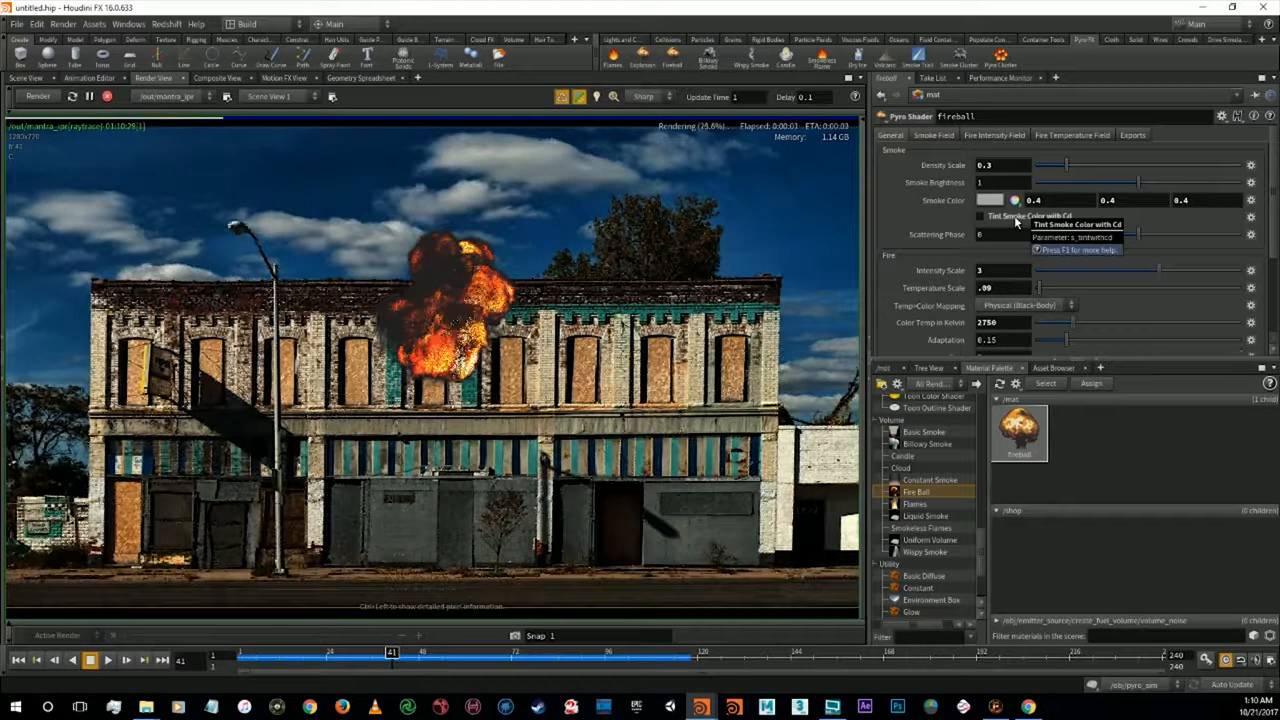
pyautogui.click(1014, 216)
pyautogui.moveTo(1014, 166); pyautogui.dragTo(968, 167)
pyautogui.write('3')
pyautogui.press('Return')
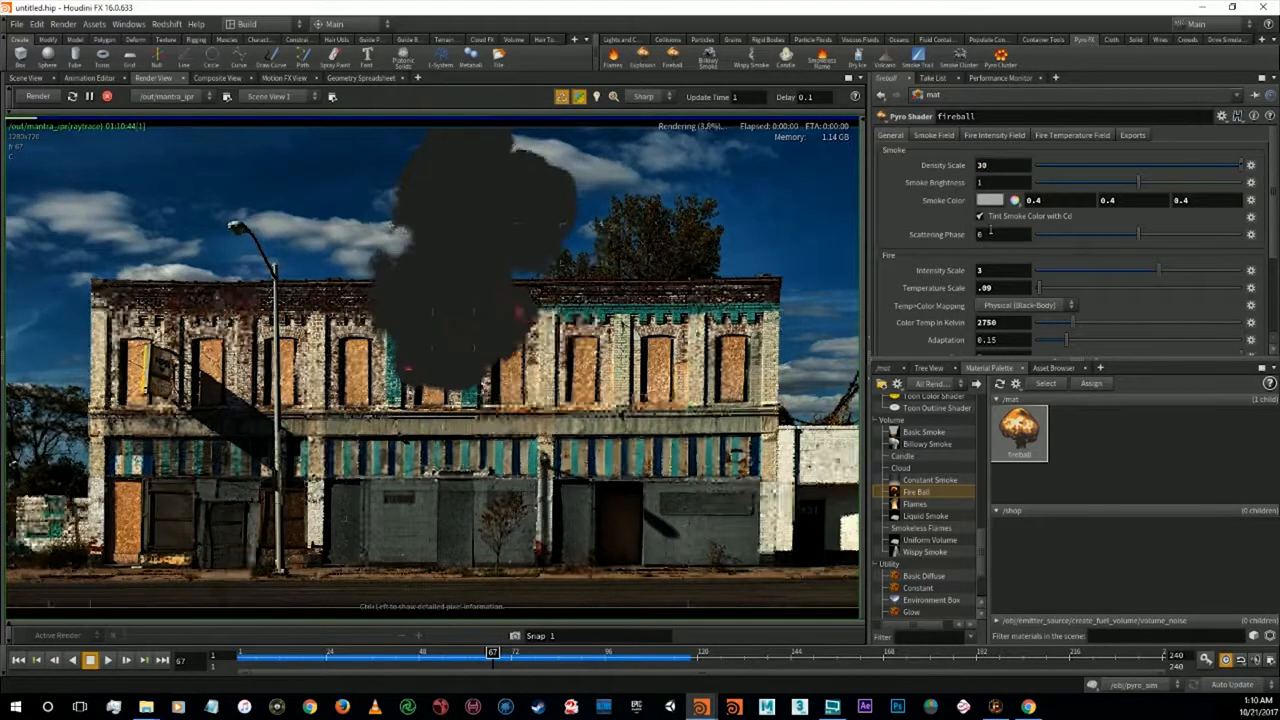
# Set the final scale of the fireball shader's smoke field to 1
pyautogui.click(933, 134)
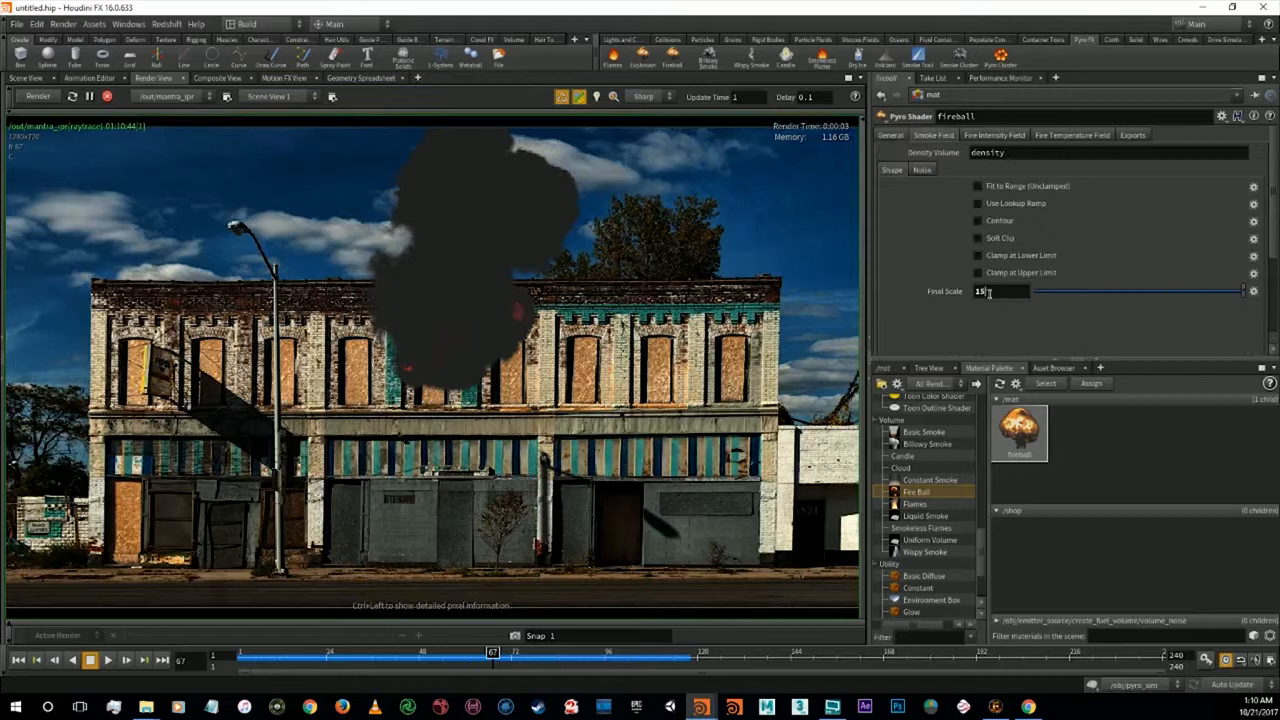
pyautogui.write('1')
pyautogui.press('Return')
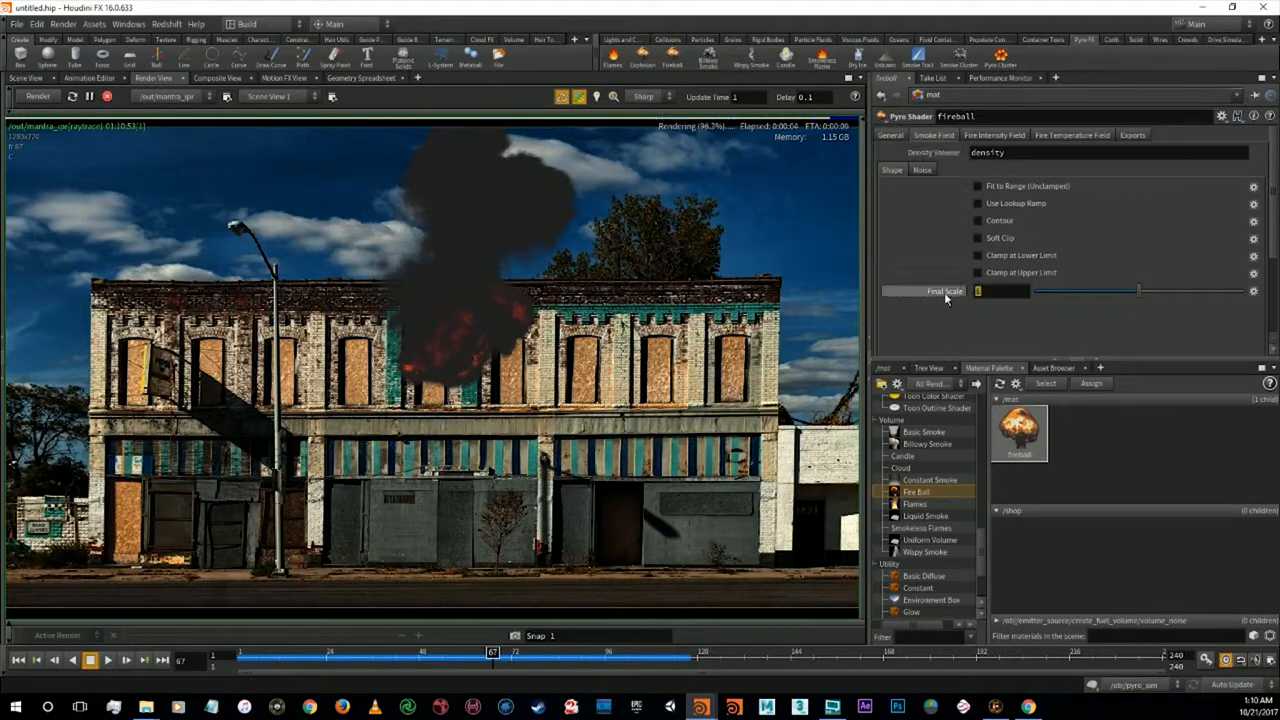
# Try a Final Scale of 3 on the fireball shader's smoke field, check frame 32, and restore the default scale
pyautogui.write('3')
pyautogui.press('Return')
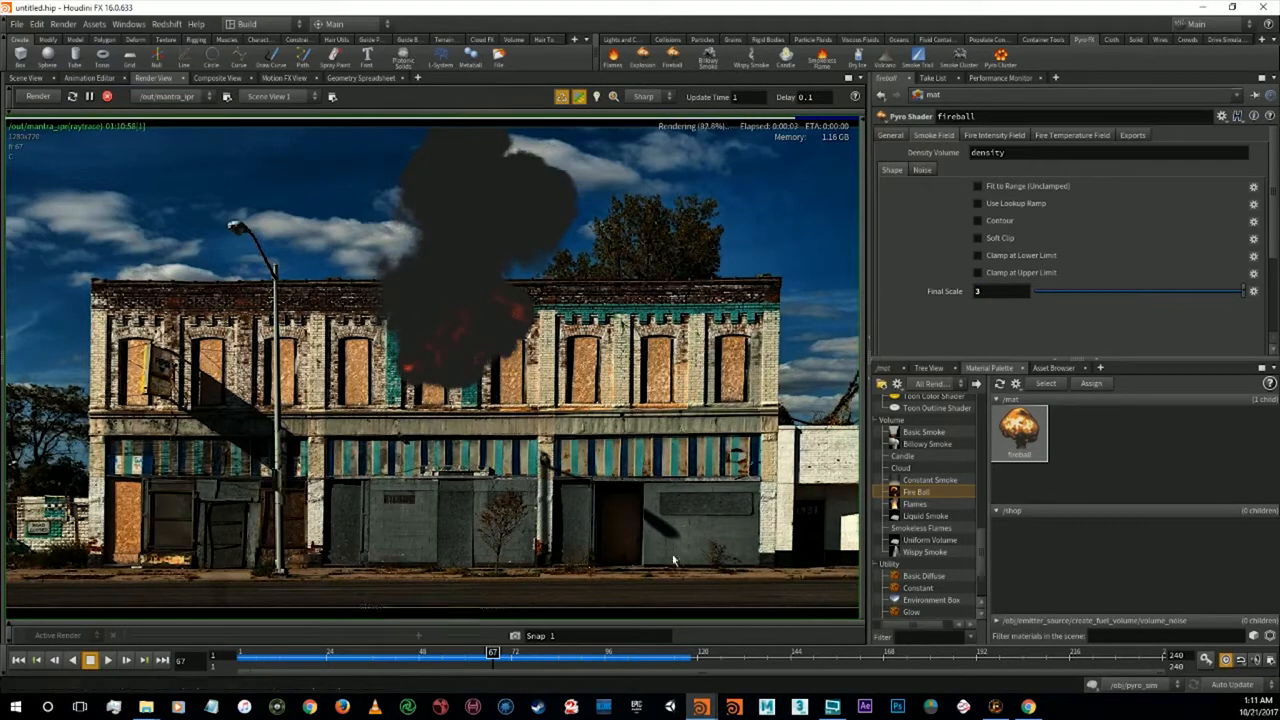
pyautogui.click(358, 660)
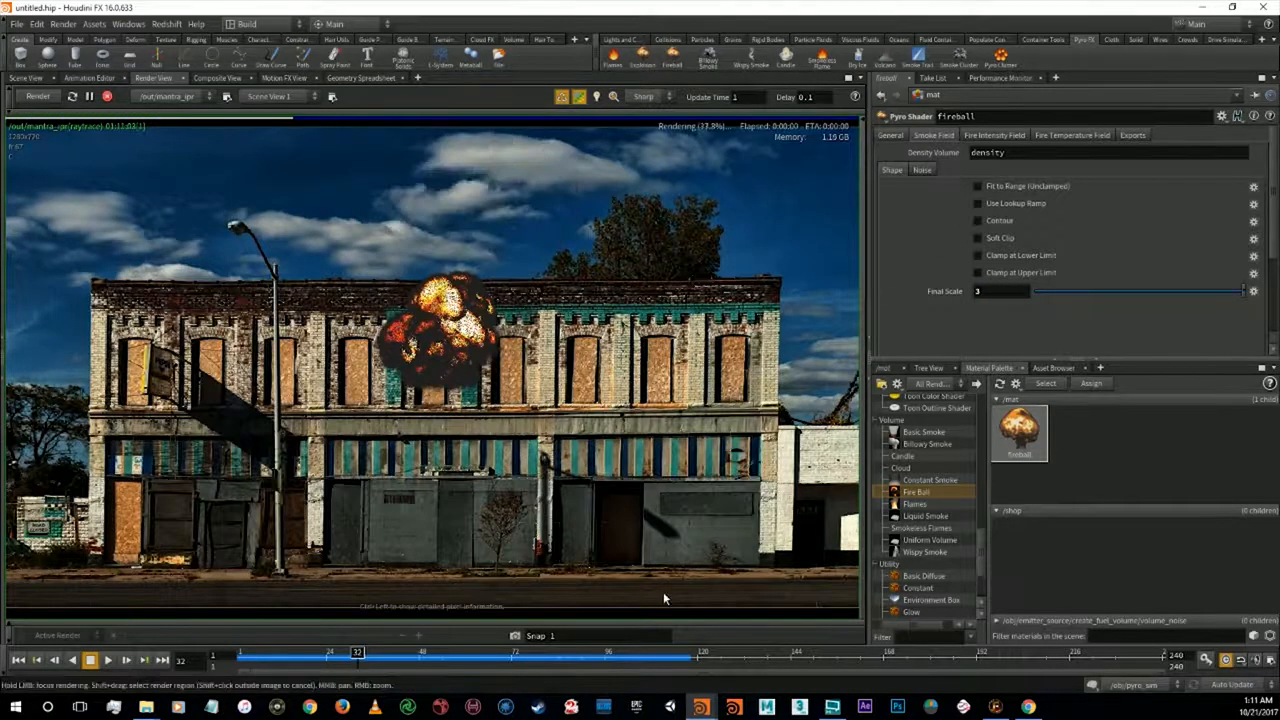
pyautogui.keyDown('ctrl'); pyautogui.middleClick(912, 291); pyautogui.keyUp('ctrl')
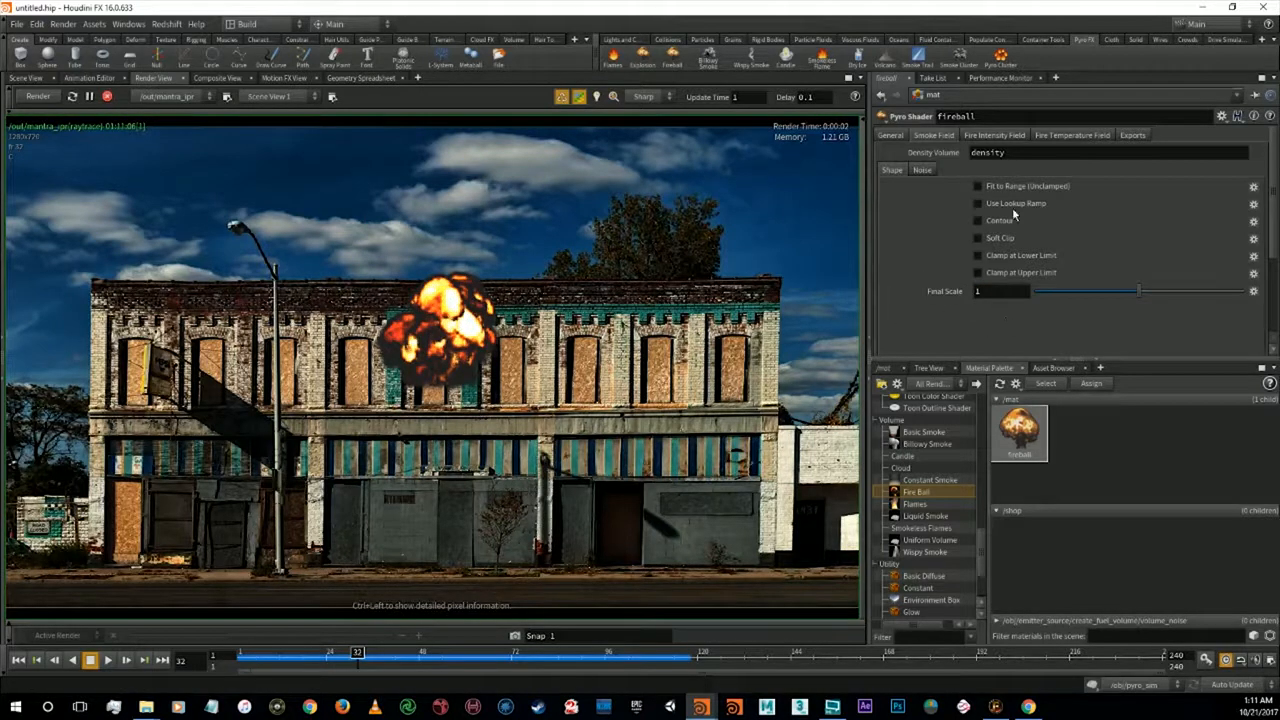
# Try a Final Scale of 9 on the fire intensity field and restore it to its default
pyautogui.click(995, 137)
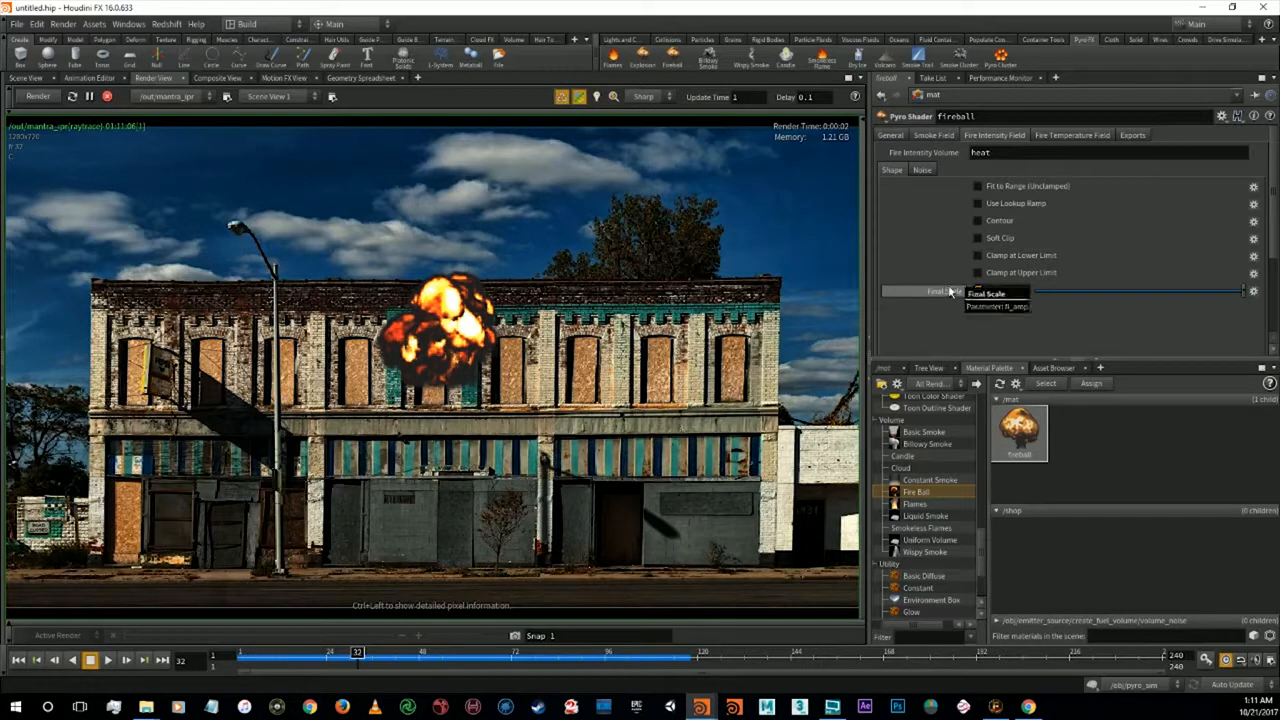
pyautogui.write('9')
pyautogui.press('Return')
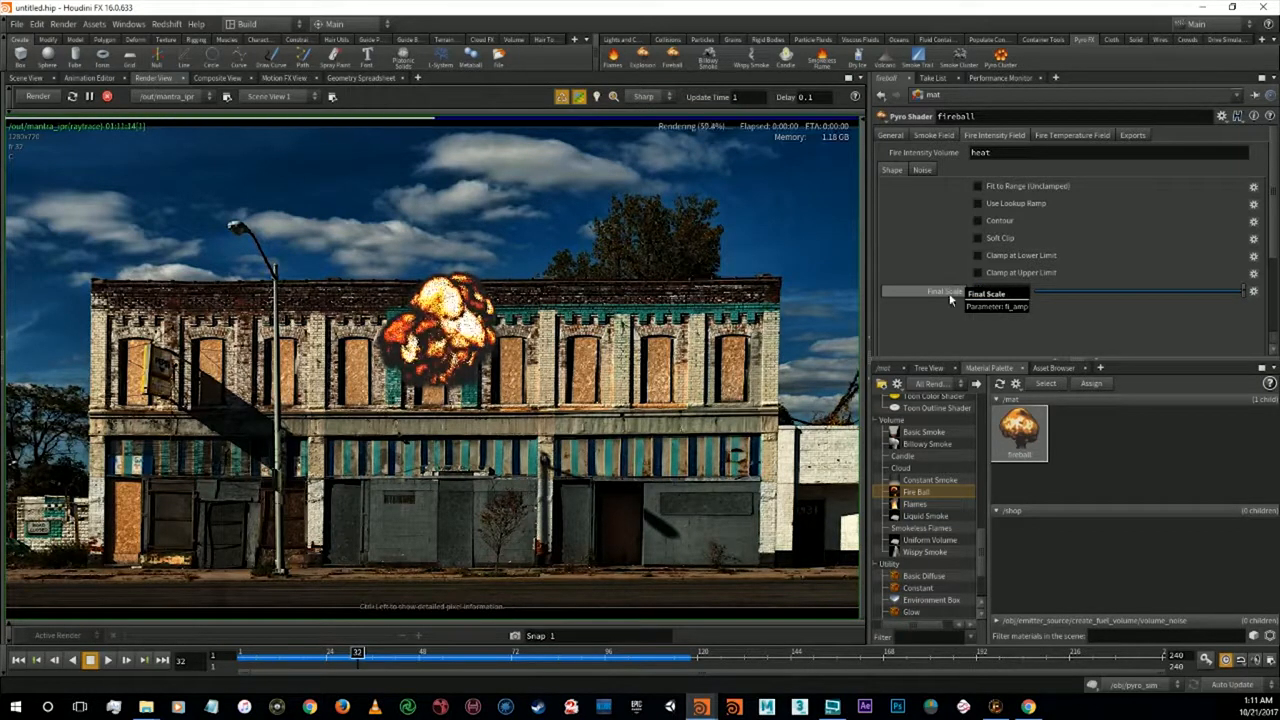
pyautogui.keyDown('ctrl'); pyautogui.middleClick(952, 295); pyautogui.keyUp('ctrl')
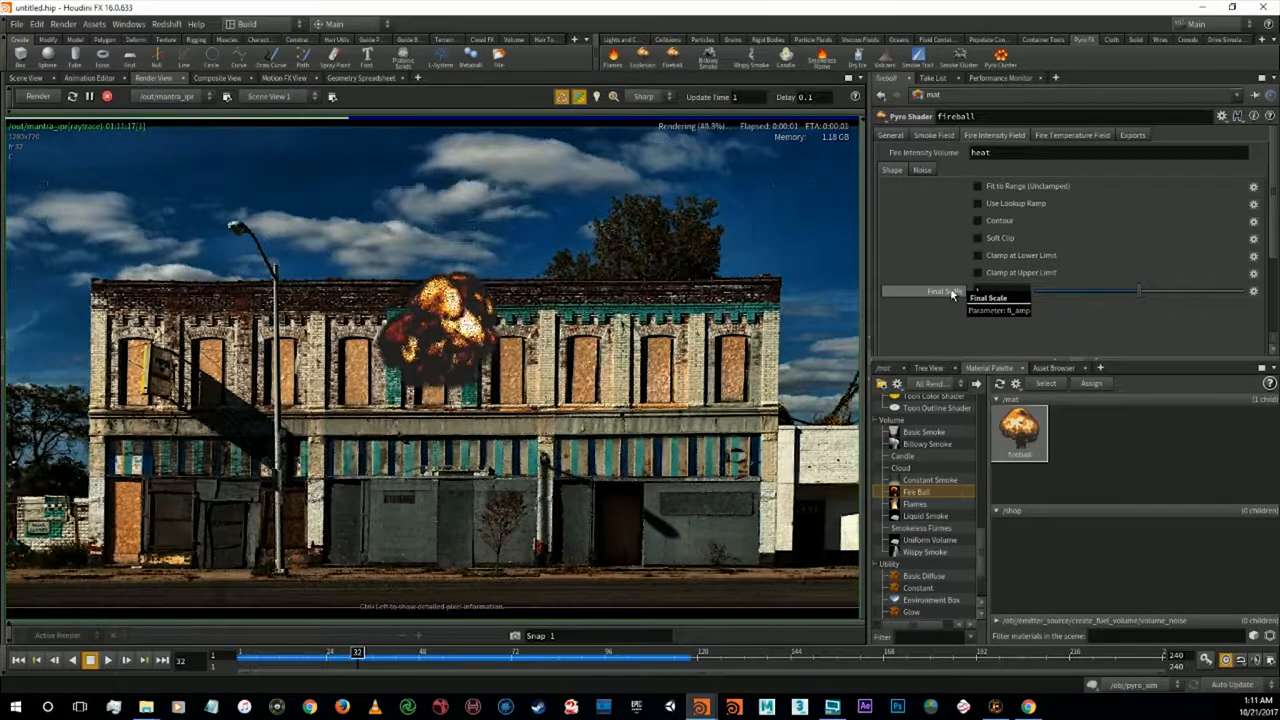
# At frame 47, test Final Scale values such as 5, 1 and 2 on the fire intensity field and settle on 3
pyautogui.click(415, 652)
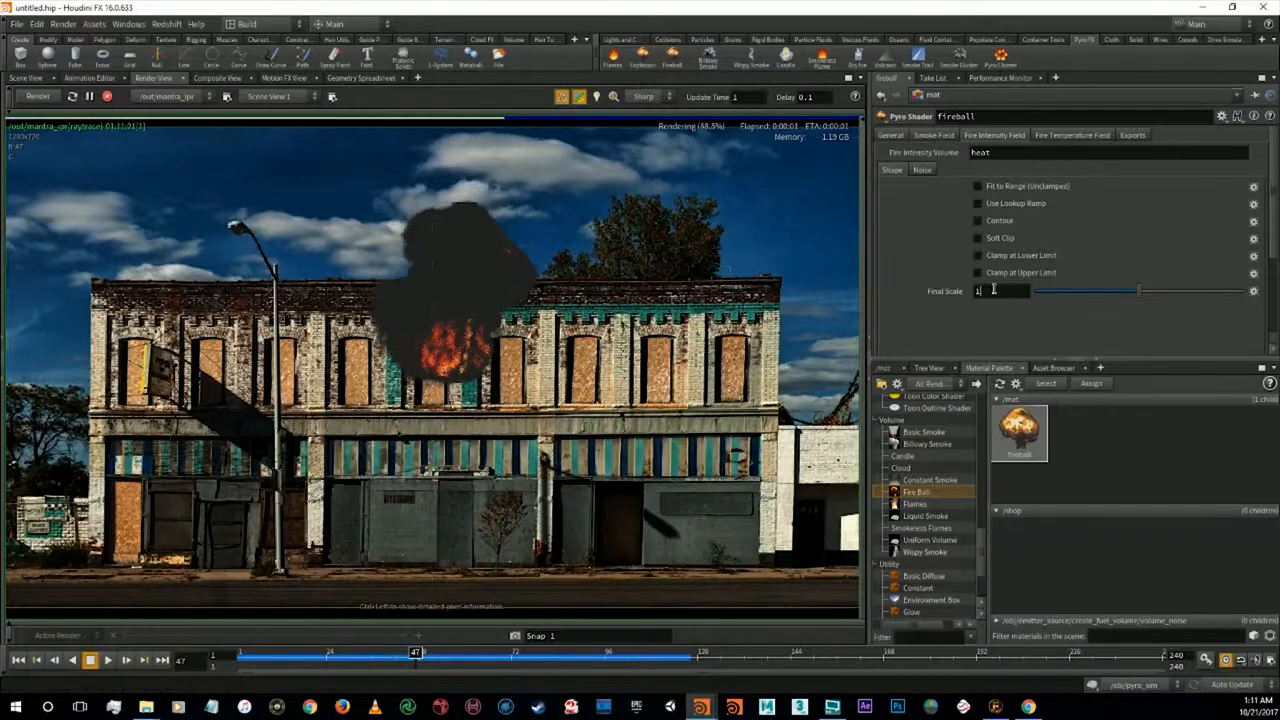
pyautogui.write('25')
pyautogui.press('Return')
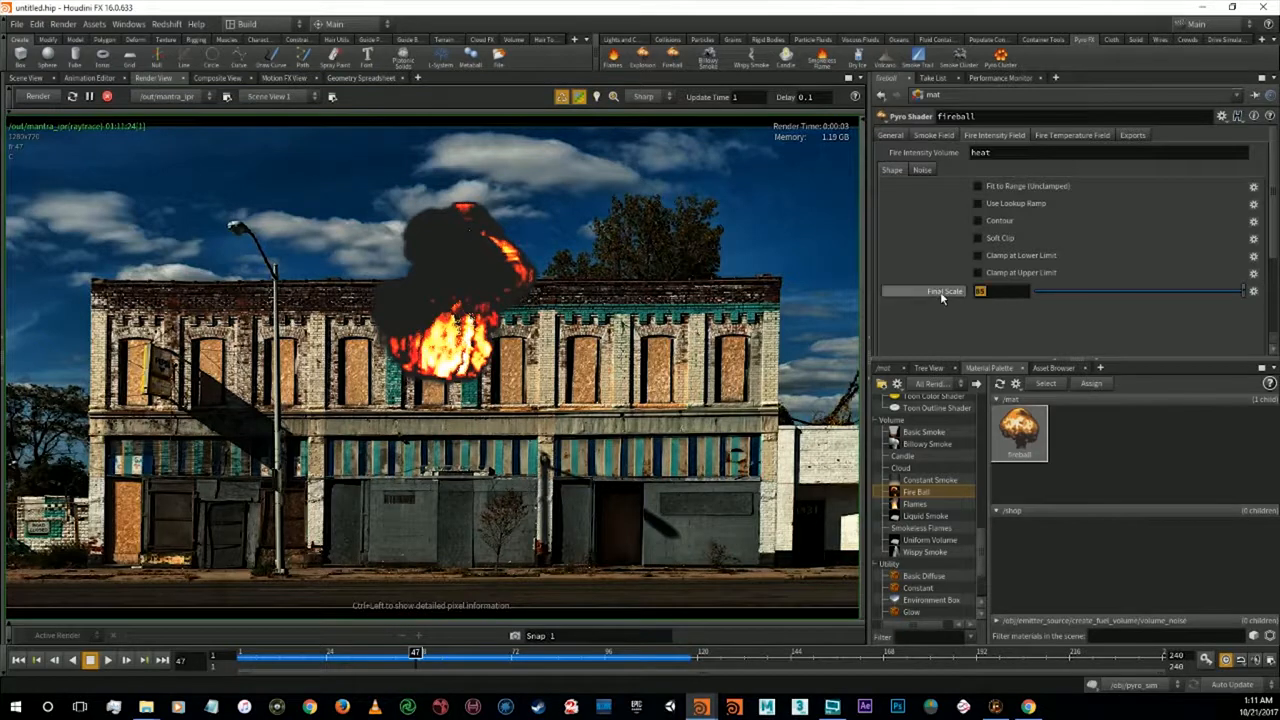
pyautogui.press('Return')
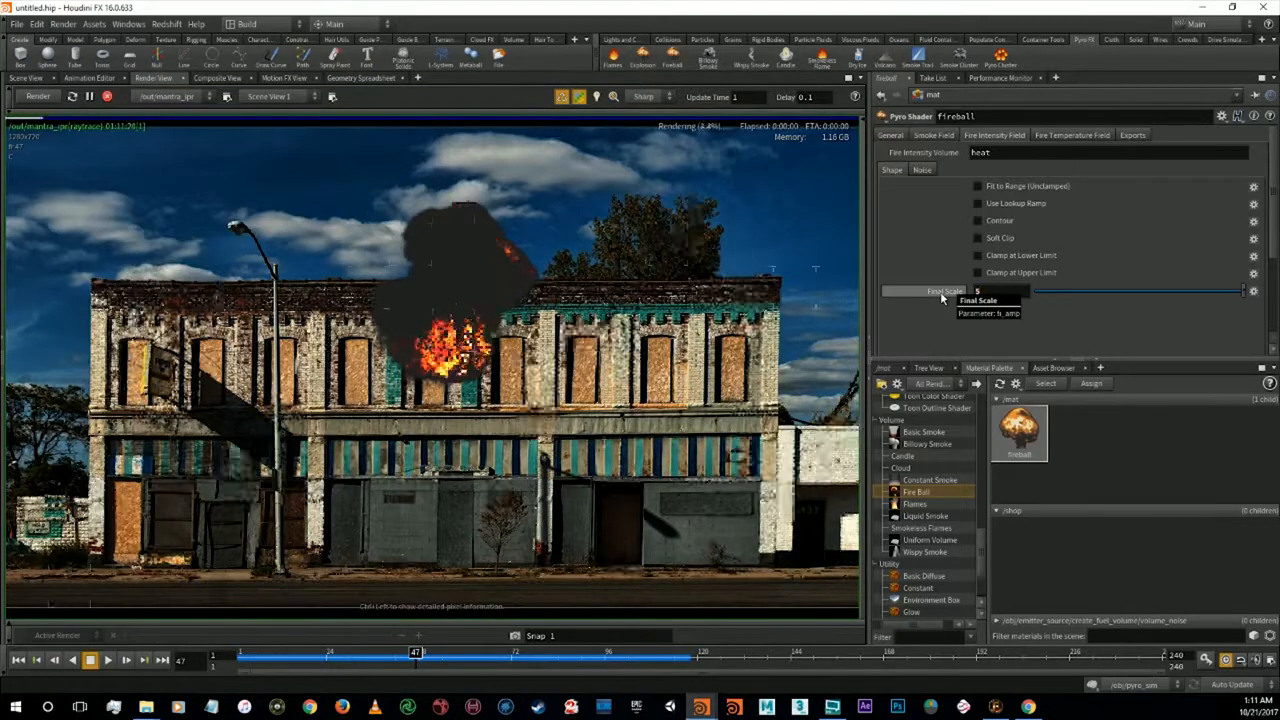
pyautogui.moveTo(1012, 291); pyautogui.dragTo(936, 296)
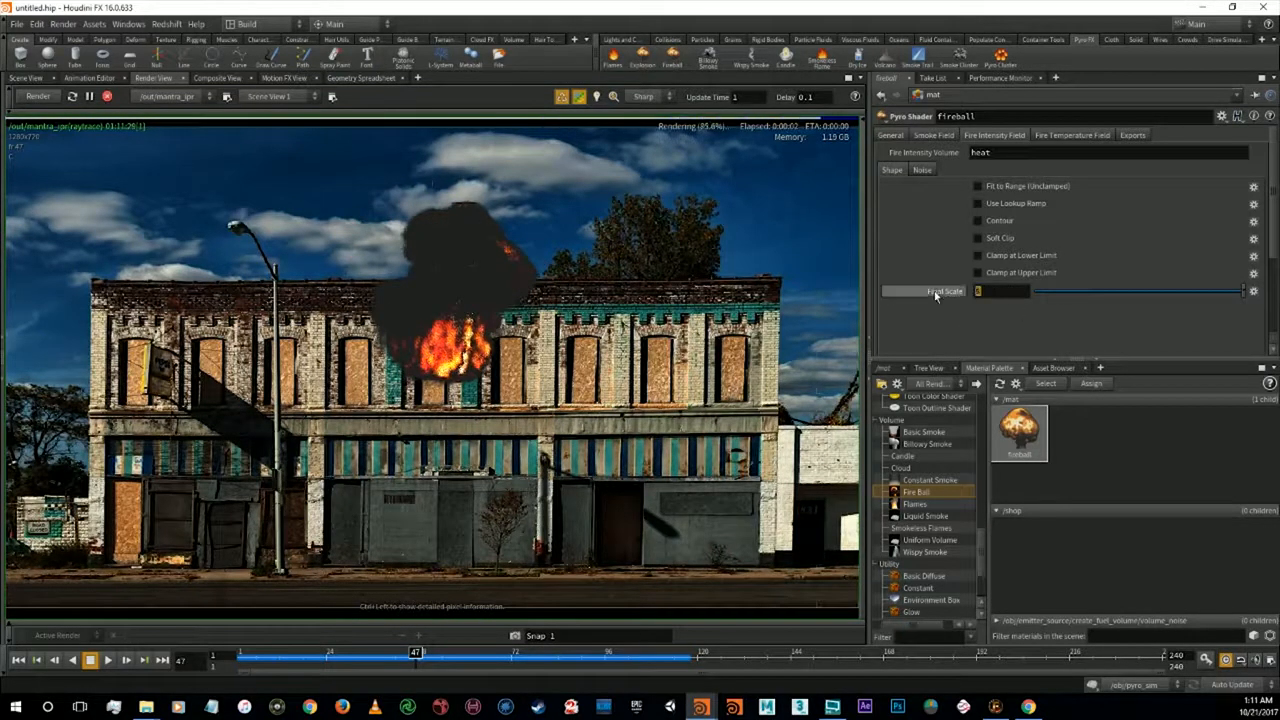
pyautogui.write('1')
pyautogui.press('Return')
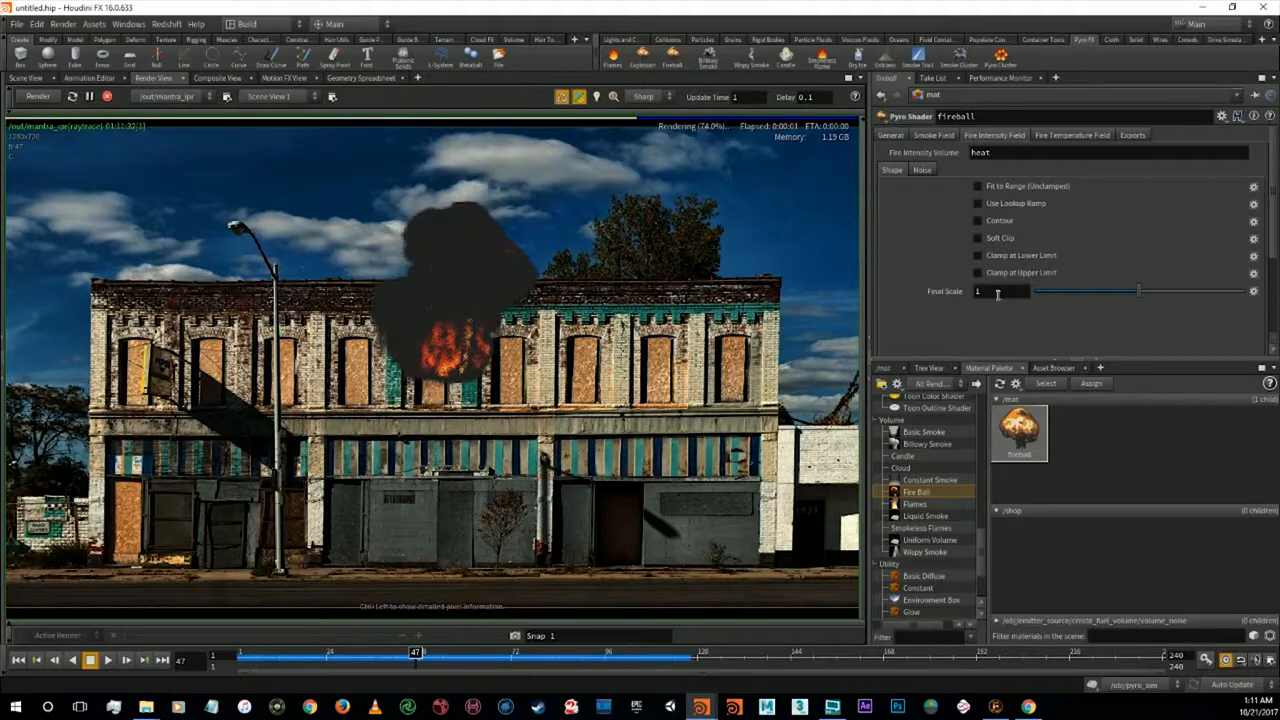
pyautogui.write('2')
pyautogui.press('Return')
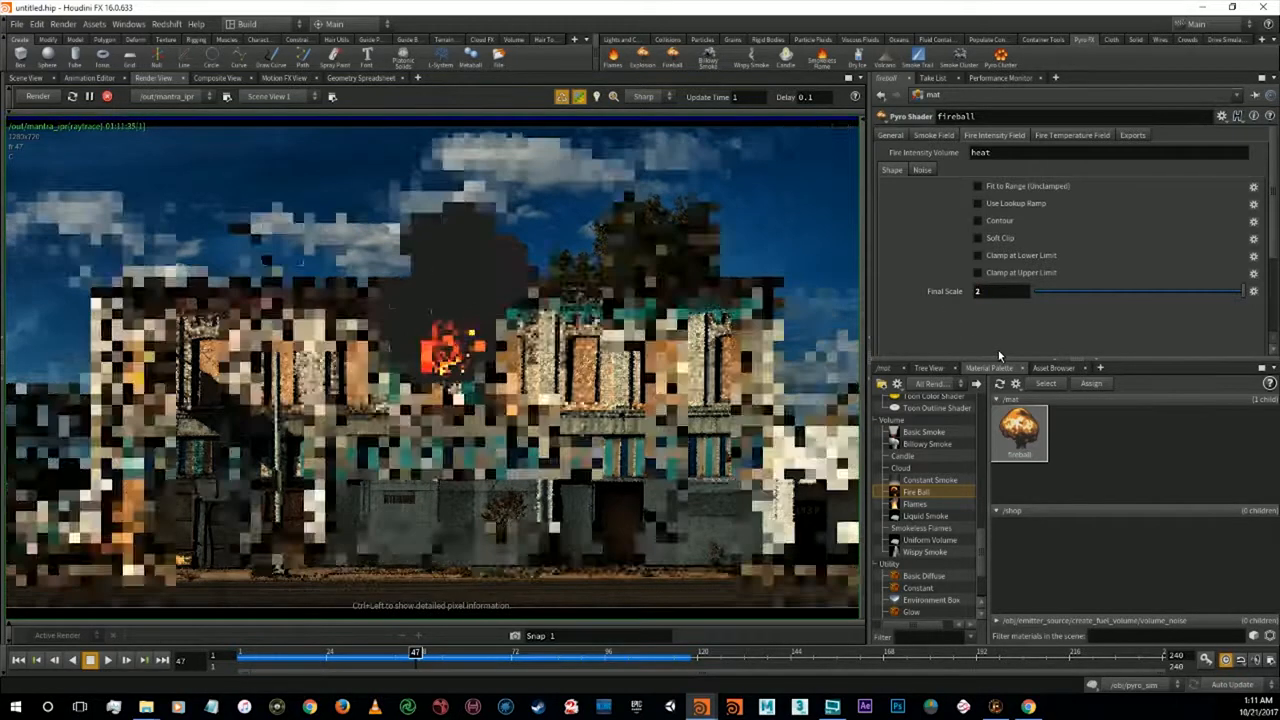
pyautogui.write('3')
pyautogui.press('Return')
# Test the fireball shader's general fire Intensity Scale at 5 and 9, and settle on 2
pyautogui.click(933, 135)
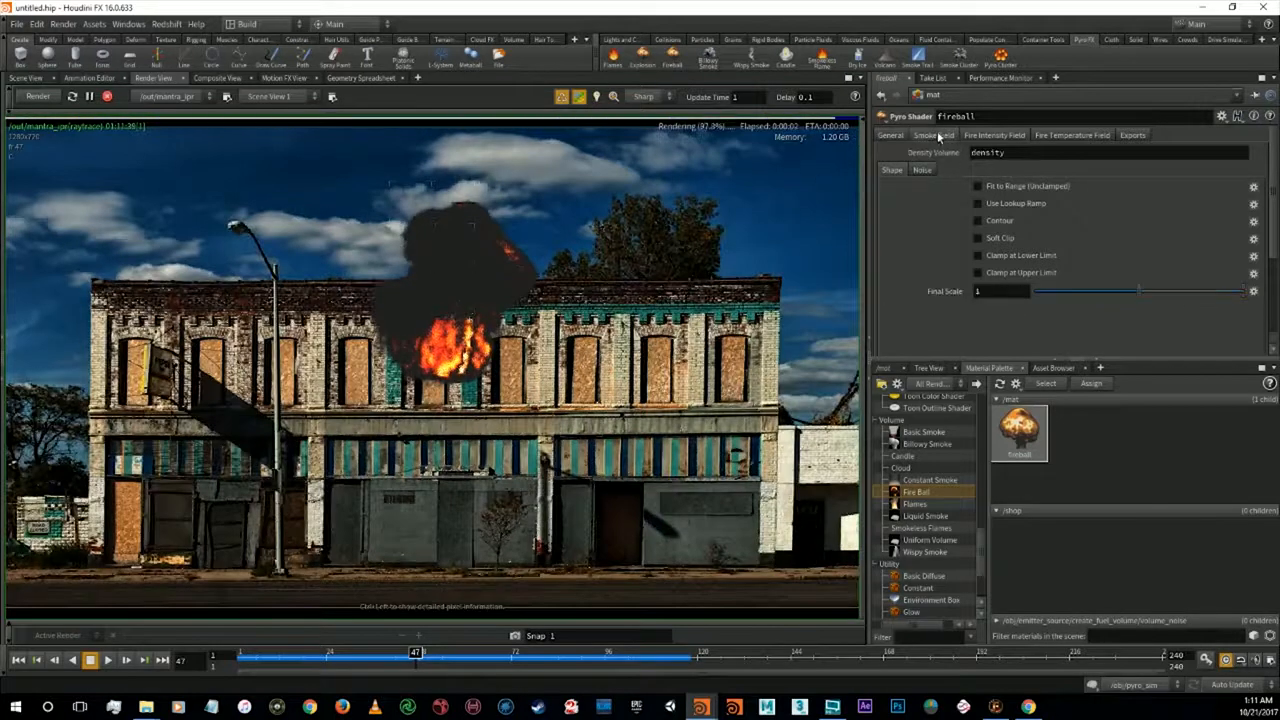
pyautogui.click(893, 135)
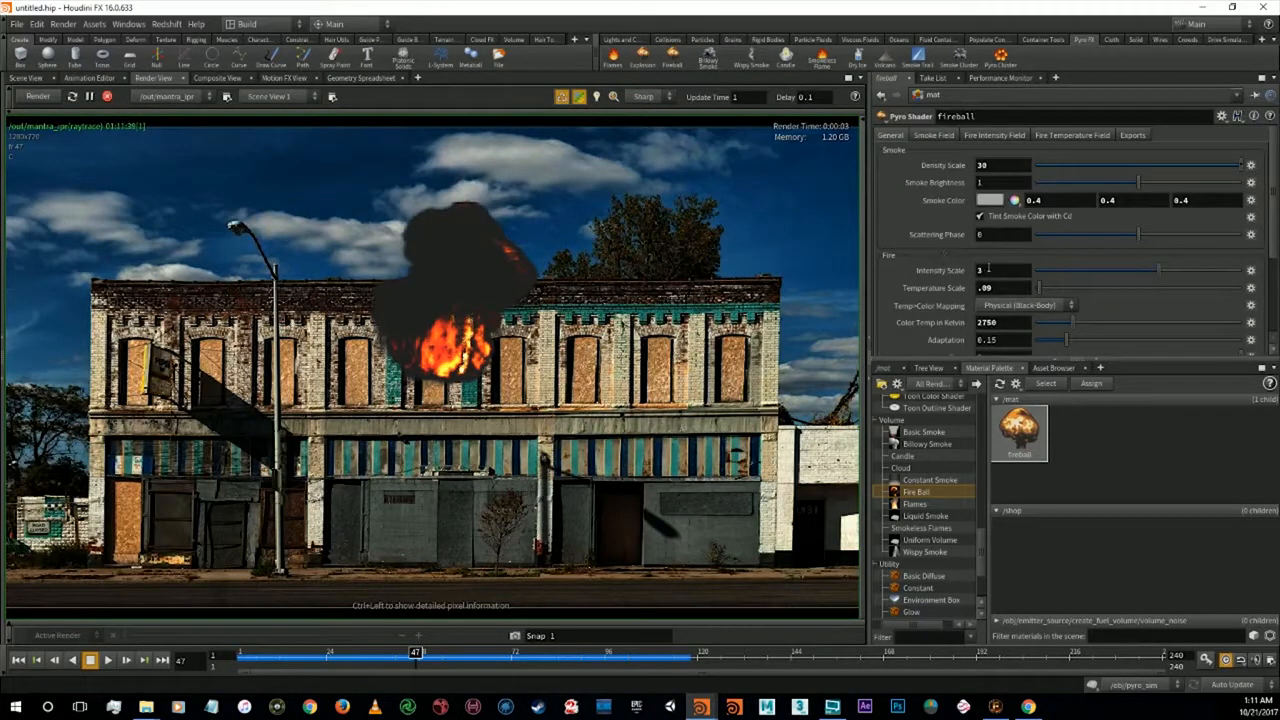
pyautogui.write('5')
pyautogui.press('Return')
pyautogui.moveTo(994, 271); pyautogui.dragTo(950, 269)
pyautogui.write('9')
pyautogui.press('Return')
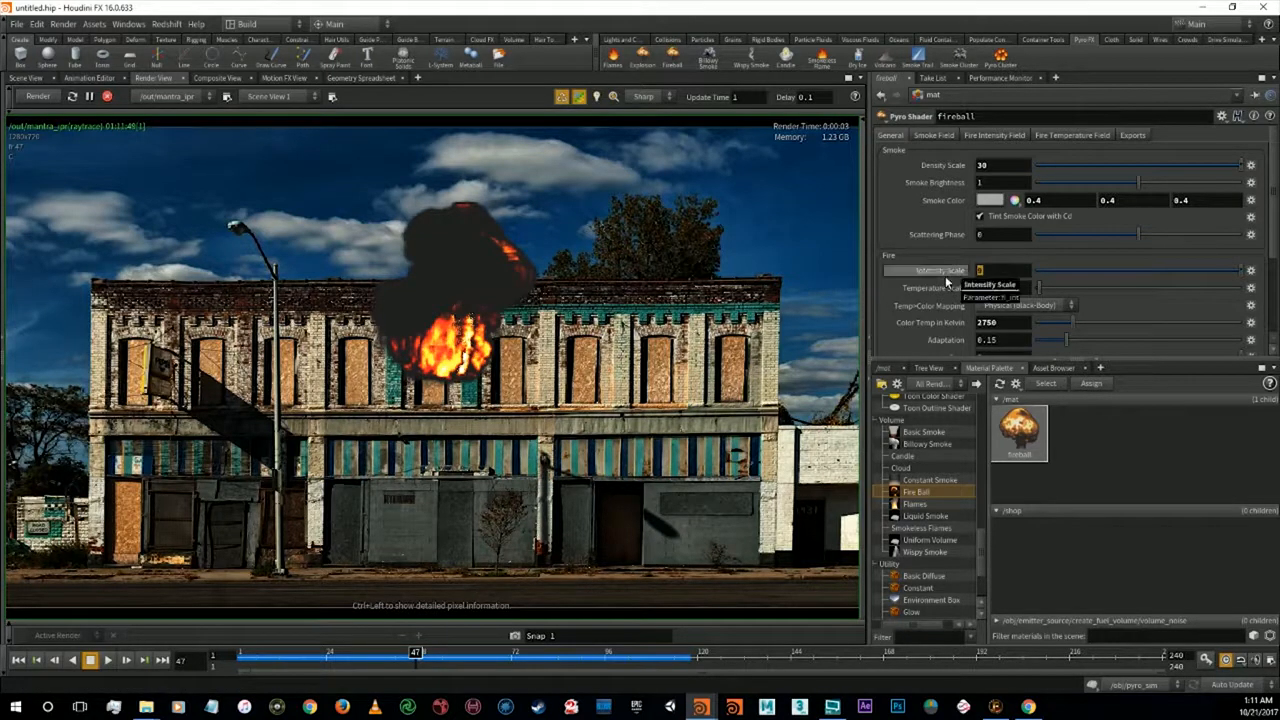
pyautogui.press('Return')
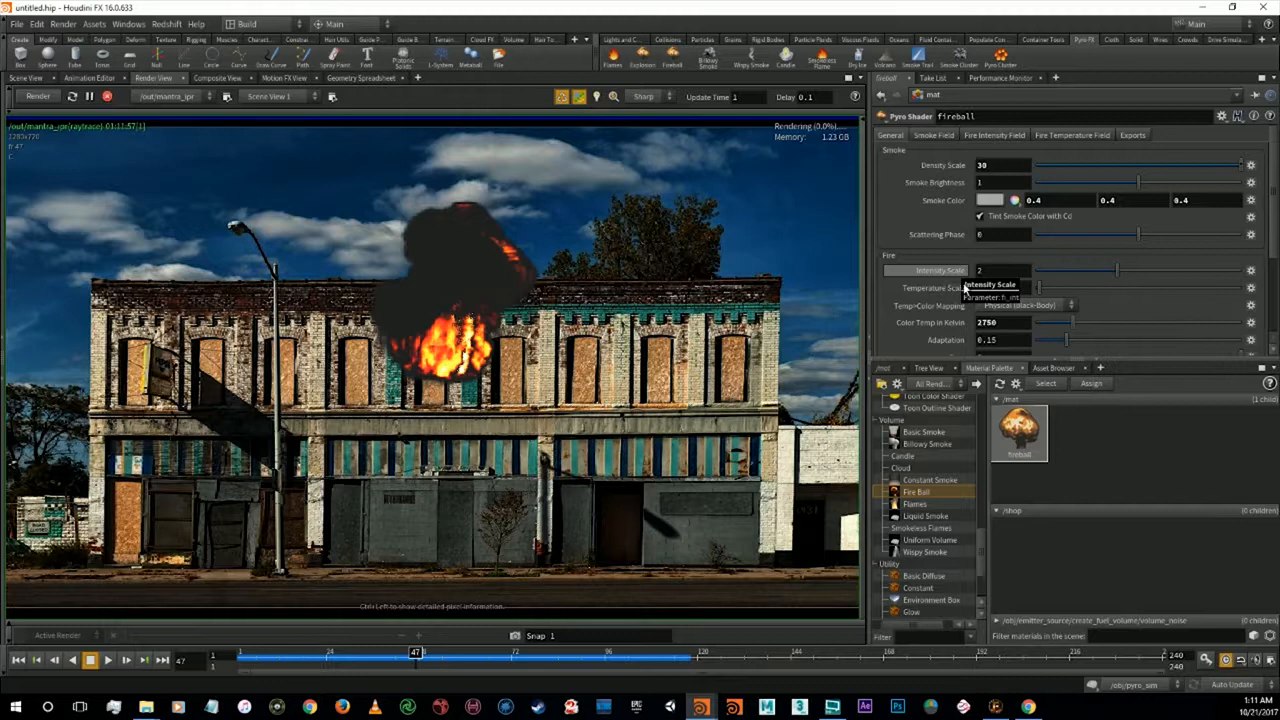
# Test the fire's Temperature Scale at .02 and .05, and settle on .2
pyautogui.press('Tab')
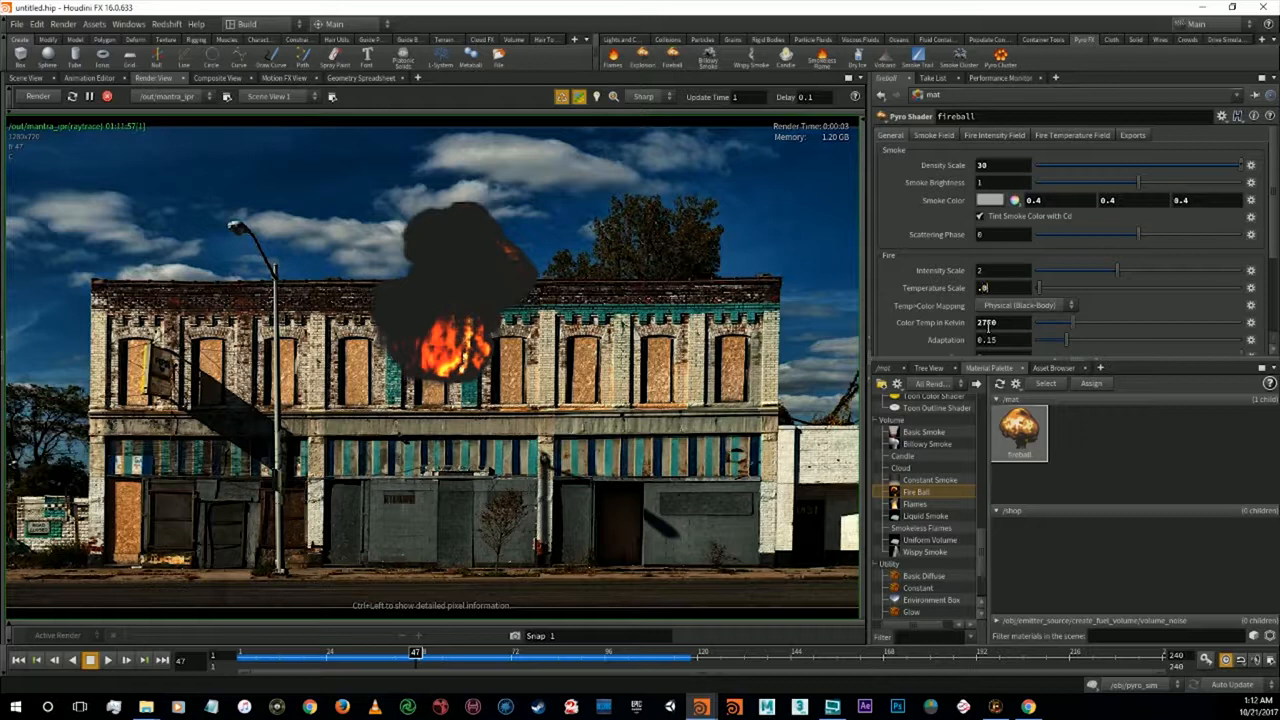
pyautogui.write('.02')
pyautogui.press('Return')
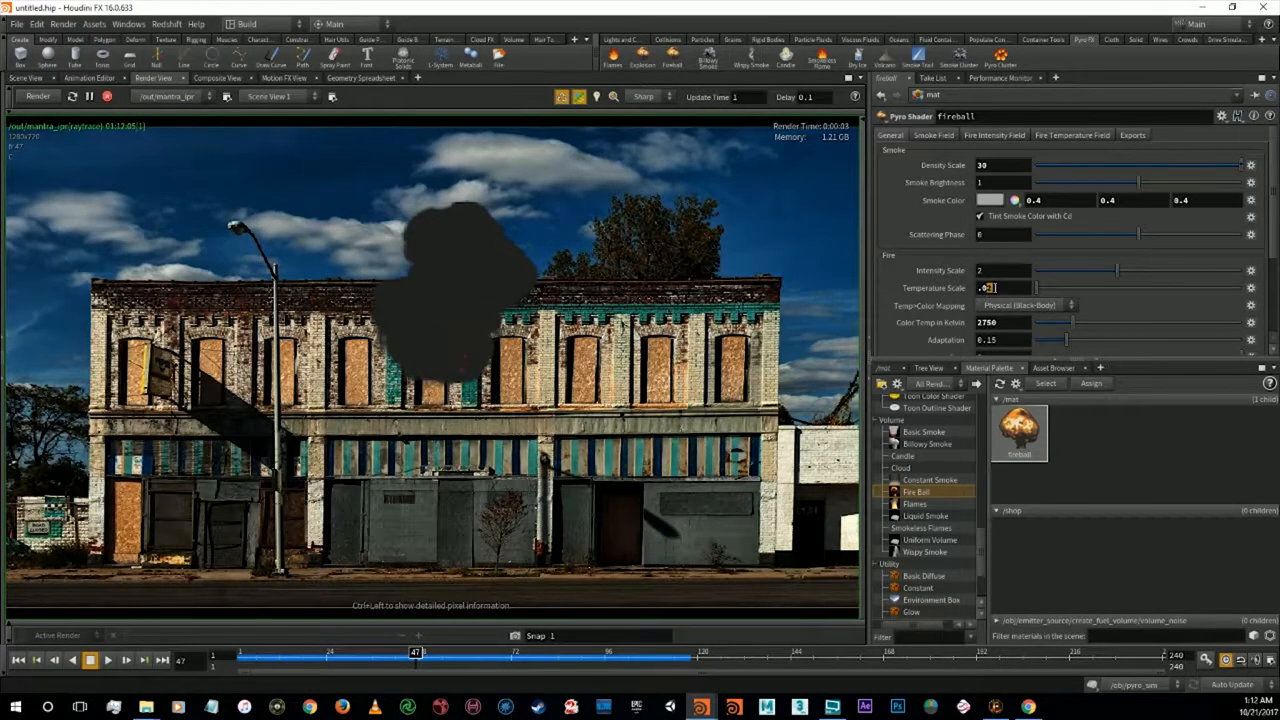
pyautogui.press('Return')
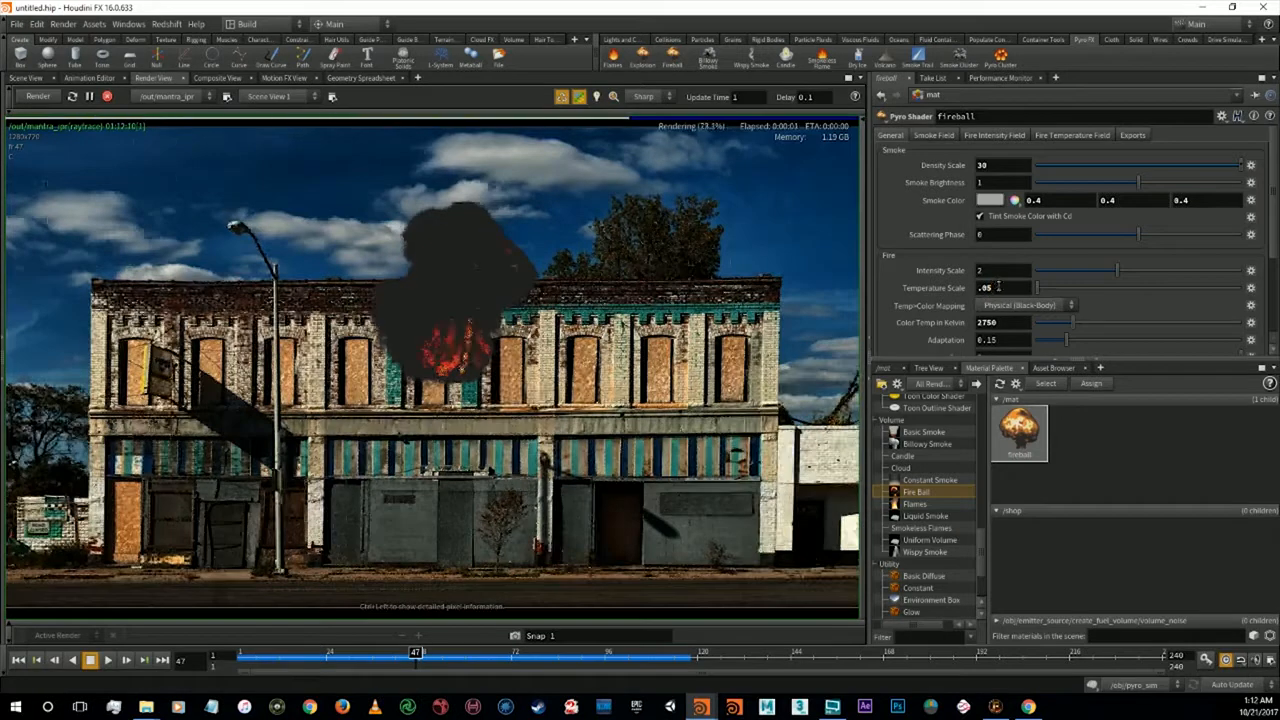
pyautogui.press('BackSpace')
pyautogui.write('2')
pyautogui.press('Return')
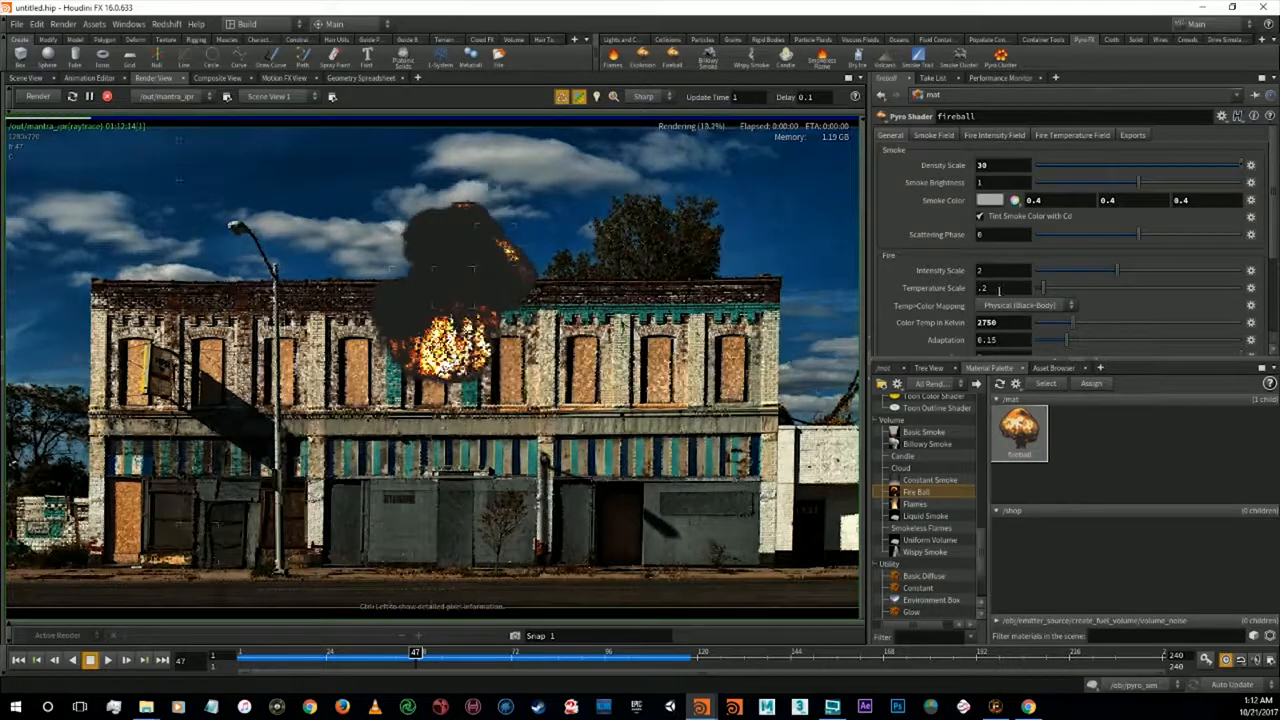
# Set the fire's Color Temp in Kelvin to 2000 and its Adaptation to 0.2, after trying 0.5
pyautogui.doubleClick(988, 323)
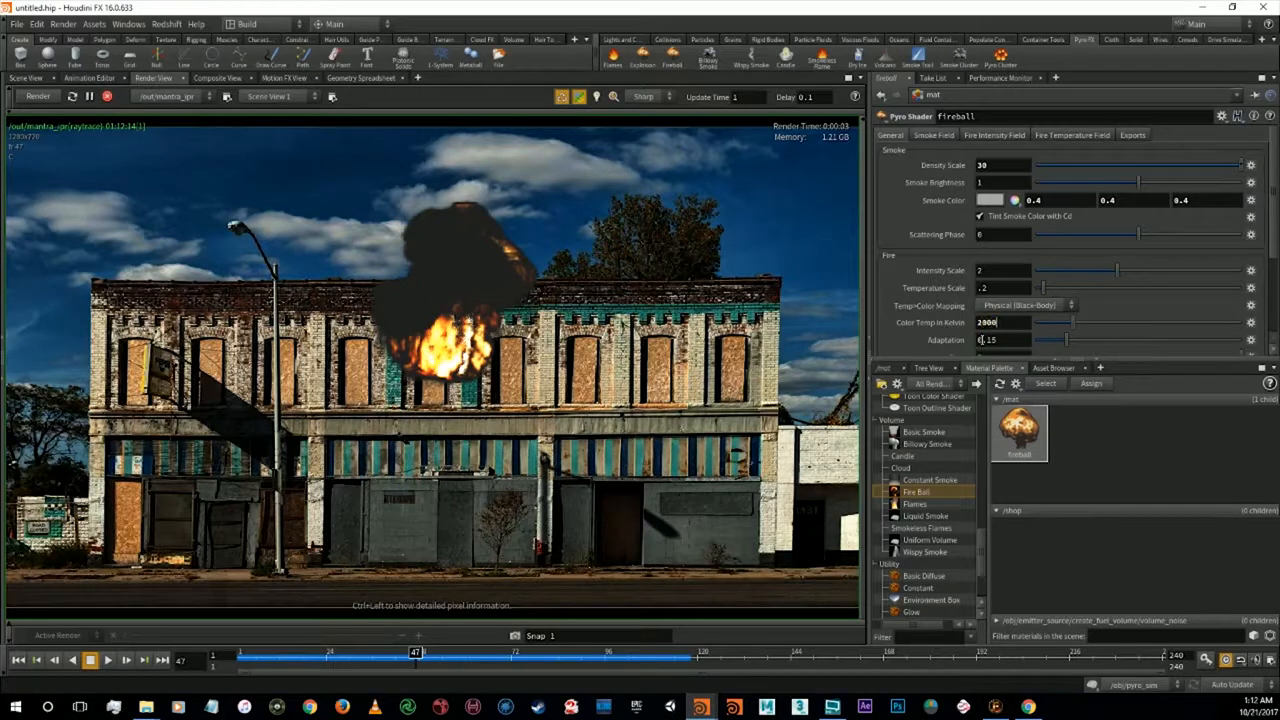
pyautogui.write('2000')
pyautogui.press('Return')
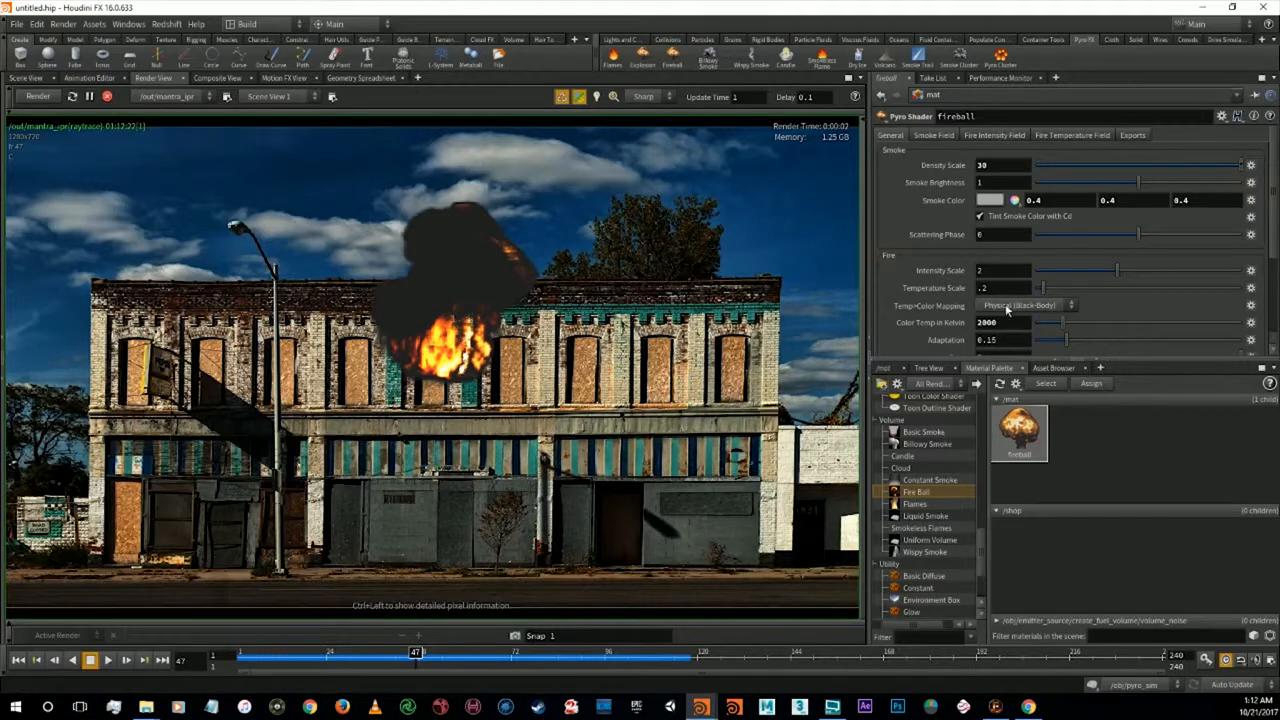
pyautogui.scroll(-2, 996, 326)
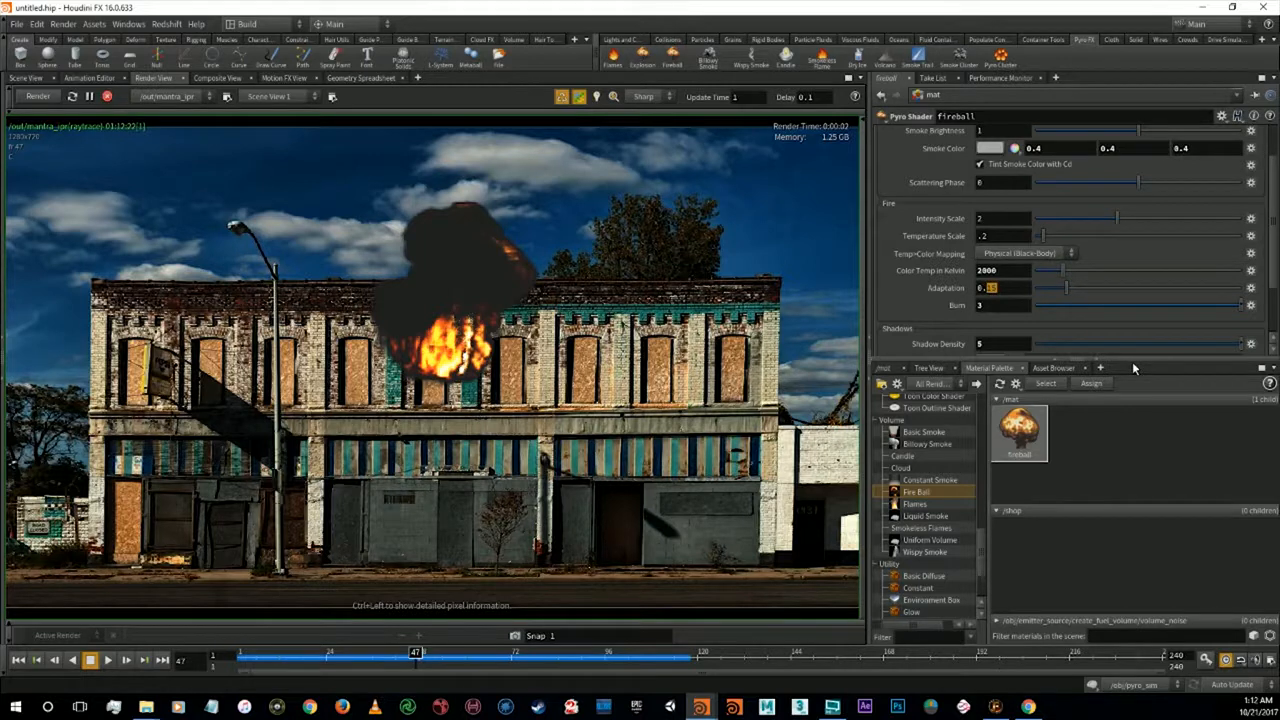
pyautogui.write('5')
pyautogui.press('Return')
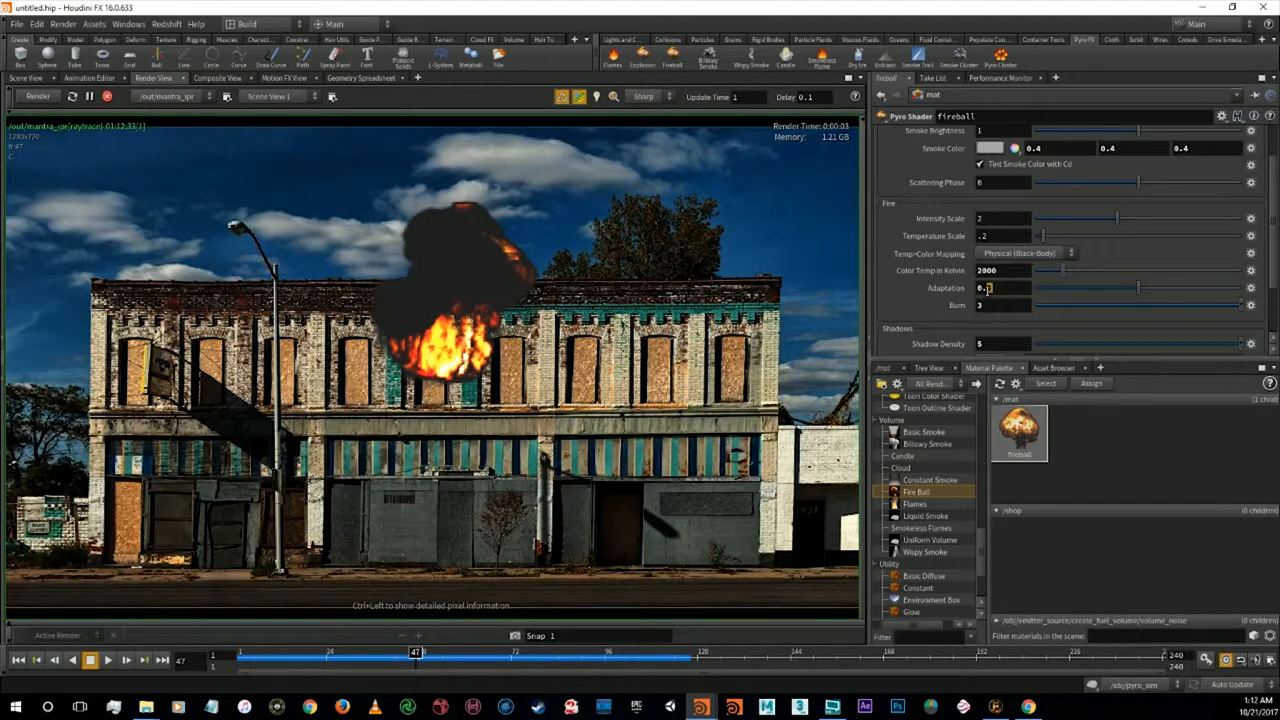
pyautogui.press('Tab')
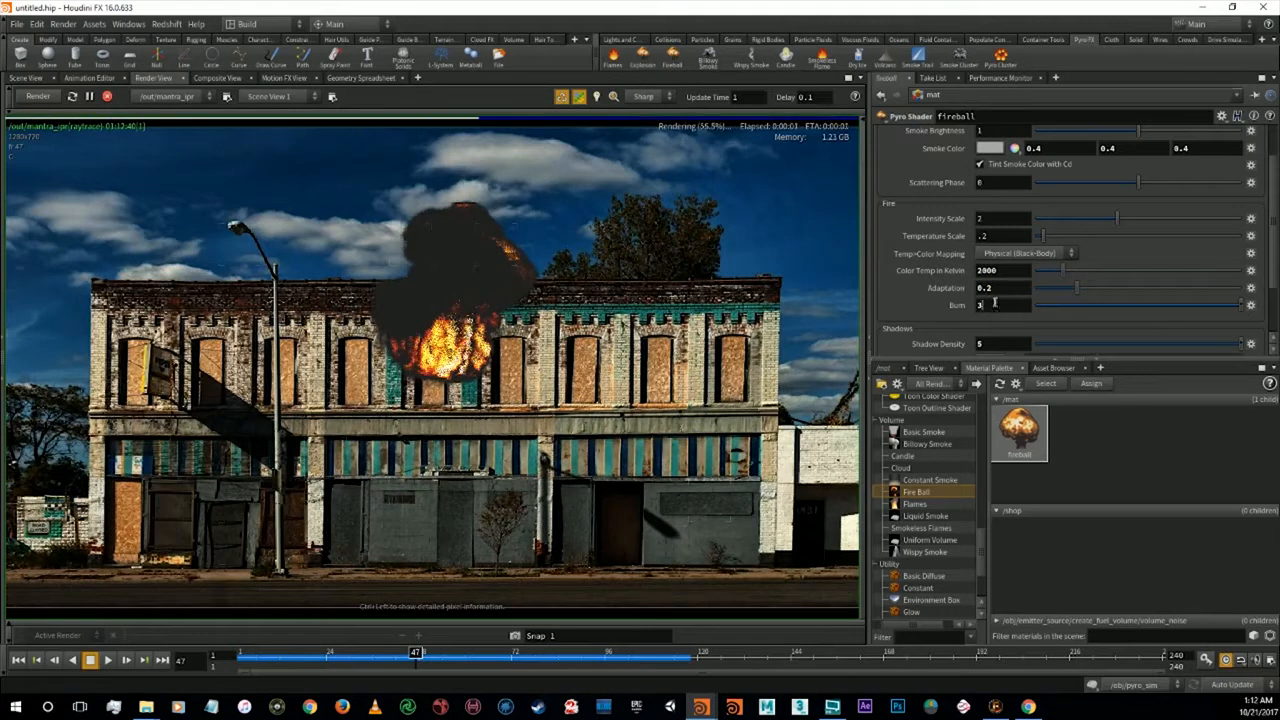
# Test the fire's Burn at values such as 0, 2 and 1, and settle on 1.5
pyautogui.write('0')
pyautogui.press('Return')
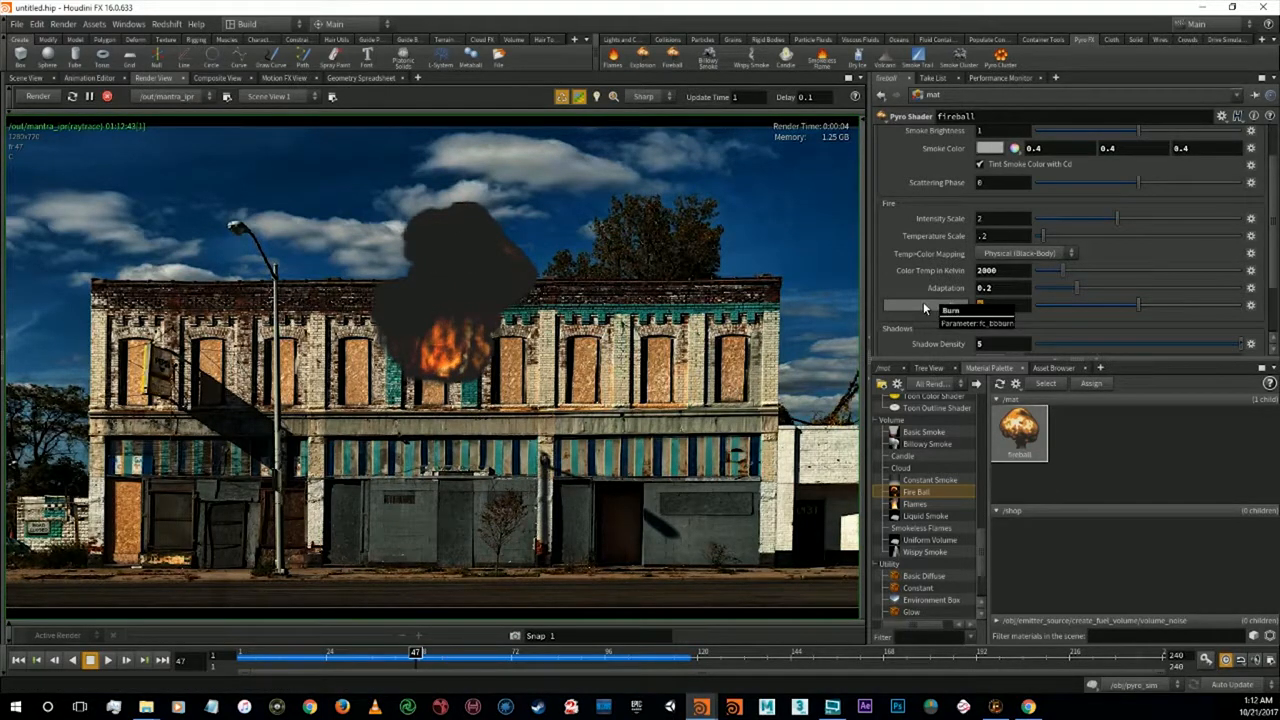
pyautogui.press('Return')
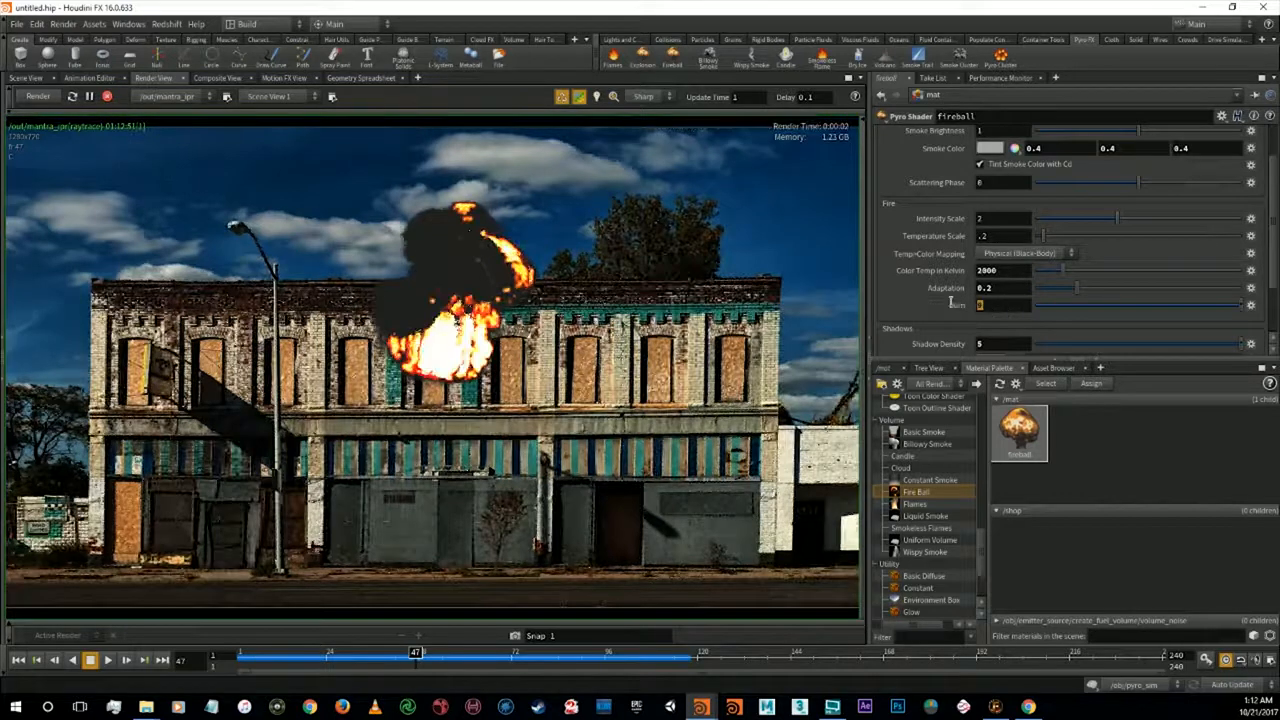
pyautogui.write('1')
pyautogui.press('Return')
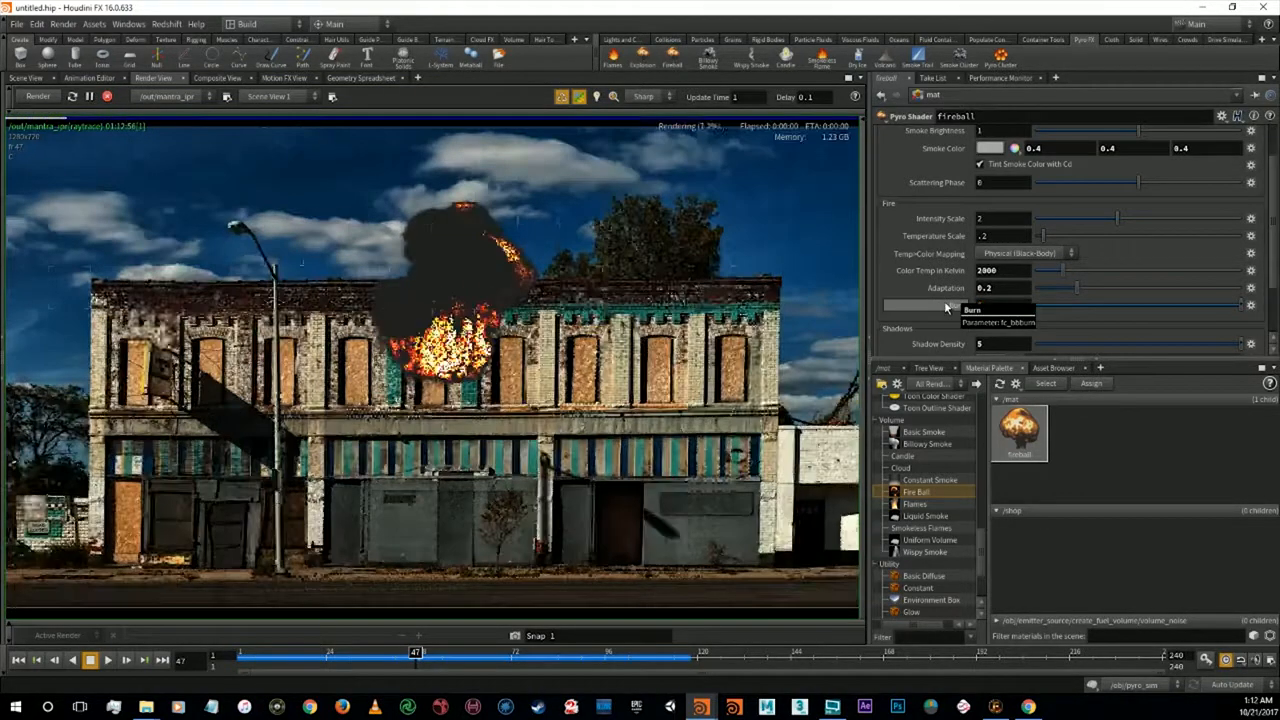
pyautogui.write('2')
pyautogui.press('Return')
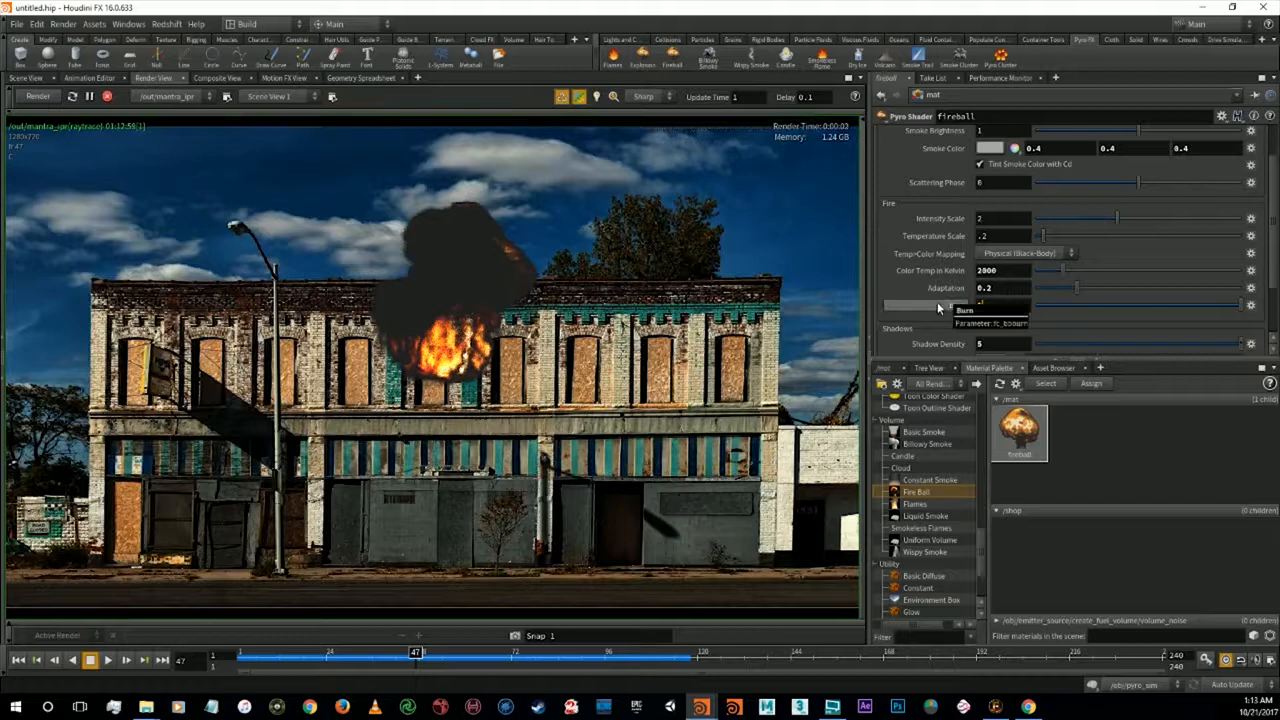
pyautogui.write('1')
pyautogui.press('Return')
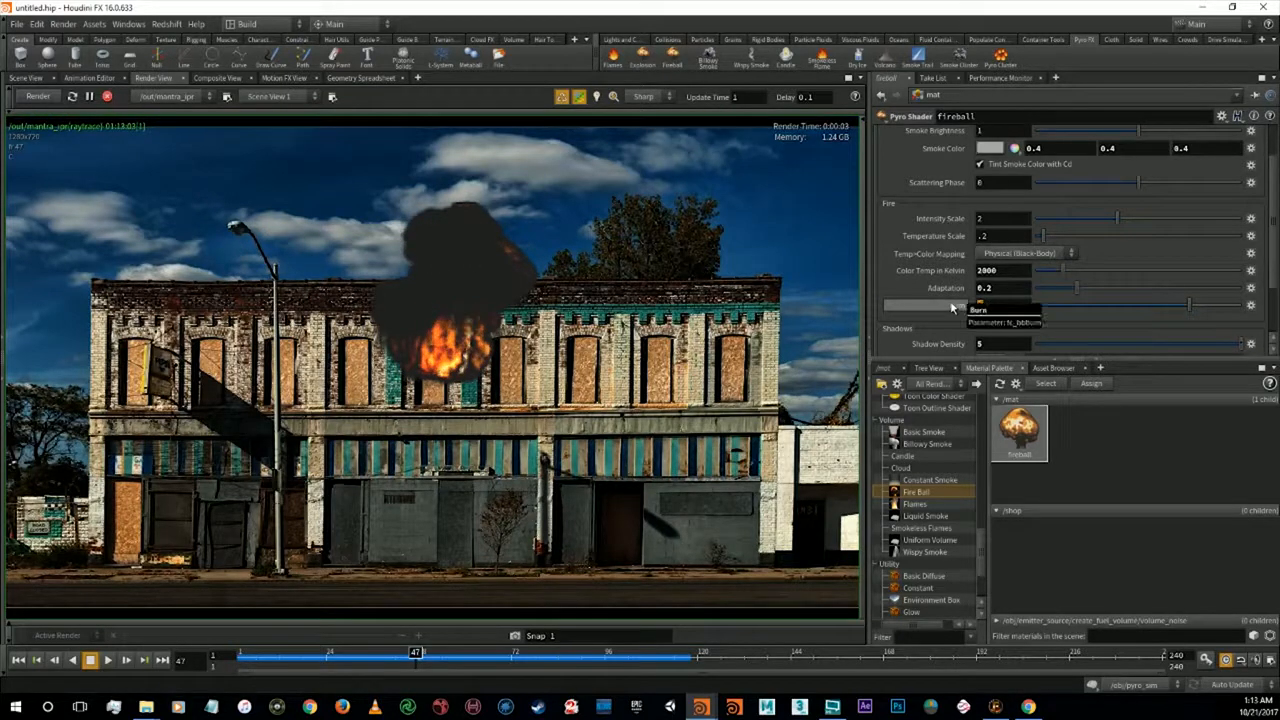
pyautogui.write('1.5')
pyautogui.press('Return')
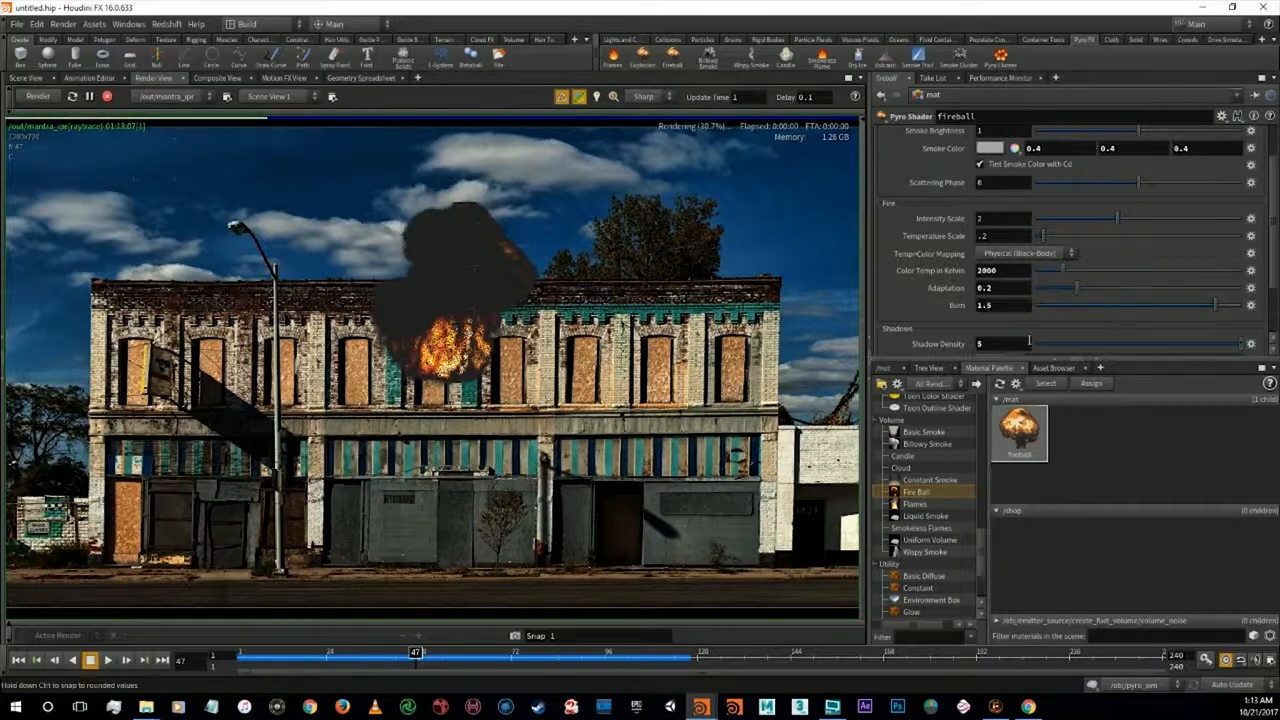
# Set the fireball shader's Shadow Density to 2
pyautogui.scroll(-1, 990, 300)
pyautogui.moveTo(992, 293); pyautogui.dragTo(930, 293)
pyautogui.write('2')
pyautogui.press('Return')
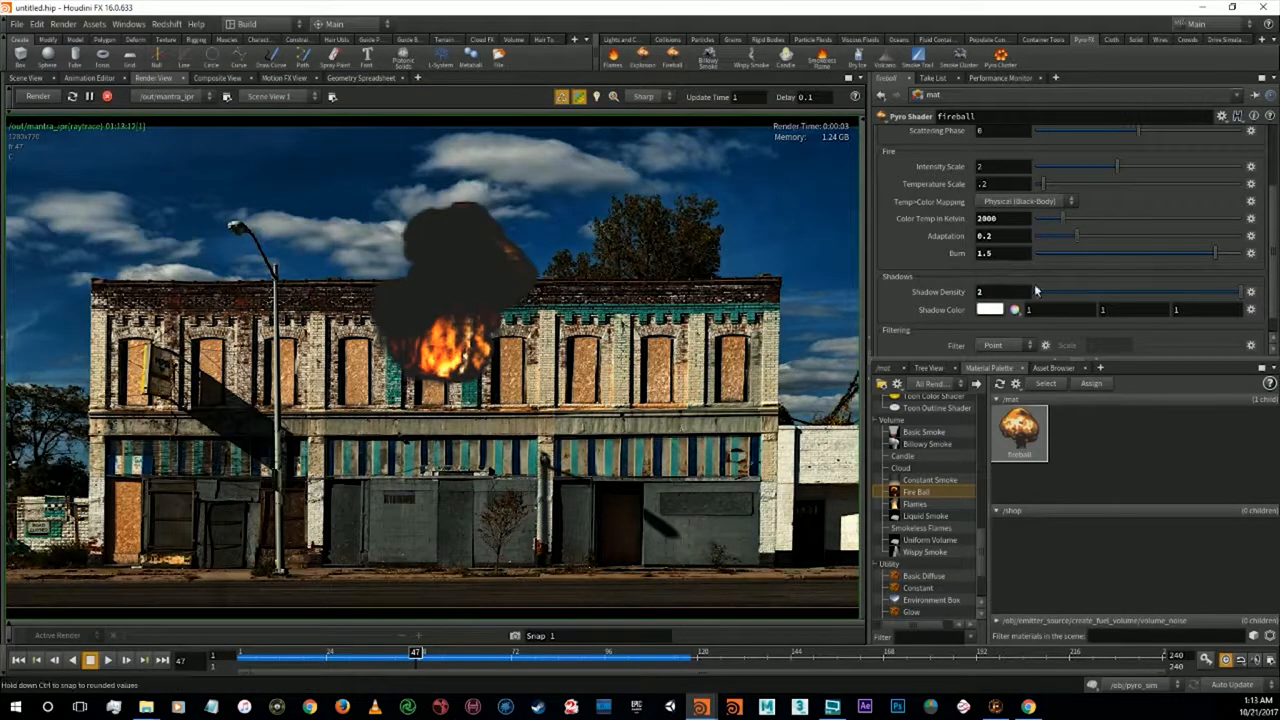
# Test the smoke's Density Scale at 3 and settle on 1
pyautogui.scroll(-1, 1034, 287)
pyautogui.scroll(6, 1034, 288)
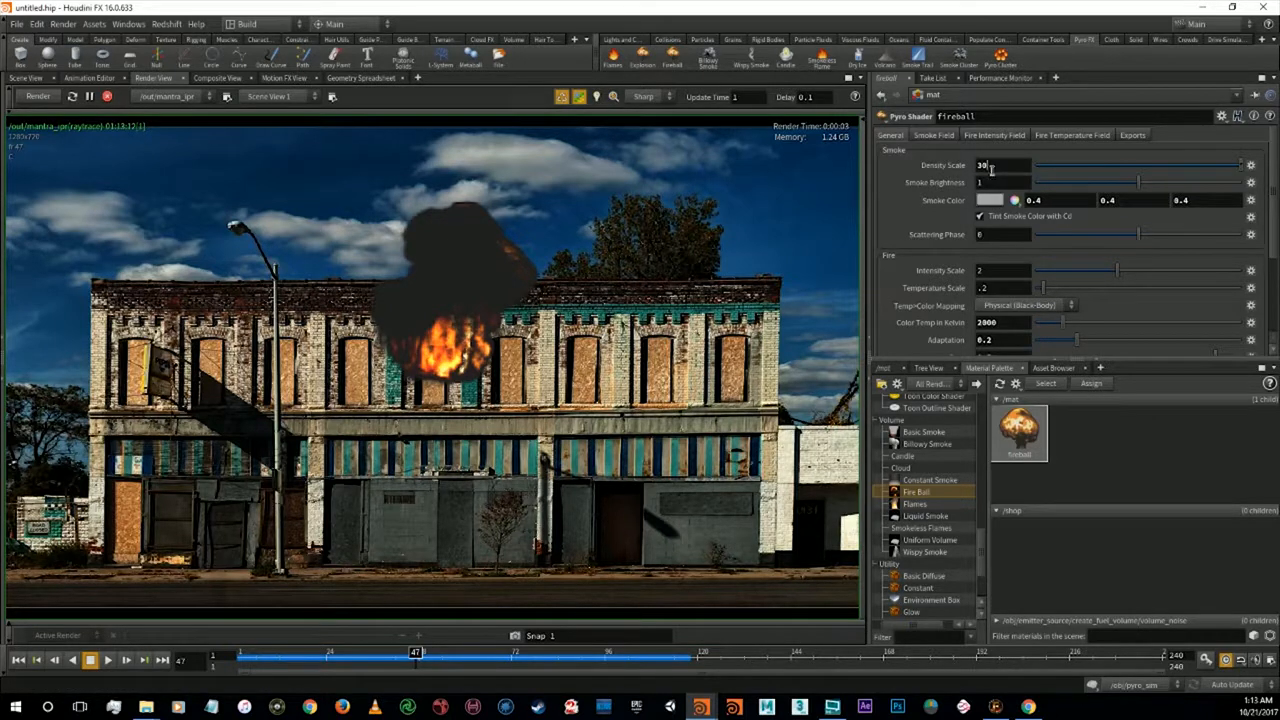
pyautogui.moveTo(991, 170); pyautogui.dragTo(936, 175)
pyautogui.write('3')
pyautogui.press('Return')
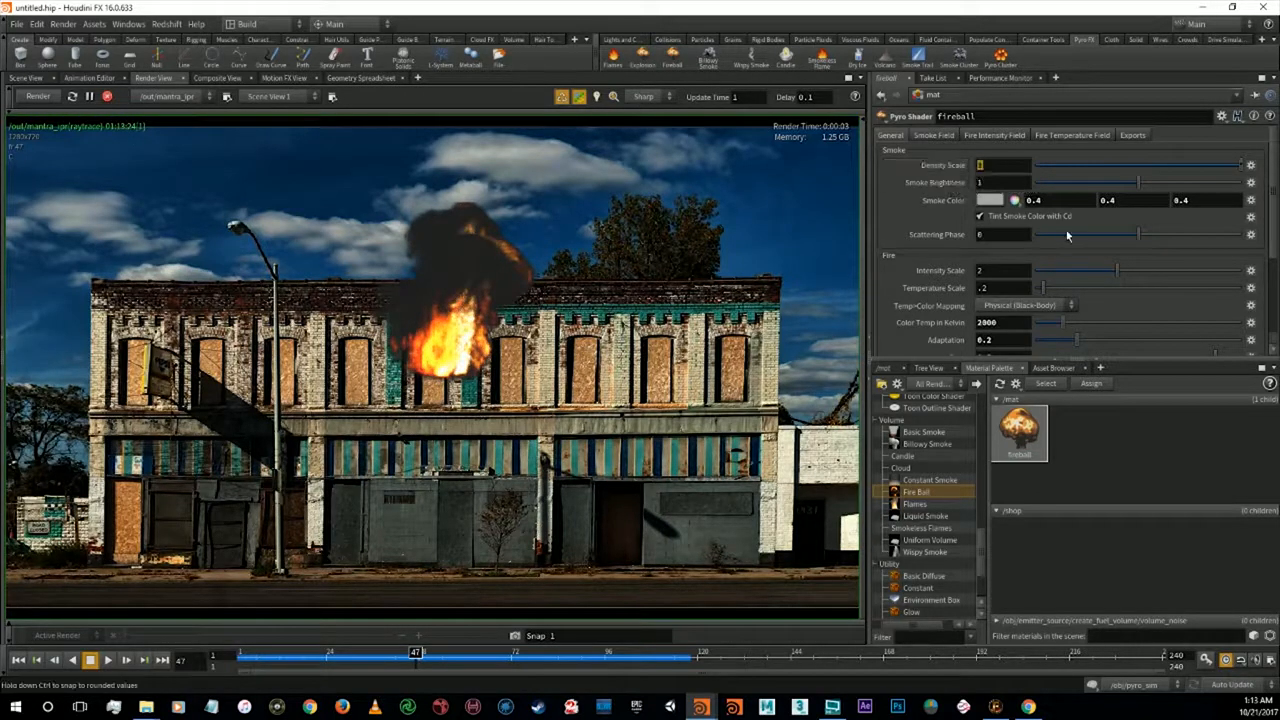
pyautogui.press('Return')
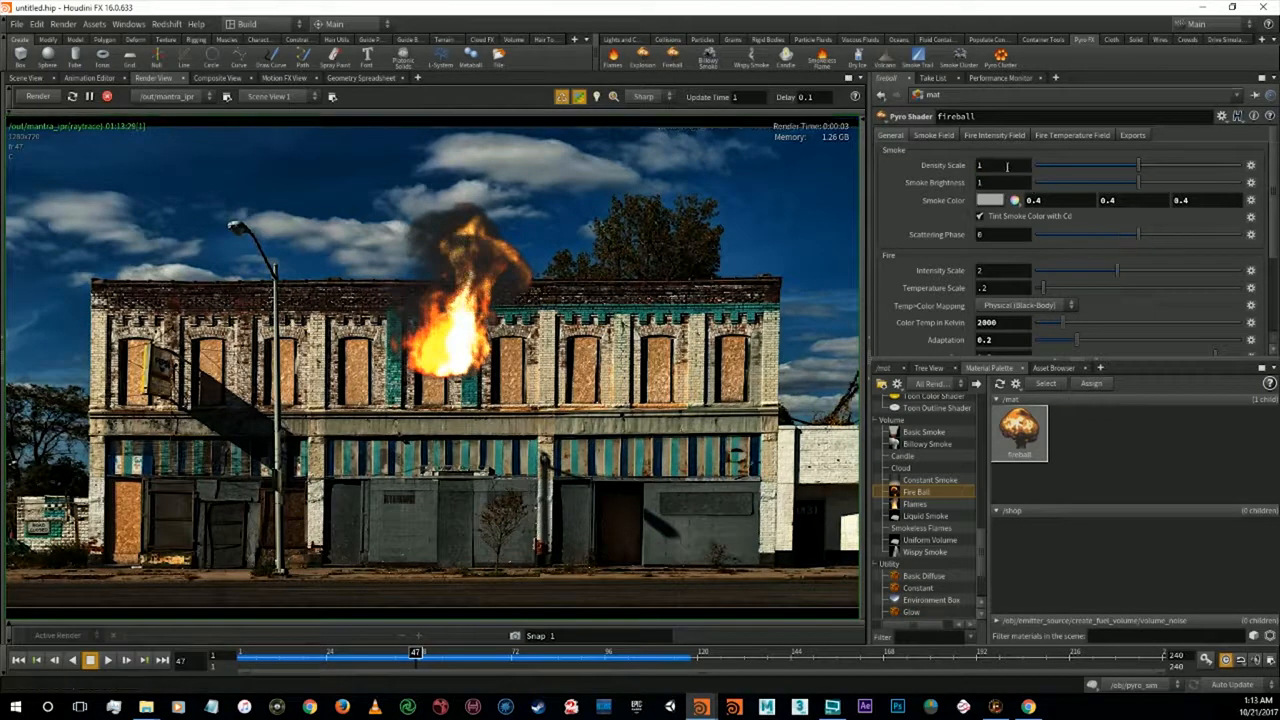
# Set the smoke's Density Scale to 3, after trying 2
pyautogui.write('2')
pyautogui.press('Return')
pyautogui.moveTo(1008, 164); pyautogui.dragTo(924, 172)
pyautogui.write('5')
pyautogui.press('Return')
pyautogui.press('Return')
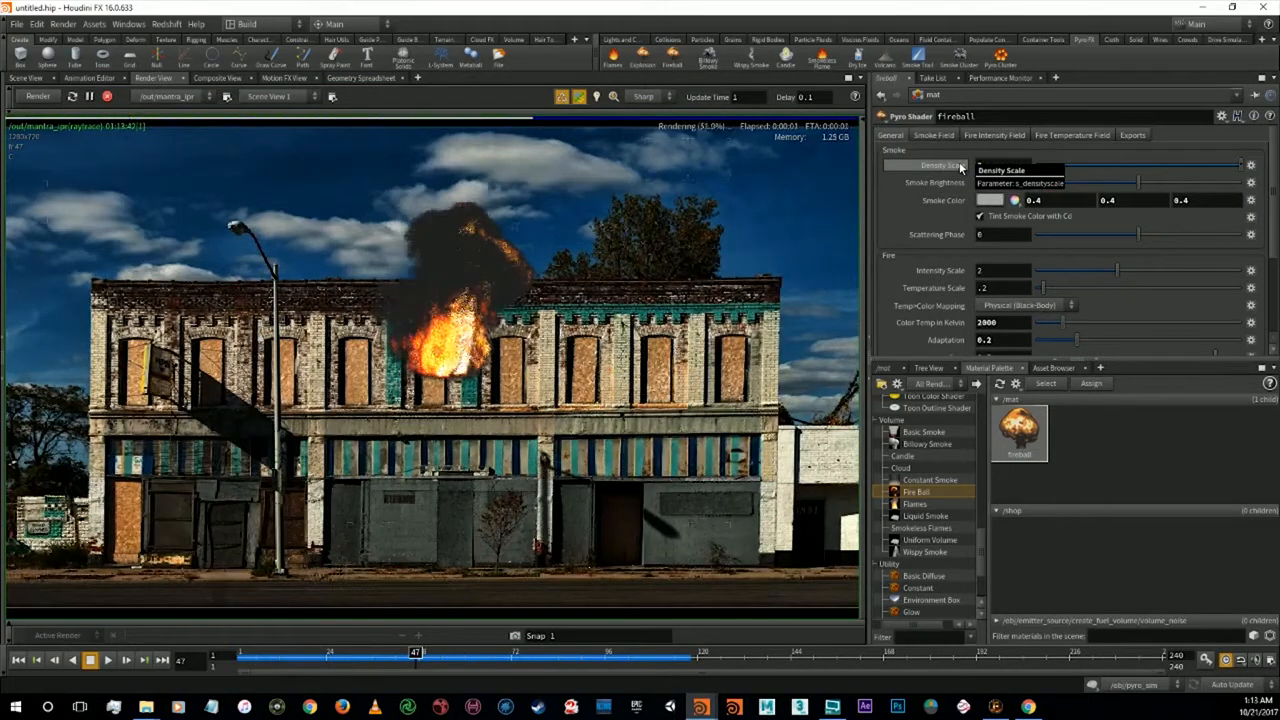
# Check the explosion's render at frames 25, 65 and 84
pyautogui.click(330, 660)
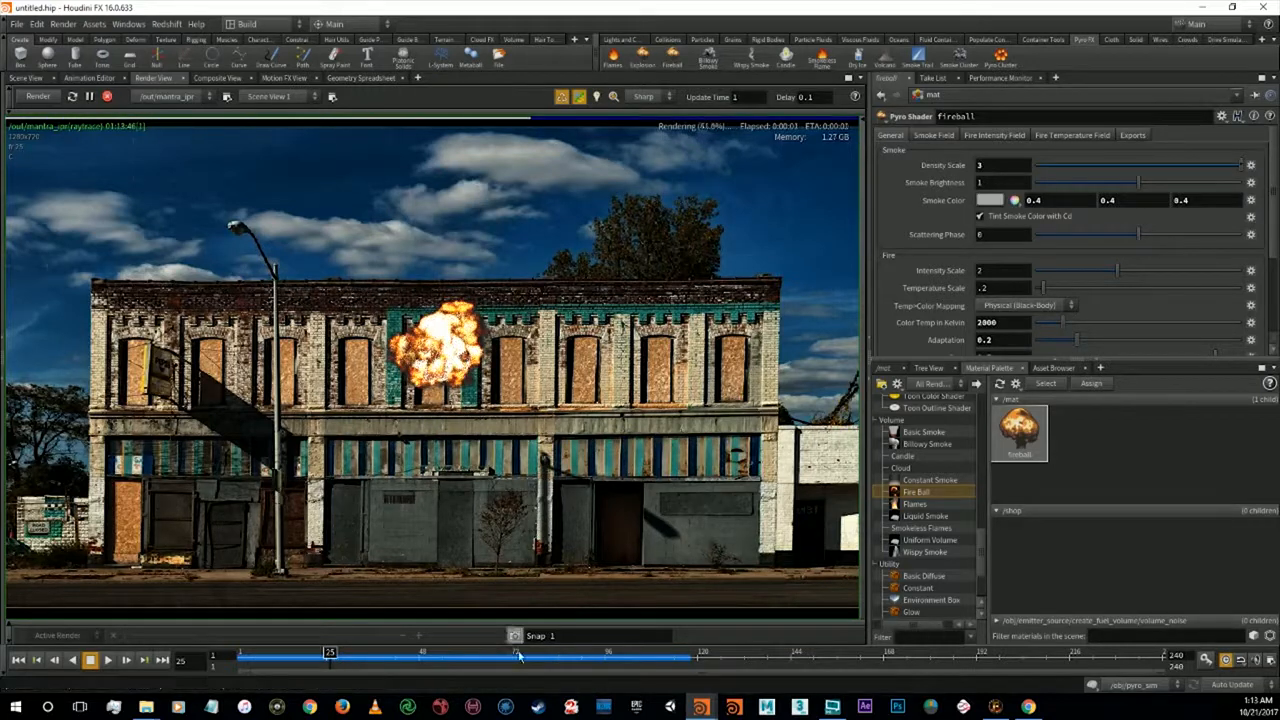
pyautogui.click(485, 660)
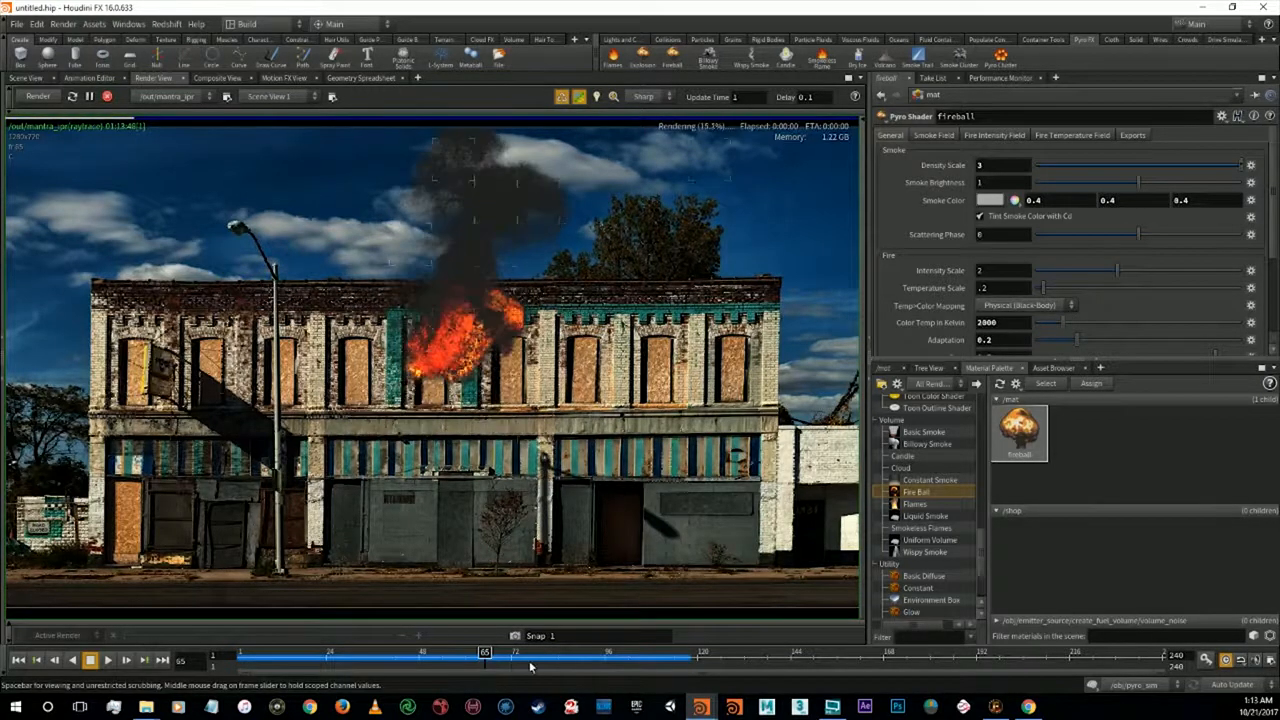
pyautogui.click(557, 662)
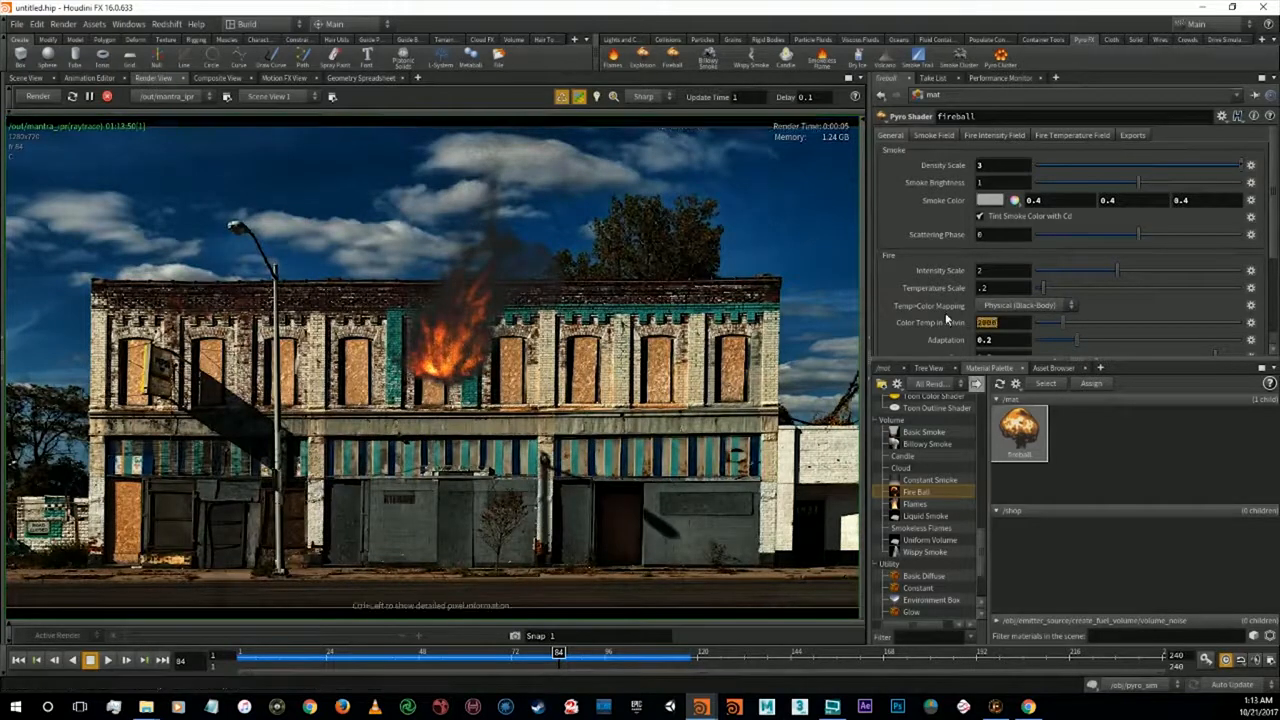
# Test the fire's Color Temp in Kelvin at values such as 2100 and 5000, and return it to 2000
pyautogui.write('2750')
pyautogui.press('Return')
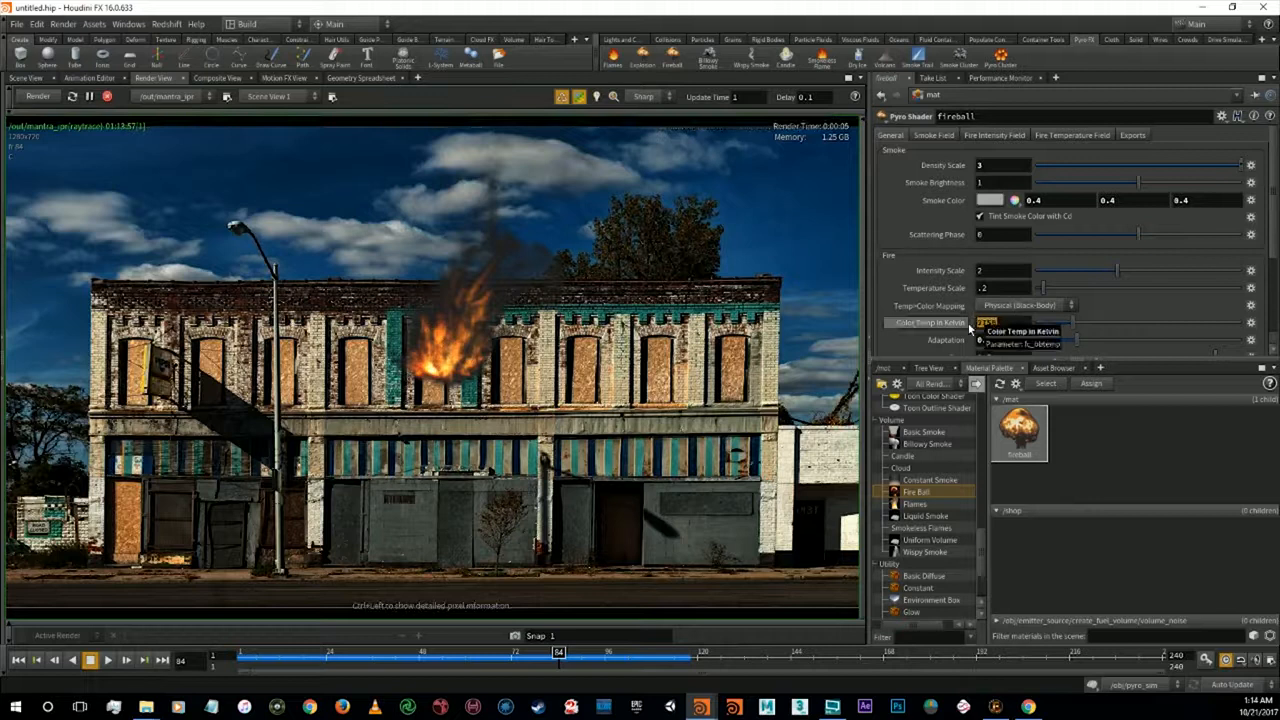
pyautogui.press('Return')
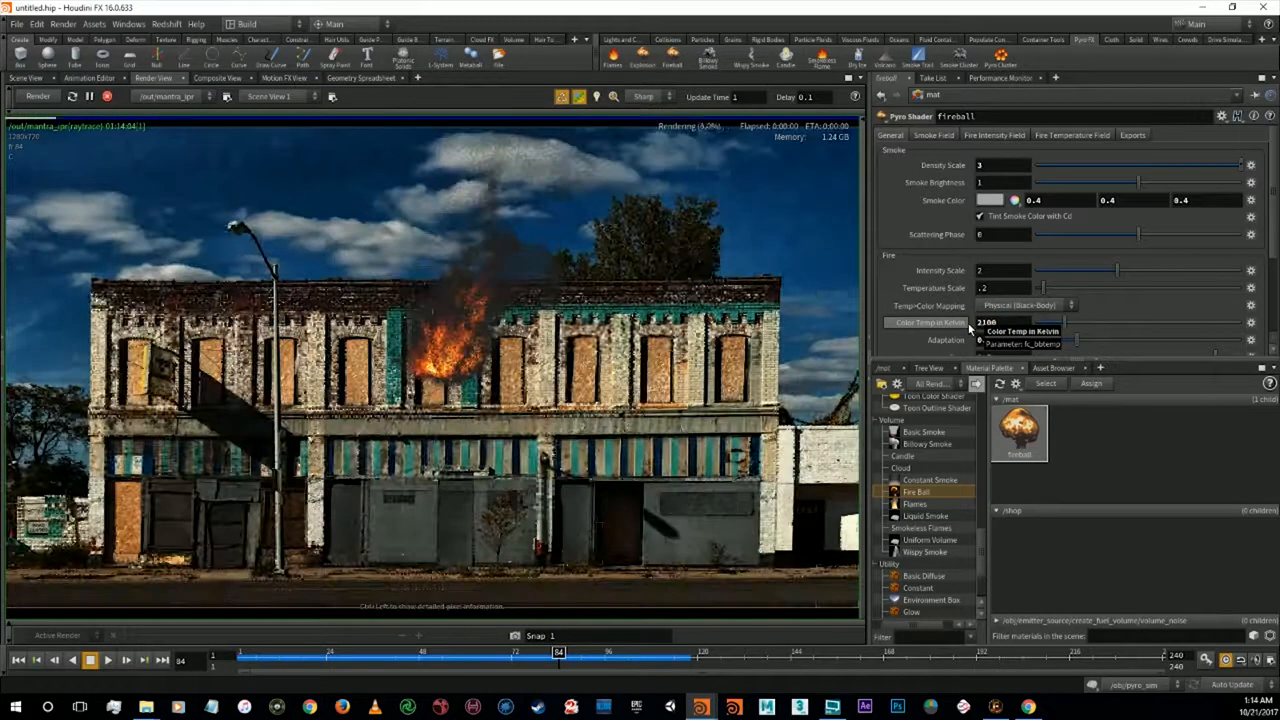
pyautogui.moveTo(1008, 324); pyautogui.dragTo(956, 322)
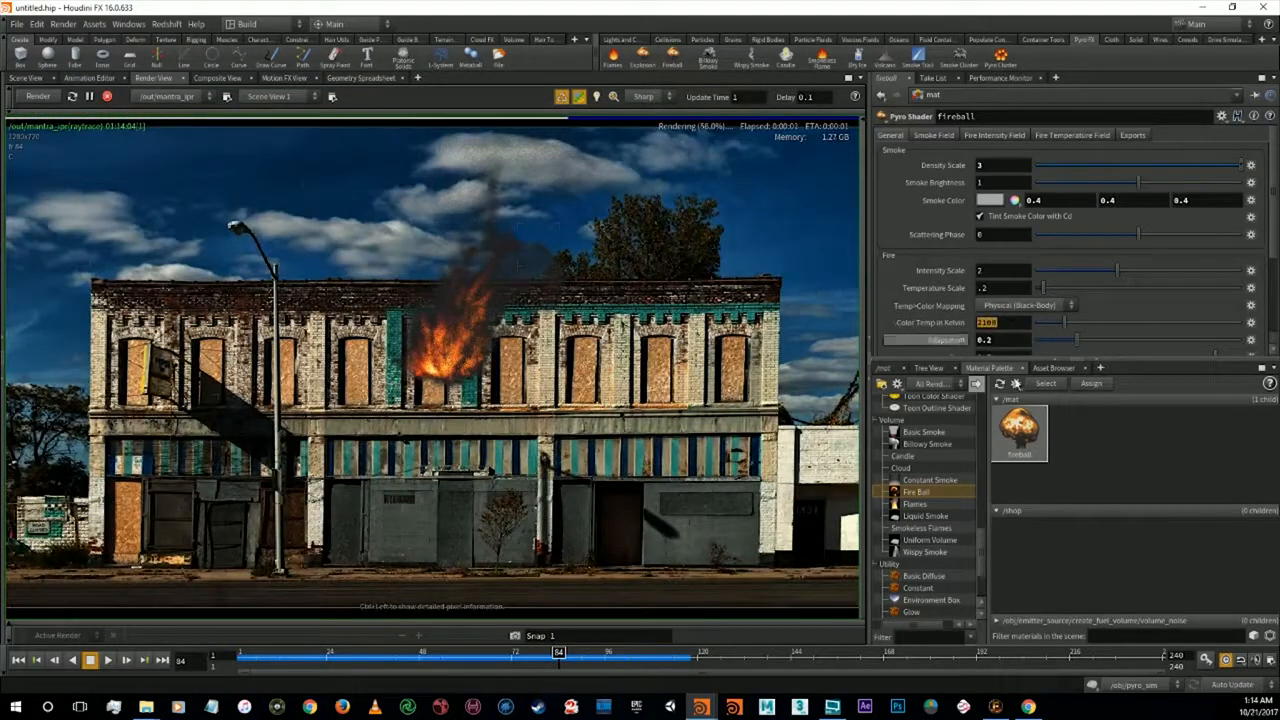
pyautogui.write('2250')
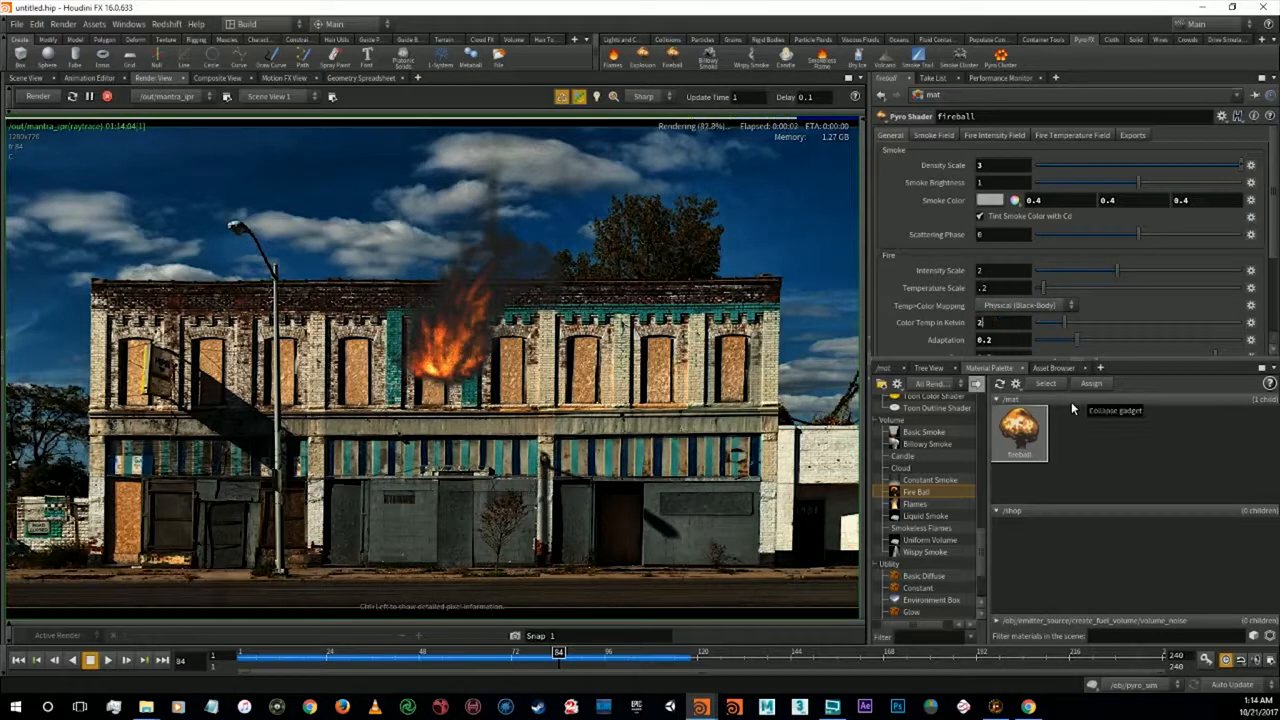
pyautogui.press('Return')
pyautogui.moveTo(1008, 322); pyautogui.dragTo(896, 312)
pyautogui.write('3900')
pyautogui.press('Return')
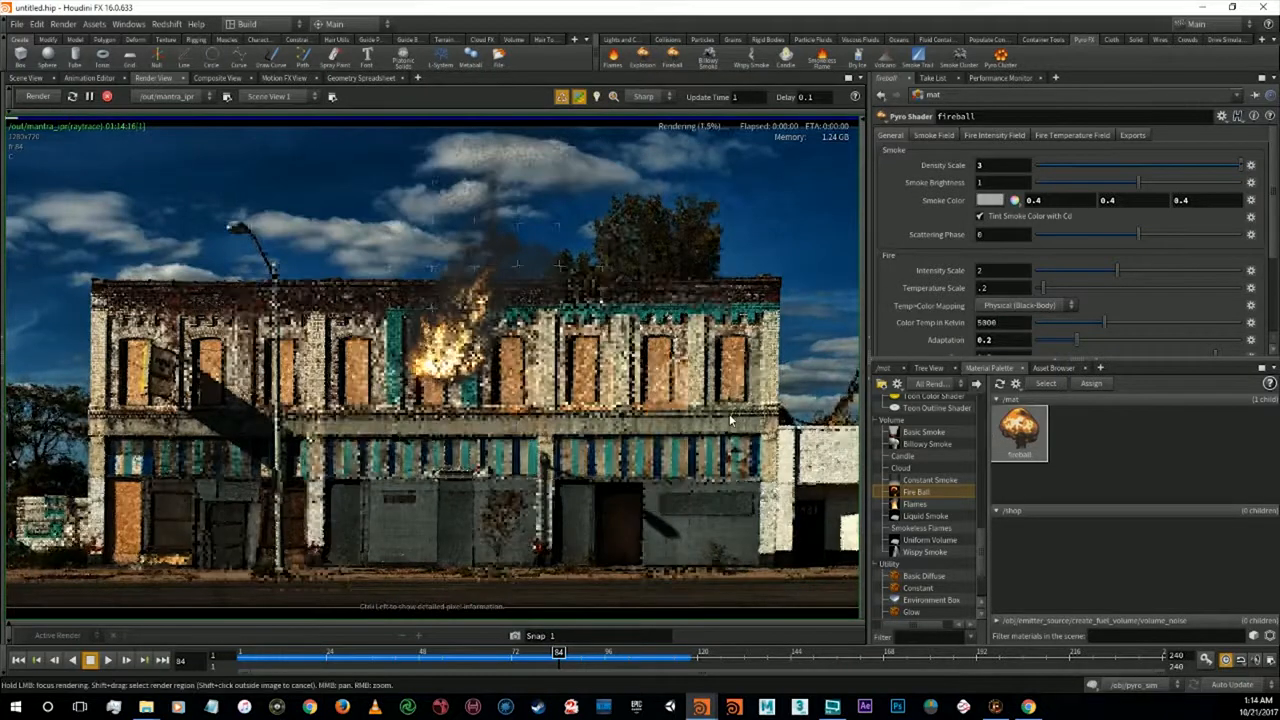
pyautogui.moveTo(1012, 324); pyautogui.dragTo(888, 325)
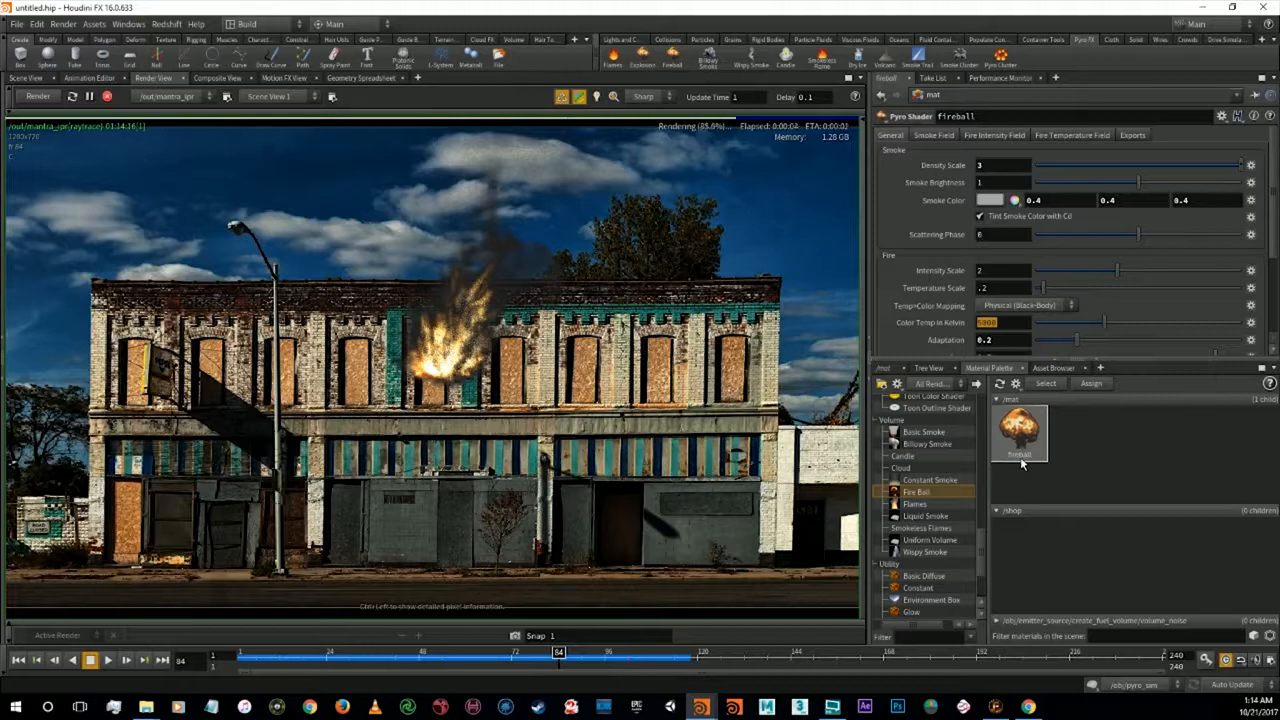
pyautogui.write('280')
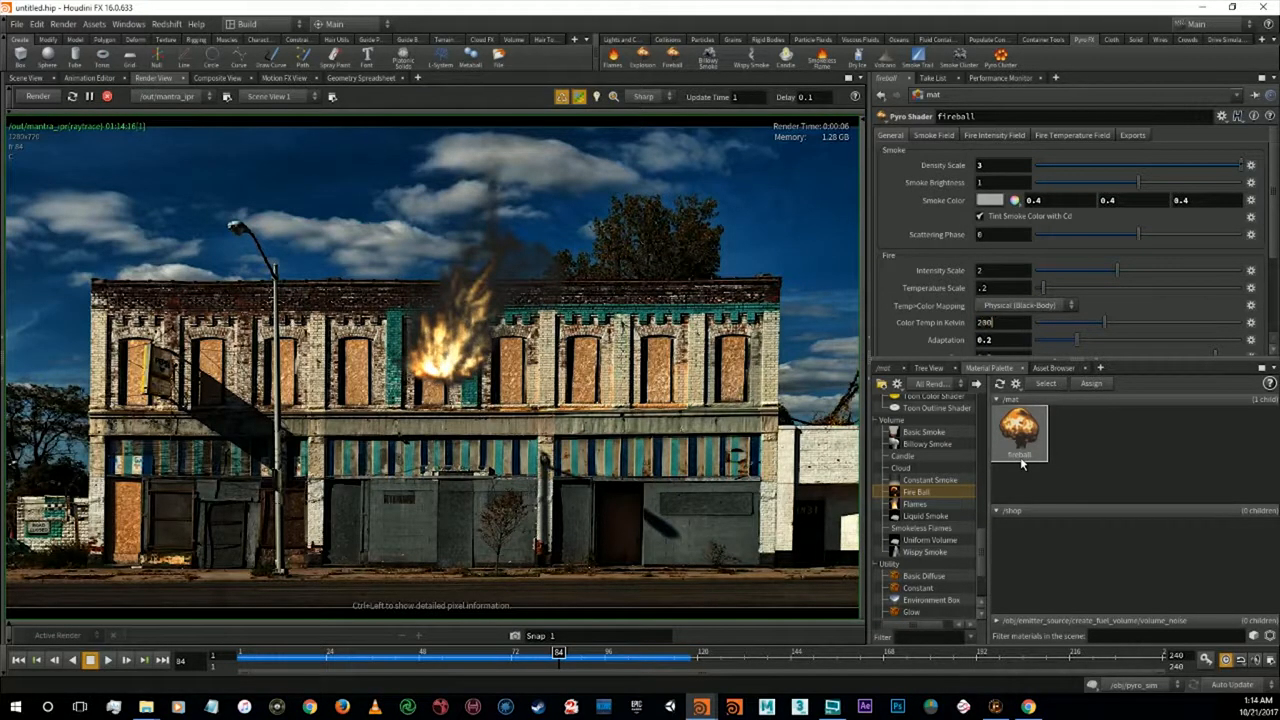
pyautogui.write('0')
pyautogui.press('Return')
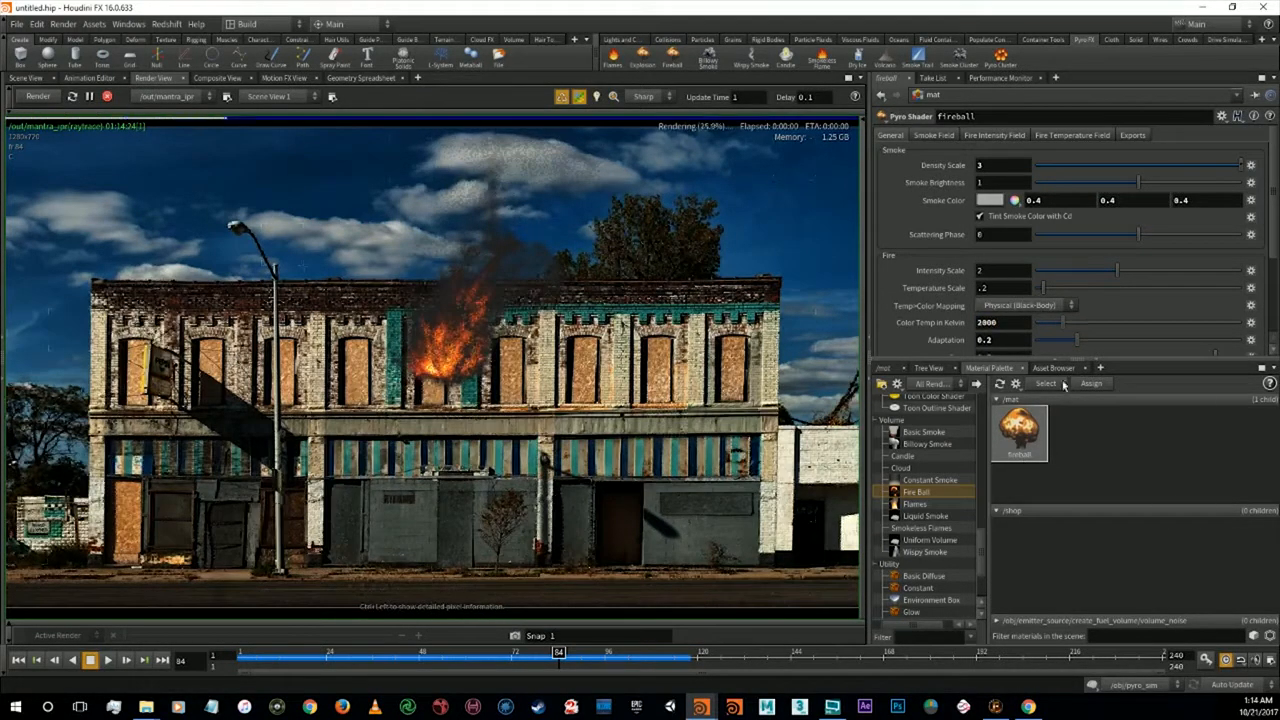
# Set the fire's Adaptation to 0.35, after trying 0.75 and 0.45
pyautogui.click(1000, 340)
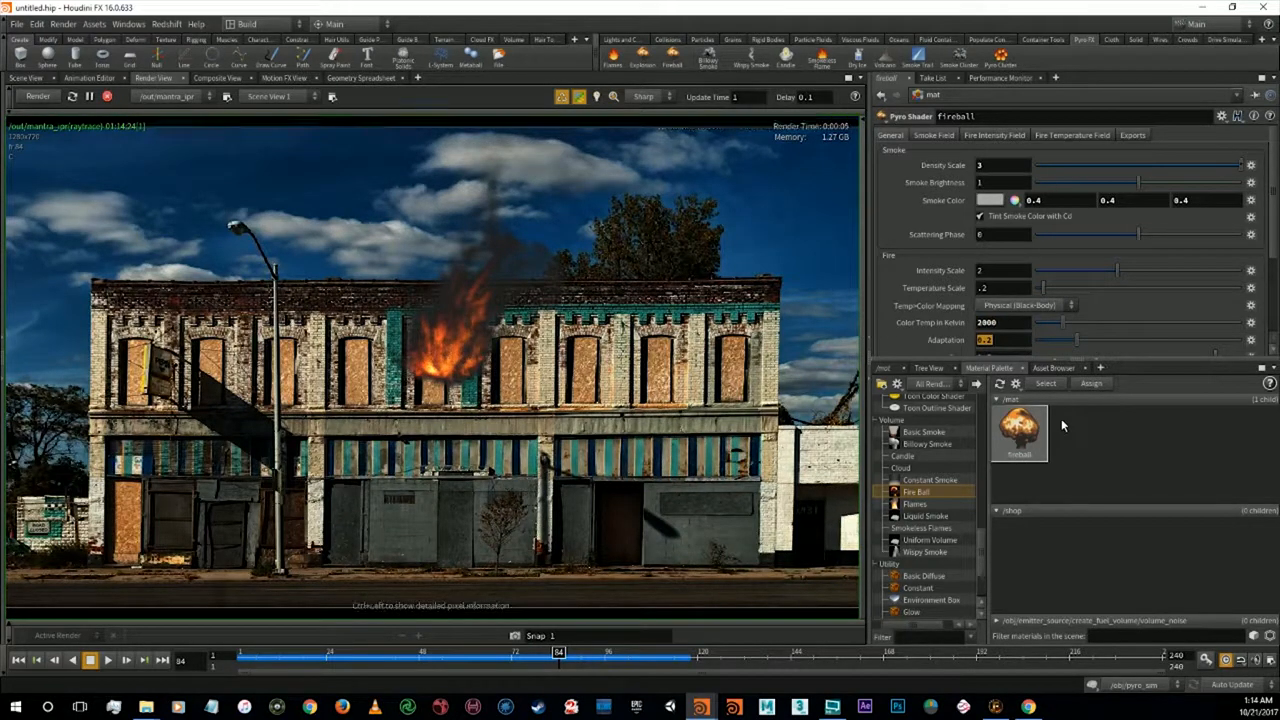
pyautogui.write('.75')
pyautogui.press('Return')
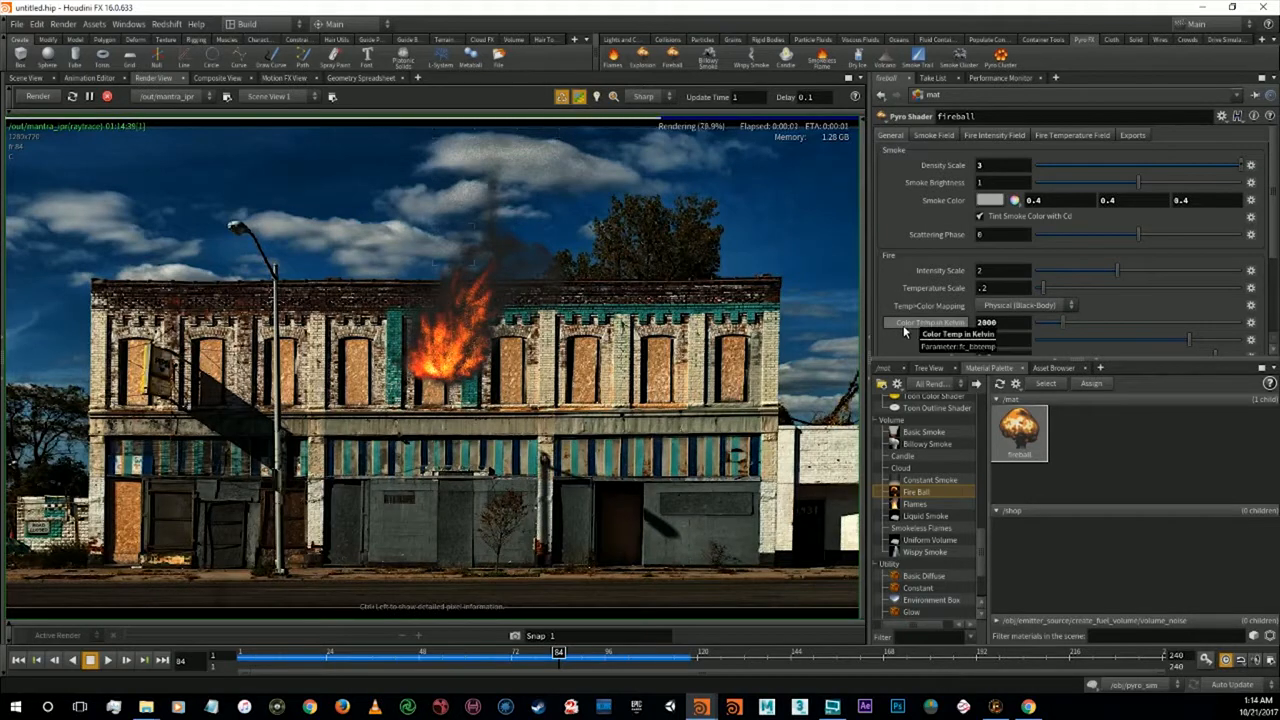
pyautogui.moveTo(1022, 346); pyautogui.dragTo(880, 340)
pyautogui.write('.45')
pyautogui.press('Return')
pyautogui.scroll(-1, 905, 304)
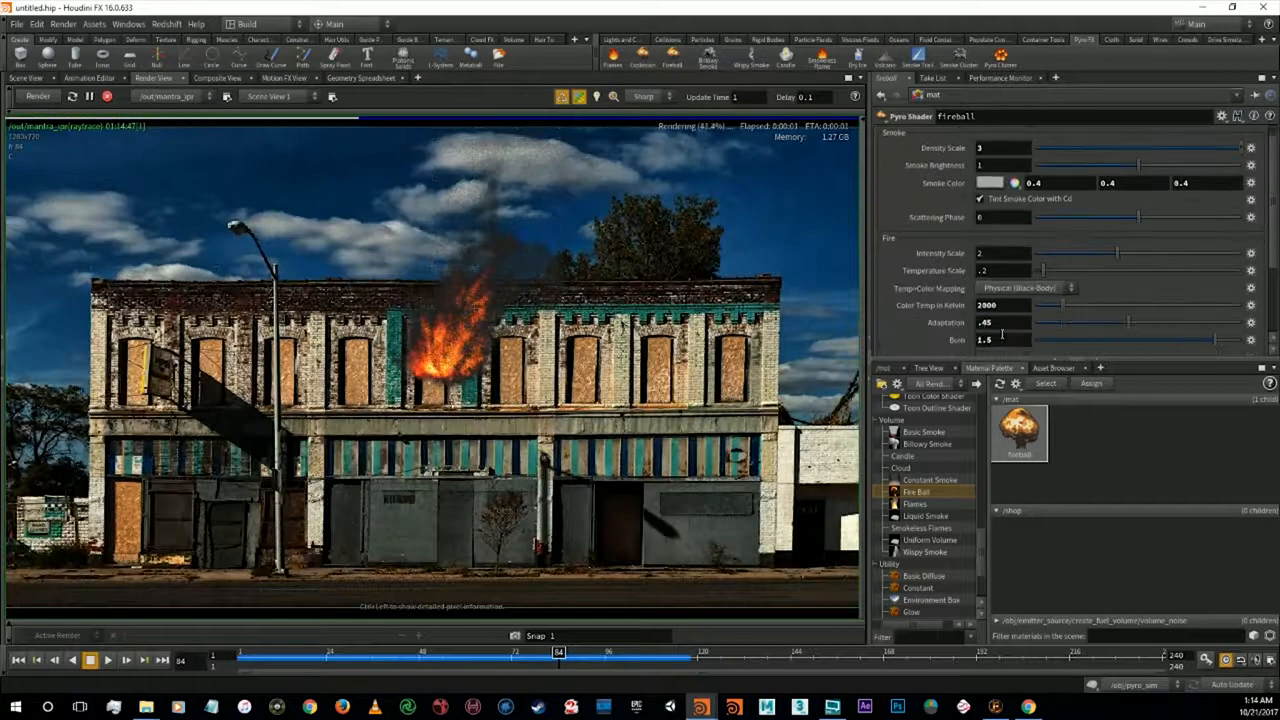
pyautogui.write('.35')
pyautogui.press('Return')
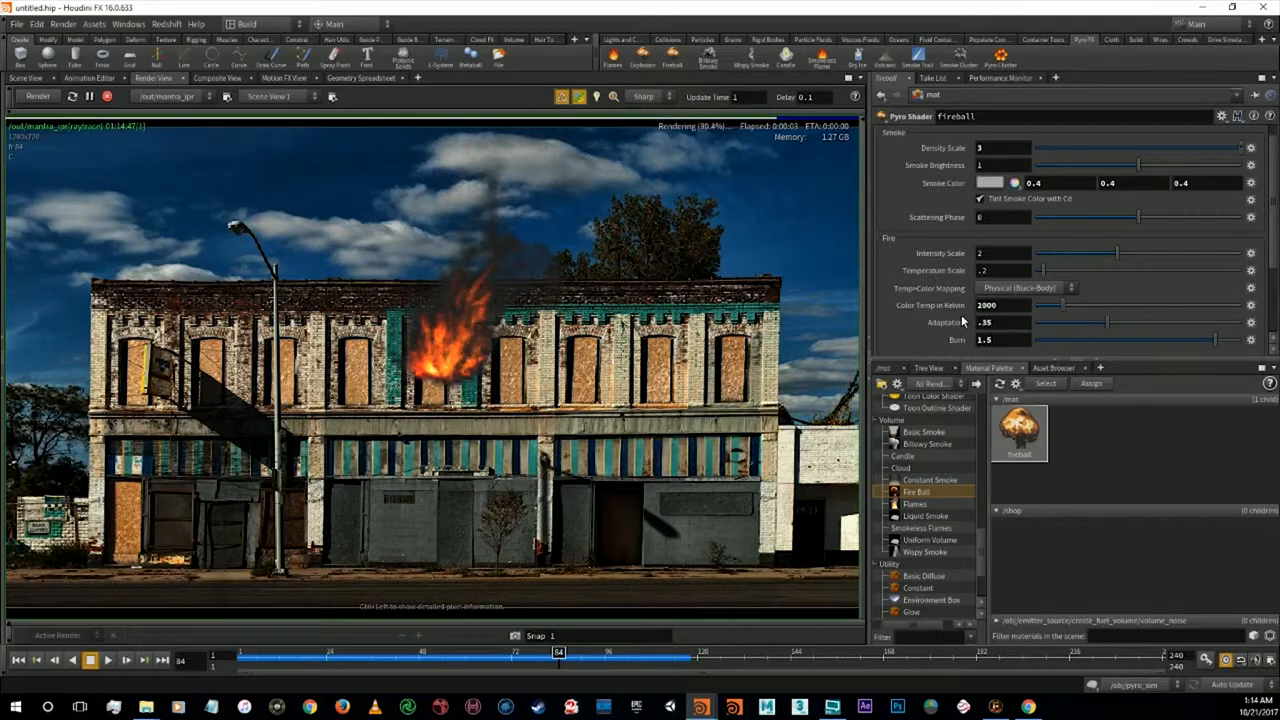
# Set the shader's Shadow Density to 9 and its filtering to Gaussian
pyautogui.scroll(-3, 963, 321)
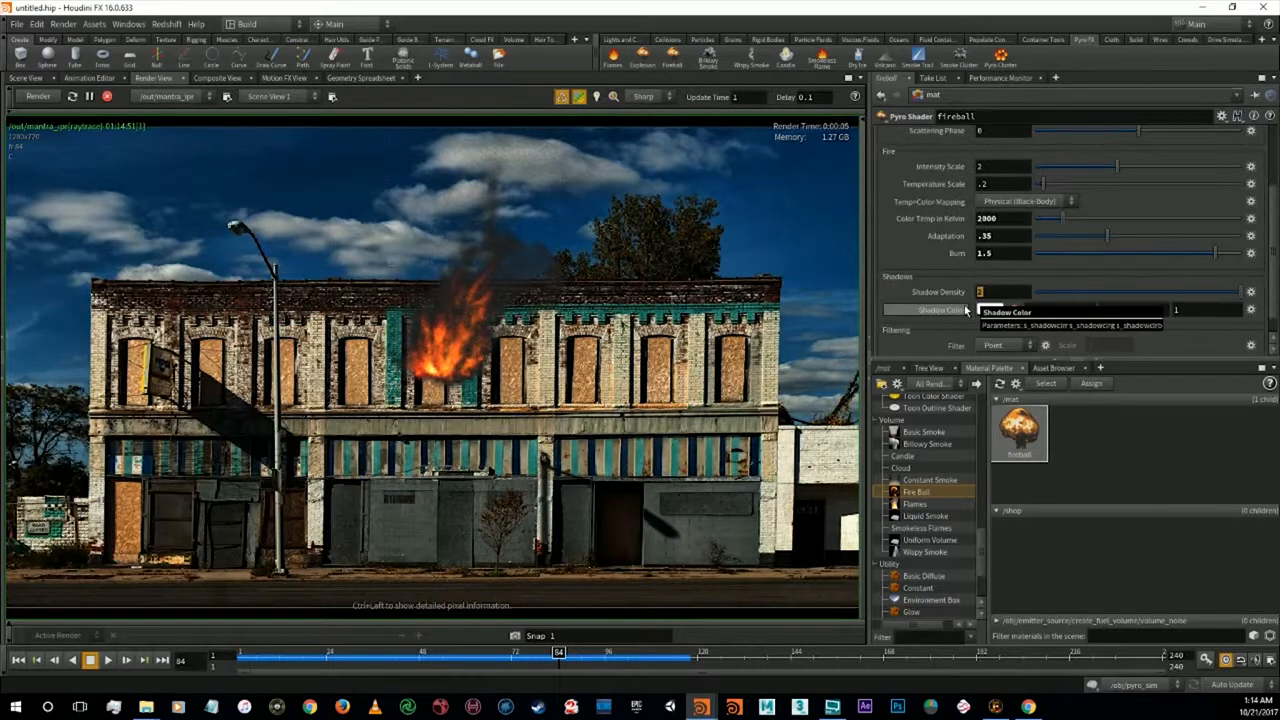
pyautogui.press('Return')
pyautogui.scroll(-1, 964, 305)
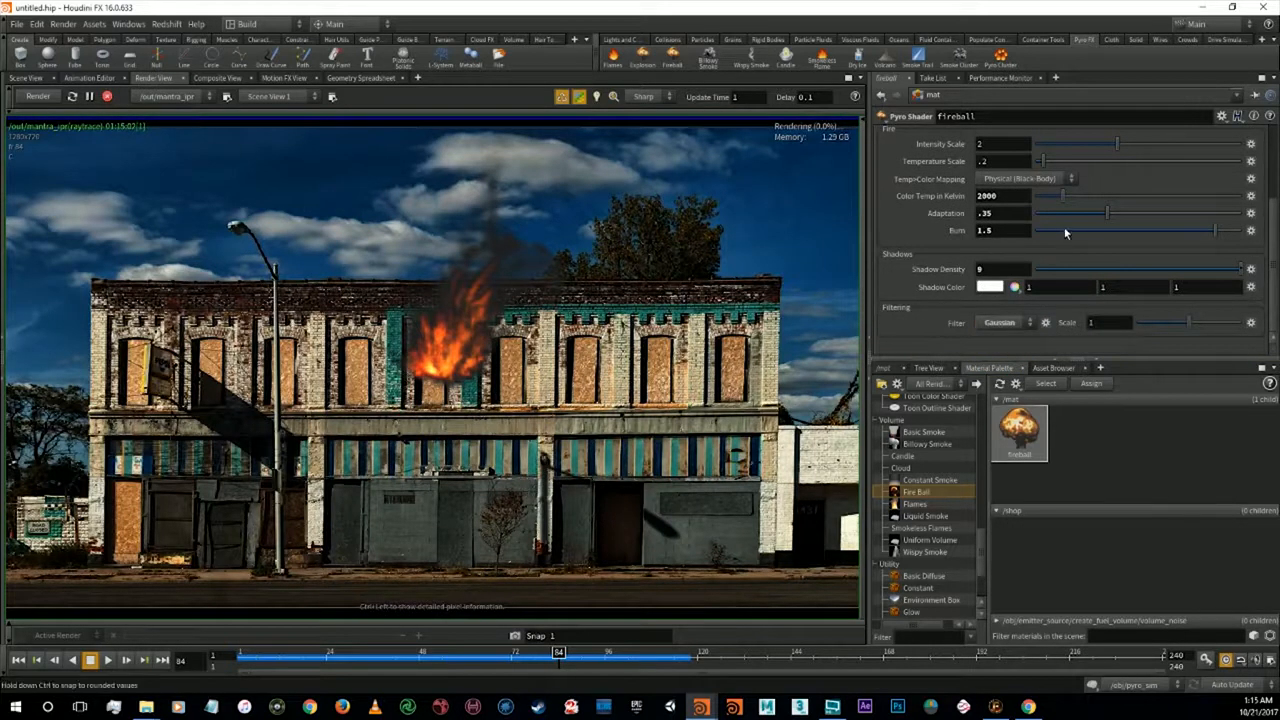
# Test the smoke without Tint Smoke Color with Cd, and turn the option back on
pyautogui.scroll(4, 1060, 248)
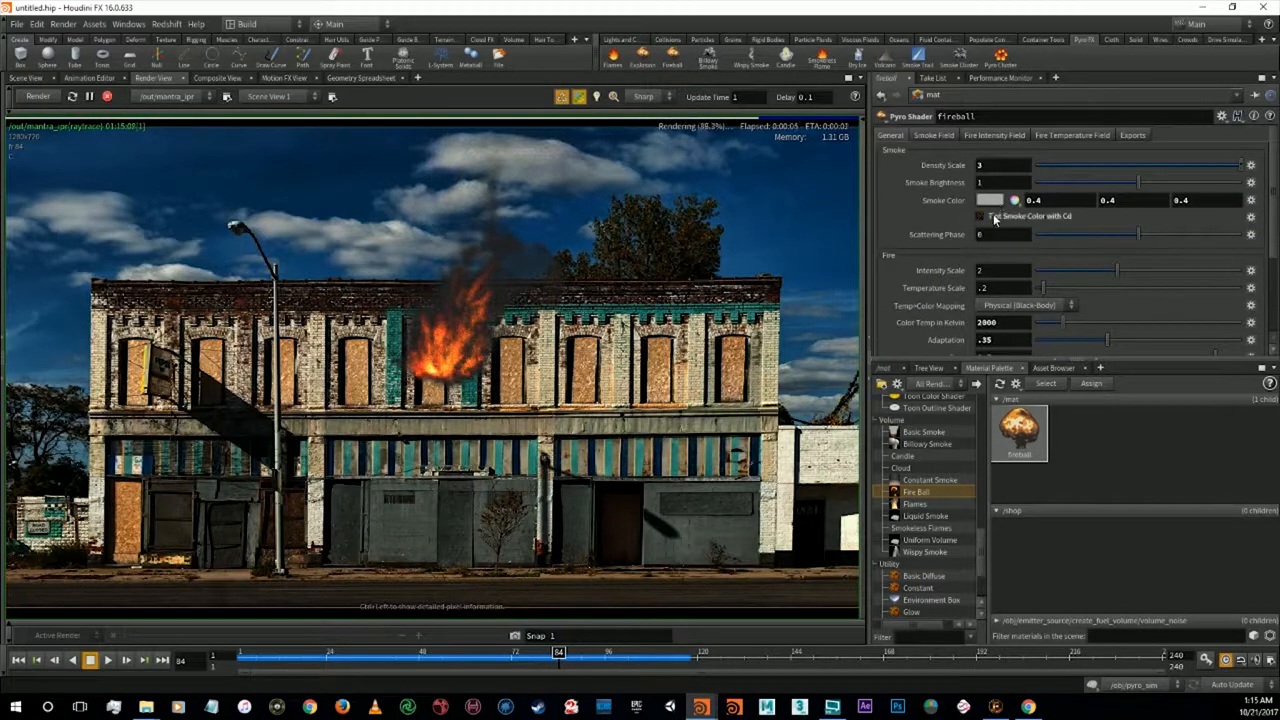
pyautogui.click(993, 217)
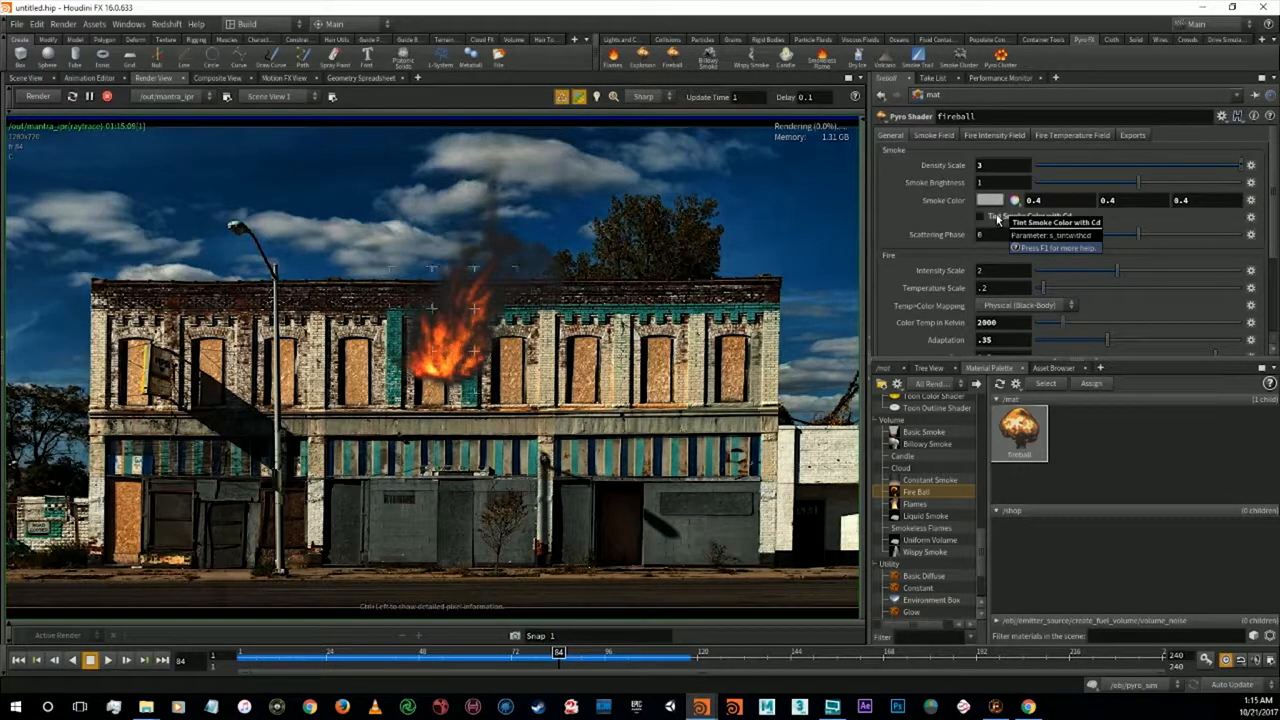
pyautogui.click(995, 217)
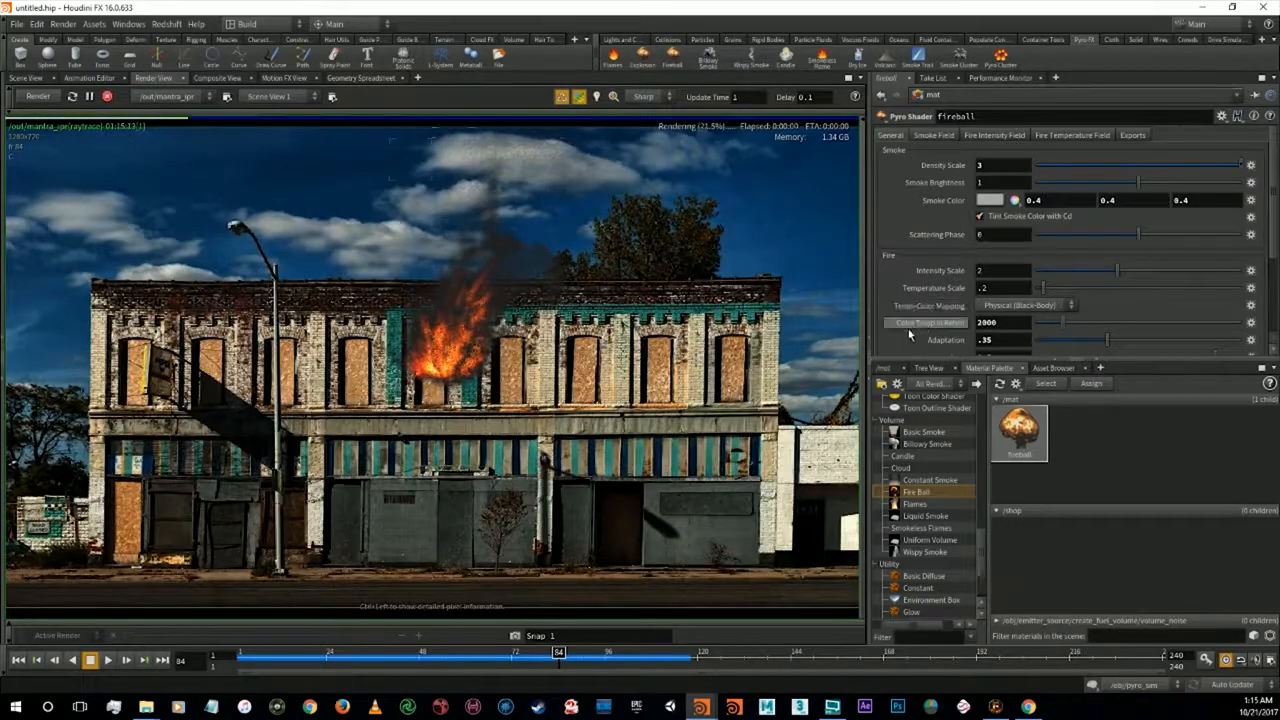
# Test Soft Clip and Clamp at Upper Limit on the fire temperature field, switching each one off again
pyautogui.click(1072, 135)
pyautogui.click(979, 238)
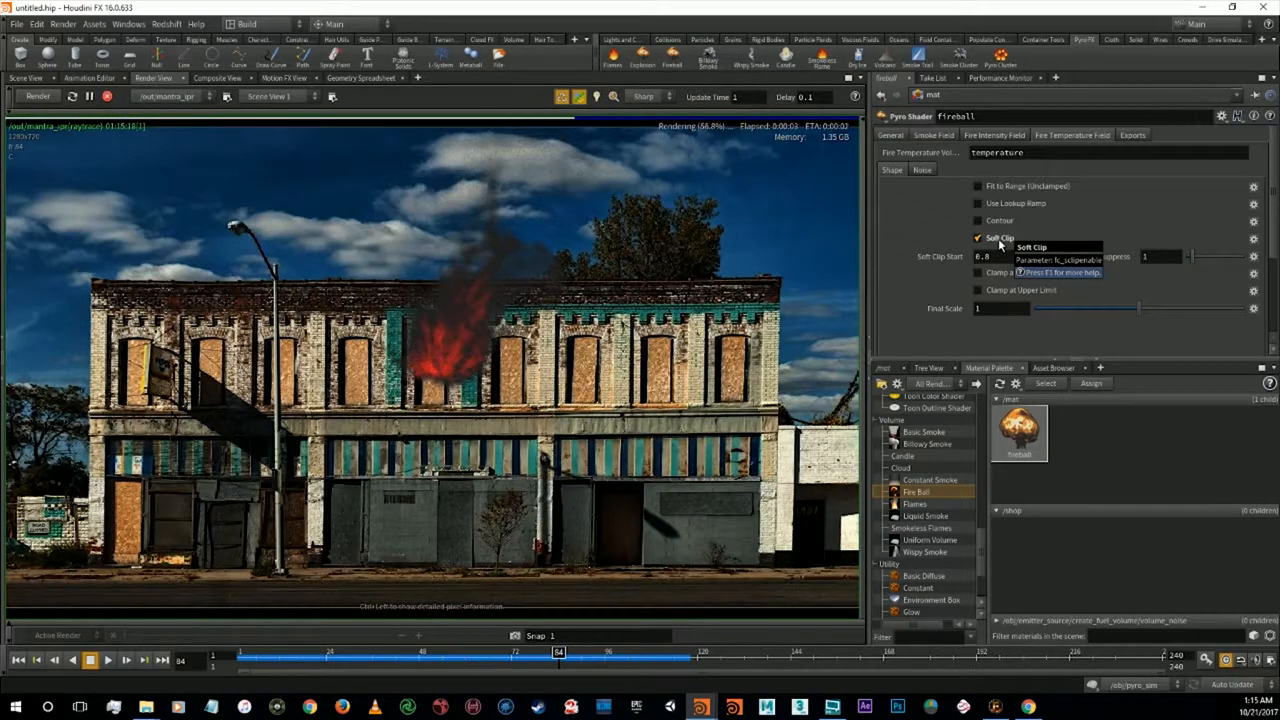
pyautogui.click(998, 238)
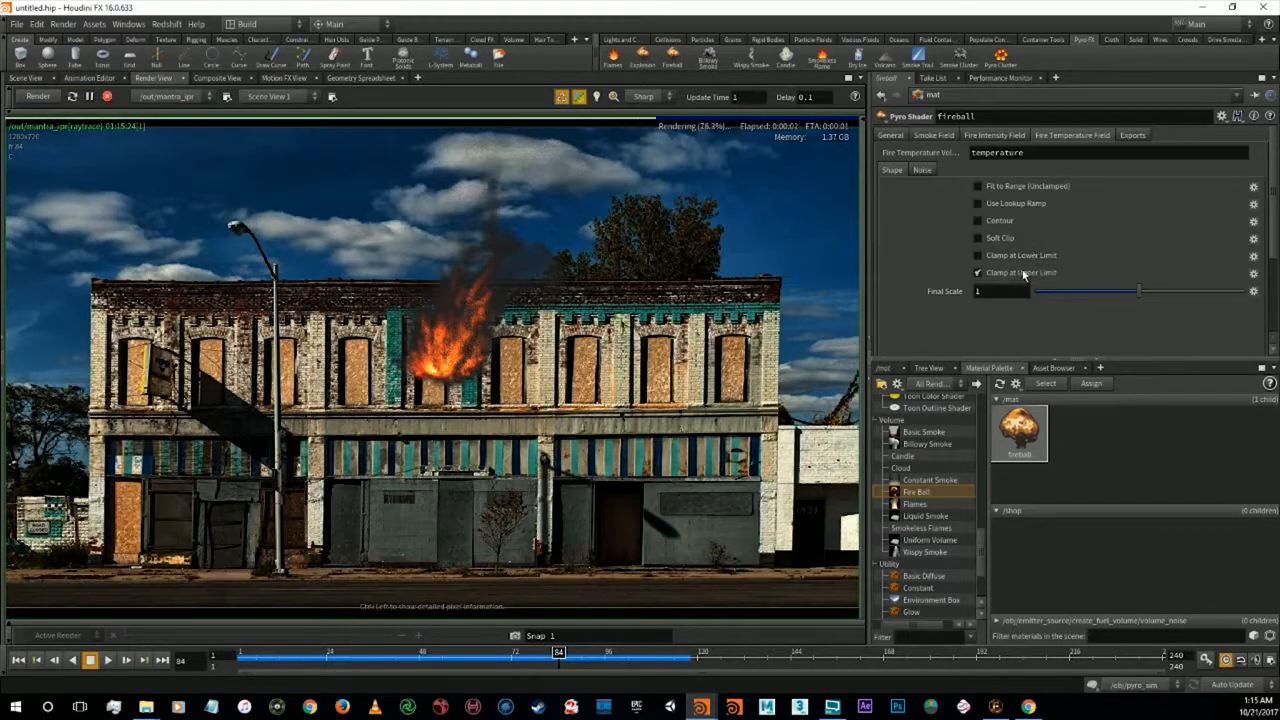
pyautogui.click(1018, 273)
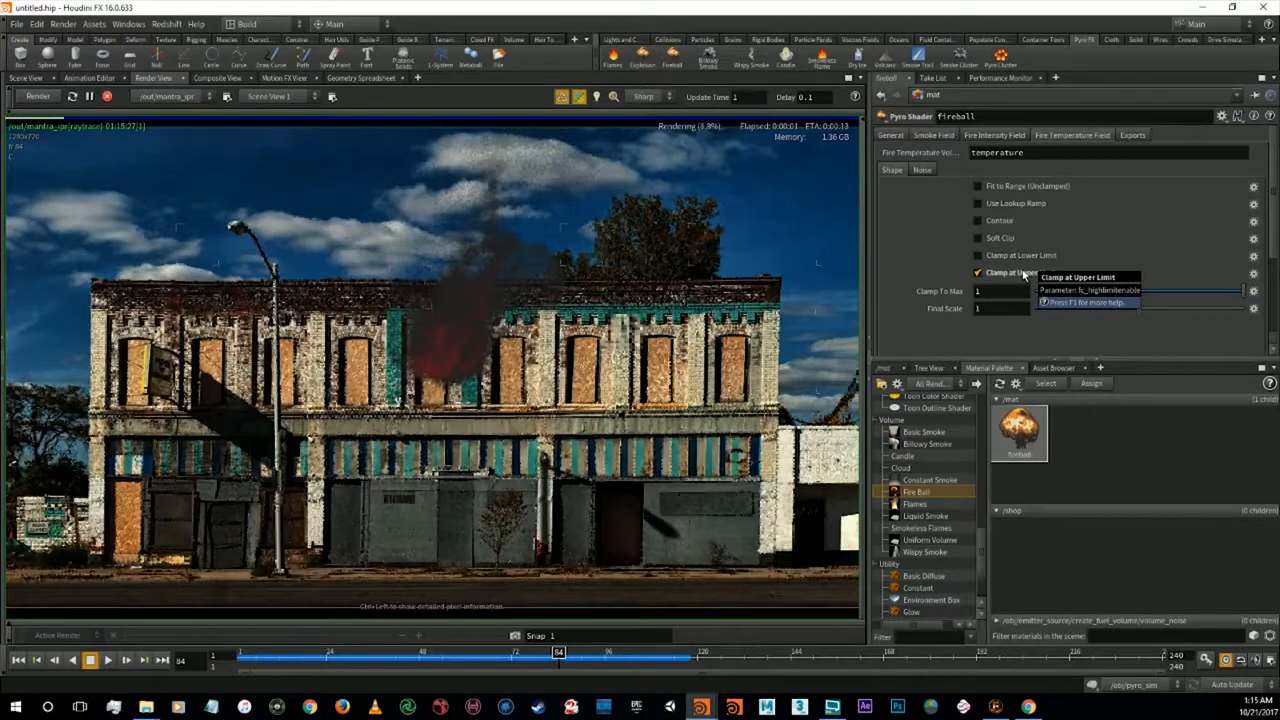
pyautogui.click(1020, 273)
# Test Clamp at Lower Limit on the fire temperature field with Clamp To Min at 0.373, and turn it off
pyautogui.click(1016, 256)
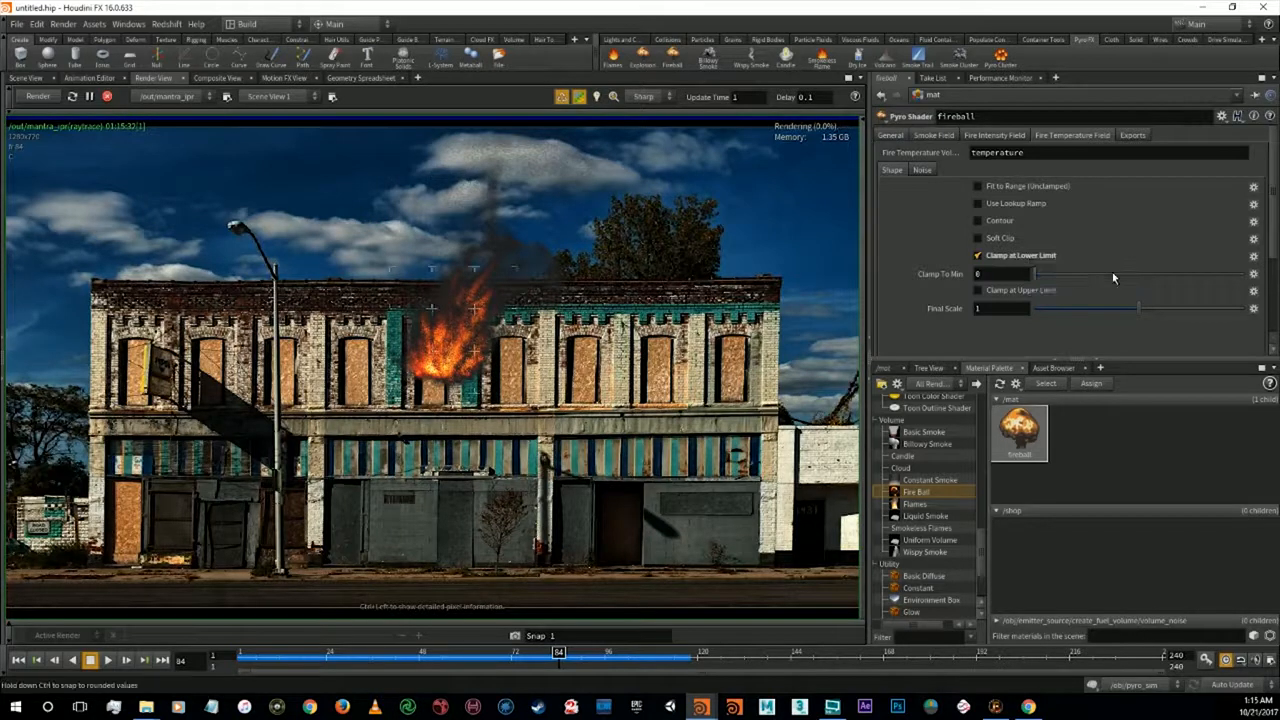
pyautogui.click(1114, 277)
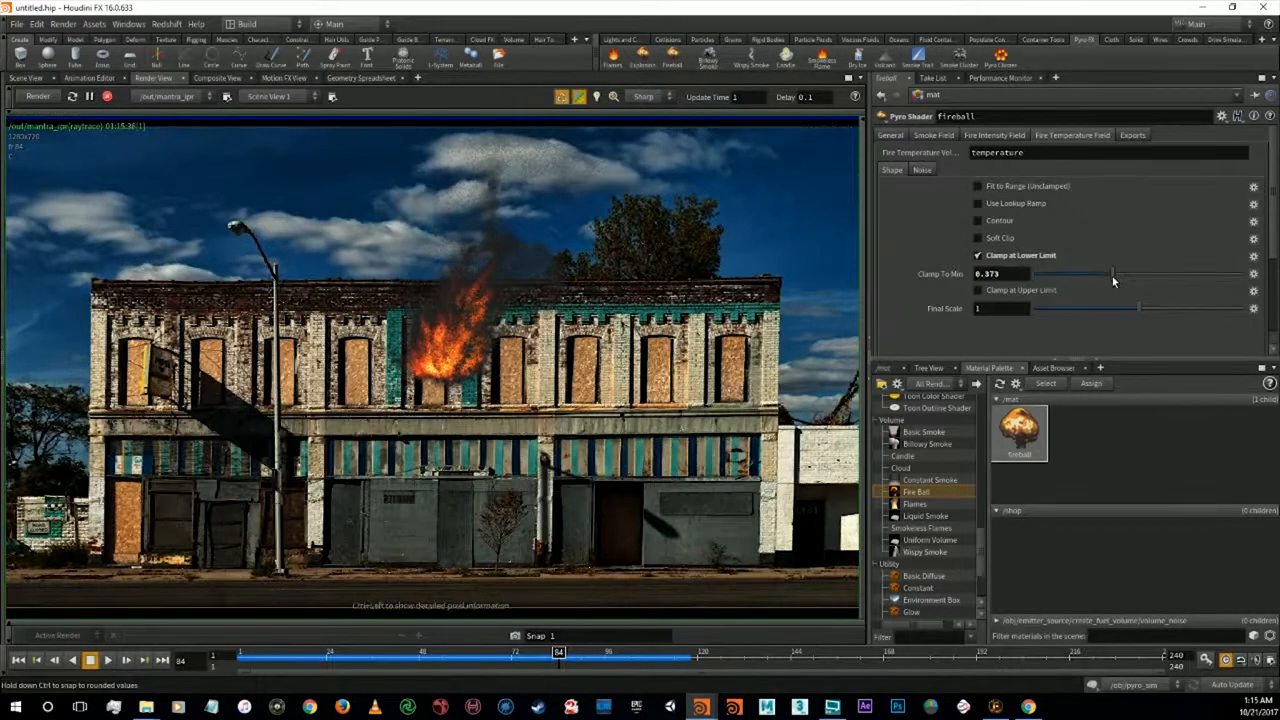
pyautogui.click(997, 257)
# Test Use Lookup Ramp and Fit to Range on the fire temperature field, and turn both off
pyautogui.click(1000, 203)
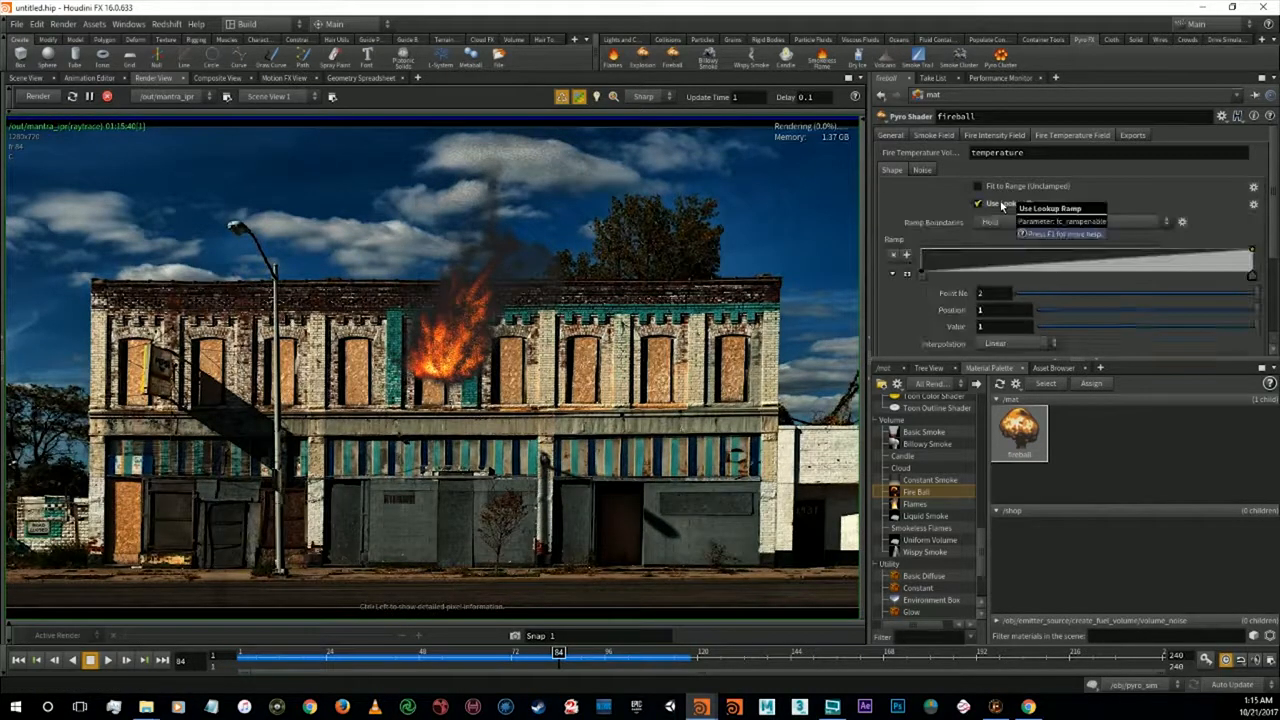
pyautogui.click(1001, 204)
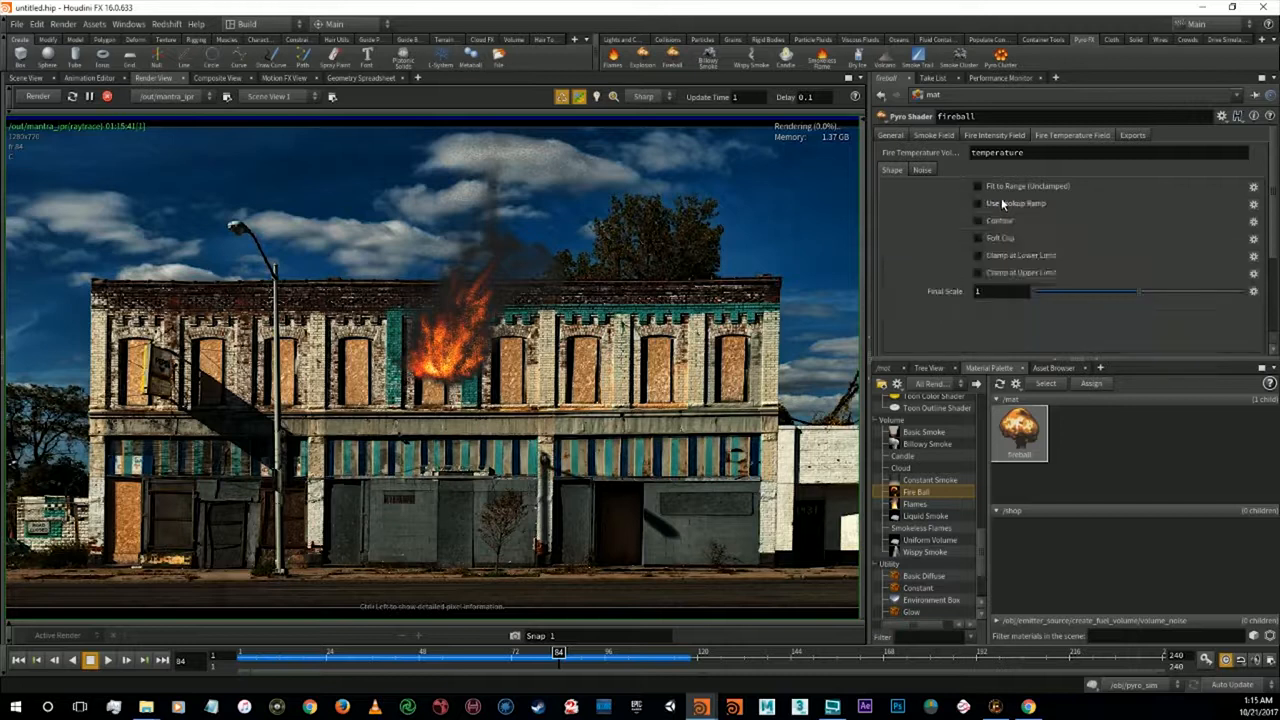
pyautogui.click(1008, 188)
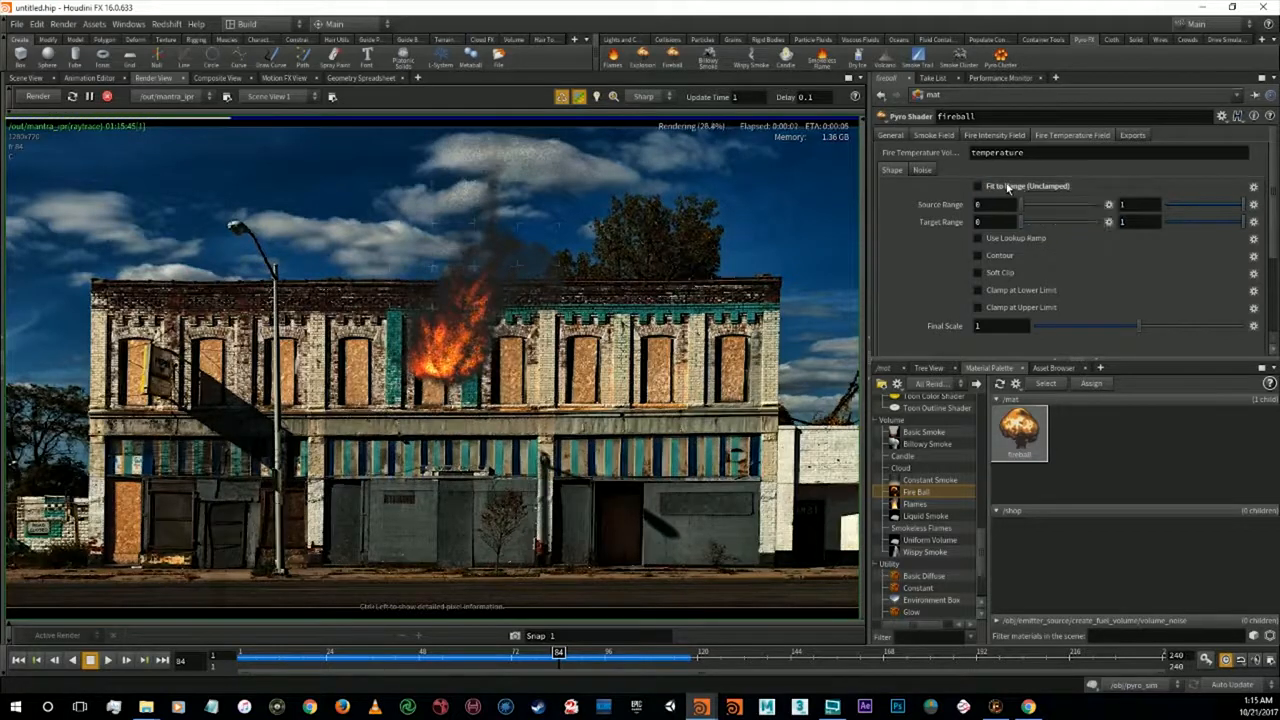
pyautogui.click(1008, 188)
# Test Contour and Clamp at Lower Limit on the fire intensity field, and turn both off
pyautogui.click(1003, 134)
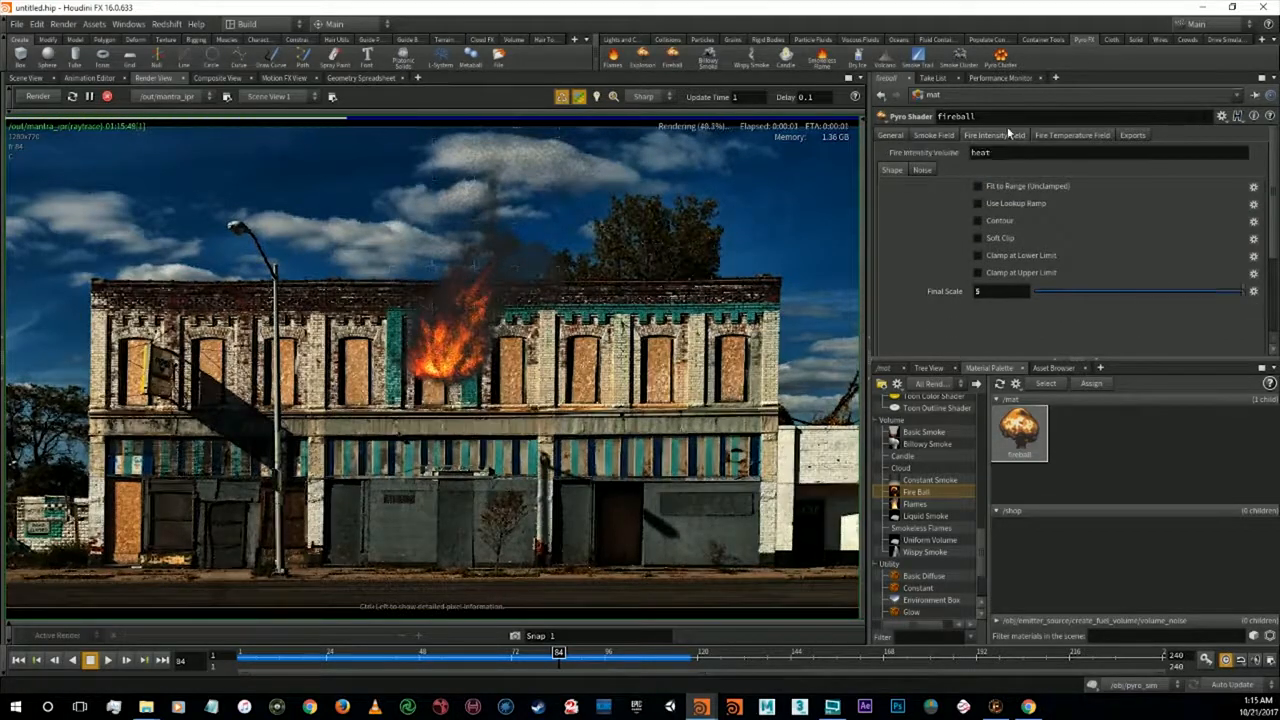
pyautogui.click(1002, 220)
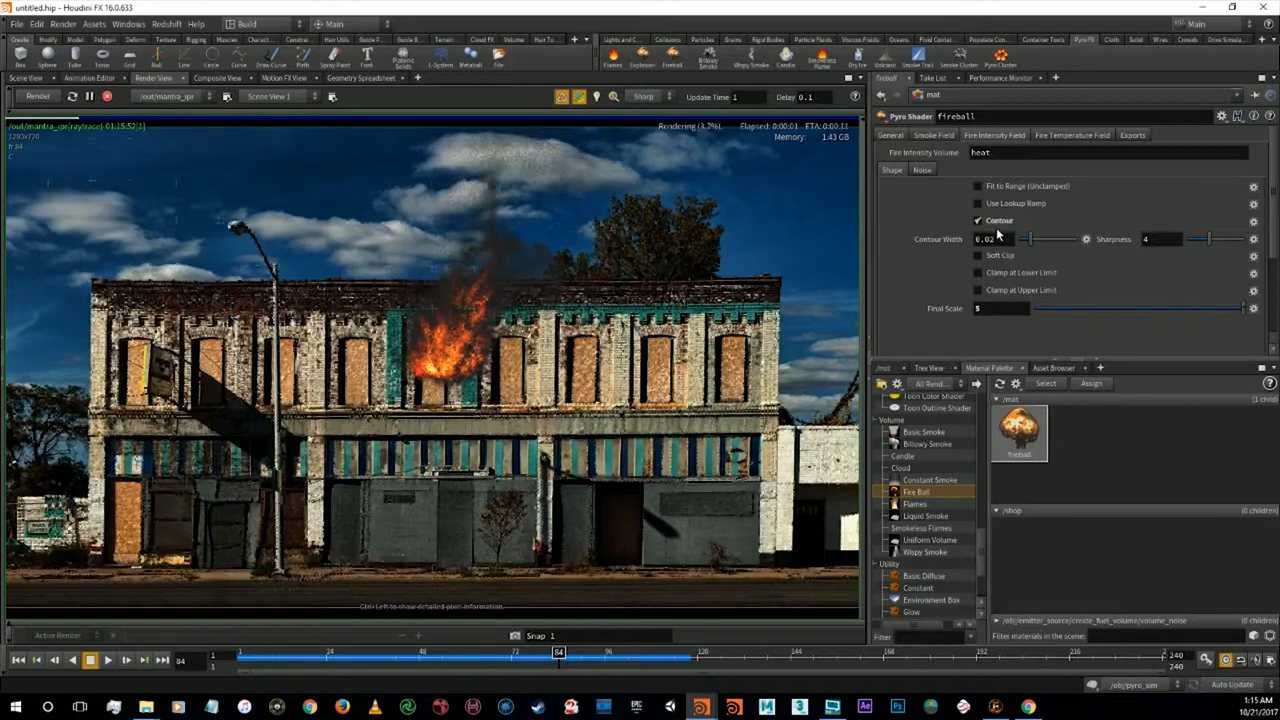
pyautogui.click(1000, 220)
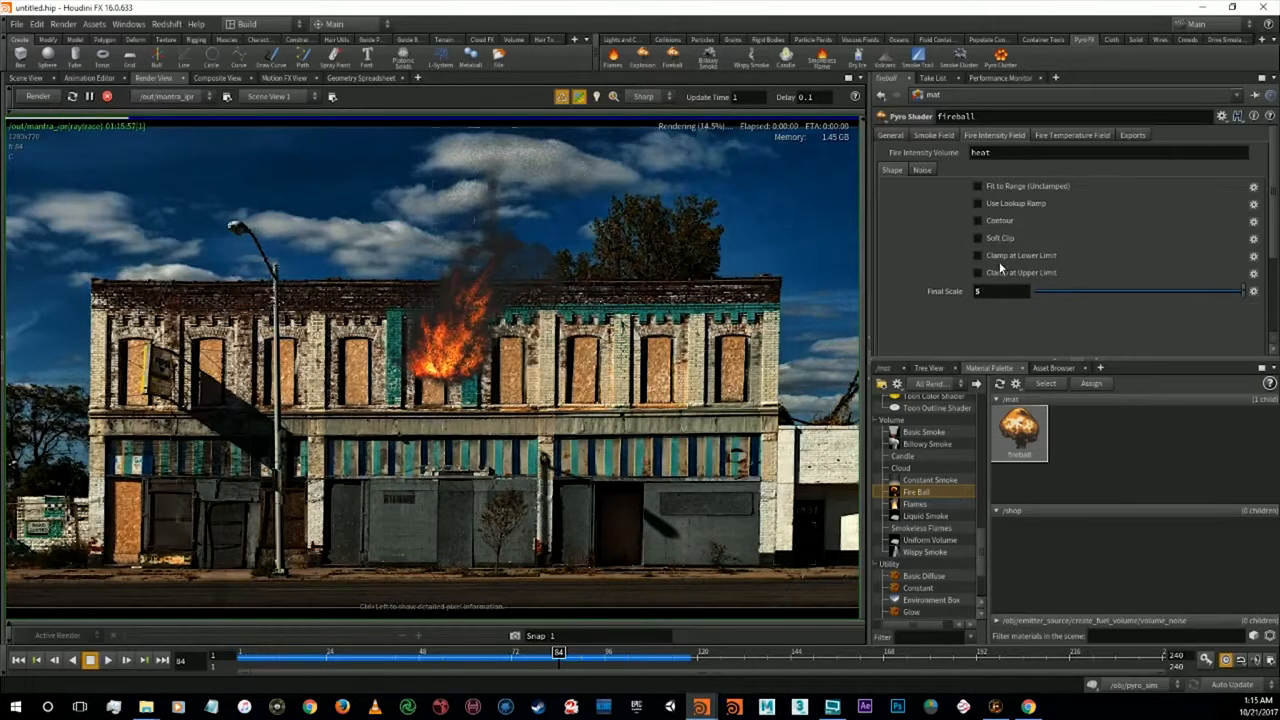
pyautogui.click(1003, 256)
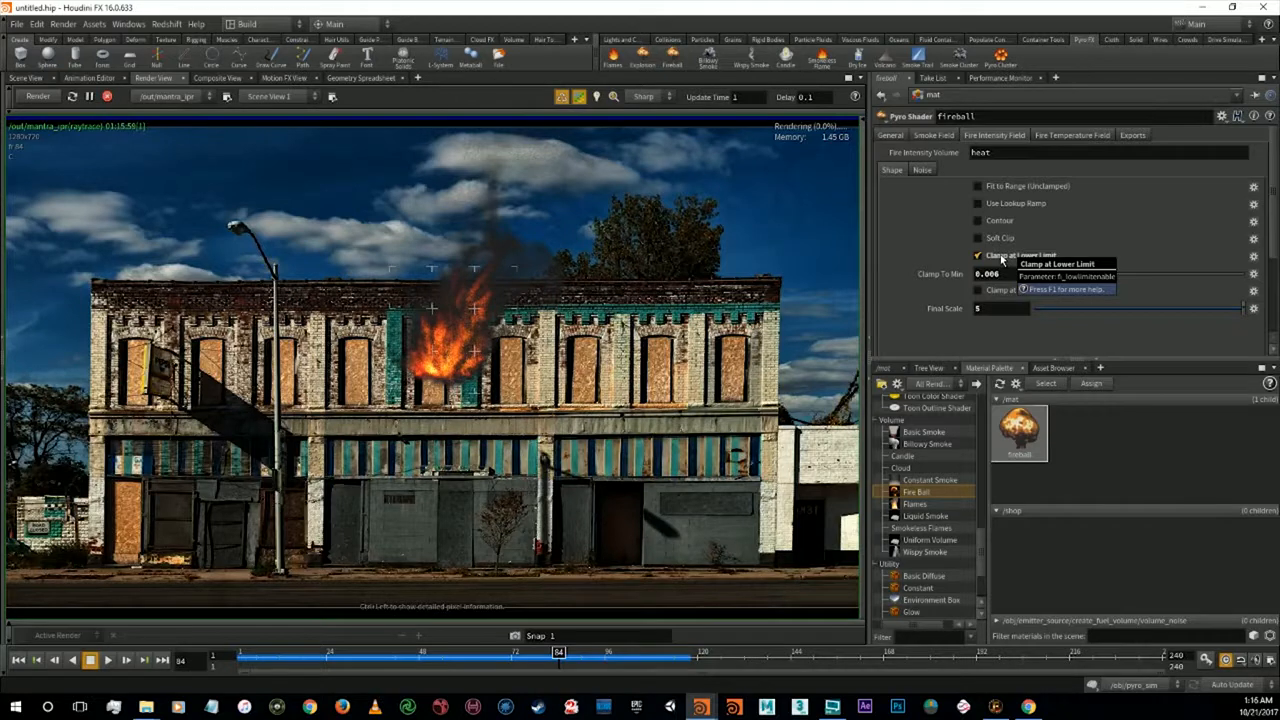
pyautogui.click(1001, 256)
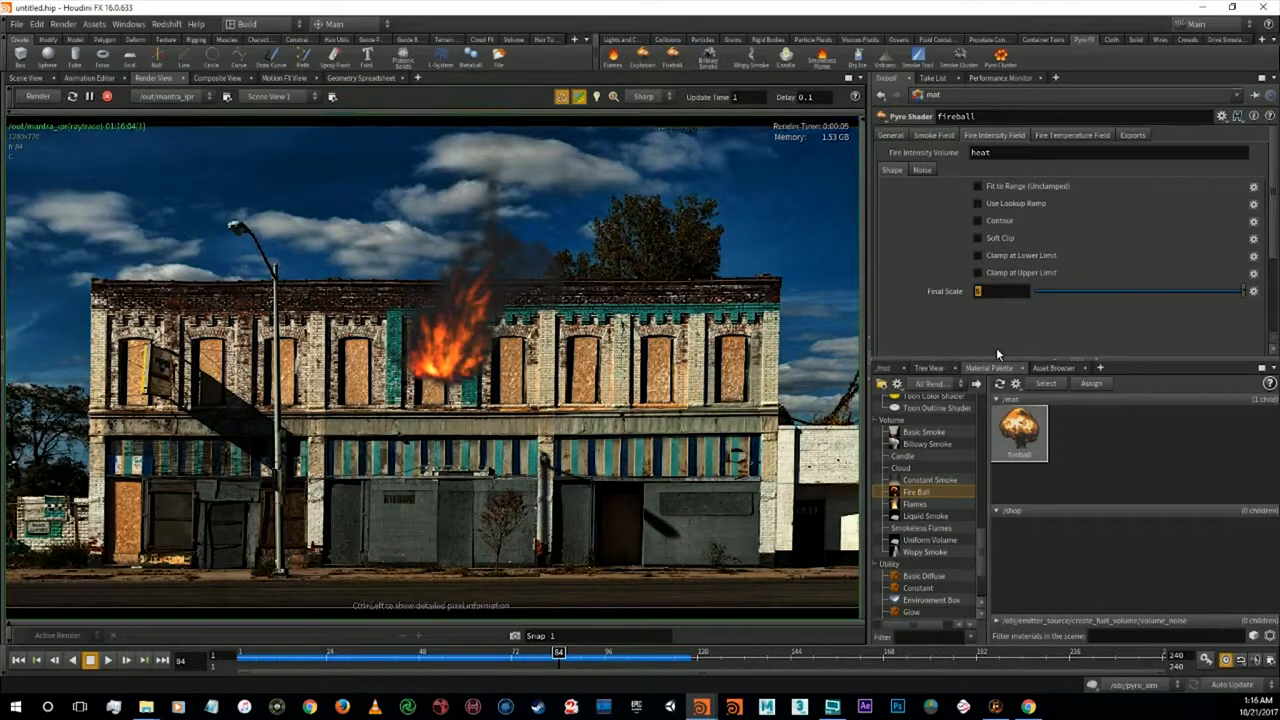
# Set the fire intensity field's Final Scale to 2
pyautogui.press('Return')
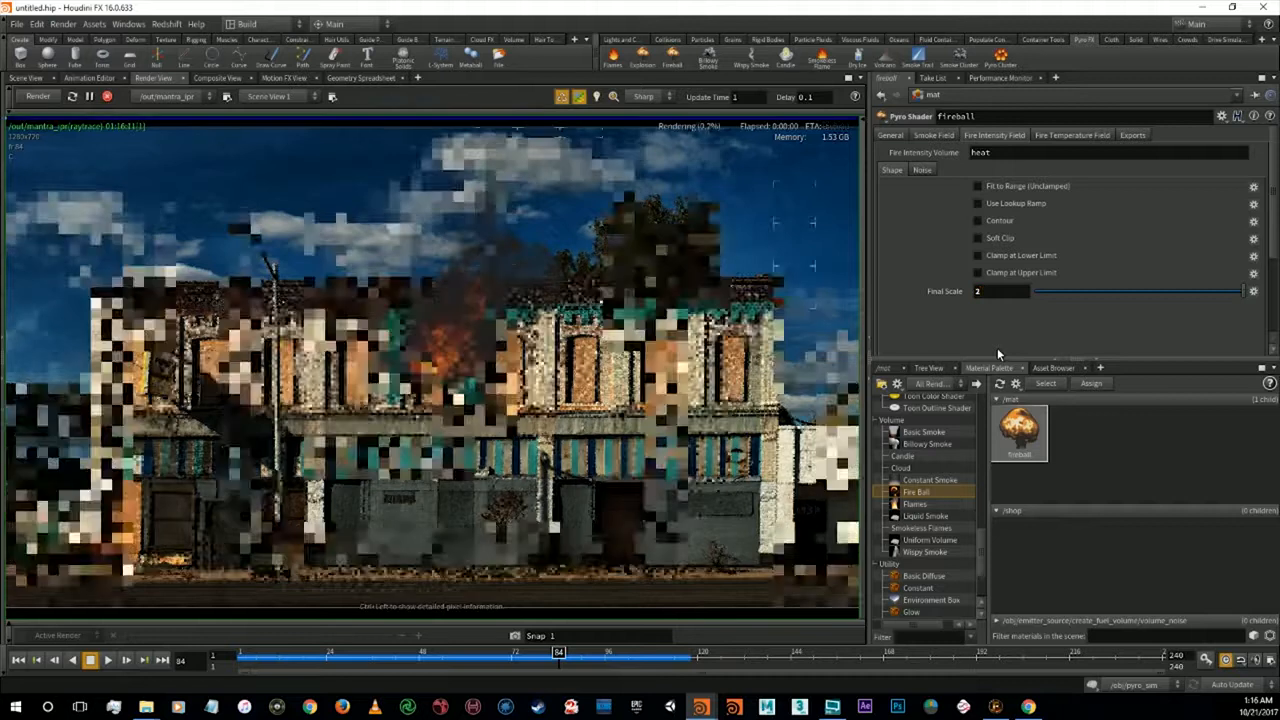
# Test Final Scale values of 25, 5 and 50 on the fire intensity field
pyautogui.write('9')
pyautogui.press('Return')
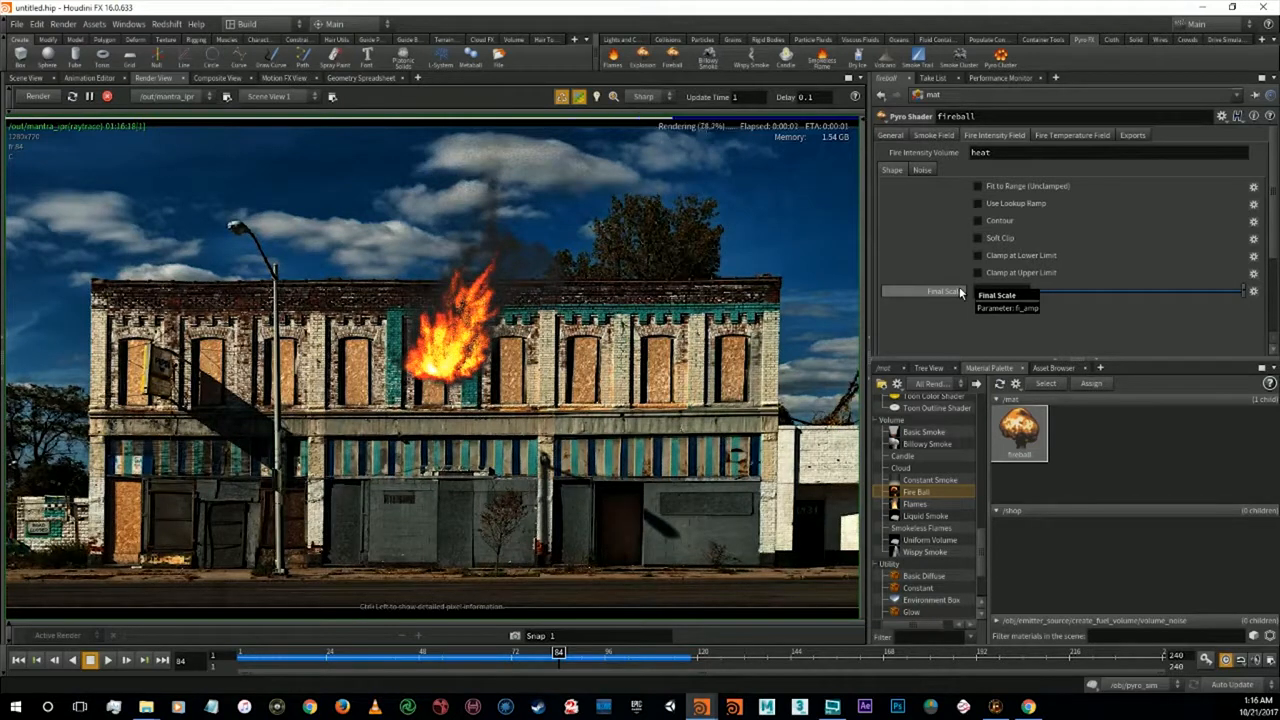
pyautogui.click(998, 290)
pyautogui.write('25')
pyautogui.press('Return')
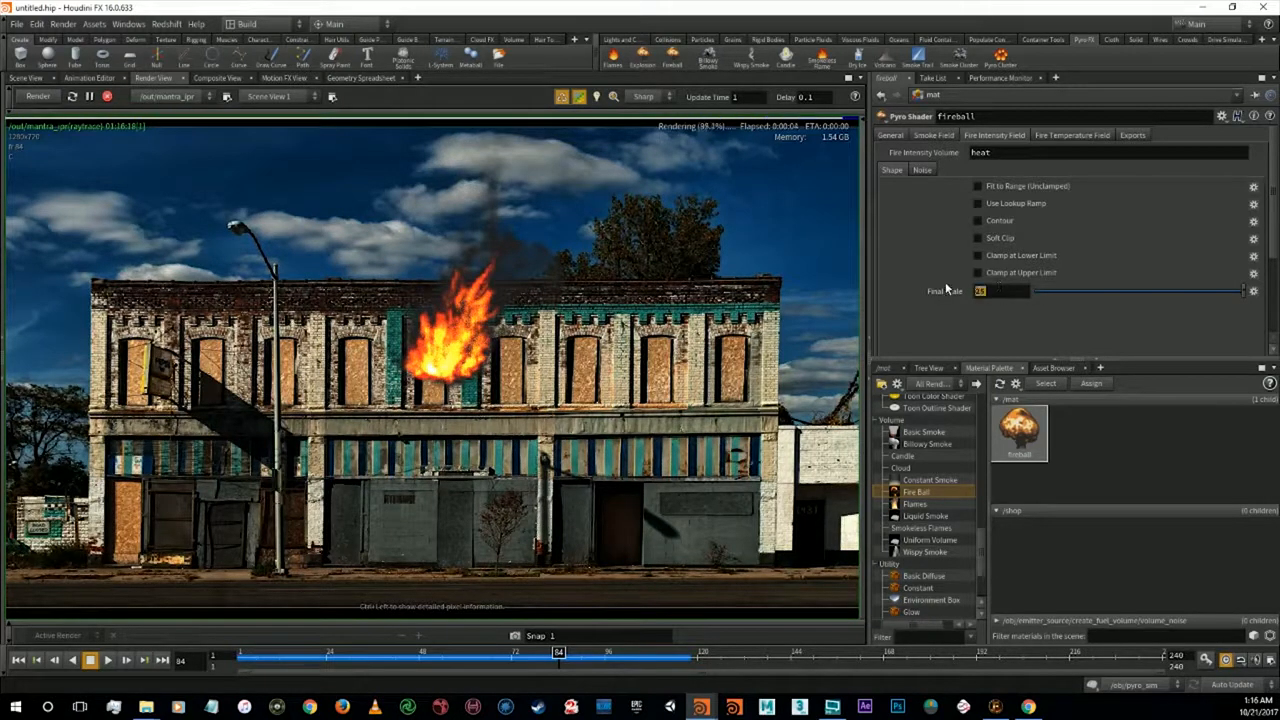
pyautogui.press('Return')
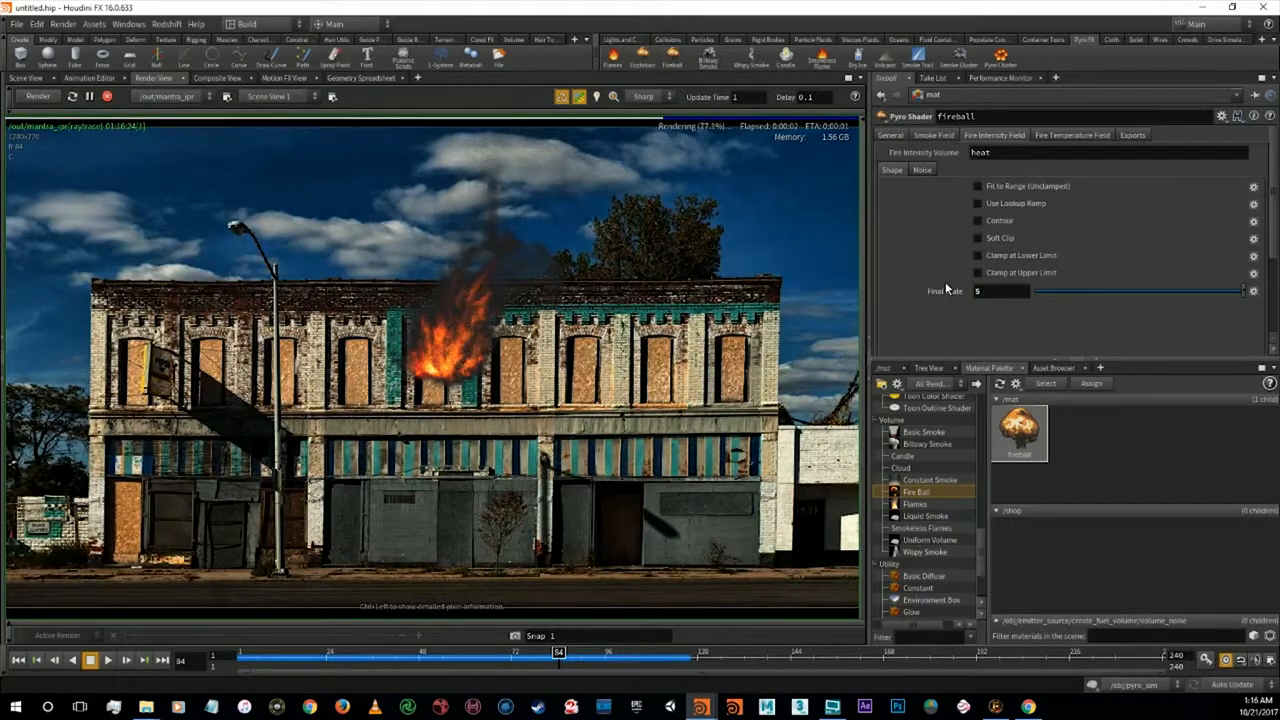
pyautogui.moveTo(989, 296); pyautogui.dragTo(959, 292)
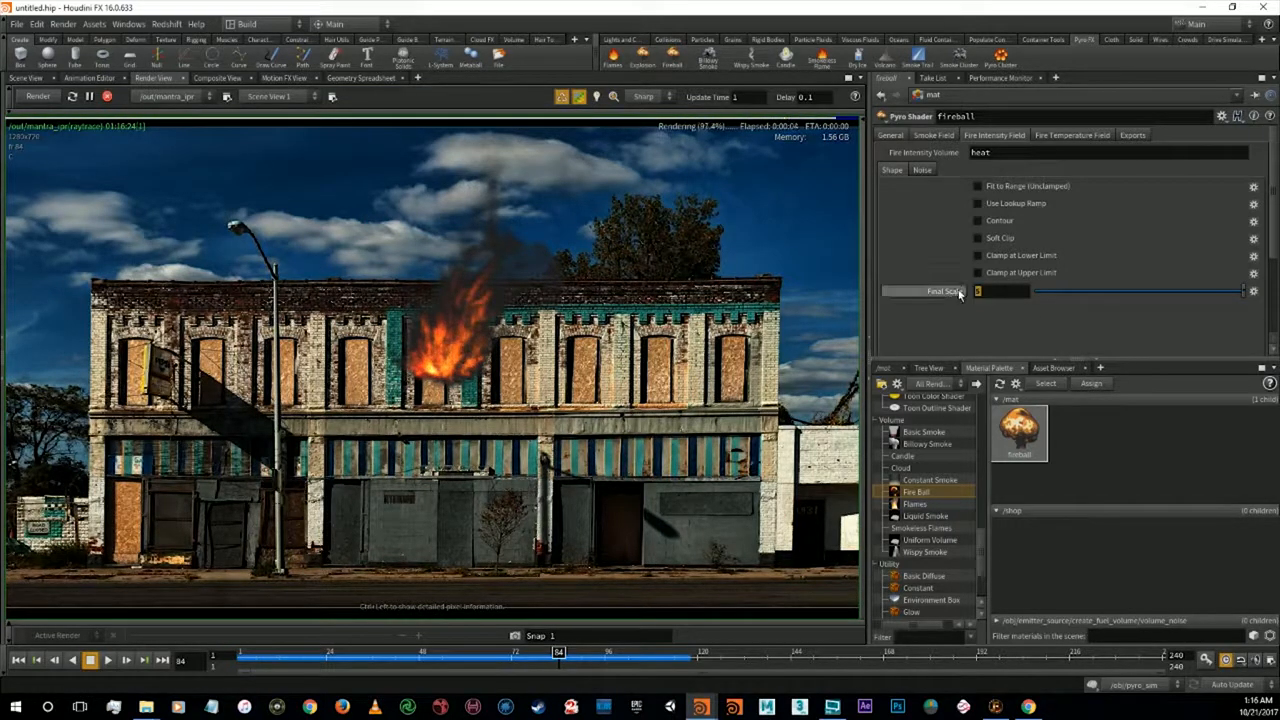
pyautogui.write('50')
pyautogui.press('Return')
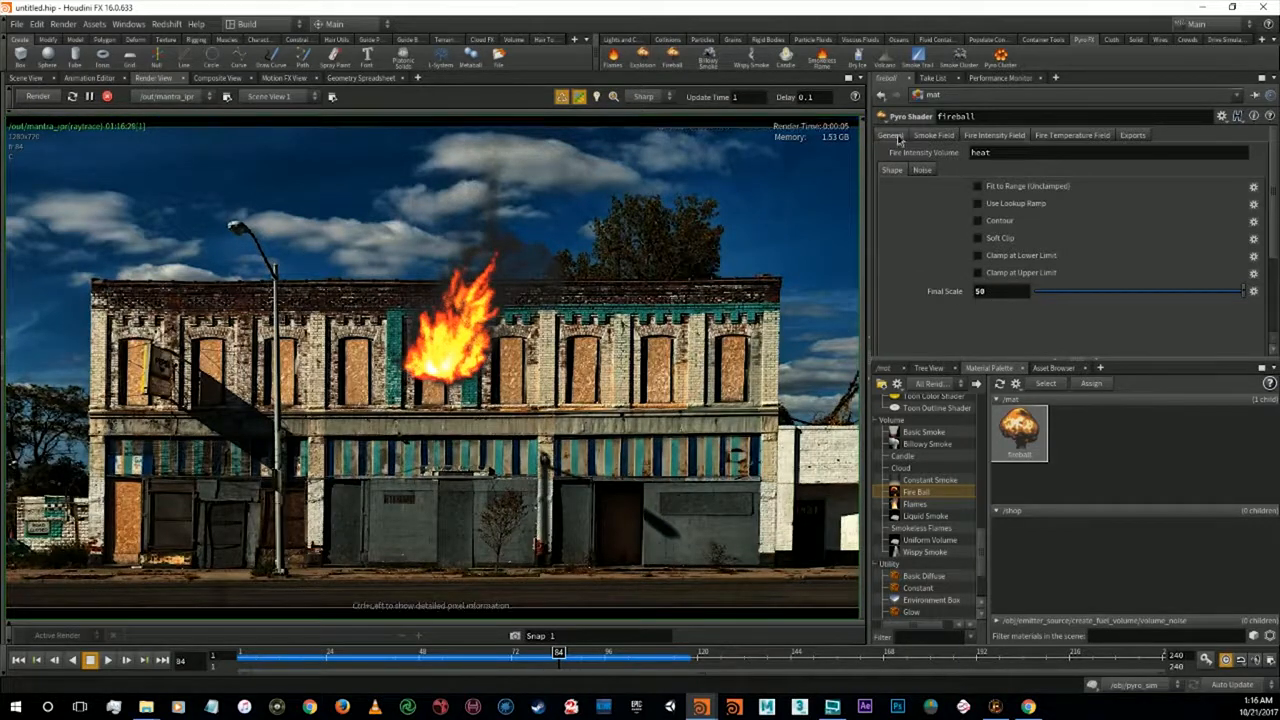
# Test the fire's Color Temp in Kelvin at 500 and 5000, and restore it to 2000
pyautogui.click(893, 136)
pyautogui.click(1004, 321)
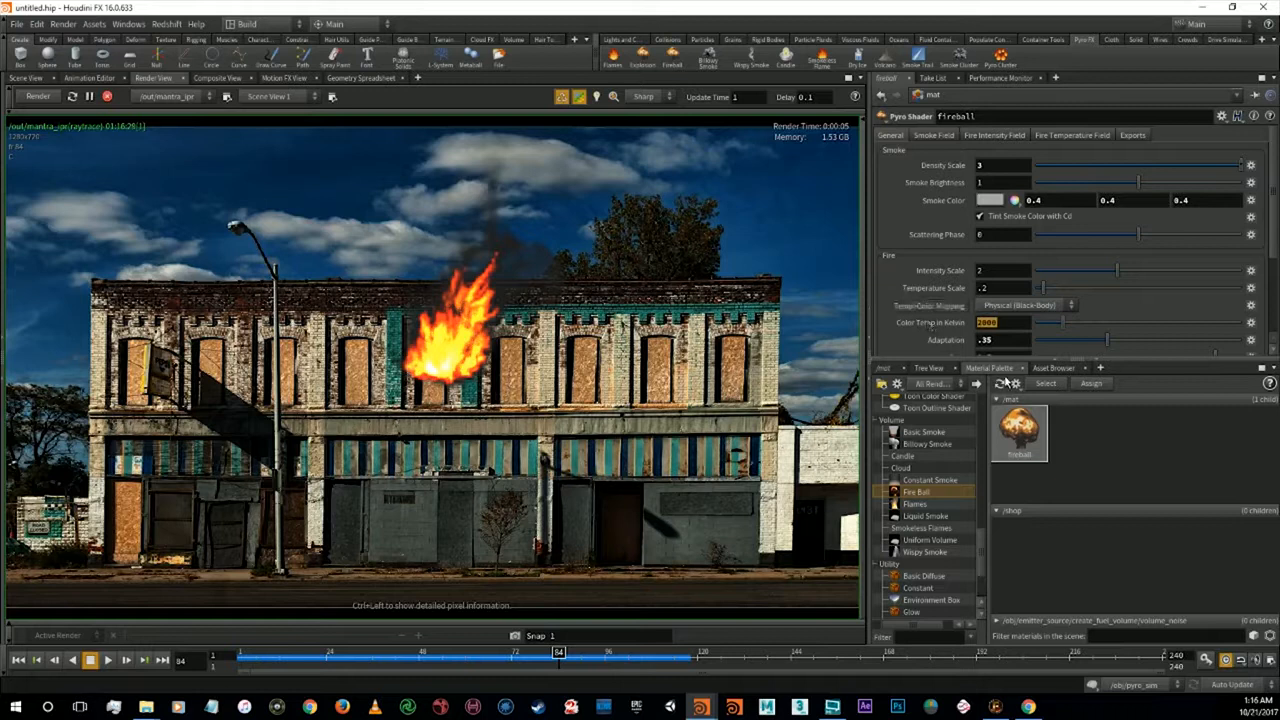
pyautogui.write('1500')
pyautogui.press('Return')
pyautogui.write('200')
pyautogui.press('Return')
pyautogui.moveTo(1012, 323); pyautogui.dragTo(934, 321)
pyautogui.write('500')
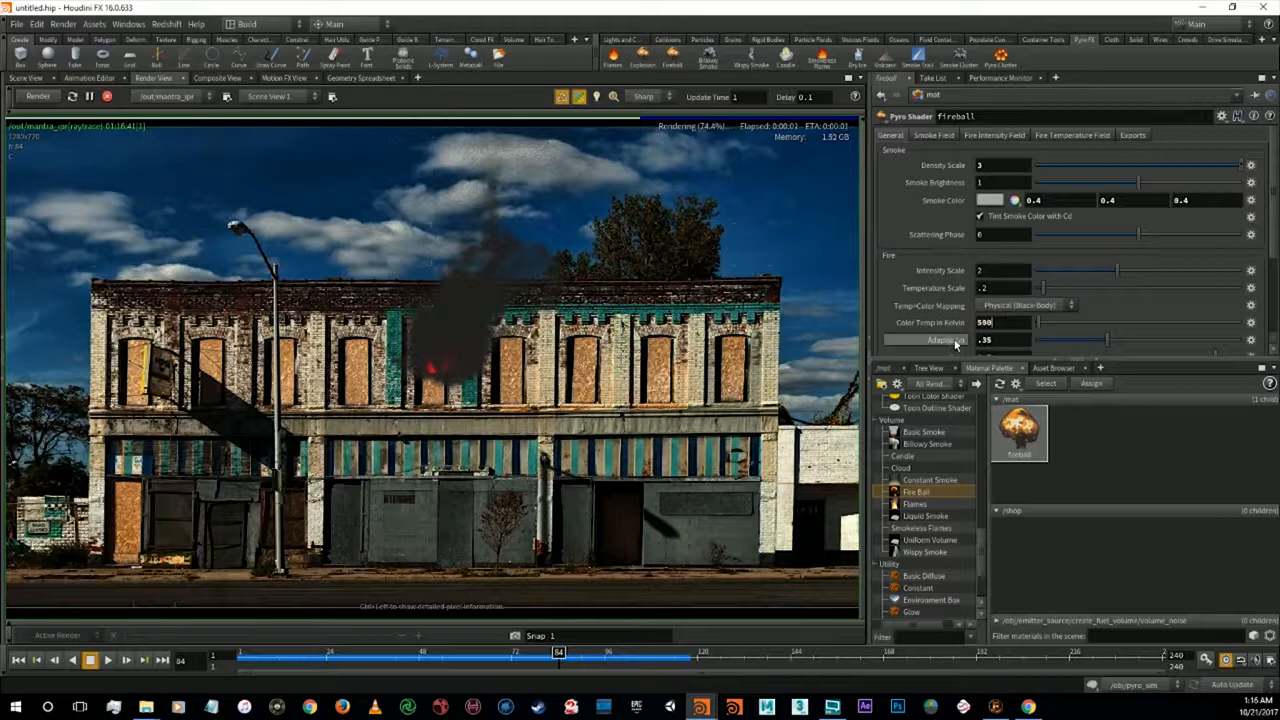
pyautogui.write('0')
pyautogui.press('Return')
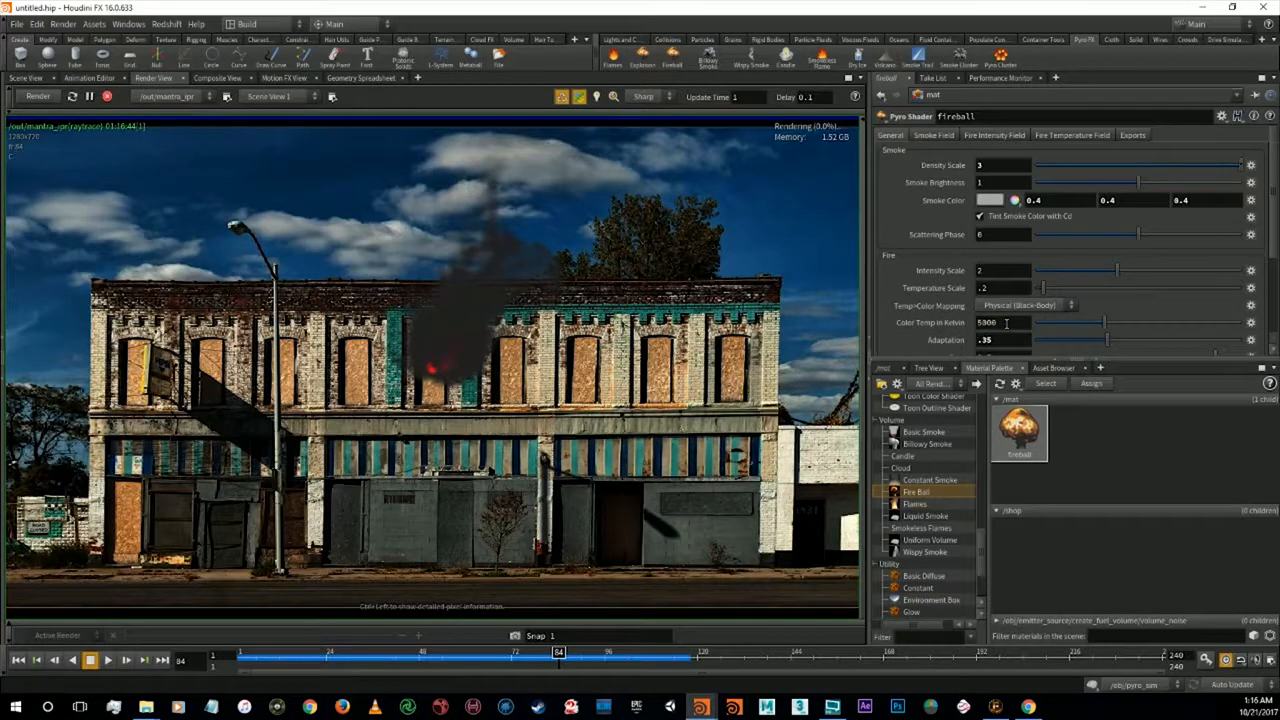
pyautogui.moveTo(1006, 322); pyautogui.dragTo(942, 323)
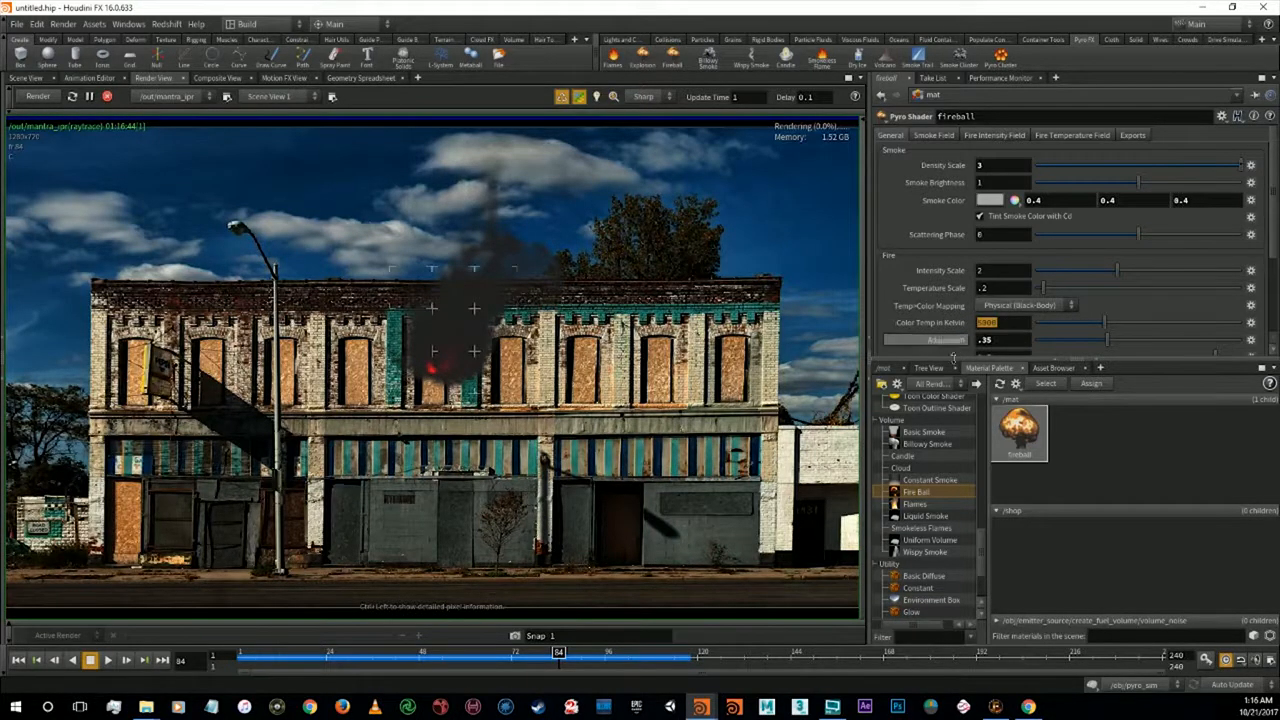
pyautogui.write('2900')
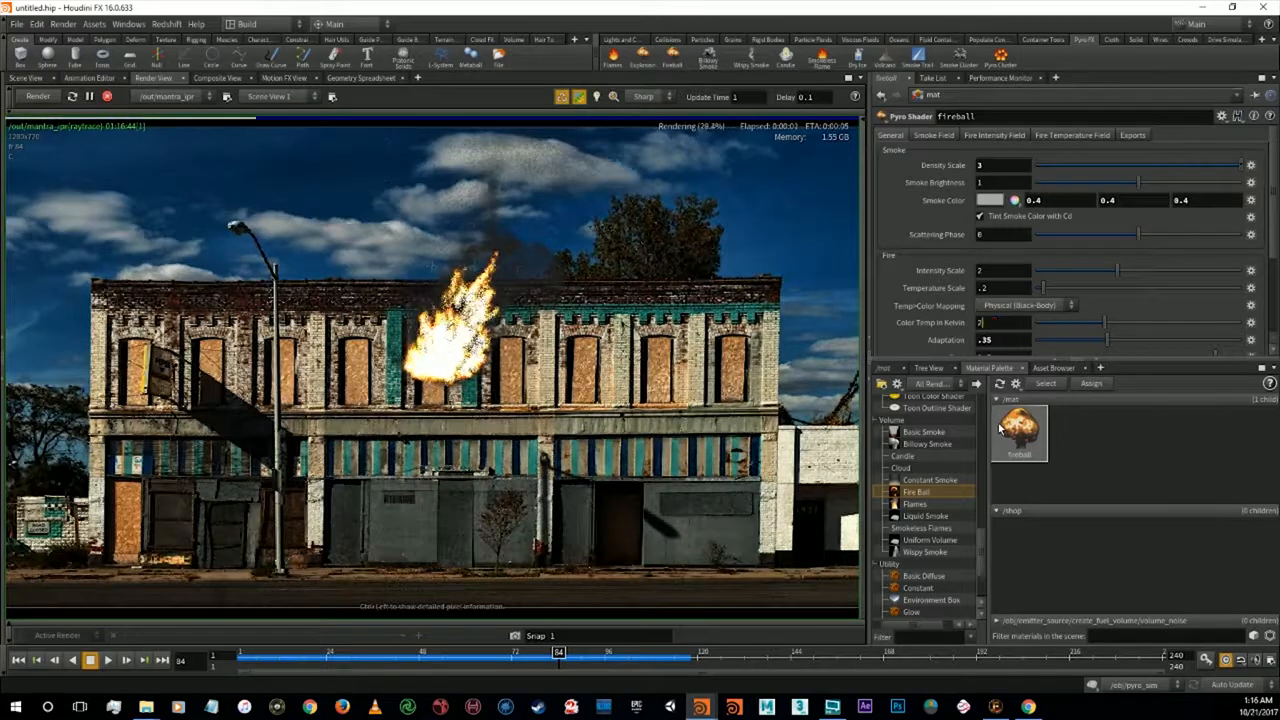
pyautogui.press('Return')
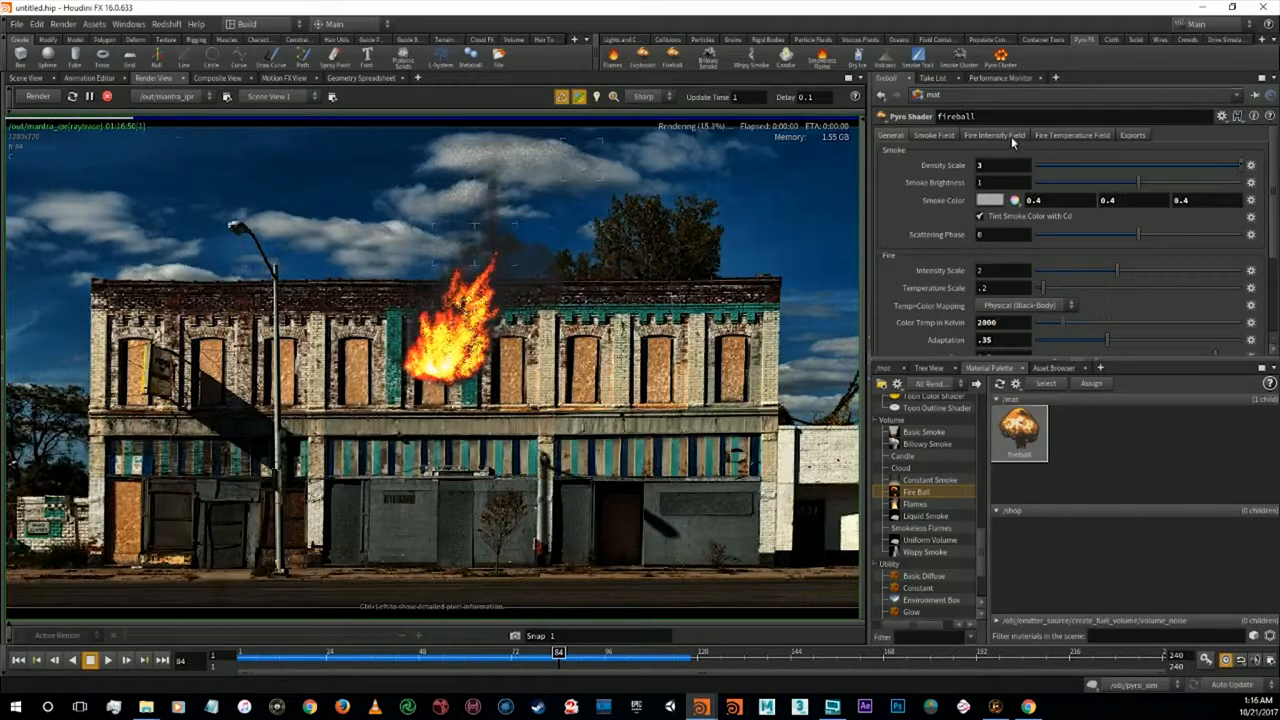
# Try a Final Scale of 10 on the fire intensity field, and settle on 5
pyautogui.click(1011, 136)
pyautogui.write('10')
pyautogui.press('Return')
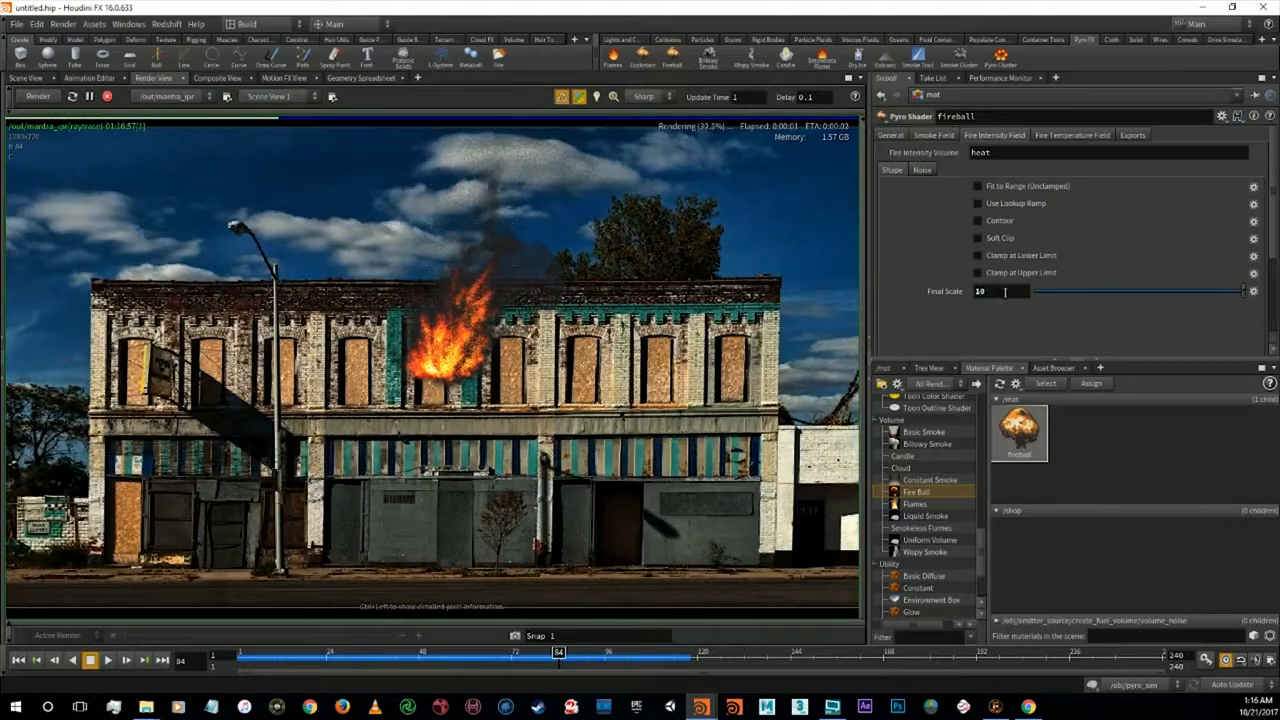
pyautogui.write('5')
pyautogui.press('Return')
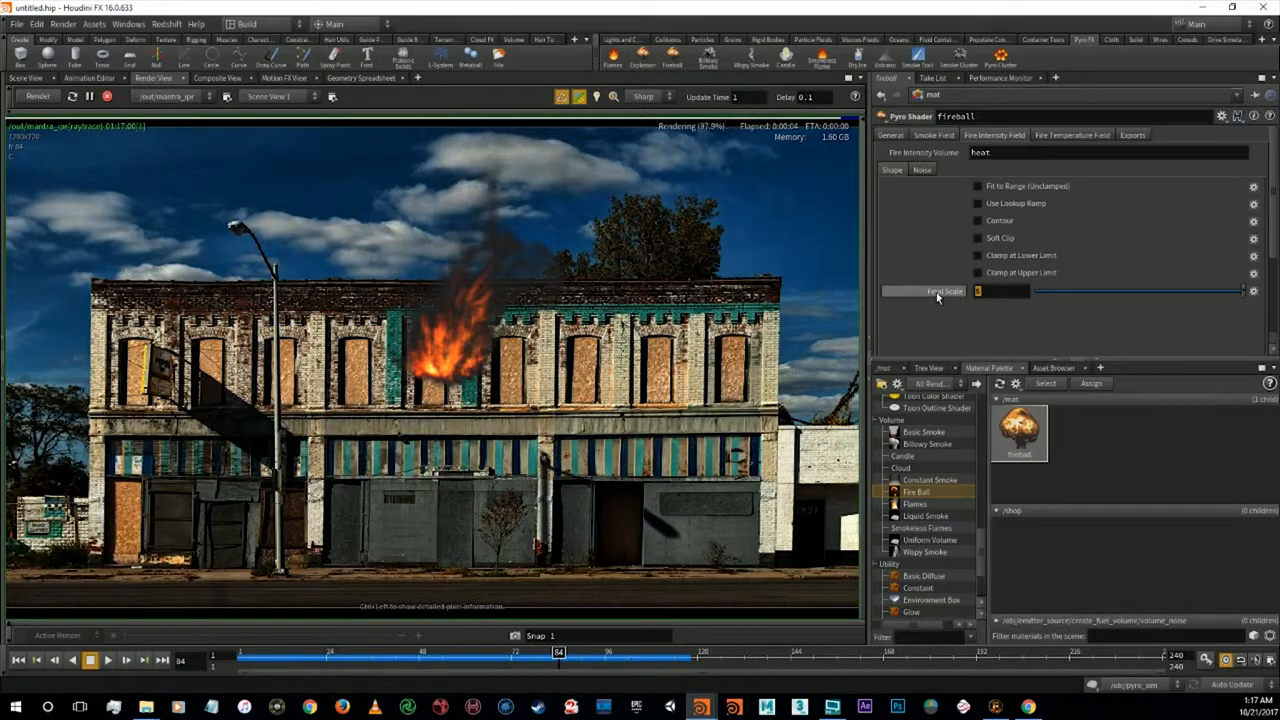
pyautogui.click(1023, 306)
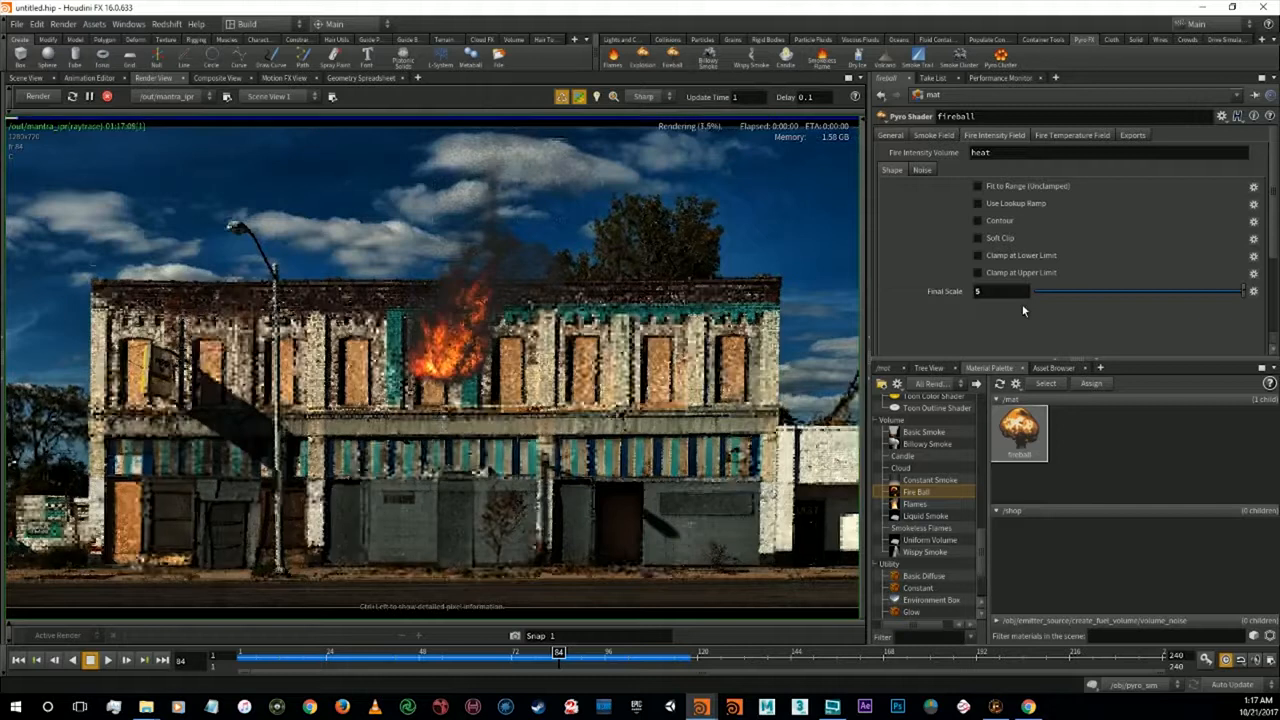
pyautogui.click(890, 135)
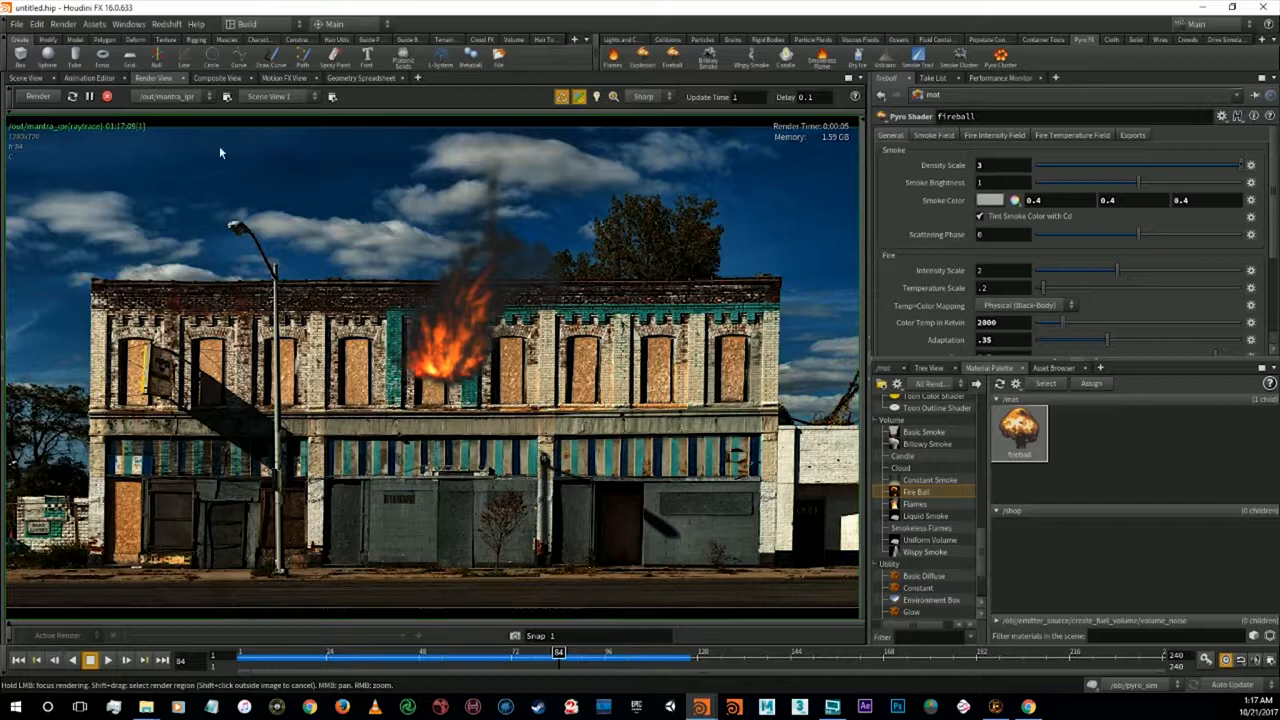
# Rename the mantra_ipr output node to mantra and set its valid frame range to Render Frame Range
pyautogui.click(885, 368)
pyautogui.click(1036, 390)
pyautogui.click(1048, 459)
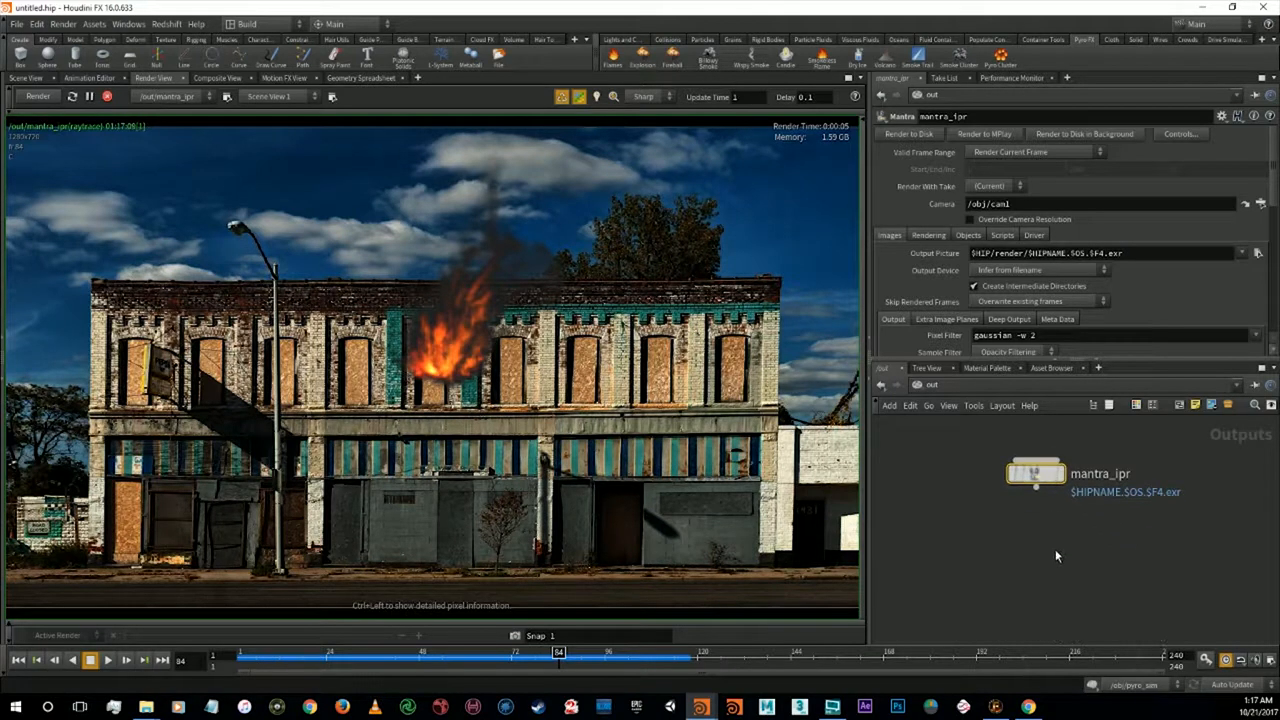
pyautogui.doubleClick(1100, 474)
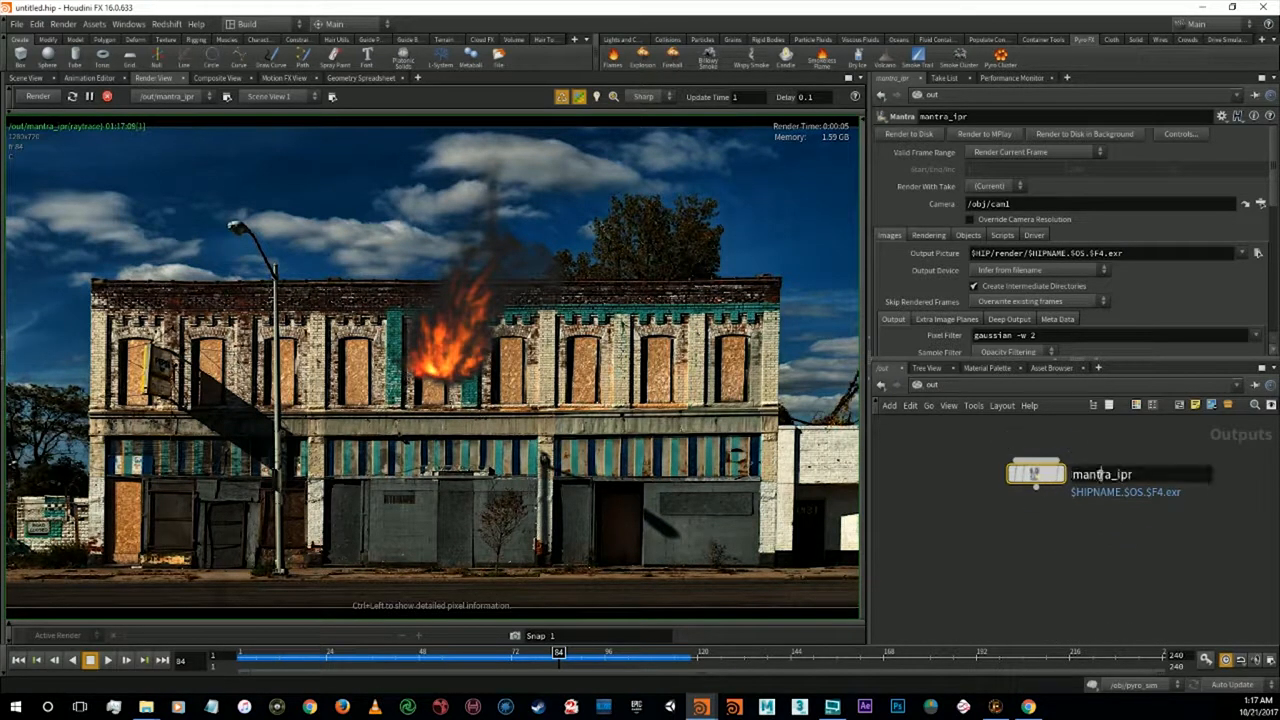
pyautogui.write('mantra')
pyautogui.press('Return')
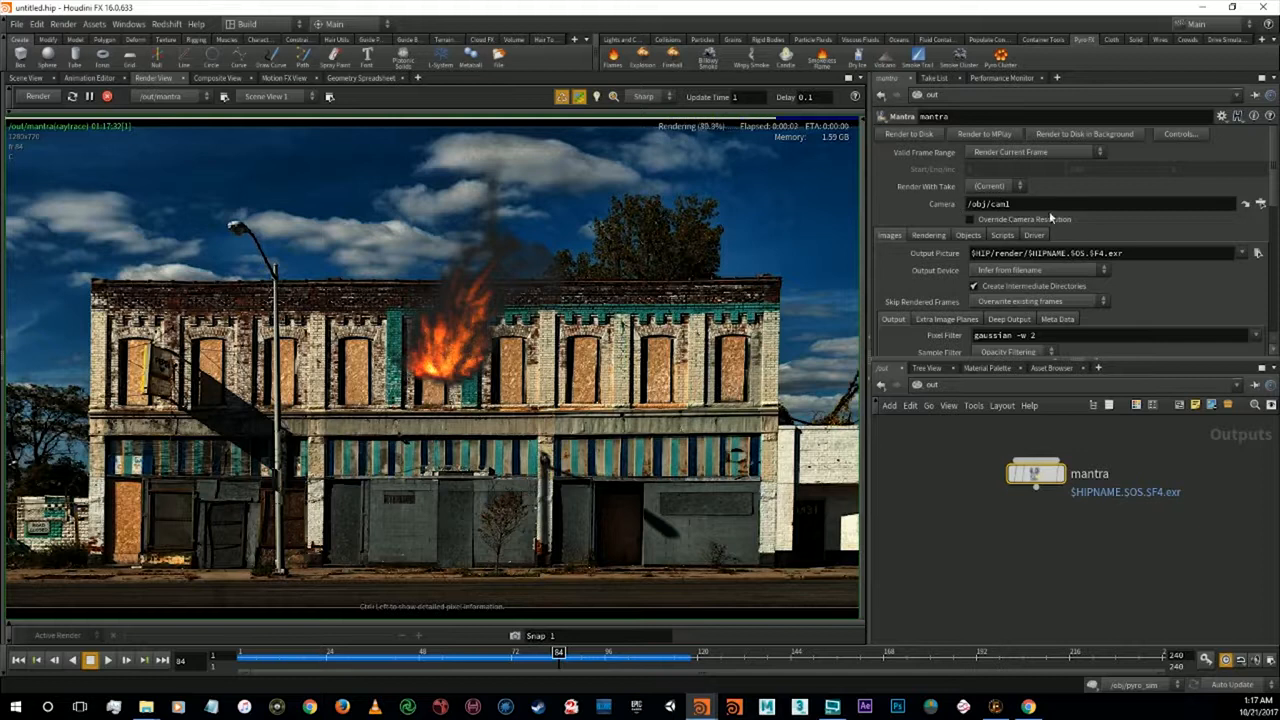
pyautogui.click(1010, 152)
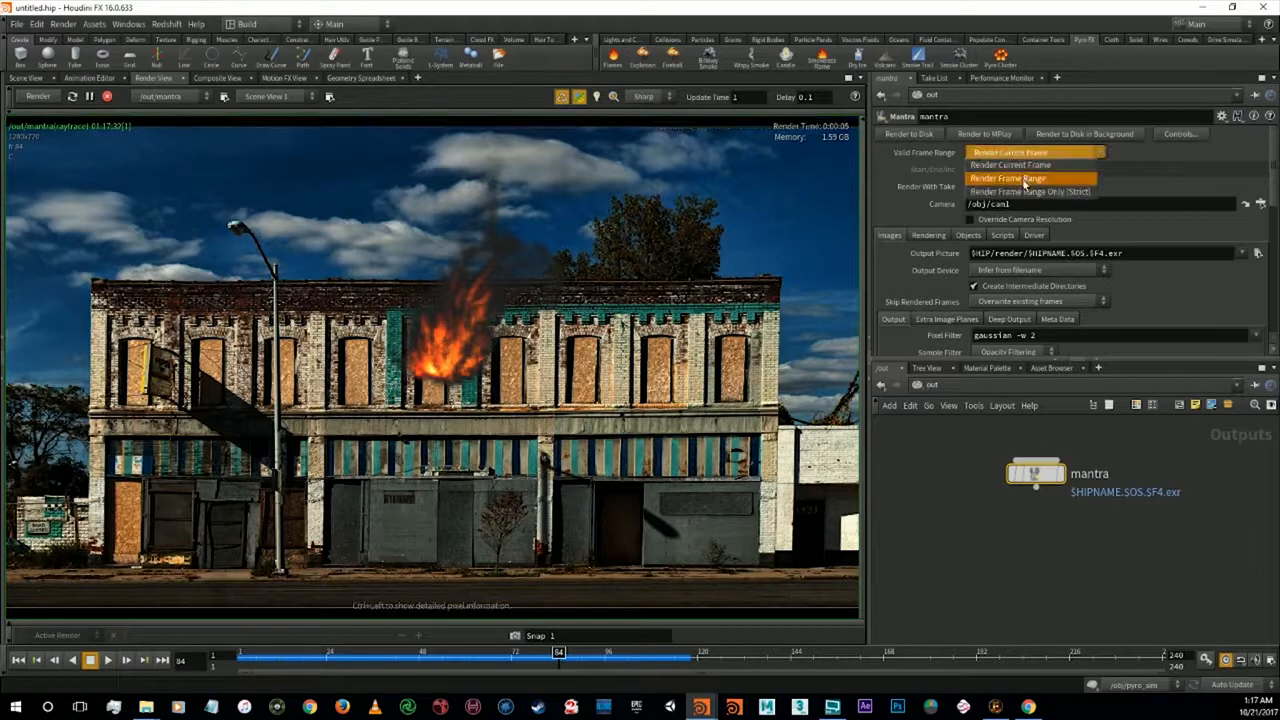
pyautogui.click(1028, 179)
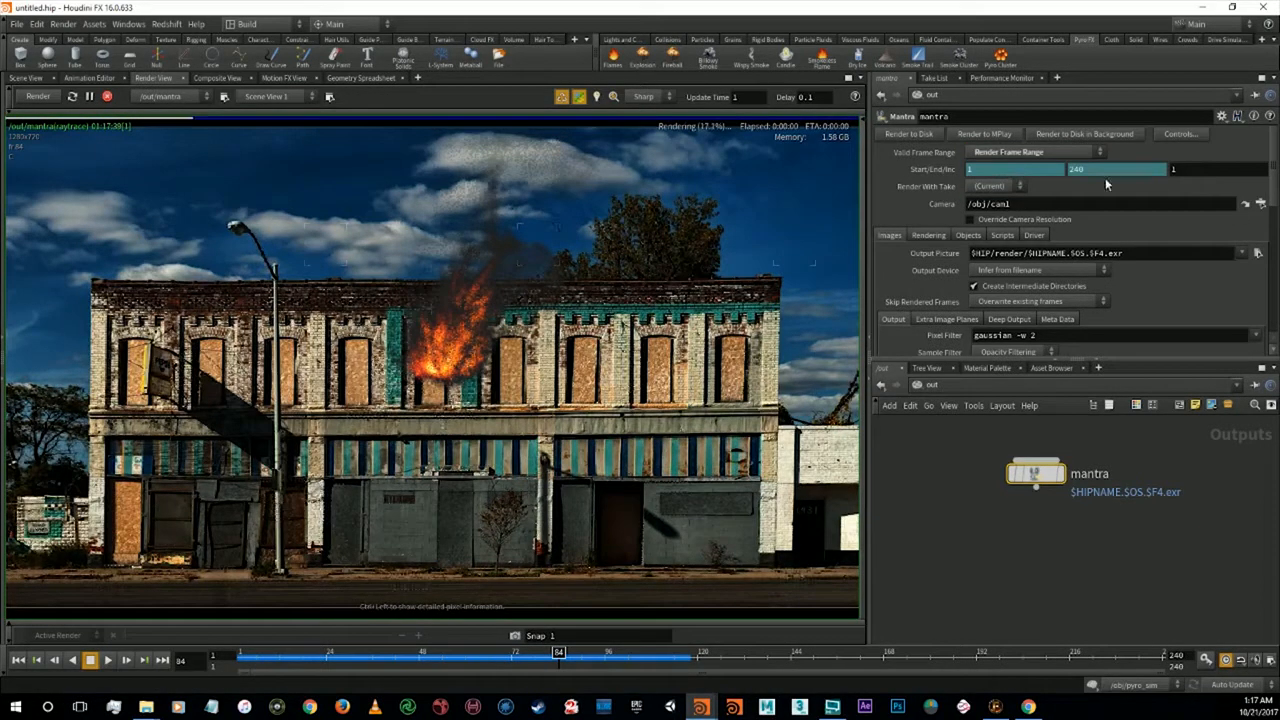
# Examine the rendered explosion at several frames between 75 and 236 to judge how long the sequence should run
pyautogui.click(1147, 653)
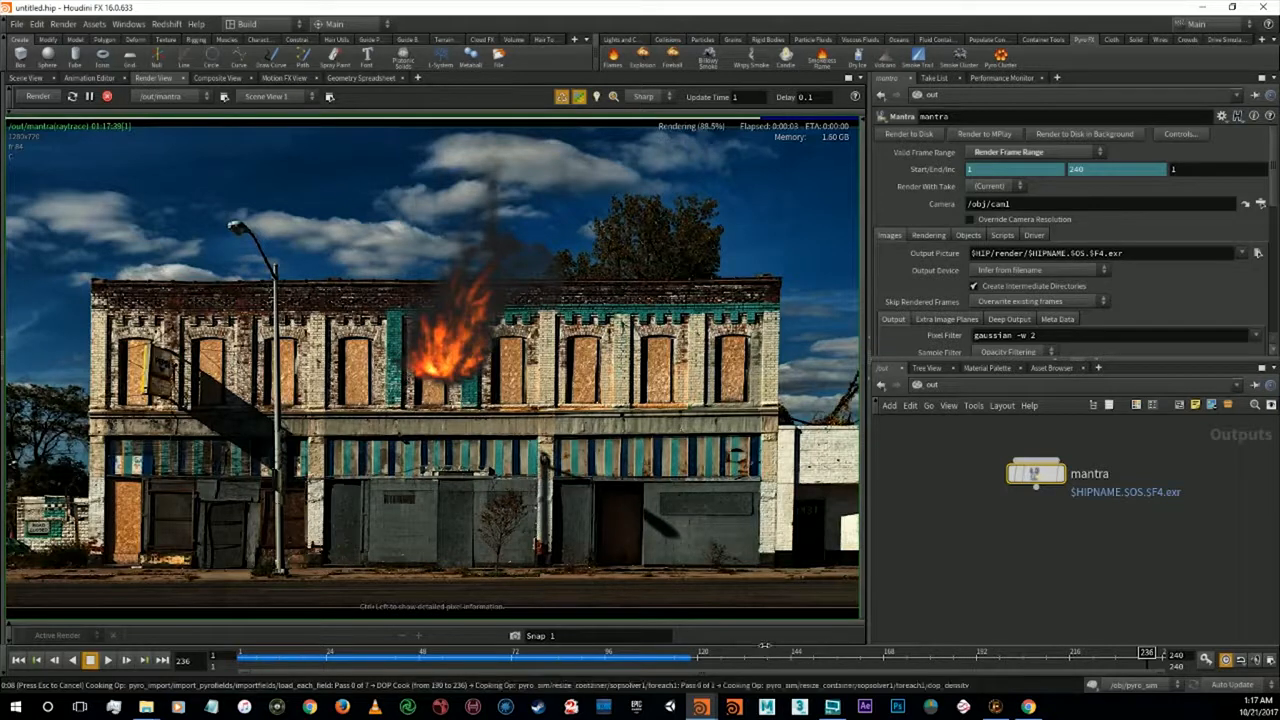
pyautogui.click(986, 658)
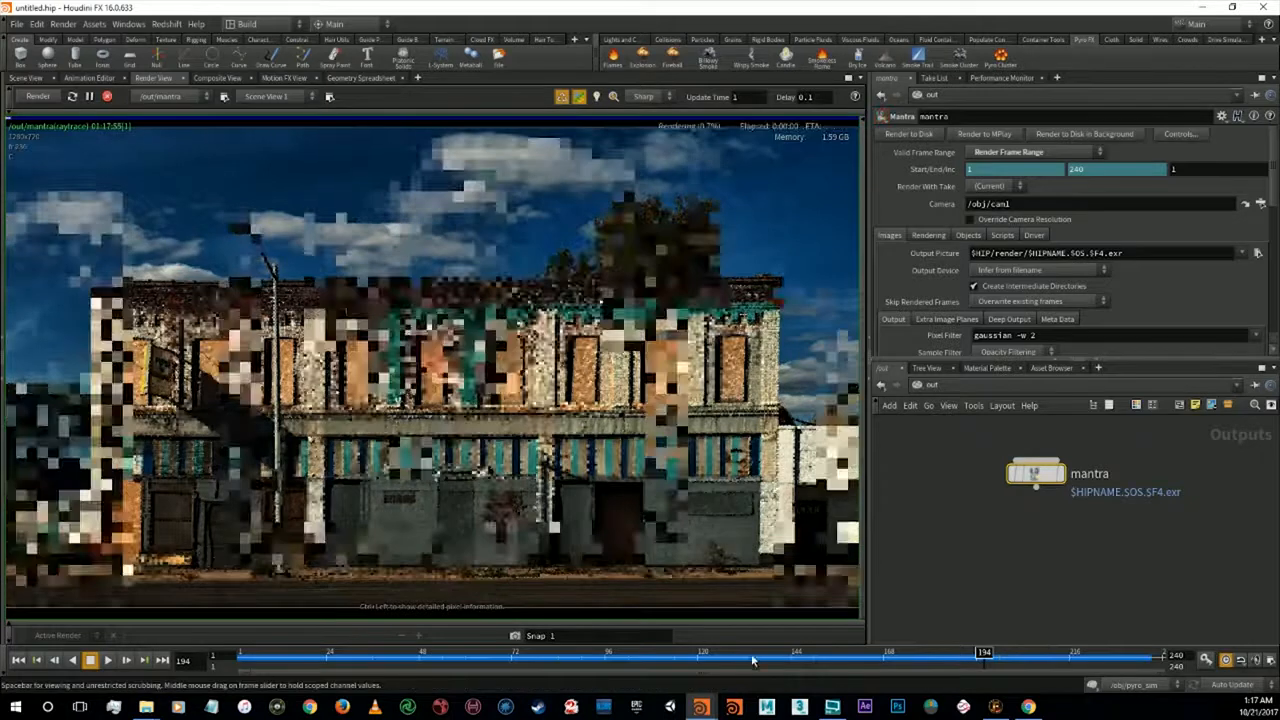
pyautogui.click(870, 660)
pyautogui.click(780, 663)
pyautogui.click(686, 664)
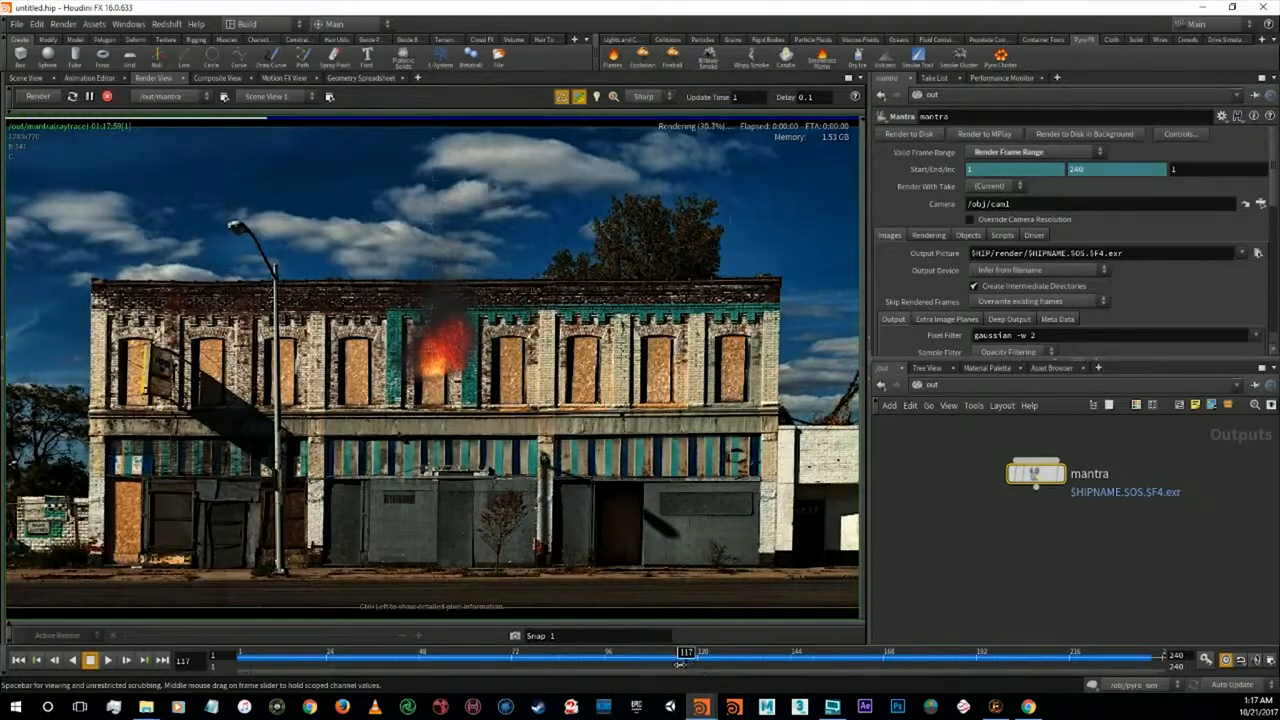
pyautogui.click(608, 660)
pyautogui.click(521, 657)
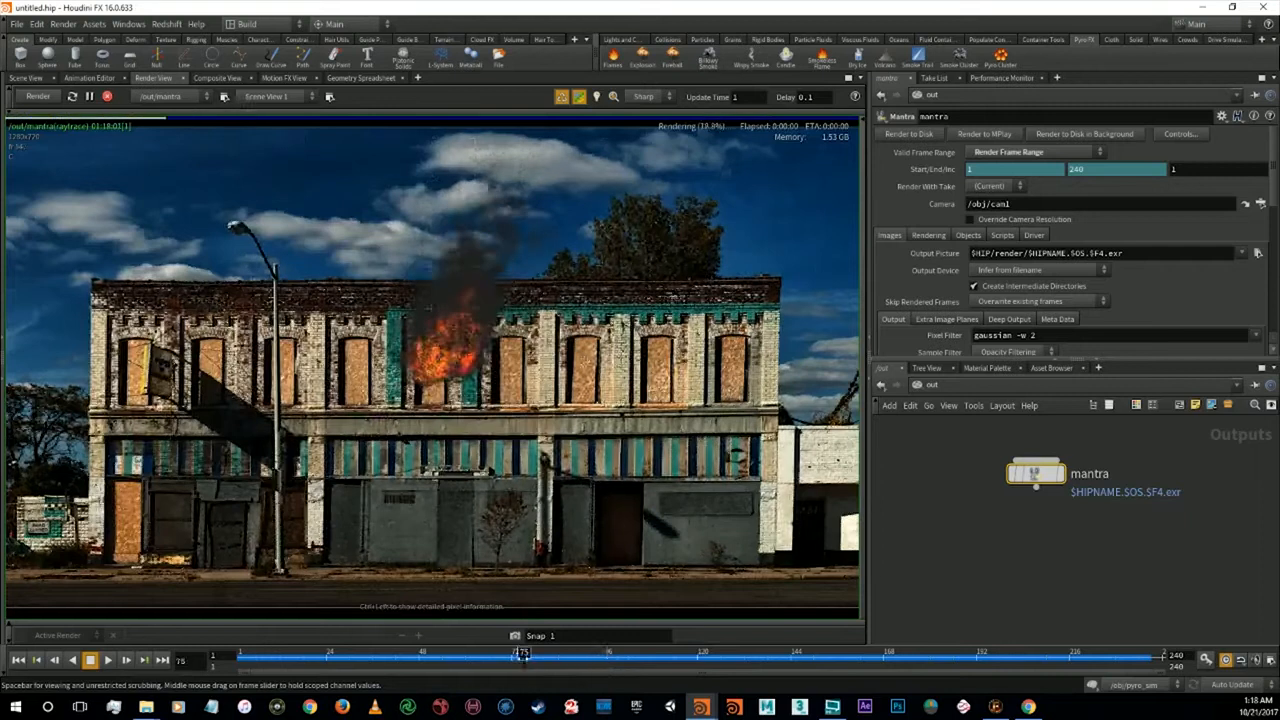
pyautogui.click(612, 657)
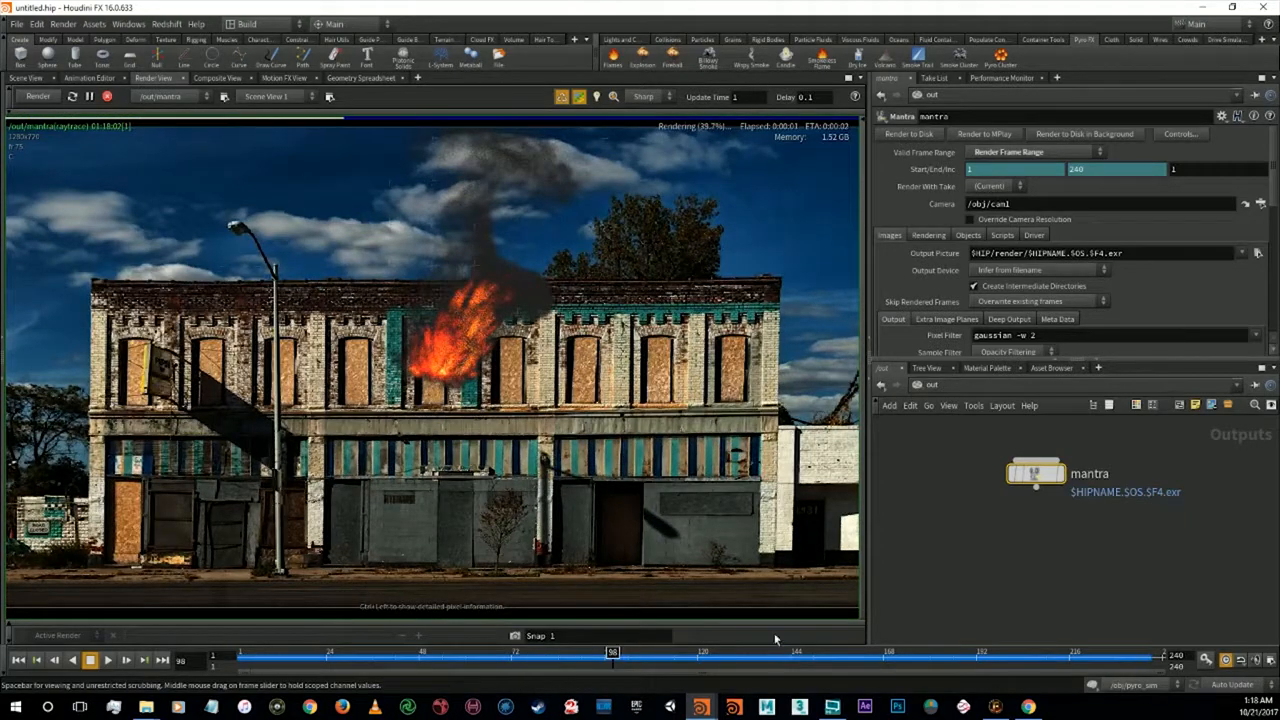
# Delete the channel on the mantra node's end frame and set the end frame to 100
pyautogui.rightClick(1090, 170)
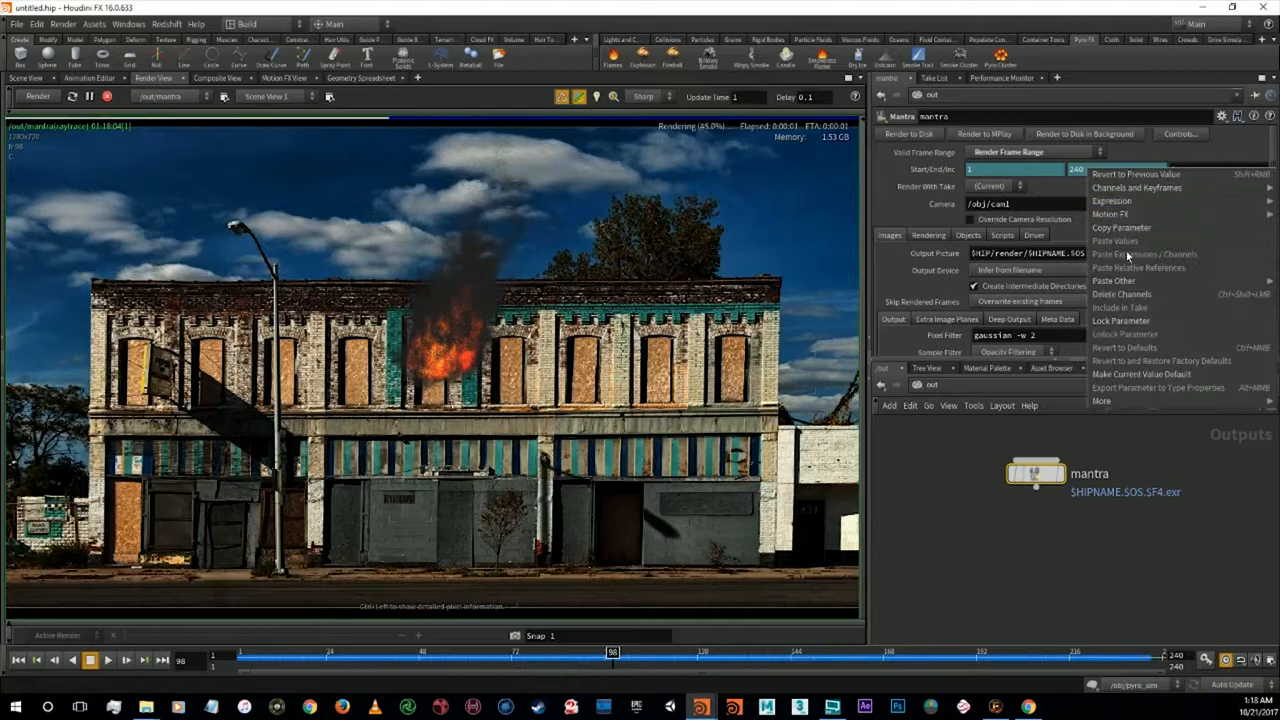
pyautogui.click(1126, 296)
pyautogui.moveTo(1089, 168); pyautogui.dragTo(1012, 168)
pyautogui.write('100')
pyautogui.press('Return')
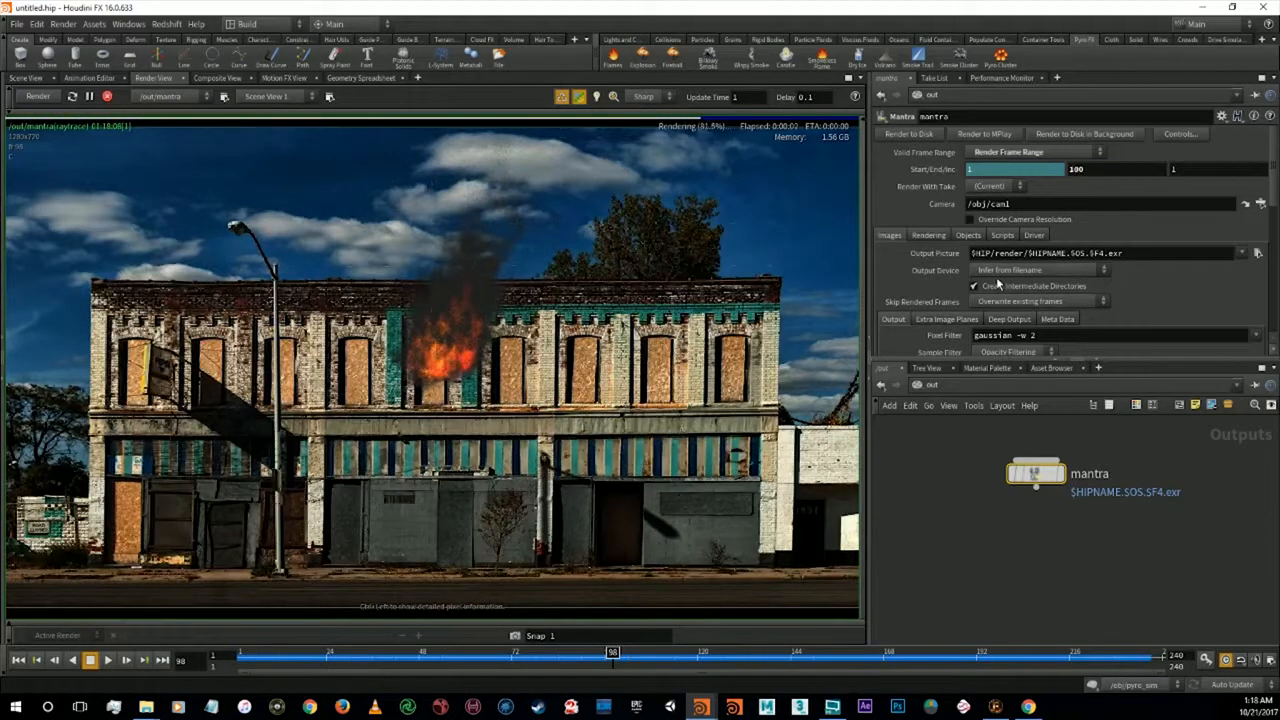
# Browse for the output picture location and create a folder named pyro in E:/houdini_project_folder/renders
pyautogui.click(1257, 253)
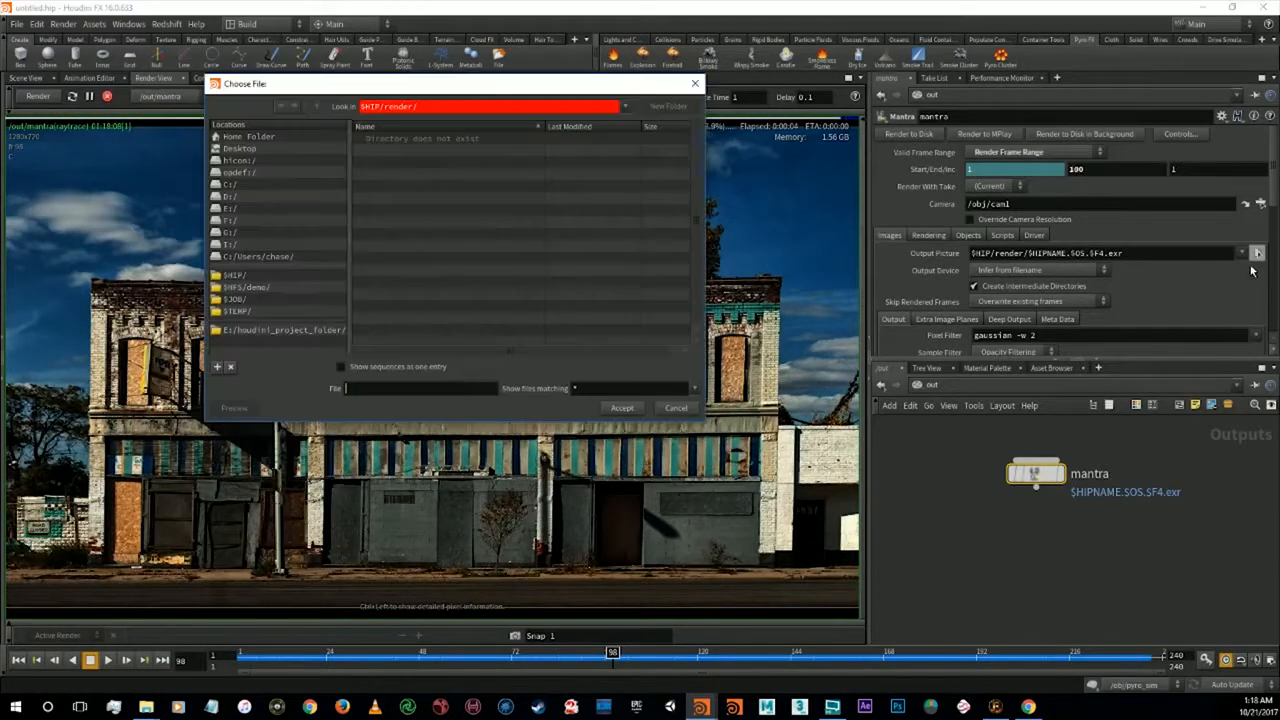
pyautogui.click(249, 208)
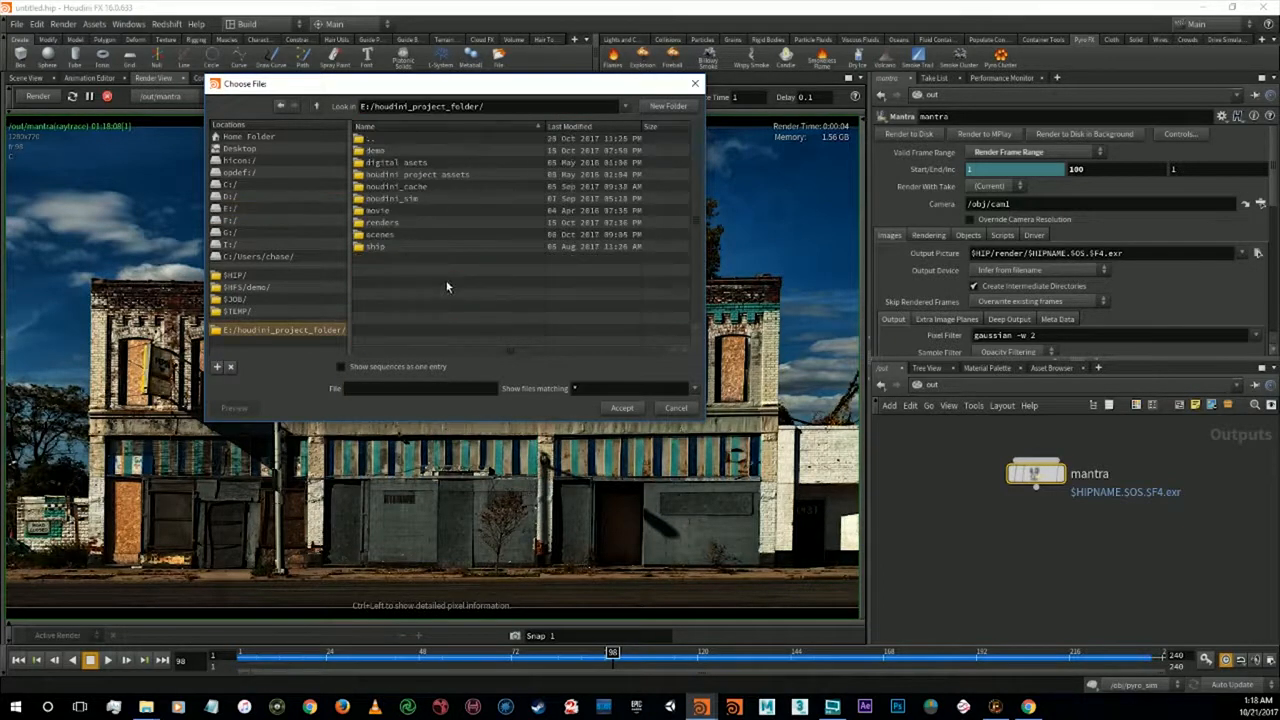
pyautogui.click(385, 223)
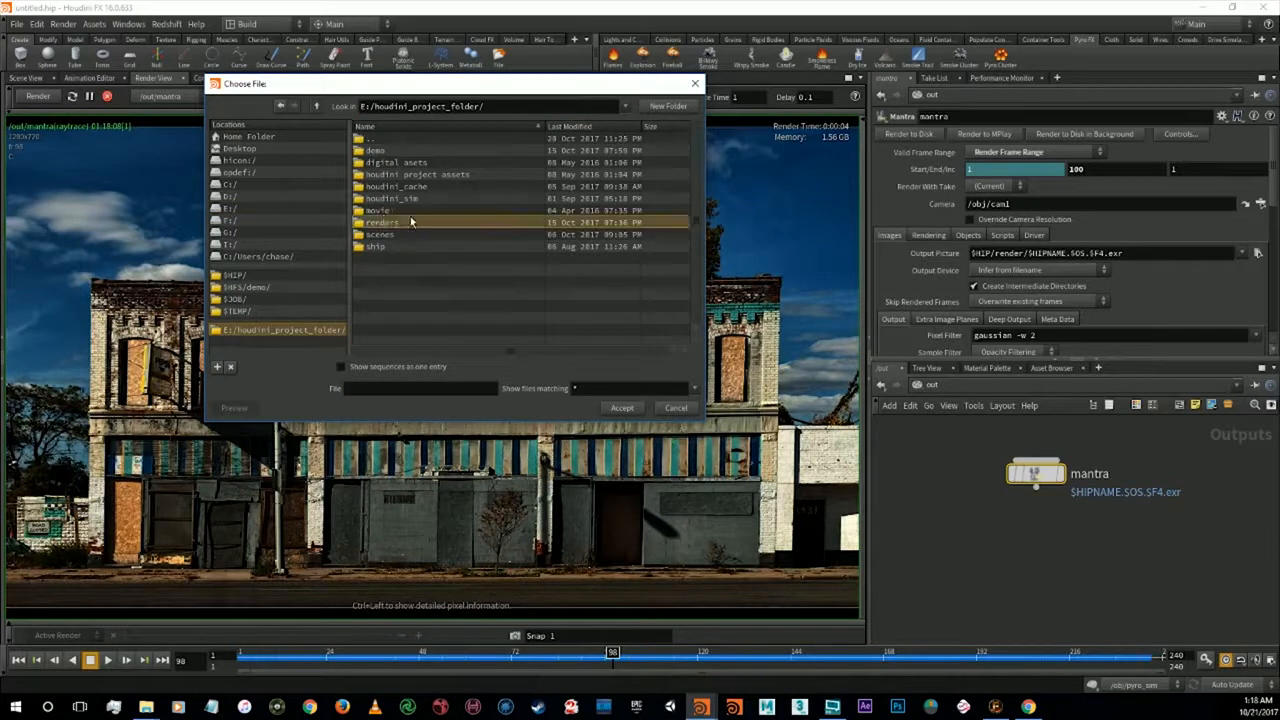
pyautogui.doubleClick(410, 222)
pyautogui.click(672, 107)
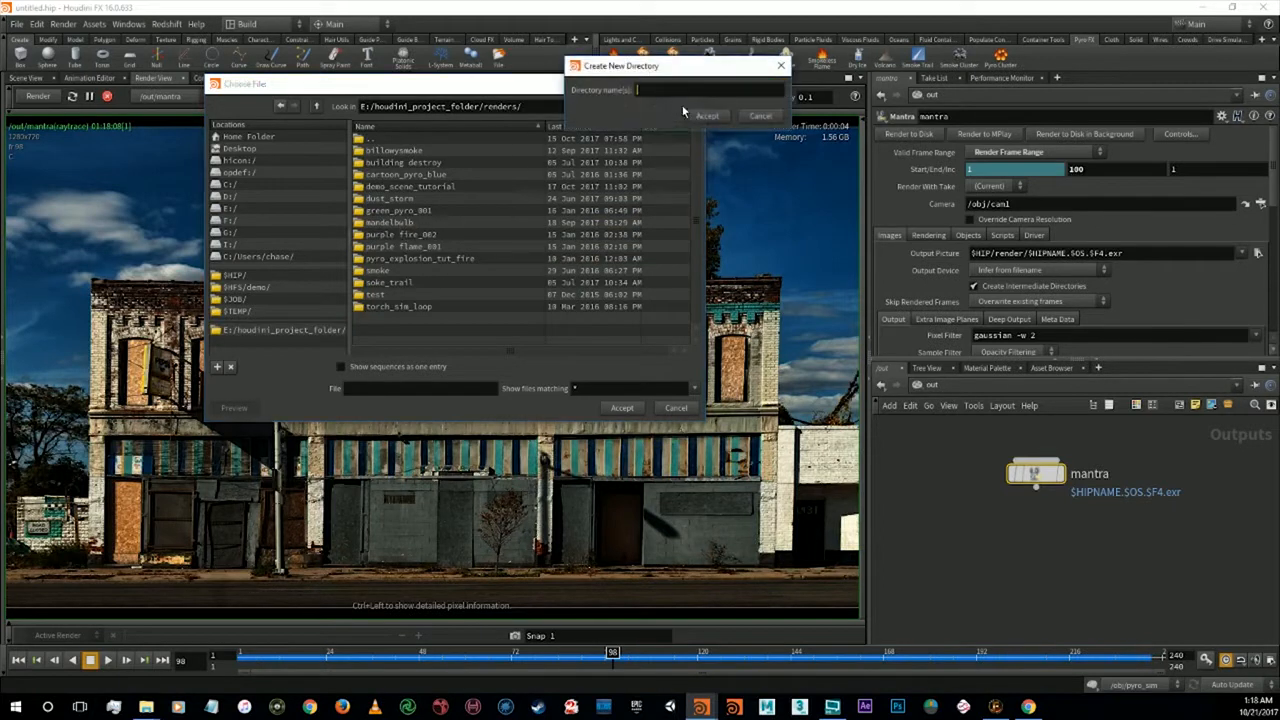
pyautogui.write('pyro')
pyautogui.click(692, 114)
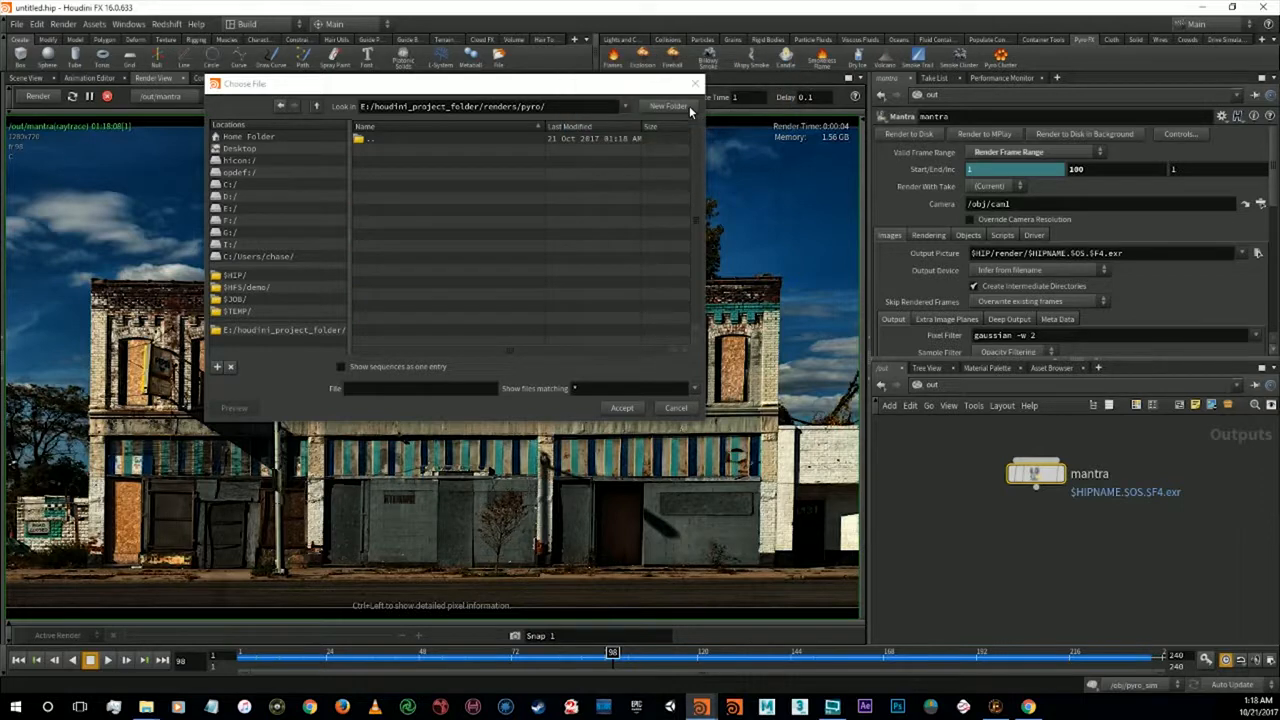
# Set the output picture's file name to demo_pyro.$OS.$F$.exr in the pyro folder
pyautogui.click(400, 389)
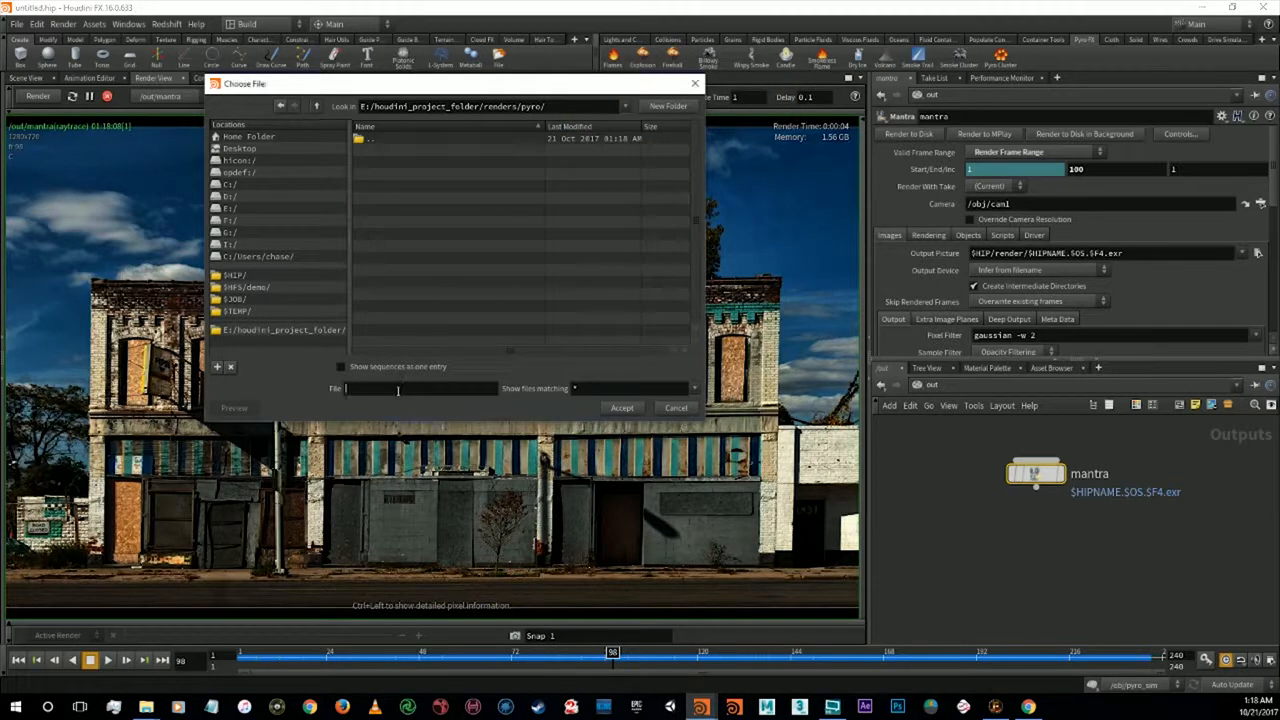
pyautogui.write('donc')
pyautogui.write('F4')
pyautogui.write('$')
pyautogui.write('F$.exr')
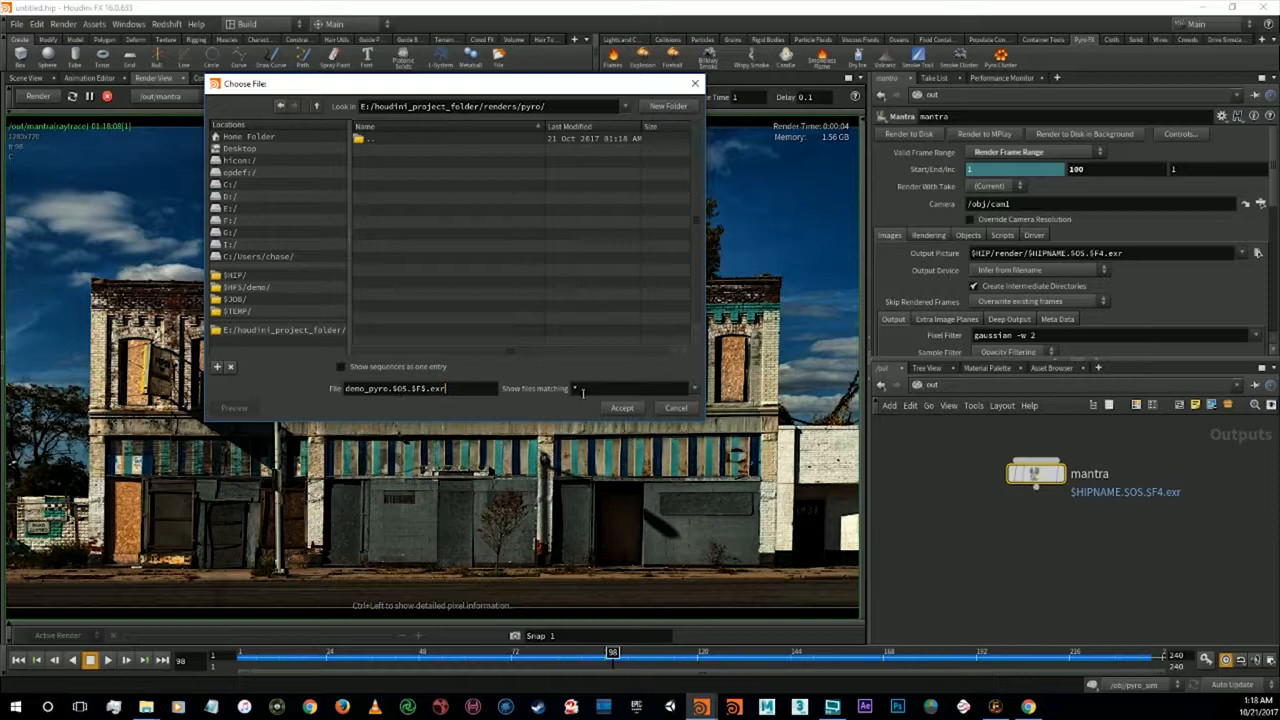
pyautogui.click(612, 405)
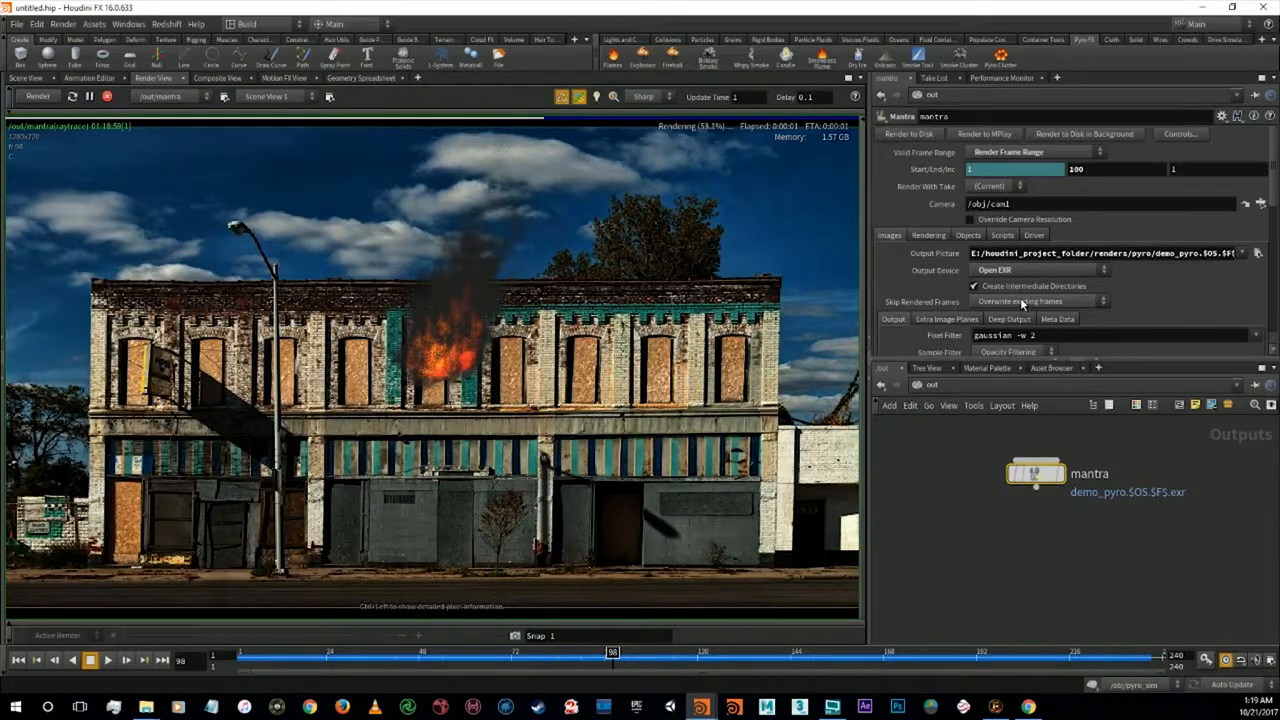
# Check the mantra node's extra image planes and set its rendering engine to Micropolygon Physically Based Rendering
pyautogui.click(946, 318)
pyautogui.scroll(-3, 945, 283)
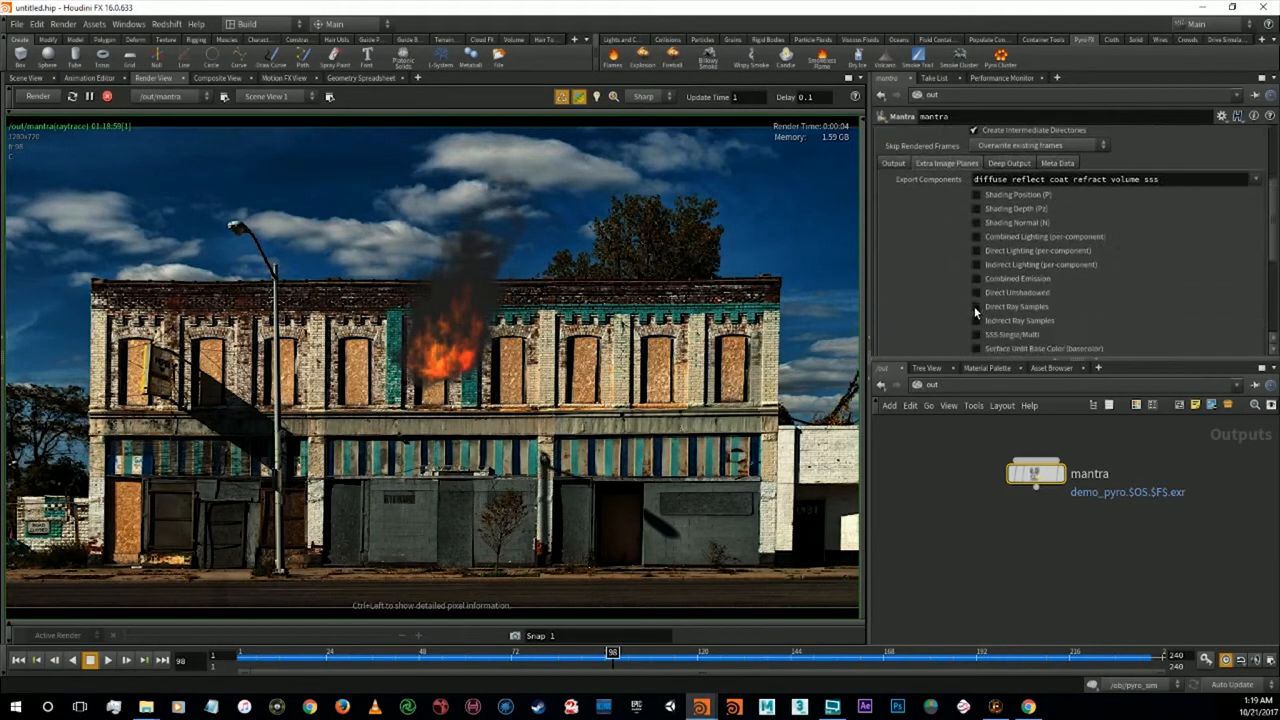
pyautogui.scroll(-2, 1088, 331)
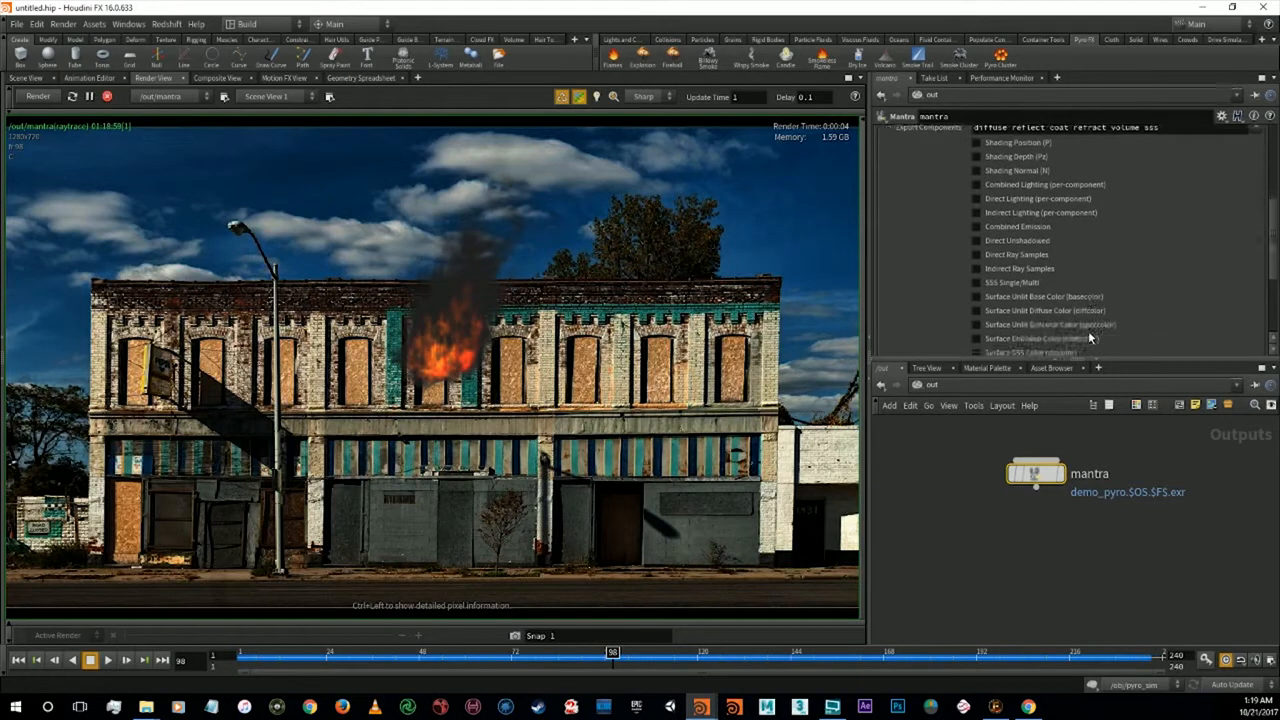
pyautogui.scroll(5, 1088, 330)
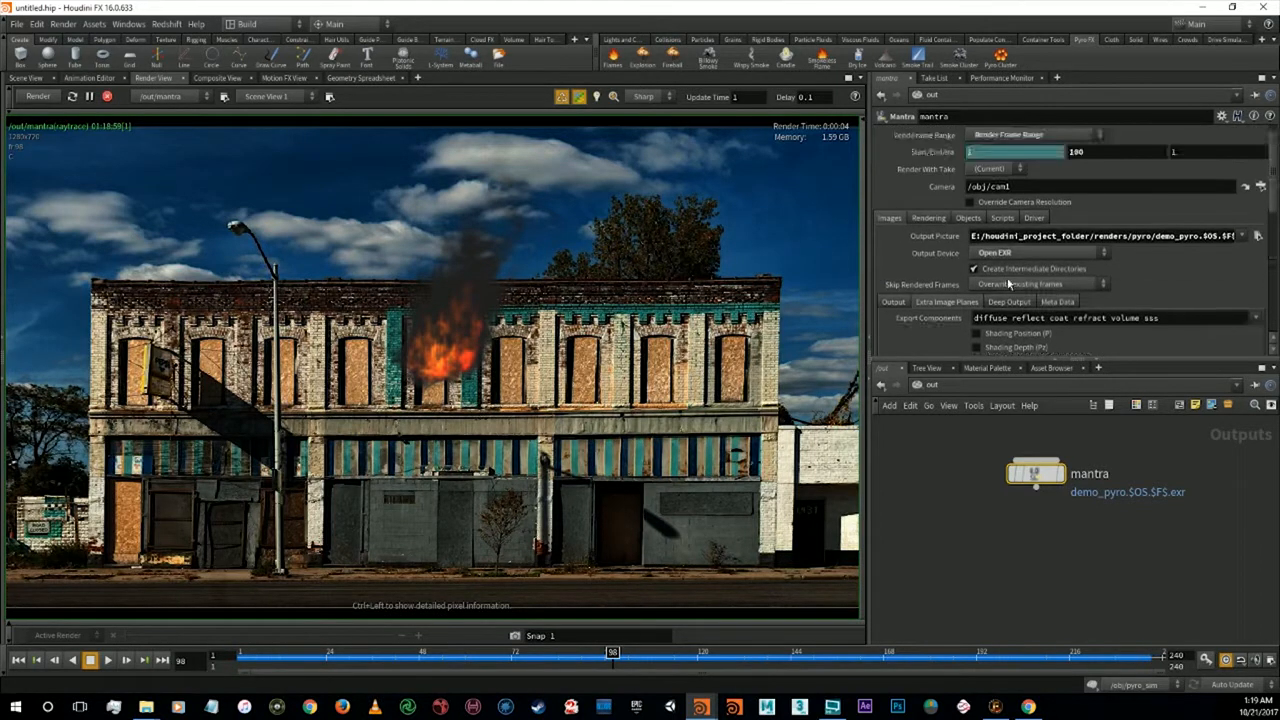
pyautogui.click(930, 218)
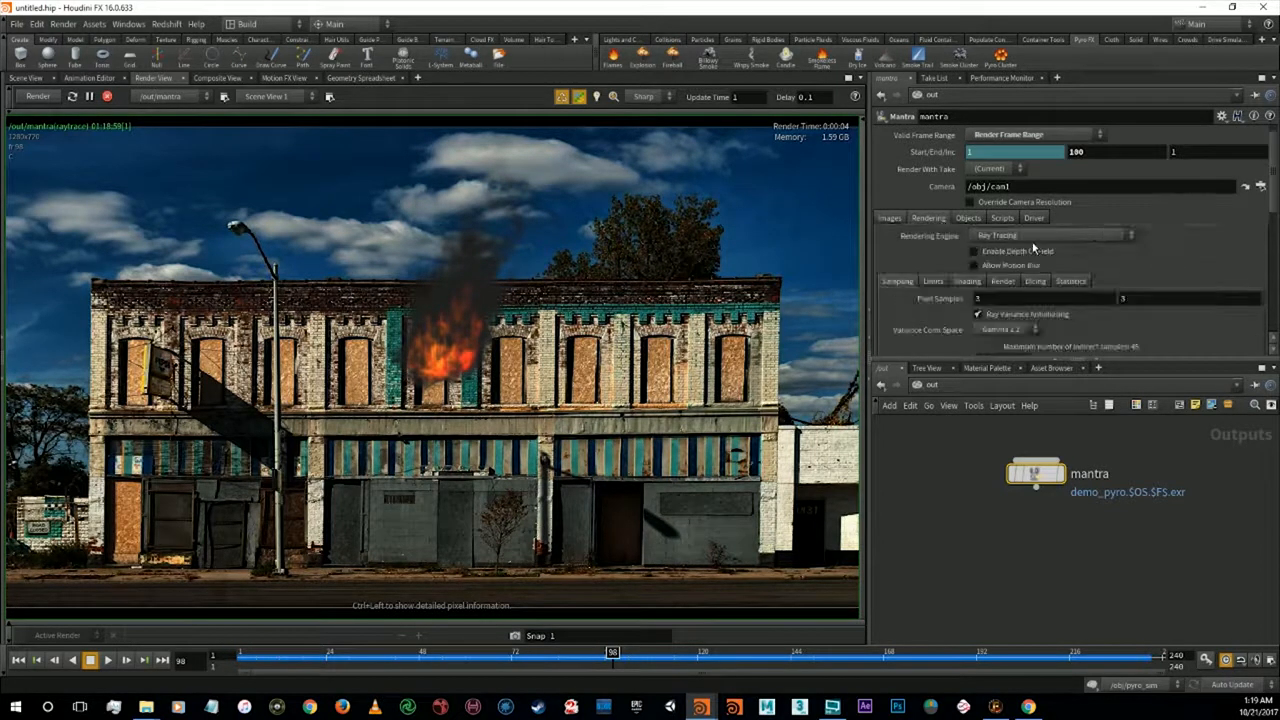
pyautogui.click(1037, 238)
pyautogui.click(1068, 275)
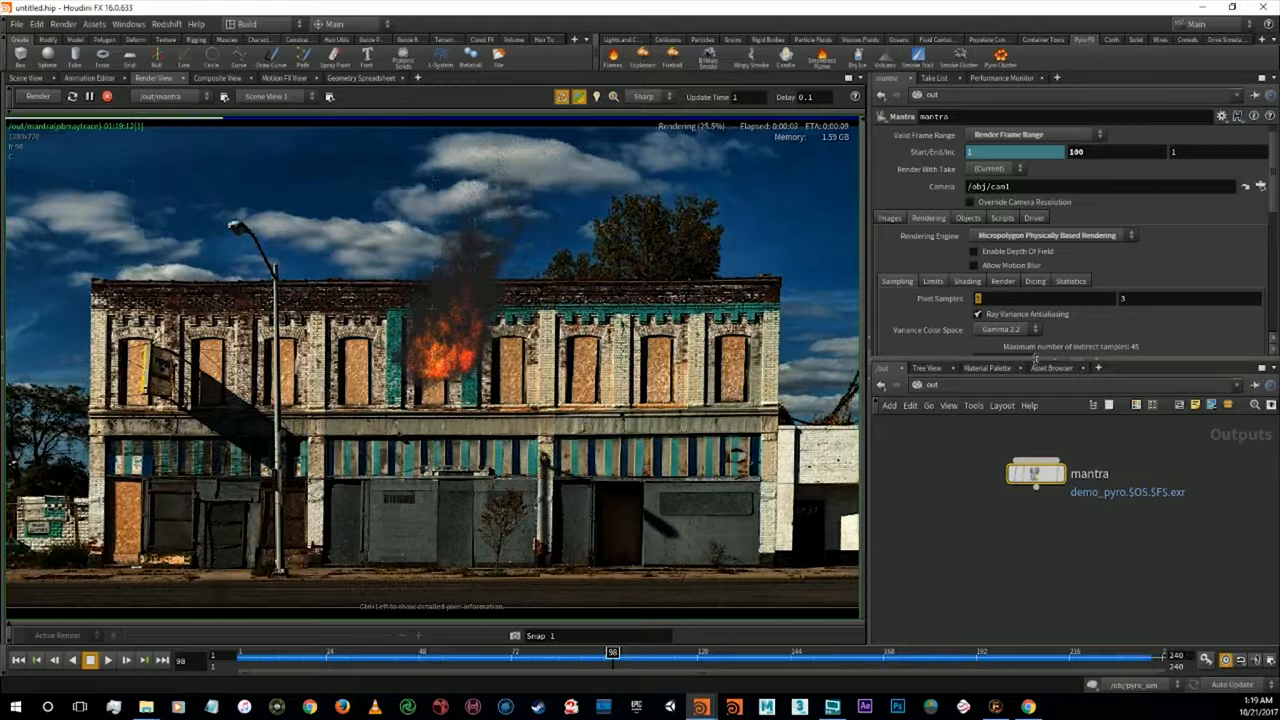
# Set the mantra node's pixel samples to 6 by 6
pyautogui.write('6')
pyautogui.click(1135, 302)
pyautogui.press('BackSpace')
pyautogui.write('6')
pyautogui.press('Return')
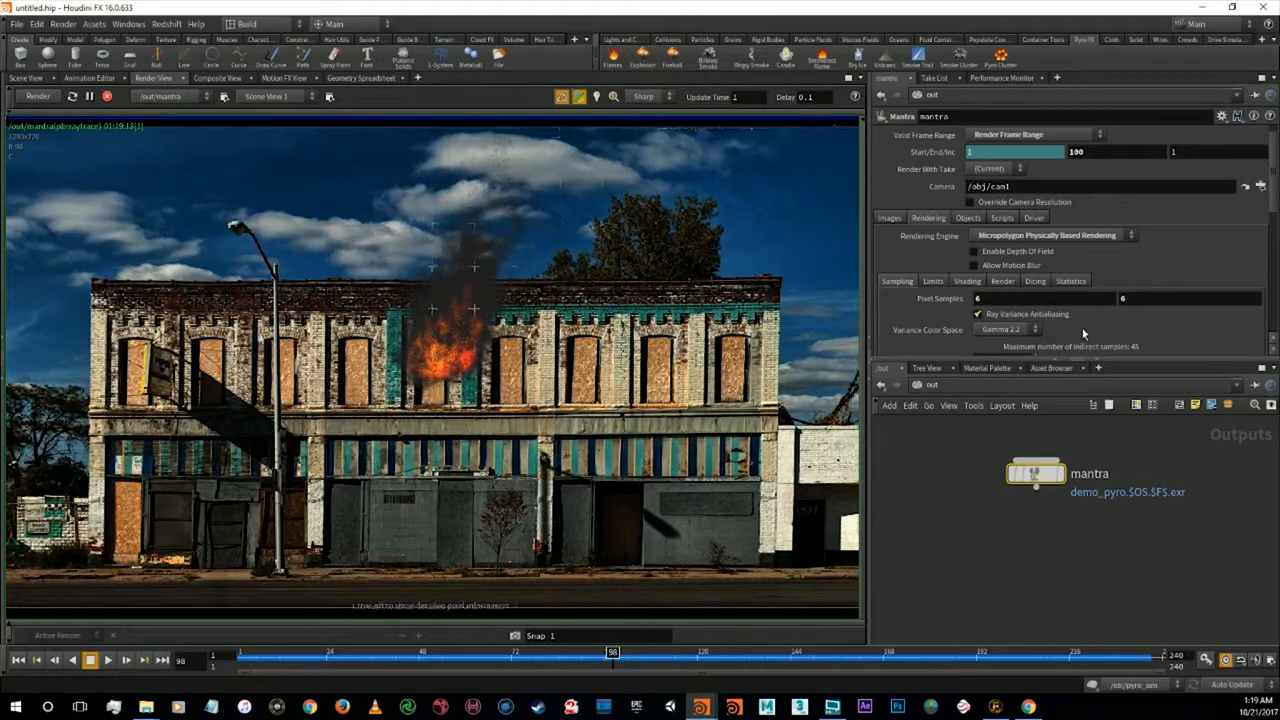
# Try max ray samples of 0 and 30 on the mantra node
pyautogui.scroll(-2, 1020, 323)
pyautogui.click(1008, 274)
pyautogui.press('BackSpace')
pyautogui.write('0')
pyautogui.press('Return')
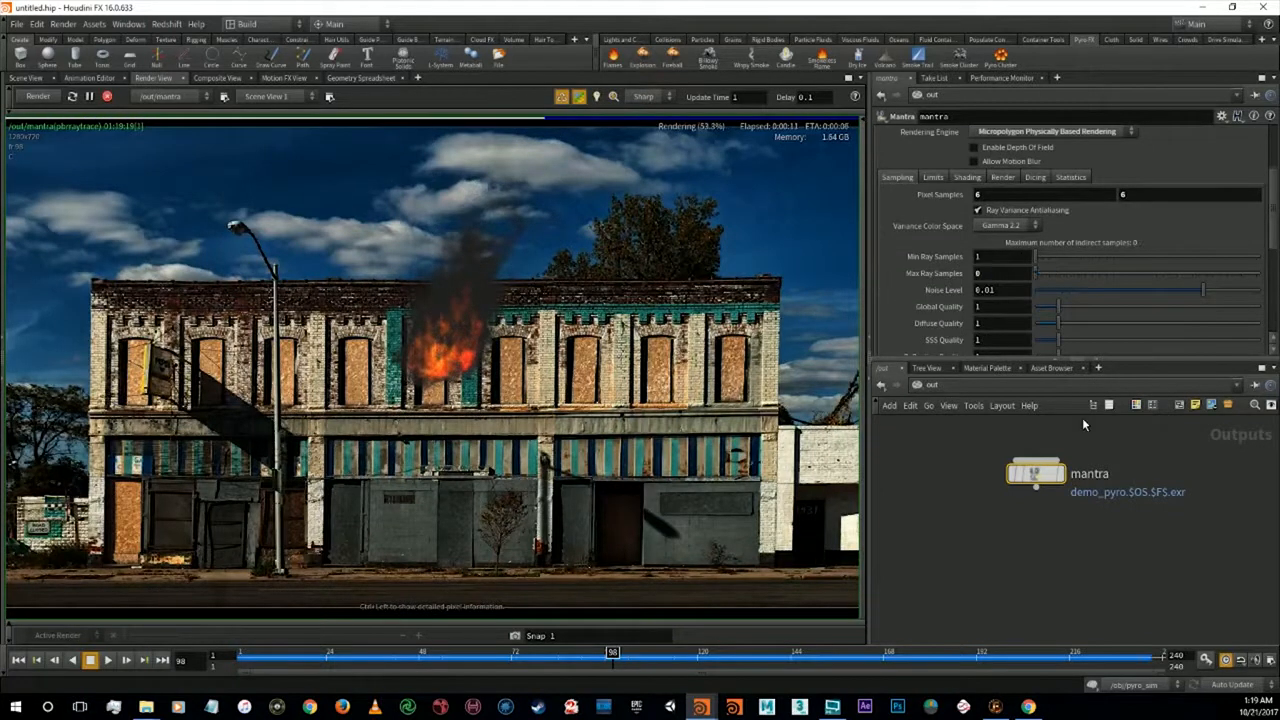
pyautogui.doubleClick(985, 289)
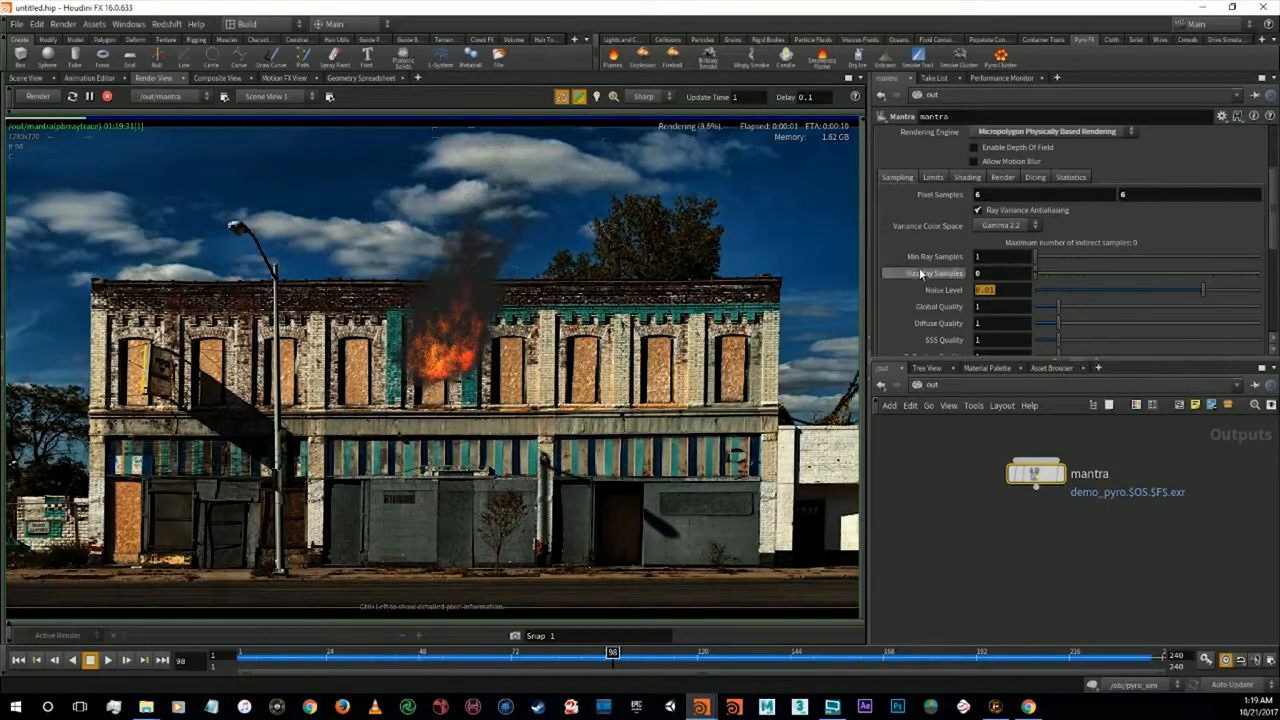
pyautogui.doubleClick(995, 272)
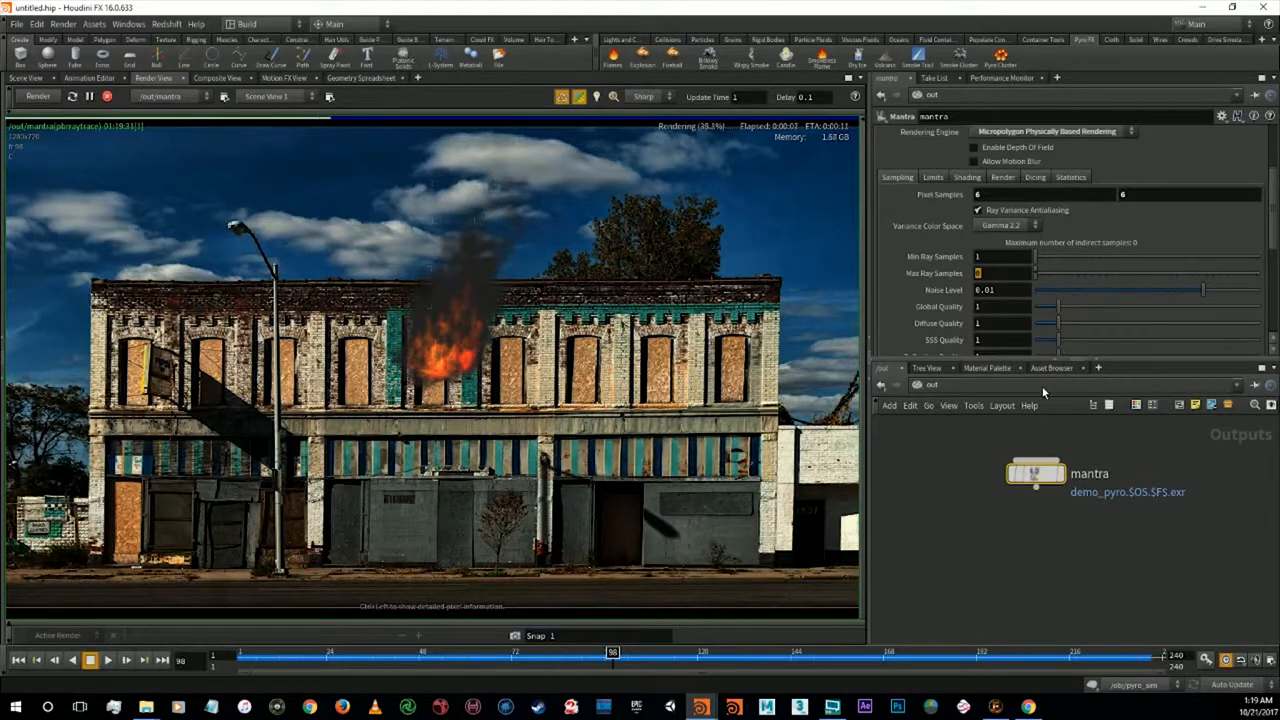
pyautogui.write('30')
pyautogui.press('Return')
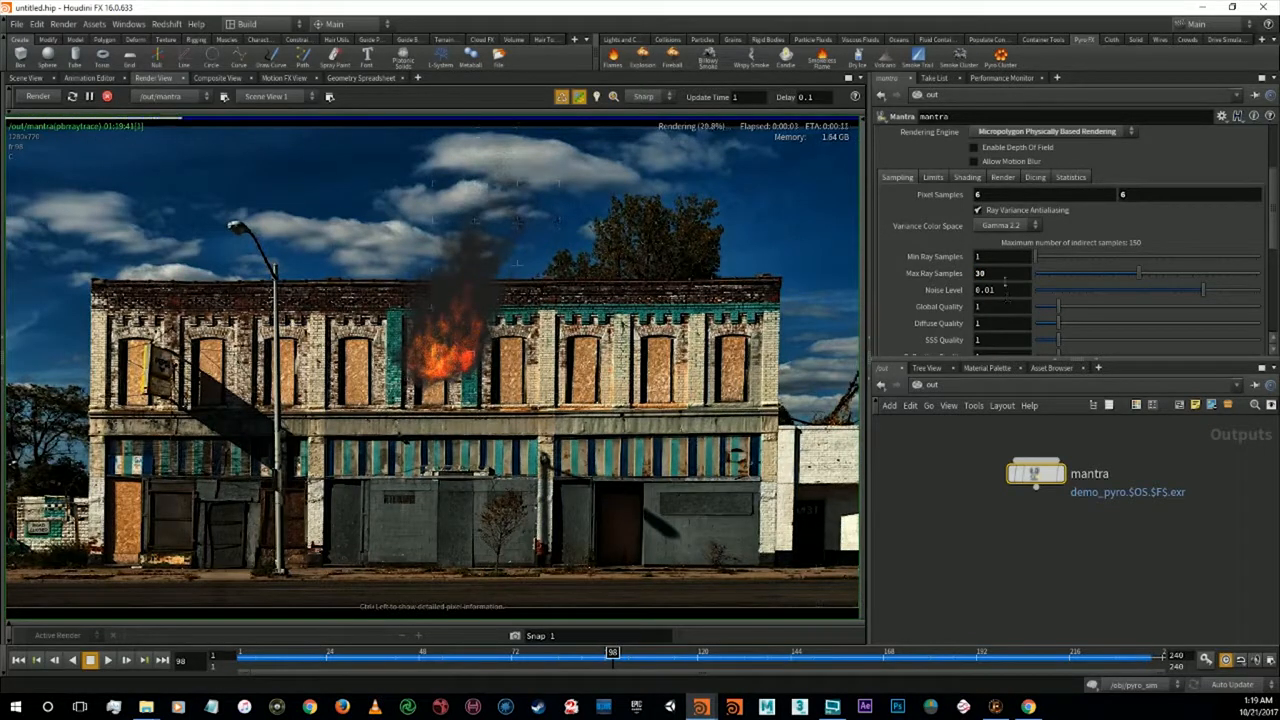
# Set the mantra node's max ray samples to 24 and its noise level to .09
pyautogui.write('24')
pyautogui.press('Return')
pyautogui.doubleClick(985, 290)
pyautogui.write('.09')
pyautogui.press('Return')
# Review the mantra node's sampling quality, shading, limits, dicing, statistics and render settings, ending at its image output settings
pyautogui.scroll(-5, 994, 313)
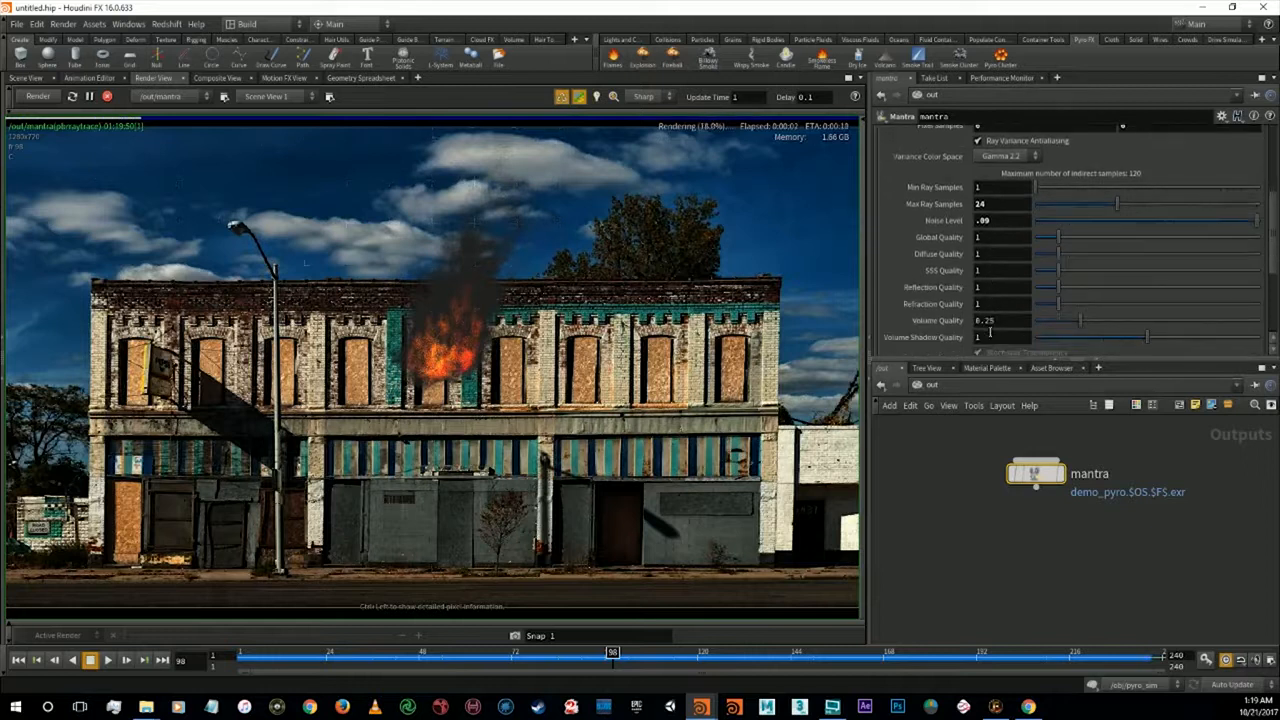
pyautogui.scroll(5, 1086, 259)
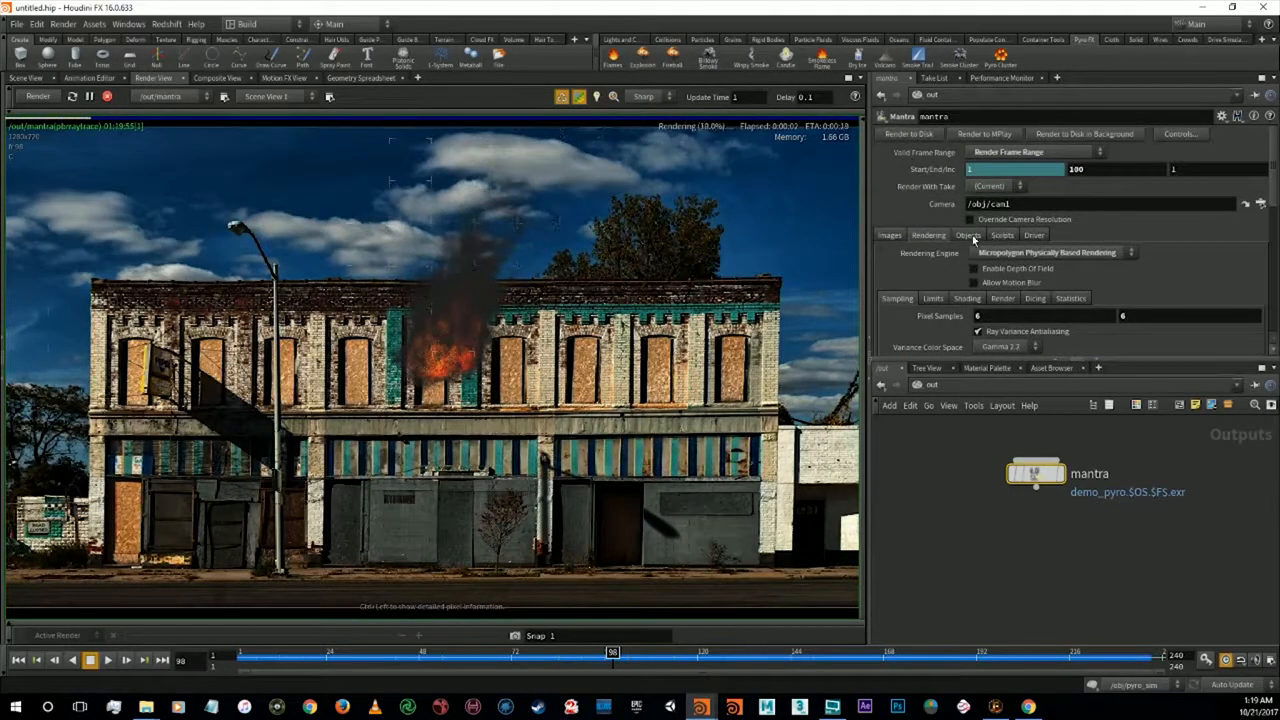
pyautogui.scroll(-1, 1000, 297)
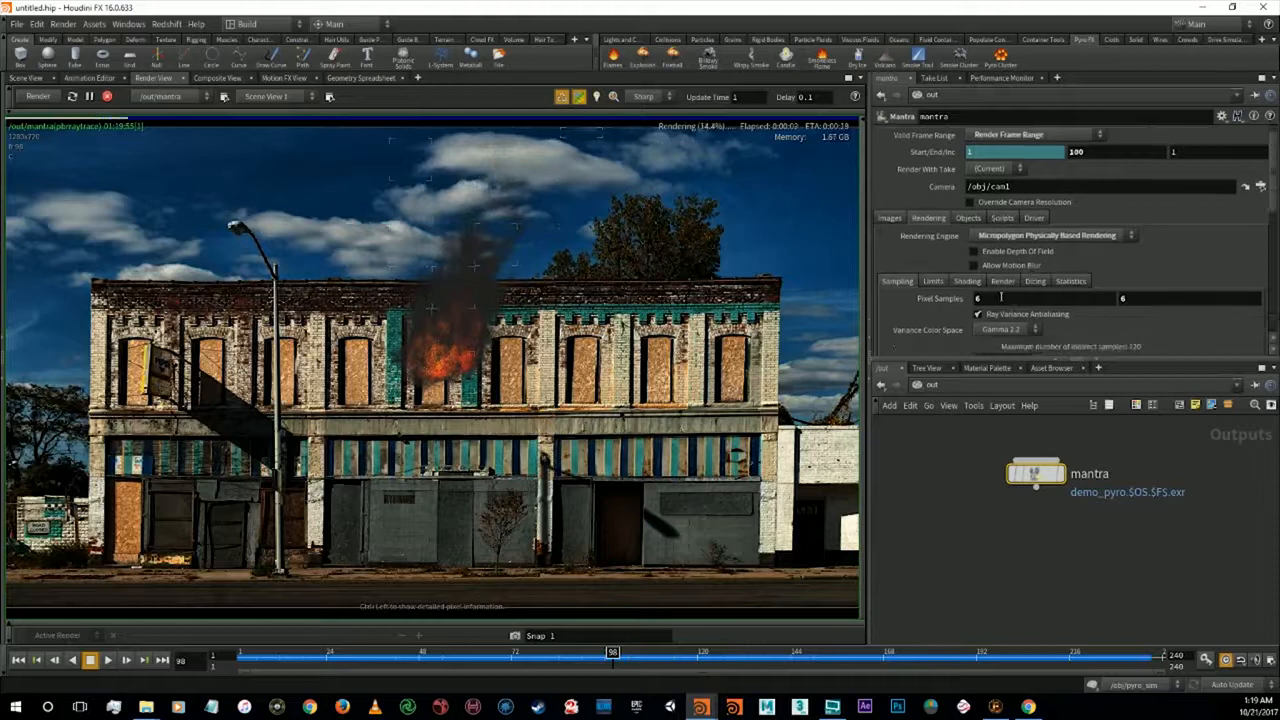
pyautogui.click(941, 287)
pyautogui.scroll(-2, 940, 250)
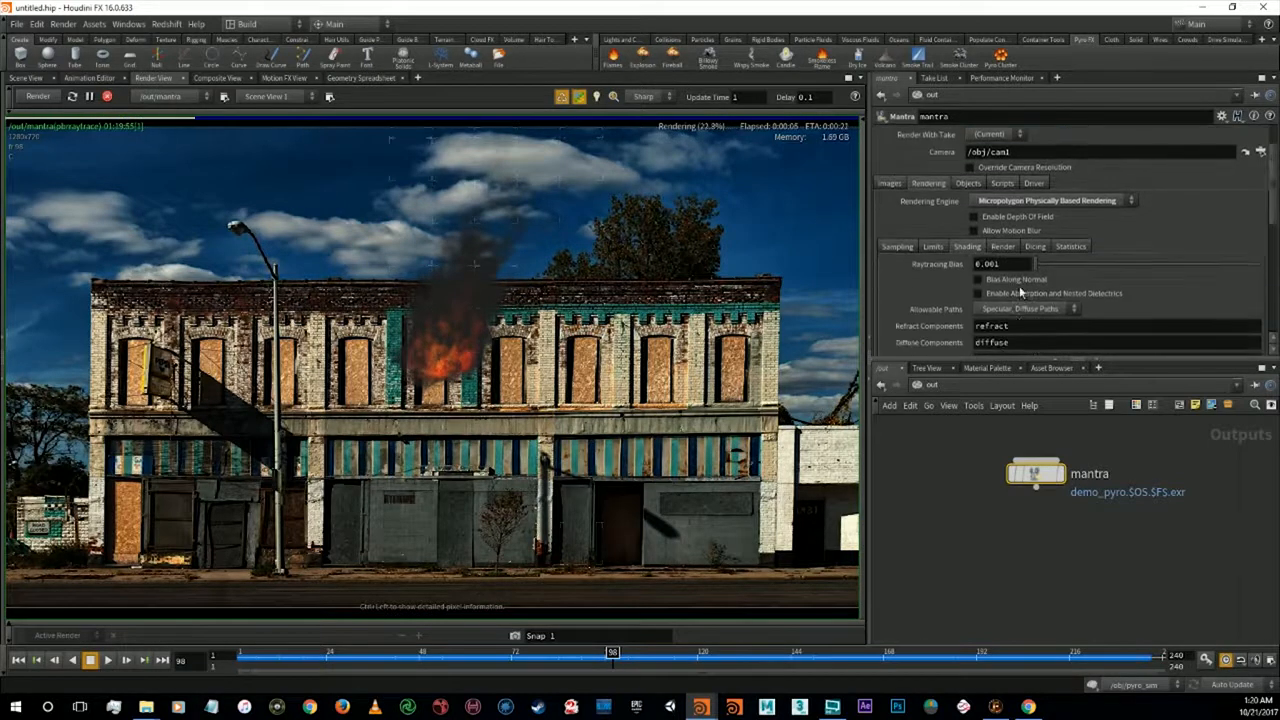
pyautogui.click(934, 195)
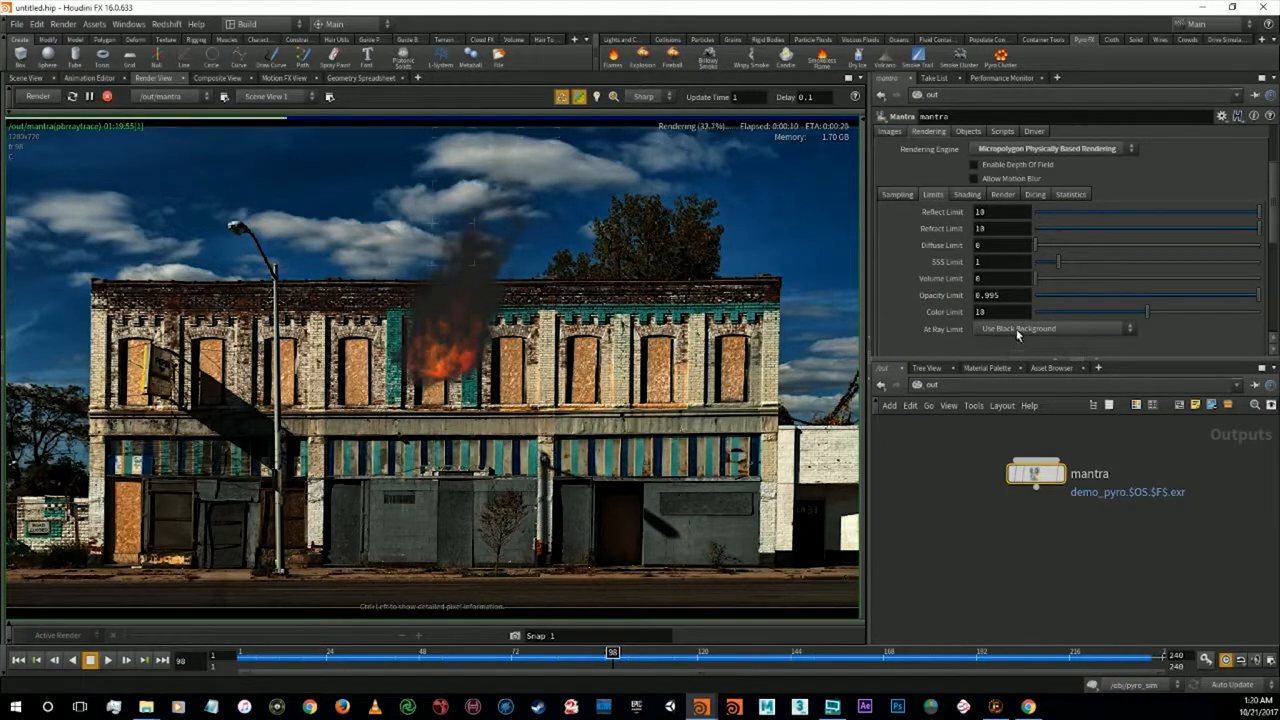
pyautogui.click(897, 194)
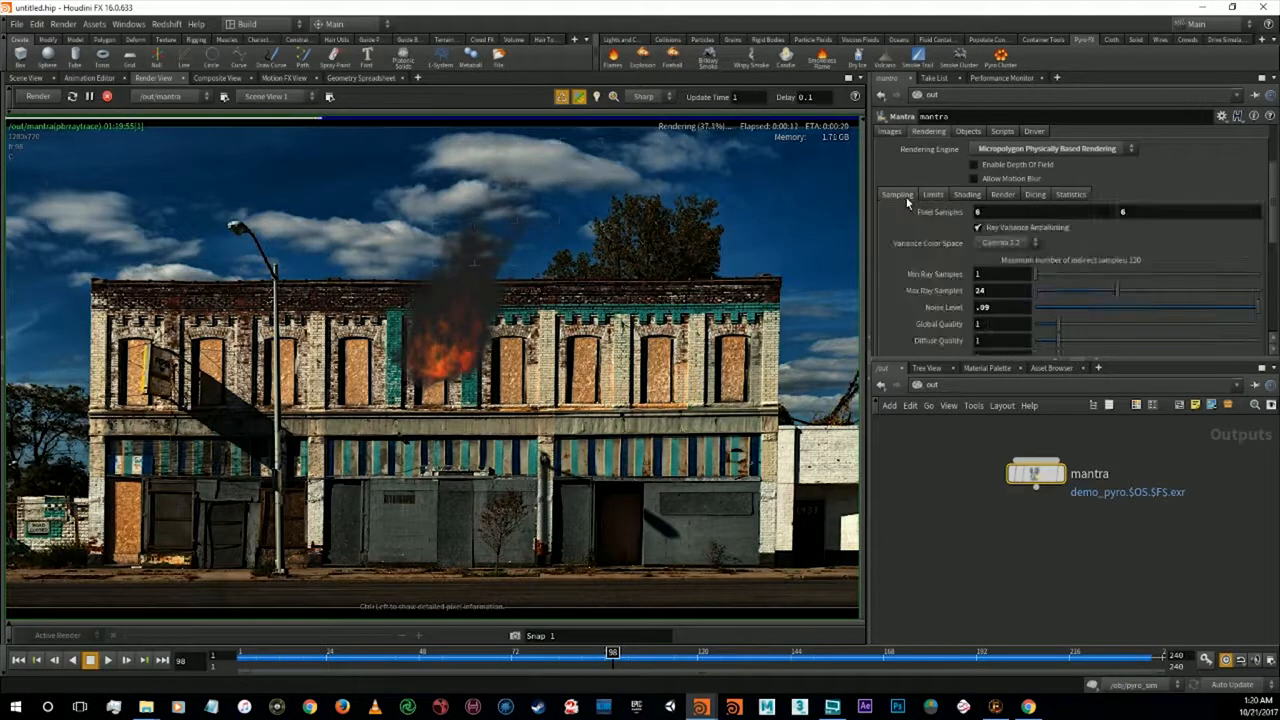
pyautogui.click(1036, 195)
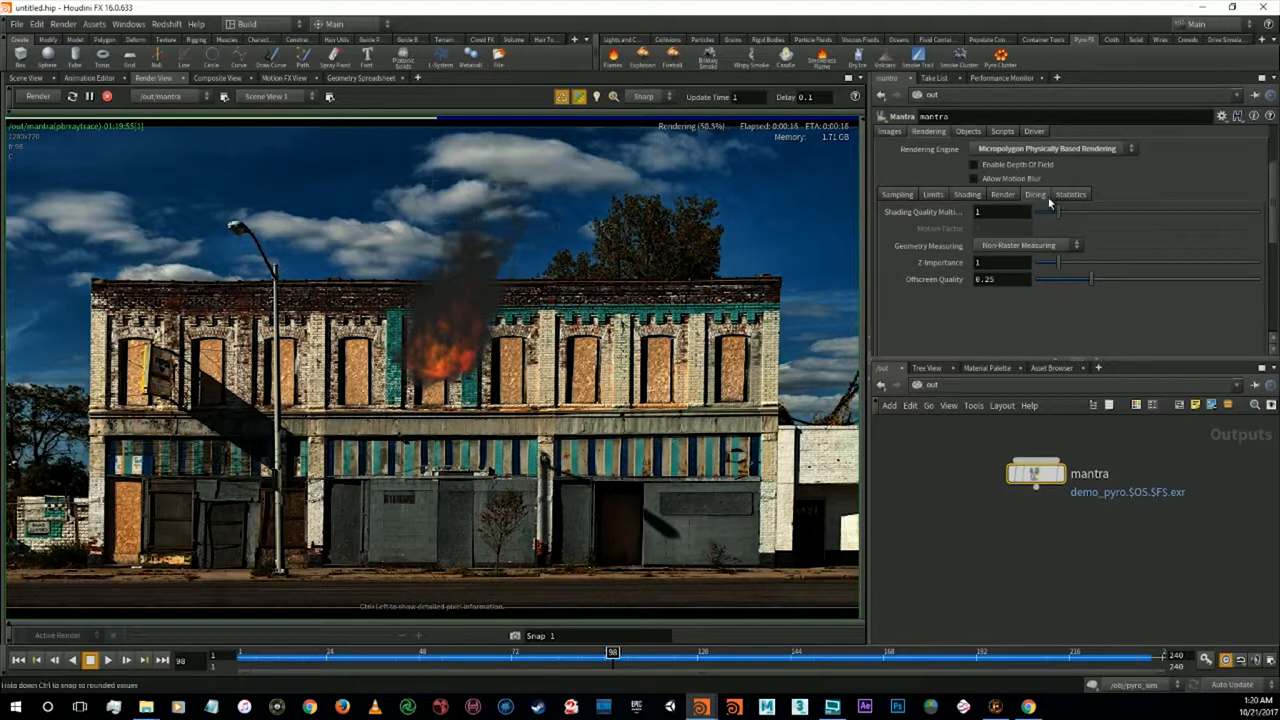
pyautogui.click(1062, 196)
pyautogui.click(931, 196)
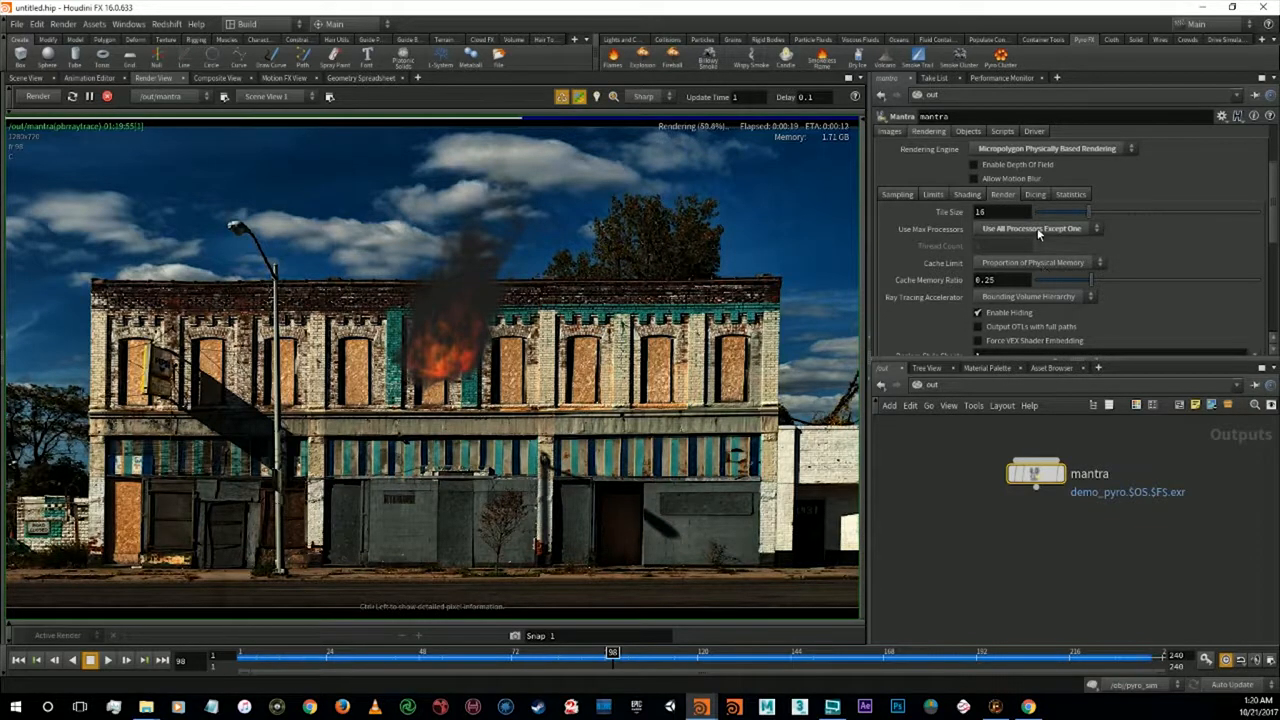
pyautogui.scroll(-1, 1037, 307)
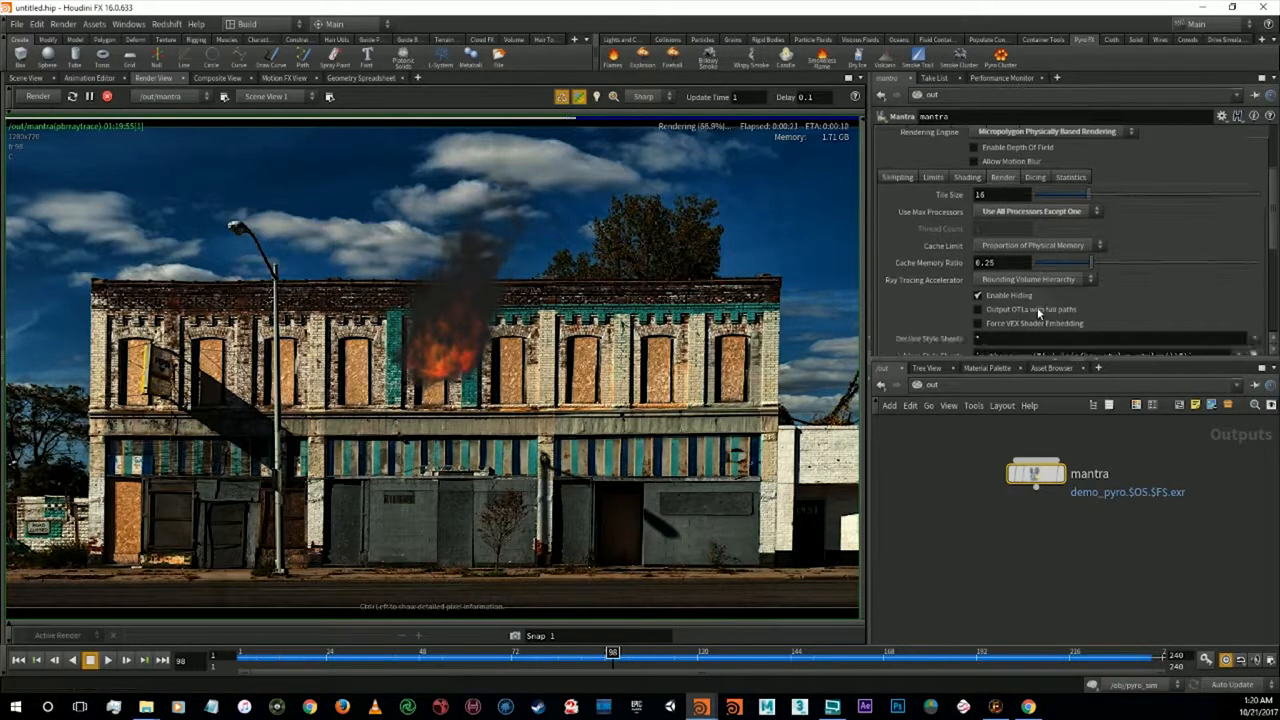
pyautogui.scroll(2, 1027, 303)
pyautogui.click(896, 214)
pyautogui.scroll(3, 956, 255)
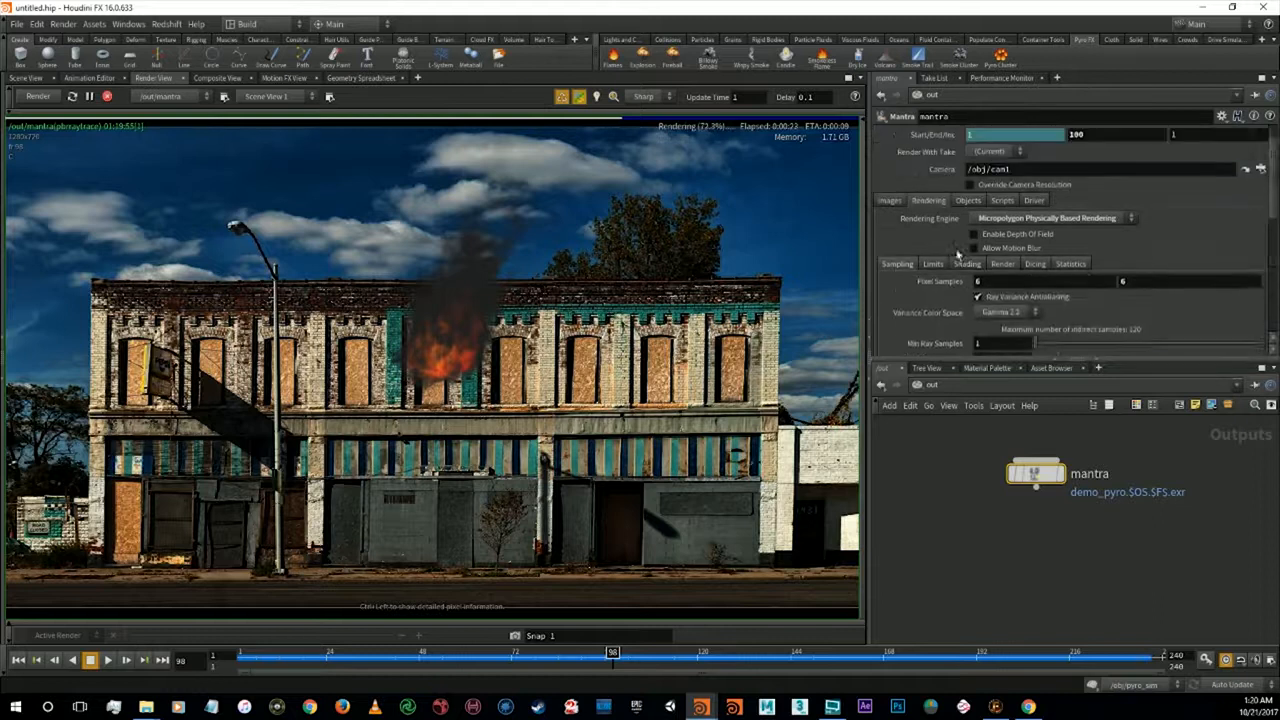
pyautogui.click(891, 238)
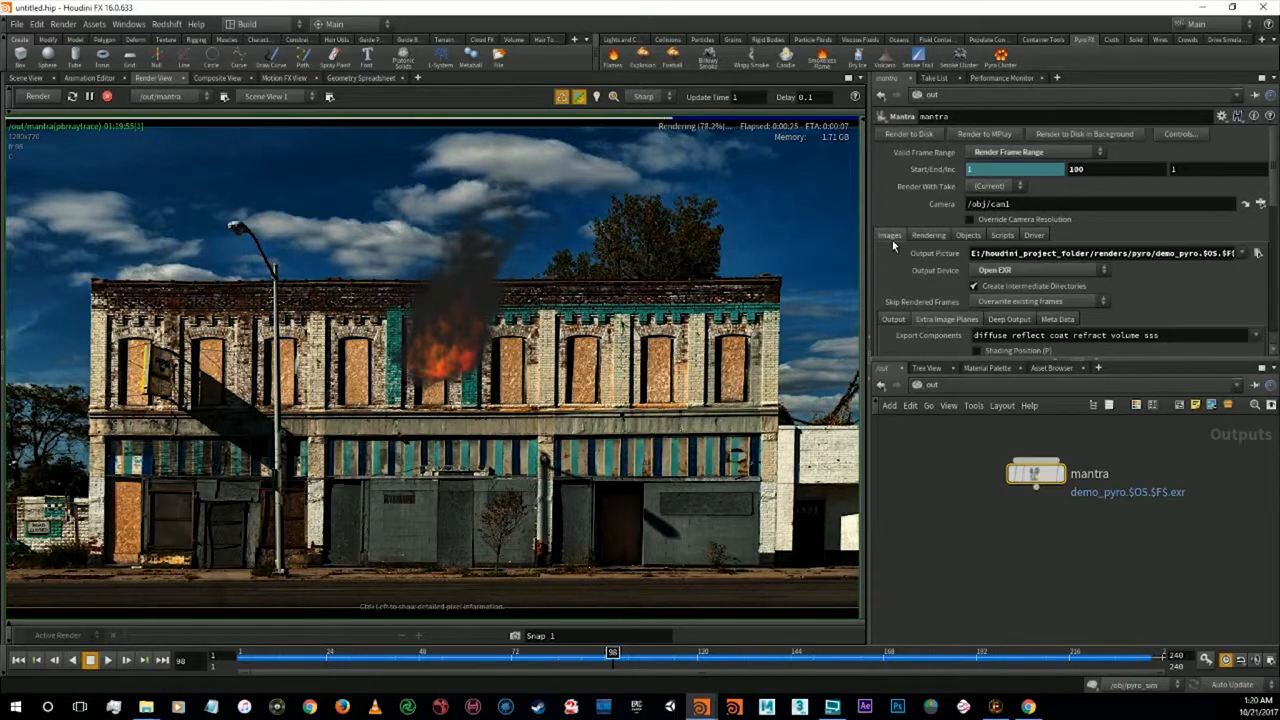
# Start saving the scene under a new name and create a demo folder containing a pyro folder in E:/houdini_project_folder/scenes
pyautogui.click(20, 29)
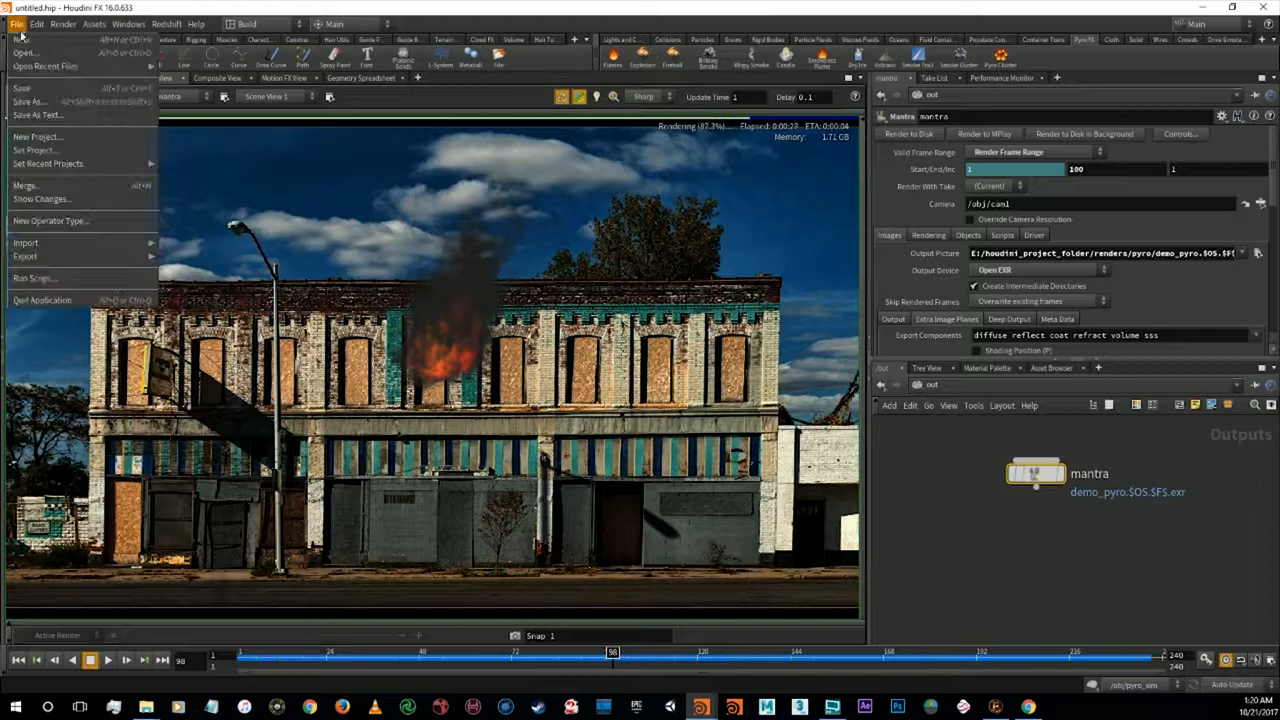
pyautogui.click(57, 101)
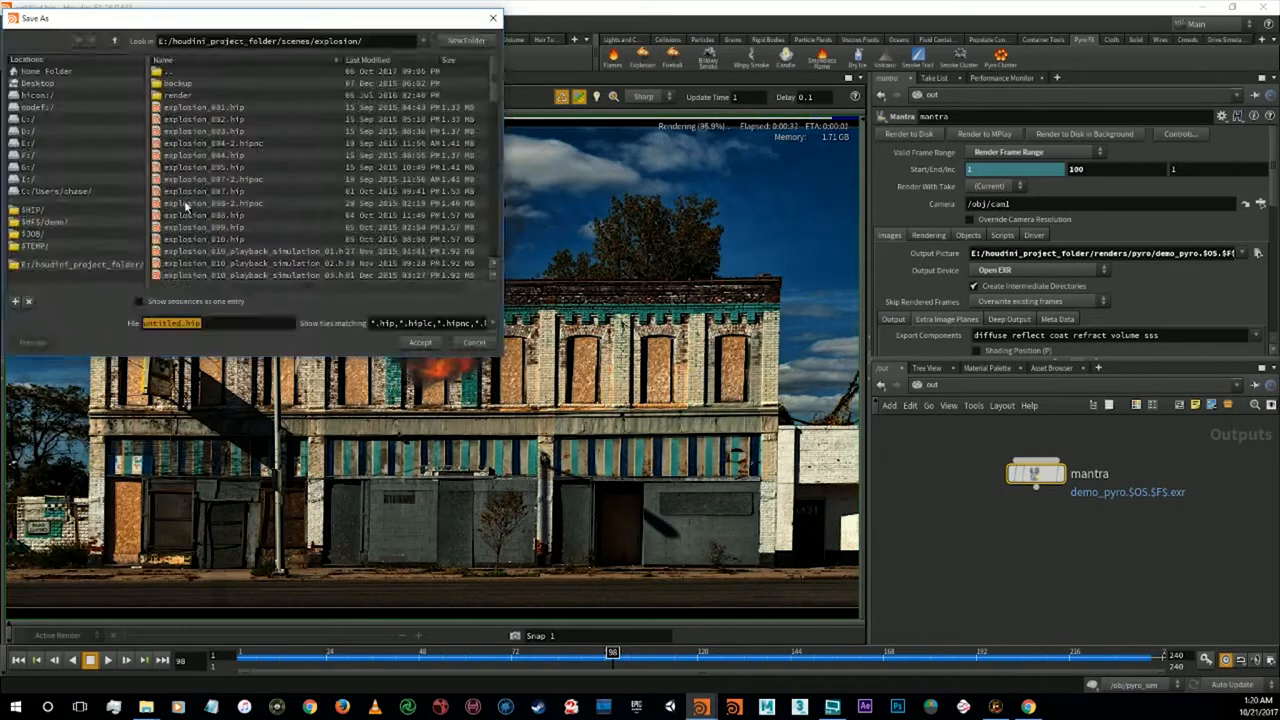
pyautogui.click(36, 144)
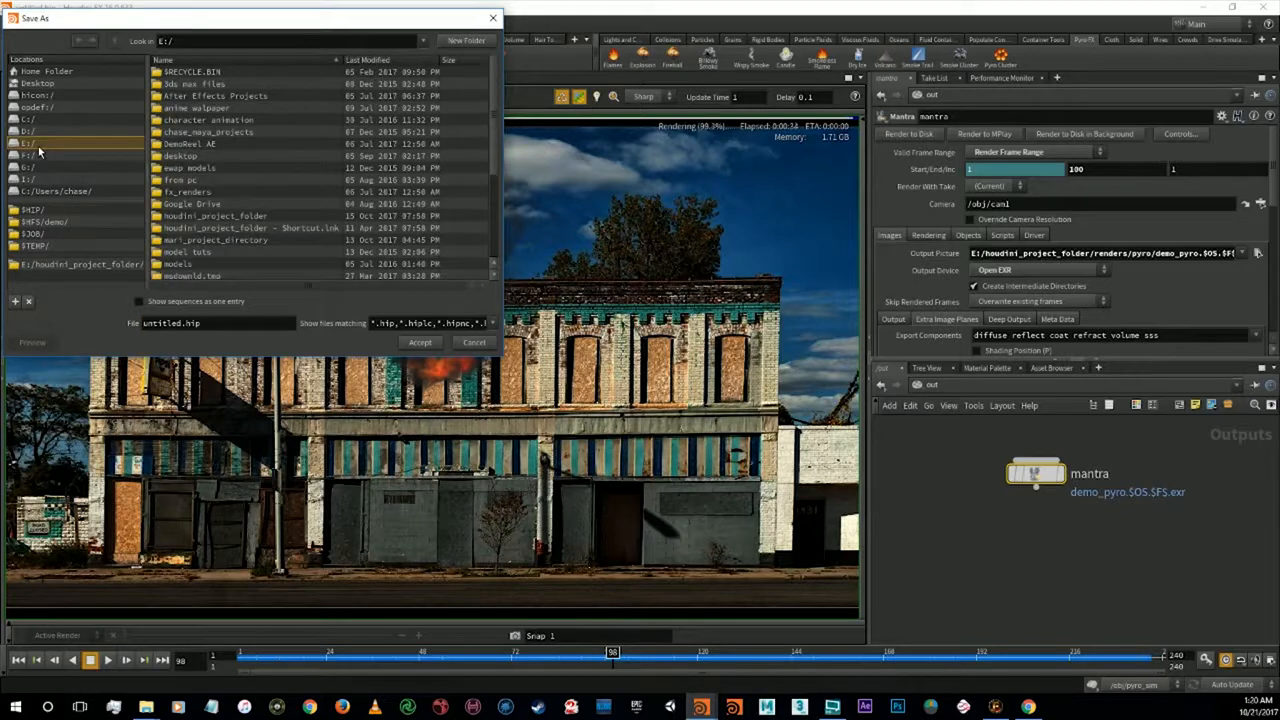
pyautogui.click(80, 264)
pyautogui.doubleClick(180, 168)
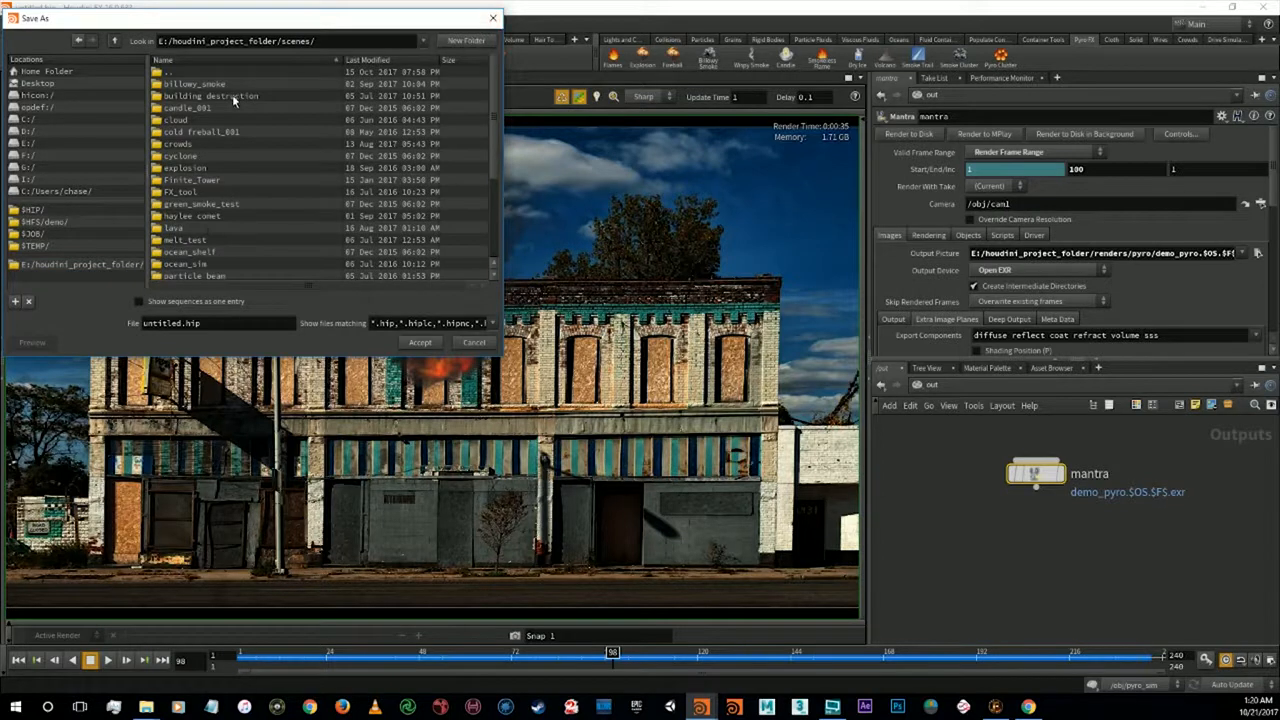
pyautogui.click(466, 40)
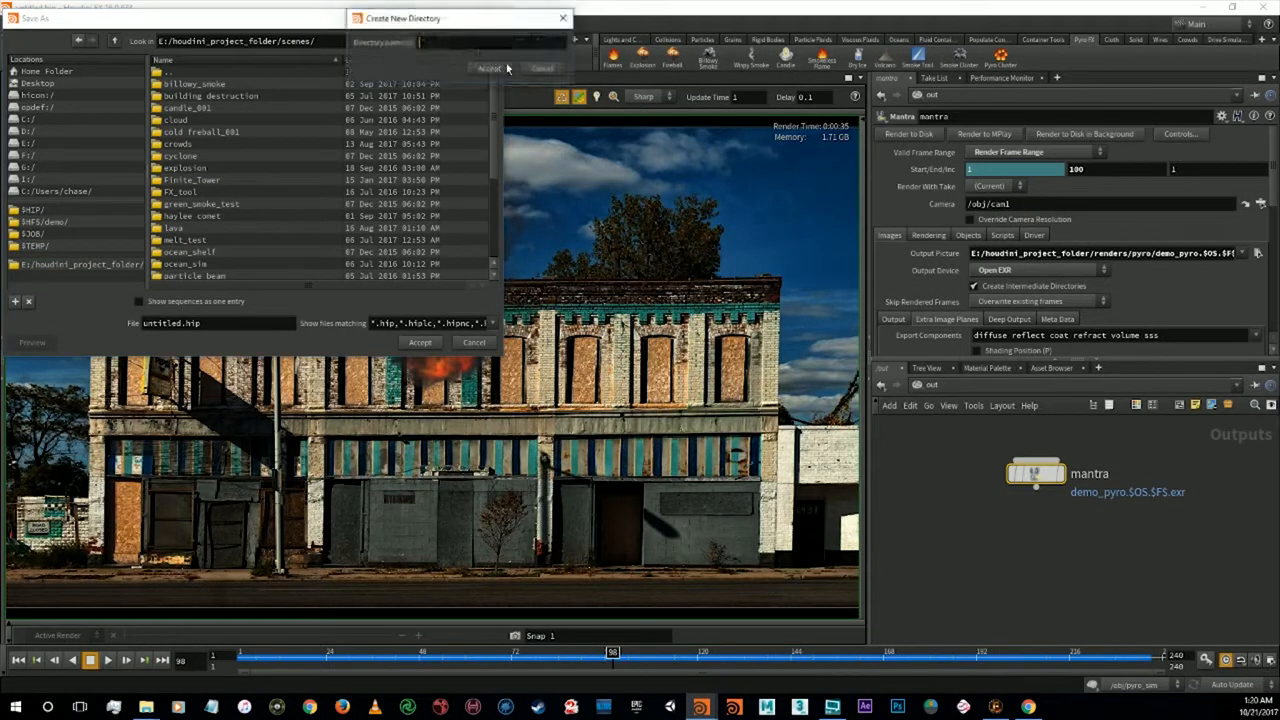
pyautogui.write('demo')
pyautogui.click(498, 69)
pyautogui.click(465, 44)
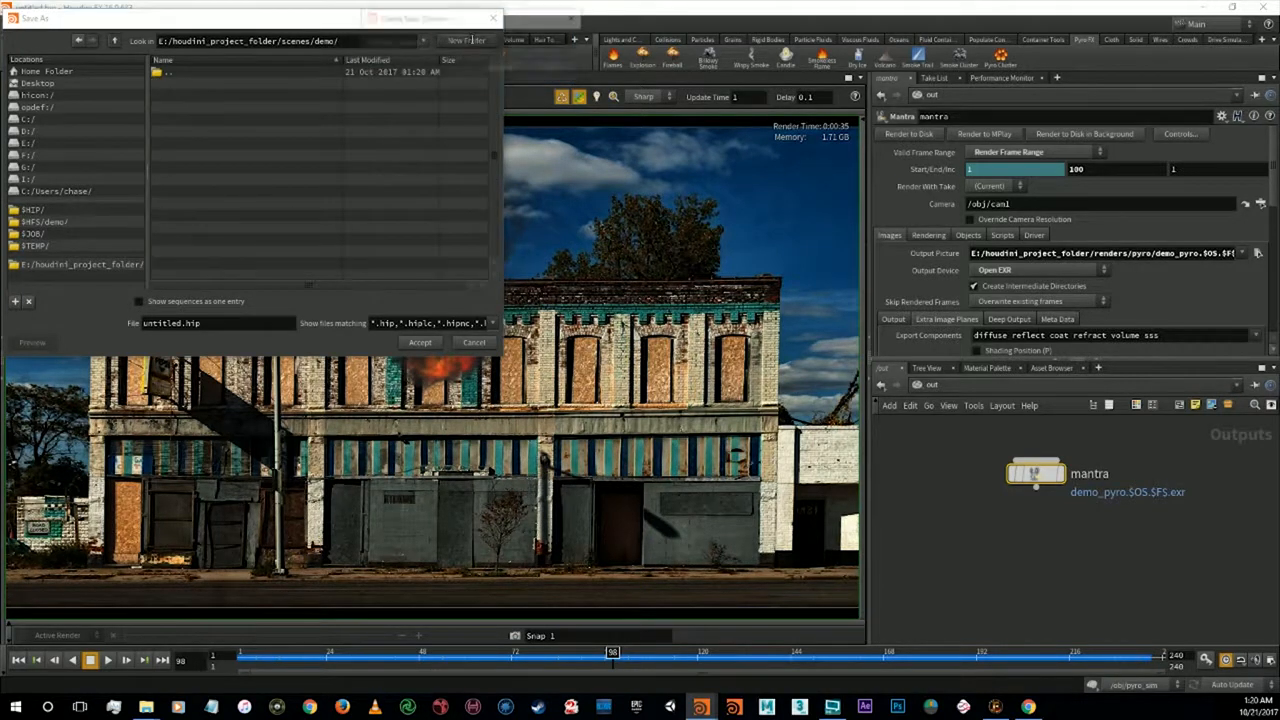
pyautogui.write('pyro')
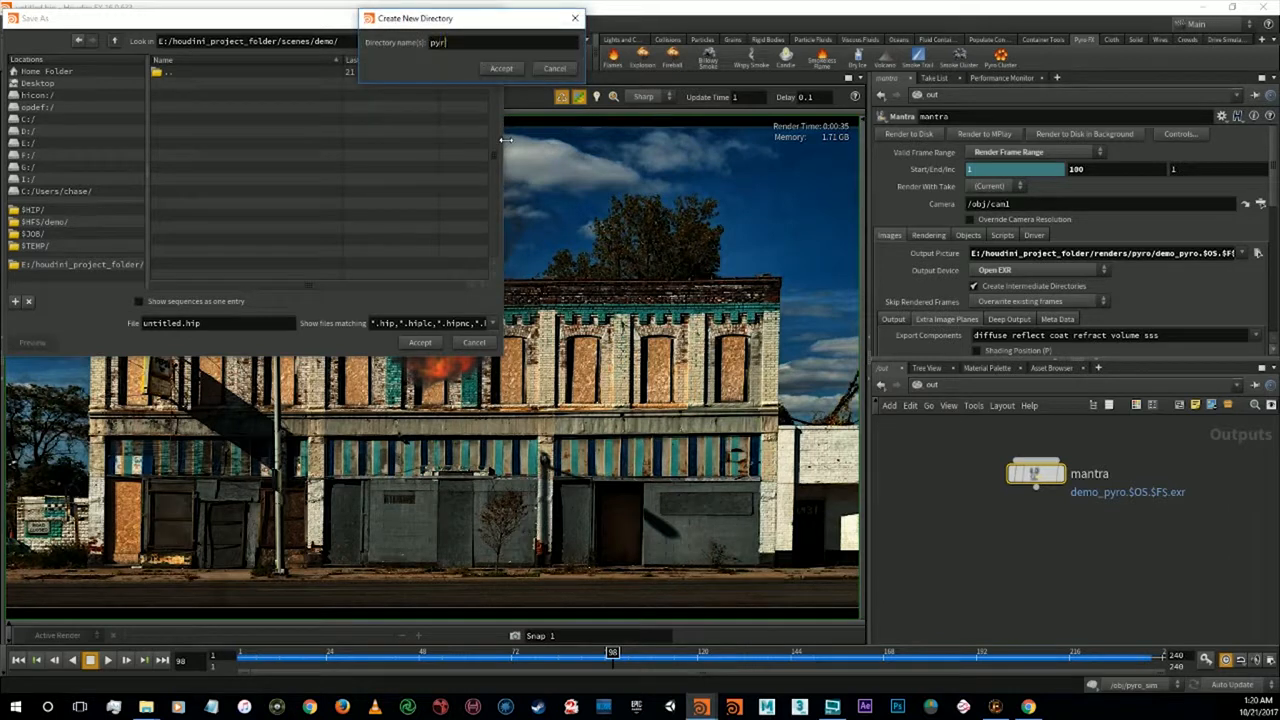
pyautogui.click(500, 70)
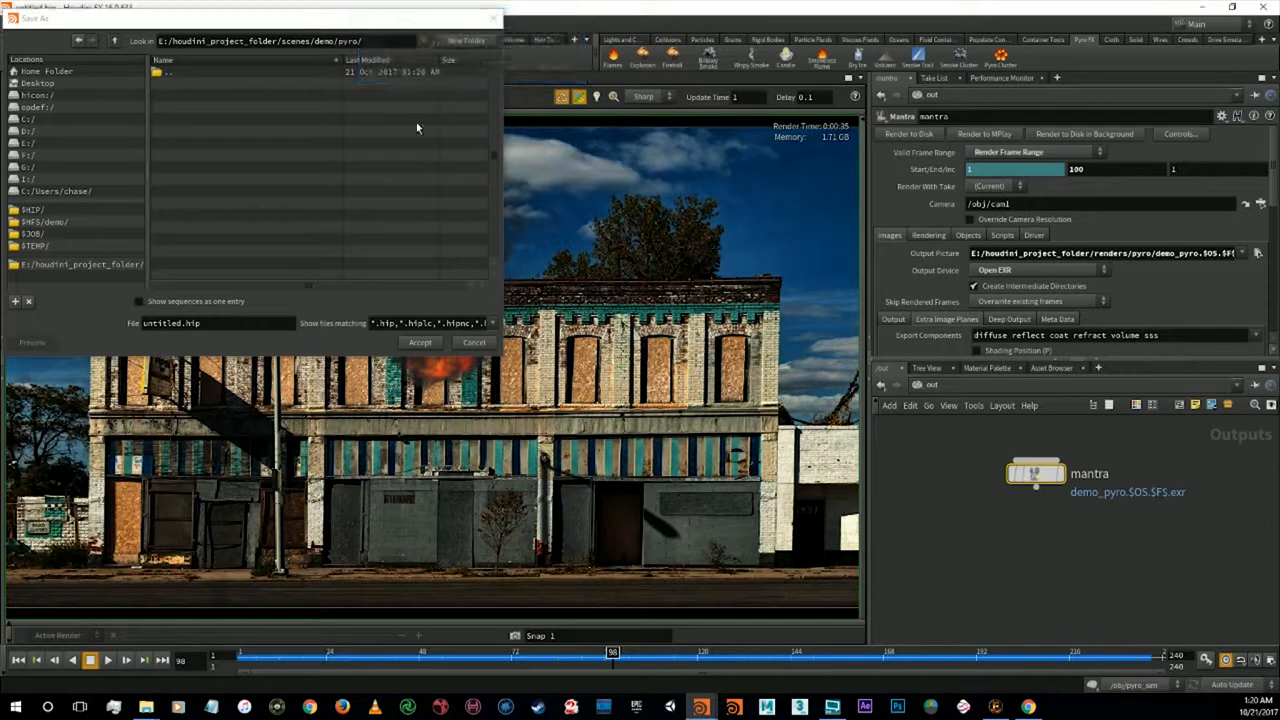
# Save the scene as demo_pyro_001.hip in the scenes/demo/pyro folder
pyautogui.moveTo(185, 323); pyautogui.dragTo(90, 325)
pyautogui.write('demo')
pyautogui.press('BackSpace')
pyautogui.write('mo_pyro')
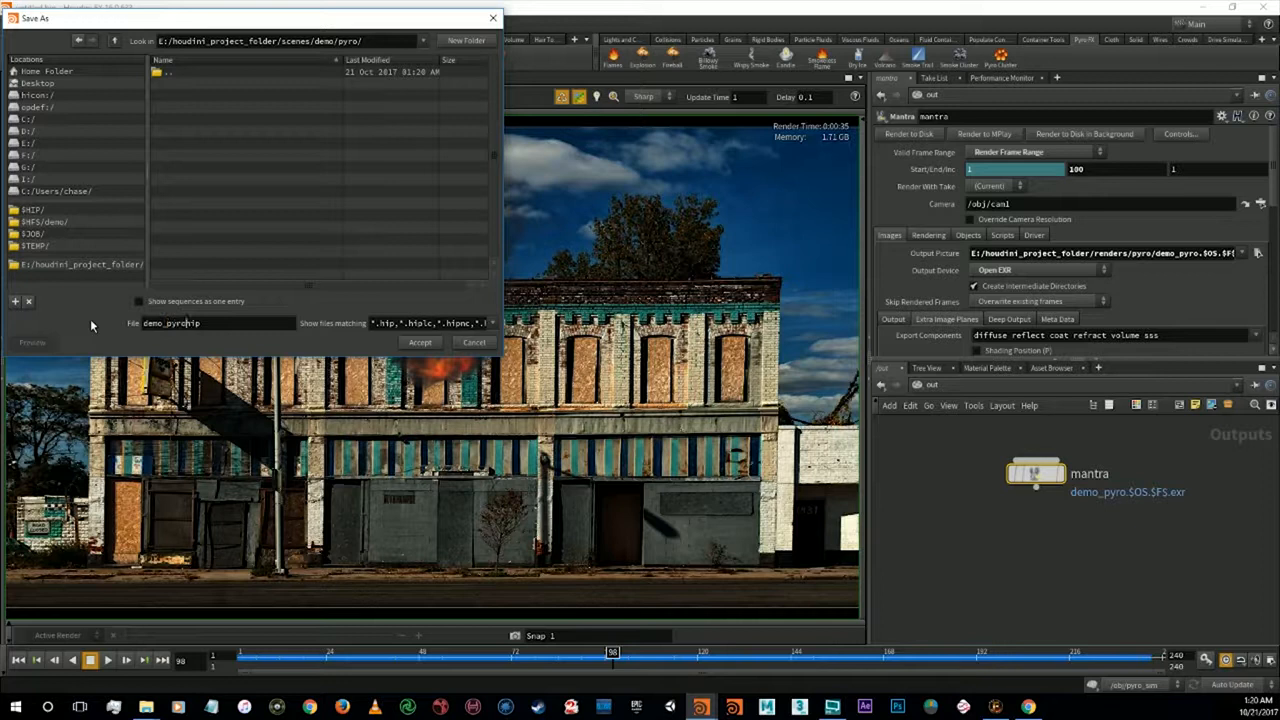
pyautogui.write('_001.')
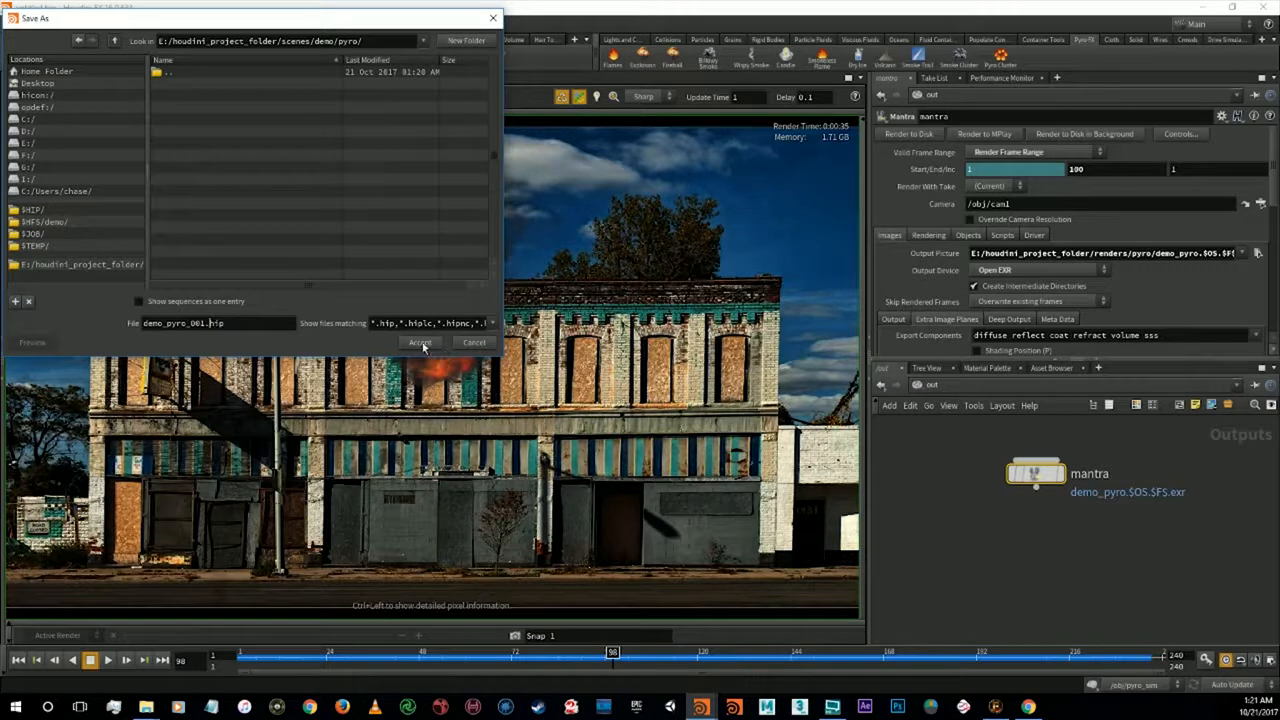
pyautogui.click(271, 325)
pyautogui.click(421, 343)
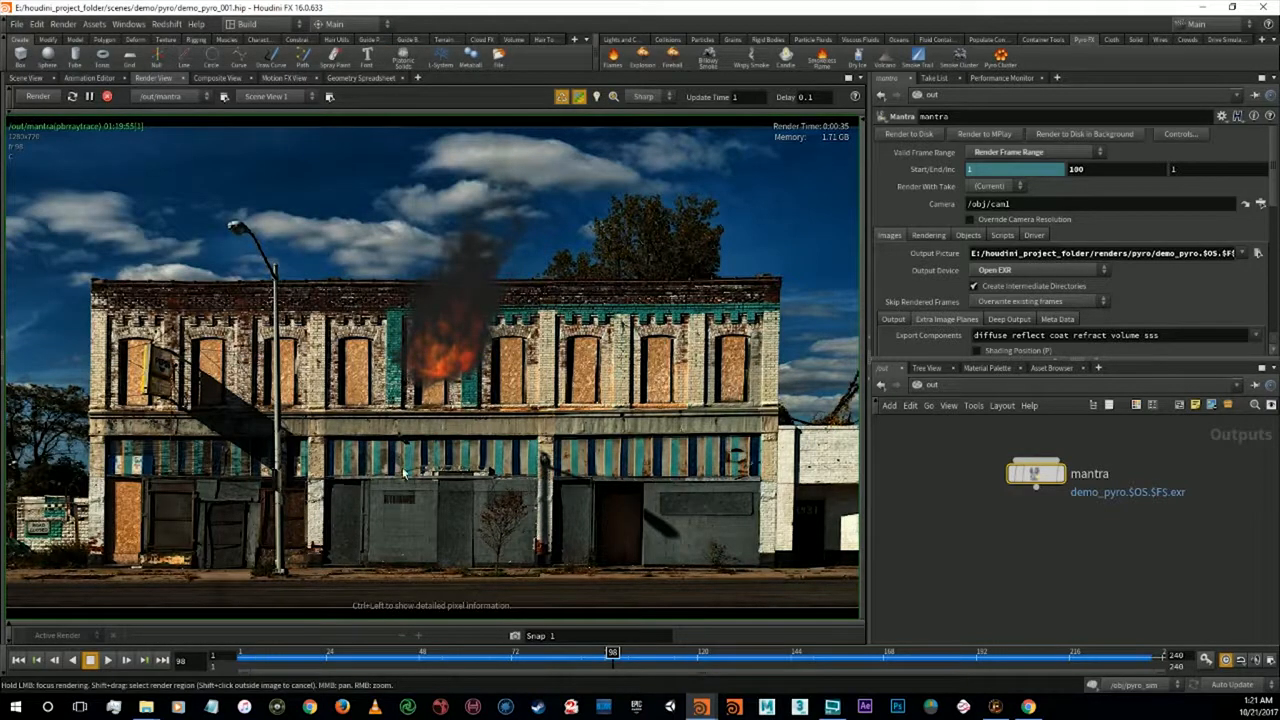
# Restart and stop the preview render, and switch to the 3D scene view
pyautogui.click(47, 100)
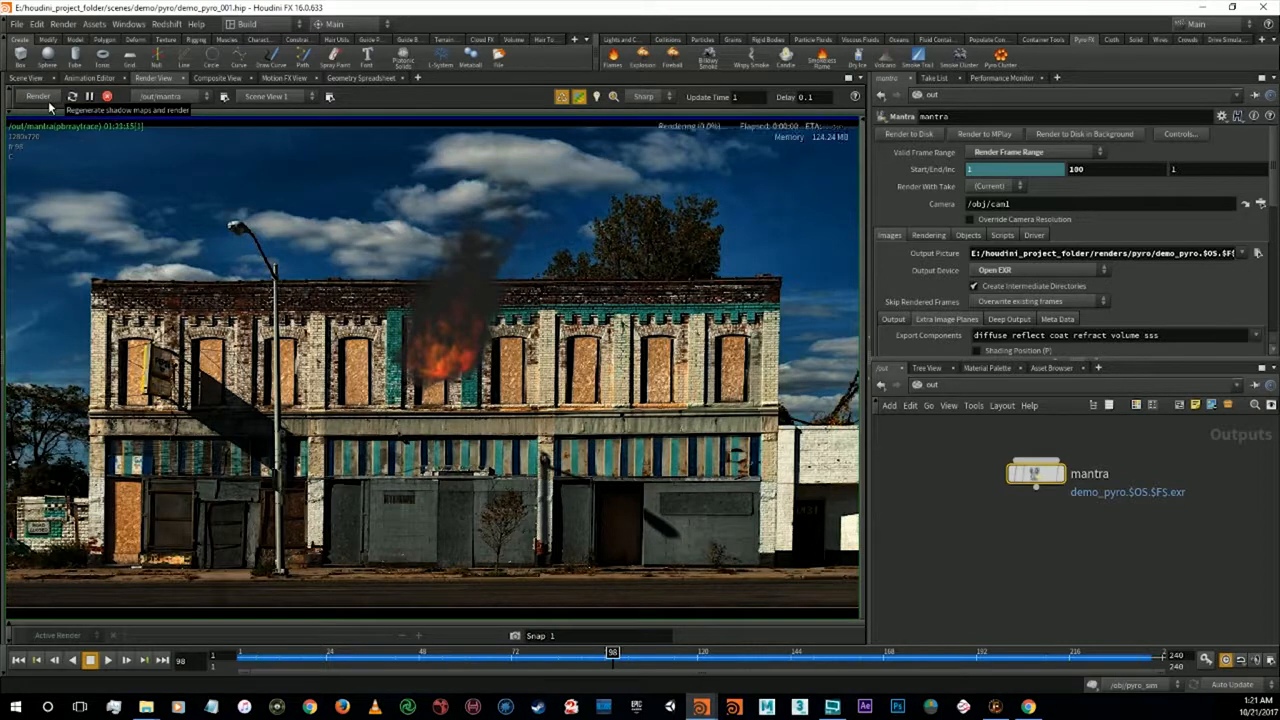
pyautogui.click(107, 96)
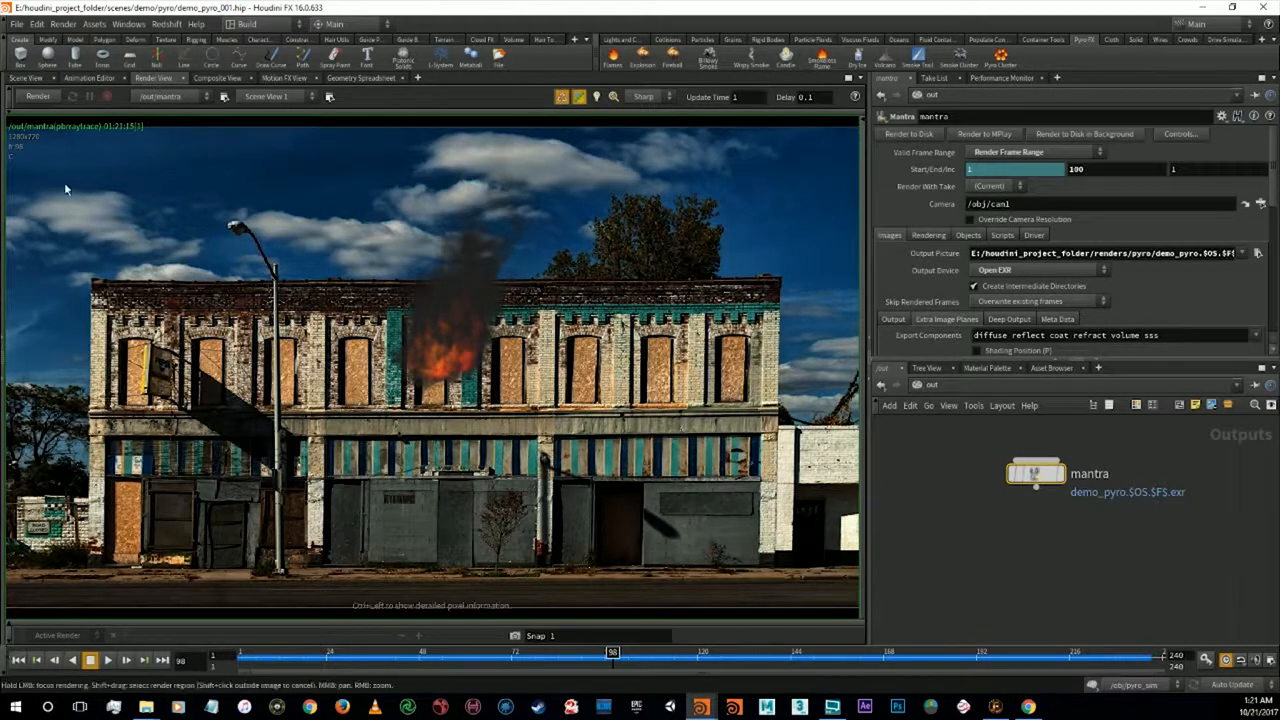
pyautogui.click(25, 78)
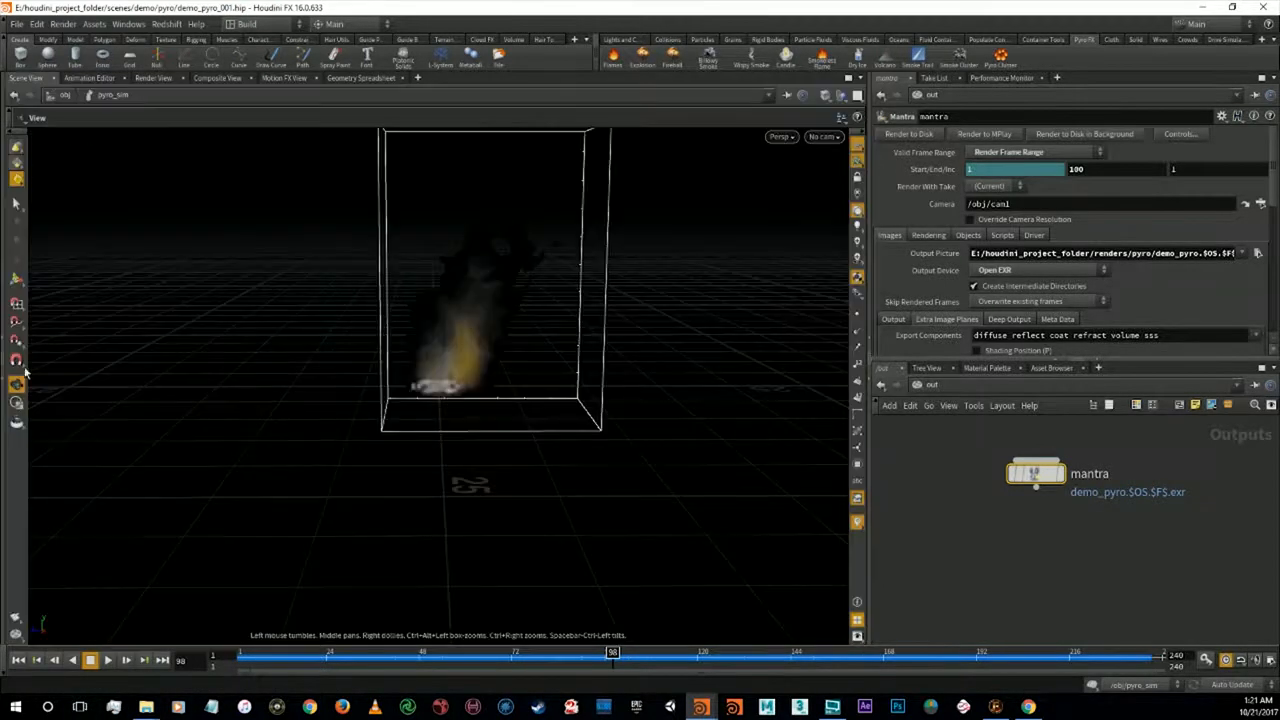
# Preview the current frame with Mantra in MPlay over the detroit-michigan-abandoned-buildings background image from the Desktop, and close the preview
pyautogui.click(24, 636)
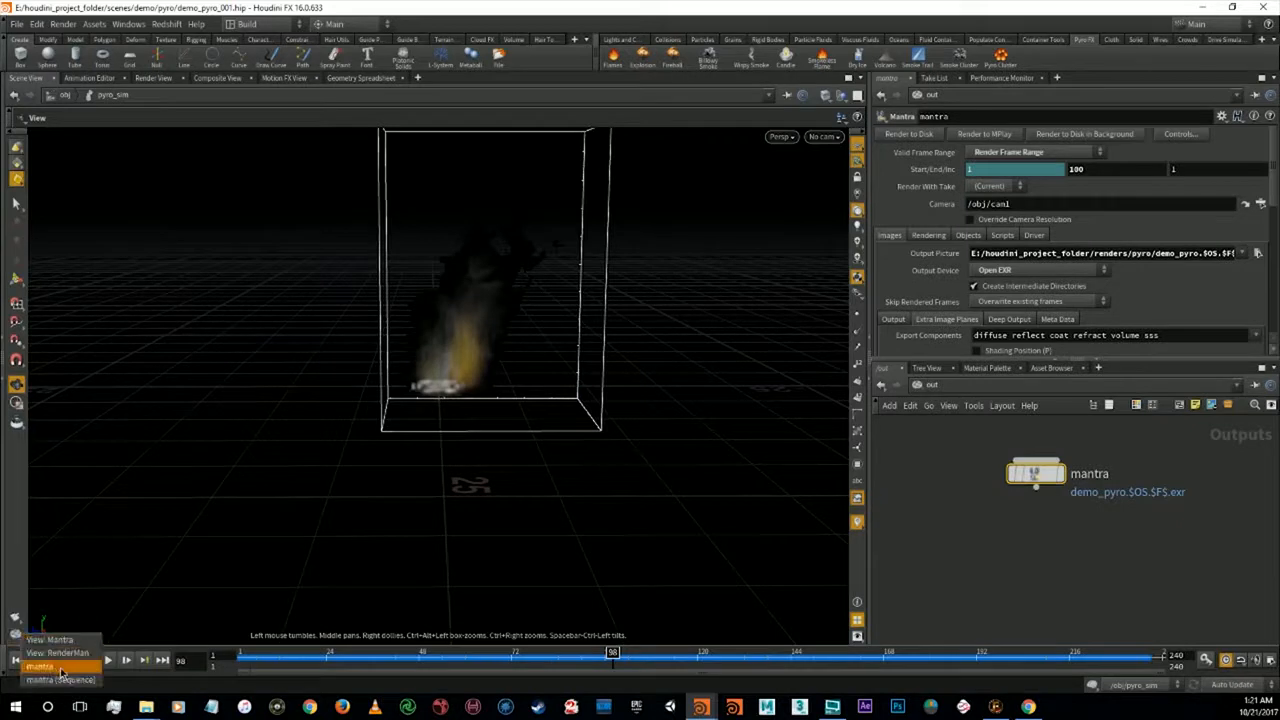
pyautogui.click(60, 668)
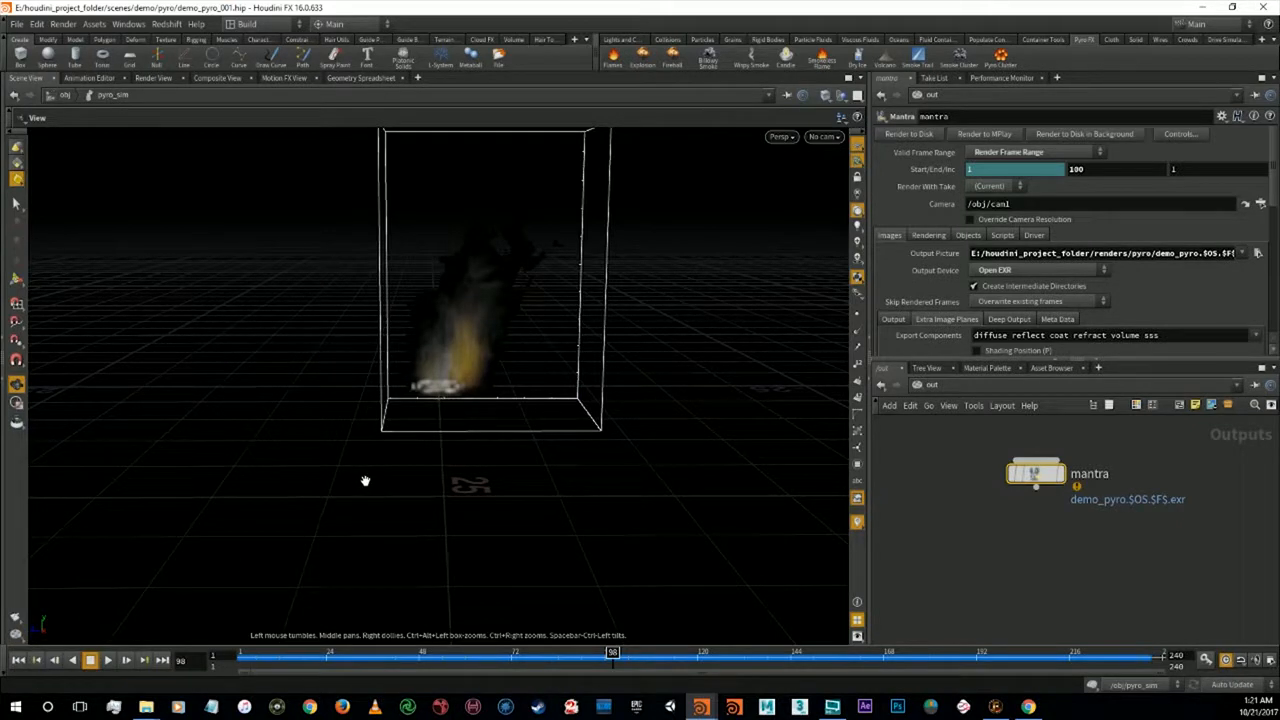
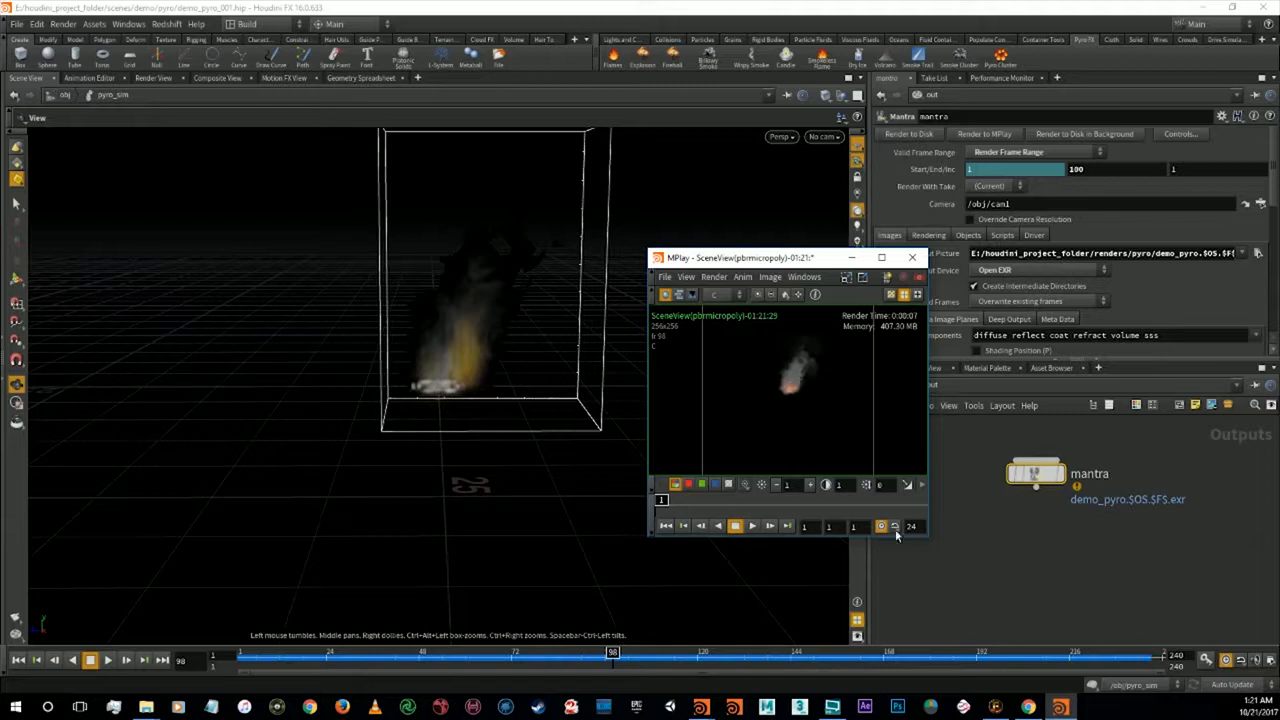
pyautogui.click(665, 277)
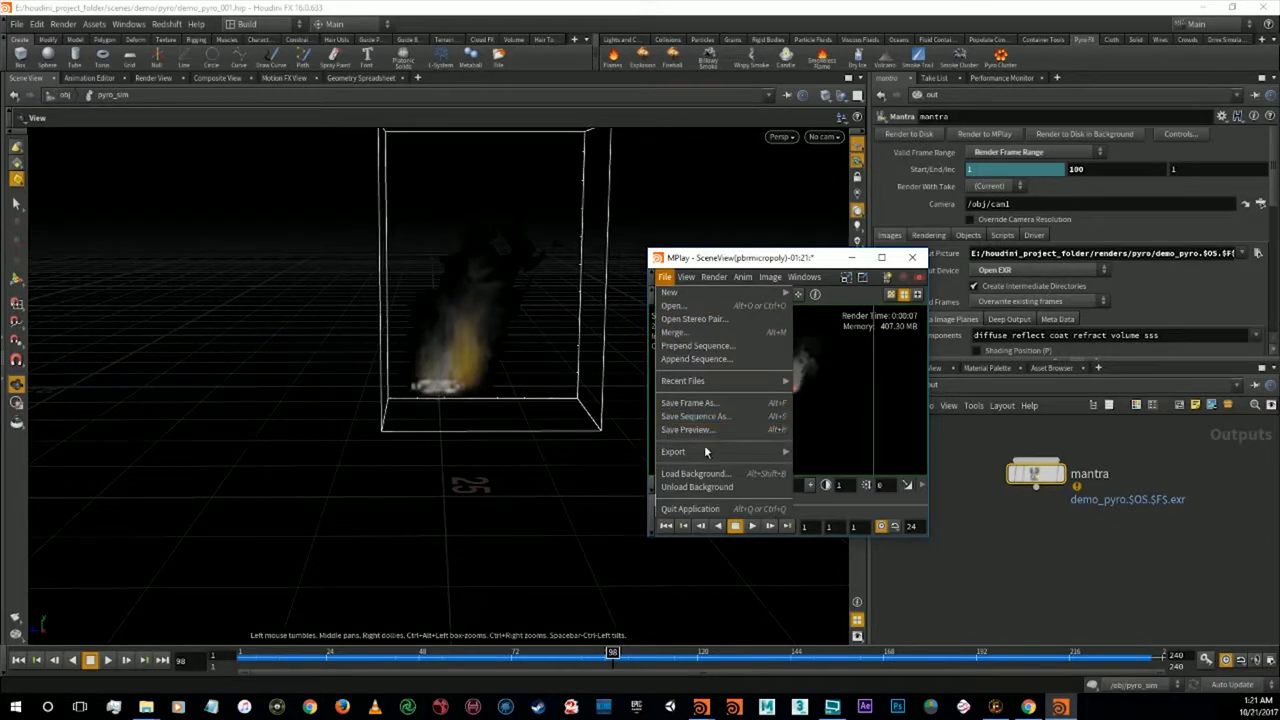
pyautogui.click(716, 478)
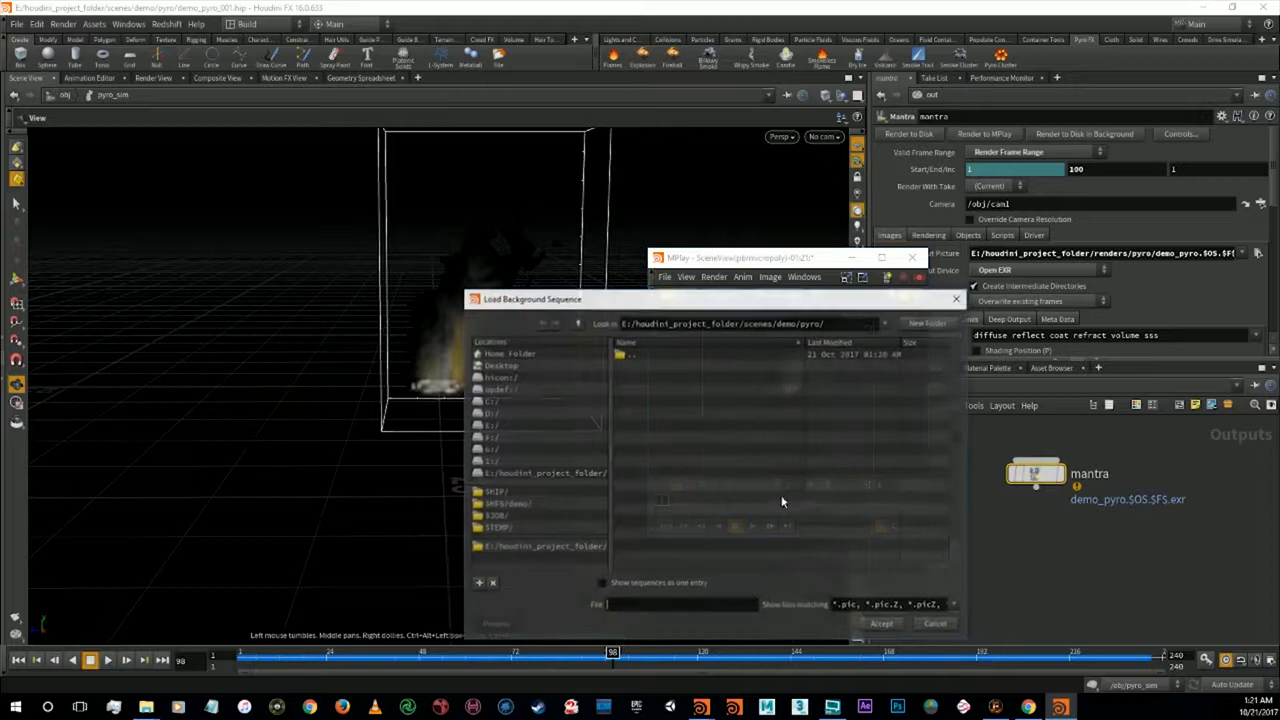
pyautogui.click(503, 365)
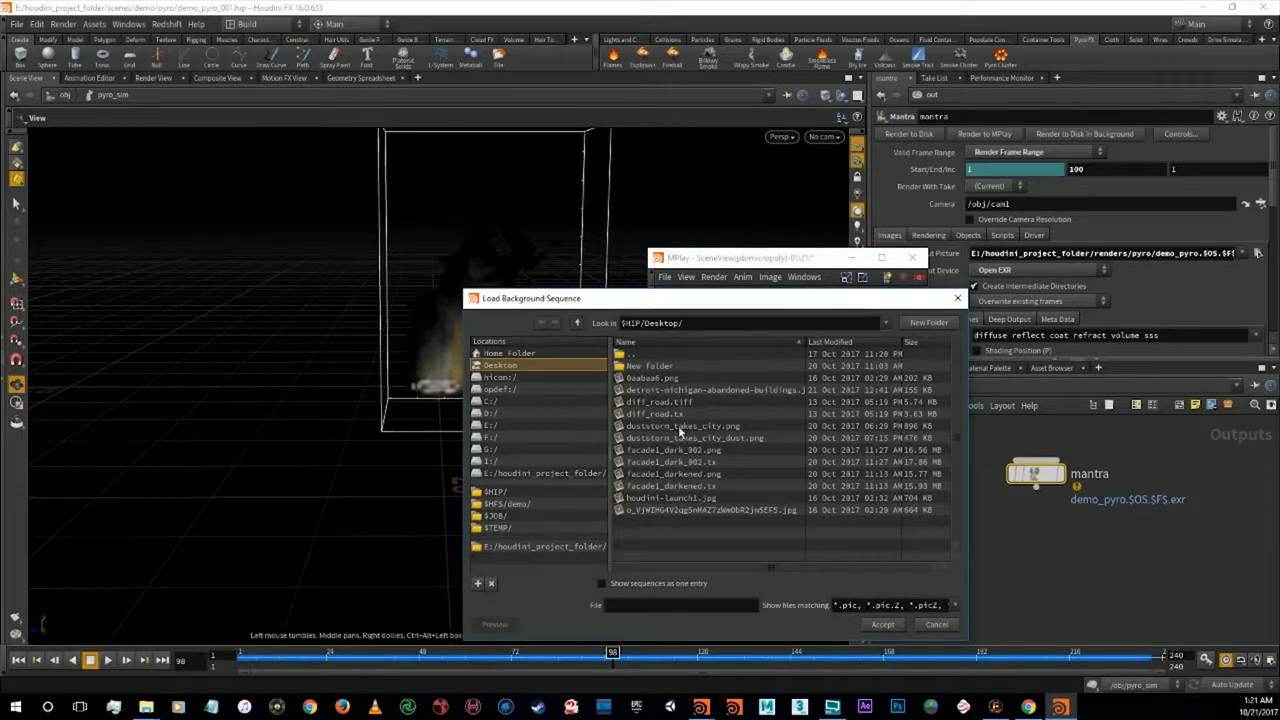
pyautogui.doubleClick(679, 392)
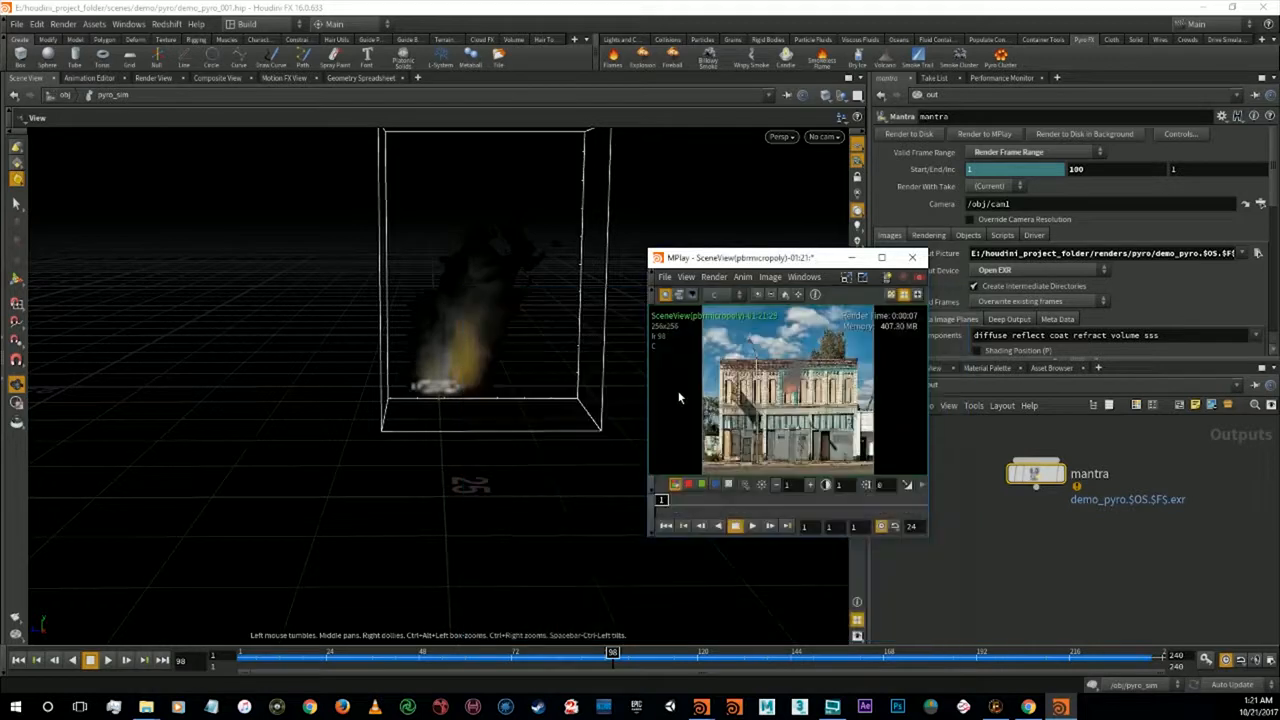
pyautogui.click(912, 257)
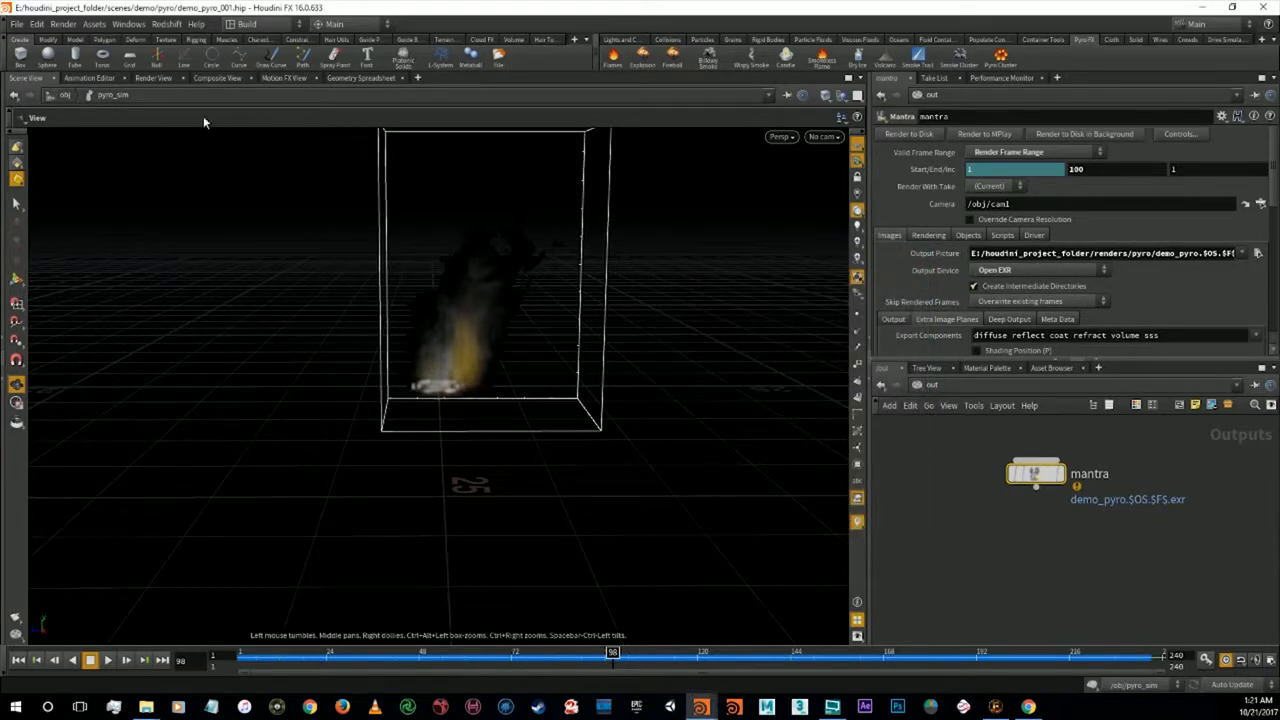
# Show the latest building render and open the fireball material's Pyro Shader parameters
pyautogui.click(152, 78)
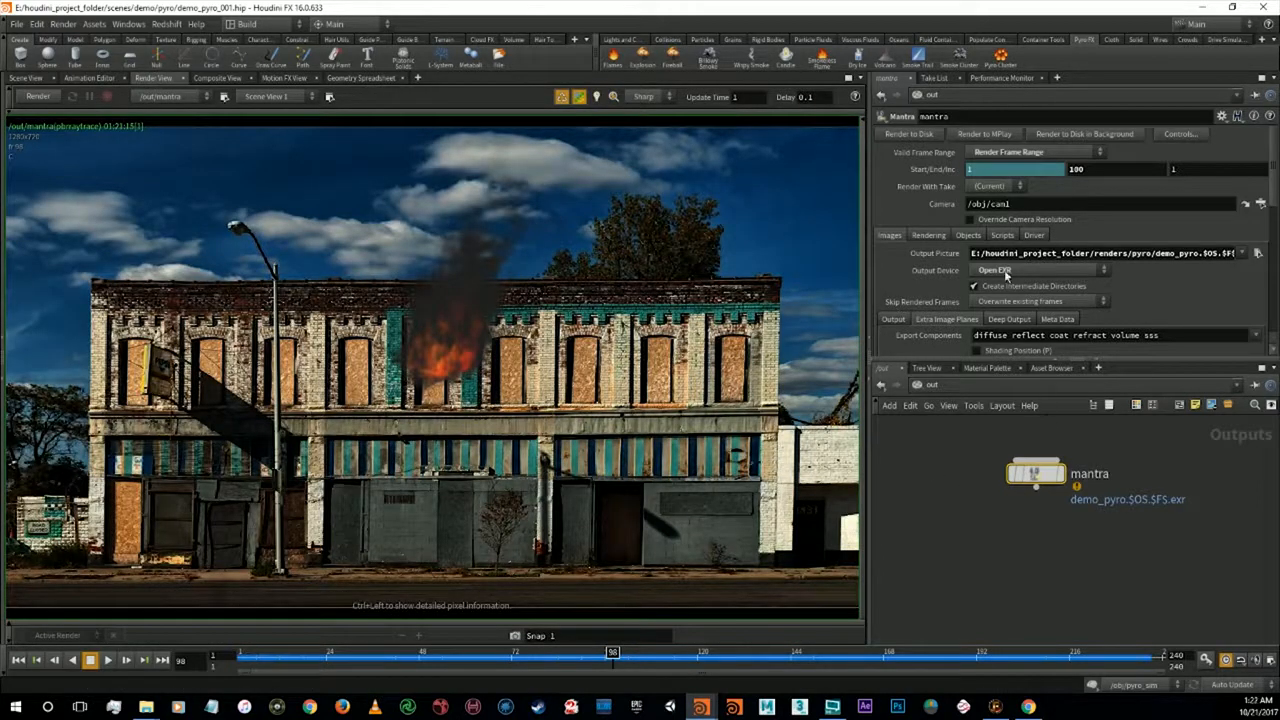
pyautogui.click(990, 368)
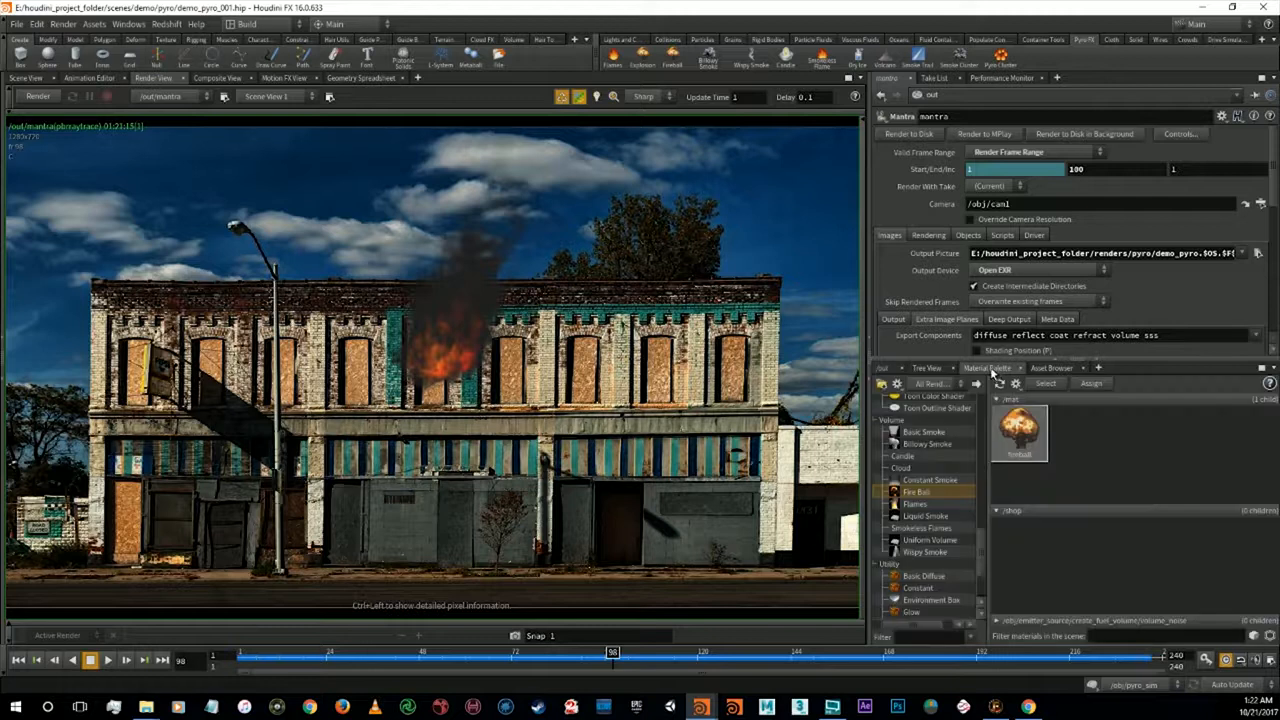
pyautogui.click(1030, 444)
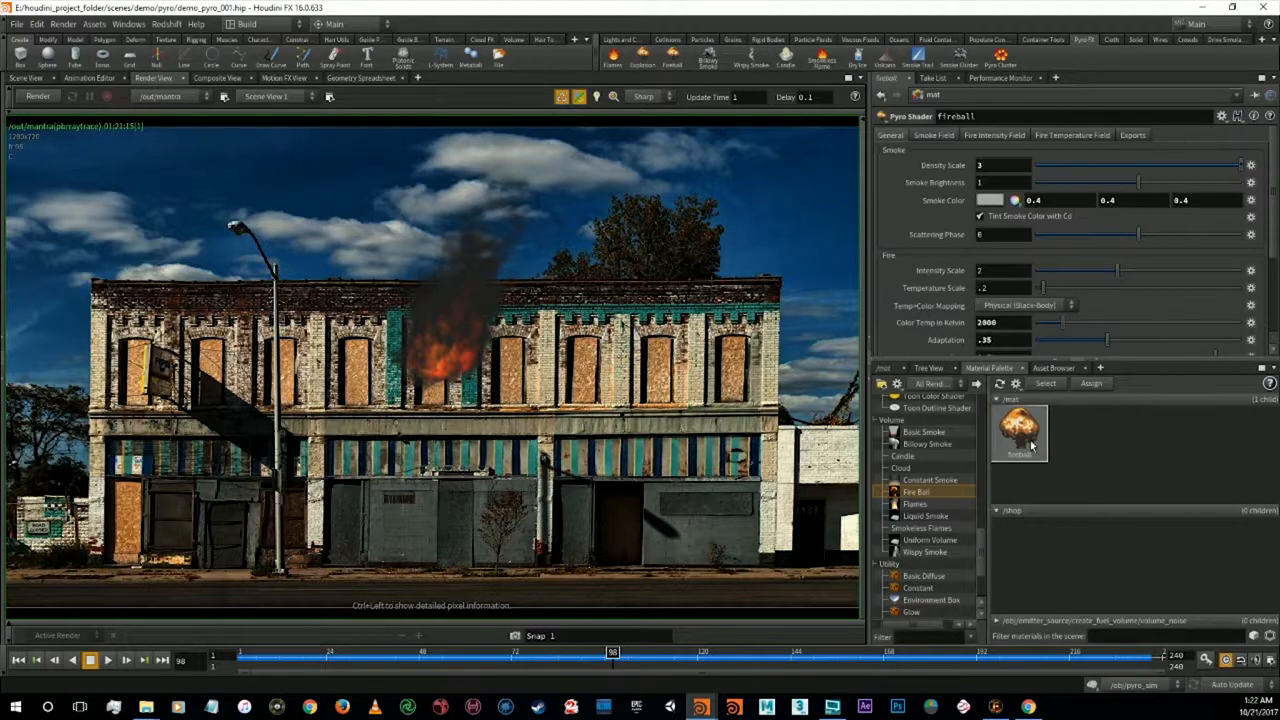
# Disable Tint Smoke Color with Cd on the fireball shader and render a test preview of the 3D scene
pyautogui.click(991, 216)
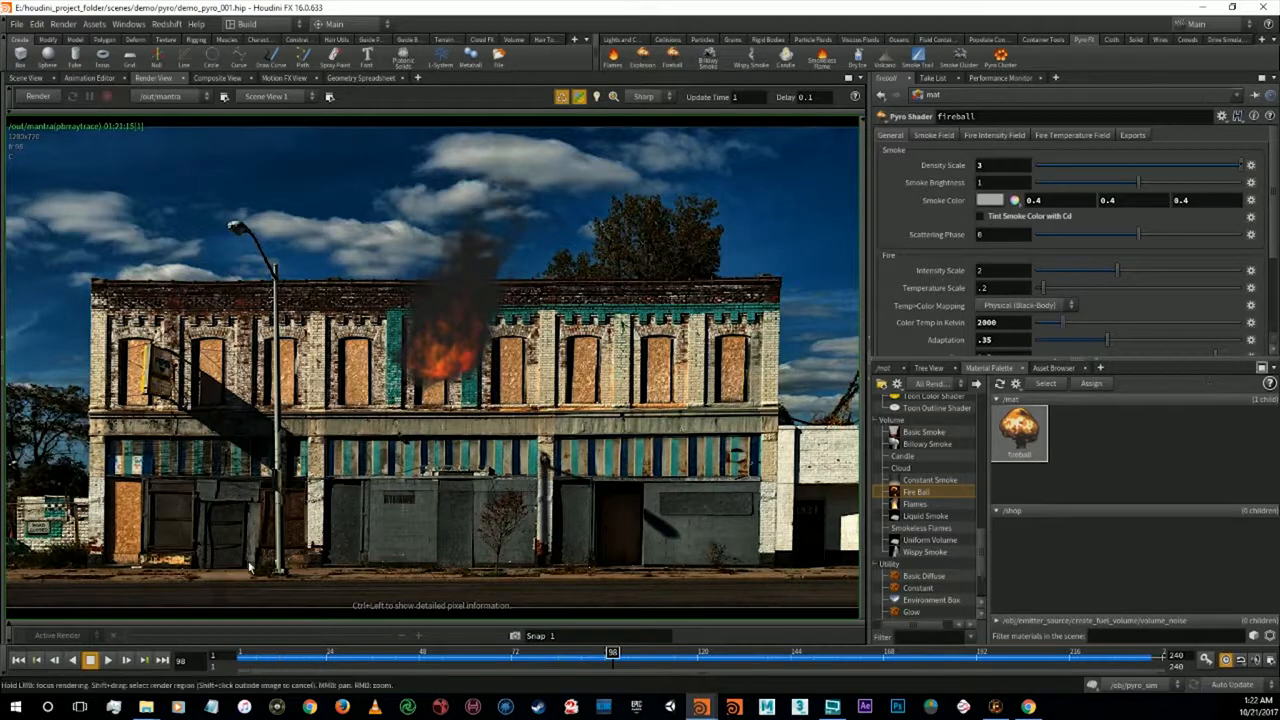
pyautogui.click(25, 77)
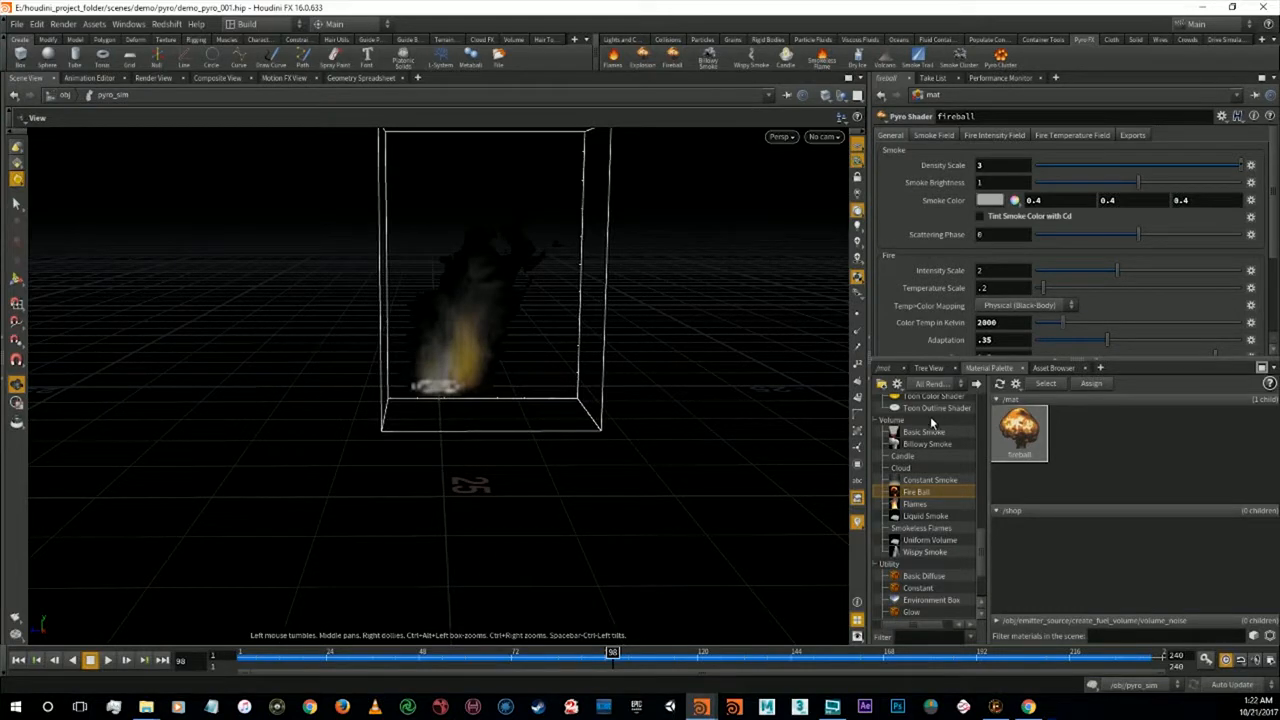
pyautogui.moveTo(1279, 8); pyautogui.dragTo(363, 186)
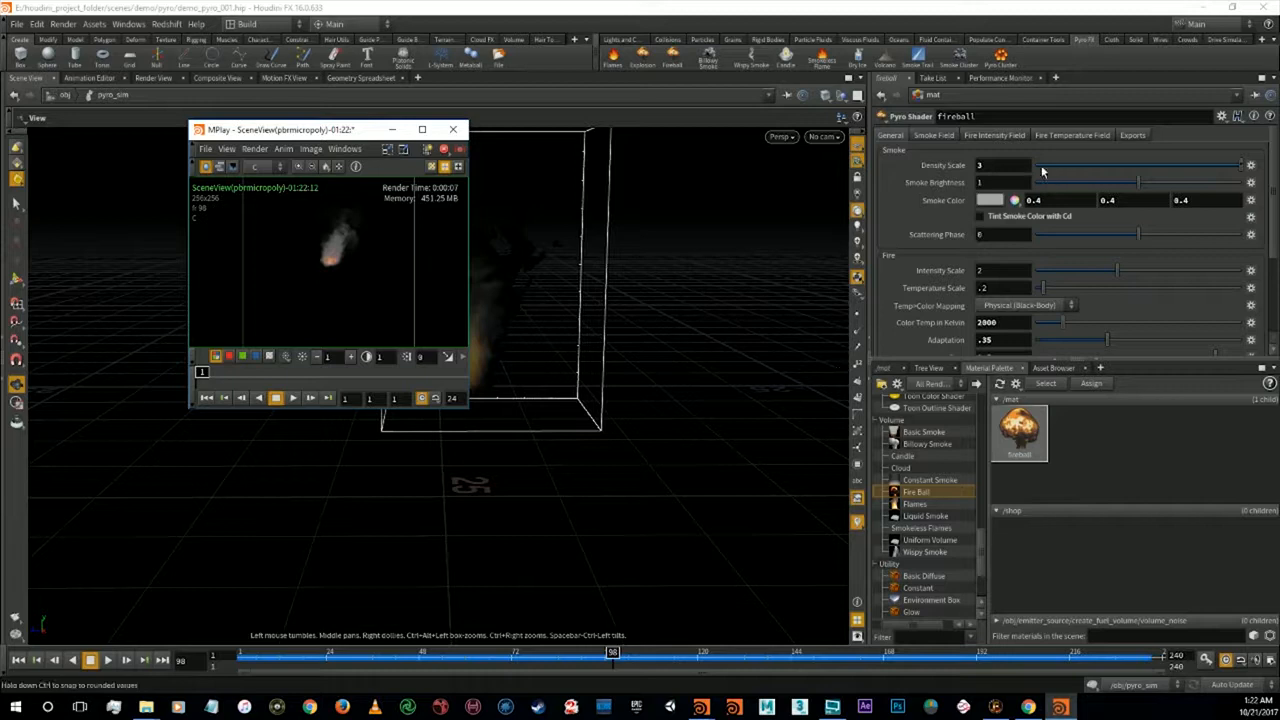
# Re-enable Tint Smoke Color with Cd, set the smoke Density Scale to 1, and render another preview
pyautogui.click(1018, 218)
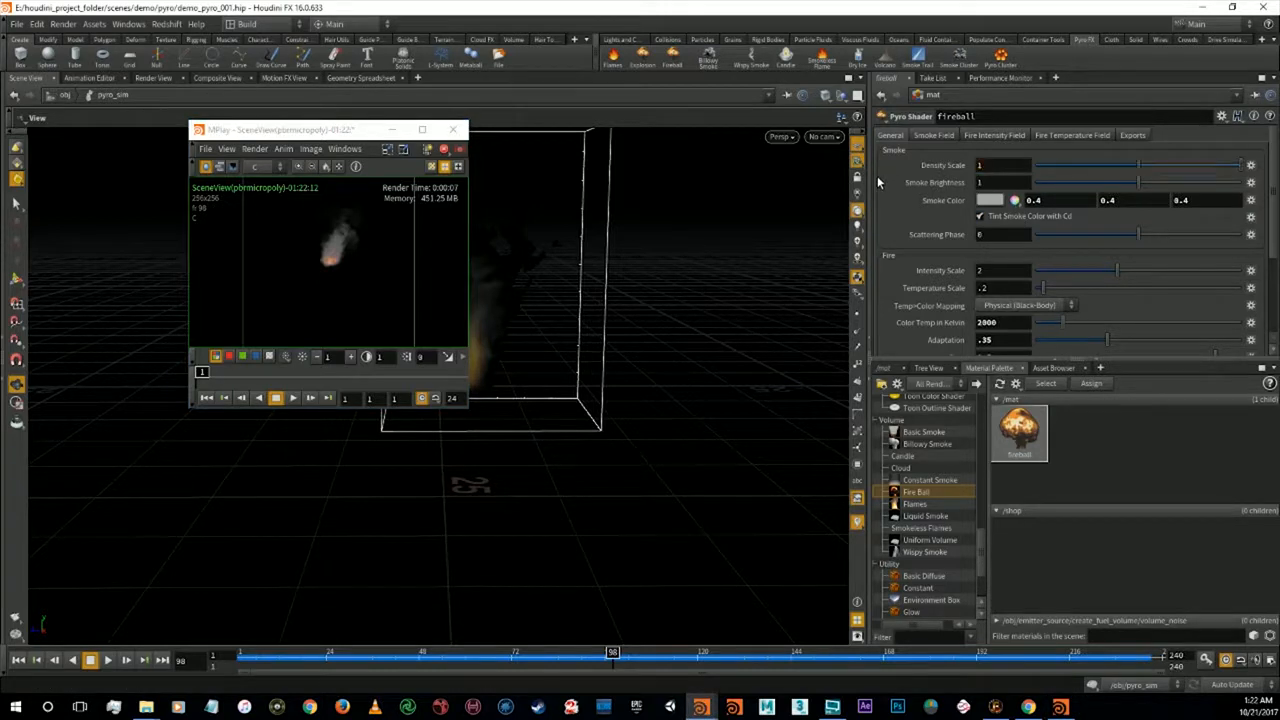
pyautogui.click(16, 635)
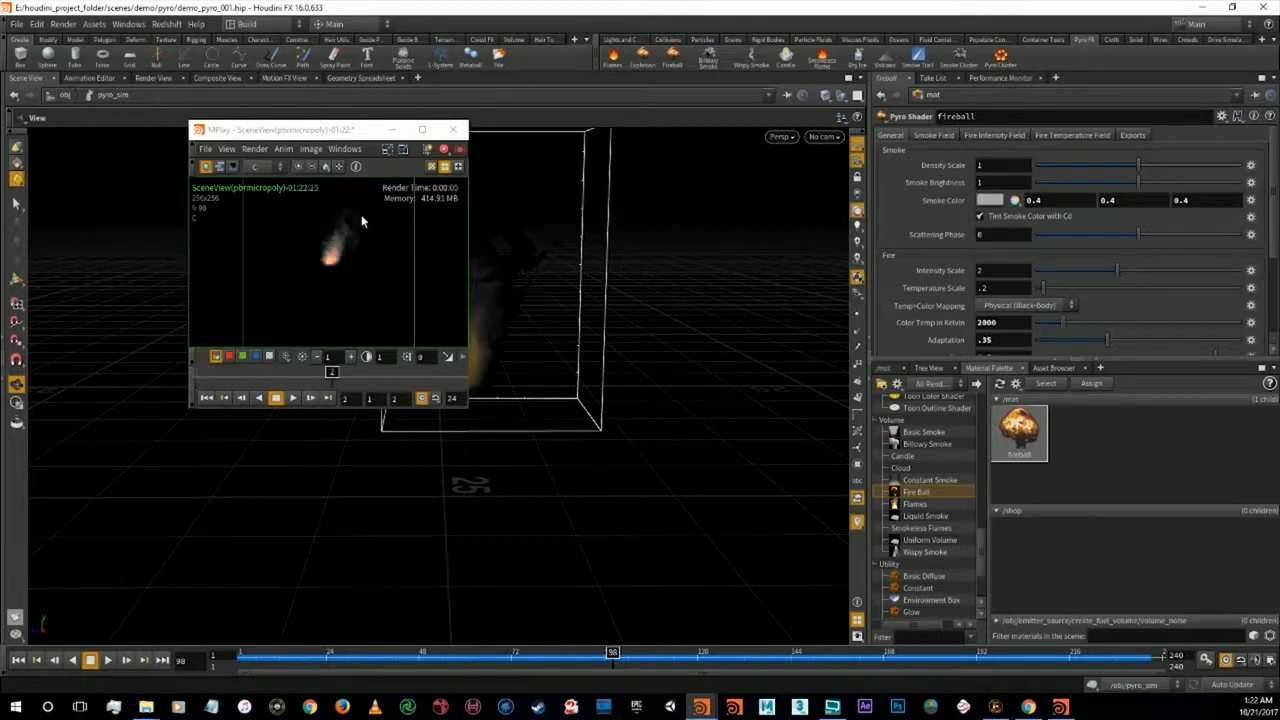
# Set the smoke Density Scale to 3 and, after trying 5, set the fire Intensity Scale to 3
pyautogui.moveTo(984, 167); pyautogui.dragTo(928, 157)
pyautogui.write('3')
pyautogui.press('Return')
pyautogui.moveTo(1007, 272); pyautogui.dragTo(947, 298)
pyautogui.write('5')
pyautogui.press('Return')
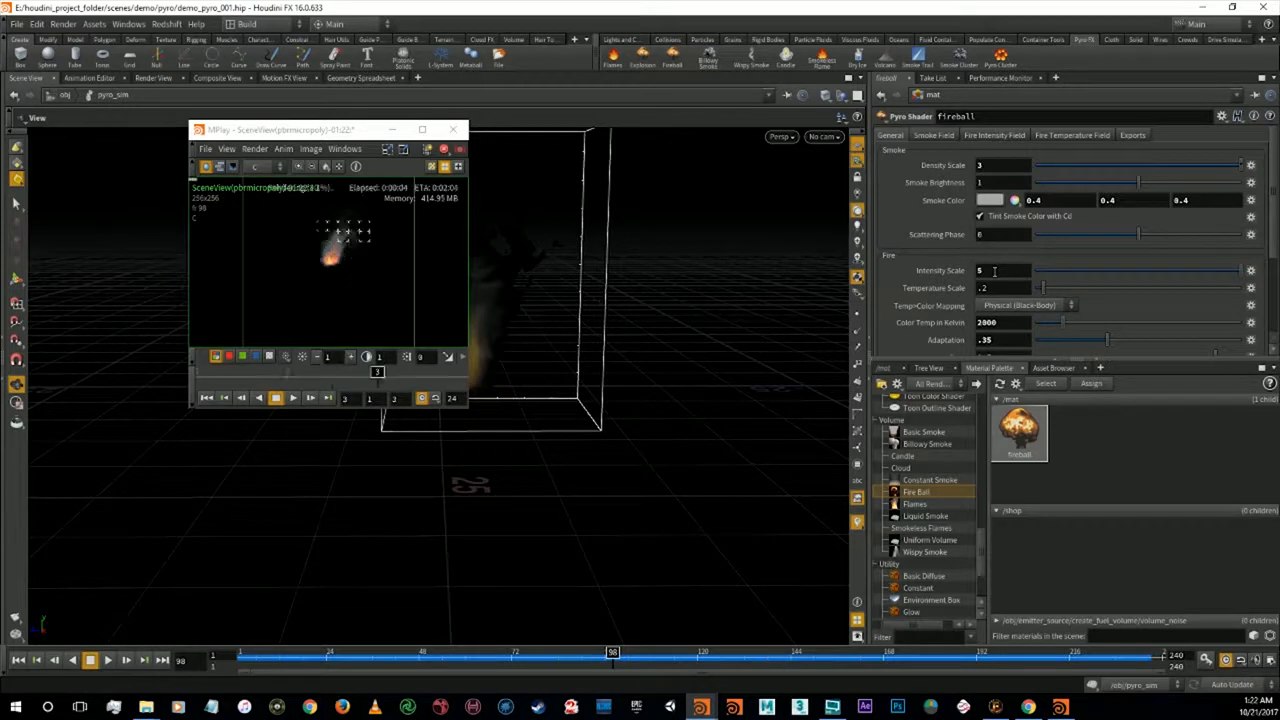
pyautogui.click(994, 271)
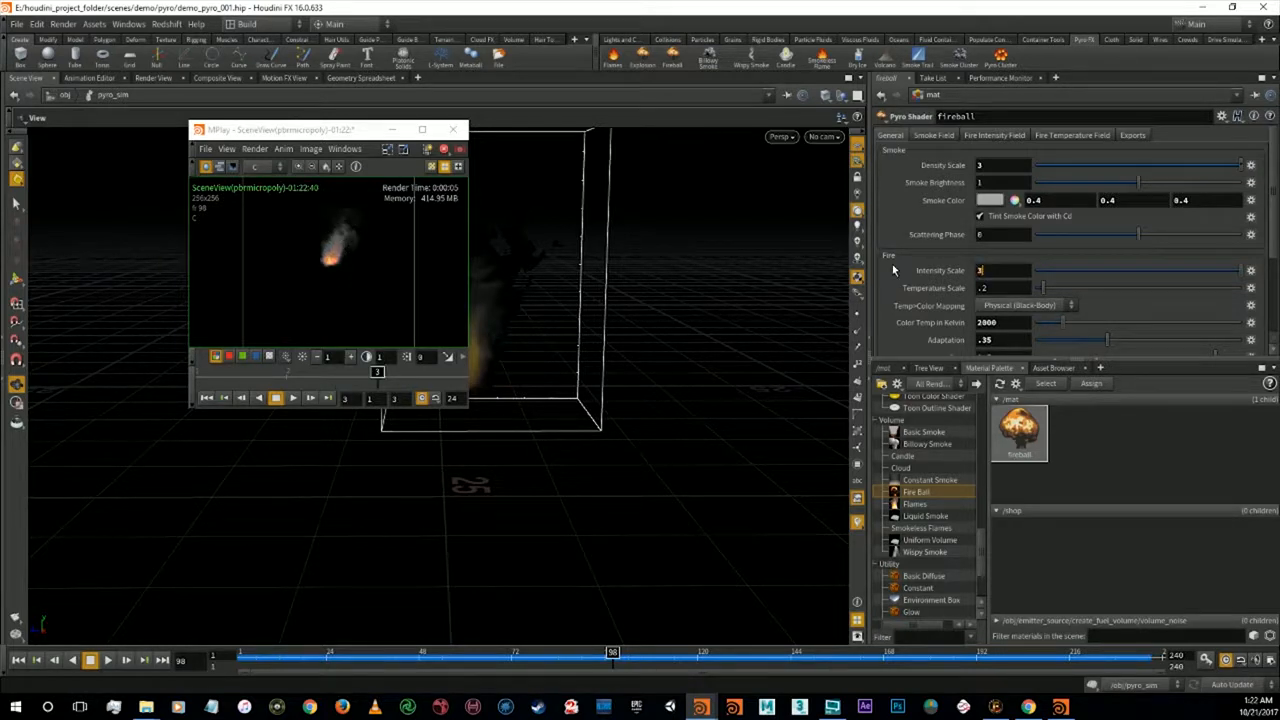
pyautogui.press('Return')
# Try a Shadow Density of 1 on the fireball shader in a preview render, and set it back to 9
pyautogui.scroll(-3, 1013, 300)
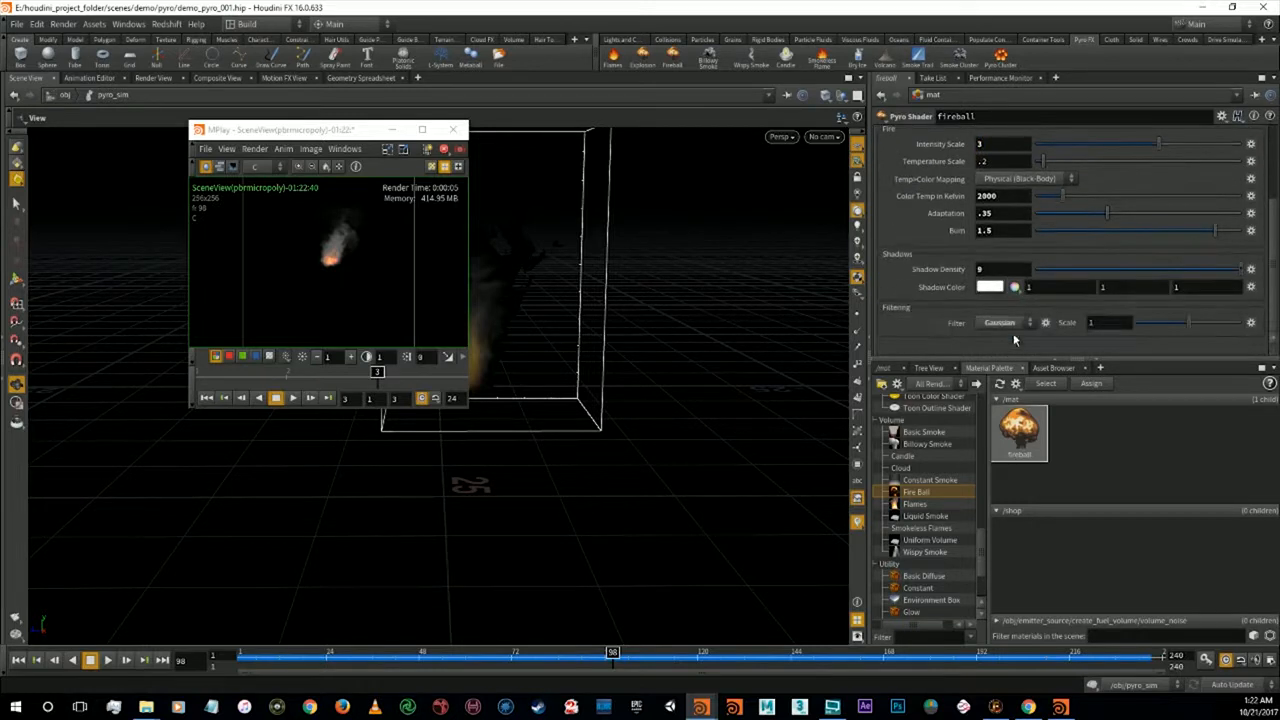
pyautogui.press('BackSpace')
pyautogui.write('1')
pyautogui.press('Return')
pyautogui.click(15, 632)
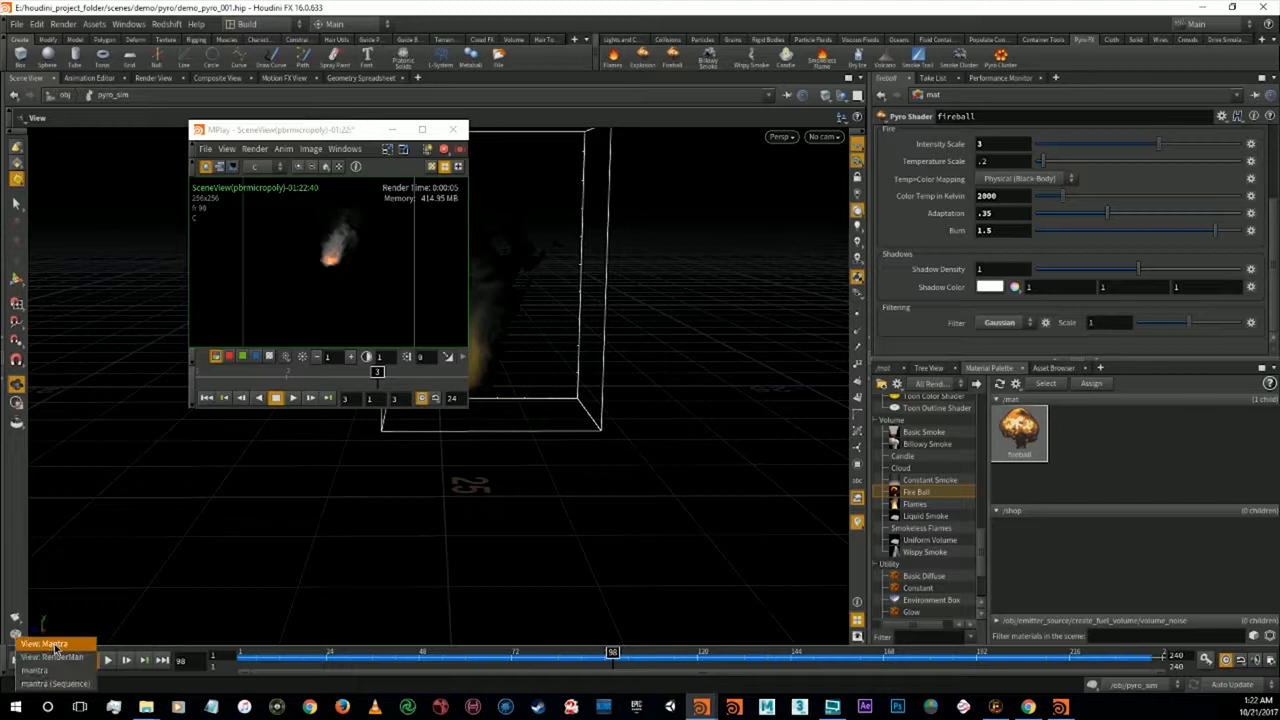
pyautogui.click(52, 670)
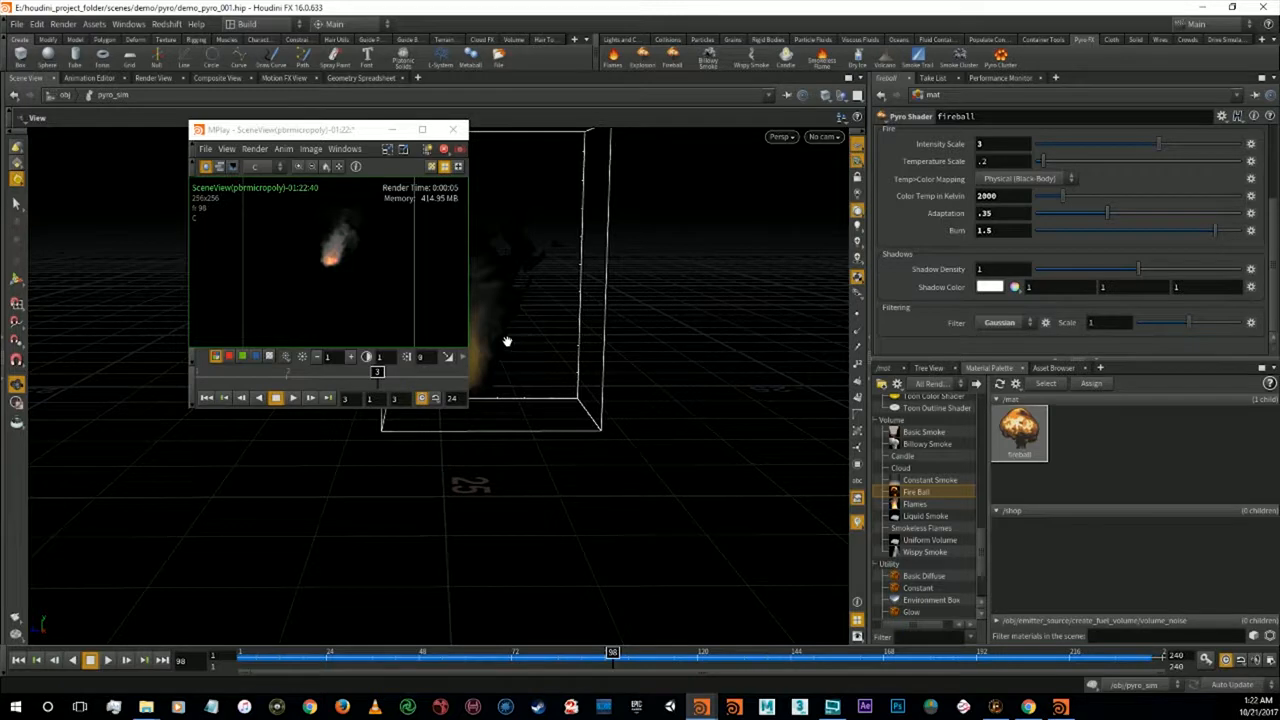
pyautogui.moveTo(1007, 273); pyautogui.dragTo(908, 270)
pyautogui.write('9')
pyautogui.press('Return')
# Try a Final Scale of 1 for the Fire Intensity Field in a preview render, and set it to 5
pyautogui.scroll(2, 997, 193)
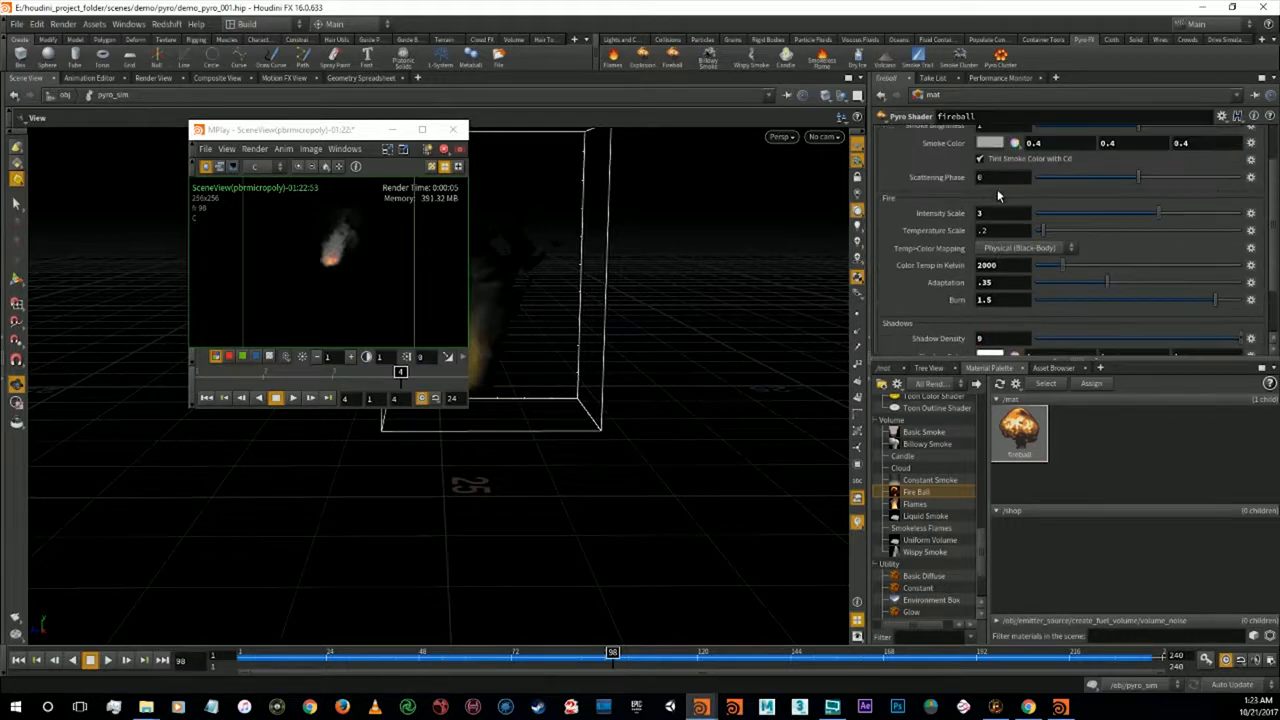
pyautogui.scroll(1, 992, 202)
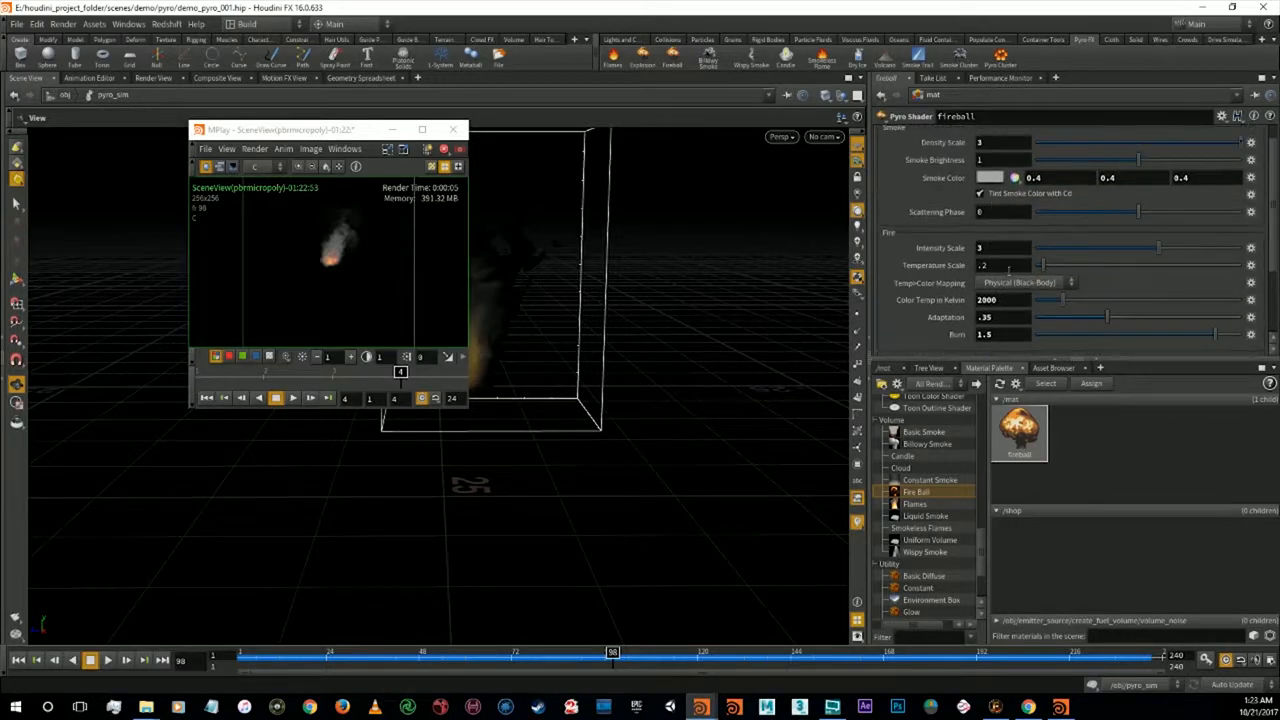
pyautogui.scroll(1, 982, 266)
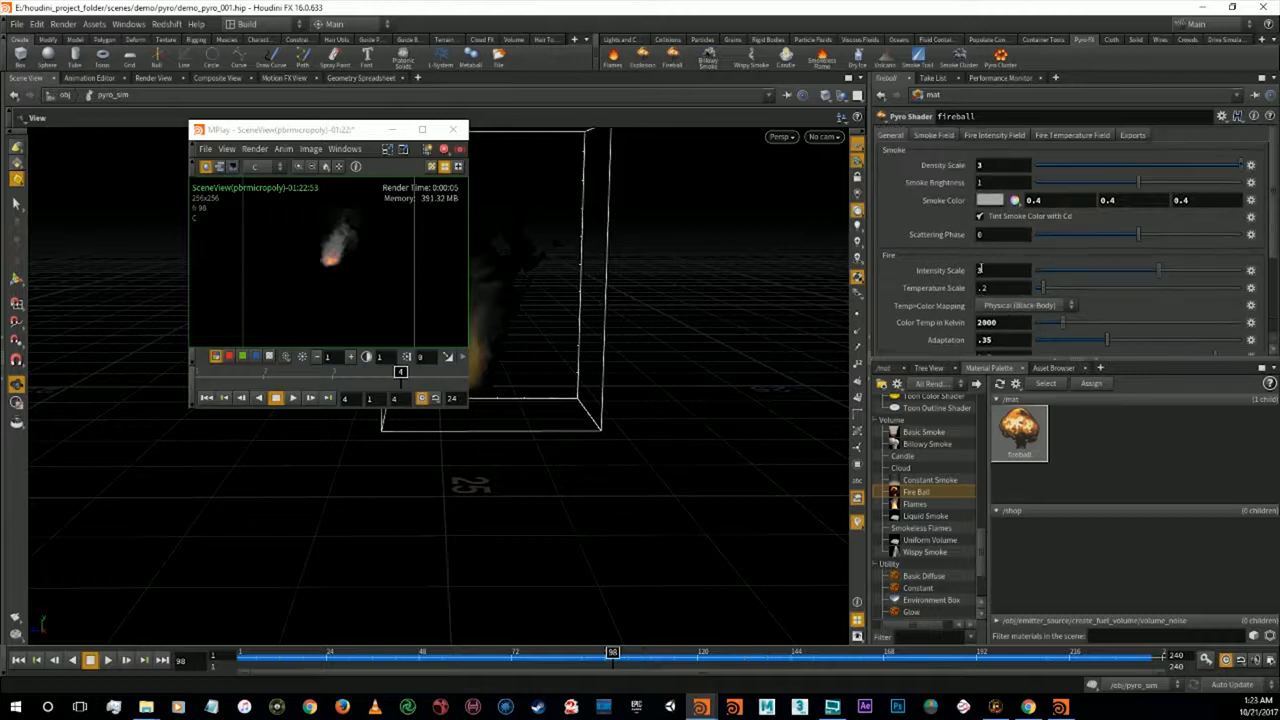
pyautogui.click(940, 136)
pyautogui.click(994, 135)
pyautogui.doubleClick(1002, 292)
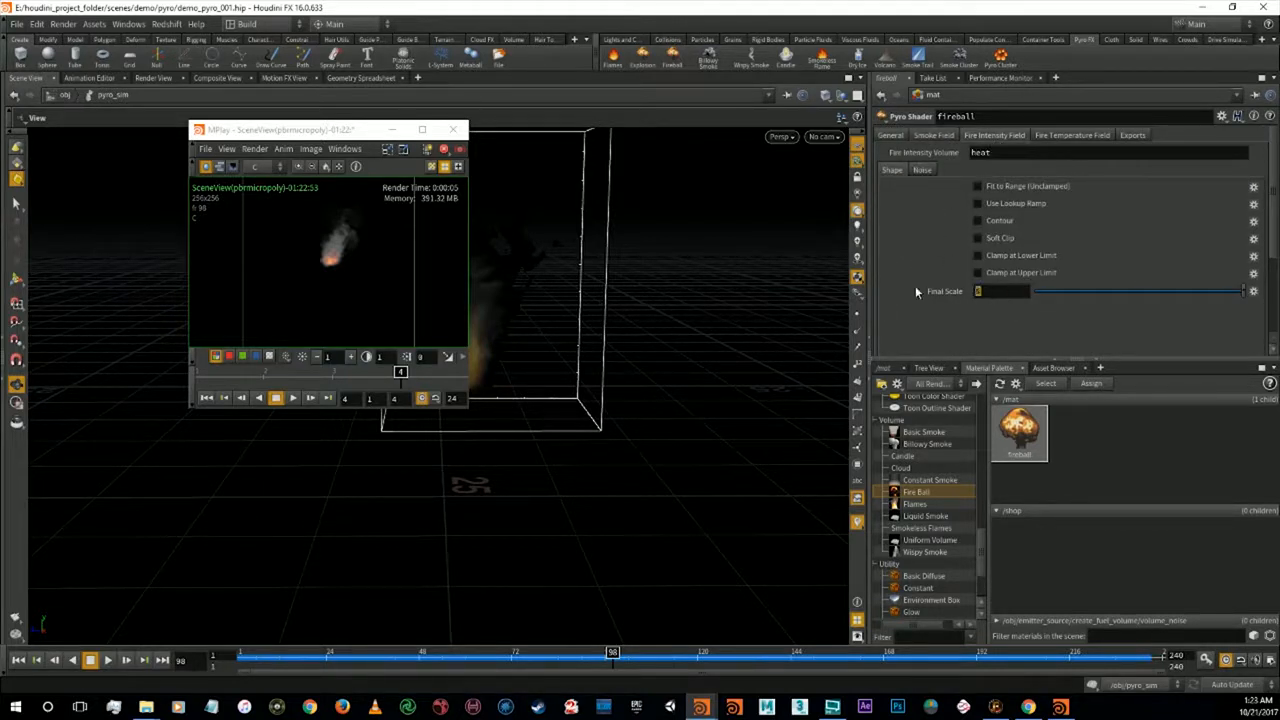
pyautogui.write('1')
pyautogui.press('Return')
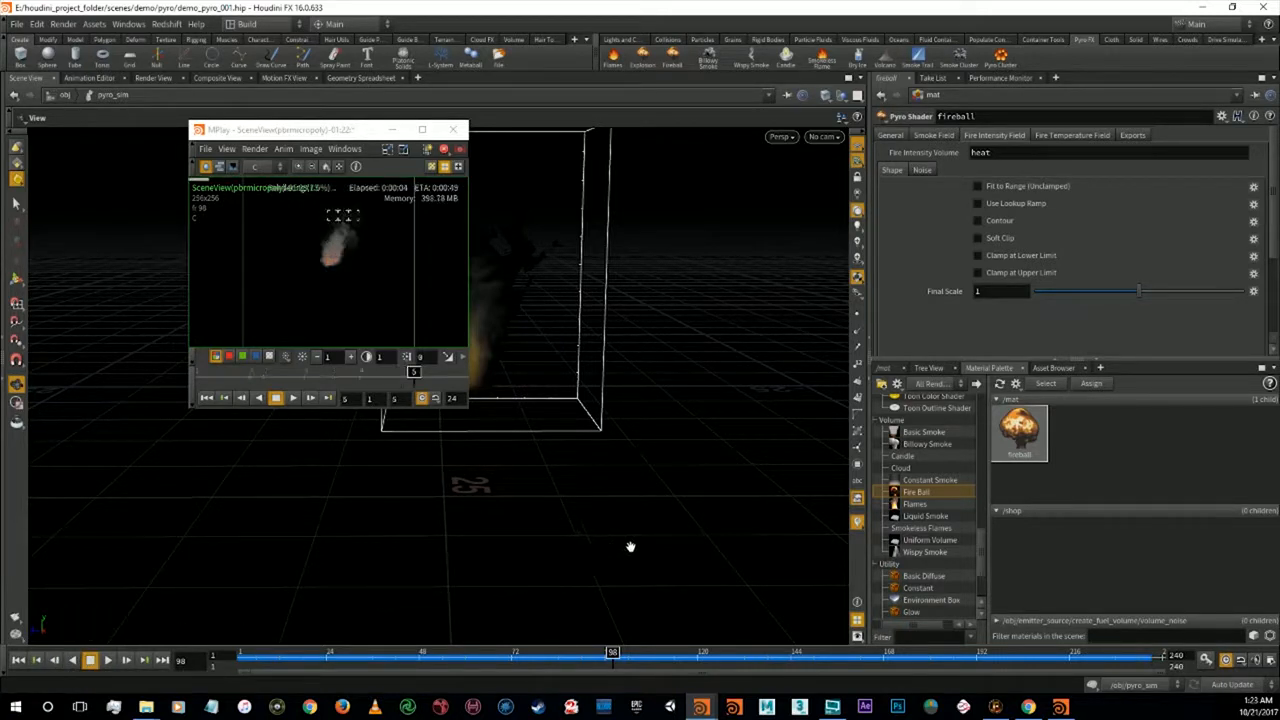
pyautogui.write('5')
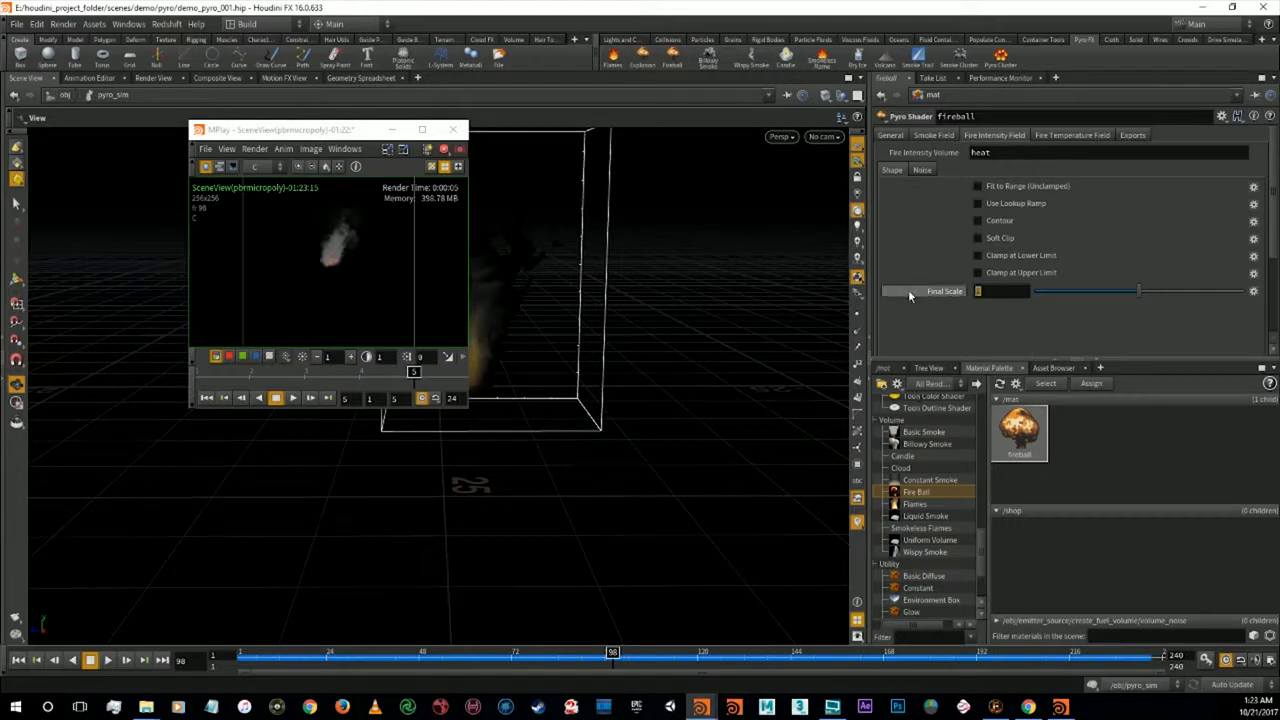
pyautogui.press('Return')
# Set the Smoke Field's Final Scale to 0 and render a preview of the fire alone
pyautogui.click(938, 135)
pyautogui.press('Return')
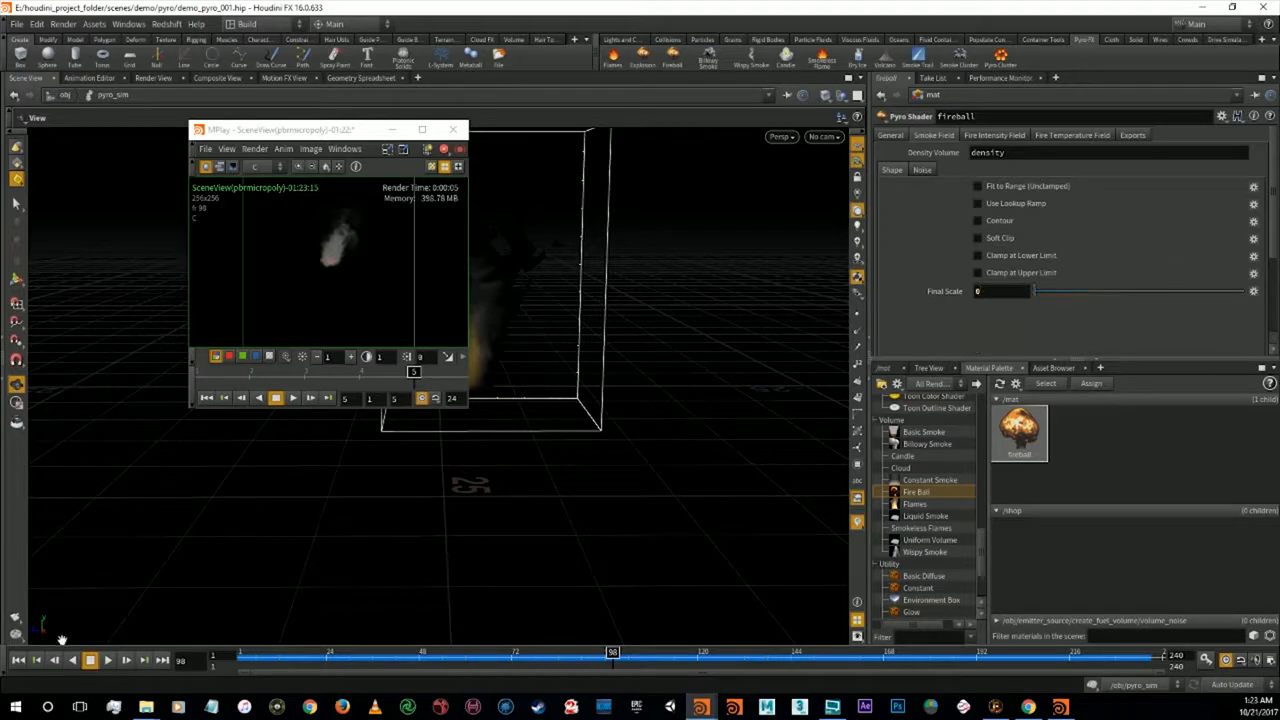
pyautogui.click(15, 636)
pyautogui.click(32, 681)
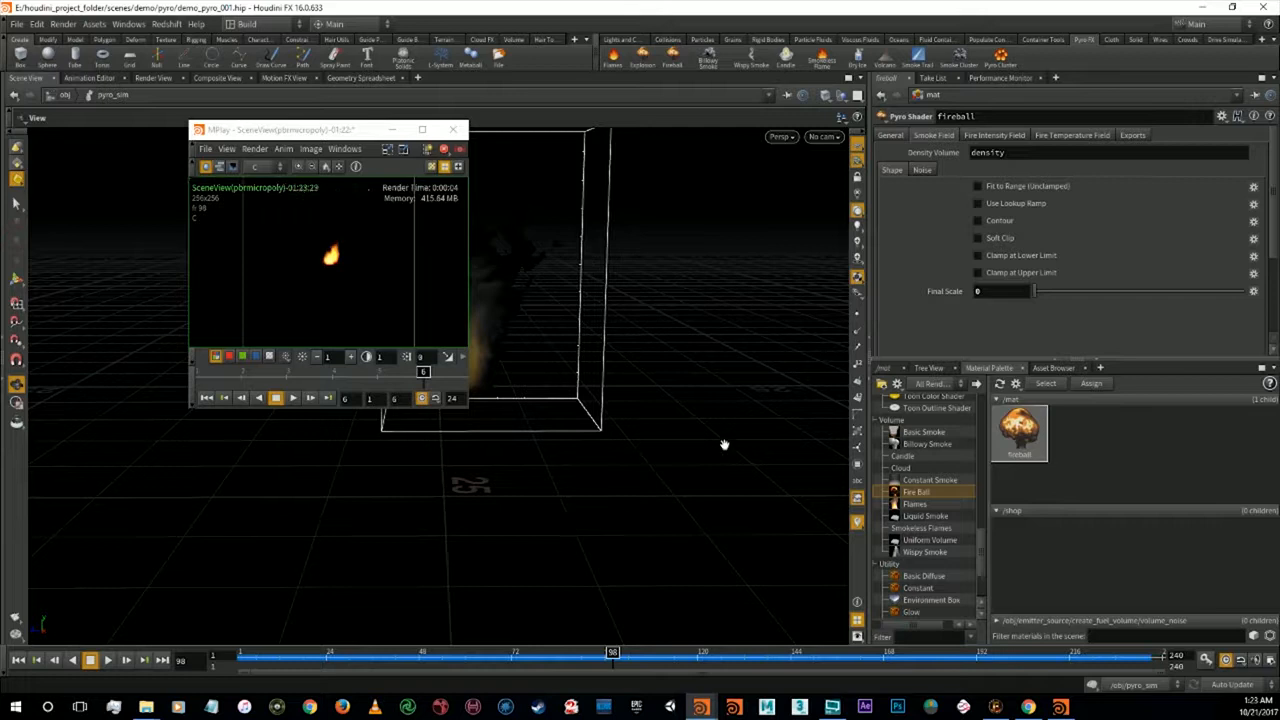
# Test the Smoke Field with a Final Scale of 5 in a preview render, and set it to 1
pyautogui.click(980, 291)
pyautogui.write('1')
pyautogui.press('Return')
pyautogui.moveTo(994, 291); pyautogui.dragTo(948, 288)
pyautogui.write('5')
pyautogui.press('Return')
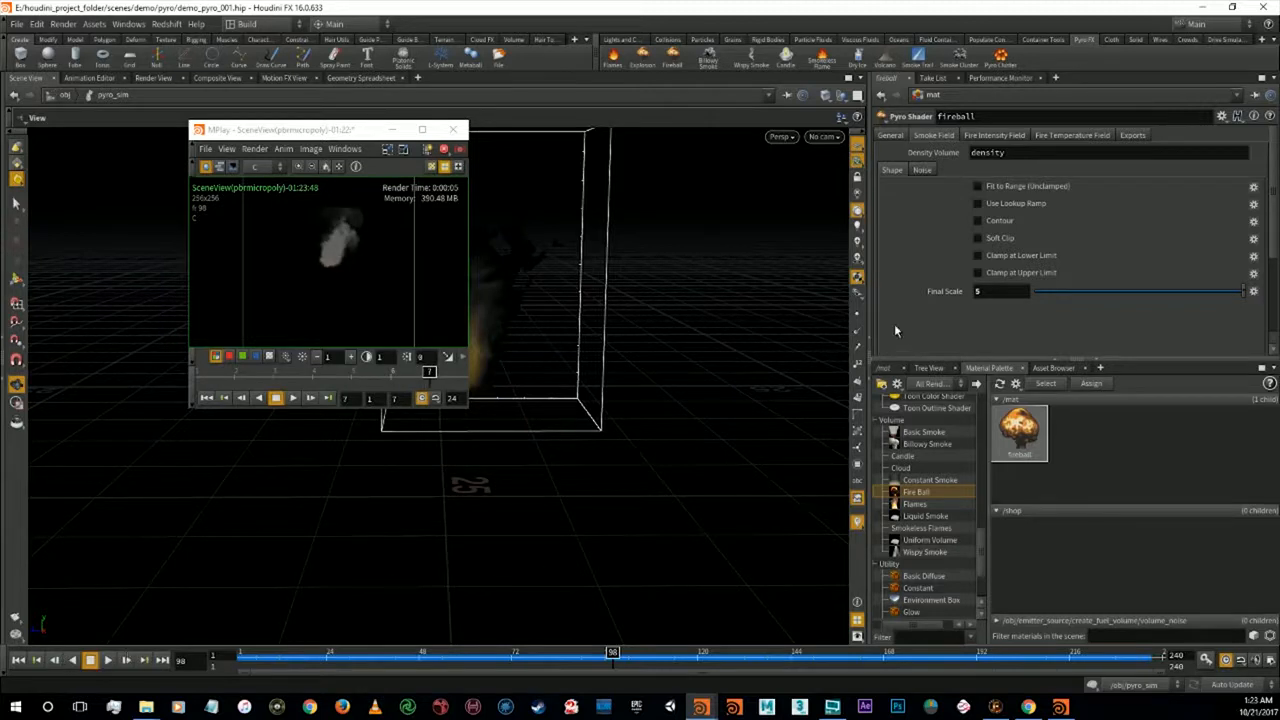
pyautogui.doubleClick(981, 291)
pyautogui.write('1')
# Set the fireball shader's Smoke Brightness to .2 and, after entering .35, its smoke Density Scale to 1
pyautogui.click(891, 135)
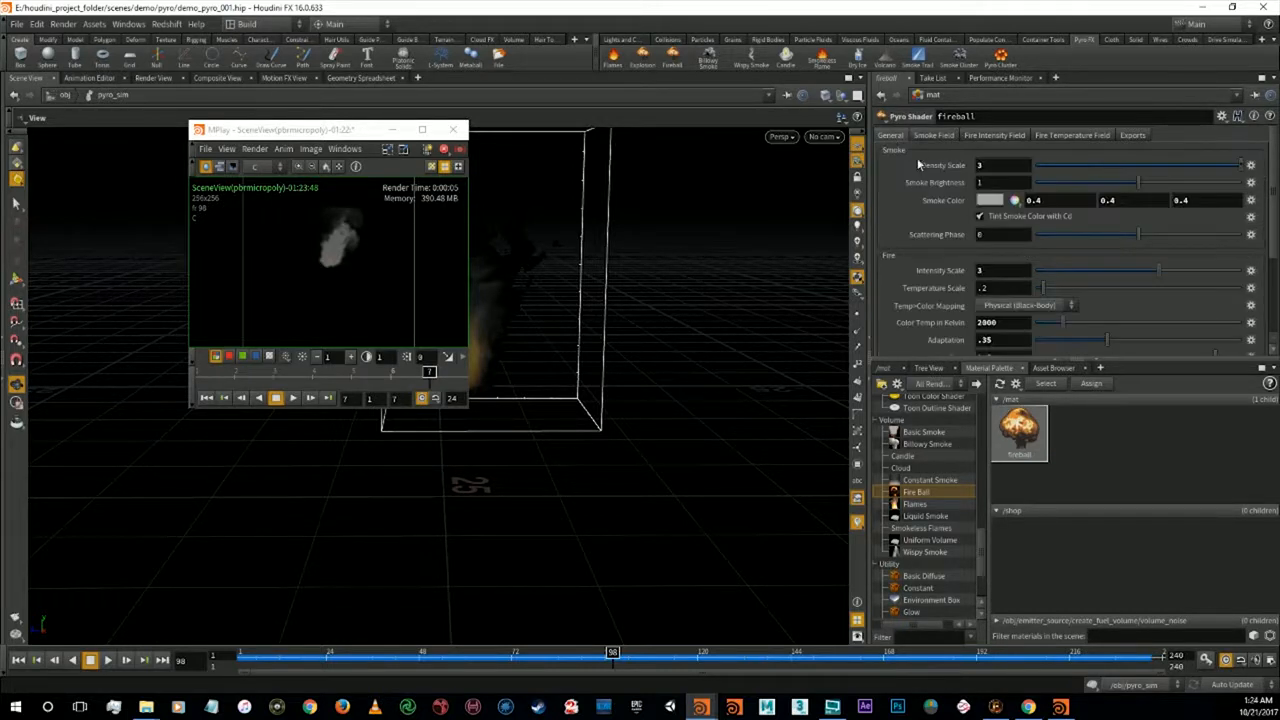
pyautogui.moveTo(992, 166); pyautogui.dragTo(908, 158)
pyautogui.write('.35')
pyautogui.moveTo(994, 181); pyautogui.dragTo(930, 200)
pyautogui.write('.2')
pyautogui.moveTo(990, 165); pyautogui.dragTo(909, 161)
pyautogui.write('1')
pyautogui.press('Return')
# Darken the Smoke Color to 0.007 on all three channels and set the Scattering Phase to .2
pyautogui.click(990, 201)
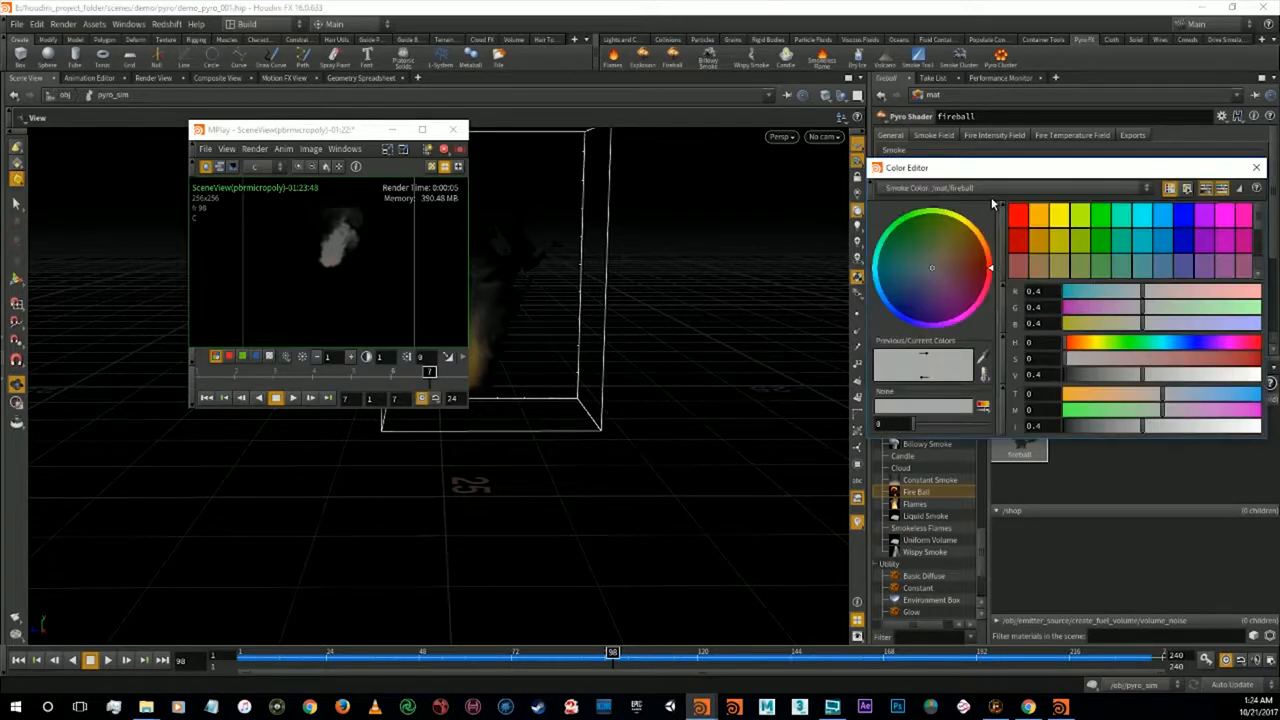
pyautogui.click(1065, 378)
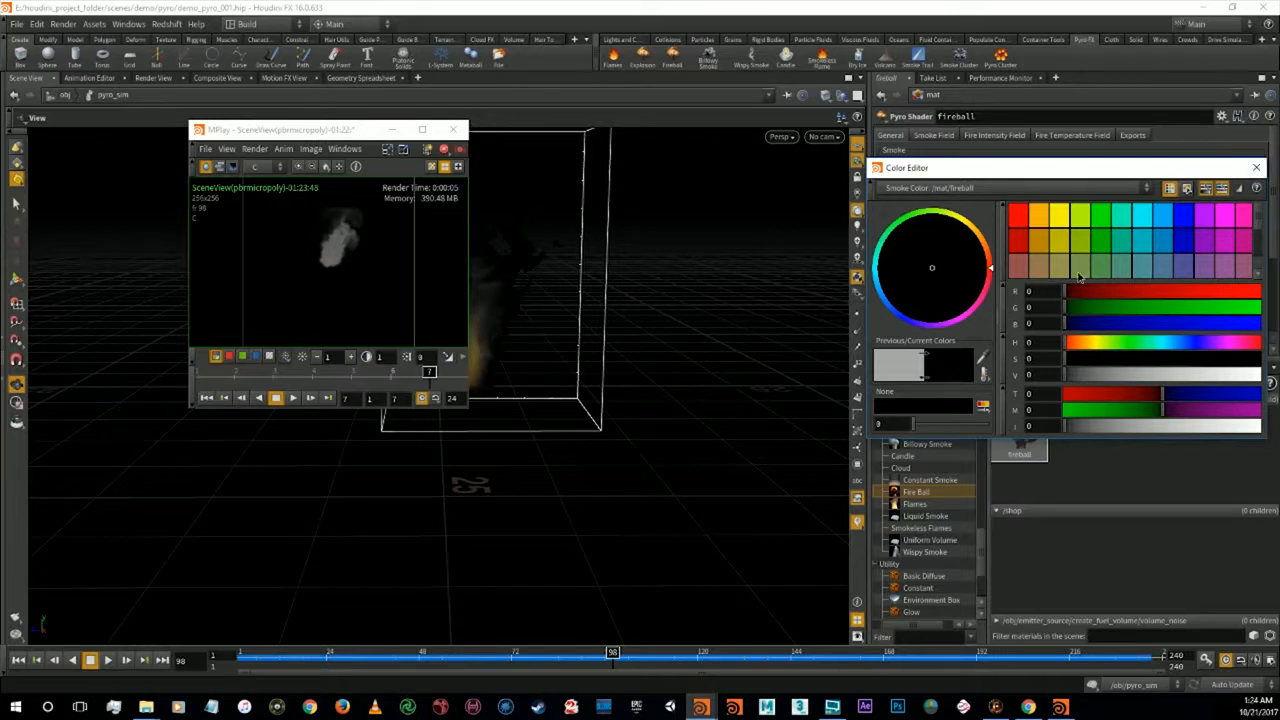
pyautogui.moveTo(1077, 380); pyautogui.dragTo(1066, 381)
pyautogui.click(1256, 167)
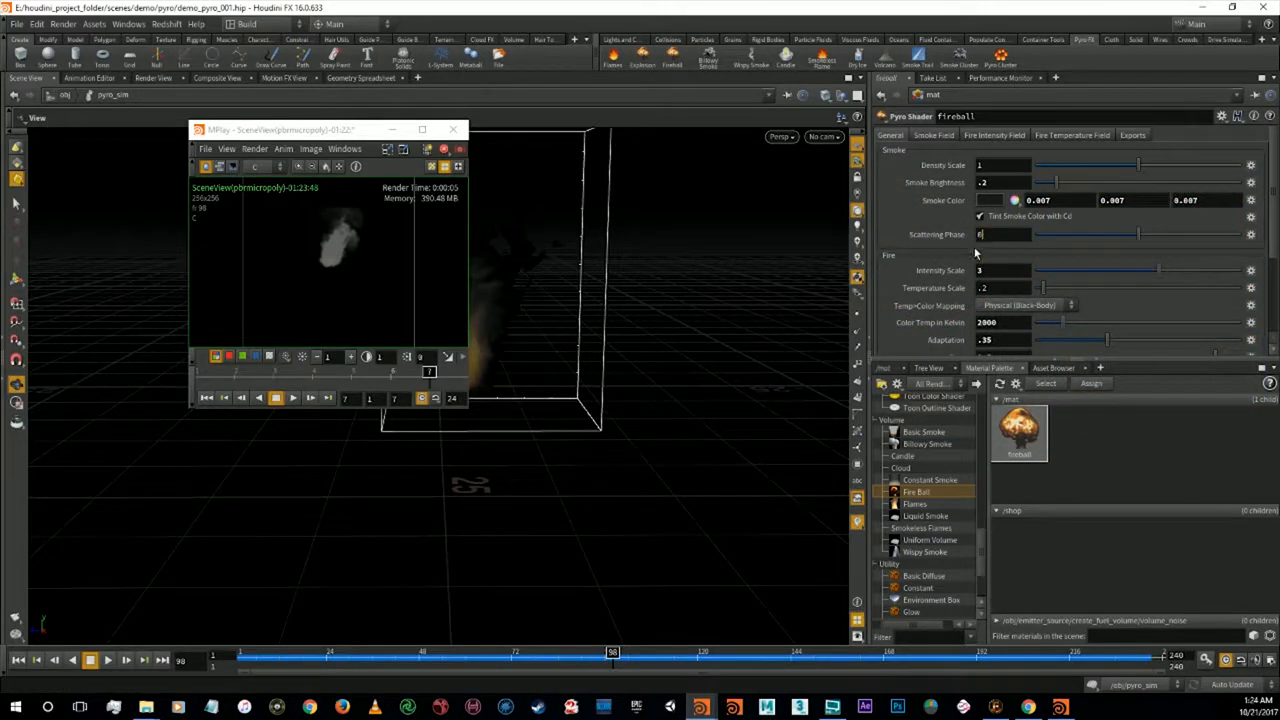
pyautogui.write('.2')
pyautogui.press('Return')
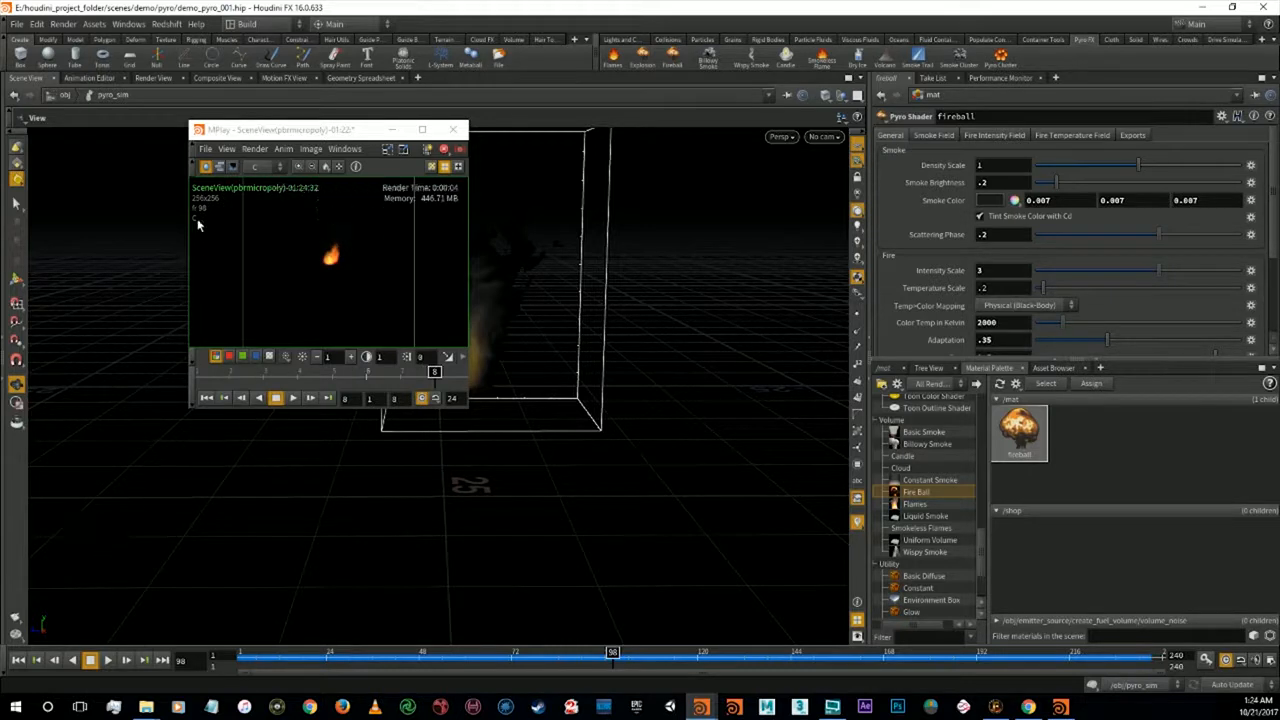
# Load the detroit-michigan-abandoned-buildings image from the Desktop as the background of the MPlay preview
pyautogui.click(207, 150)
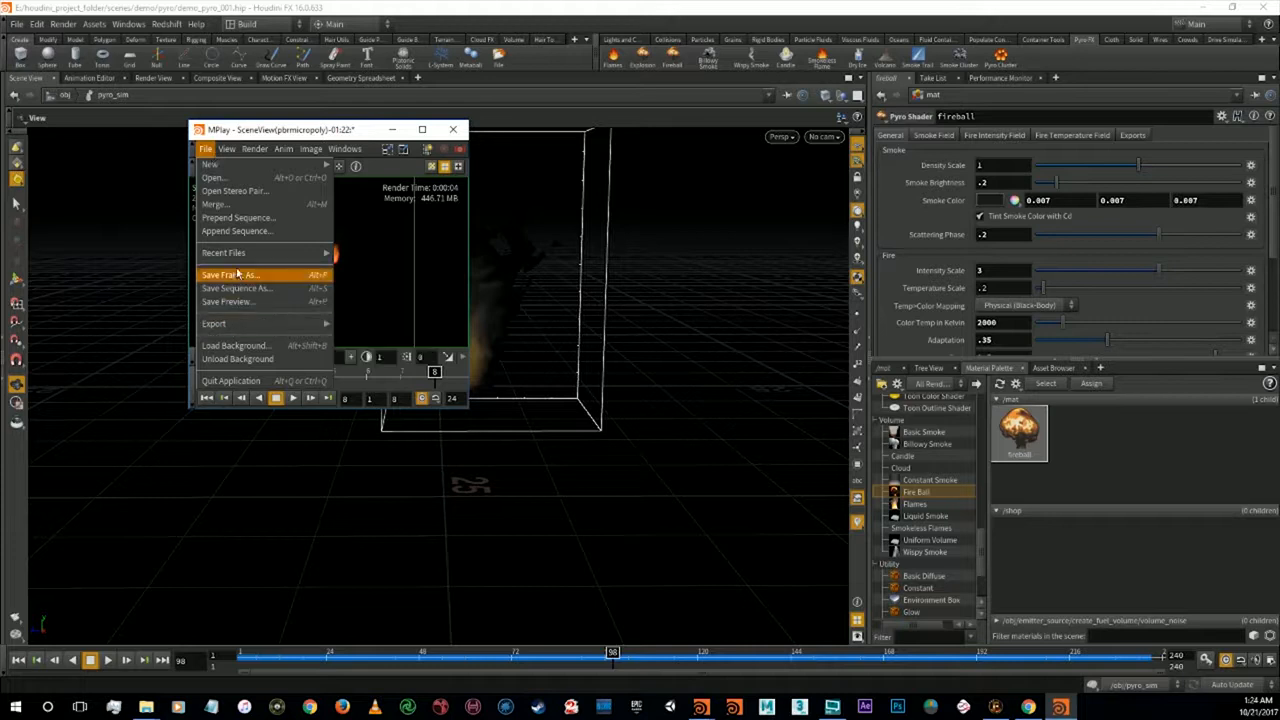
pyautogui.click(262, 345)
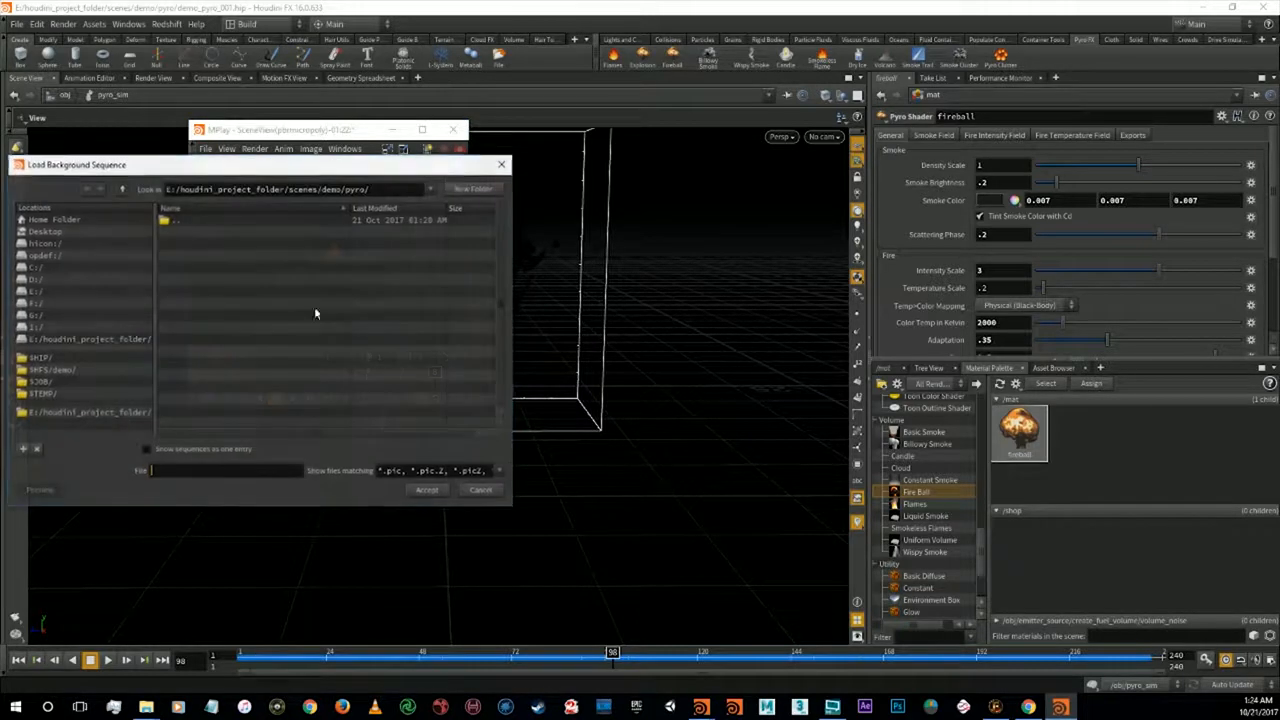
pyautogui.click(50, 232)
pyautogui.click(228, 257)
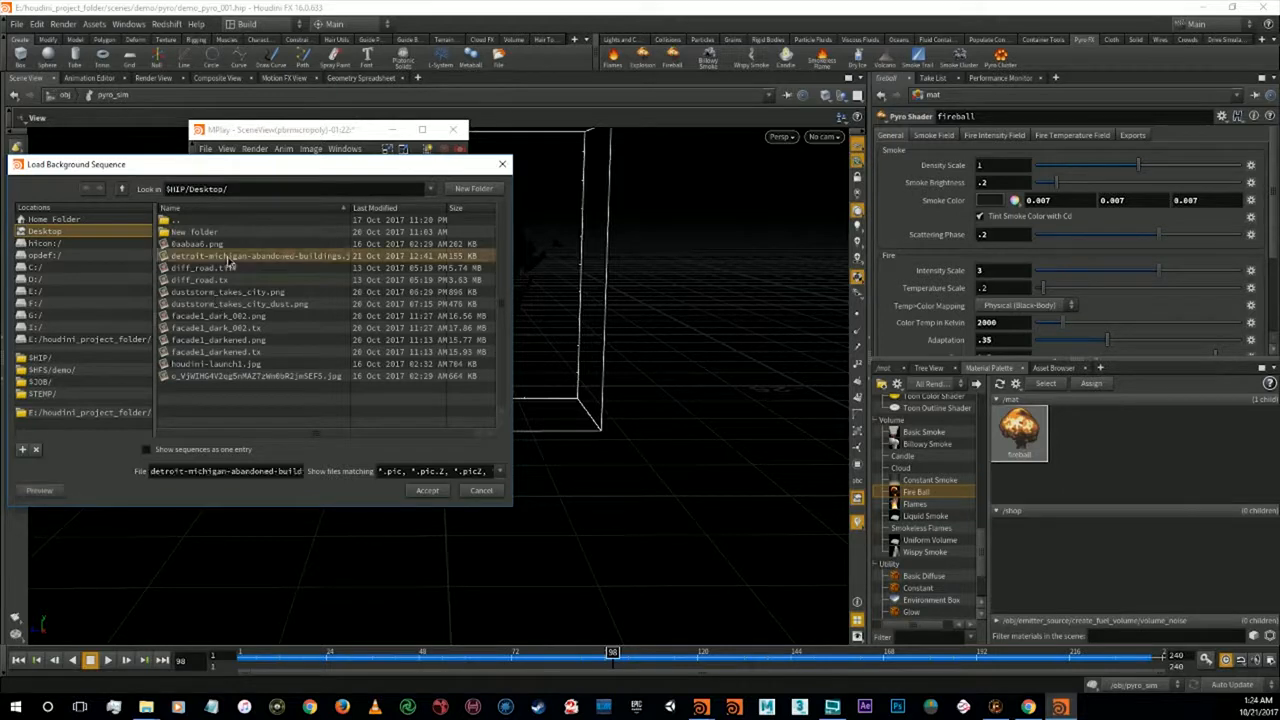
pyautogui.doubleClick(228, 257)
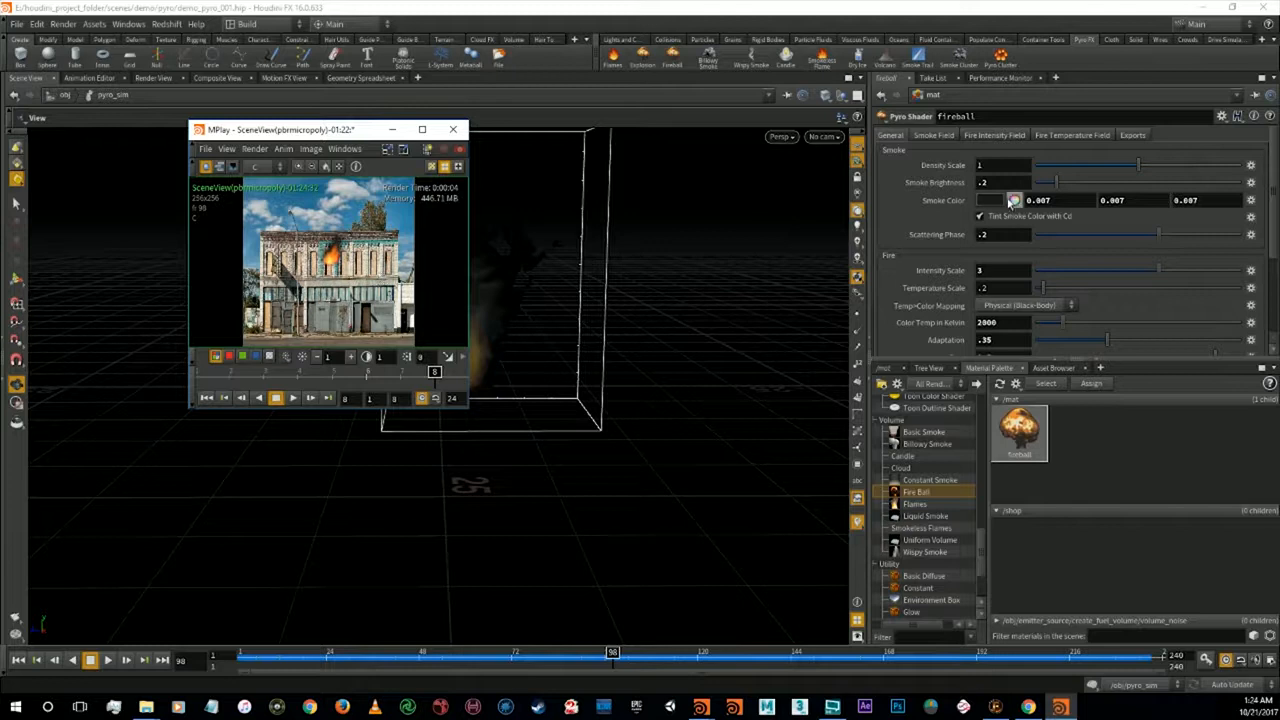
# Set the fireball shader's Smoke Brightness to .75, render a Mantra preview and check it over the building
pyautogui.click(1001, 185)
pyautogui.moveTo(1002, 186); pyautogui.dragTo(943, 187)
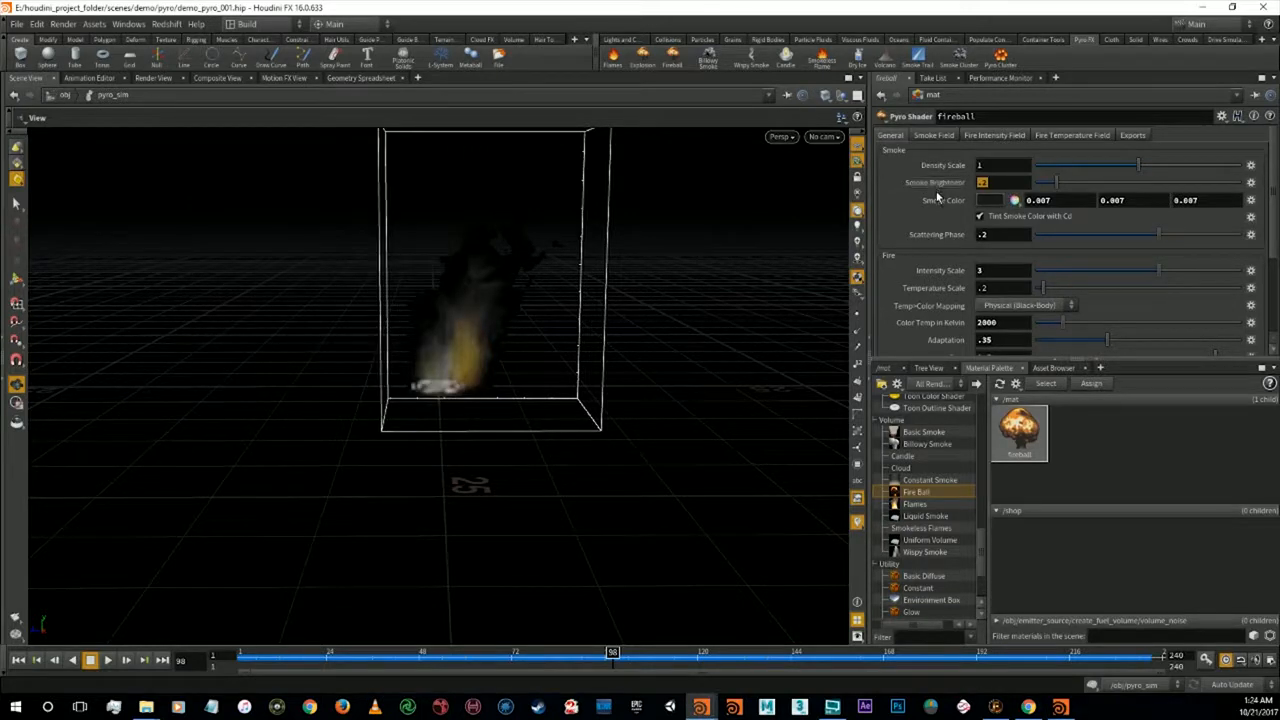
pyautogui.write('.75')
pyautogui.press('Return')
pyautogui.click(15, 633)
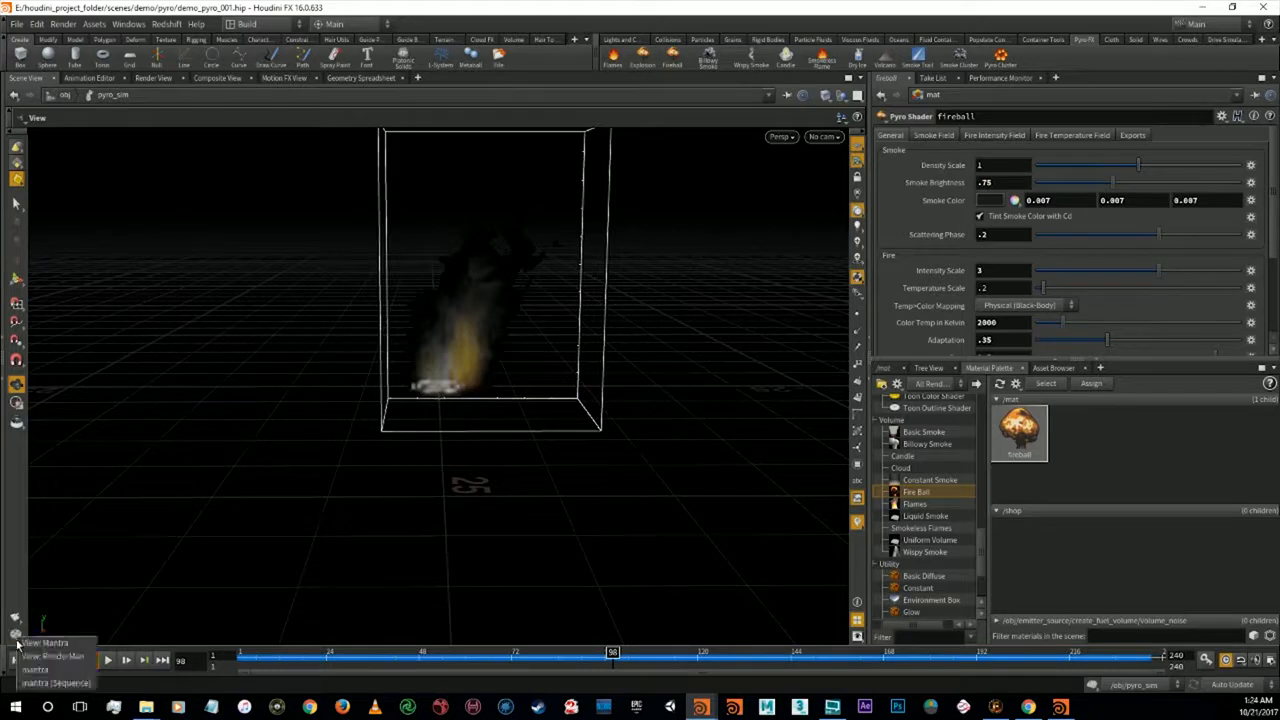
pyautogui.click(29, 672)
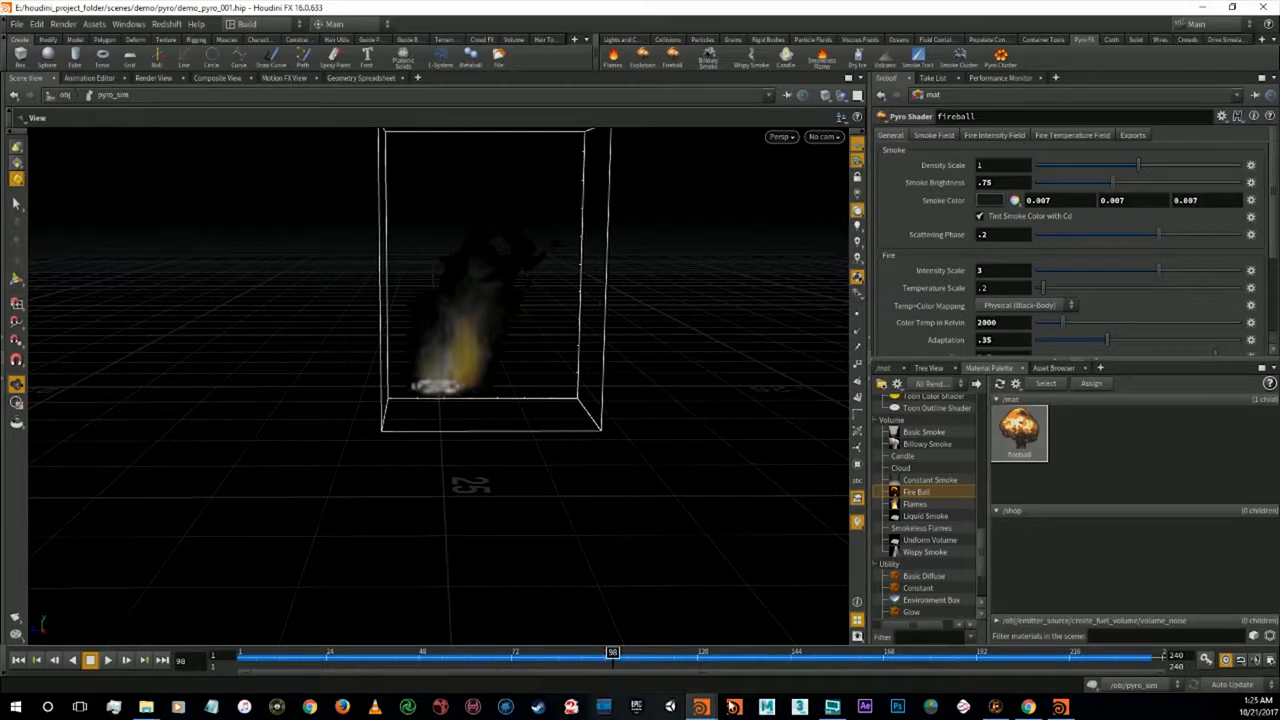
pyautogui.click(1067, 706)
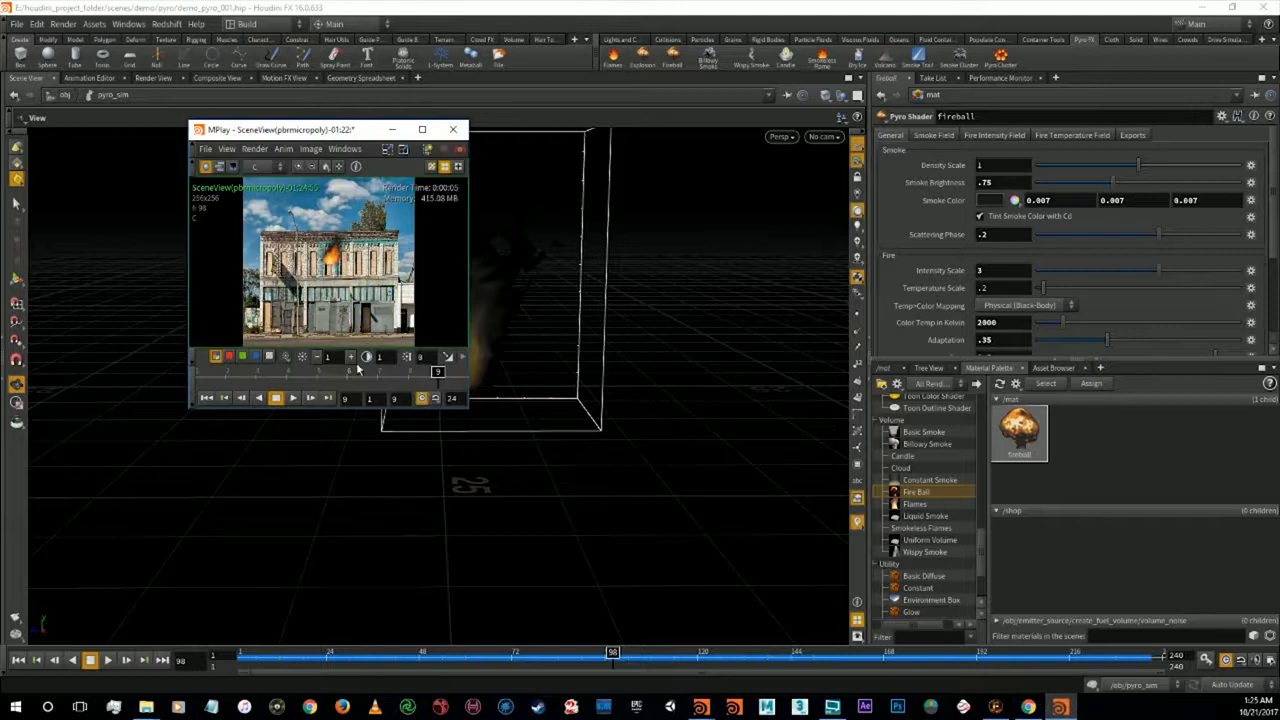
pyautogui.moveTo(437, 372)
pyautogui.mouseDown()
pyautogui.moveTo(389, 370)
pyautogui.moveTo(449, 377)
pyautogui.mouseUp()
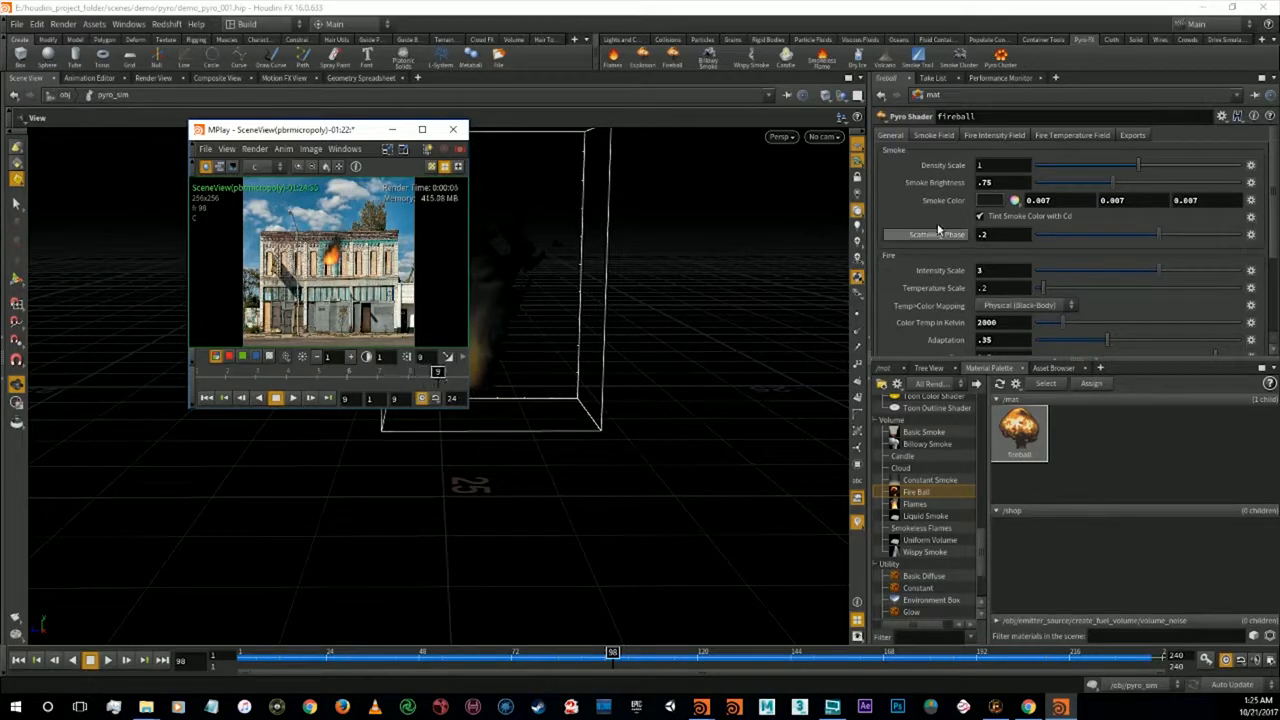
# Set the Scattering Phase to 0 and the smoke Density Scale to 3, and check a new Mantra preview
pyautogui.moveTo(990, 235); pyautogui.dragTo(925, 251)
pyautogui.write('0')
pyautogui.press('Return')
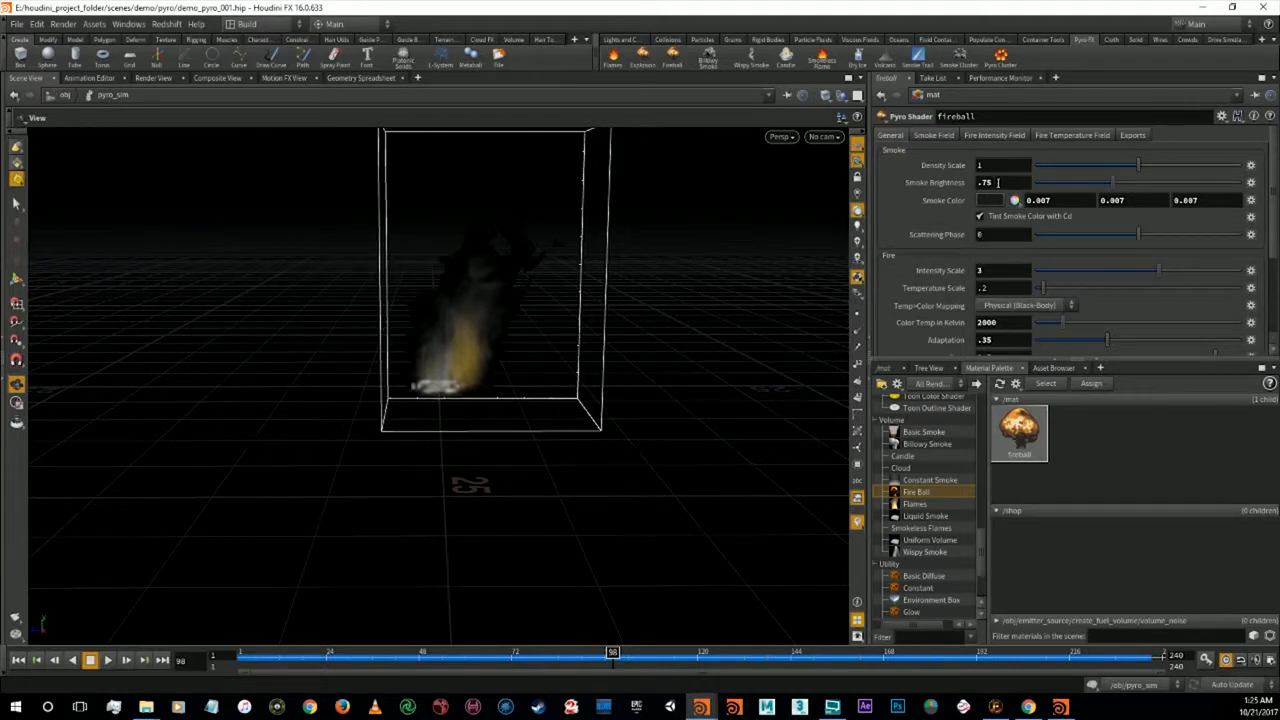
pyautogui.moveTo(998, 184); pyautogui.dragTo(965, 188)
pyautogui.click(981, 167)
pyautogui.write('3')
pyautogui.press('Return')
pyautogui.click(16, 634)
pyautogui.click(50, 673)
pyautogui.click(1052, 712)
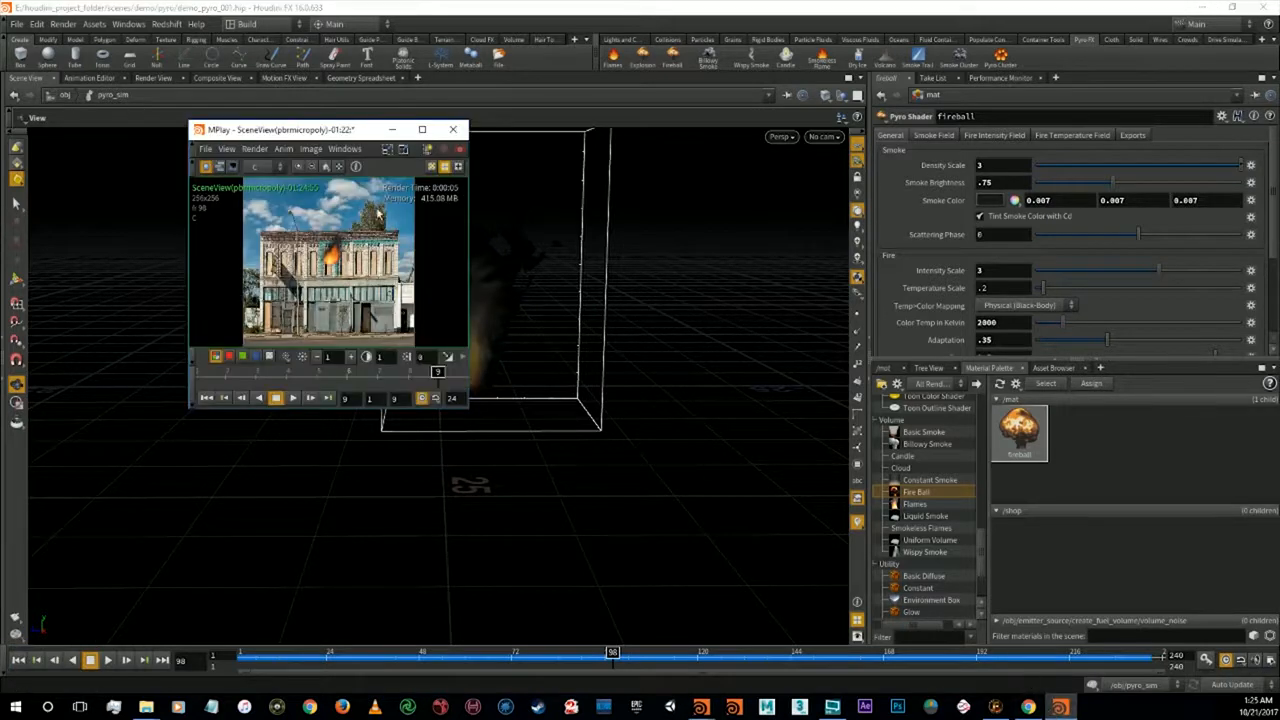
pyautogui.moveTo(318, 141); pyautogui.dragTo(698, 367)
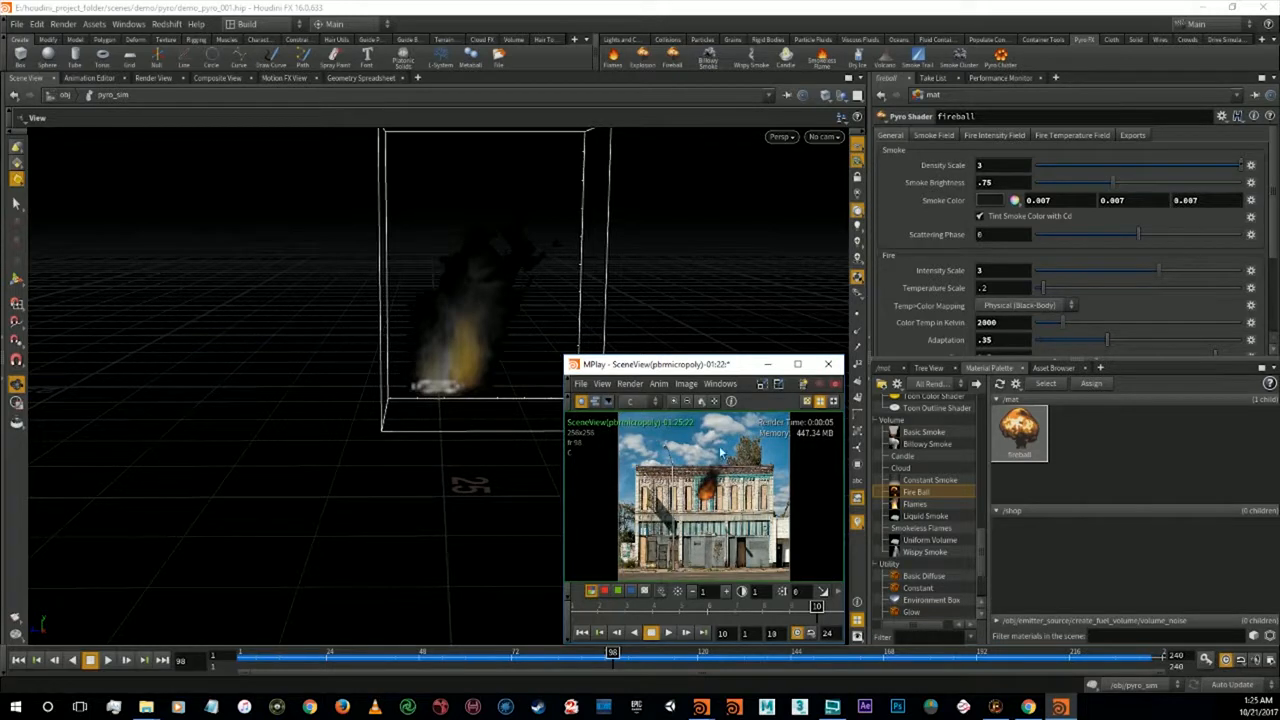
# Scrub the simulation to frame 78 and render a Mantra preview of that frame
pyautogui.click(703, 659)
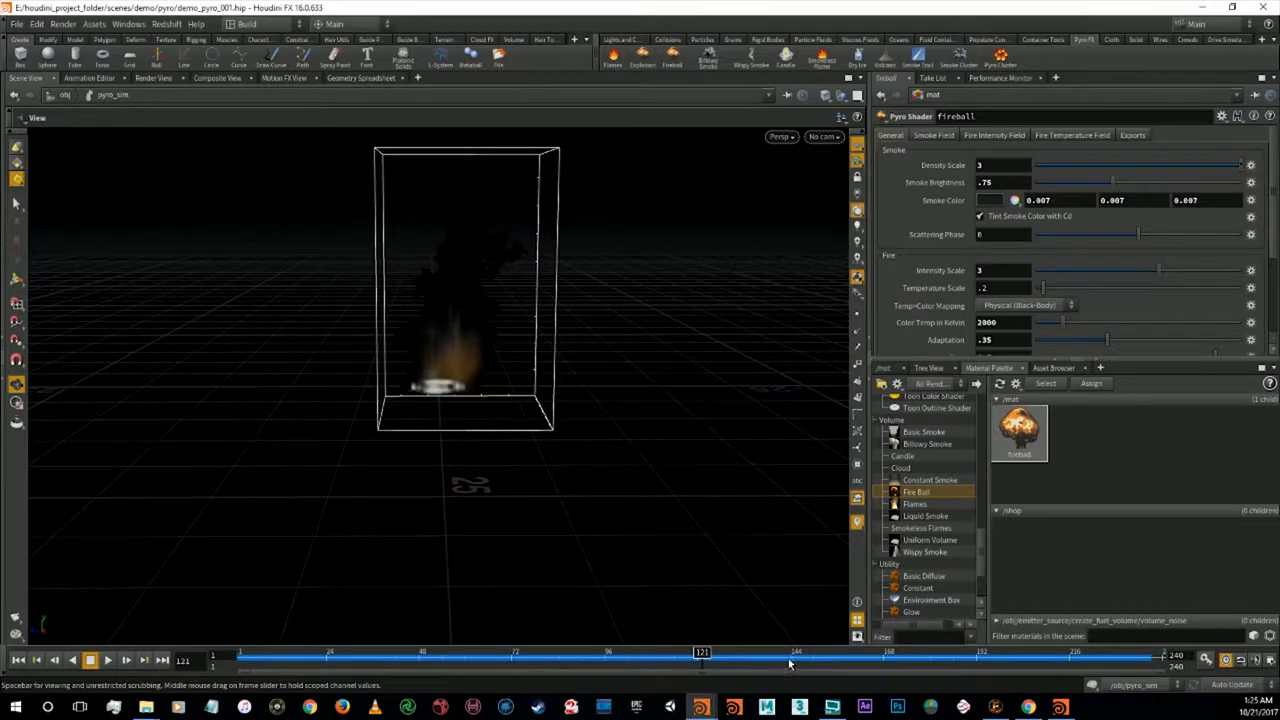
pyautogui.click(787, 658)
pyautogui.click(706, 659)
pyautogui.click(614, 659)
pyautogui.moveTo(583, 664); pyautogui.dragTo(535, 665)
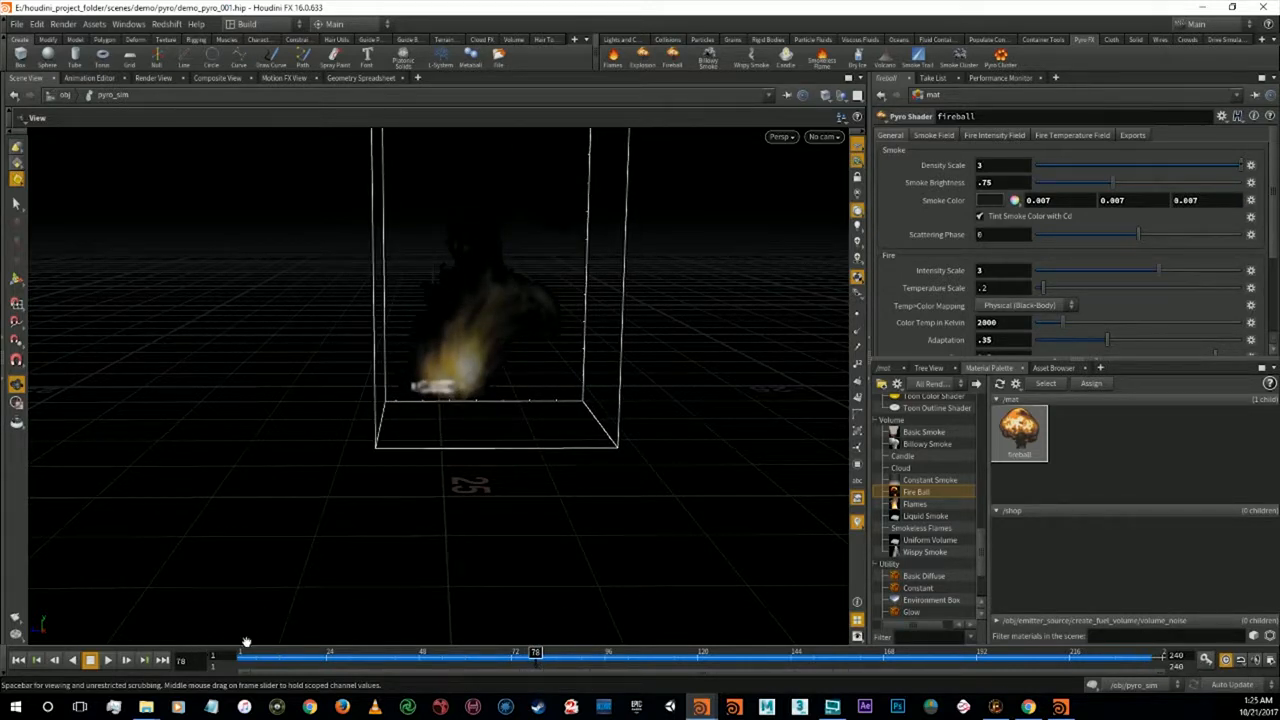
pyautogui.click(1060, 706)
pyautogui.click(9, 670)
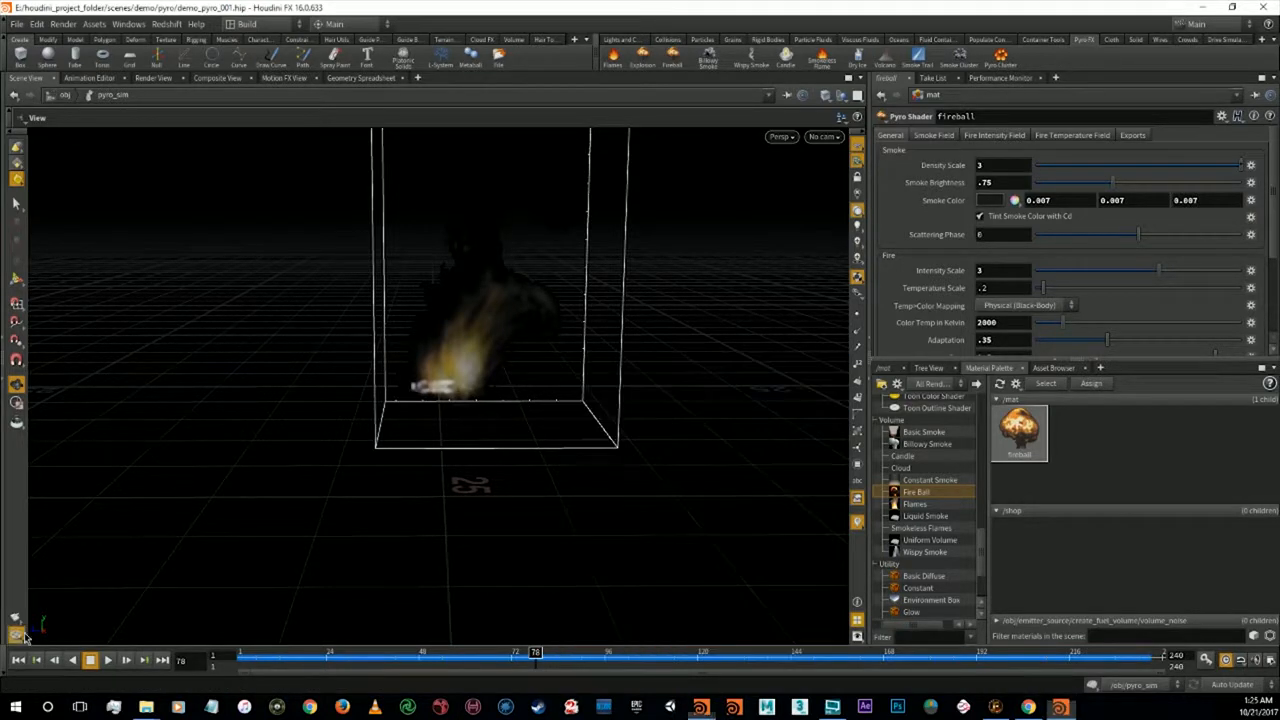
pyautogui.click(1062, 707)
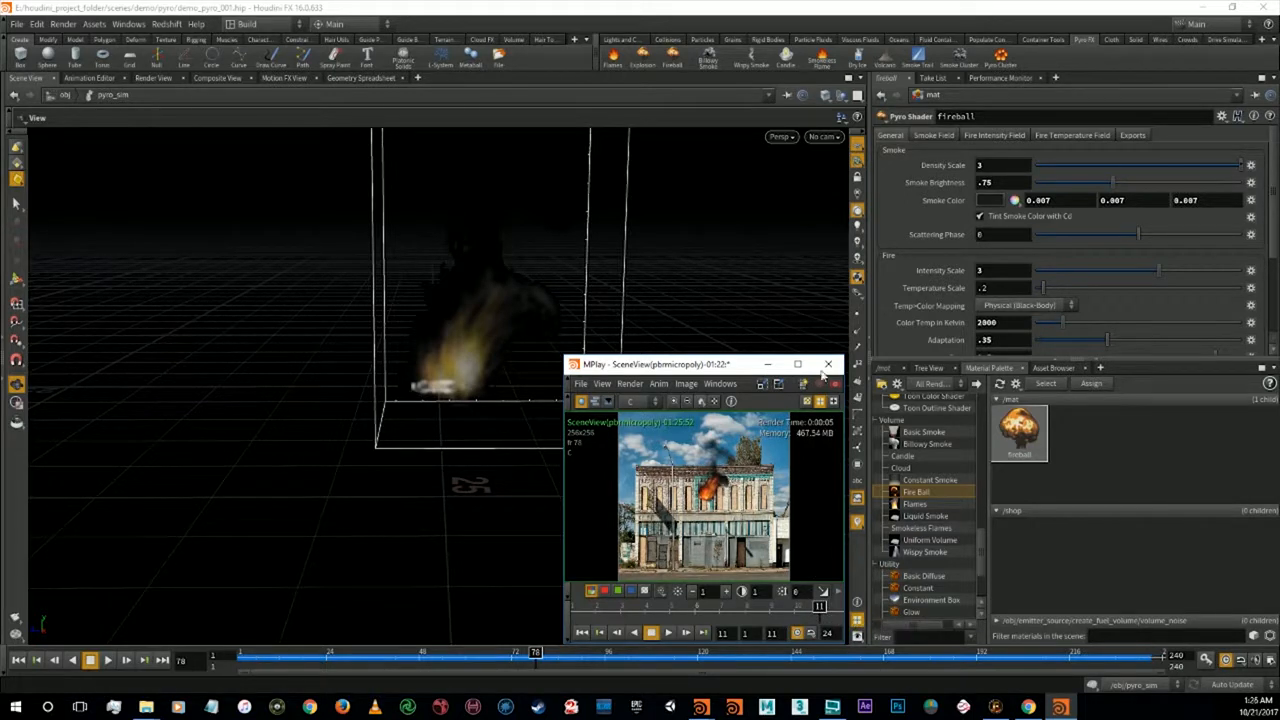
# Raise the smoke Density Scale to 9 and the Smoke Brightness to 1, and render a preview
pyautogui.click(1013, 172)
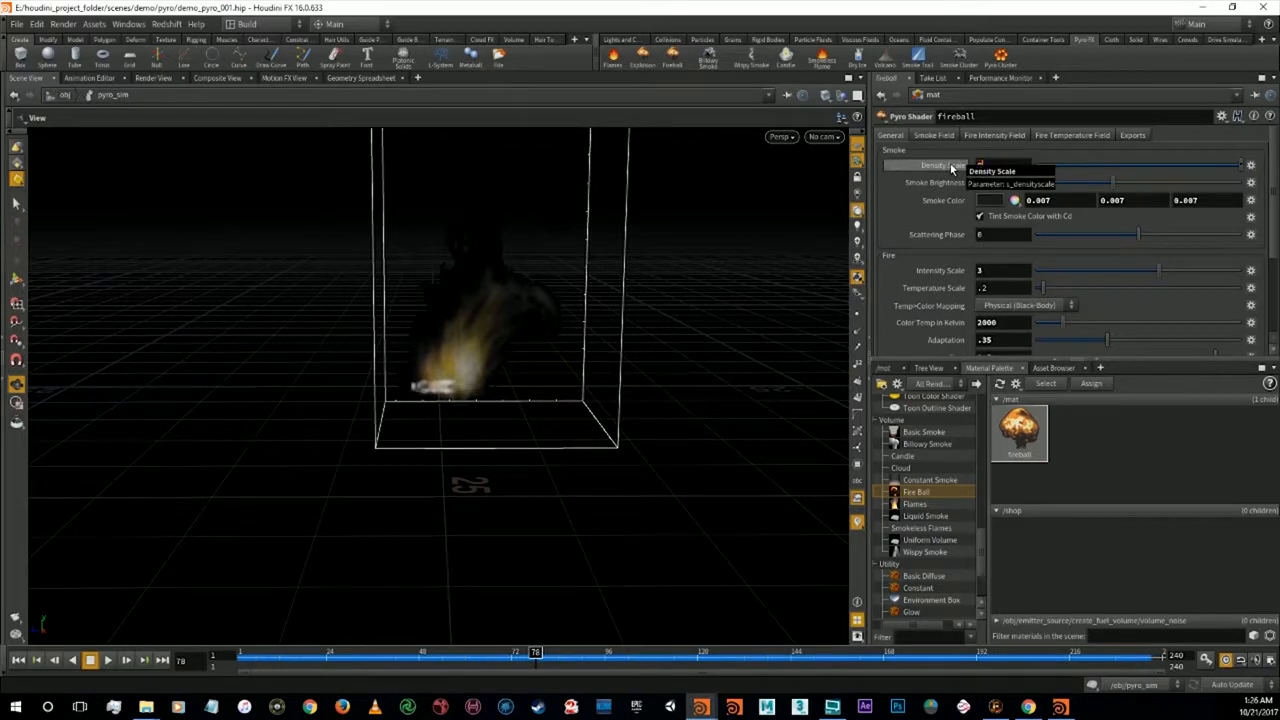
pyautogui.moveTo(1000, 186); pyautogui.dragTo(961, 183)
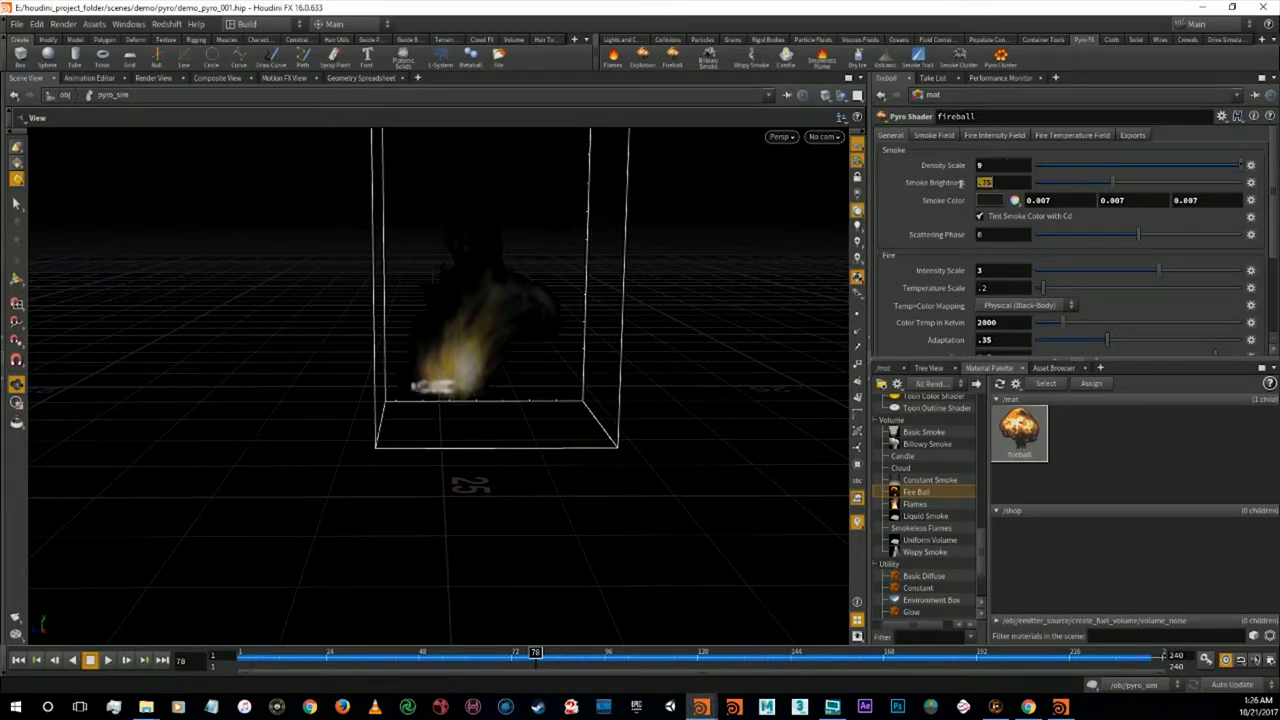
pyautogui.write('1')
pyautogui.press('Return')
pyautogui.click(15, 633)
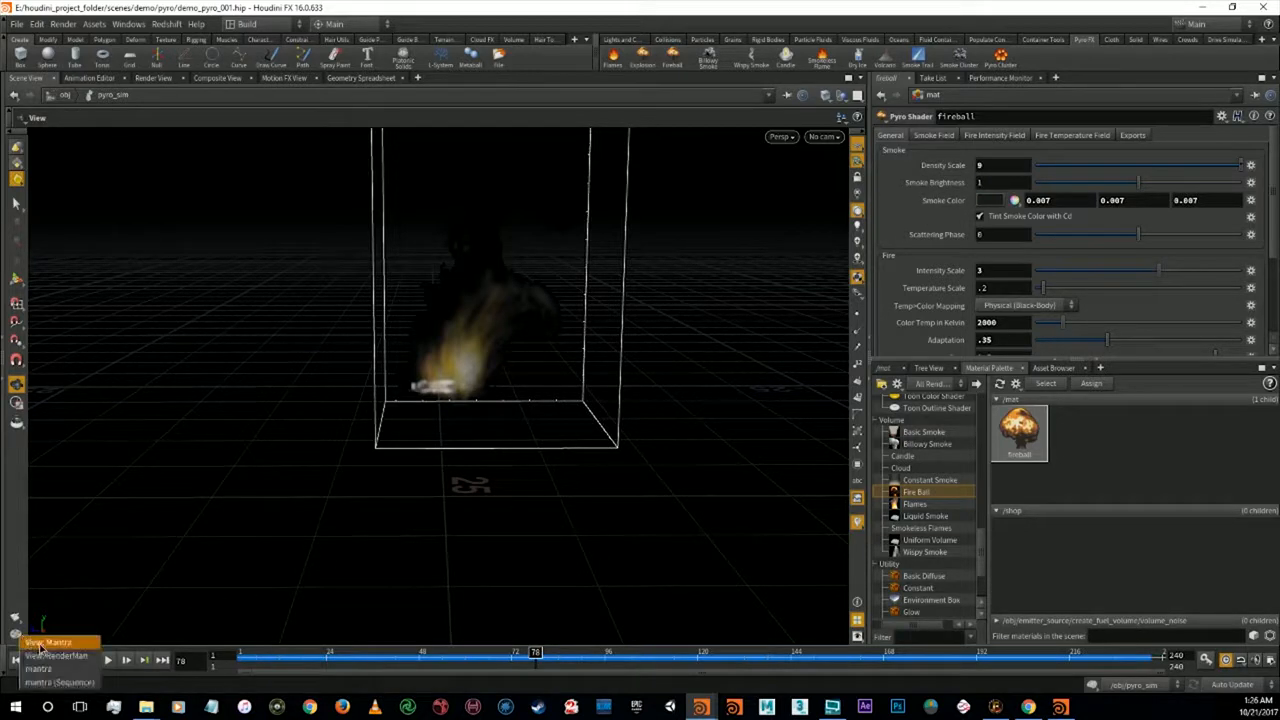
pyautogui.click(54, 668)
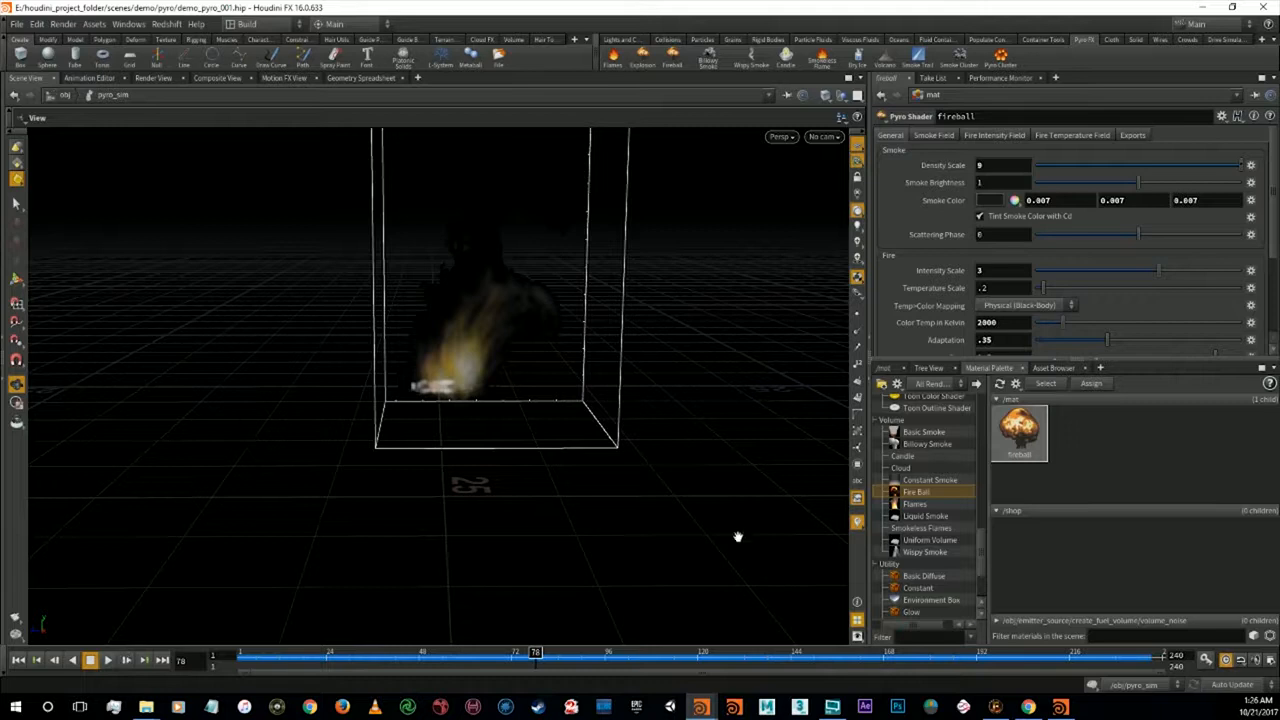
pyautogui.click(1046, 707)
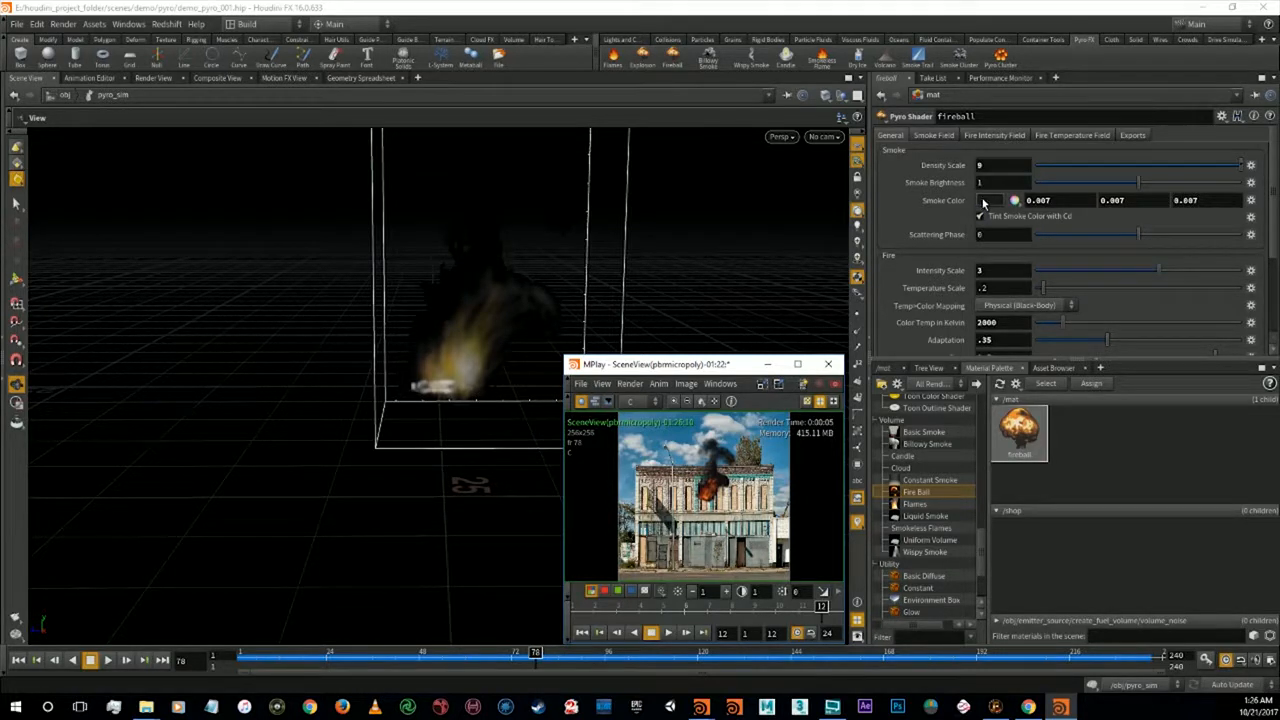
# Test a Smoke Brightness of 3 in a preview render, and set it back to 1
pyautogui.moveTo(993, 181); pyautogui.dragTo(972, 183)
pyautogui.write('3')
pyautogui.press('Return')
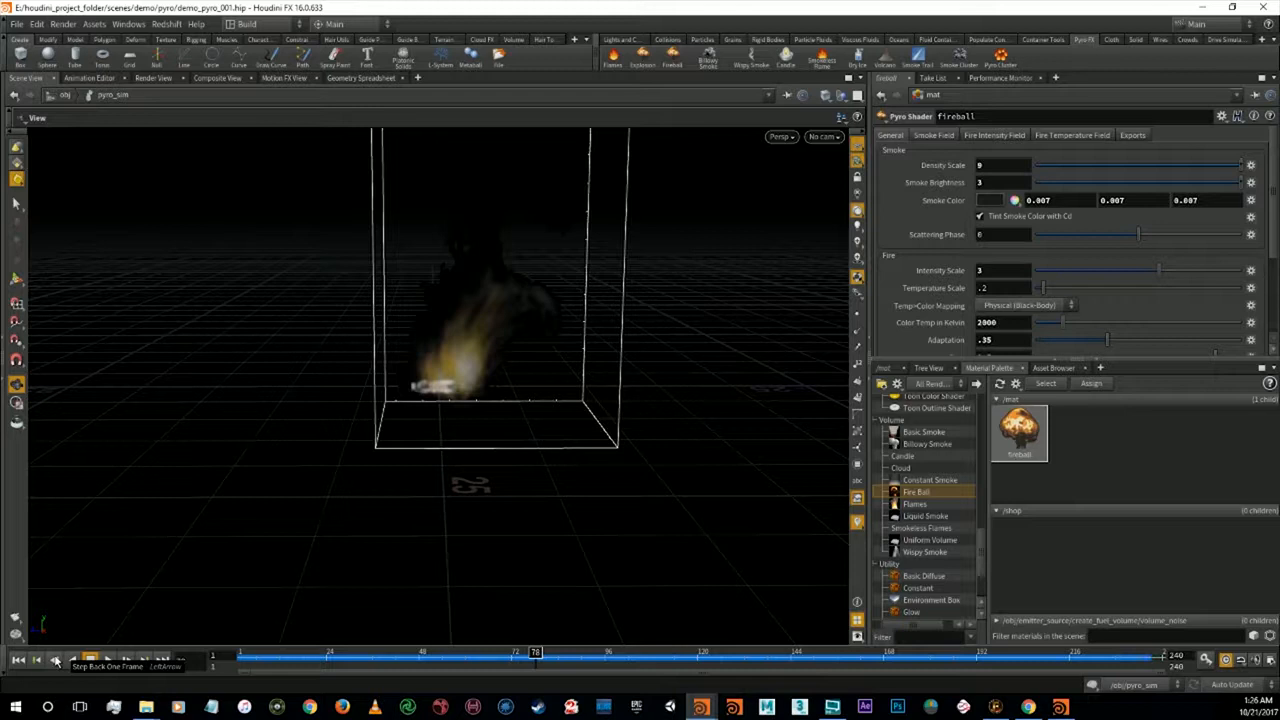
pyautogui.click(1061, 708)
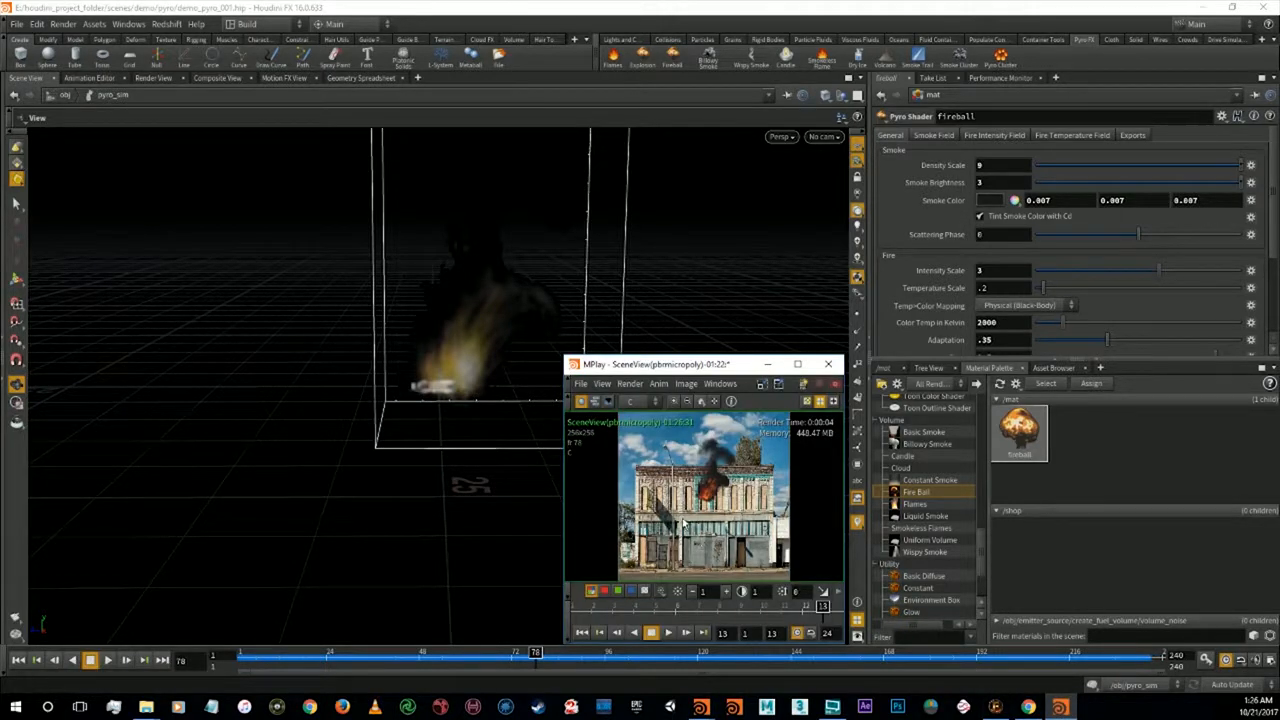
pyautogui.moveTo(822, 609)
pyautogui.mouseDown()
pyautogui.moveTo(798, 613)
pyautogui.moveTo(842, 617)
pyautogui.mouseUp()
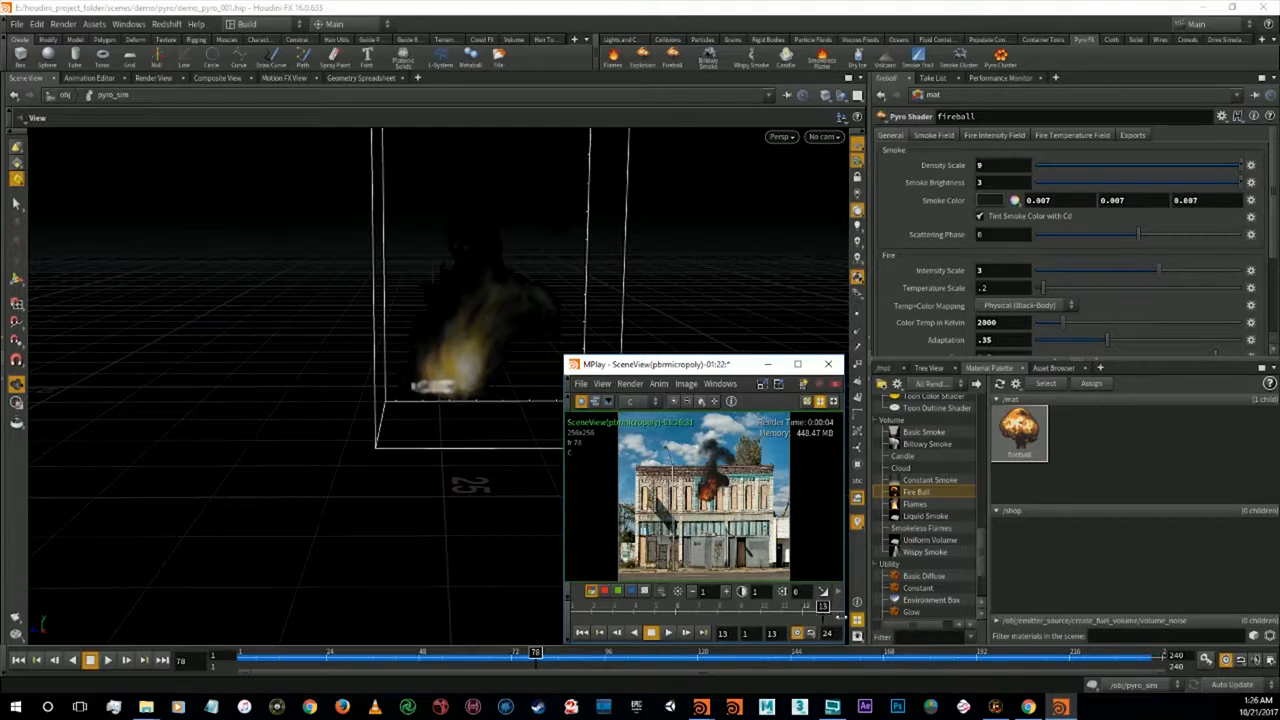
pyautogui.click(1000, 184)
pyautogui.write('1')
pyautogui.press('Return')
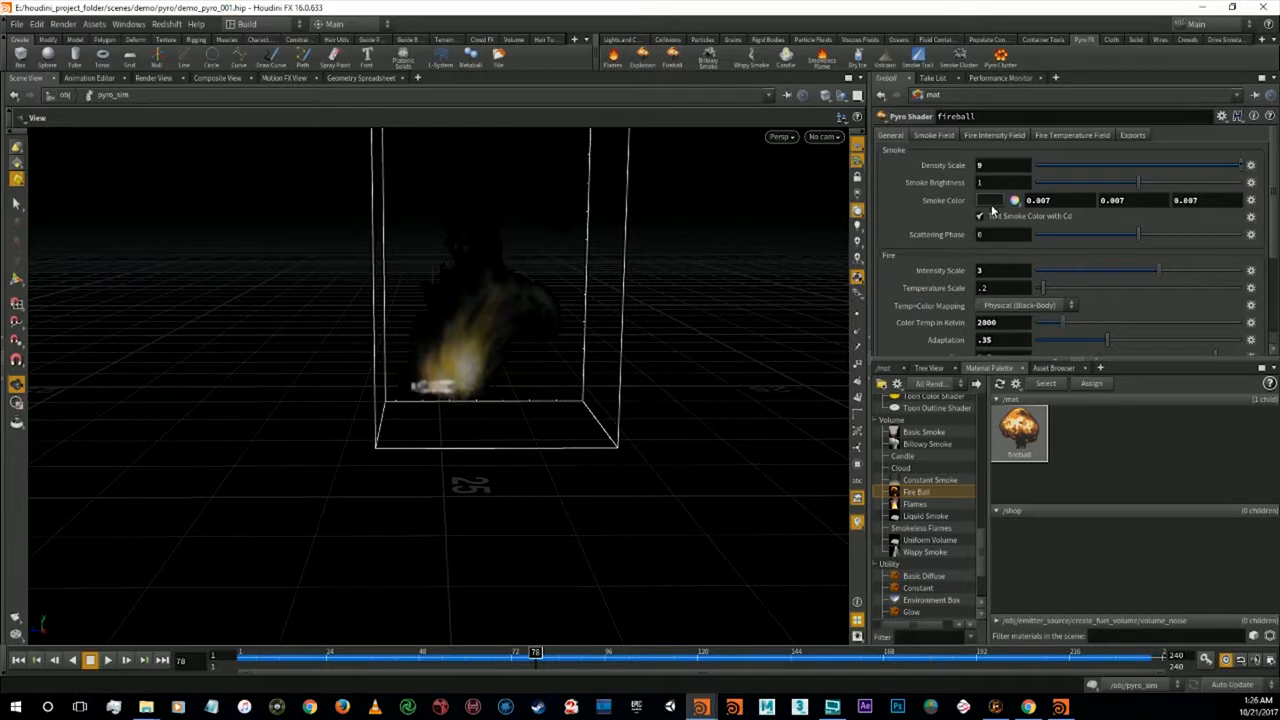
# Test a fire Intensity Scale of 9 in a Mantra preview, compare it with earlier renders and close the preview
pyautogui.click(988, 271)
pyautogui.write('9')
pyautogui.press('Return')
pyautogui.click(15, 634)
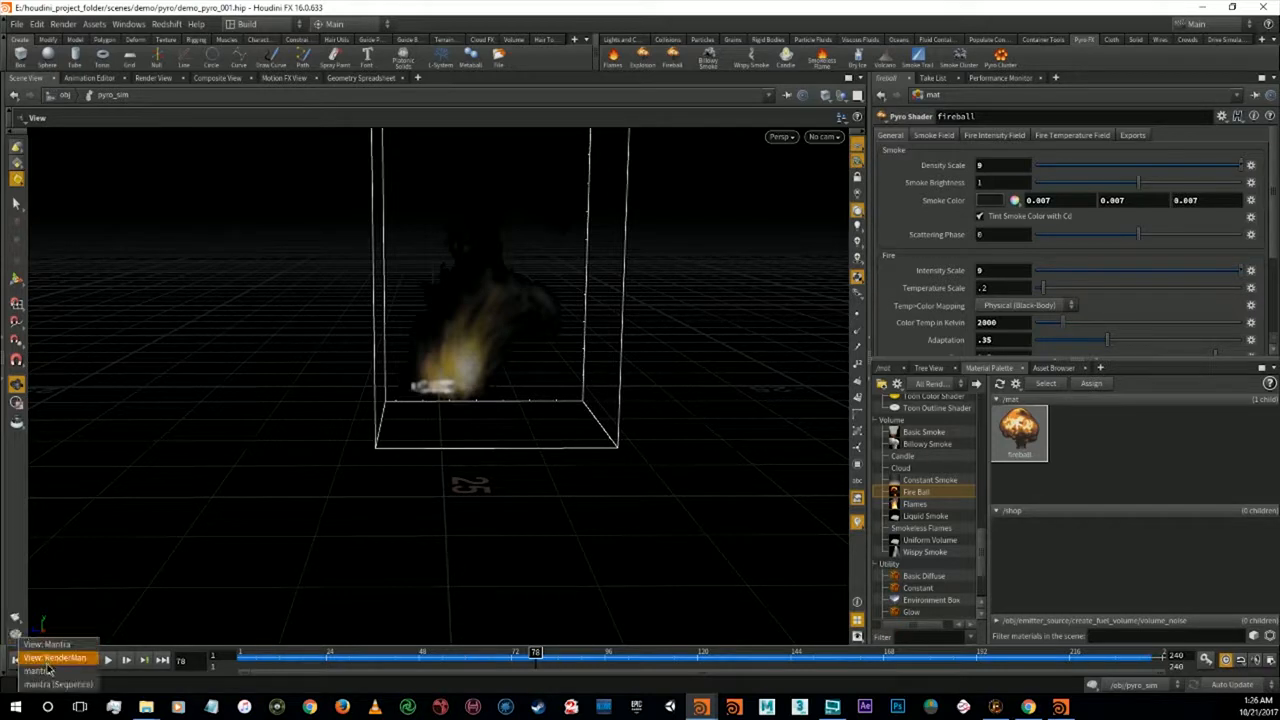
pyautogui.click(50, 672)
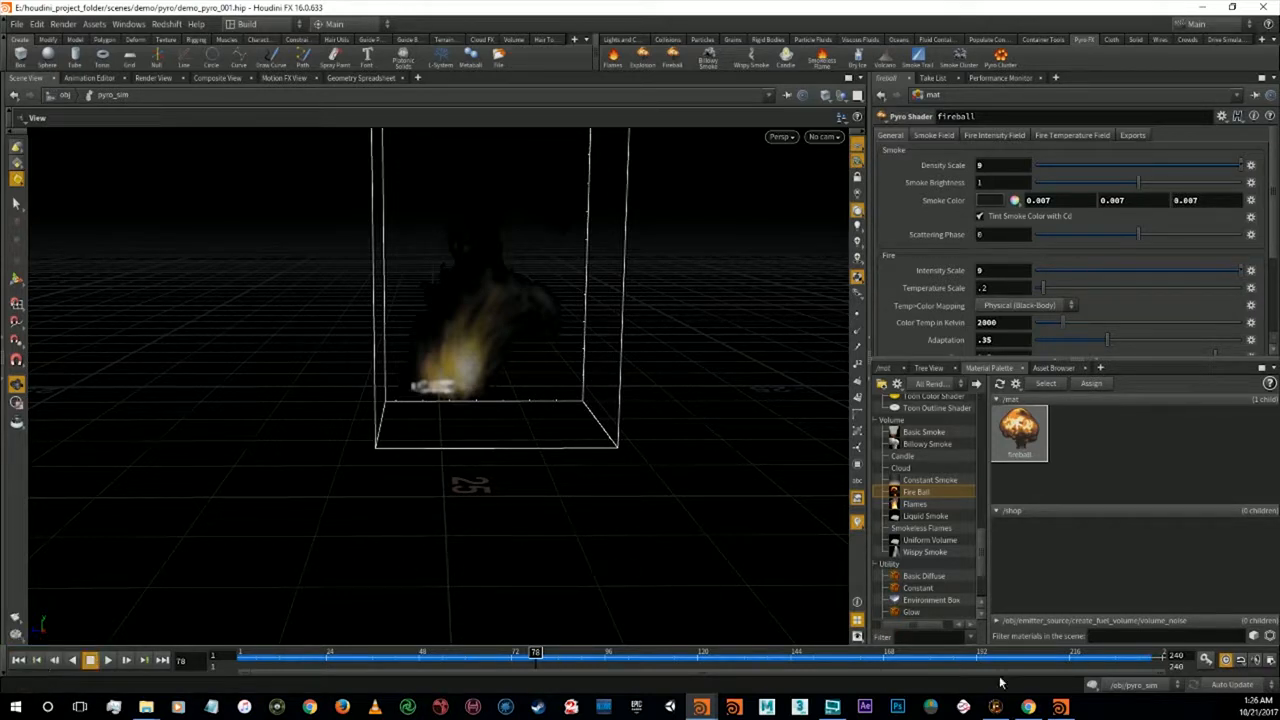
pyautogui.click(1058, 708)
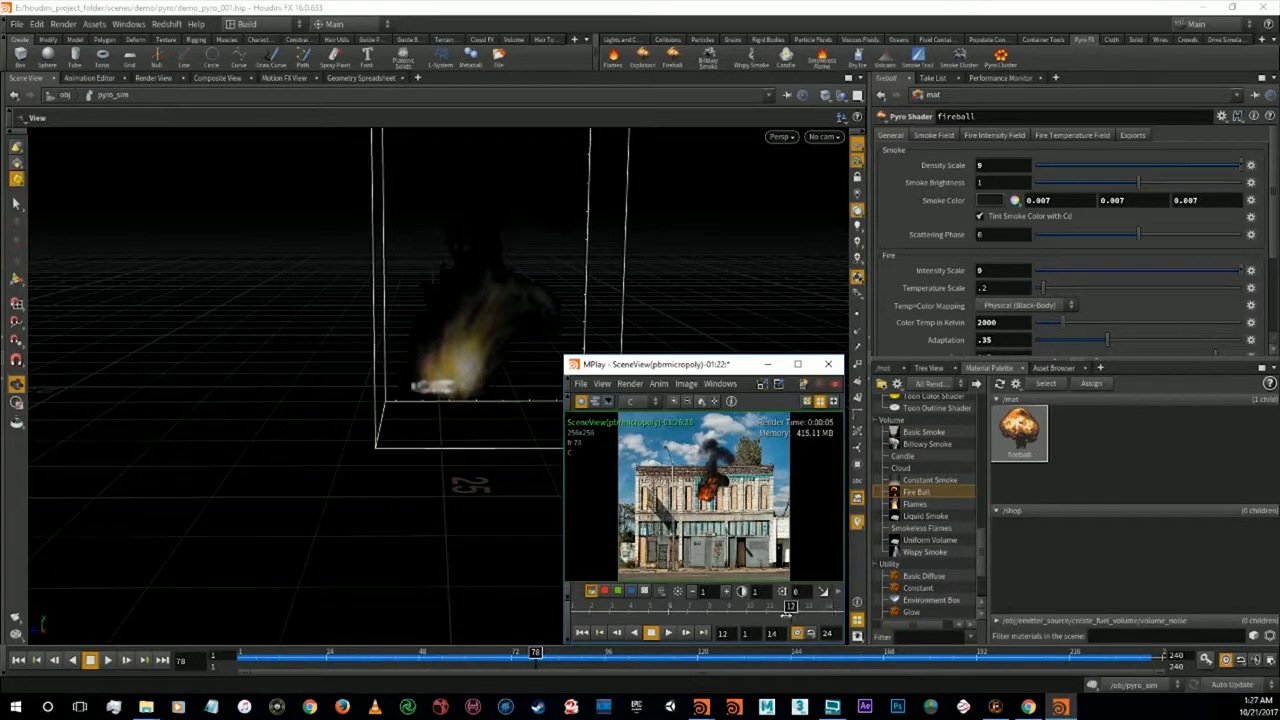
pyautogui.moveTo(826, 612)
pyautogui.mouseDown()
pyautogui.moveTo(780, 615)
pyautogui.moveTo(842, 611)
pyautogui.mouseUp()
pyautogui.click(831, 367)
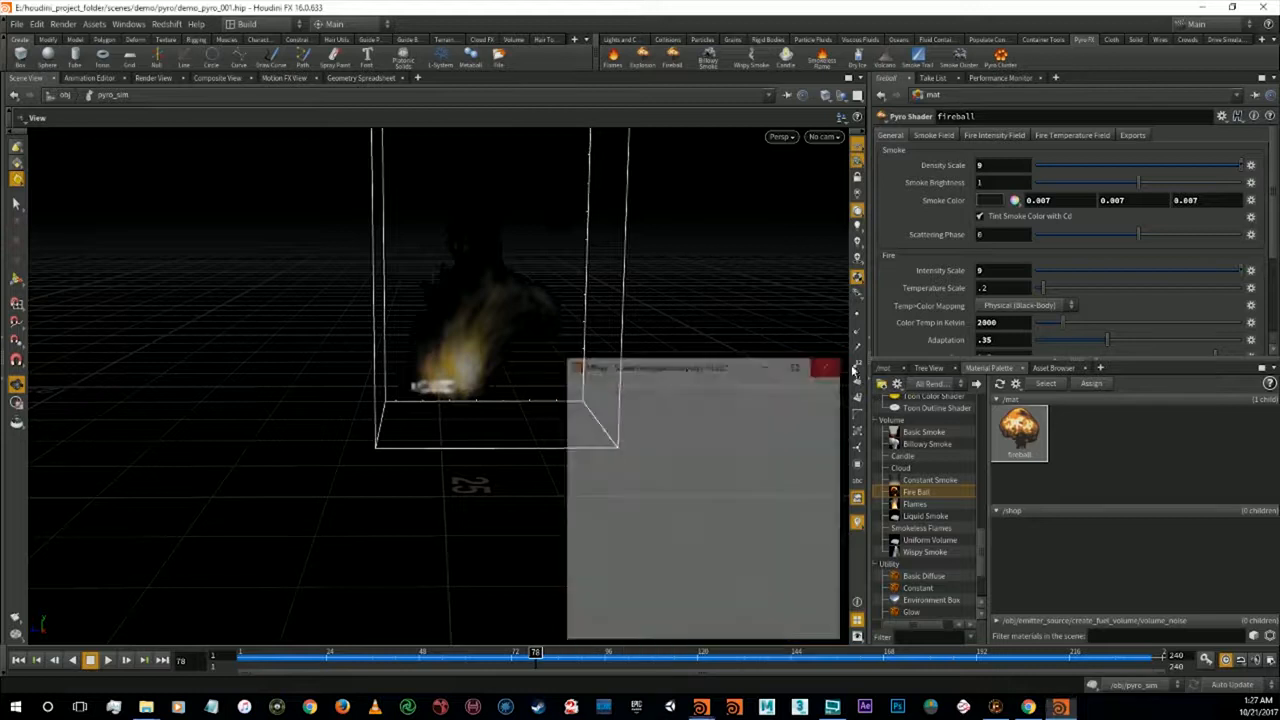
# Set the fire Intensity Scale to 7 and Color Temp in Kelvin to 2200, and start rendering the Mantra sequence
pyautogui.click(1000, 272)
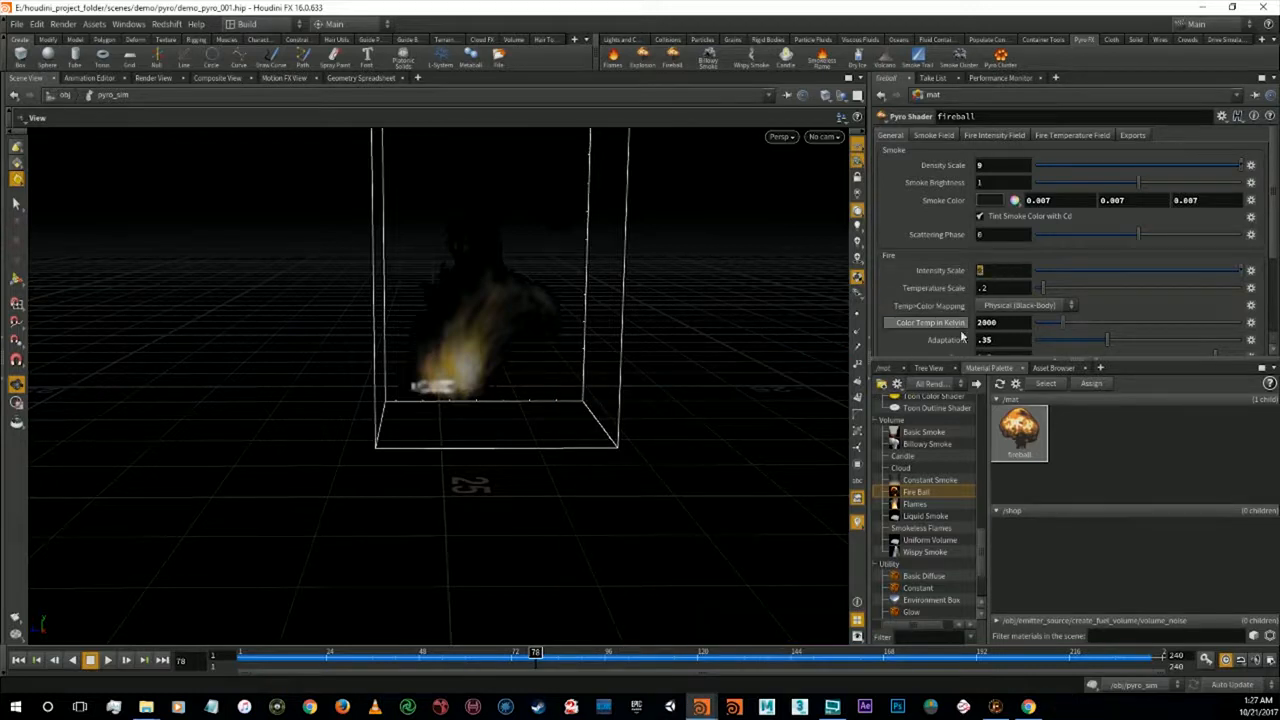
pyautogui.write('.')
pyautogui.press('BackSpace')
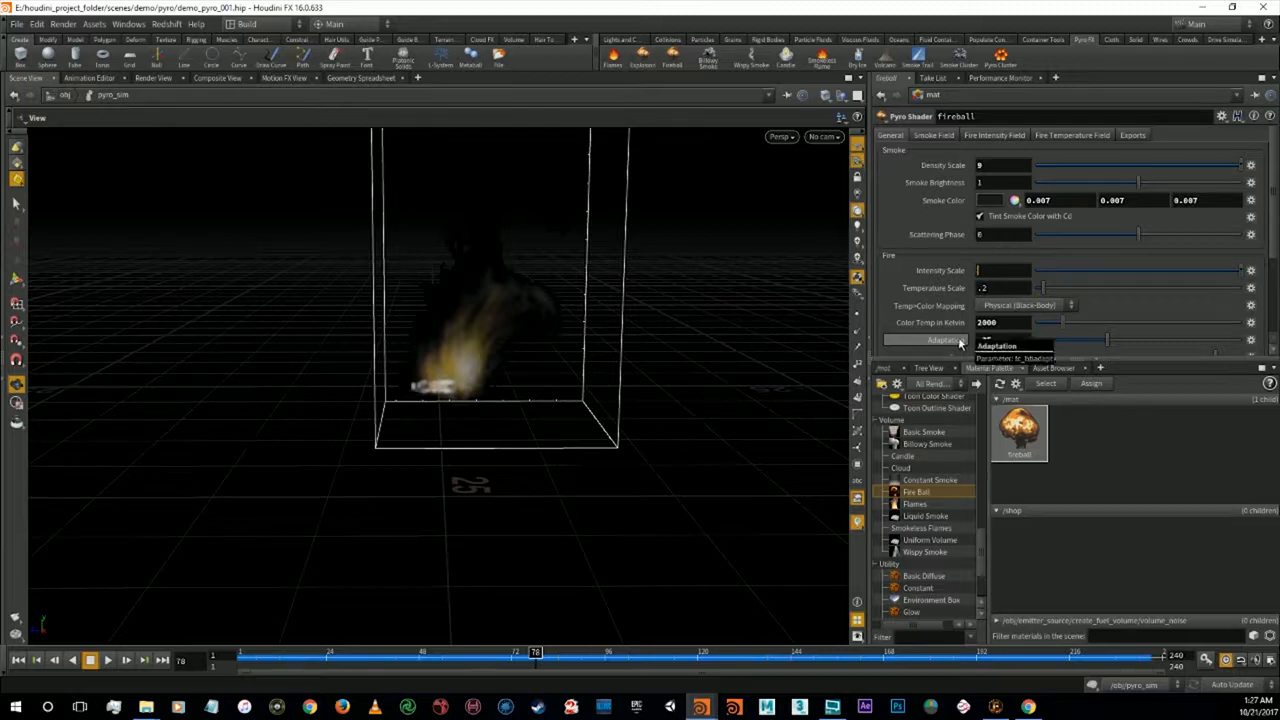
pyautogui.write('7')
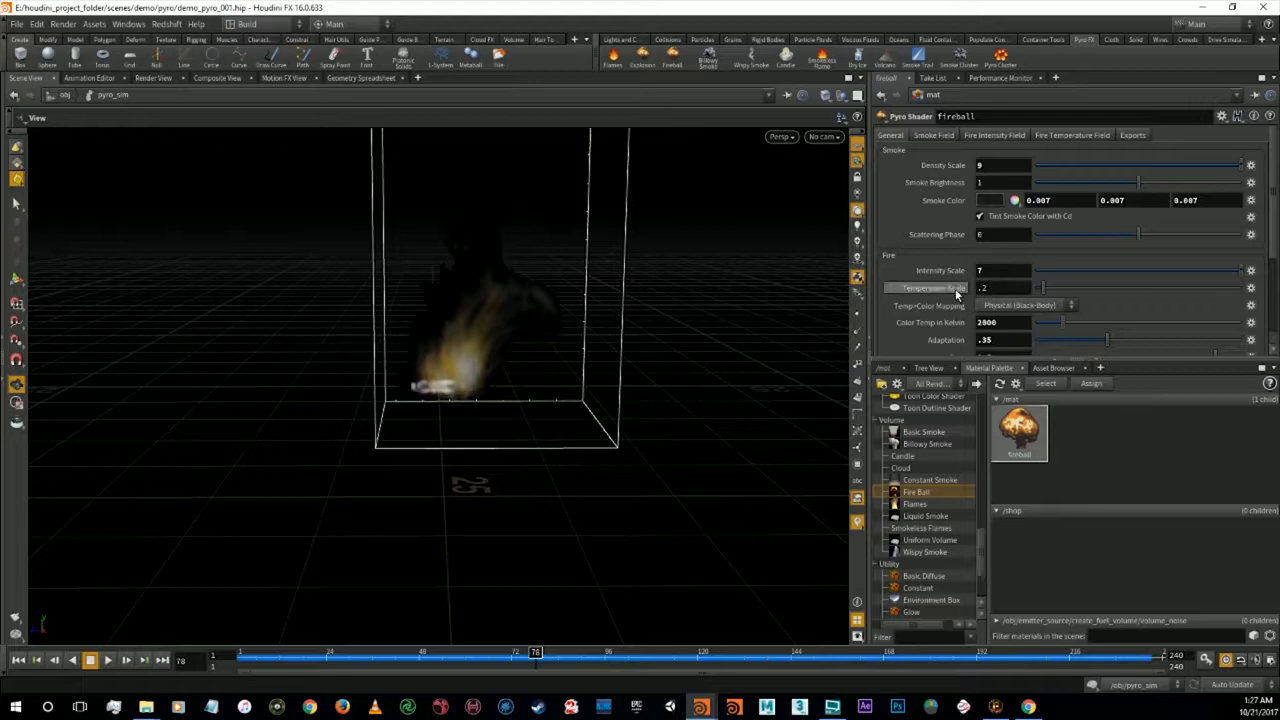
pyautogui.press('Tab')
pyautogui.press('Tab')
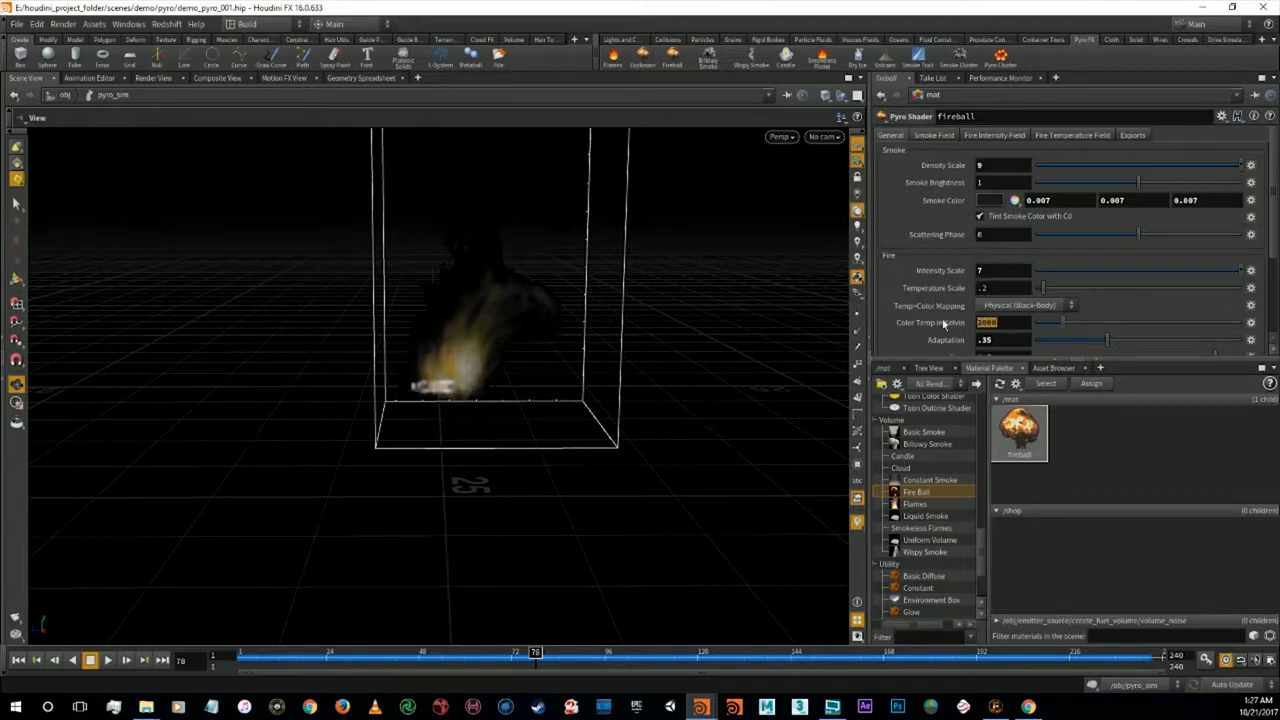
pyautogui.write('2200')
pyautogui.press('Return')
pyautogui.click(20, 637)
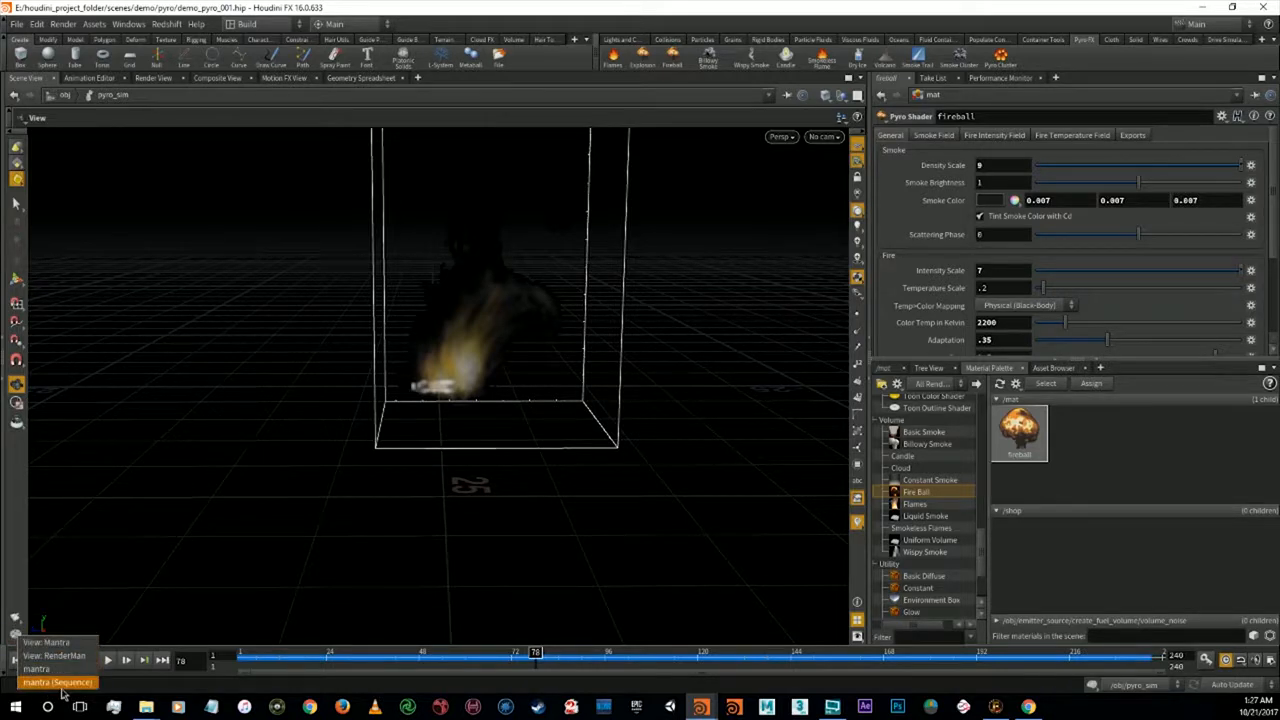
pyautogui.click(60, 682)
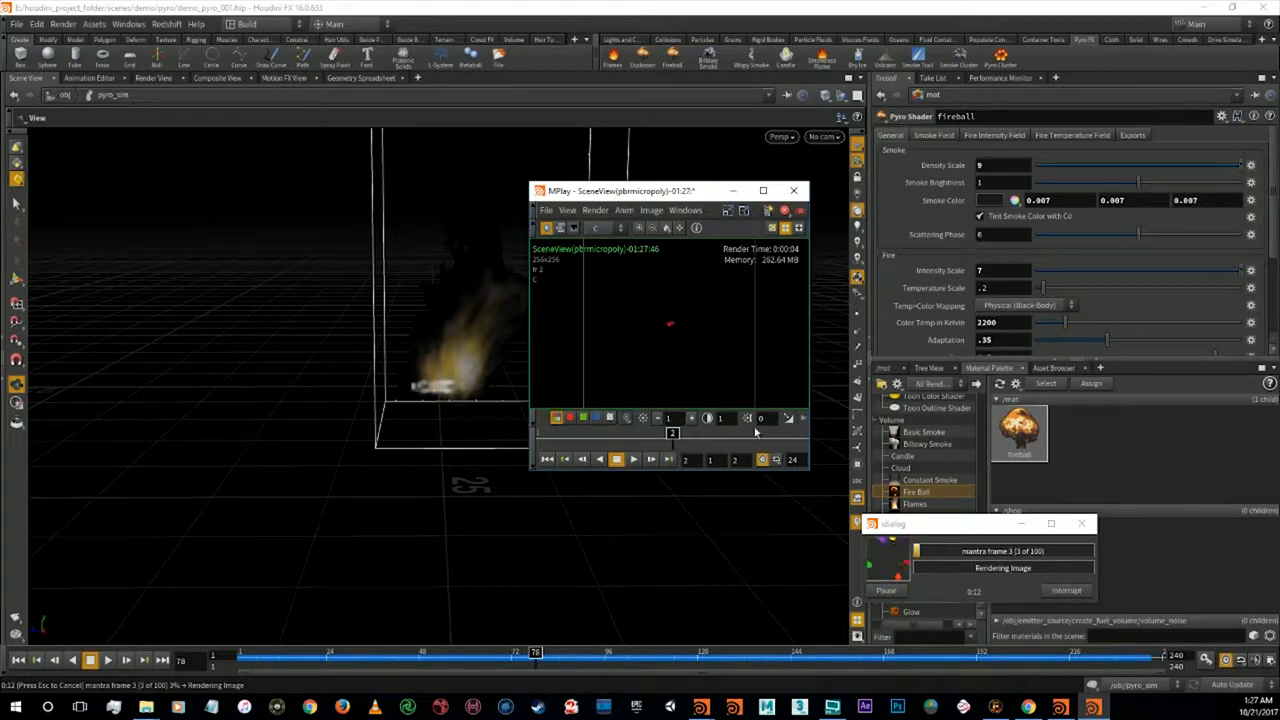
# Interrupt the running Mantra sequence render and close its MPlay preview
pyautogui.click(1066, 590)
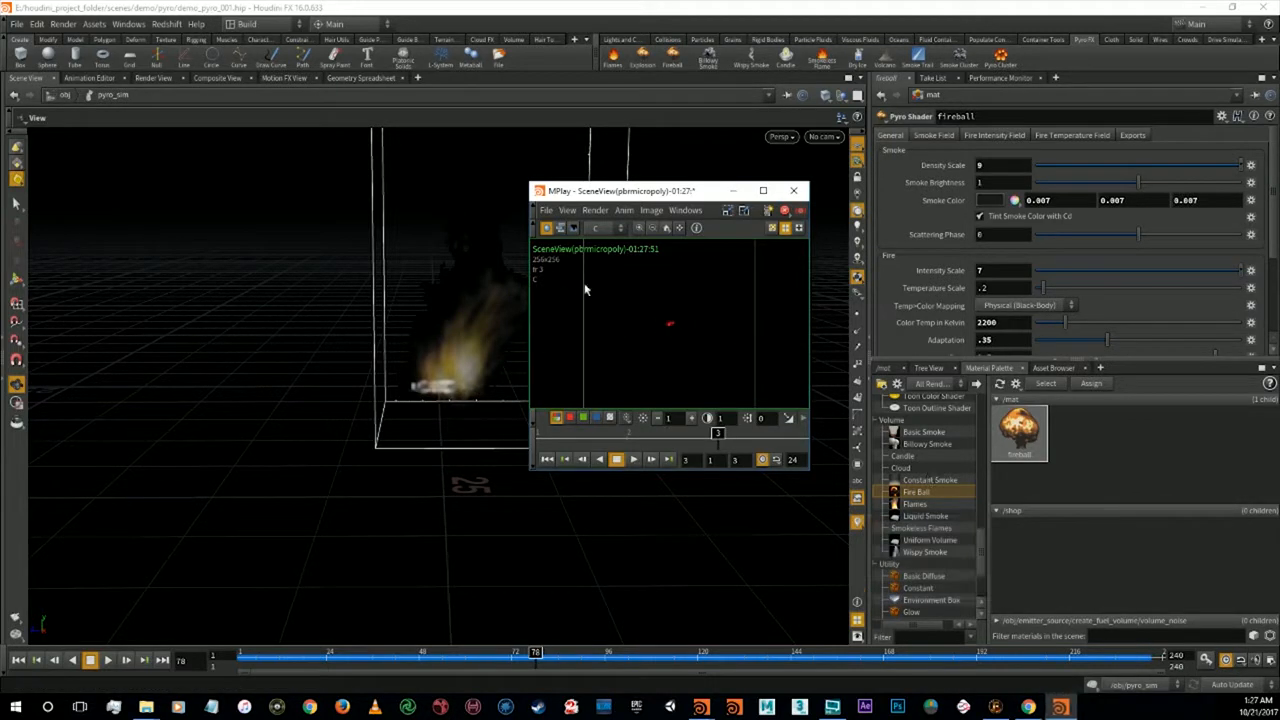
pyautogui.click(793, 190)
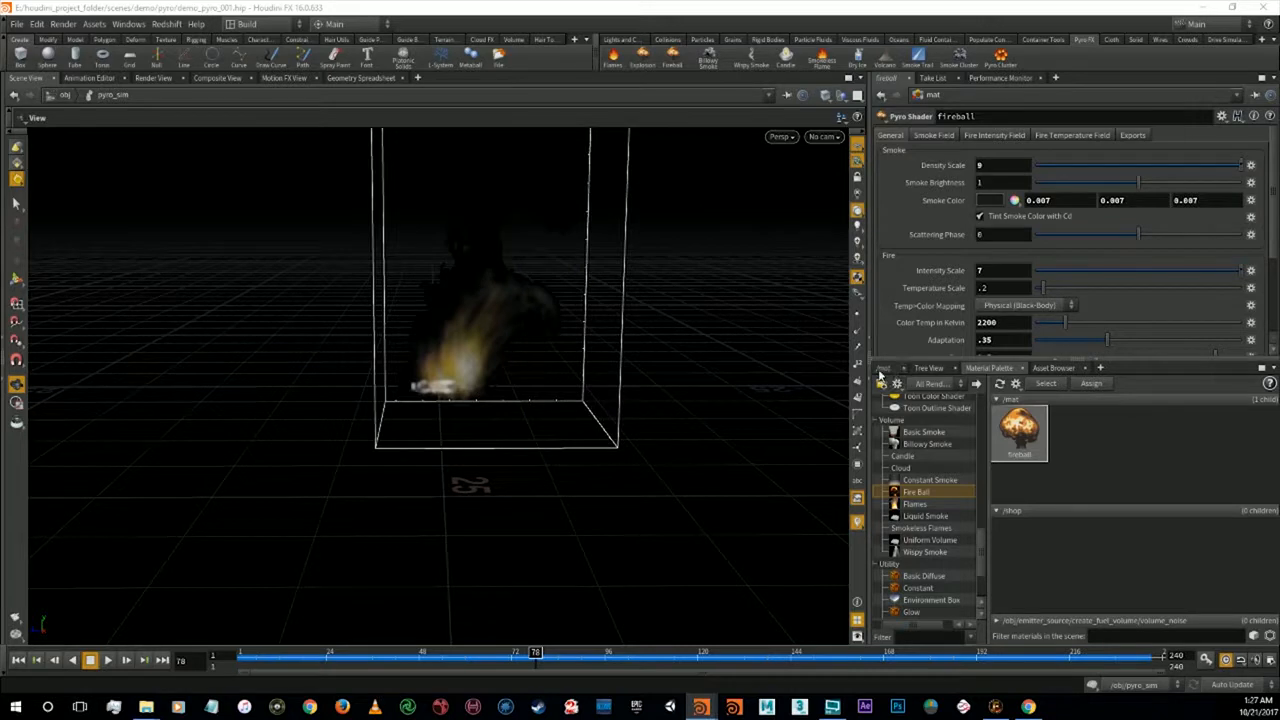
# Override the mantra output node's camera resolution with a user-specified 1280 by 720, and render the frame range to disk
pyautogui.click(883, 368)
pyautogui.click(975, 390)
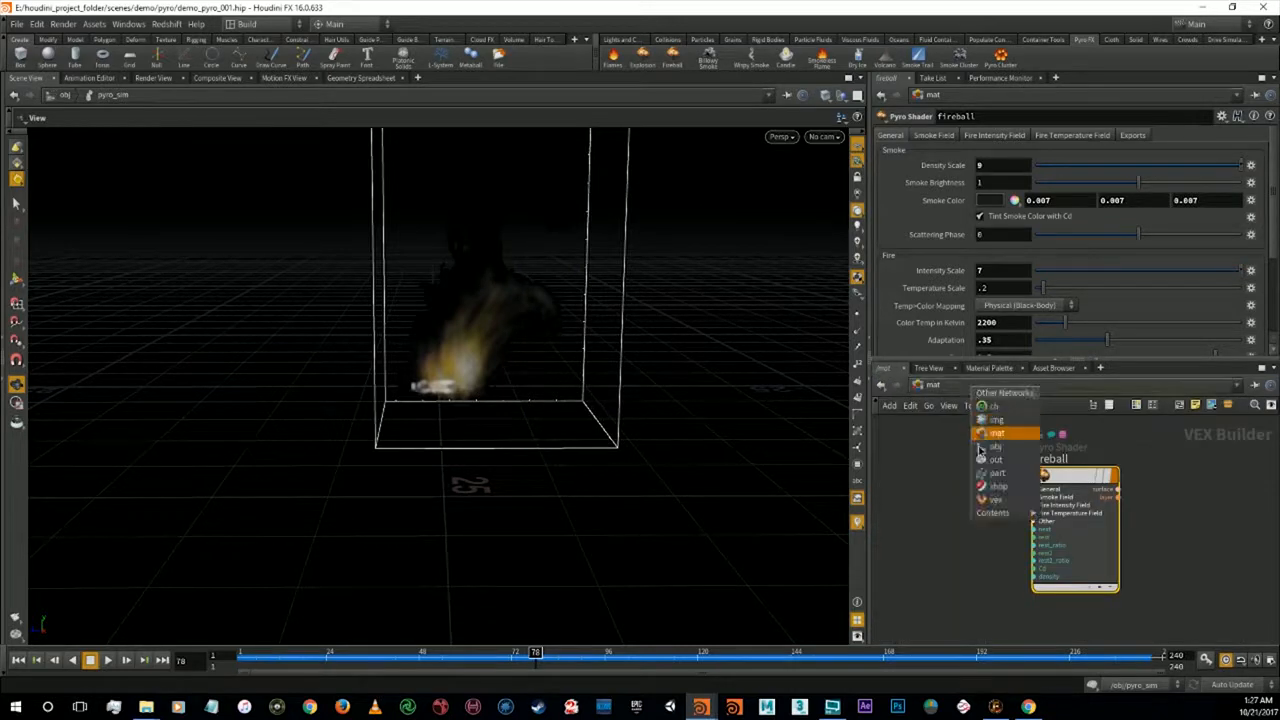
pyautogui.click(984, 465)
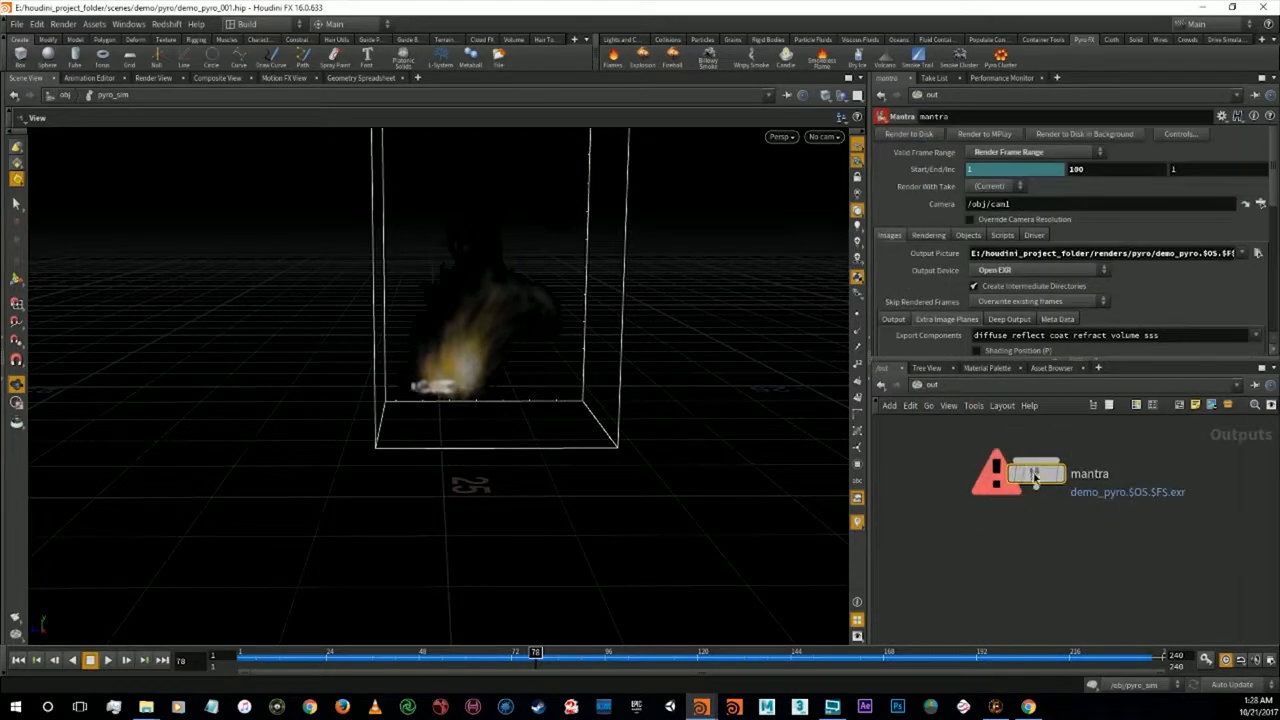
pyautogui.click(985, 219)
pyautogui.click(995, 236)
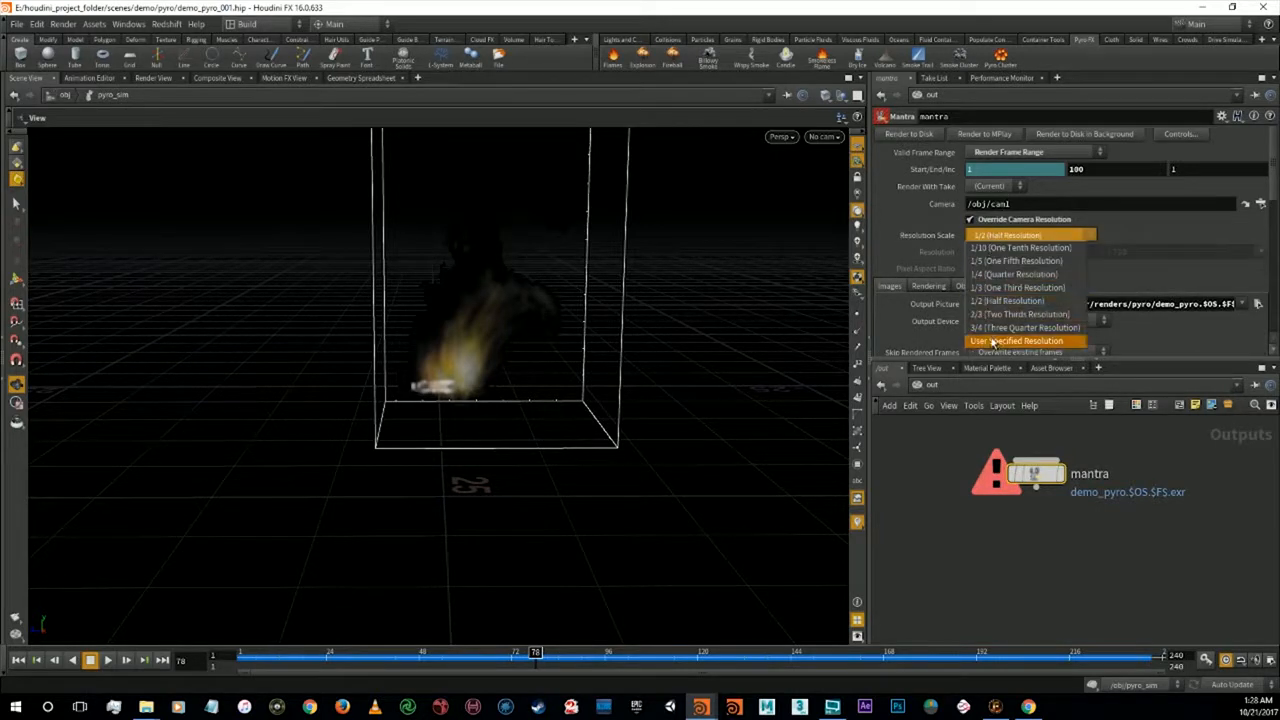
pyautogui.click(995, 341)
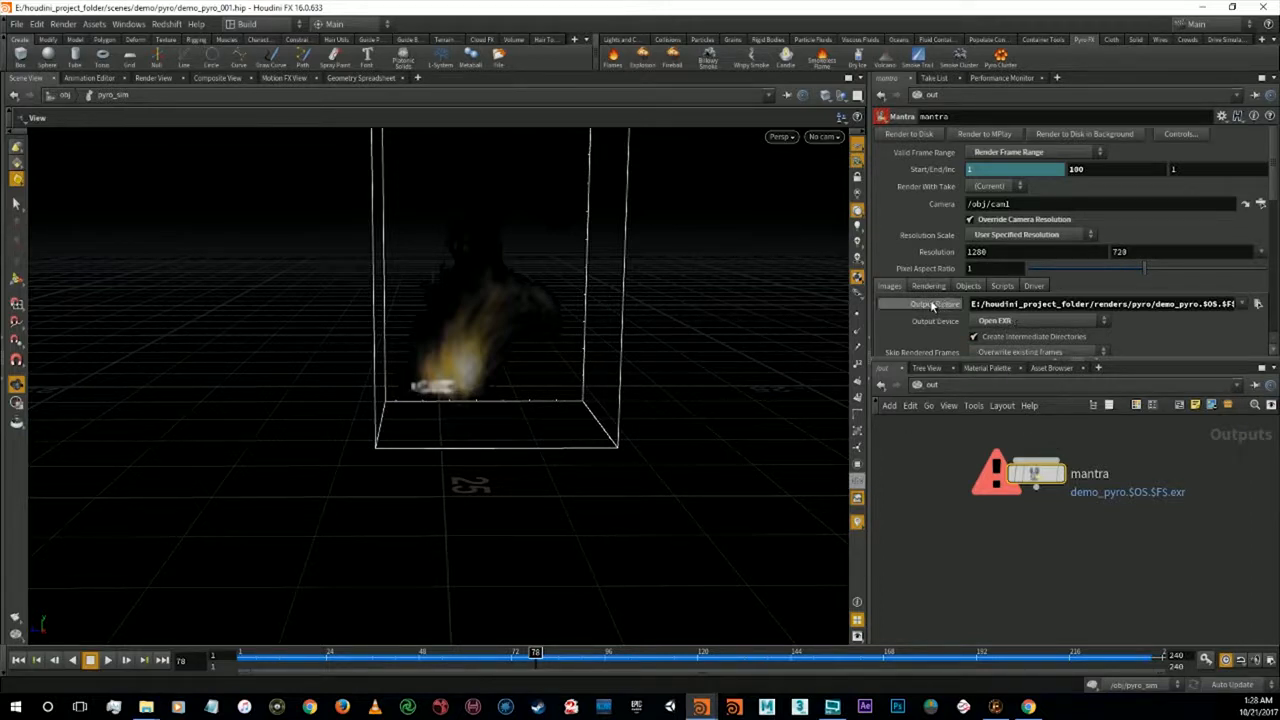
pyautogui.click(918, 135)
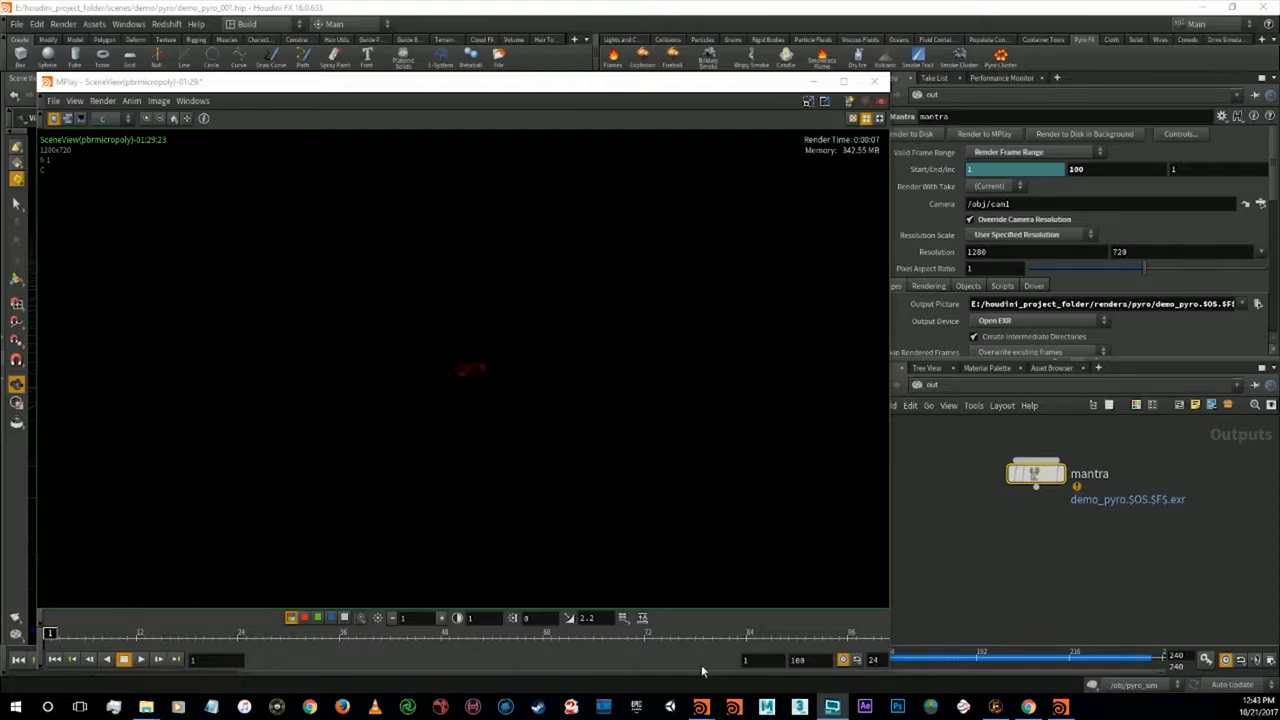
# Play the rendered explosion briefly, and load the detroit-michigan-abandoned-buildings image as the MPlay background
pyautogui.click(142, 660)
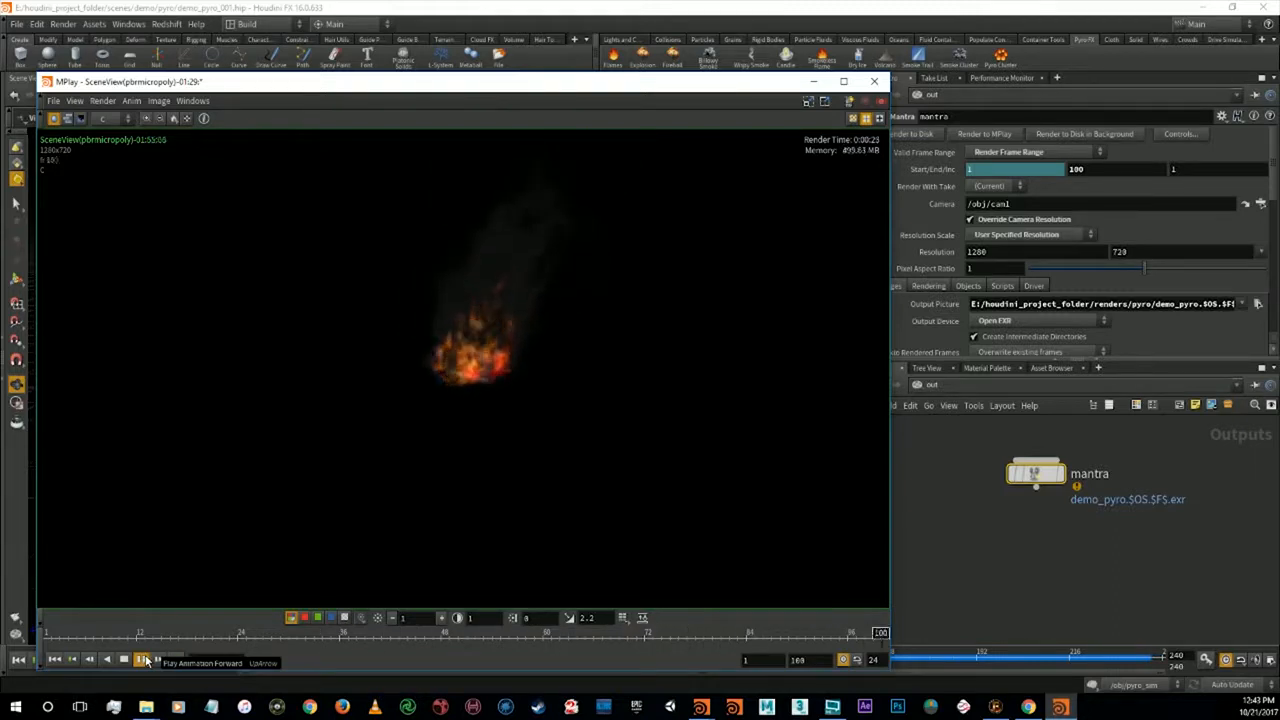
pyautogui.click(124, 660)
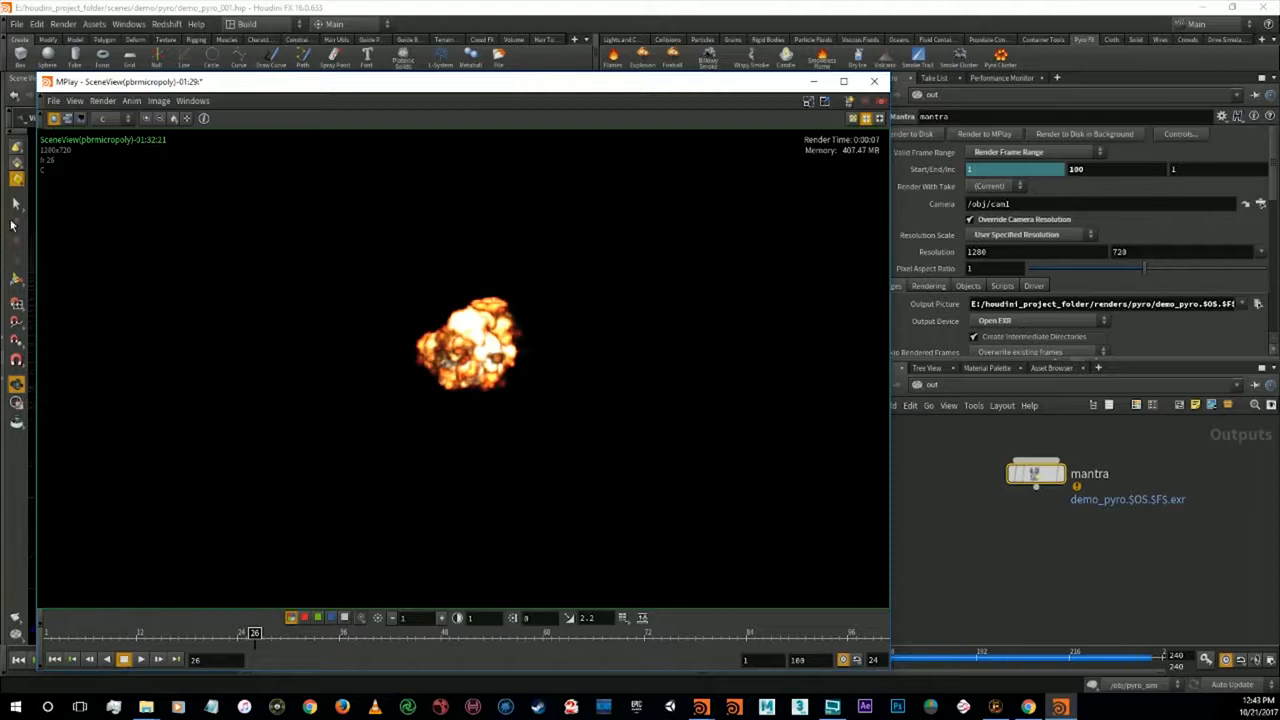
pyautogui.click(54, 102)
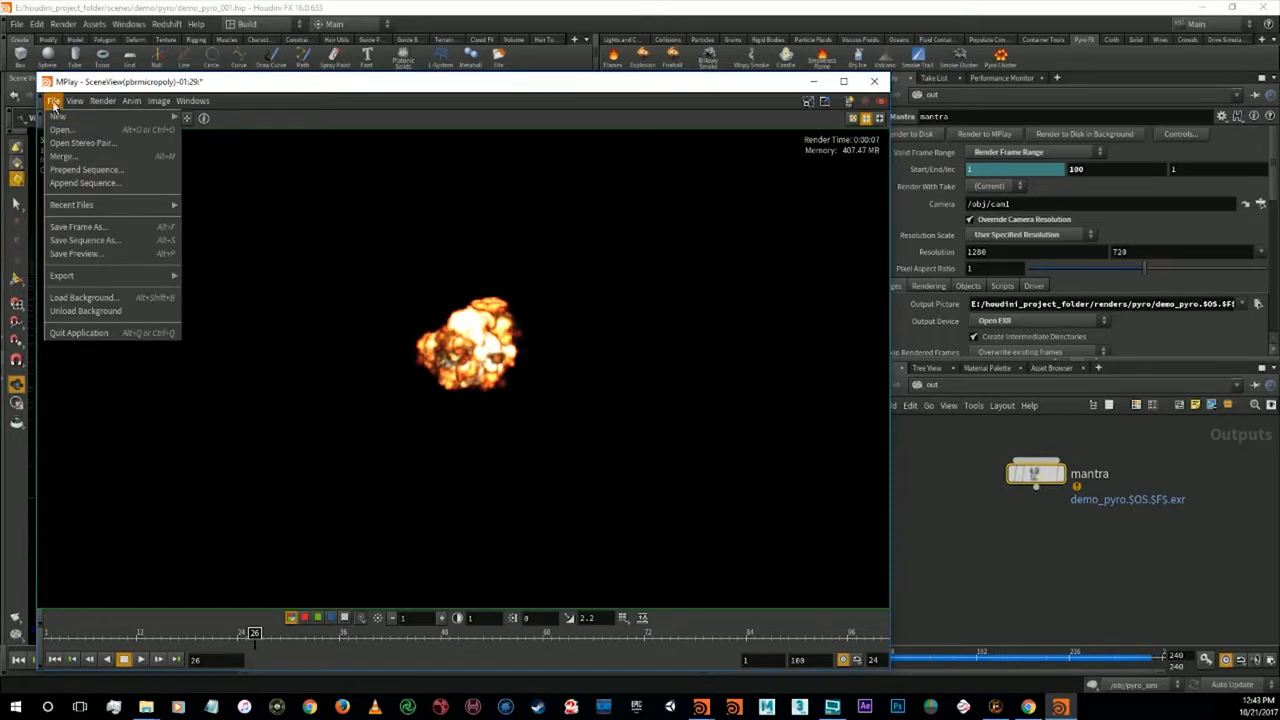
pyautogui.click(110, 305)
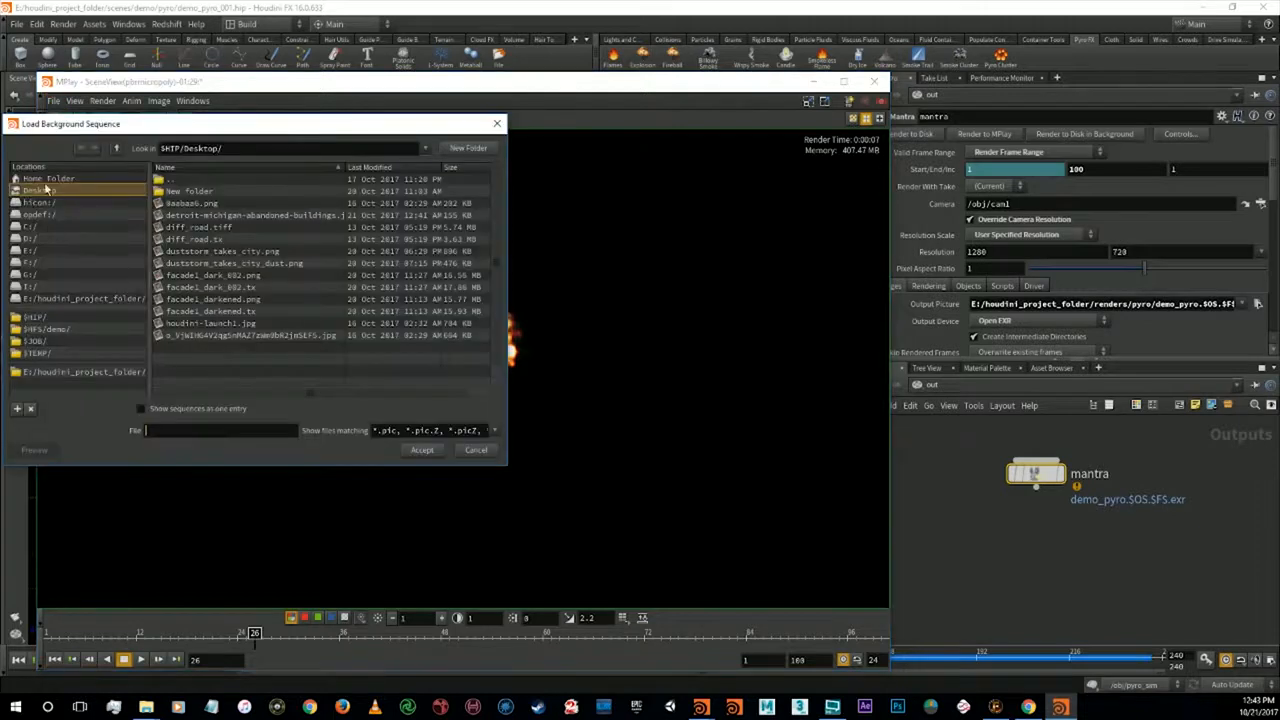
pyautogui.doubleClick(202, 217)
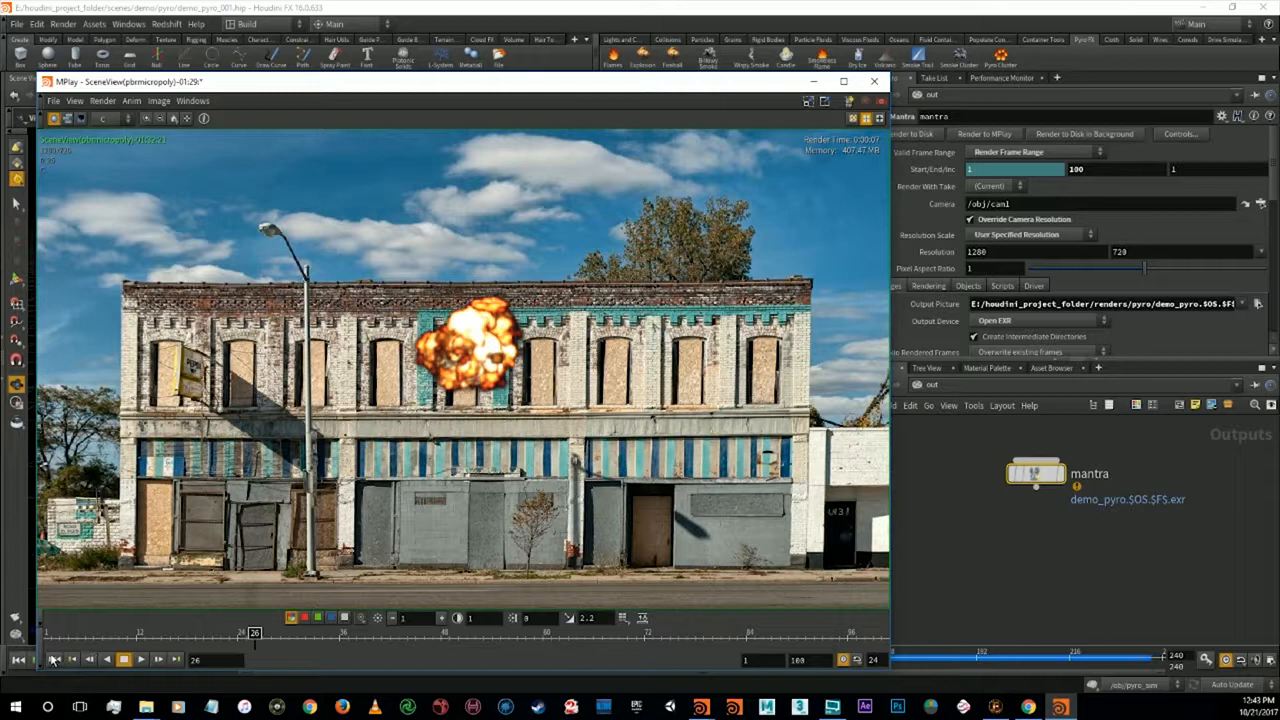
# Play the explosion sequence from its first frame over the building photo, and stop the playback
pyautogui.click(54, 659)
pyautogui.click(143, 660)
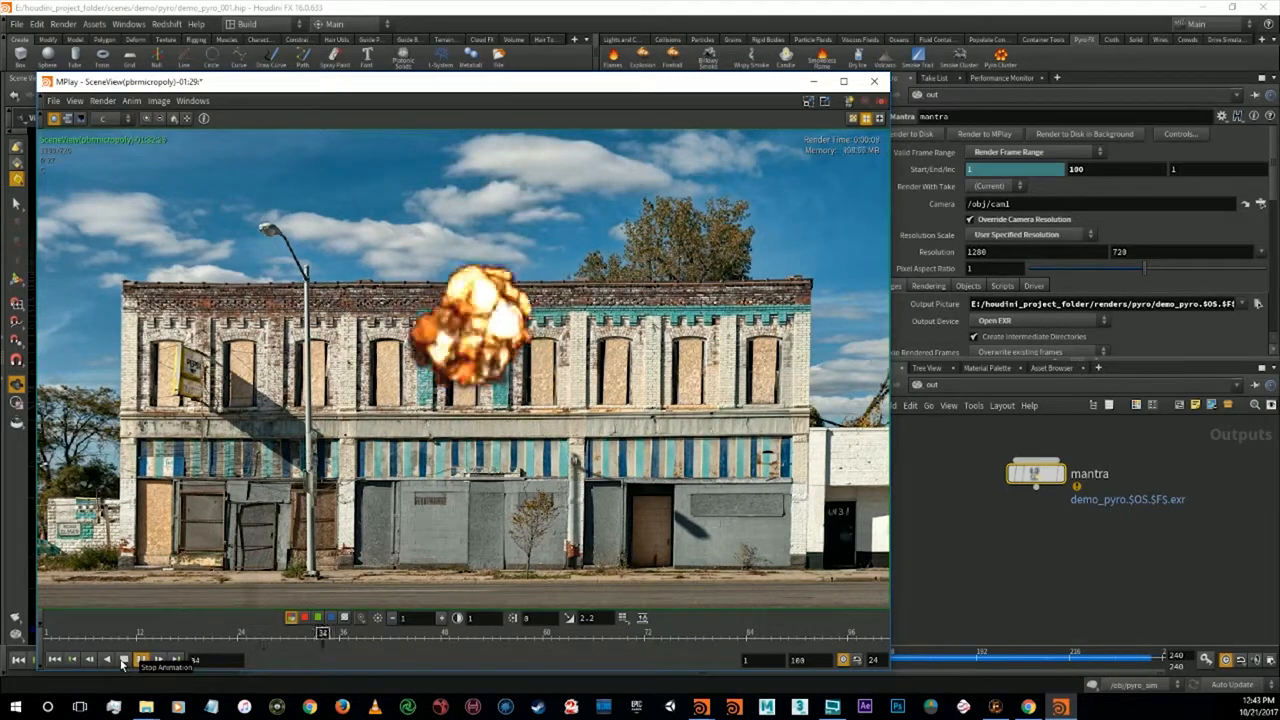
pyautogui.click(123, 661)
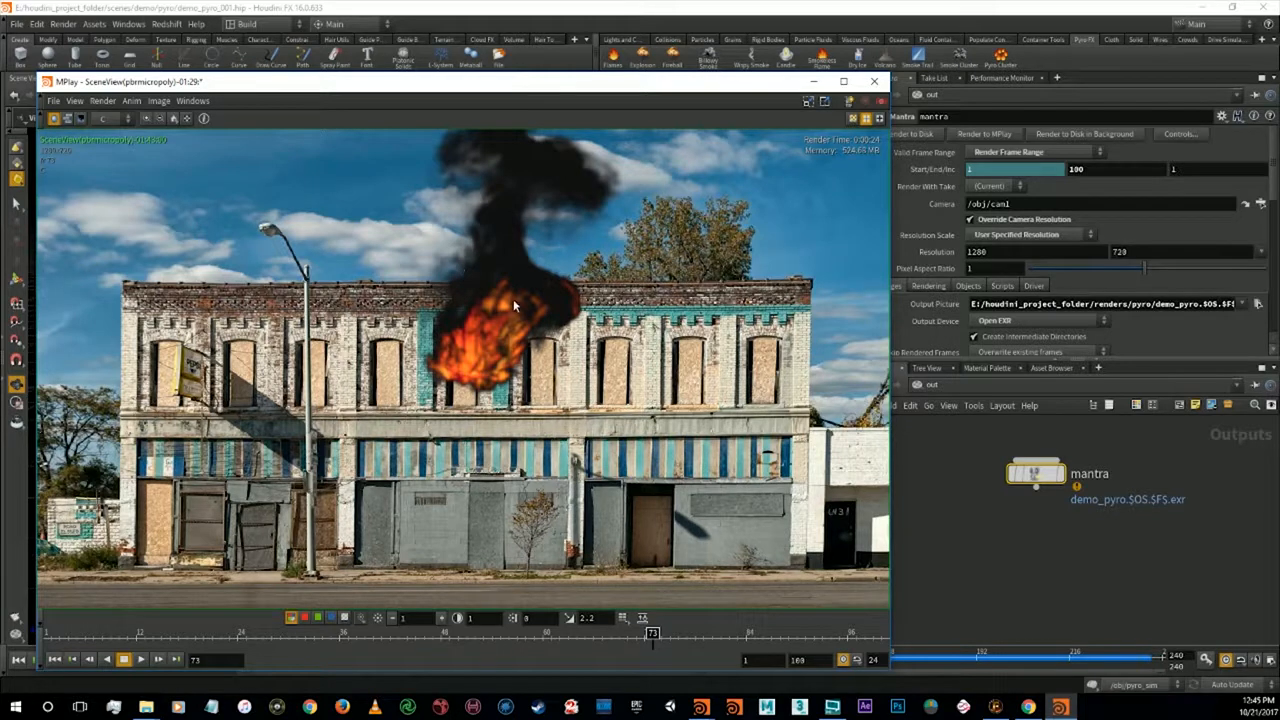
# Lighten the fireball material's Smoke Color to 0.102, 0.09333, 0.09333
pyautogui.click(995, 368)
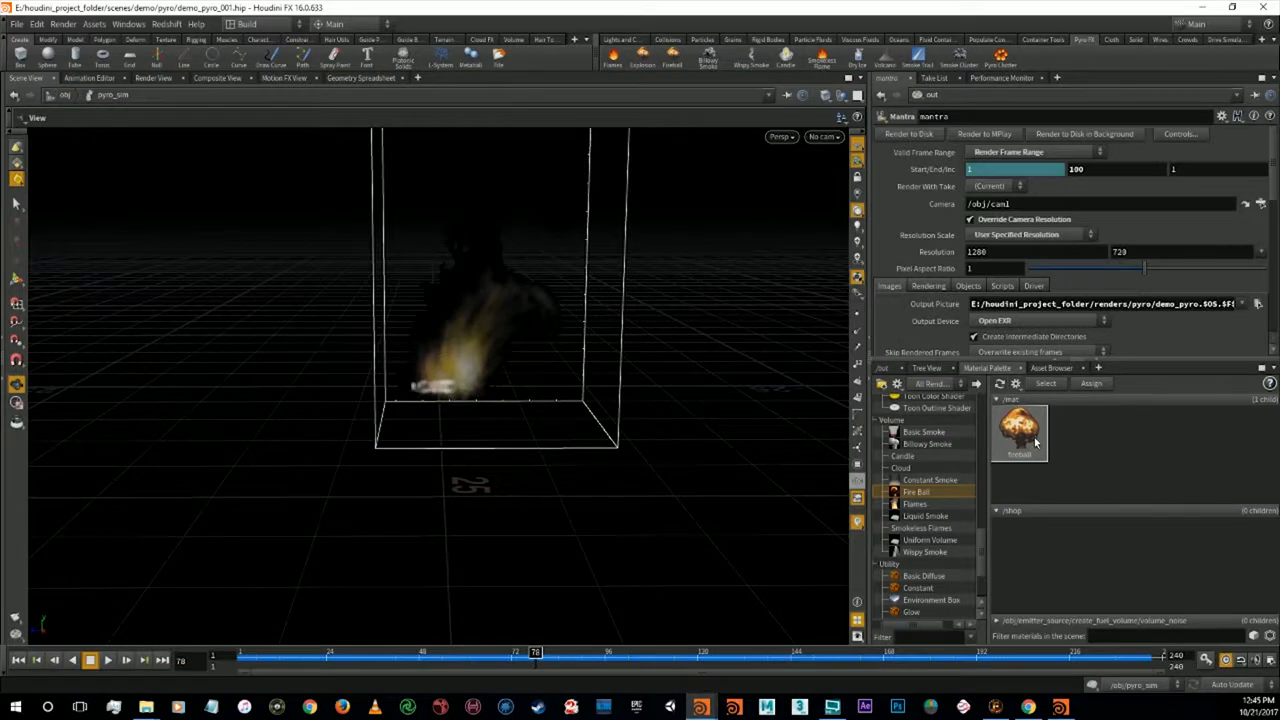
pyautogui.click(1034, 441)
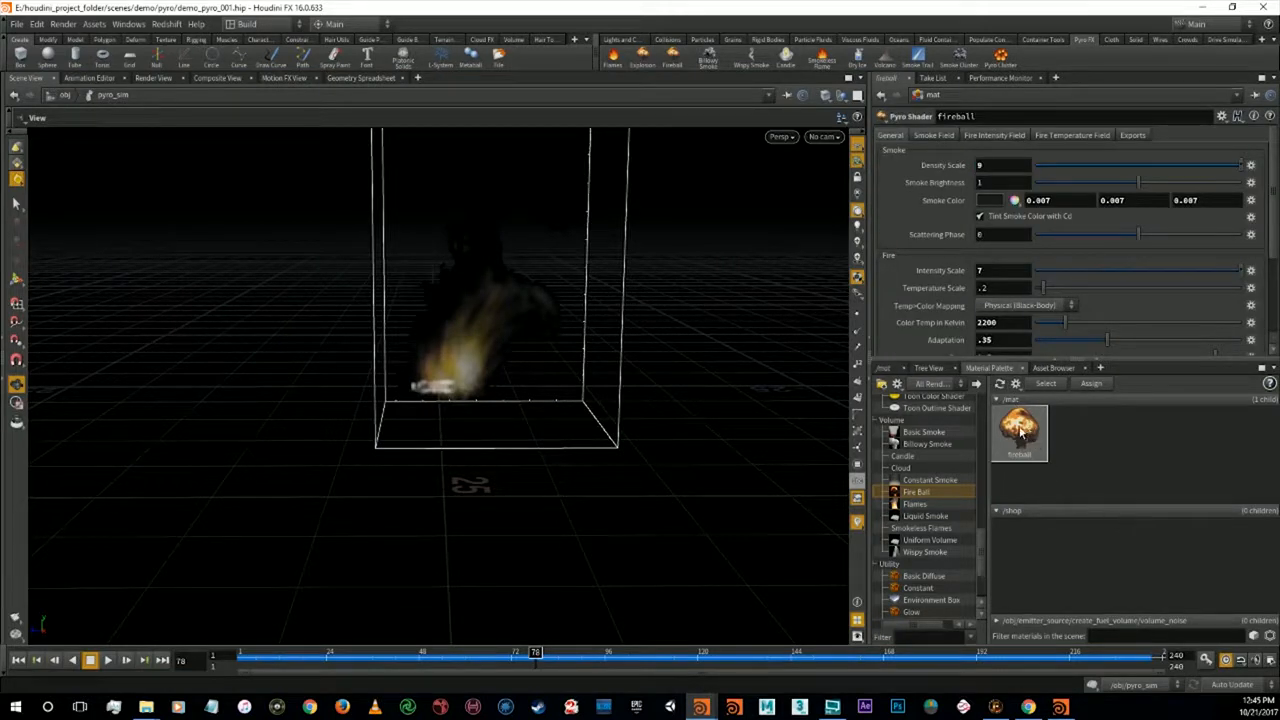
pyautogui.click(1000, 205)
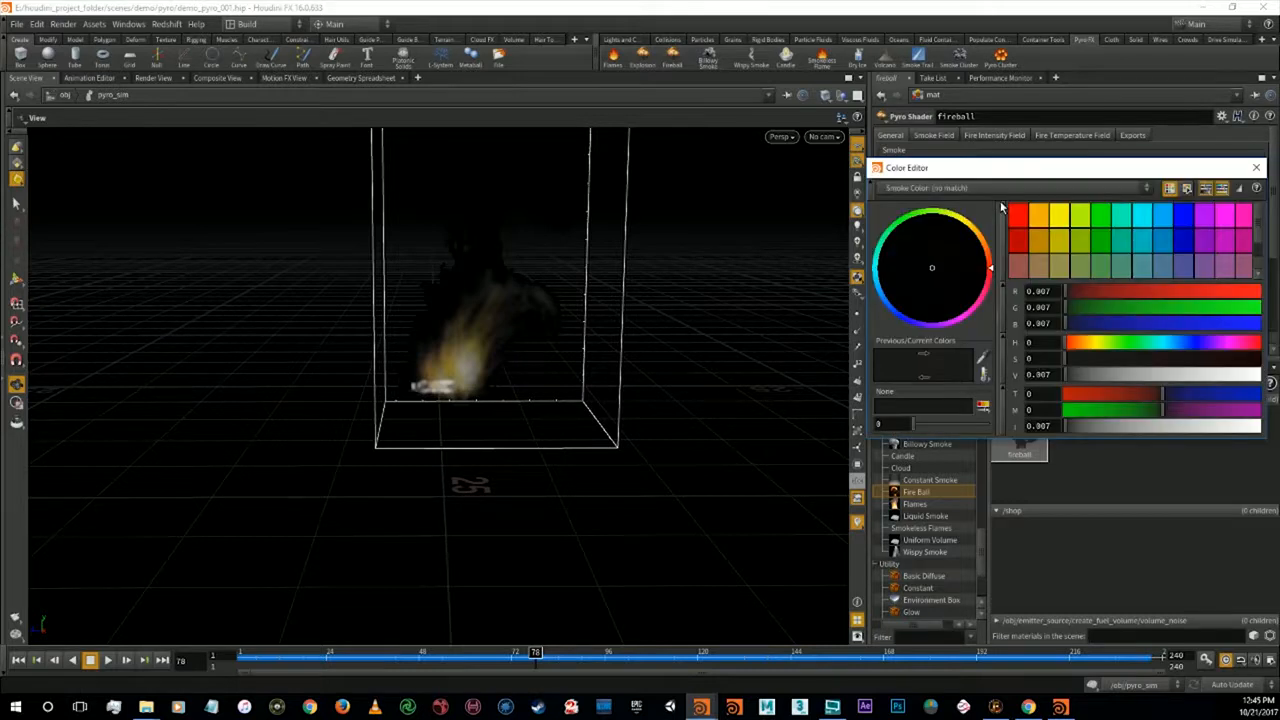
pyautogui.click(1088, 375)
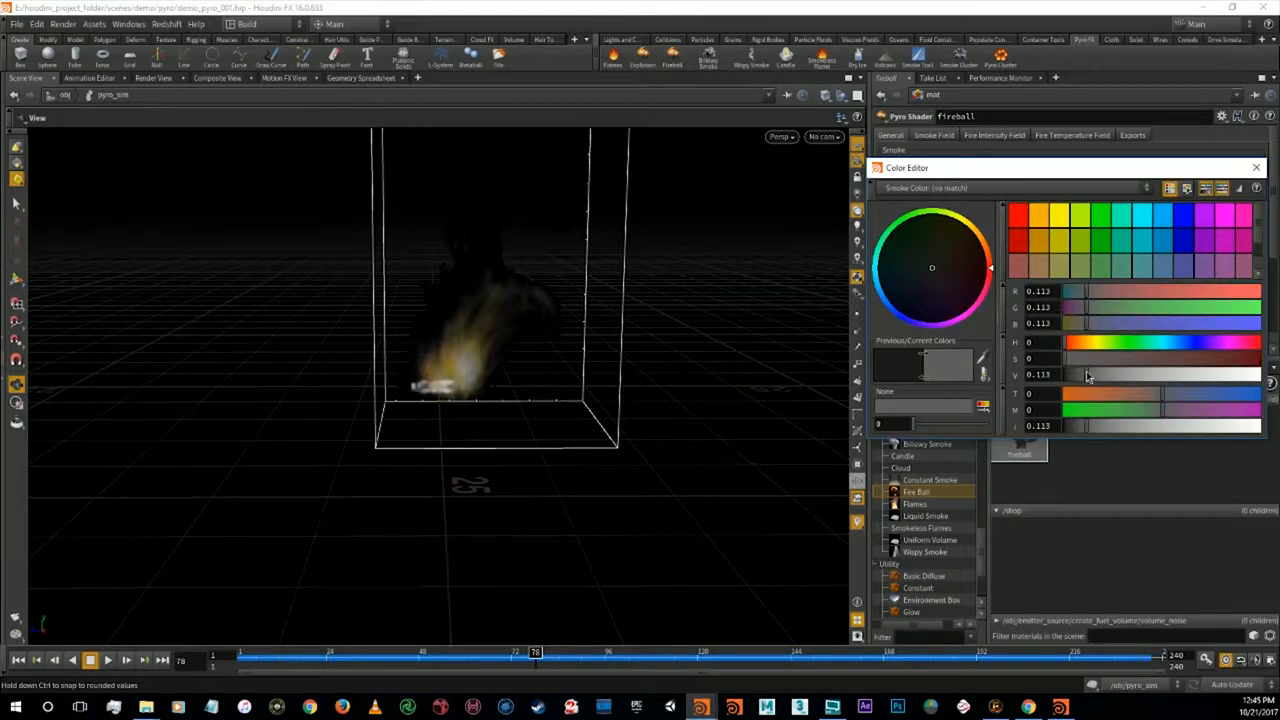
pyautogui.moveTo(1084, 379); pyautogui.dragTo(1129, 371)
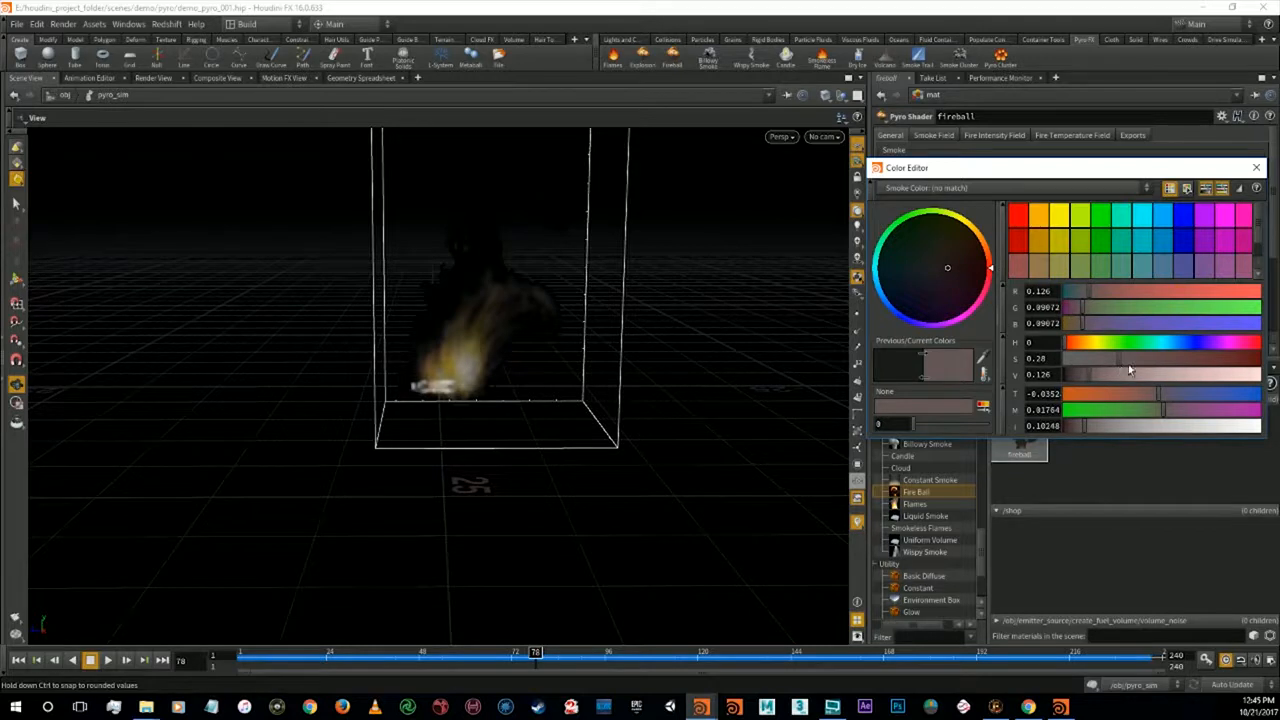
pyautogui.click(1256, 169)
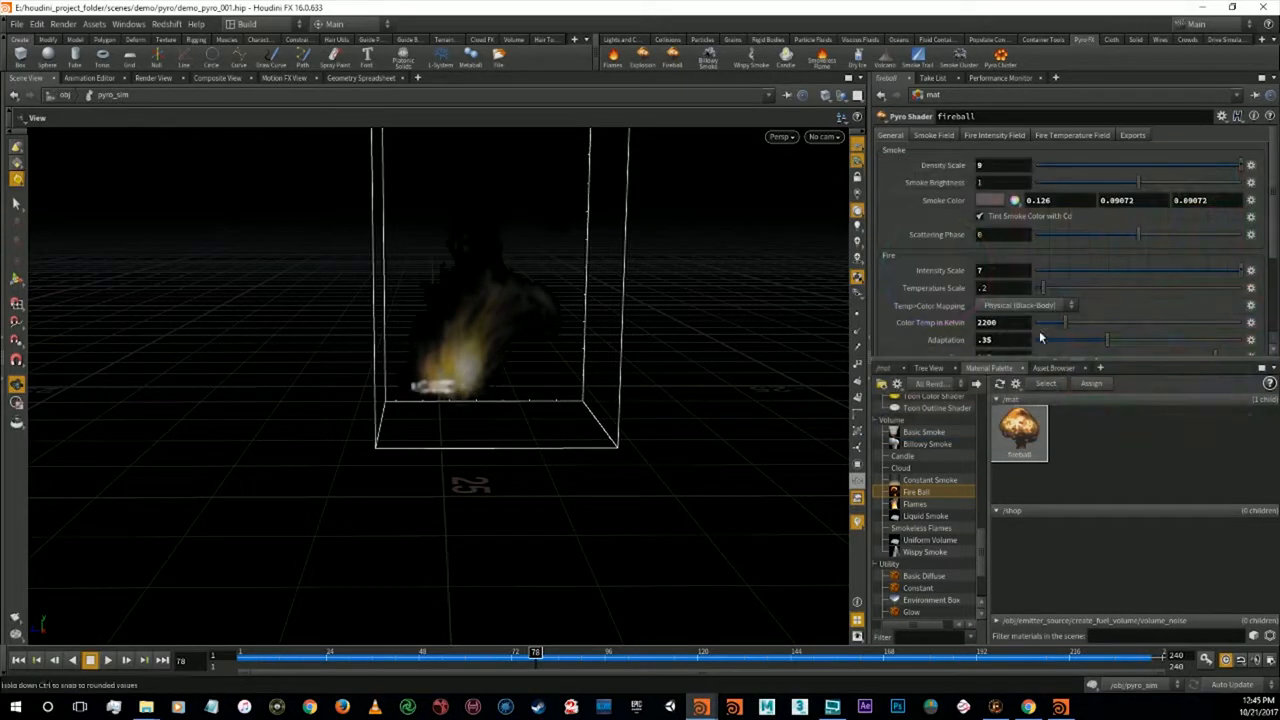
pyautogui.click(980, 216)
pyautogui.click(990, 200)
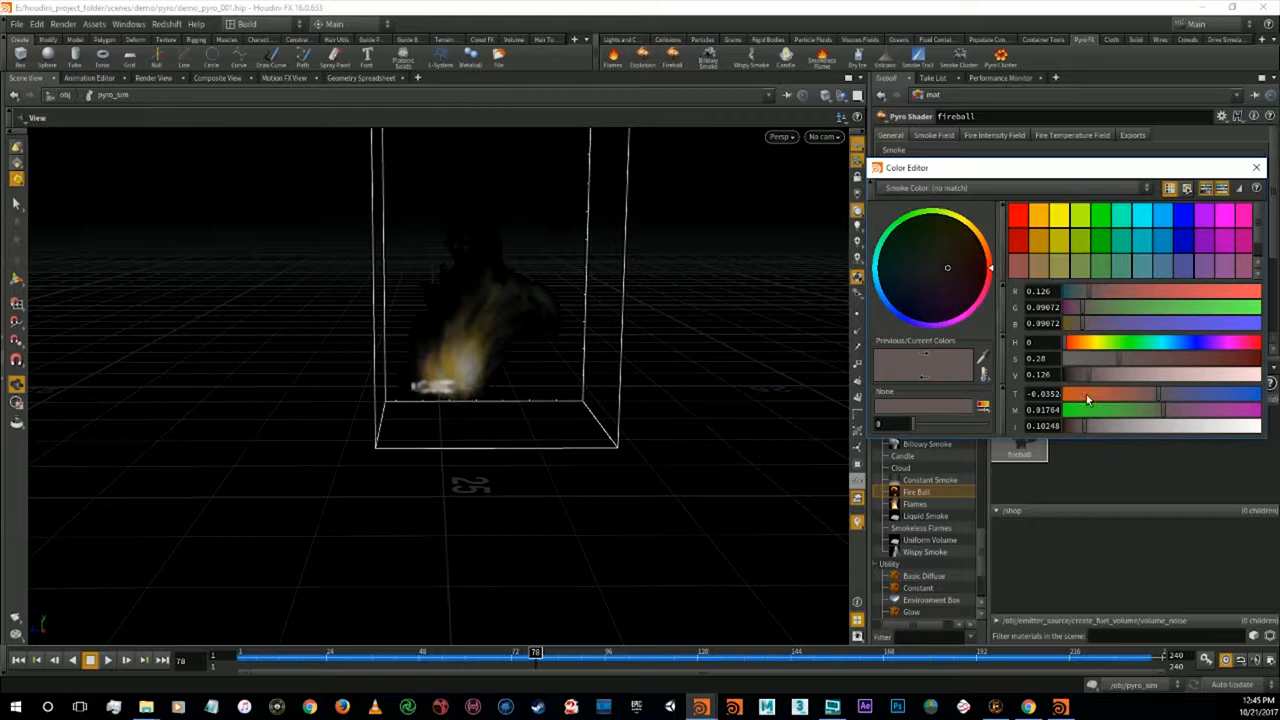
pyautogui.moveTo(1079, 356); pyautogui.dragTo(1081, 356)
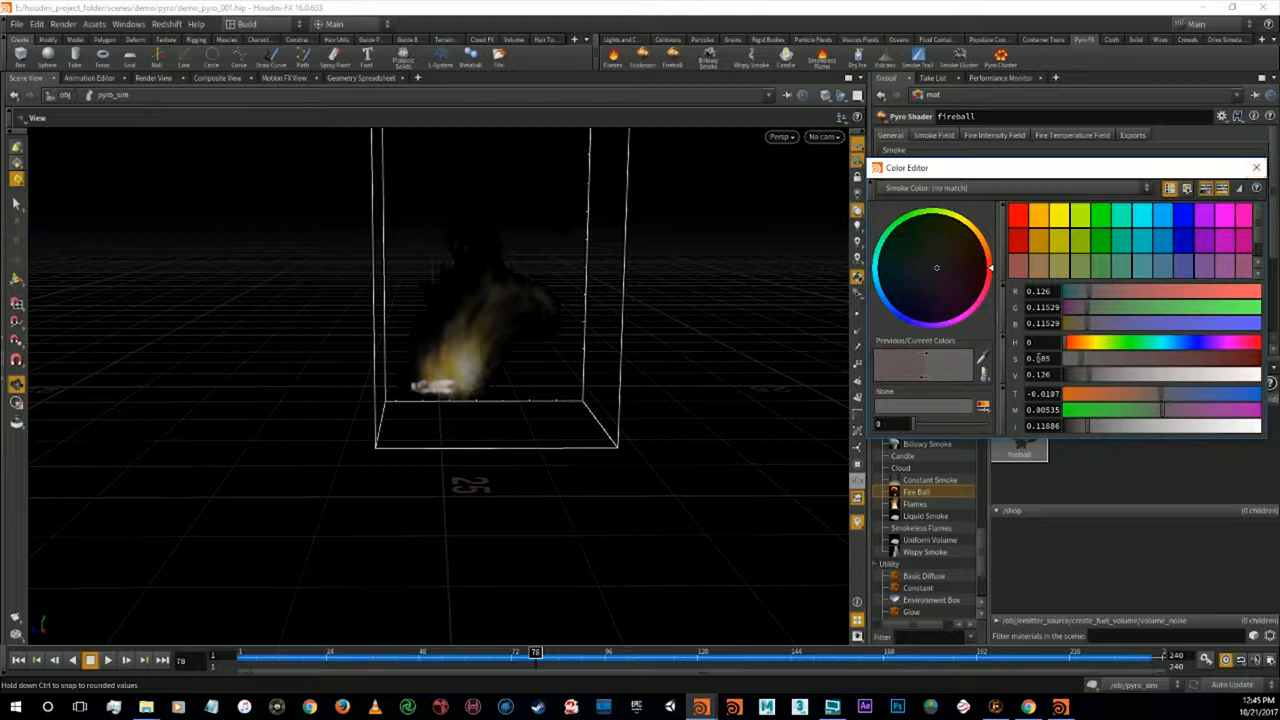
pyautogui.moveTo(1075, 376)
pyautogui.mouseDown()
pyautogui.moveTo(1100, 378)
pyautogui.moveTo(1082, 378)
pyautogui.mouseUp()
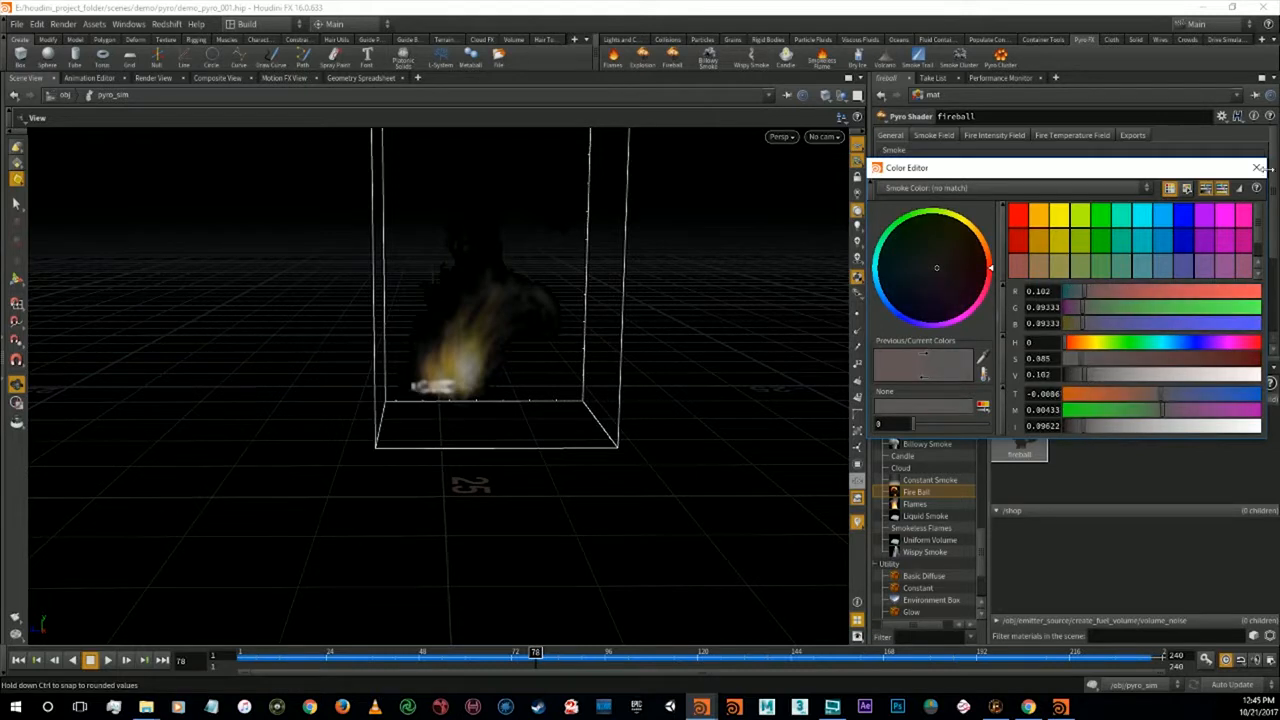
pyautogui.click(1258, 168)
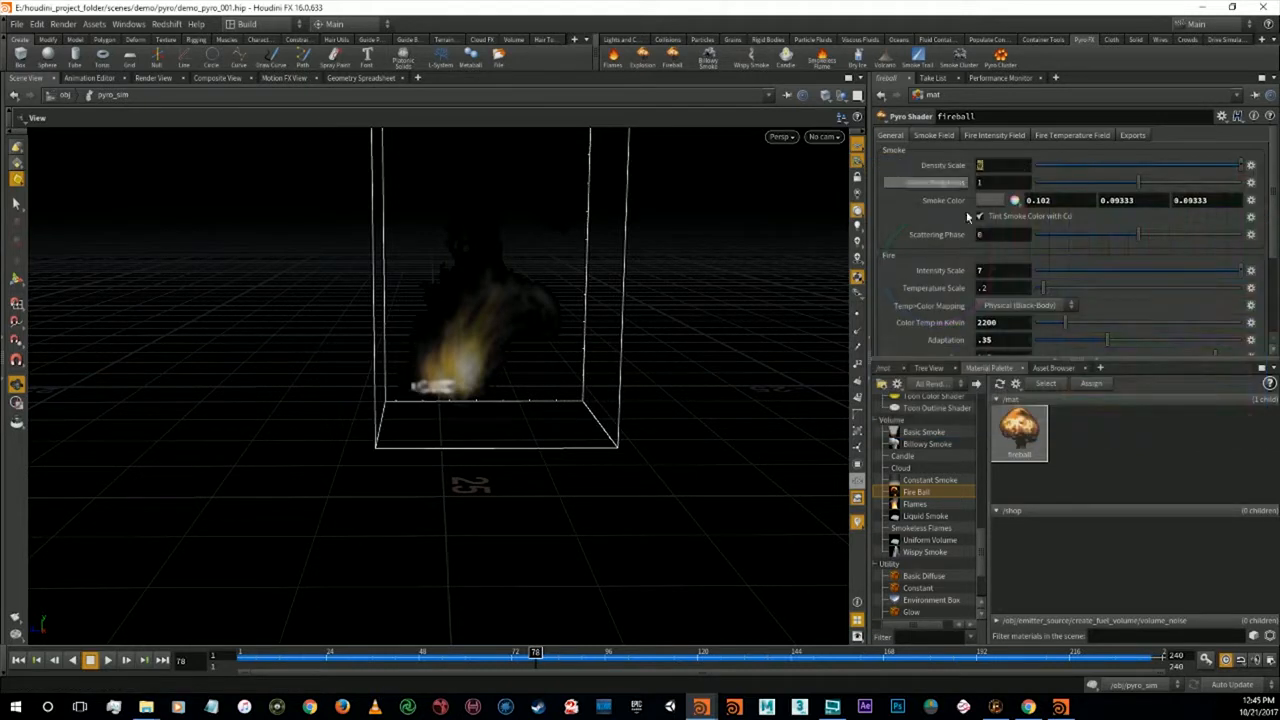
# Set the fireball's smoke Density Scale to 3 and its fire Intensity Scale to 4
pyautogui.write('3')
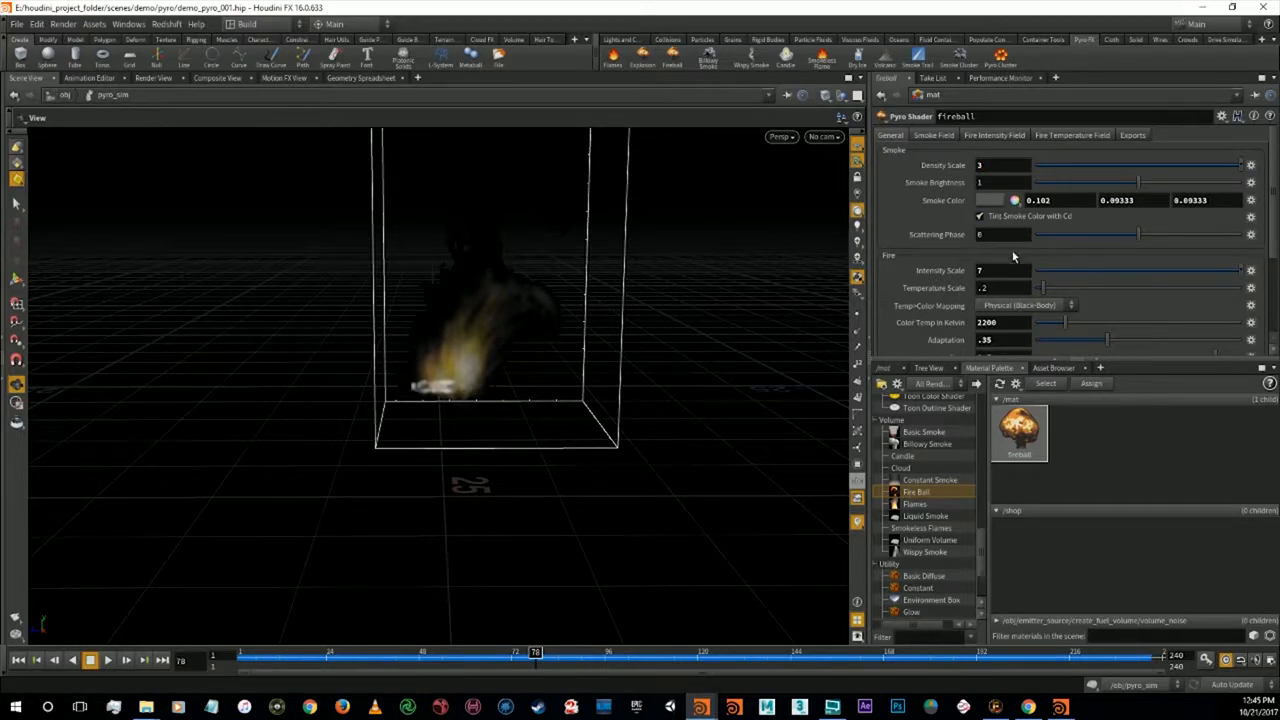
pyautogui.click(1010, 270)
pyautogui.write('4')
pyautogui.press('Return')
# Render the current frame in the Render View with the mantra output to check the new shader values
pyautogui.click(17, 23)
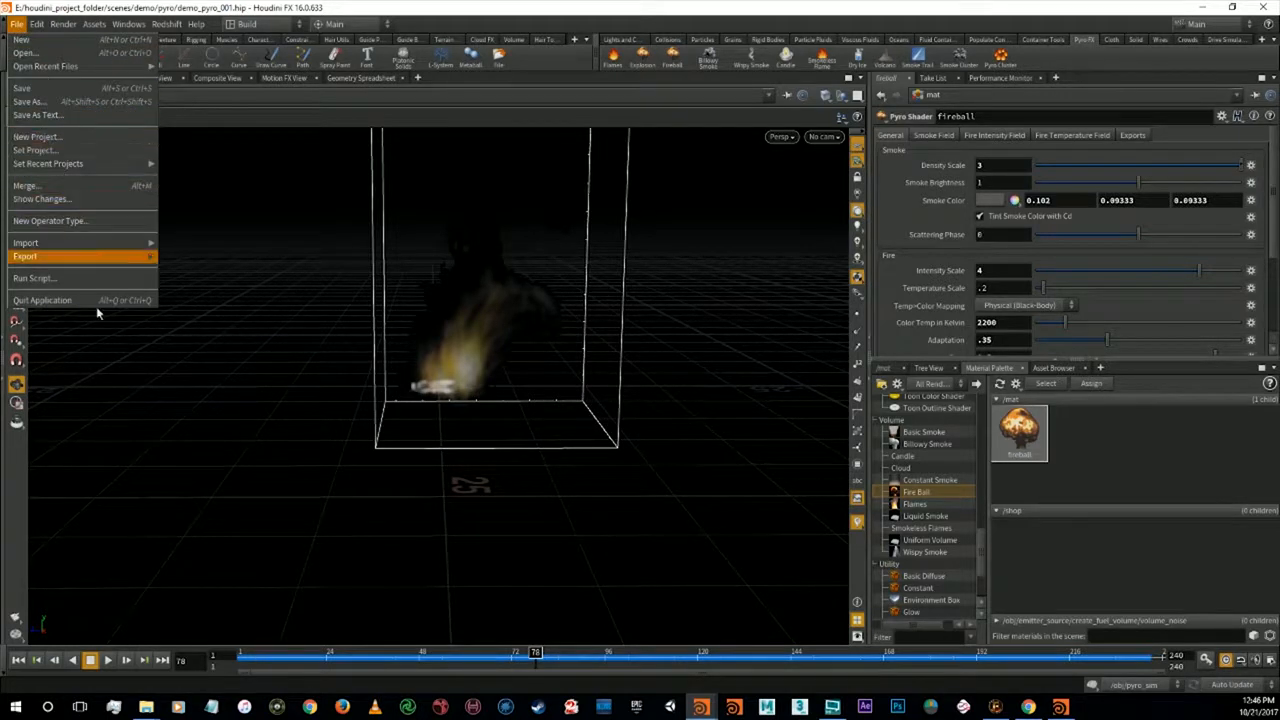
pyautogui.click(128, 505)
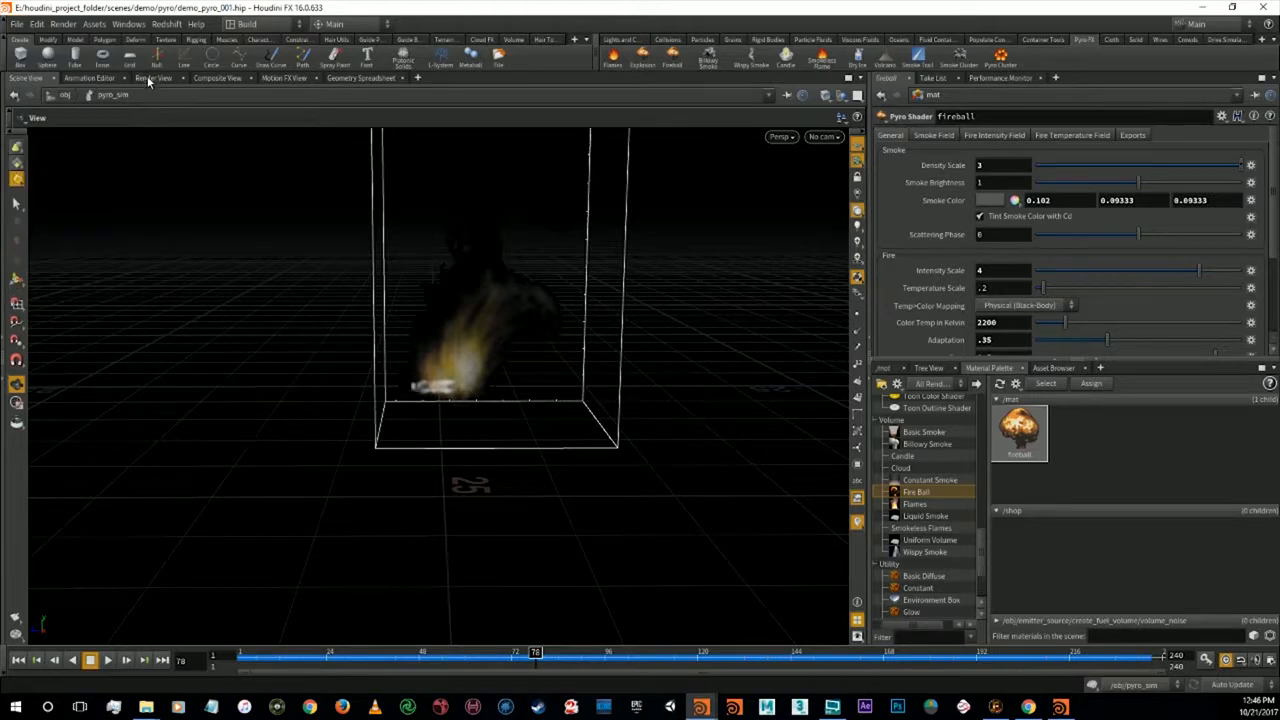
pyautogui.click(152, 79)
pyautogui.click(37, 97)
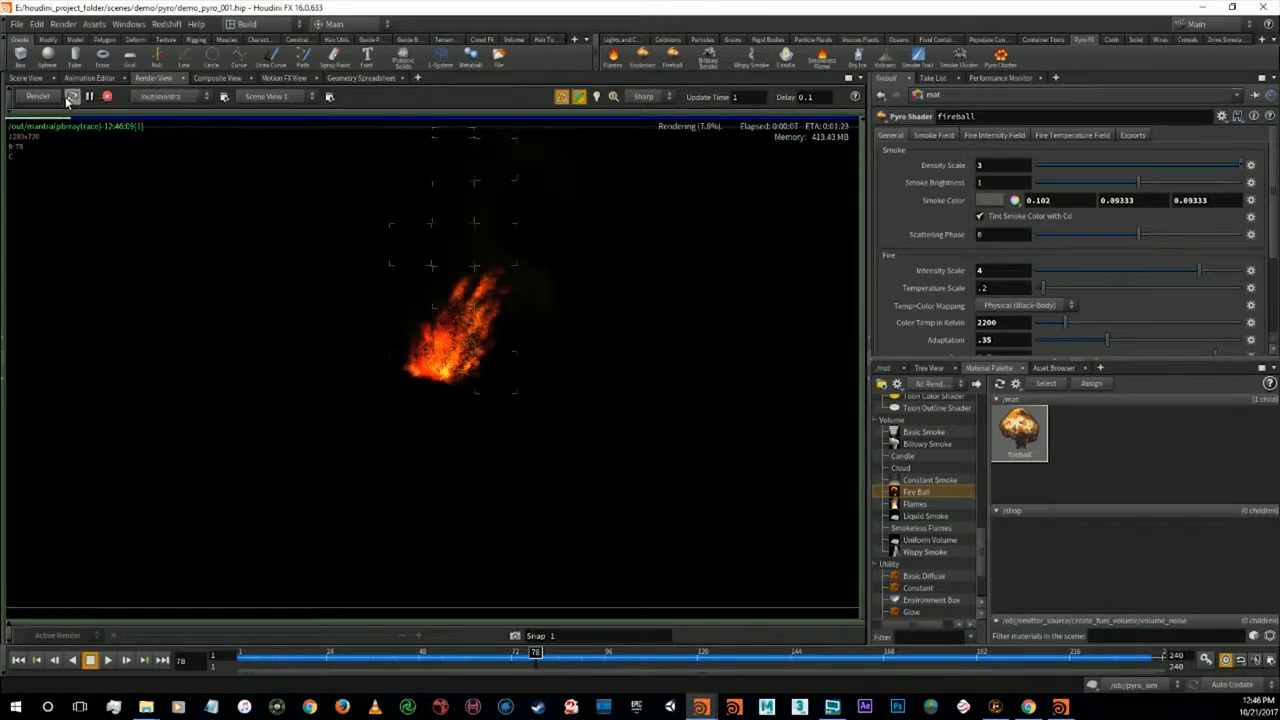
pyautogui.click(72, 100)
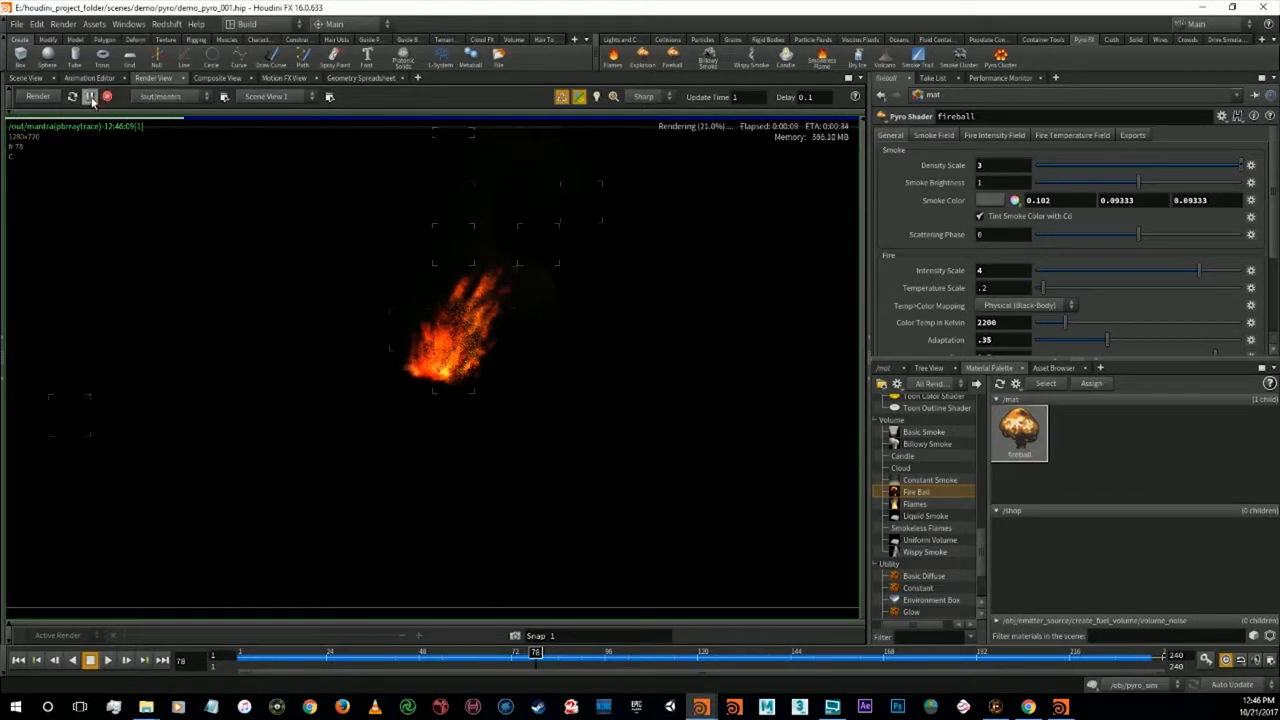
# Set the ipr_camera's Background Image to the detroit-michigan-abandoned-buildings photo from the Desktop, and render the frame again
pyautogui.click(329, 97)
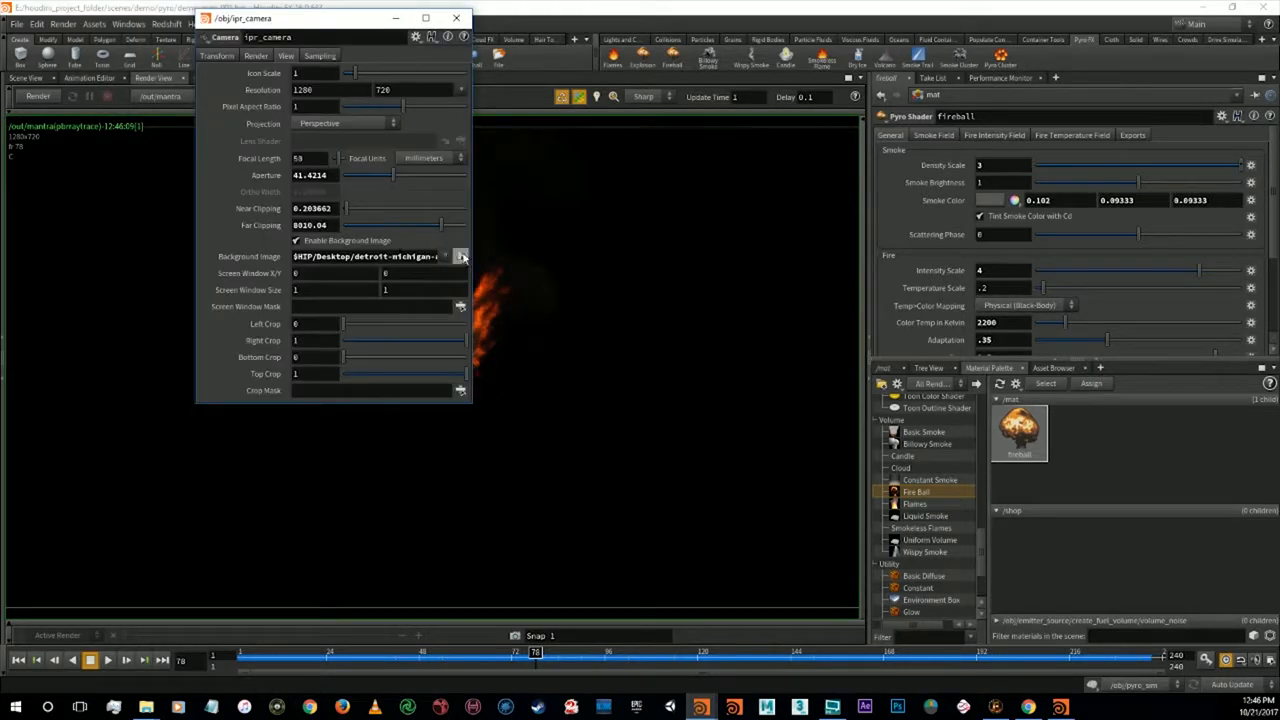
pyautogui.click(461, 256)
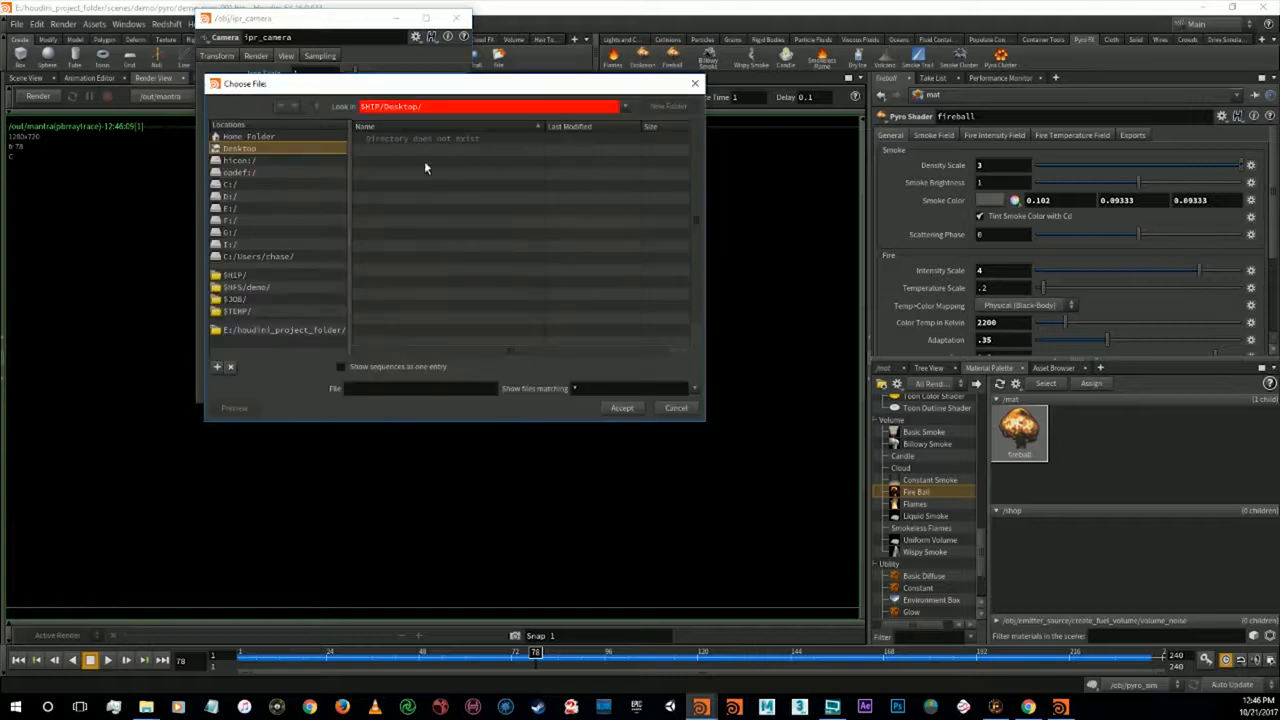
pyautogui.click(281, 149)
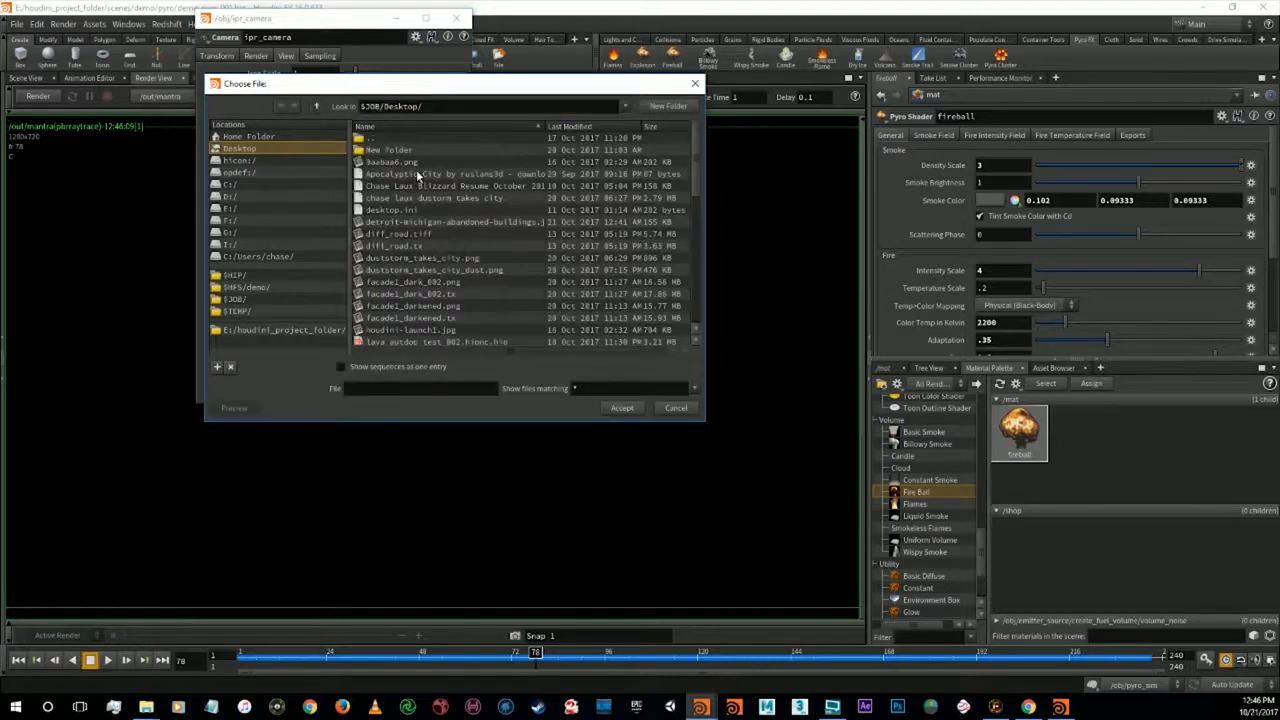
pyautogui.doubleClick(415, 222)
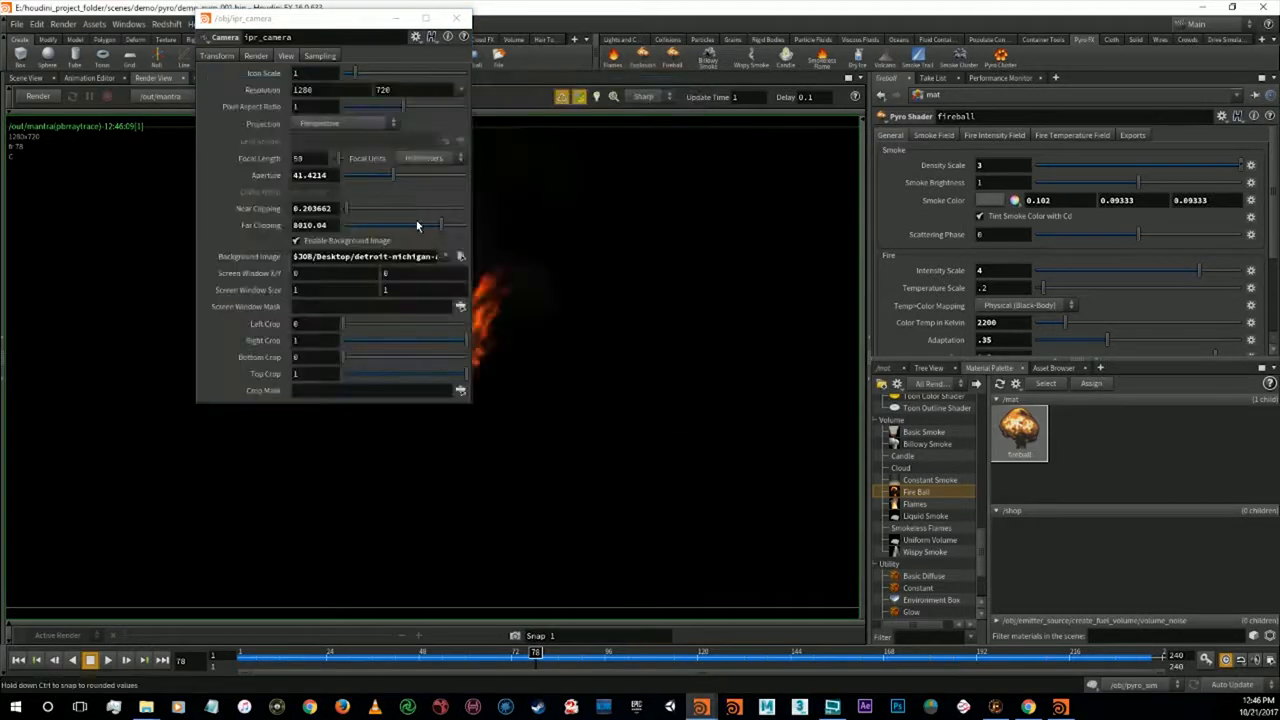
pyautogui.click(456, 18)
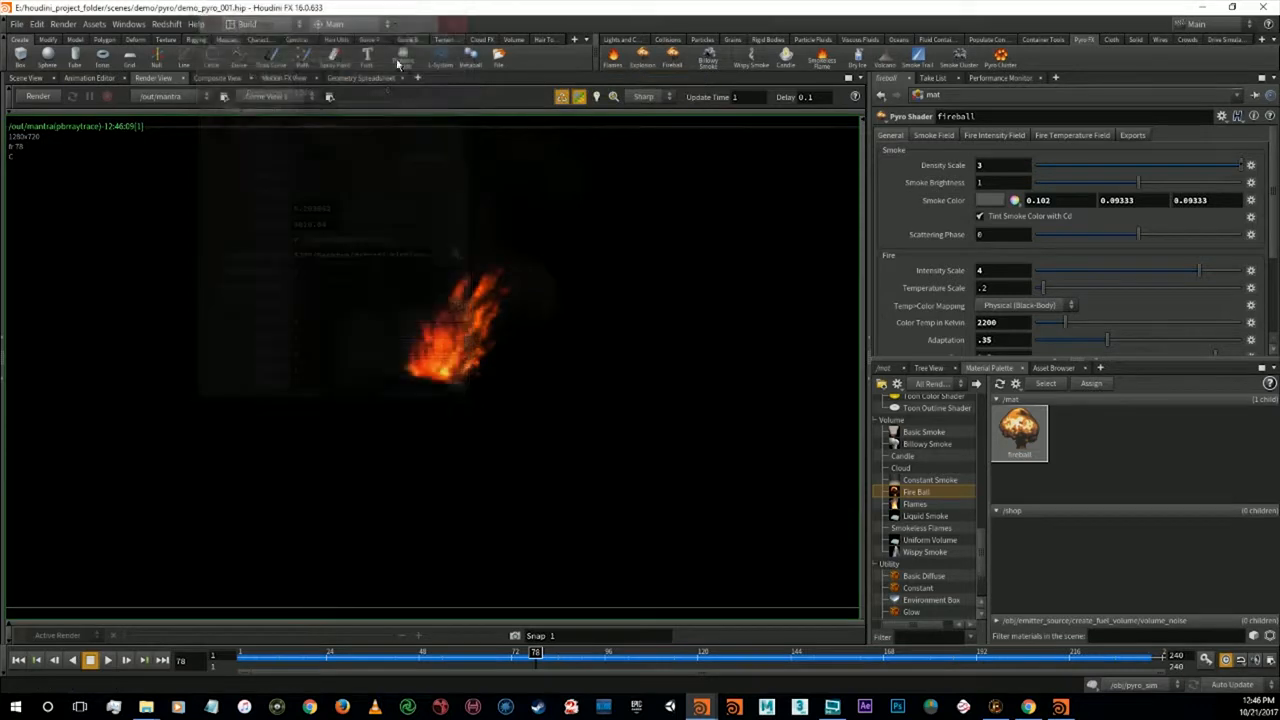
pyautogui.click(56, 98)
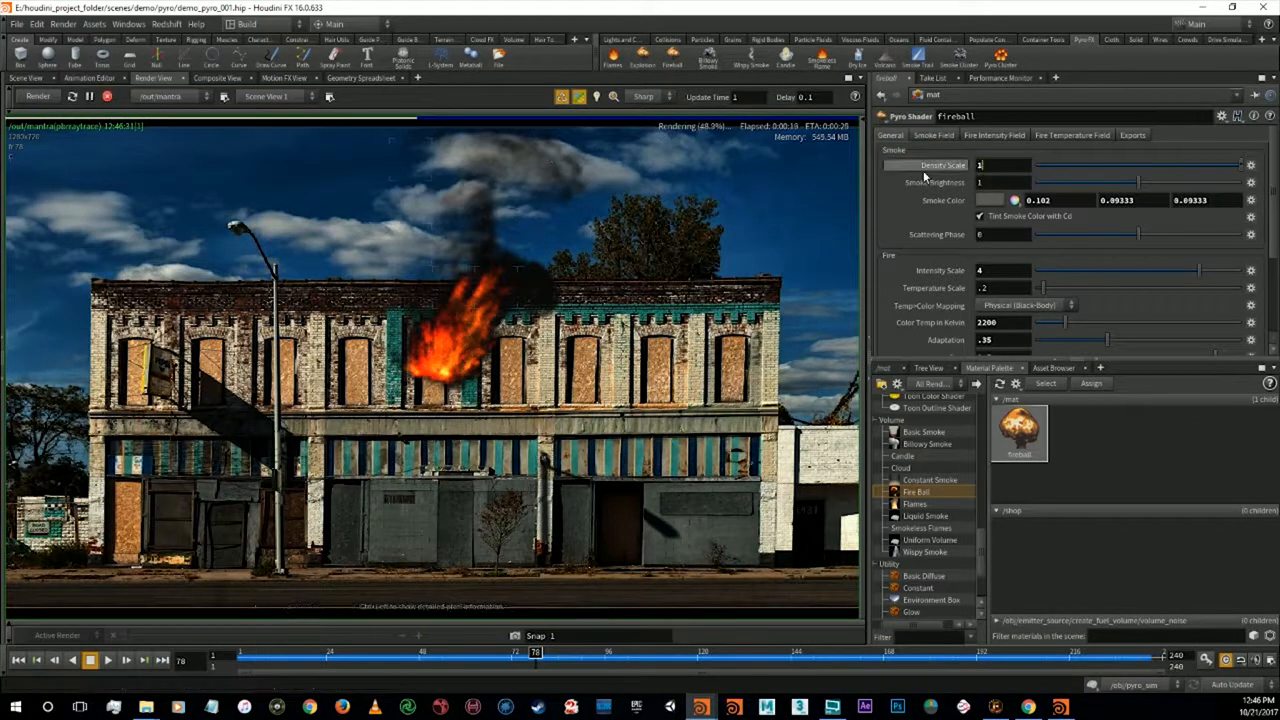
# Try a smoke Density Scale of 1.5 on the fireball shader, and undo the change
pyautogui.write('1.5')
pyautogui.press('Return')
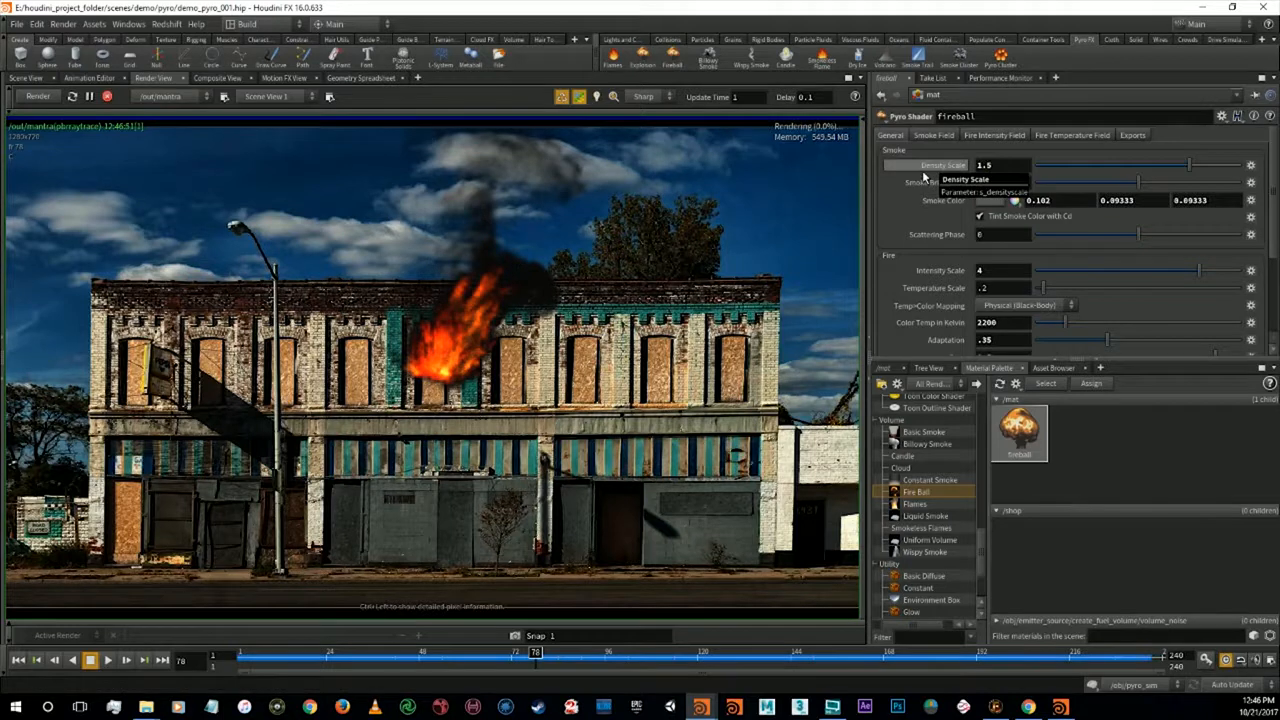
pyautogui.hotkey('ctrl', 'z')
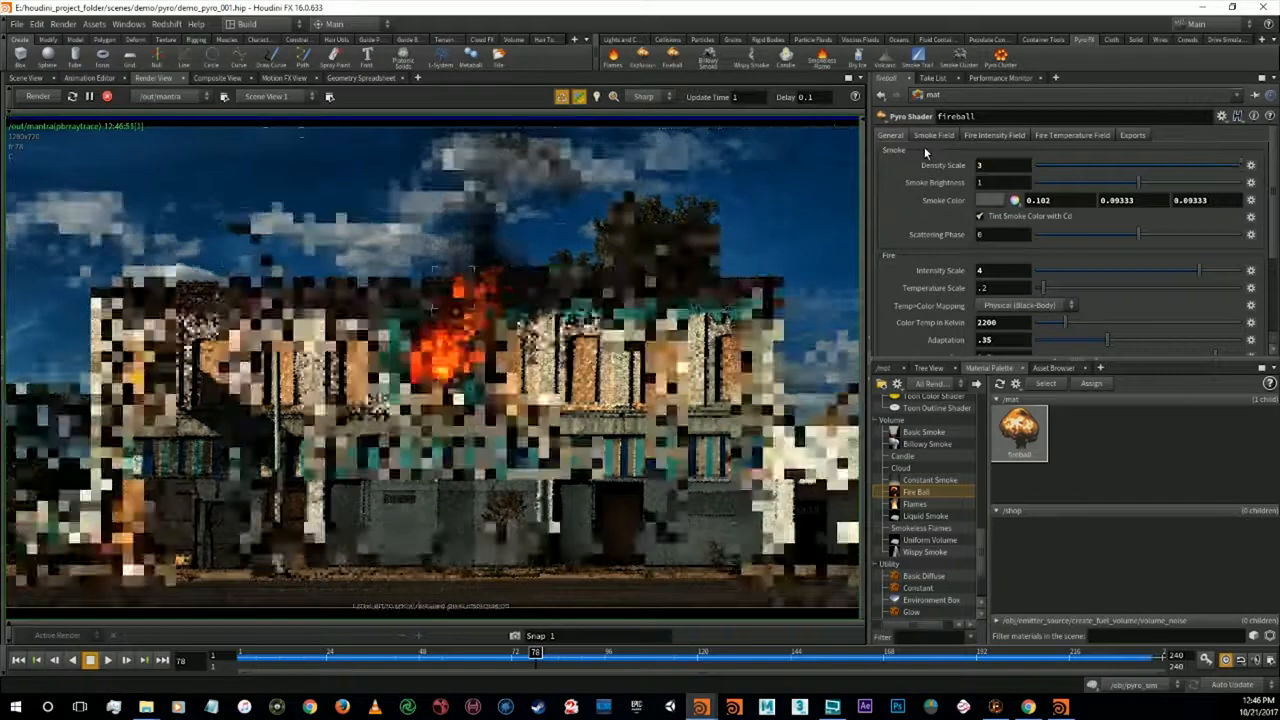
pyautogui.hotkey('ctrl', 'z')
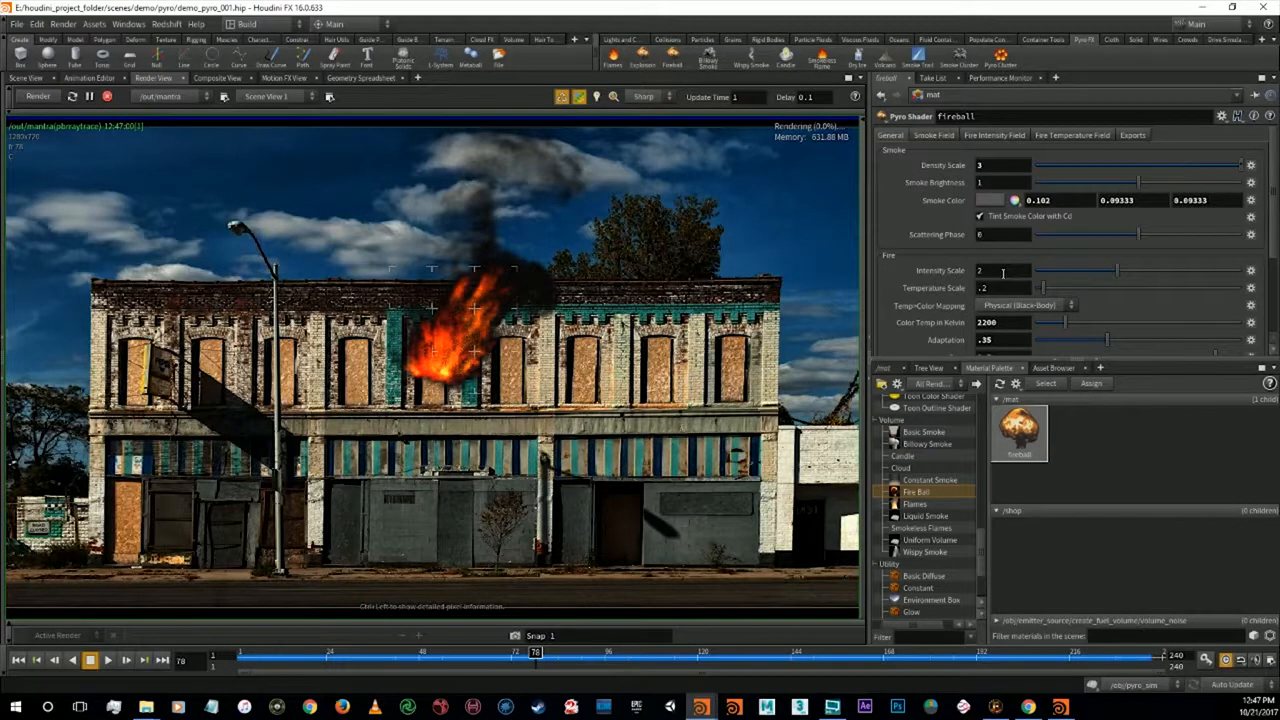
# Try fire Intensity Scale values of 2.2 and 2 in the live render
pyautogui.moveTo(995, 272); pyautogui.dragTo(971, 274)
pyautogui.scroll(1, 999, 275)
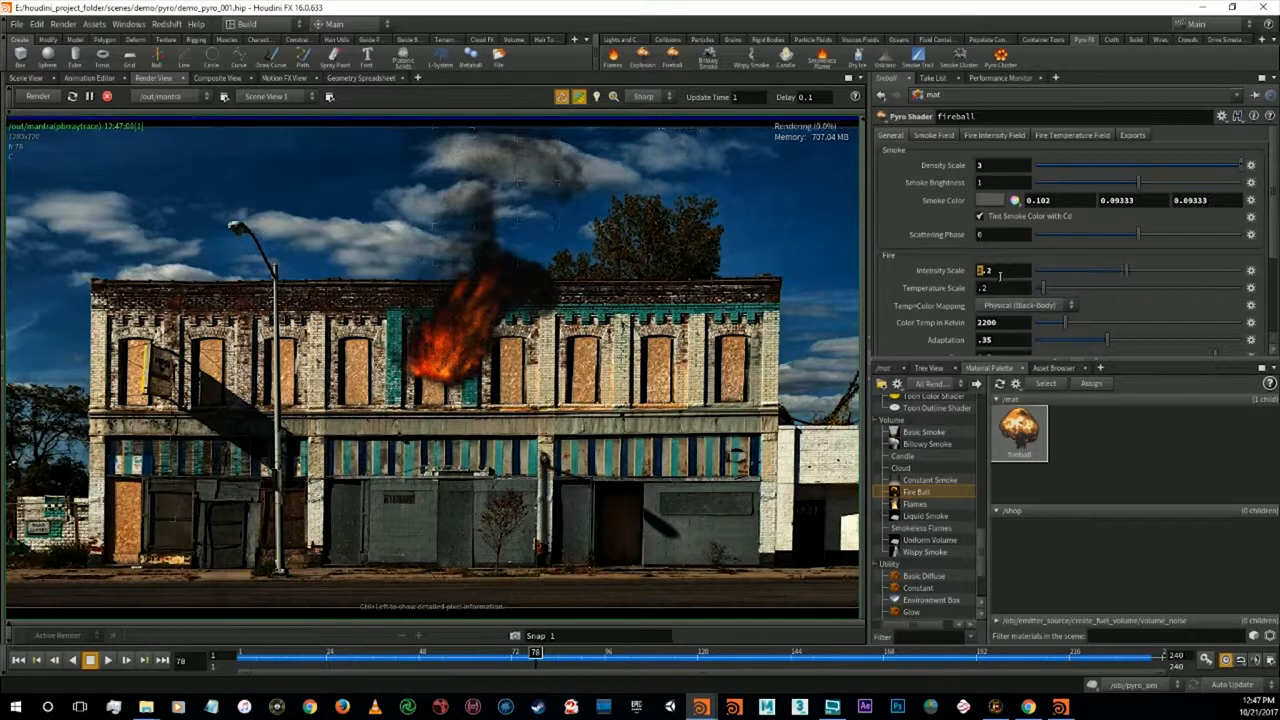
pyautogui.scroll(-2, 999, 275)
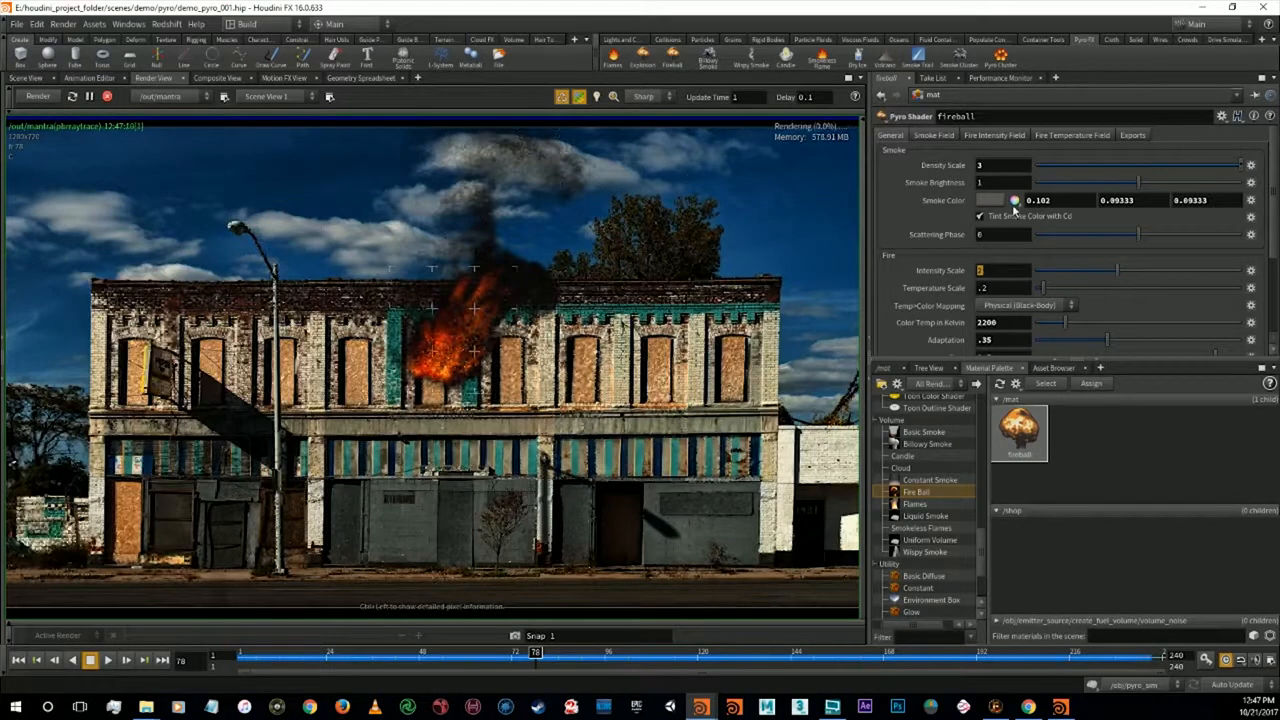
# Set the Final Scale of the fireball's Fire Intensity Field to 4
pyautogui.click(1017, 137)
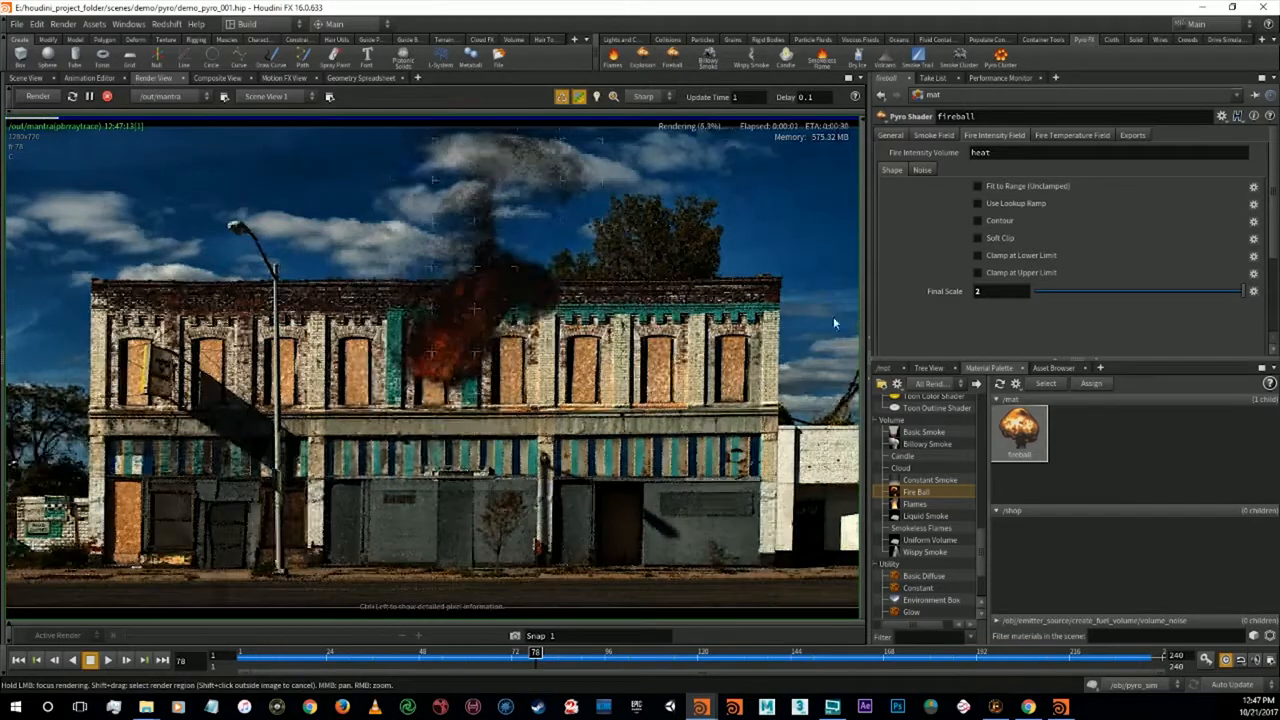
pyautogui.click(998, 292)
pyautogui.press('BackSpace')
pyautogui.write('4')
pyautogui.press('Return')
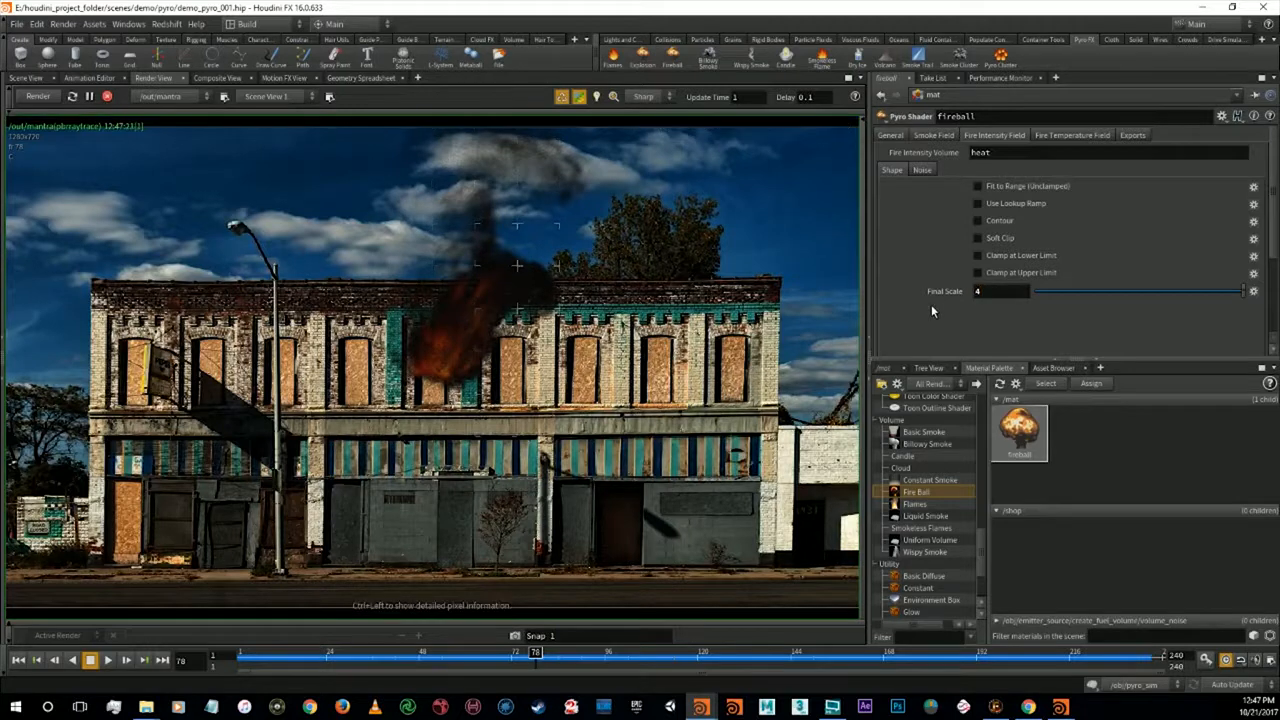
# Set the fire Intensity Scale back to 4 in the fireball's general parameters
pyautogui.click(889, 135)
pyautogui.press('BackSpace')
pyautogui.write('4')
pyautogui.press('Return')
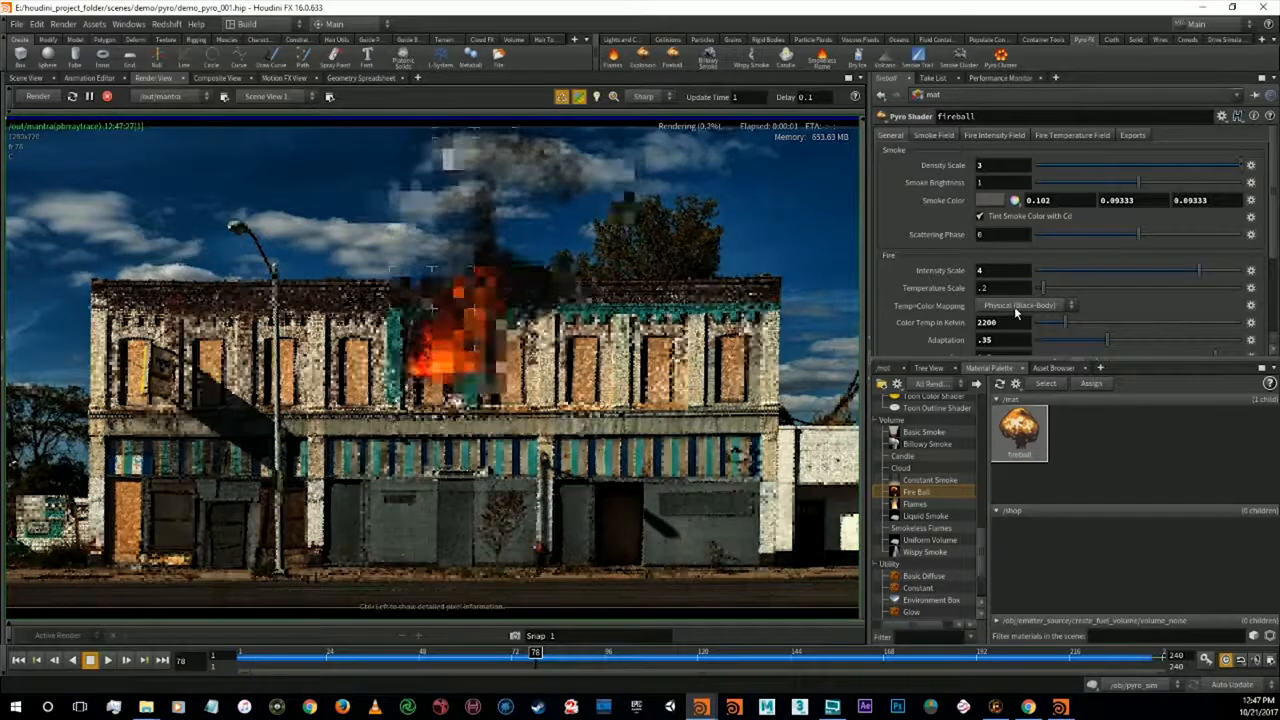
# Test the fire's Color Temp in Kelvin at 1500 and at 3500 in the live render
pyautogui.doubleClick(986, 322)
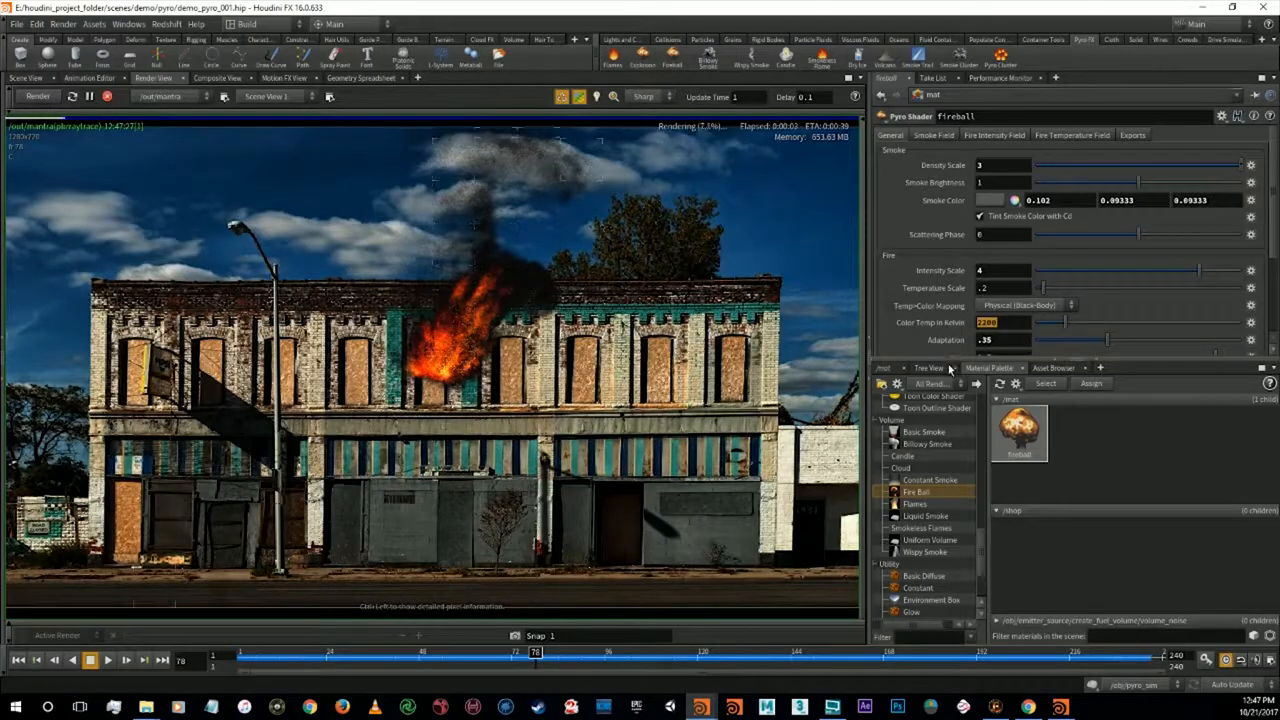
pyautogui.write('1500')
pyautogui.press('Return')
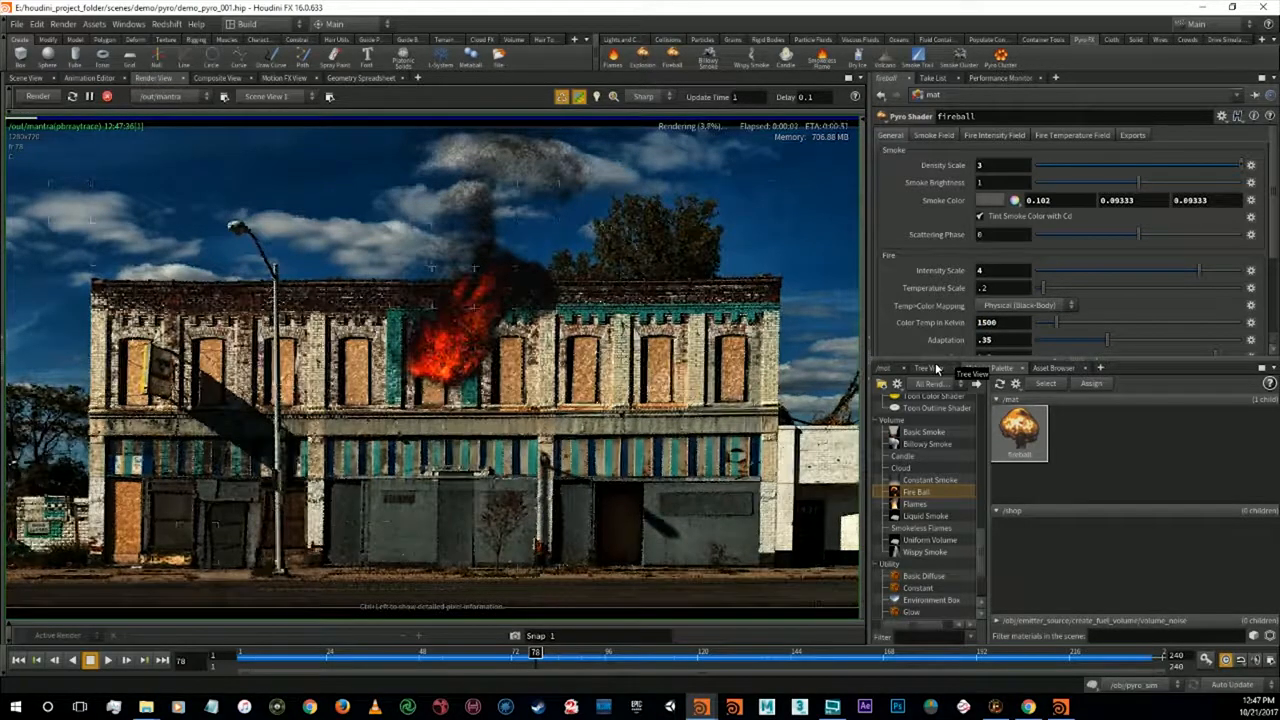
pyautogui.doubleClick(1008, 324)
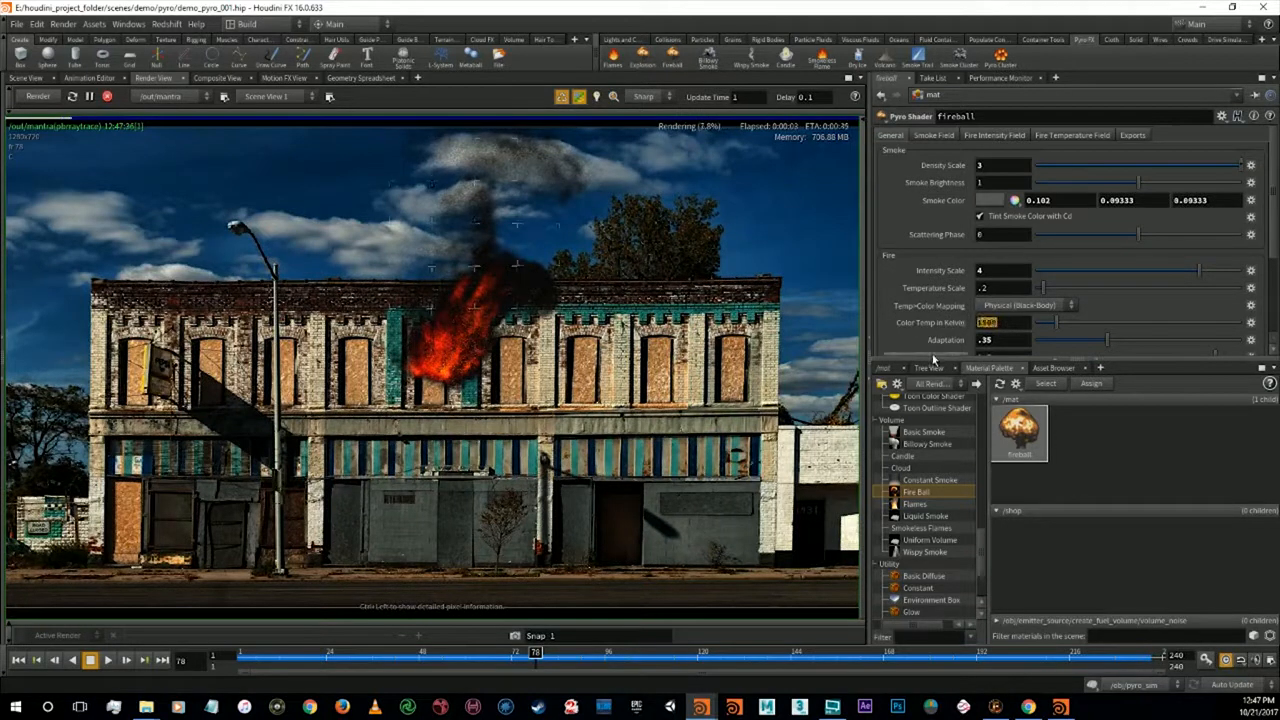
pyautogui.write('3500')
pyautogui.press('Return')
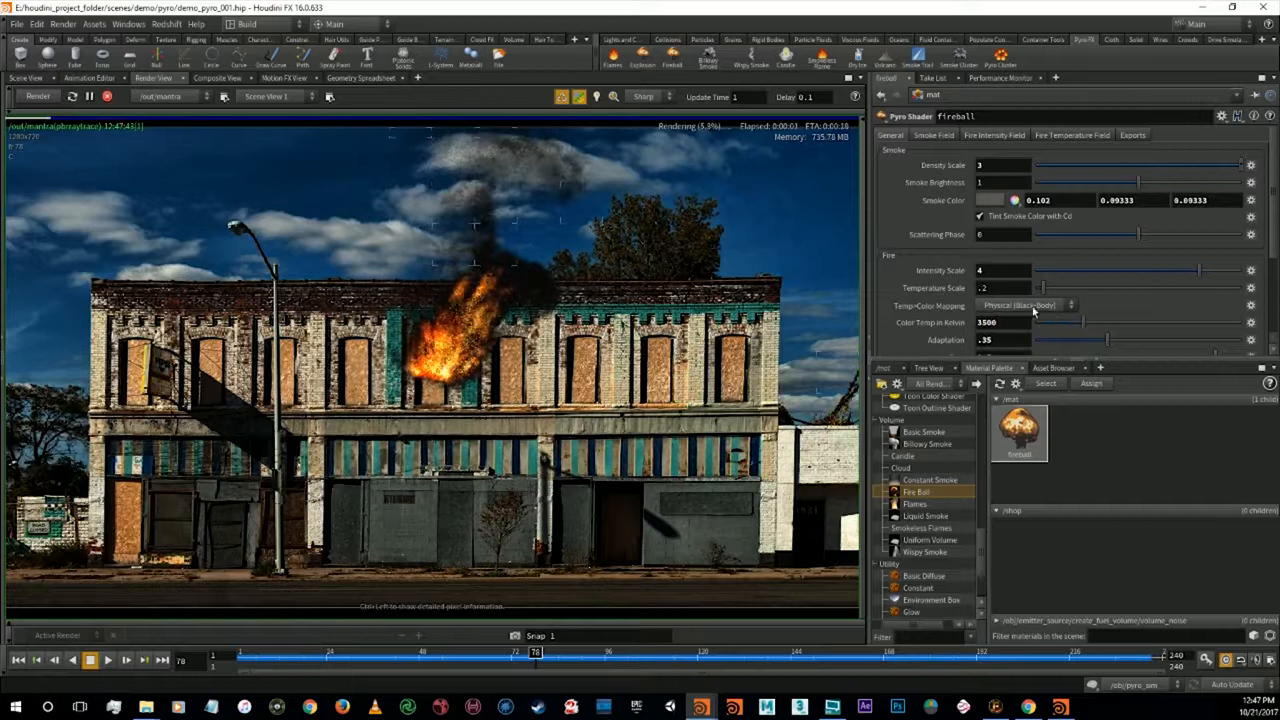
# Raise the fire's Color Temp in Kelvin to 4000 and further to 4500
pyautogui.moveTo(1005, 322); pyautogui.dragTo(940, 326)
pyautogui.write('4000')
pyautogui.press('Return')
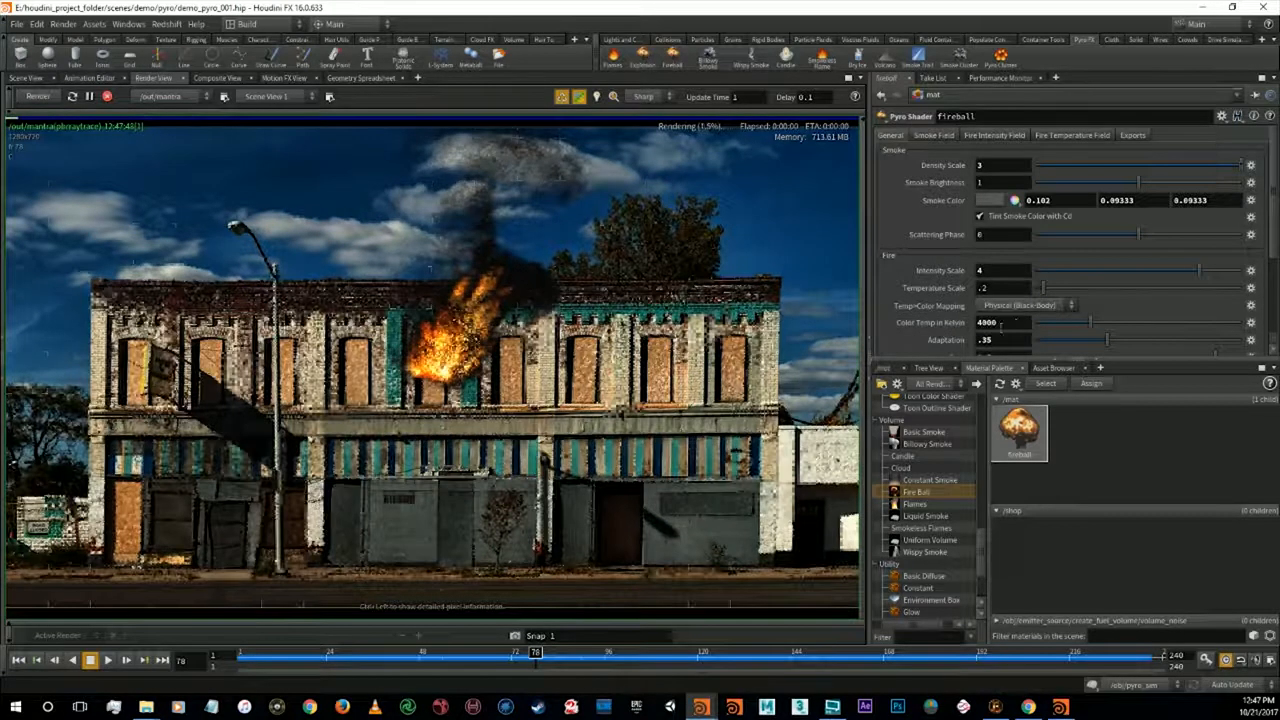
pyautogui.moveTo(1013, 325); pyautogui.dragTo(943, 330)
pyautogui.write('45')
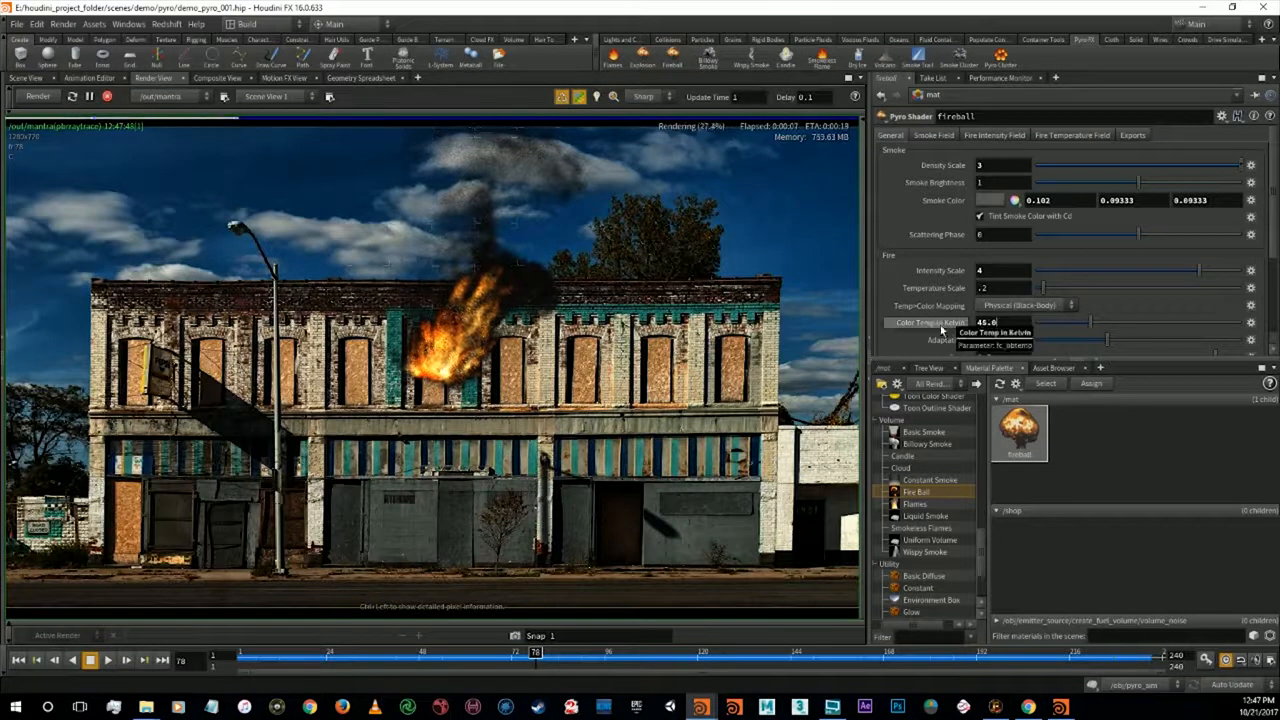
pyautogui.write('00')
pyautogui.press('Return')
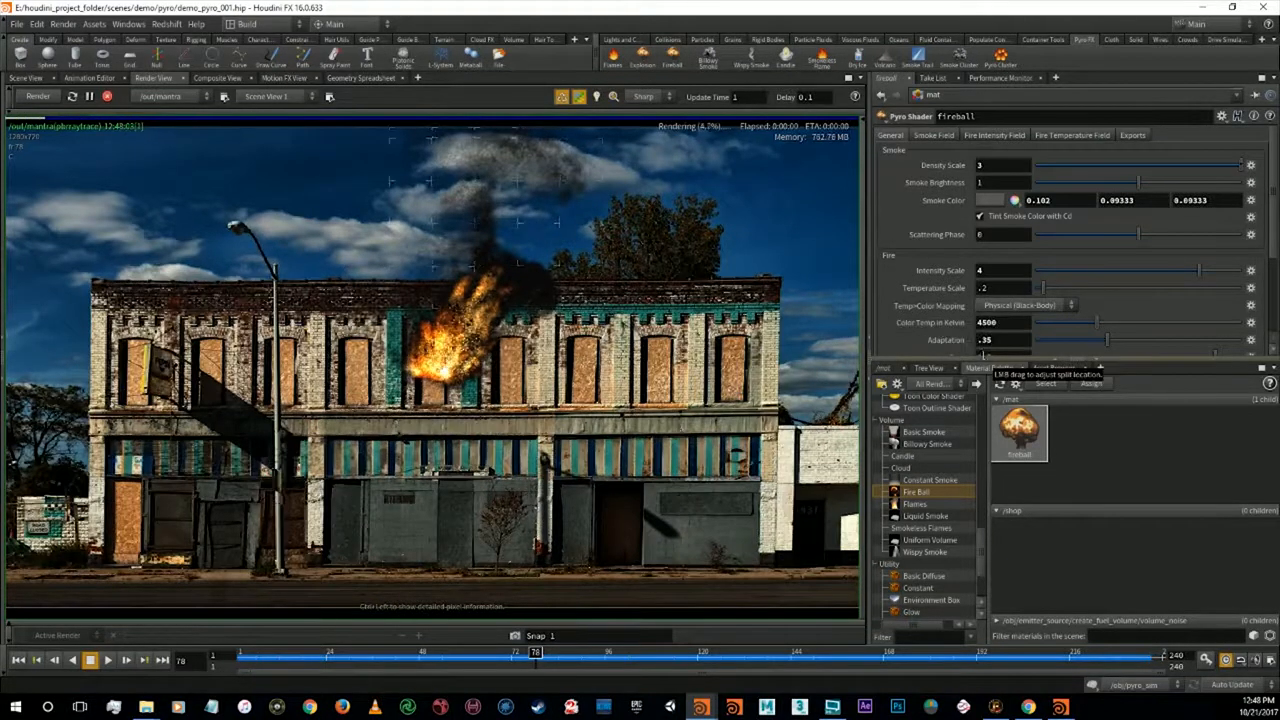
# Try the fire's Color Temp in Kelvin at 5000, and settle on 4250
pyautogui.moveTo(1006, 324); pyautogui.dragTo(951, 337)
pyautogui.write('5000')
pyautogui.press('Return')
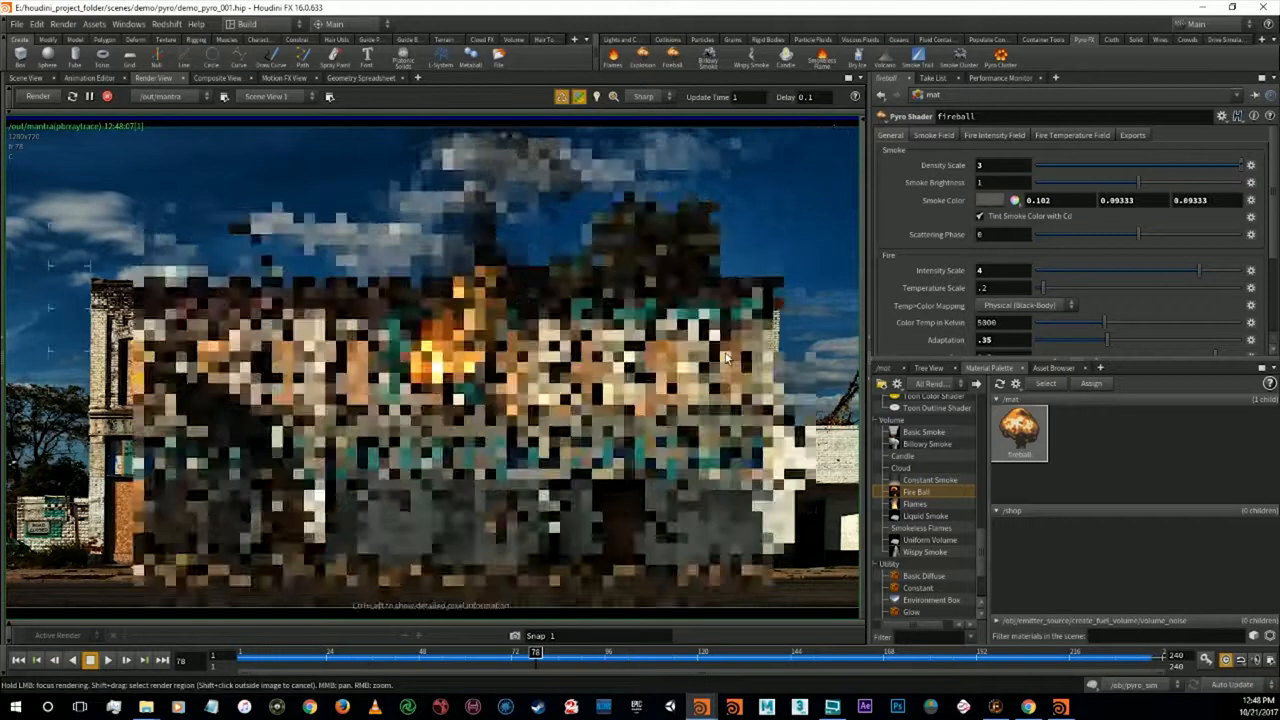
pyautogui.moveTo(1006, 323); pyautogui.dragTo(912, 318)
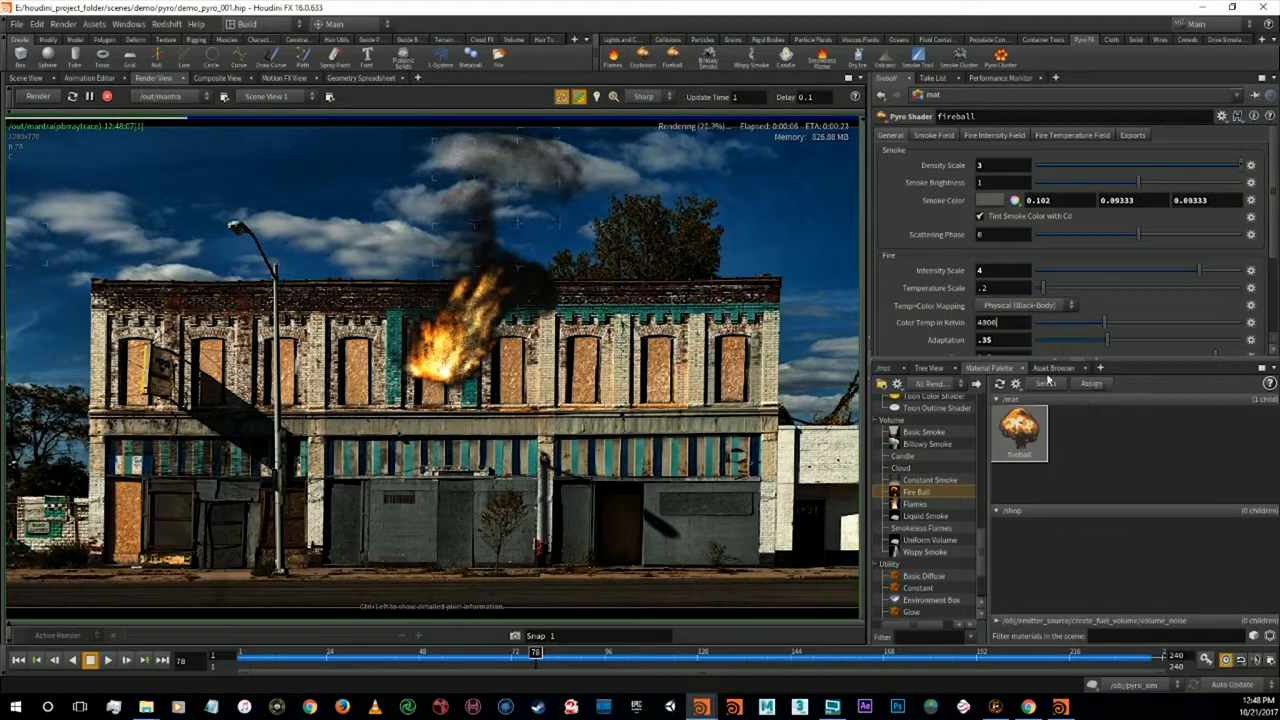
pyautogui.moveTo(1005, 323); pyautogui.dragTo(877, 304)
pyautogui.write('42')
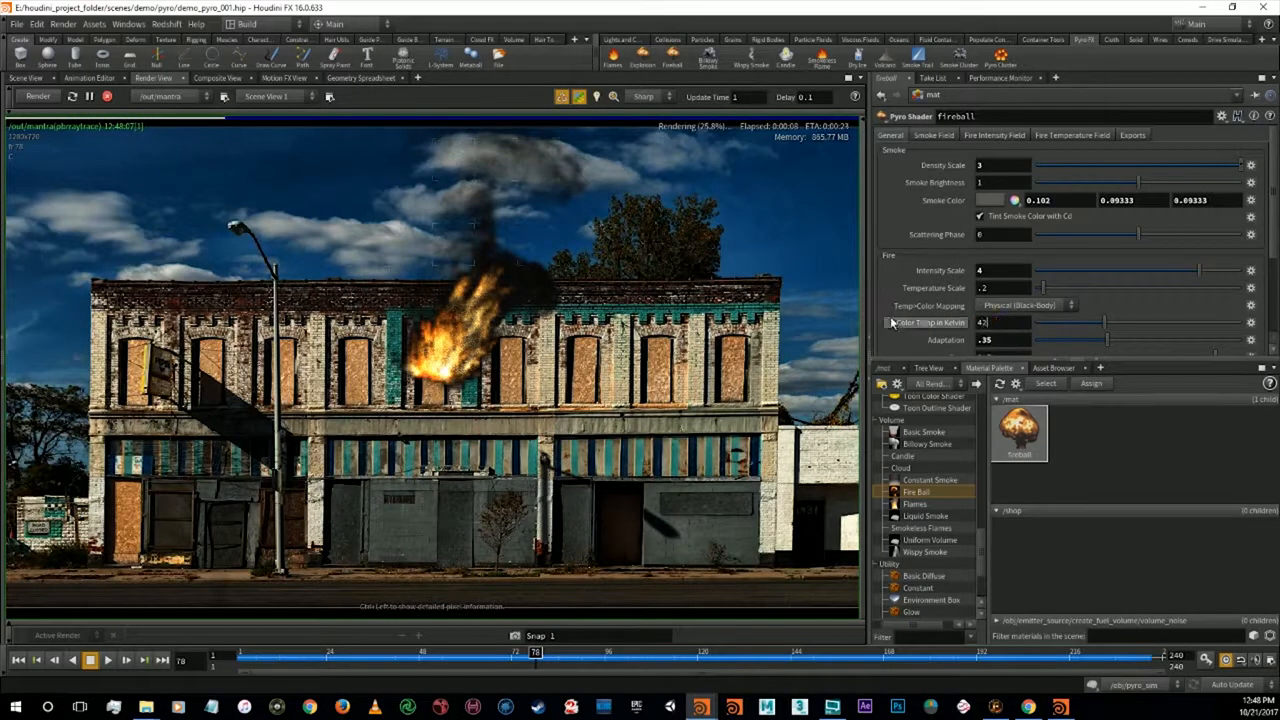
pyautogui.write('50')
pyautogui.press('Return')
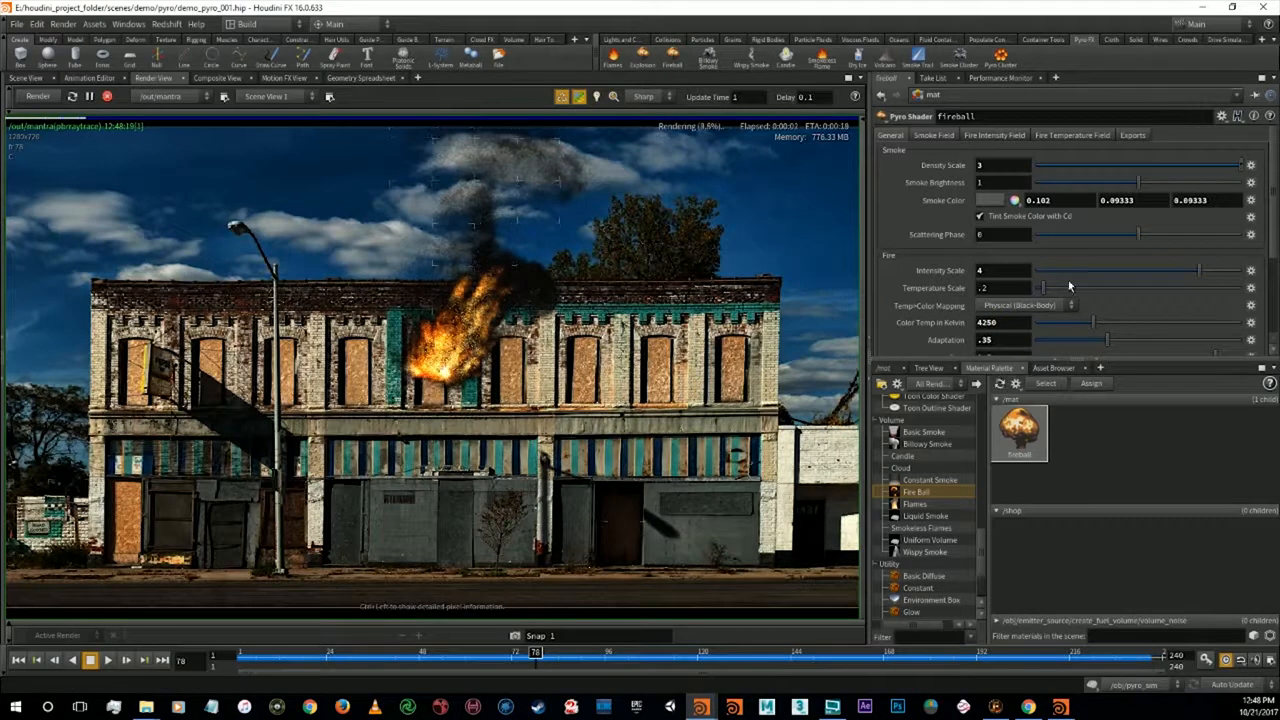
# Preview the explosion at earlier frames, including frame 49, and stop at frame 22
pyautogui.scroll(-3, 1066, 288)
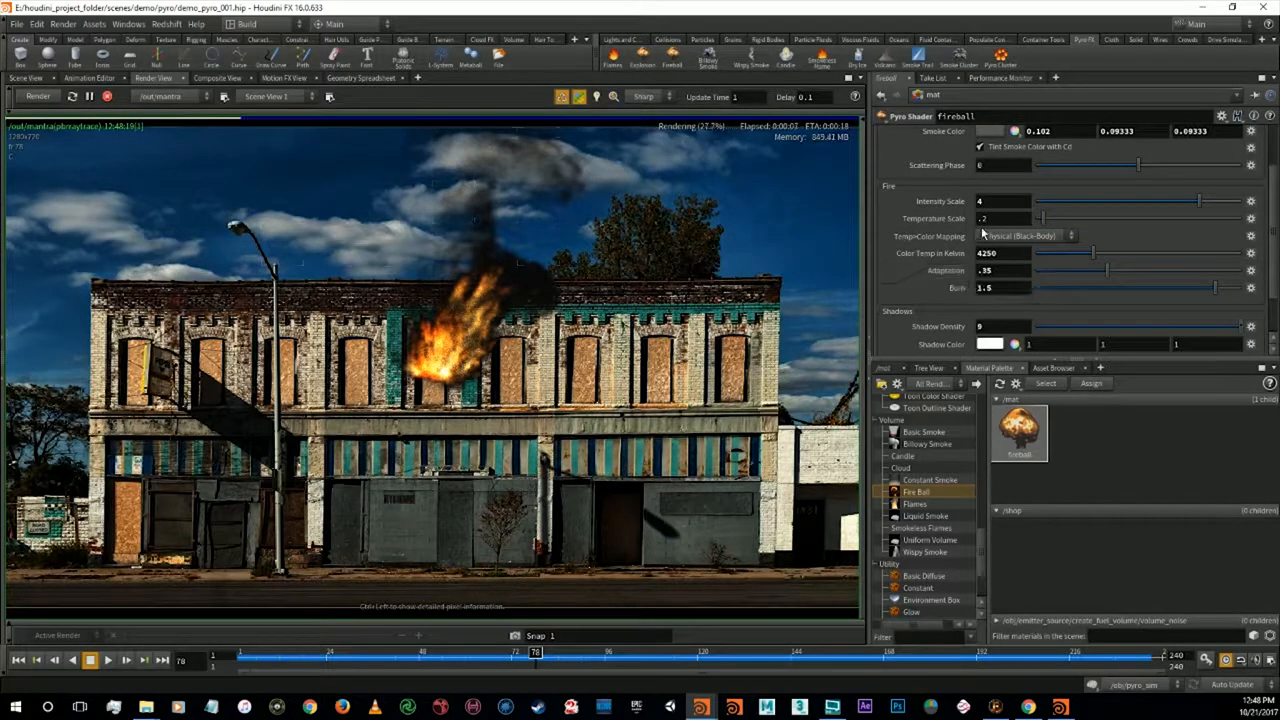
pyautogui.scroll(3, 972, 232)
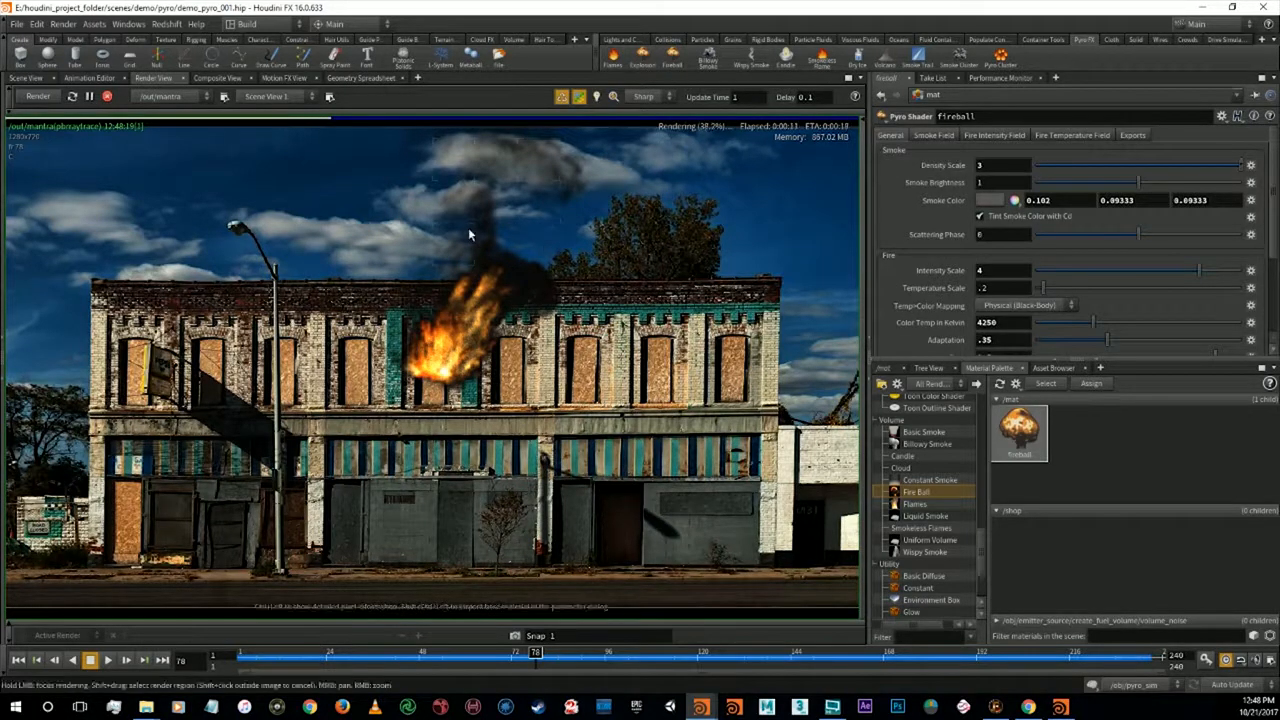
pyautogui.click(425, 657)
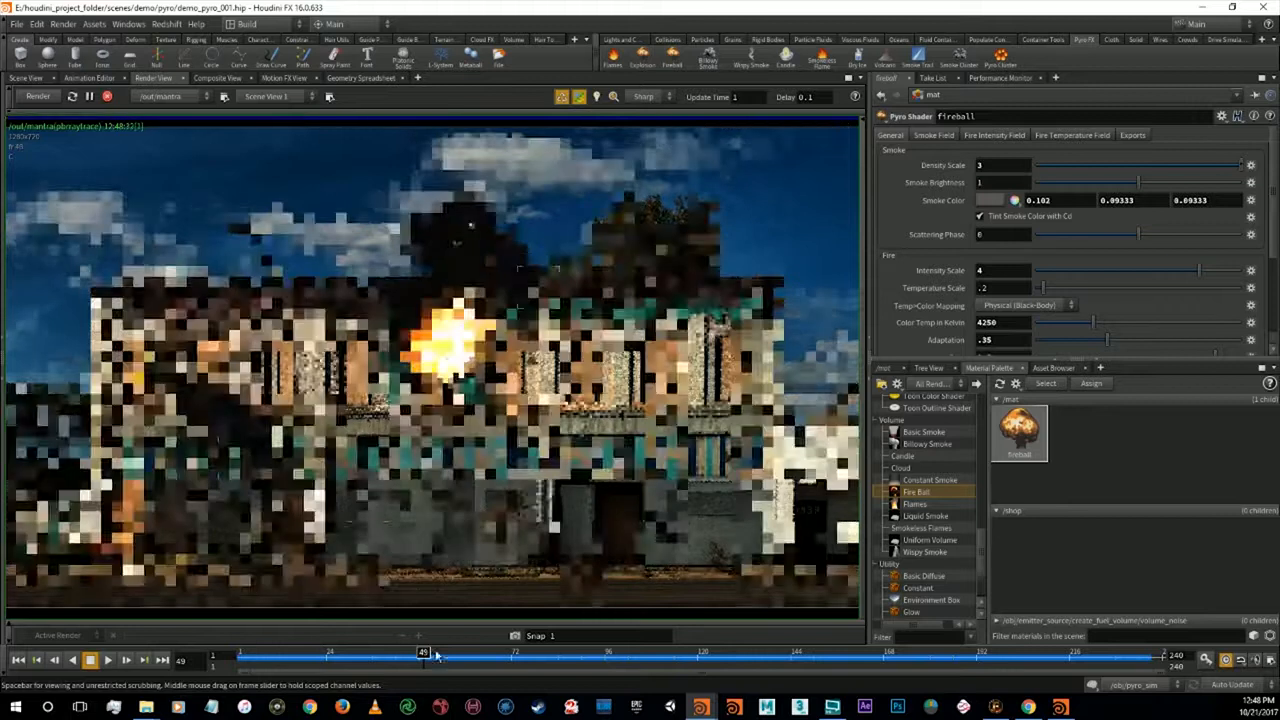
pyautogui.click(291, 657)
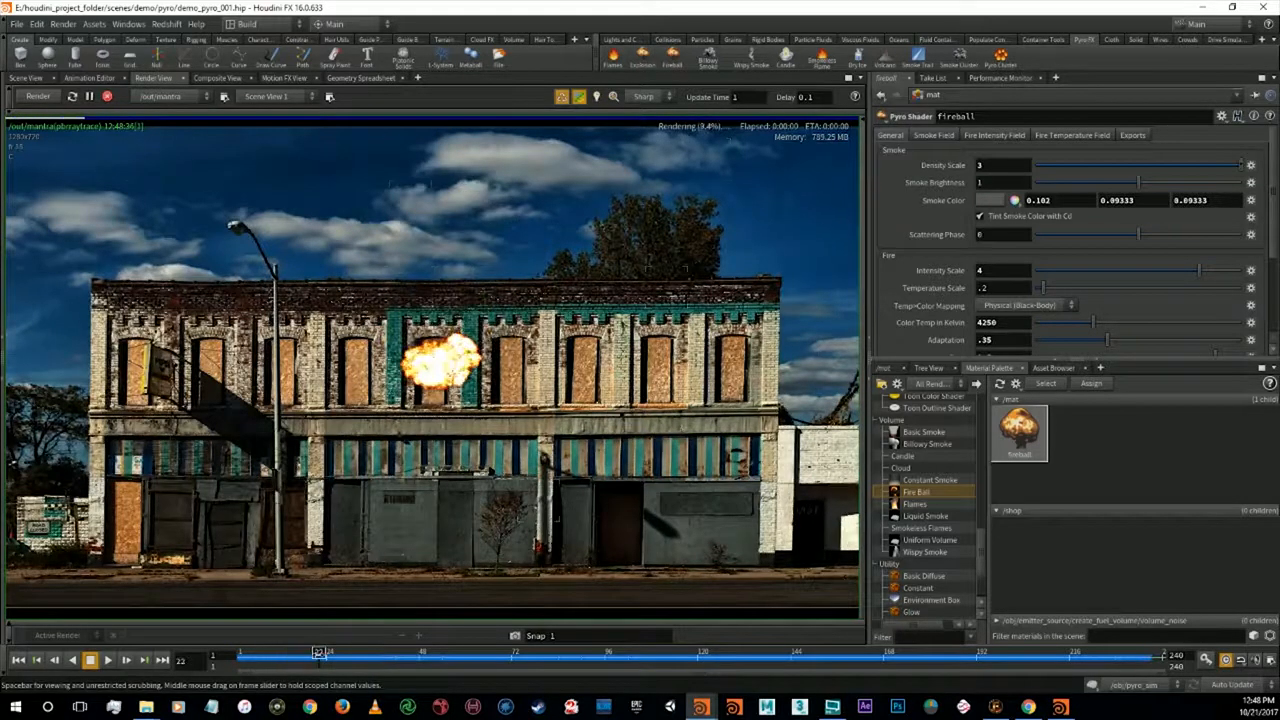
pyautogui.click(320, 657)
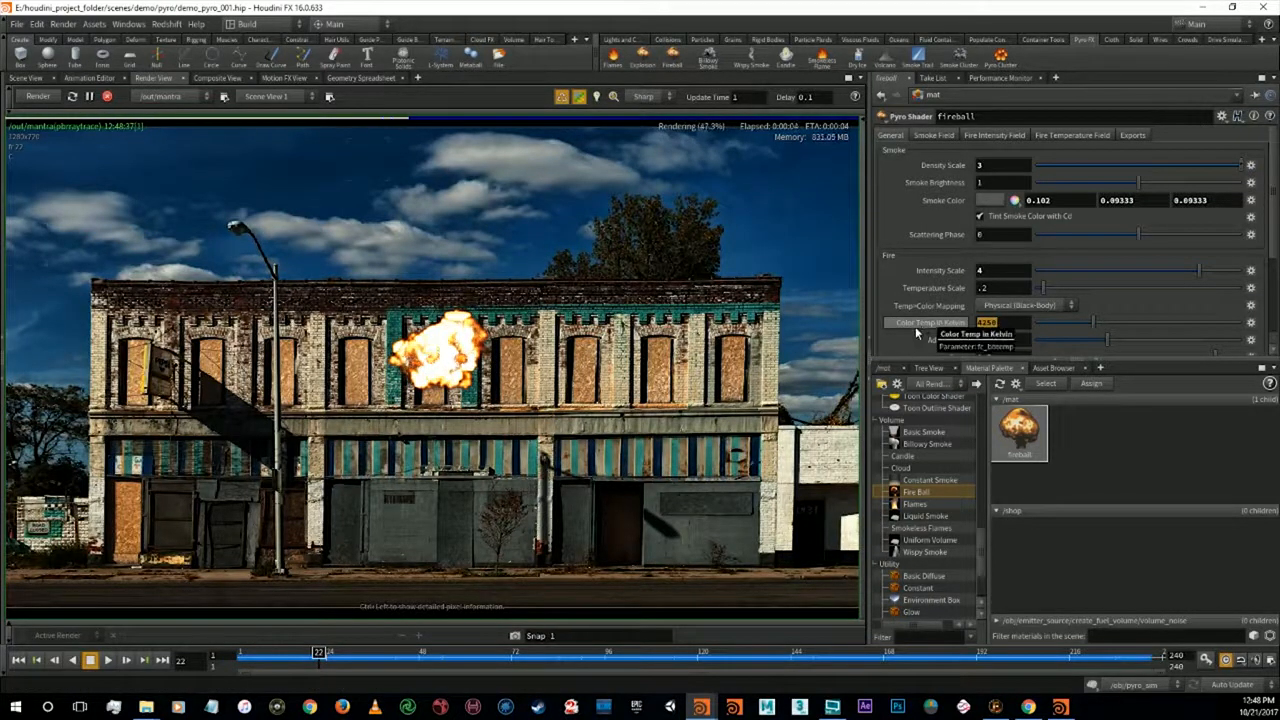
# Lower the fire's Color Temp in Kelvin to 3000 for the early explosion frame
pyautogui.write('300')
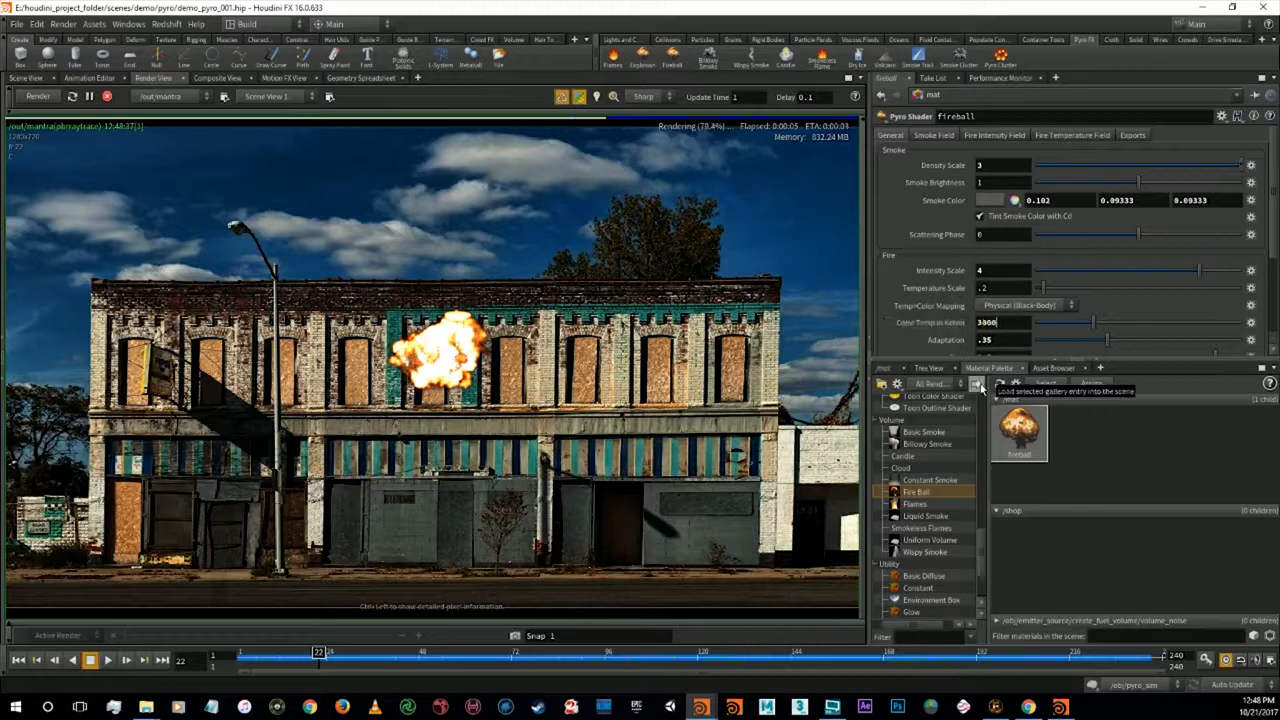
pyautogui.write('0')
pyautogui.press('Return')
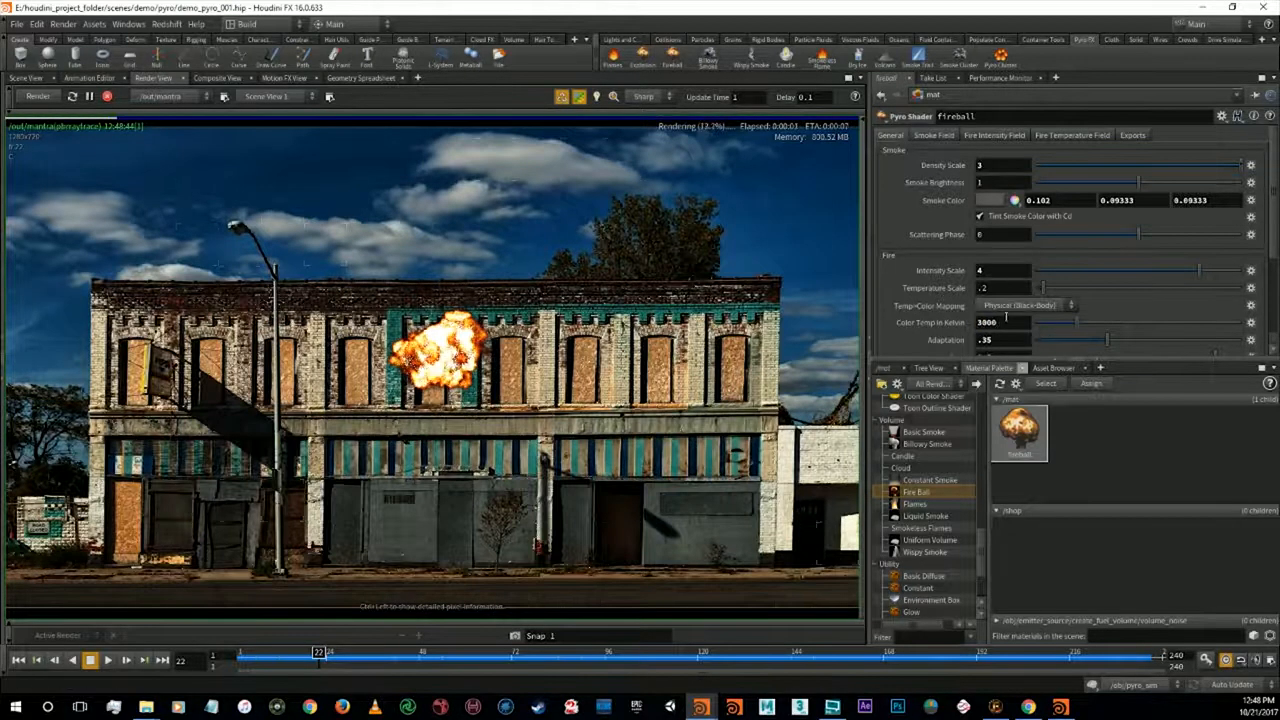
# Try the fire Intensity Scale at 2 and at 1 on frame 22
pyautogui.moveTo(997, 269); pyautogui.dragTo(966, 271)
pyautogui.write('2')
pyautogui.press('Return')
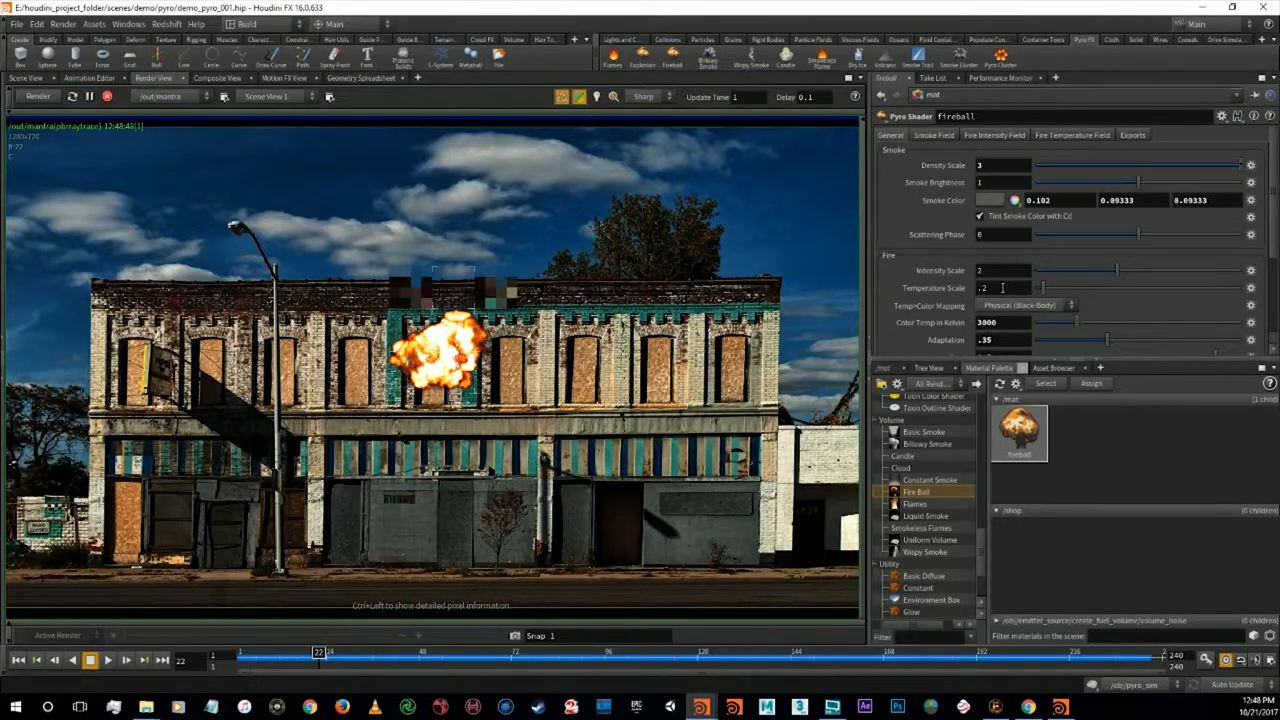
pyautogui.moveTo(996, 271); pyautogui.dragTo(936, 318)
pyautogui.write('1')
pyautogui.press('Return')
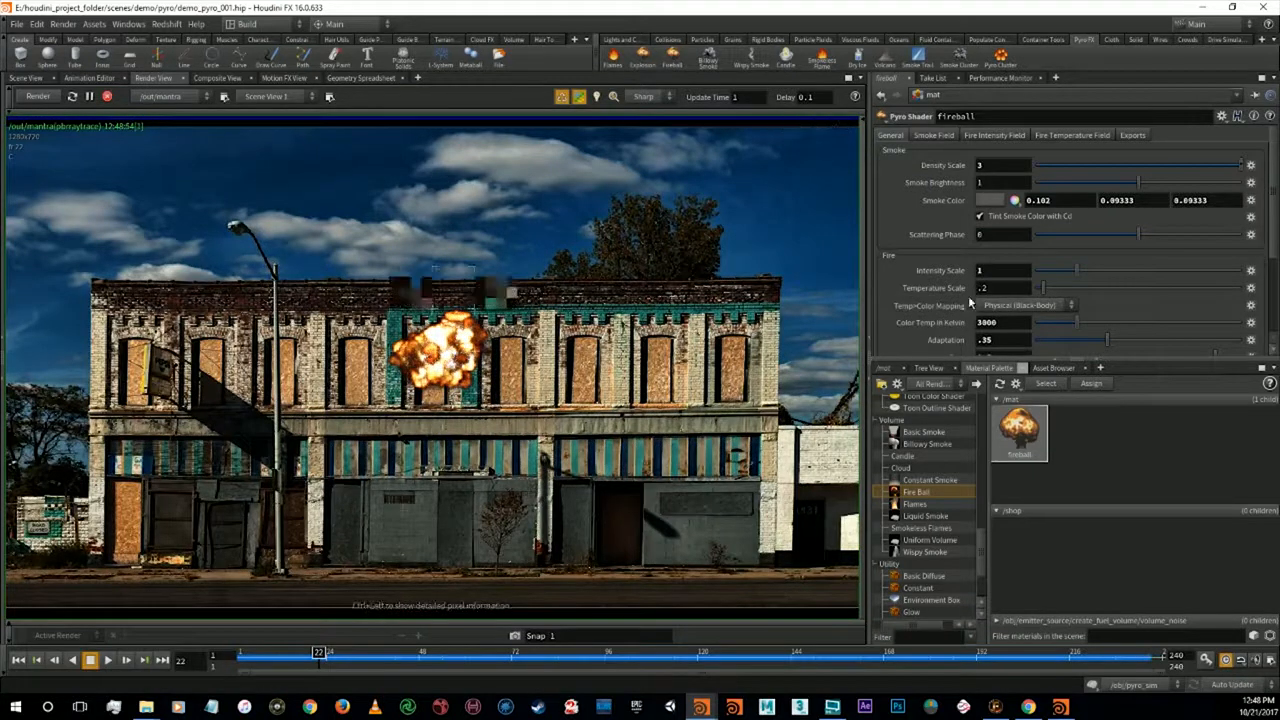
# Review the fireball's Smoke Field and Fire Intensity Field settings, and set the general fire Intensity Scale to 3
pyautogui.click(970, 136)
pyautogui.click(895, 136)
pyautogui.click(930, 137)
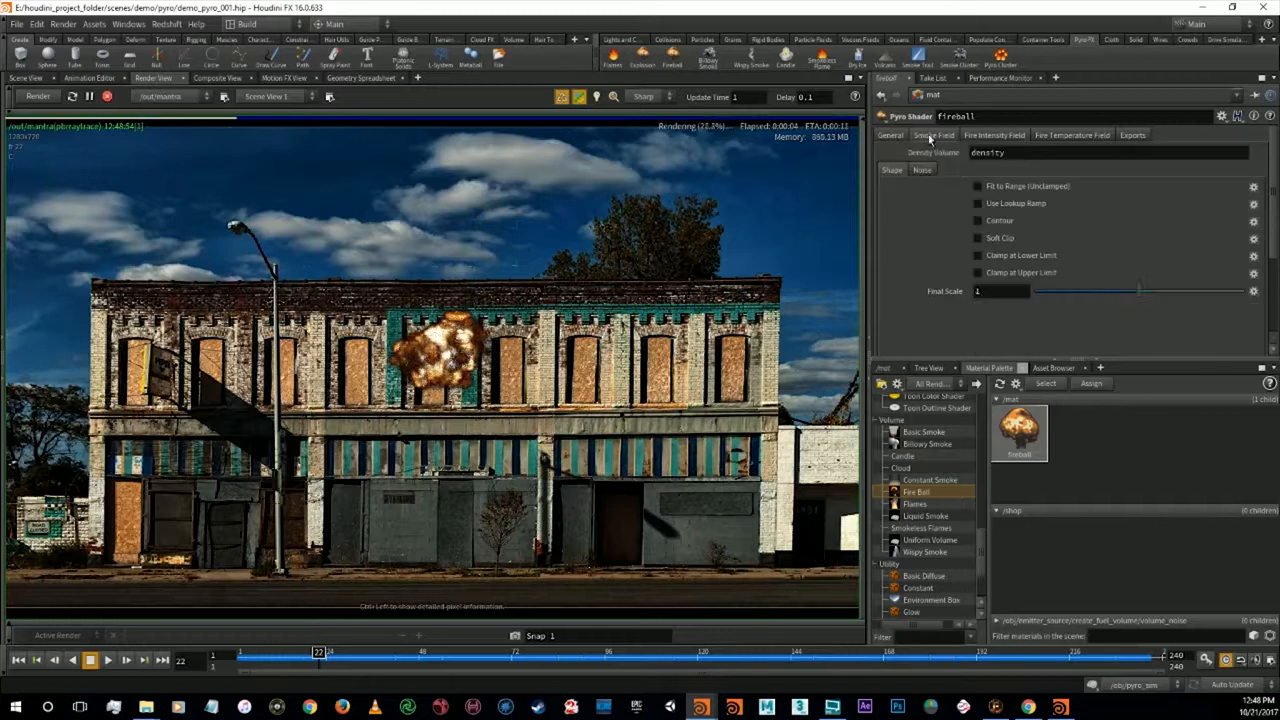
pyautogui.click(990, 137)
pyautogui.click(893, 136)
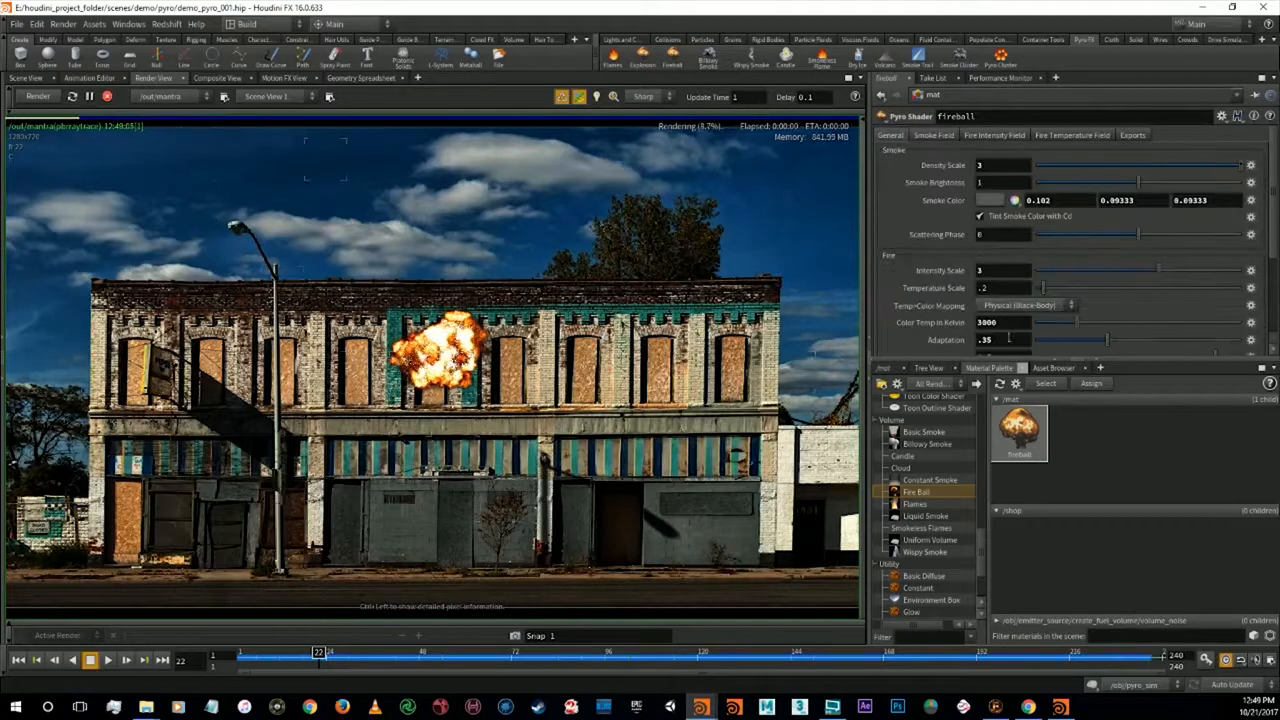
# Try the fire's Color Temp in Kelvin at 2500 on frame 22
pyautogui.doubleClick(1013, 324)
pyautogui.write('2')
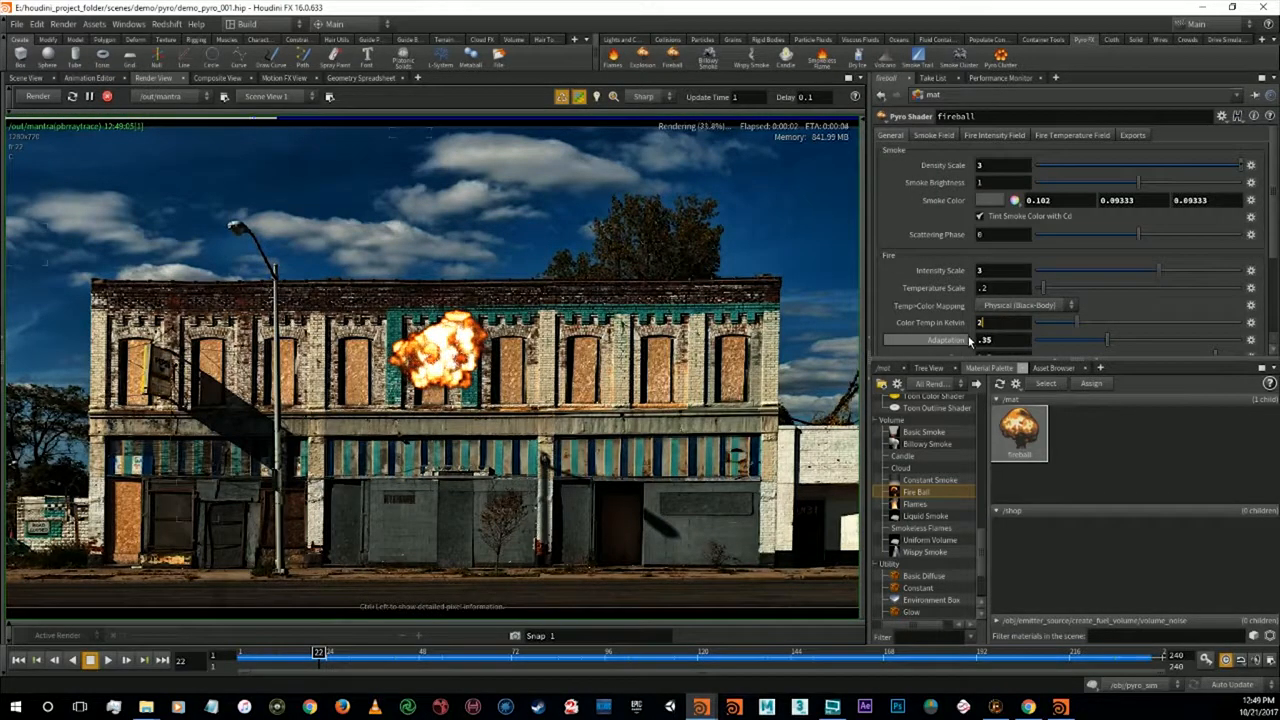
pyautogui.write('500')
pyautogui.press('Return')
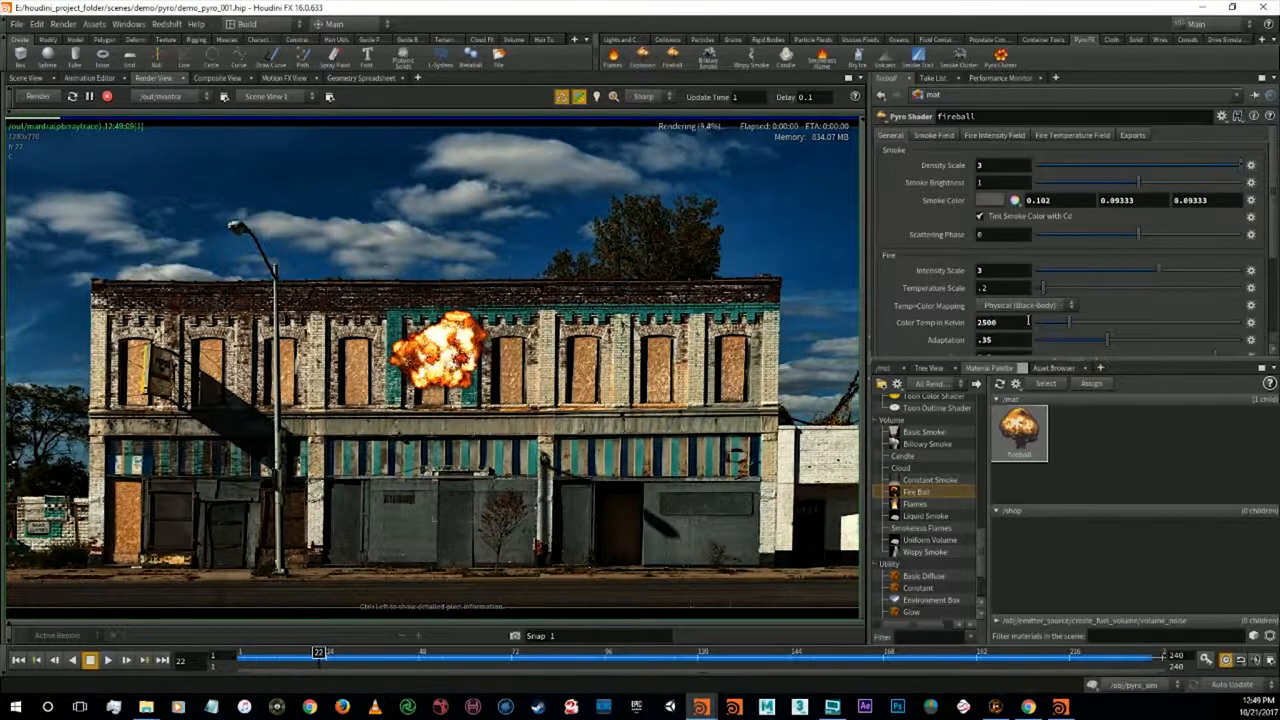
# Raise the fire's Color Temp in Kelvin to 3200
pyautogui.moveTo(999, 323); pyautogui.dragTo(943, 321)
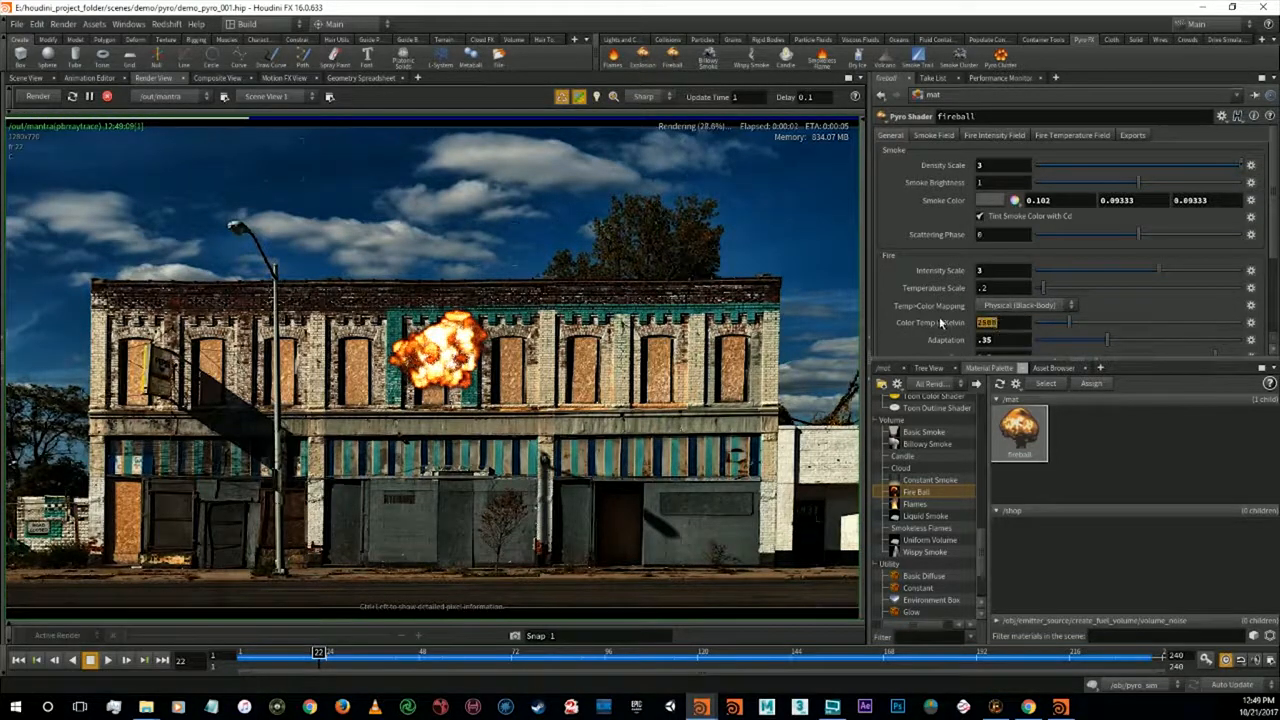
pyautogui.write('3')
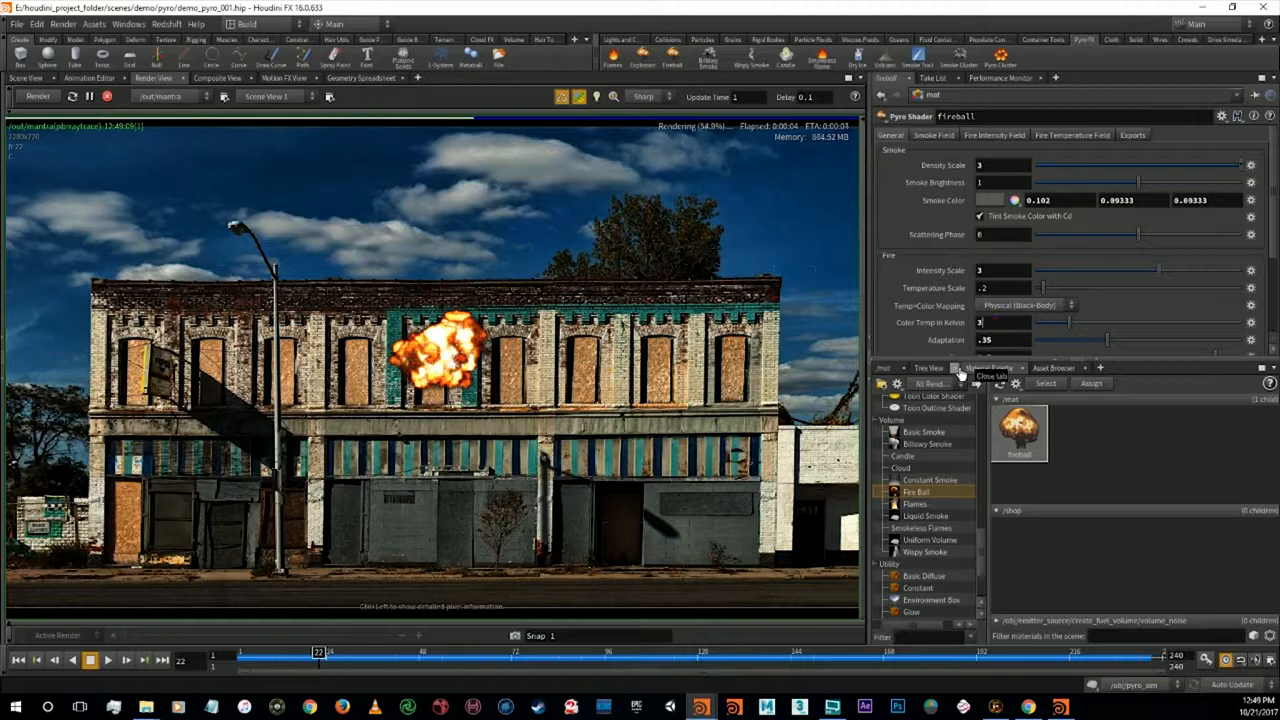
pyautogui.write('000')
pyautogui.press('Return')
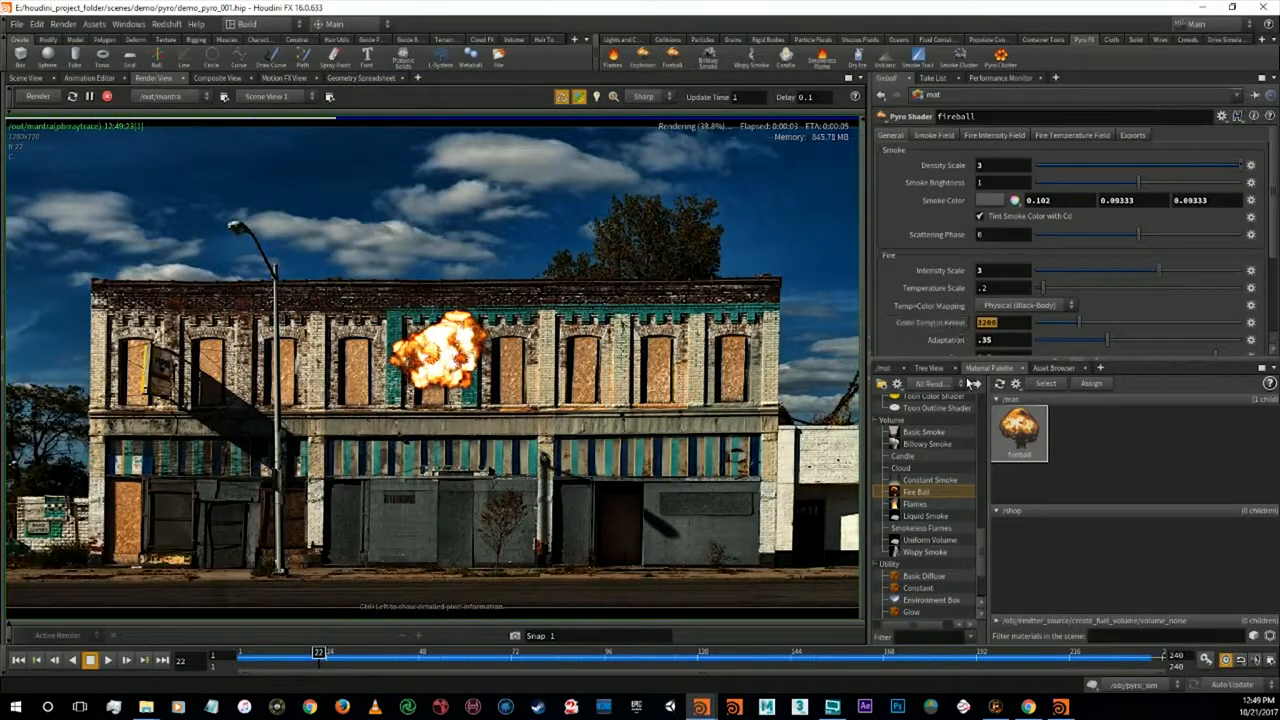
# Set the fire's Color Temp in Kelvin to 3500 and preview the explosion at frame 48
pyautogui.write('3500')
pyautogui.press('Return')
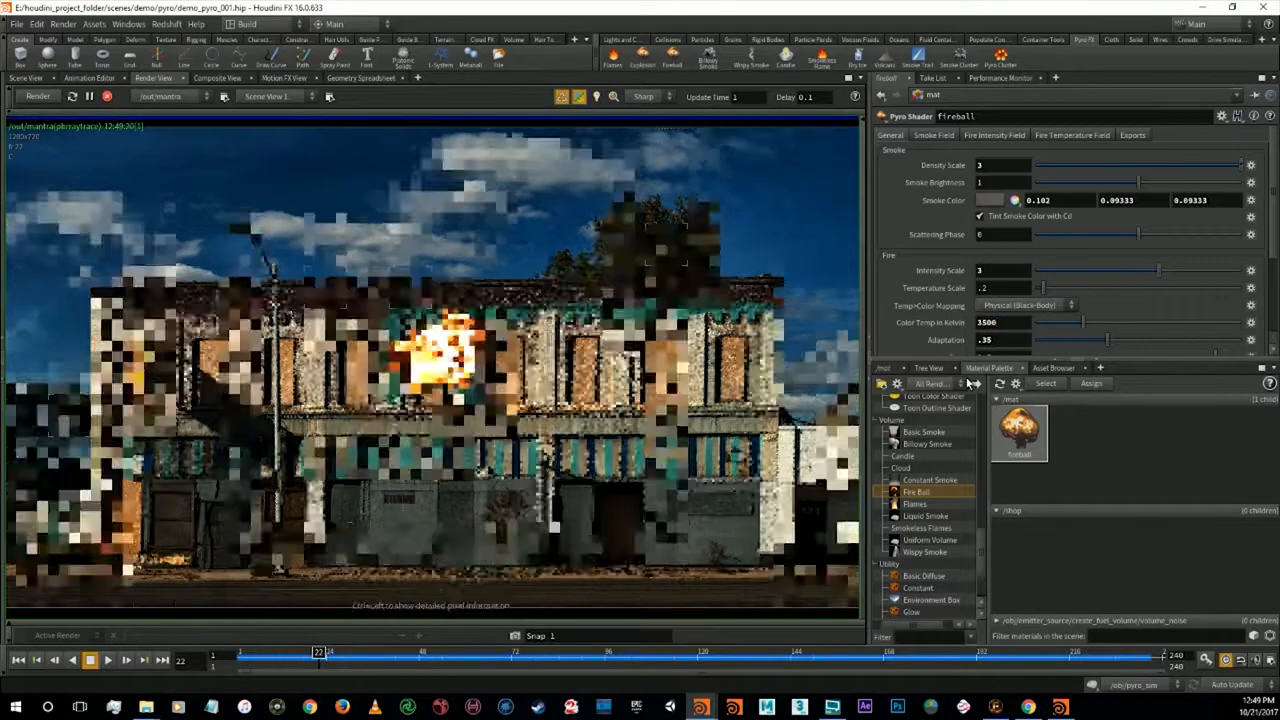
pyautogui.click(420, 657)
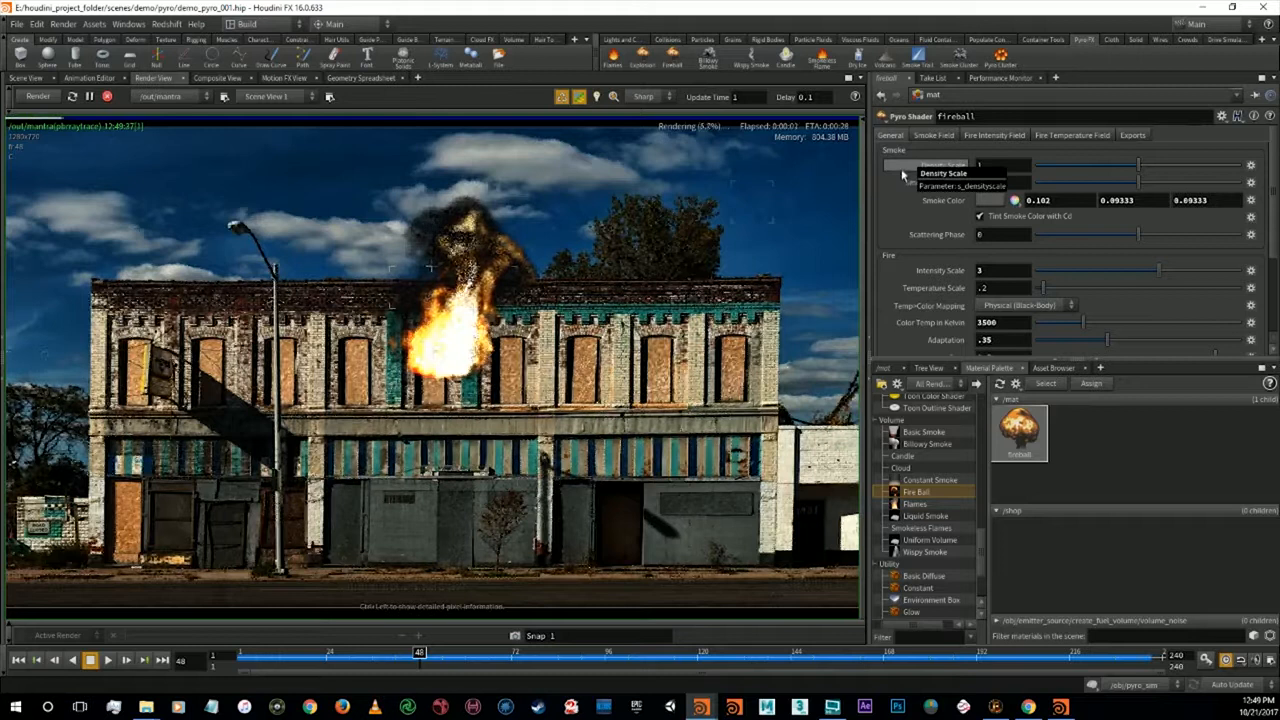
# Turn off Tint Smoke Color with Cd and lighten the Smoke Color to a value of about 0.232
pyautogui.click(982, 216)
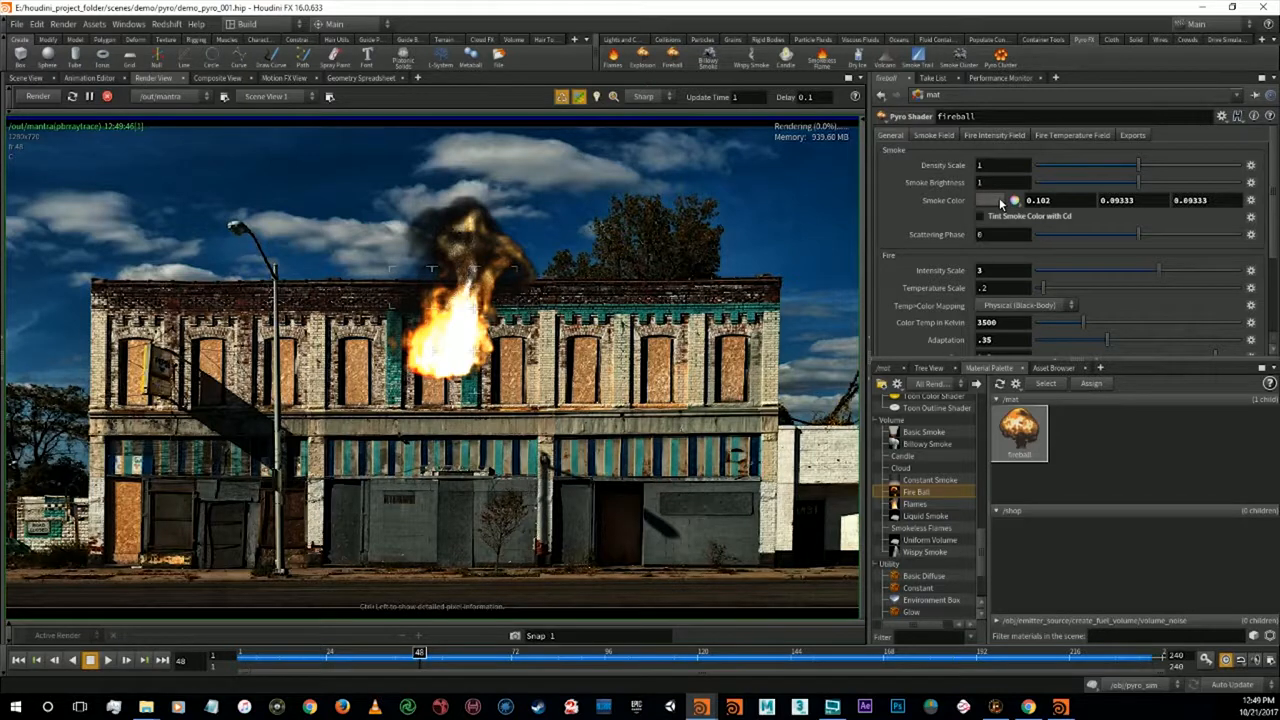
pyautogui.click(999, 197)
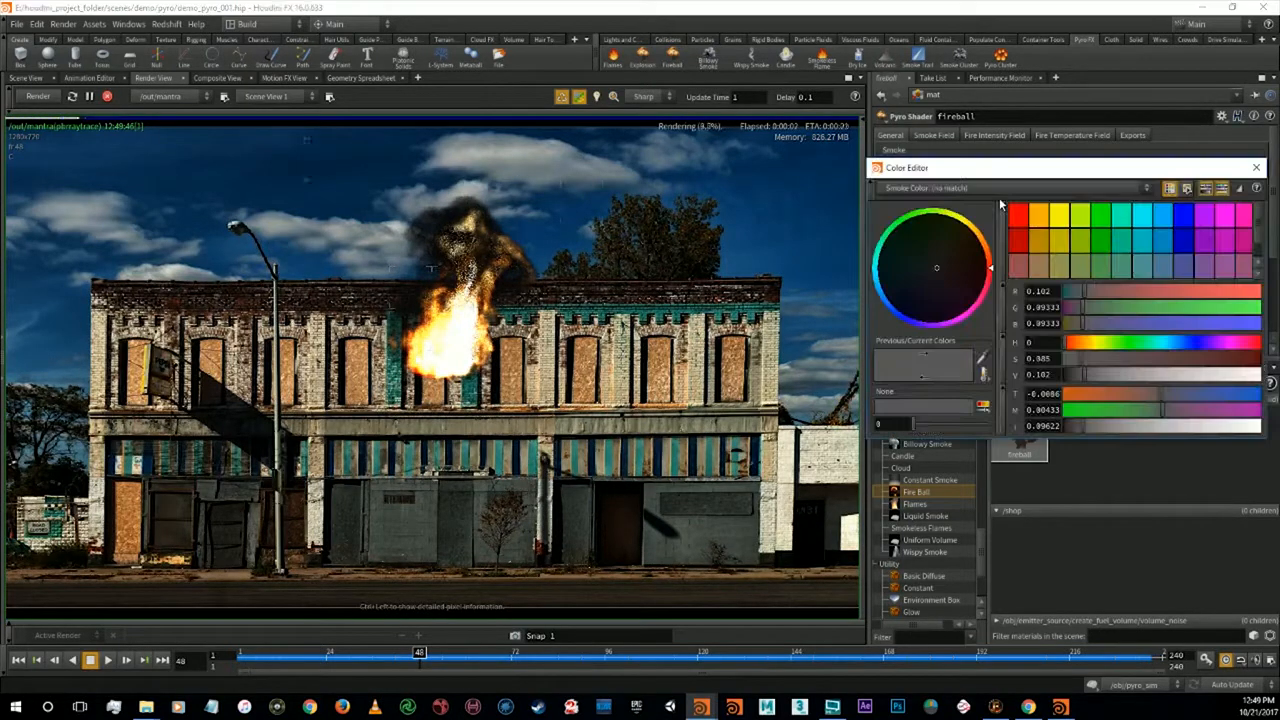
pyautogui.moveTo(1091, 381); pyautogui.dragTo(1110, 381)
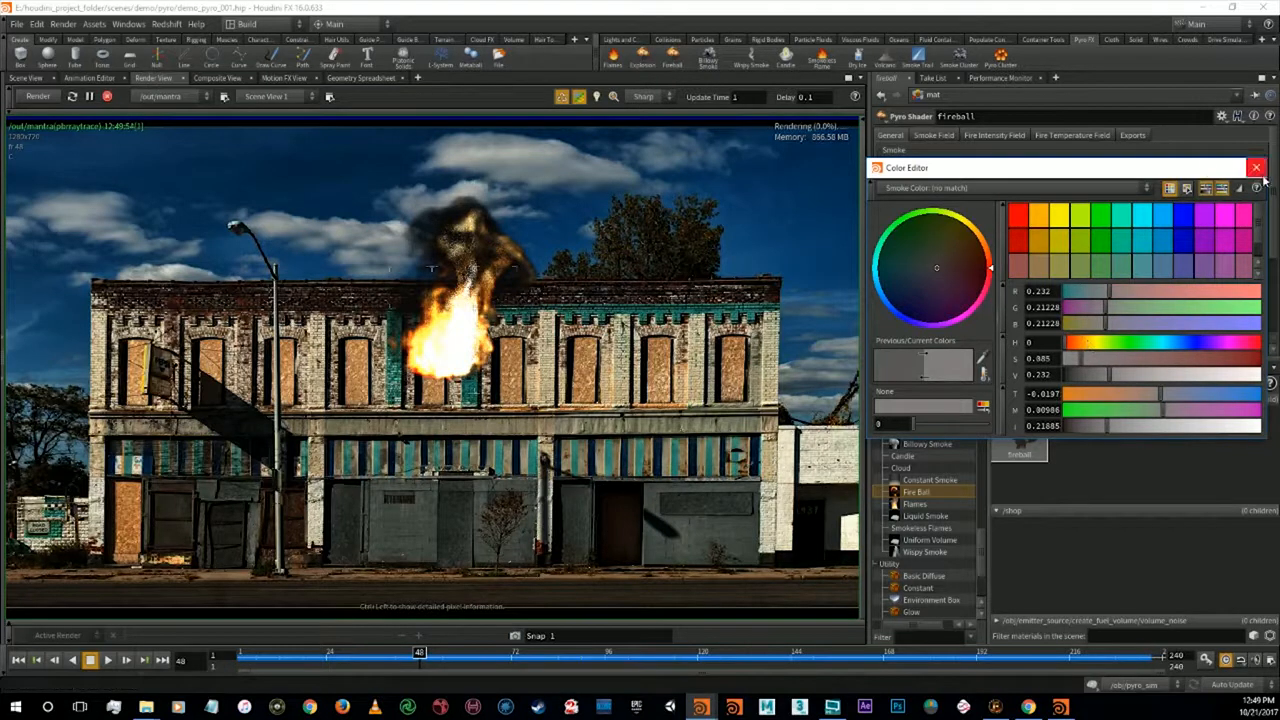
pyautogui.click(1256, 168)
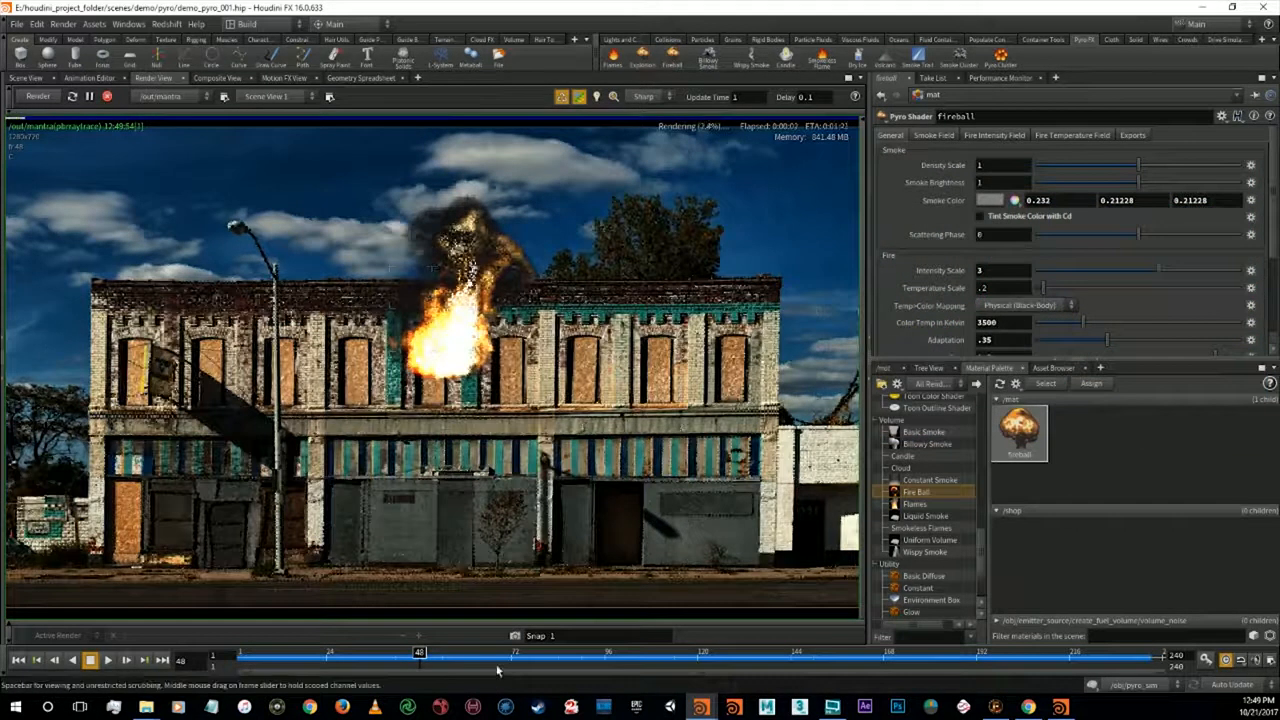
# Check the rendered fire and smoke at frames across the timeline, including 73, 137, 61 and 26, and return to frame 1
pyautogui.click(516, 657)
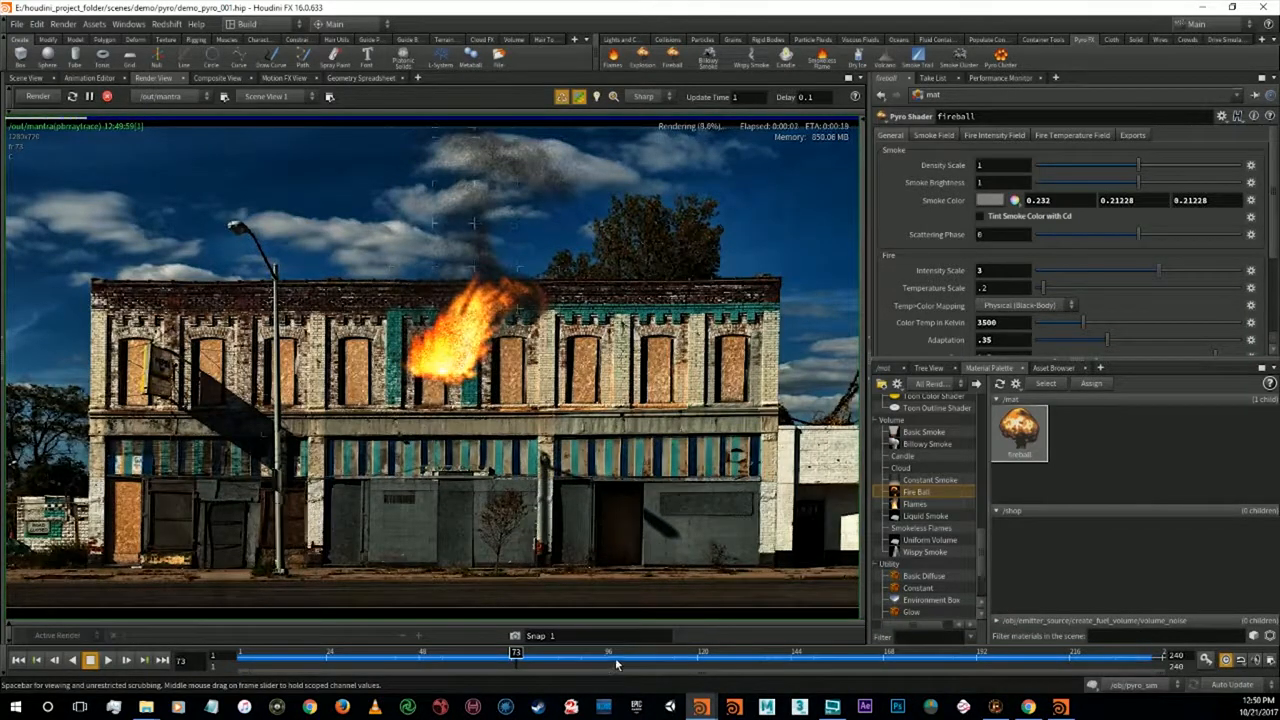
pyautogui.click(656, 661)
pyautogui.click(763, 656)
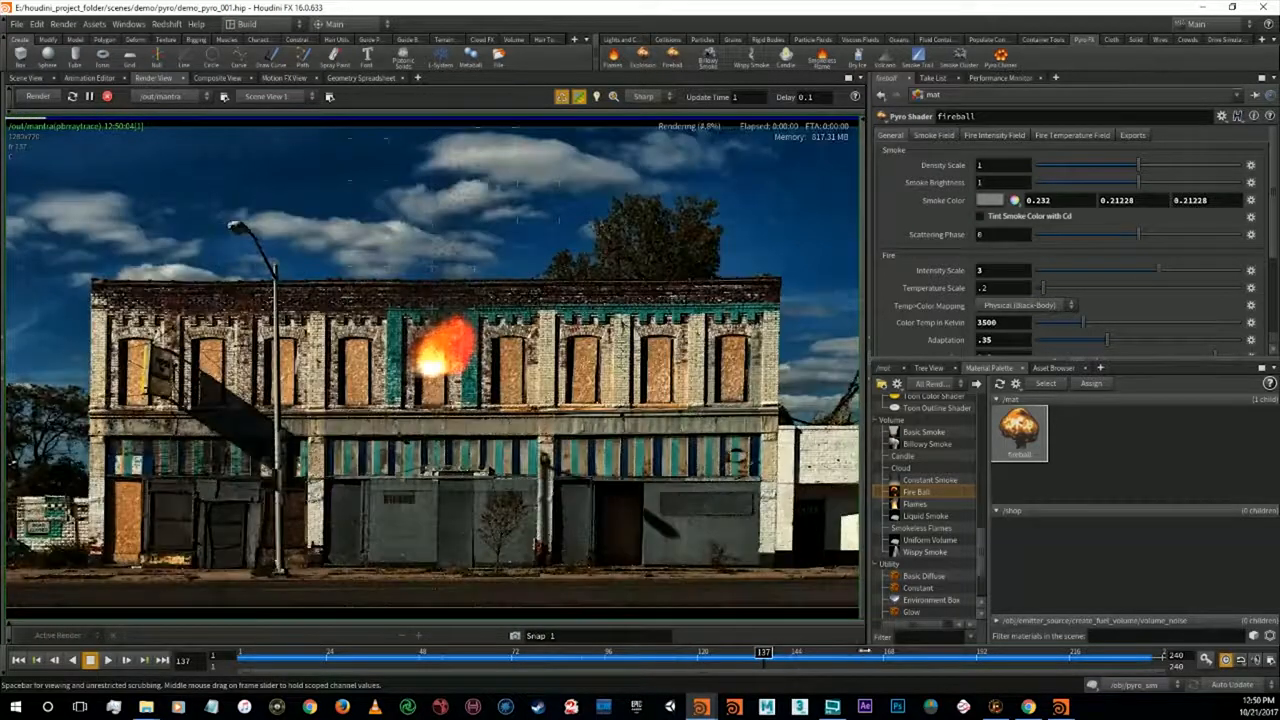
pyautogui.click(863, 655)
pyautogui.click(519, 656)
pyautogui.click(469, 660)
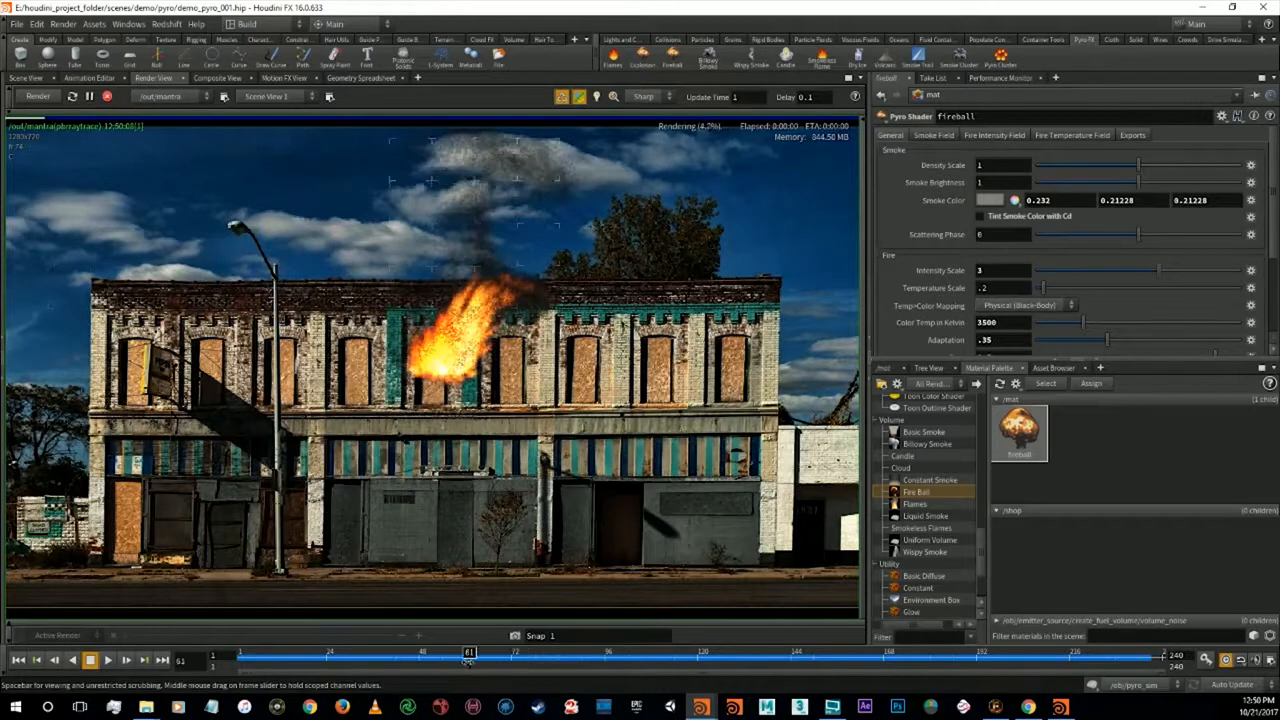
pyautogui.click(334, 660)
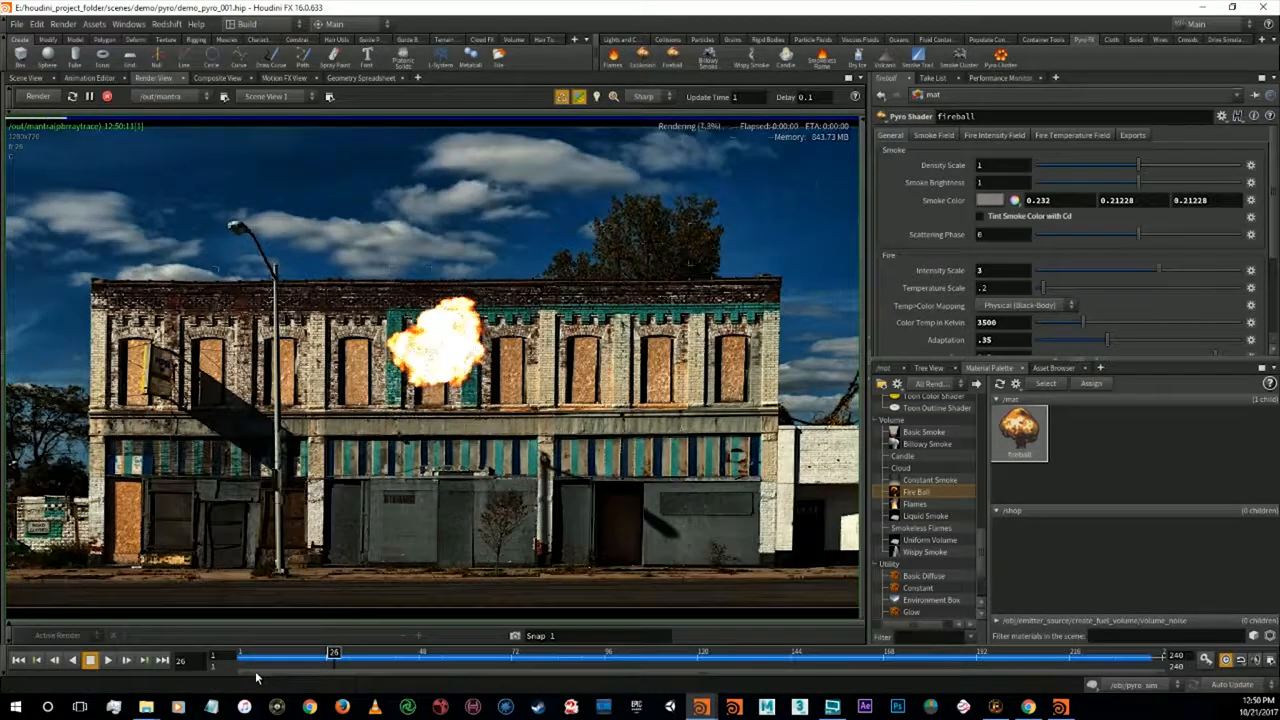
pyautogui.click(253, 664)
pyautogui.click(240, 663)
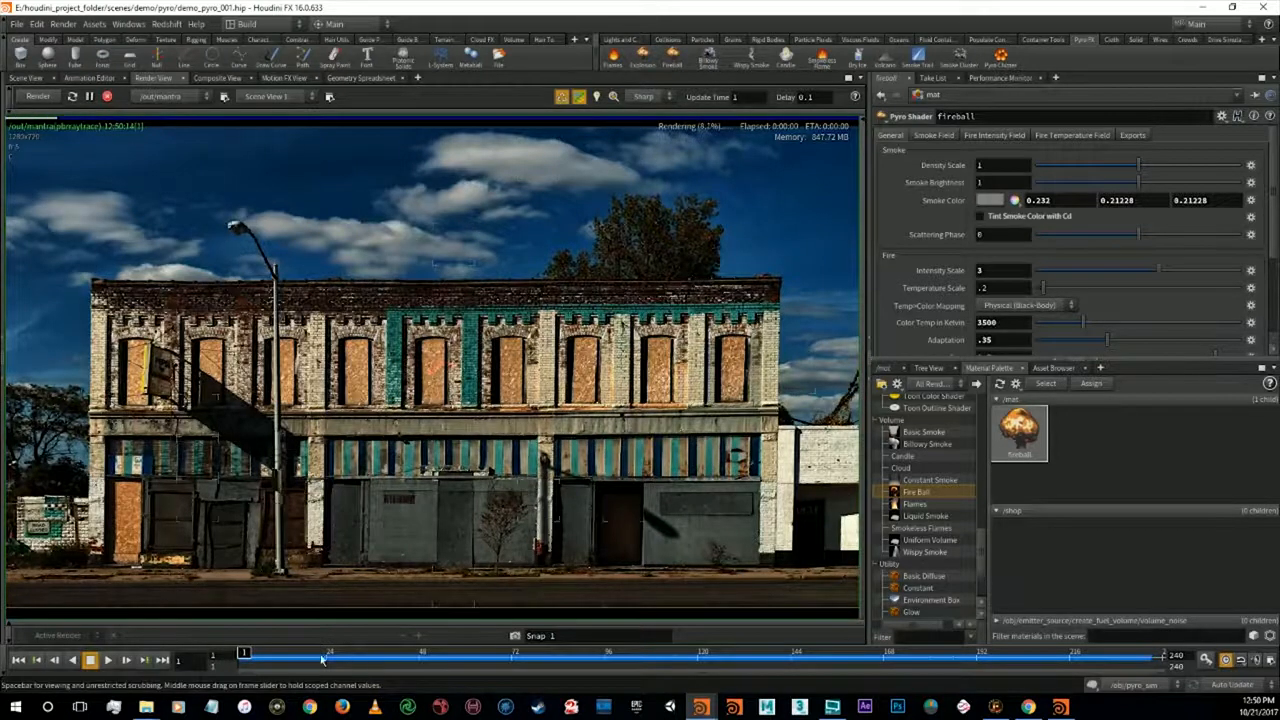